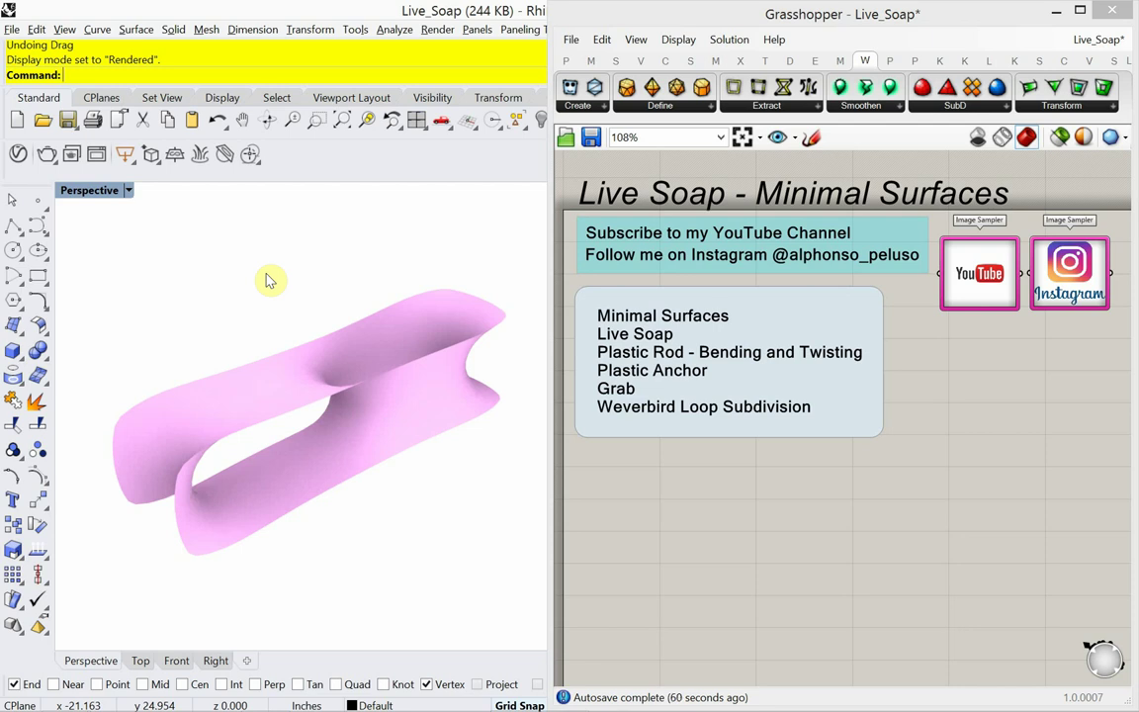
# Step: Orbit the Perspective view to see the pink soap surface from a new angle
pyautogui.moveTo(392, 435); pyautogui.dragTo(432, 419, button='right')
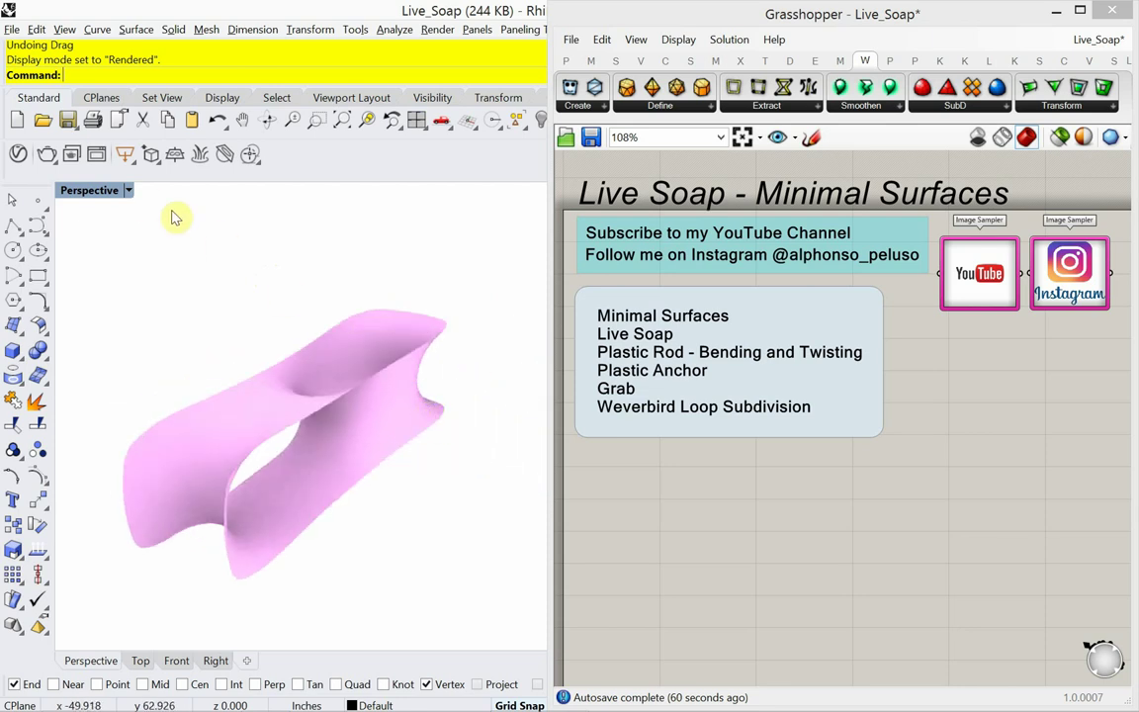
pyautogui.click(129, 191)
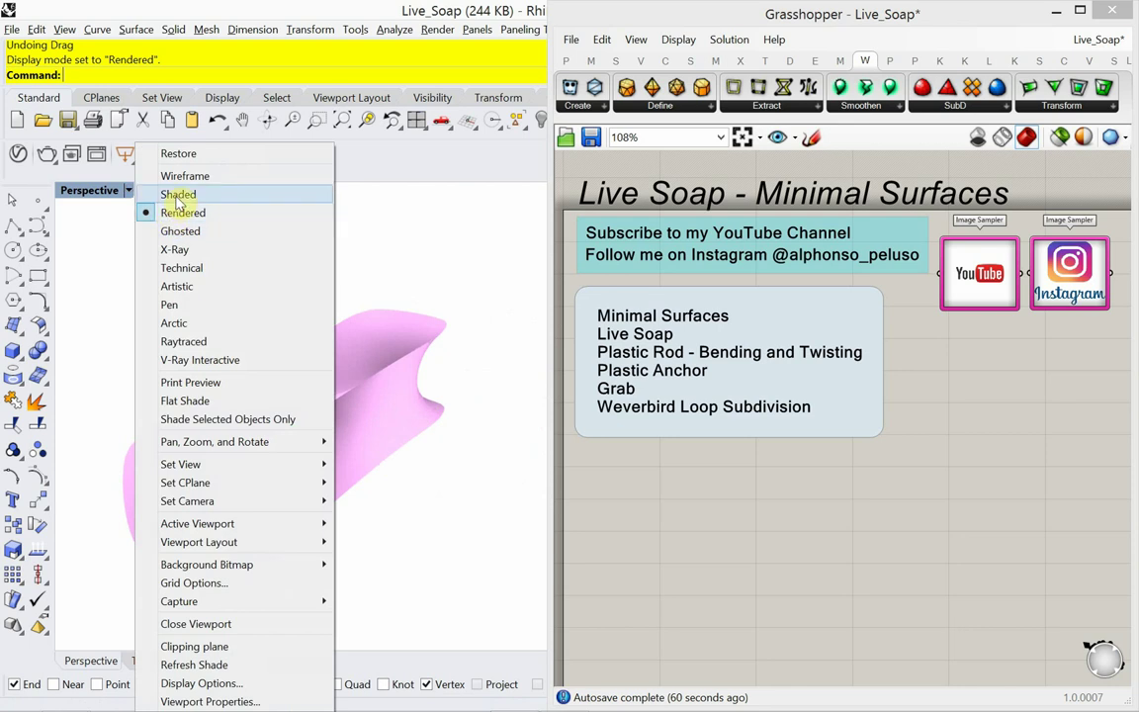
# Step: Show the soap as a Shaded triangle mesh, orbit through its hole, then switch to Chrome
pyautogui.click(179, 194)
pyautogui.moveTo(343, 424)
pyautogui.mouseDown(button='right')
pyautogui.moveTo(293, 440)
pyautogui.moveTo(292, 408)
pyautogui.moveTo(300, 432)
pyautogui.moveTo(241, 420)
pyautogui.moveTo(324, 422)
pyautogui.moveTo(253, 432)
pyautogui.moveTo(228, 412)
pyautogui.moveTo(427, 444)
pyautogui.mouseUp(button='right')
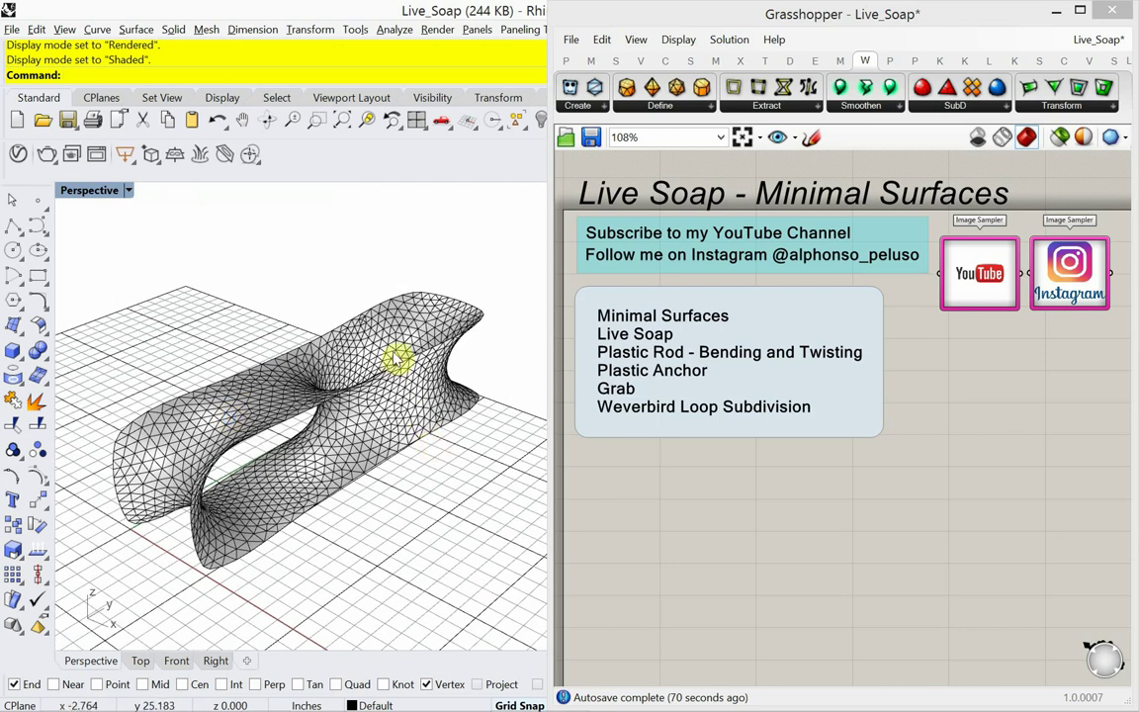
pyautogui.moveTo(353, 431)
pyautogui.mouseDown(button='right')
pyautogui.moveTo(305, 437)
pyautogui.moveTo(254, 407)
pyautogui.moveTo(323, 417)
pyautogui.moveTo(333, 432)
pyautogui.mouseUp(button='right')
pyautogui.hotkey('alt', 'Tab')
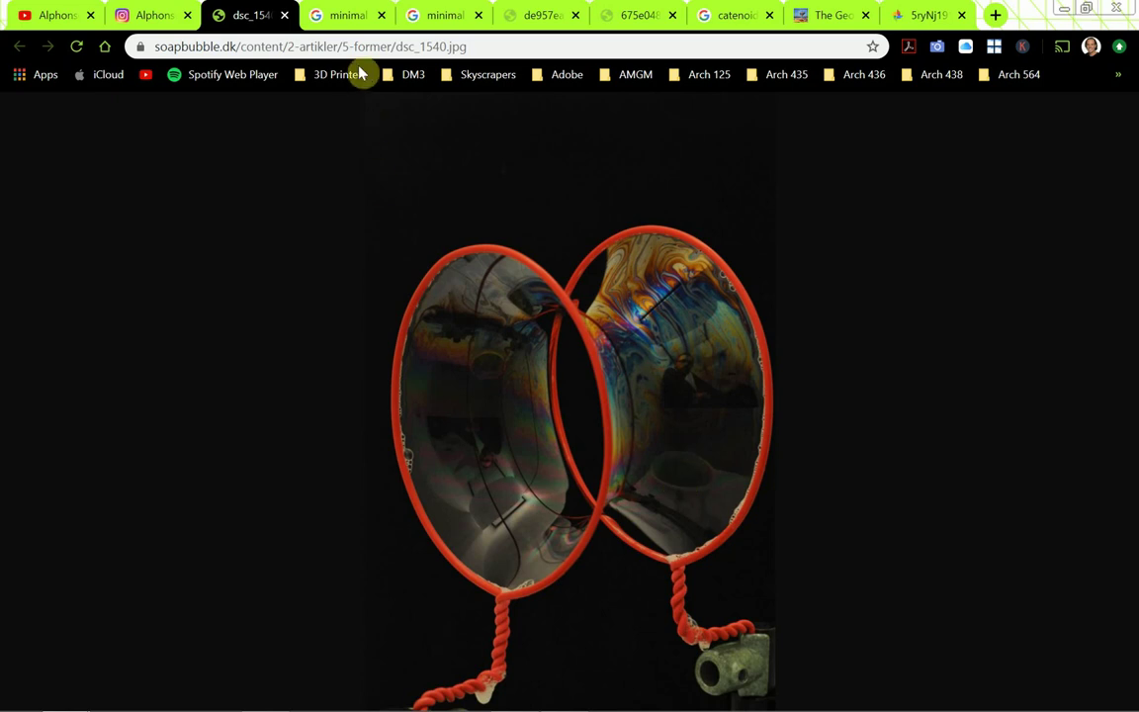
# Step: Browse the minimal surfaces image results in Google Images
pyautogui.click(341, 16)
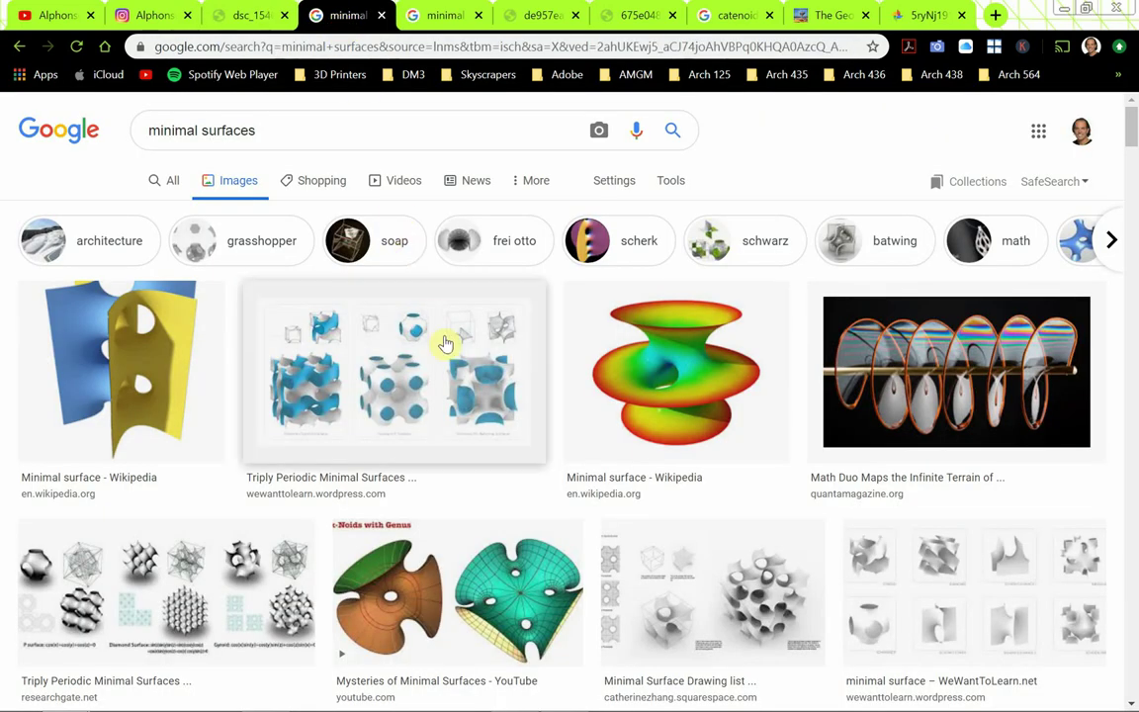
pyautogui.scroll(-3, 539, 412)
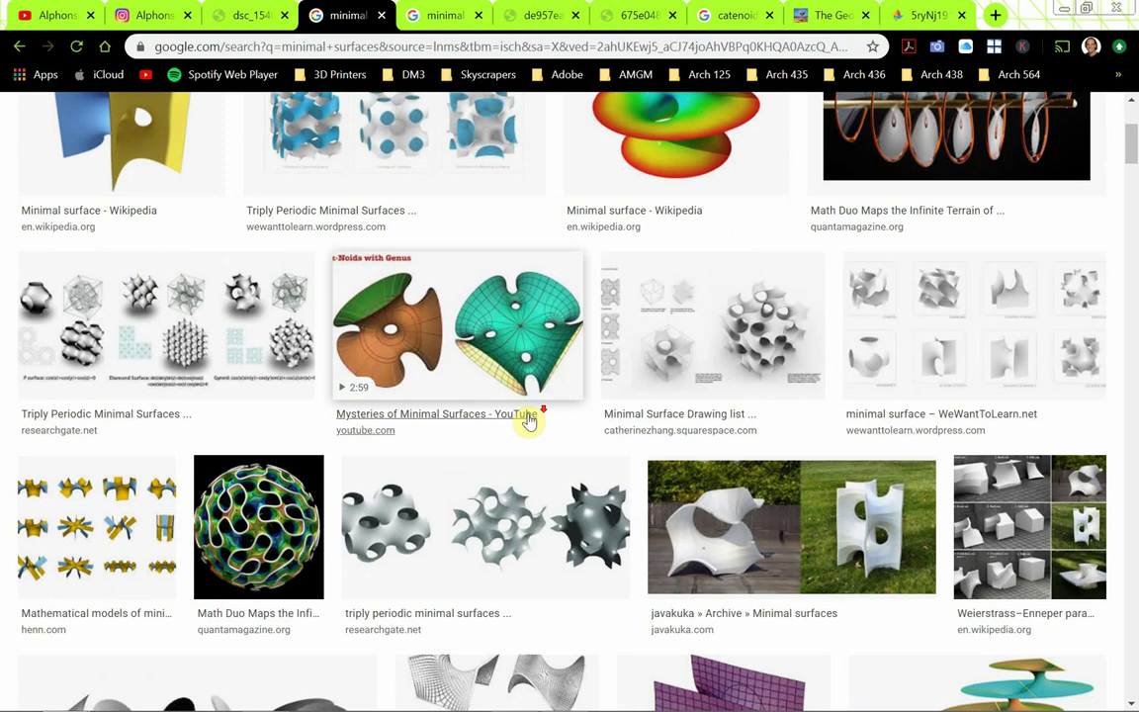
pyautogui.scroll(-6, 526, 423)
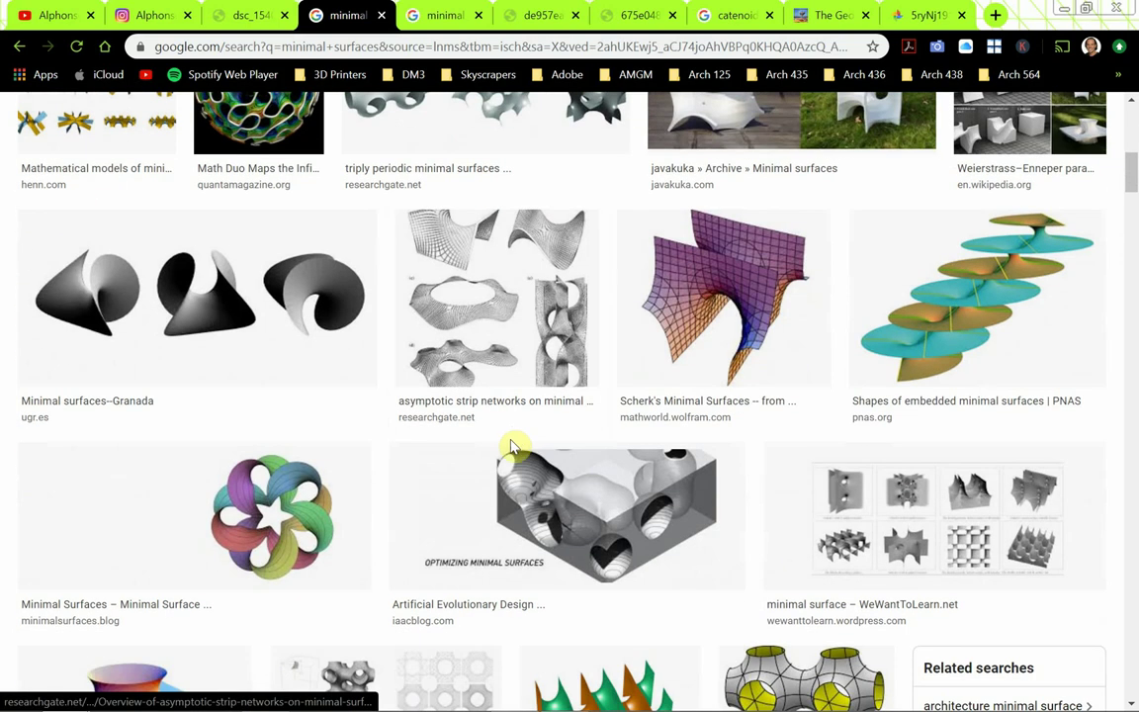
pyautogui.scroll(5, 516, 450)
pyautogui.scroll(4, 508, 447)
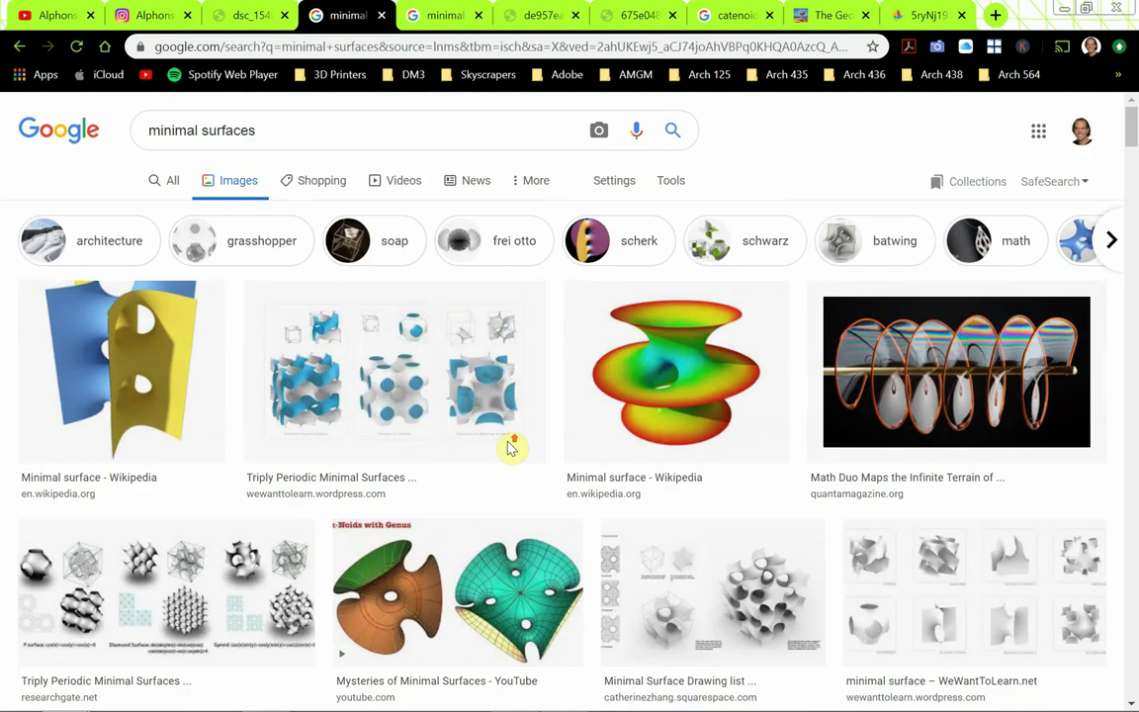
# Step: Look through the Frei Otto soap, soap film model and soap-bubble chair images, then catenoid results
pyautogui.click(437, 17)
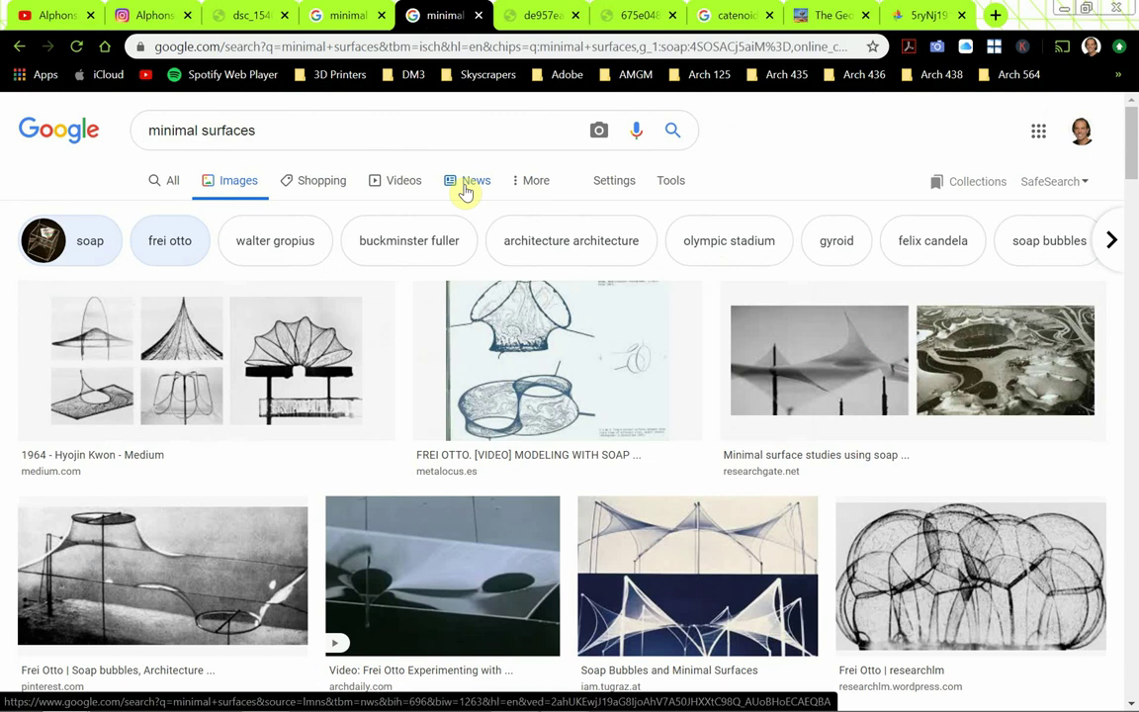
pyautogui.scroll(-1, 531, 400)
pyautogui.scroll(-2, 529, 401)
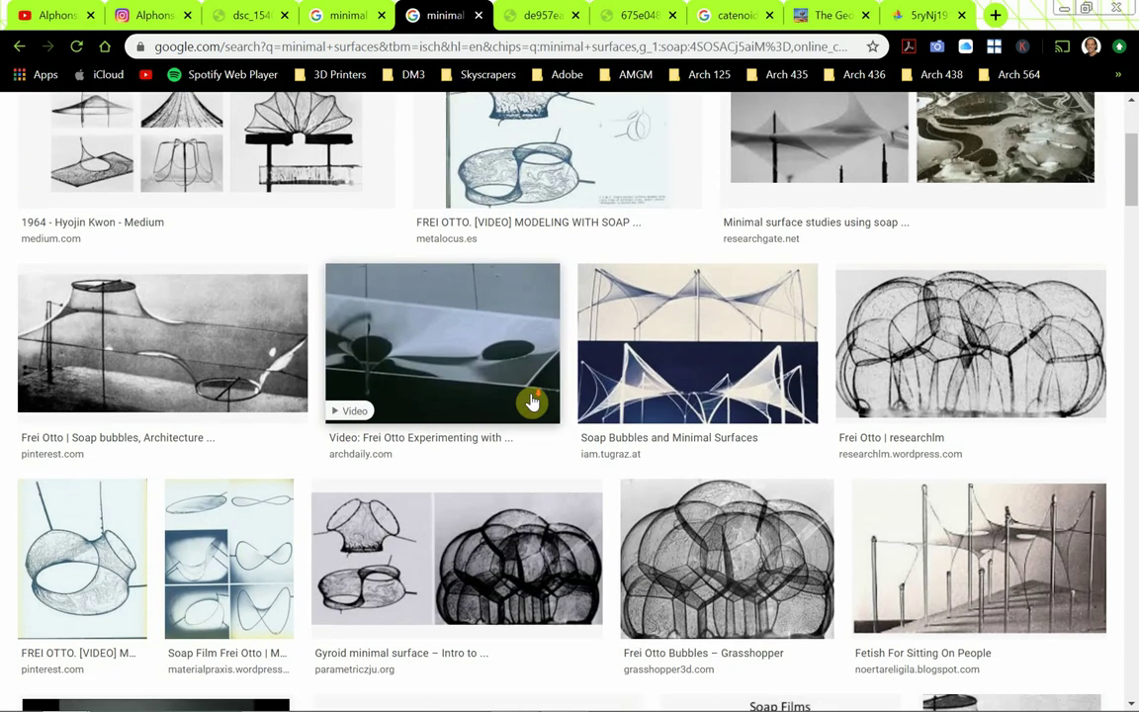
pyautogui.scroll(3, 529, 402)
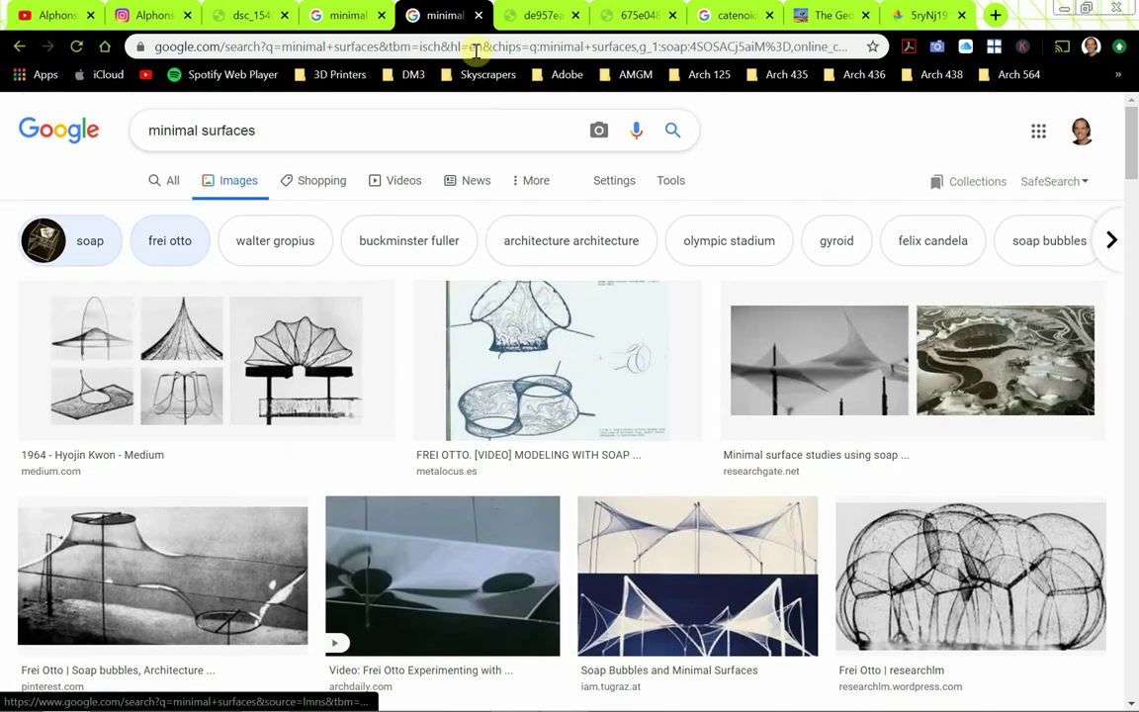
pyautogui.click(534, 16)
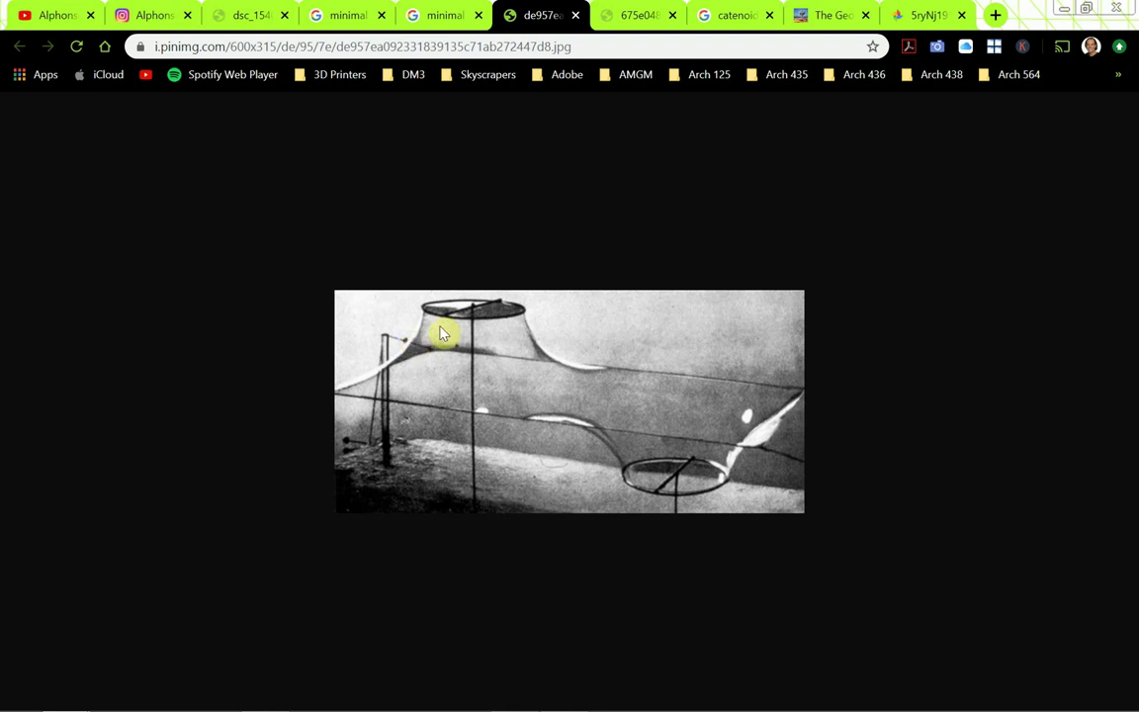
pyautogui.click(639, 24)
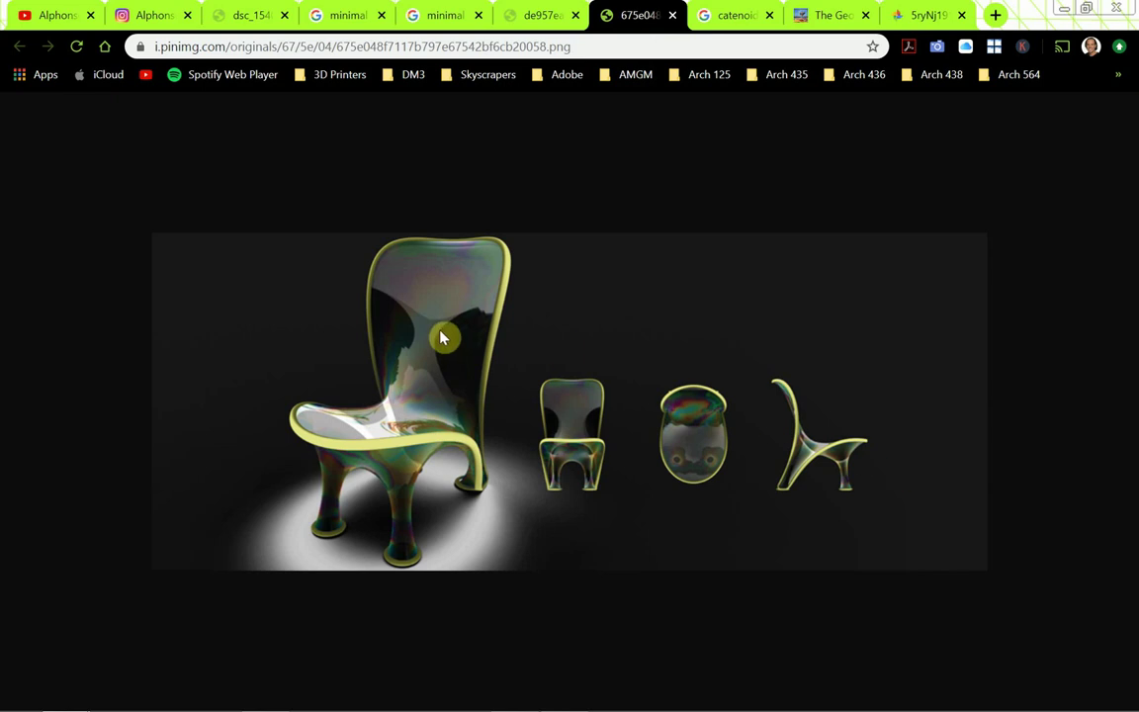
pyautogui.click(742, 20)
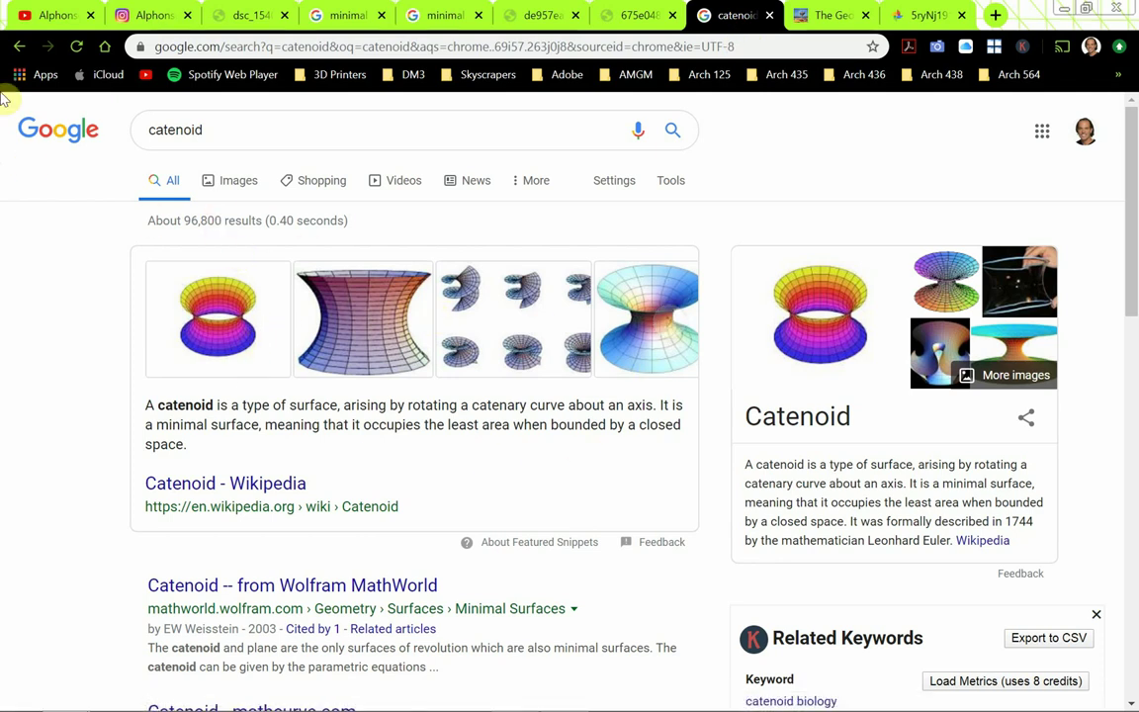
# Step: Show the tutorial author's YouTube channel Videos page
pyautogui.click(42, 16)
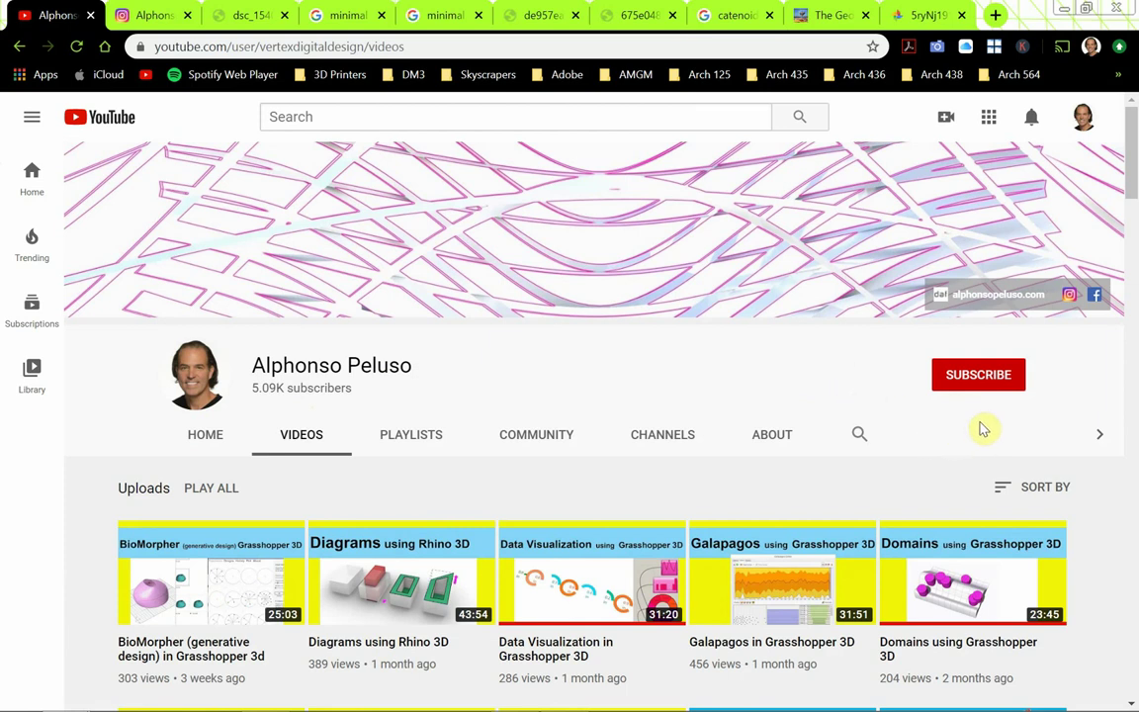
# Step: Subscribe to the YouTube channel with All notifications, then go to the Instagram profile
pyautogui.click(1004, 376)
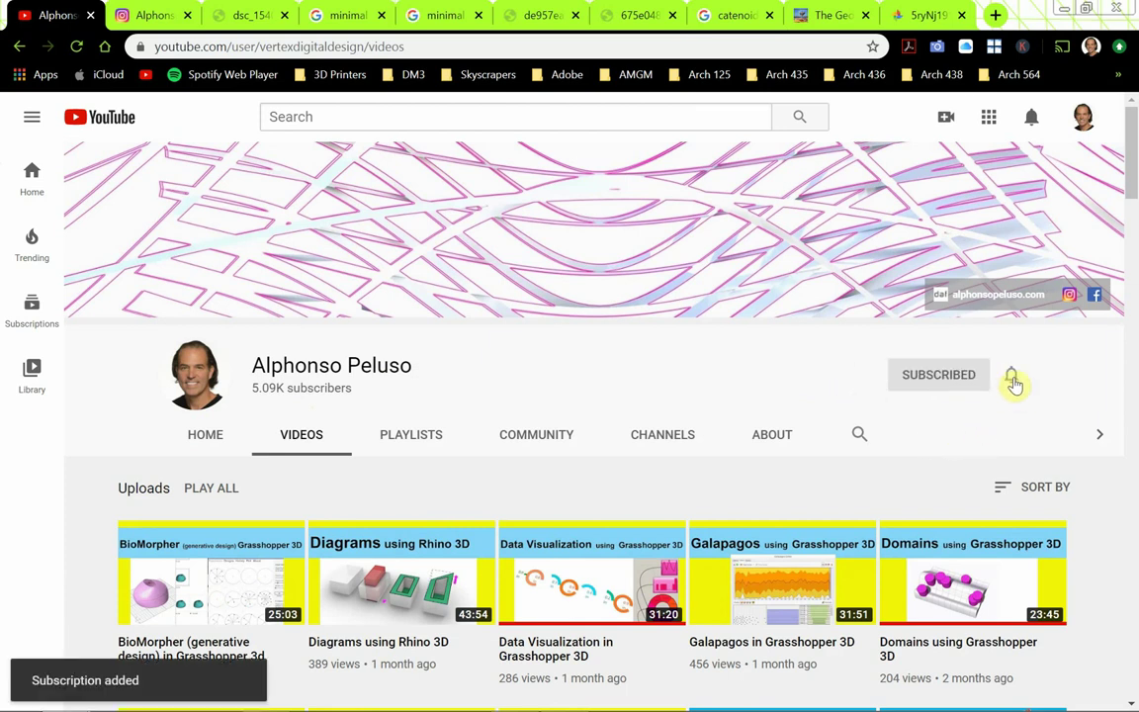
pyautogui.click(1014, 381)
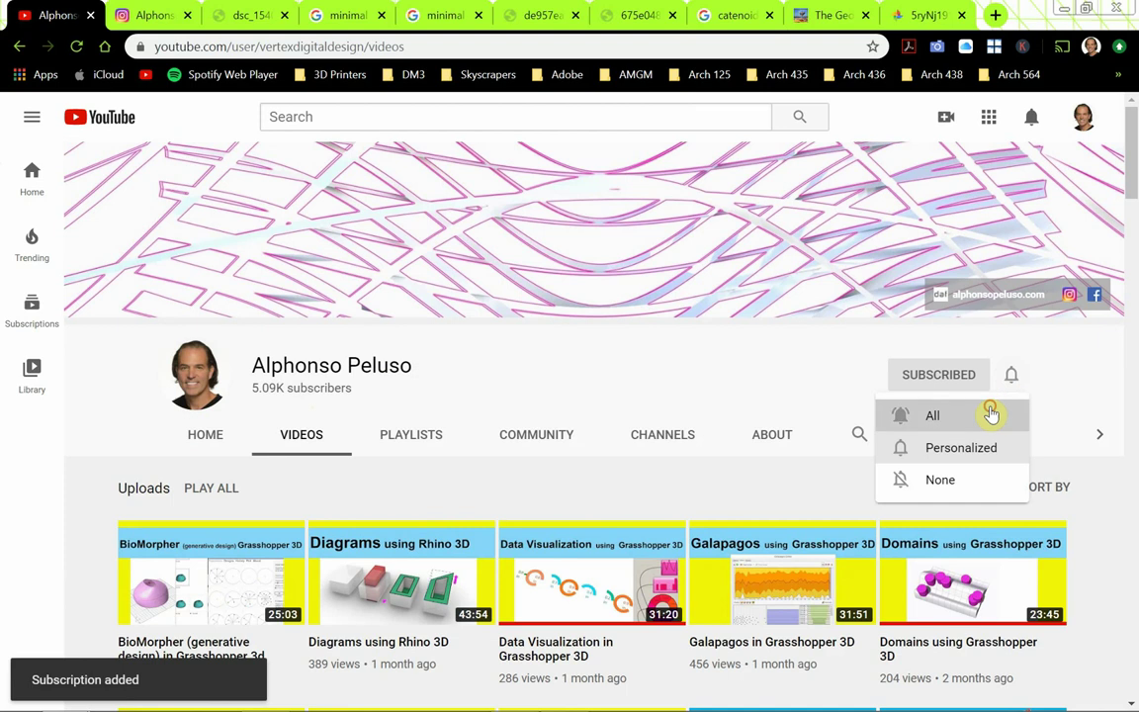
pyautogui.click(990, 414)
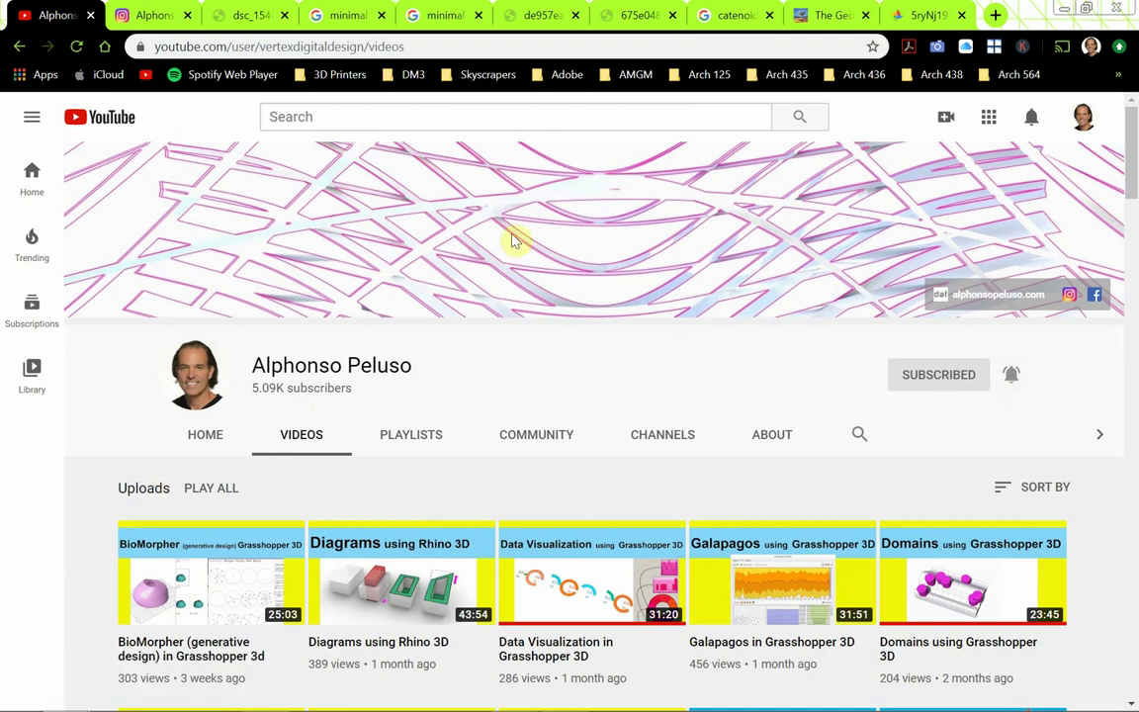
pyautogui.click(153, 16)
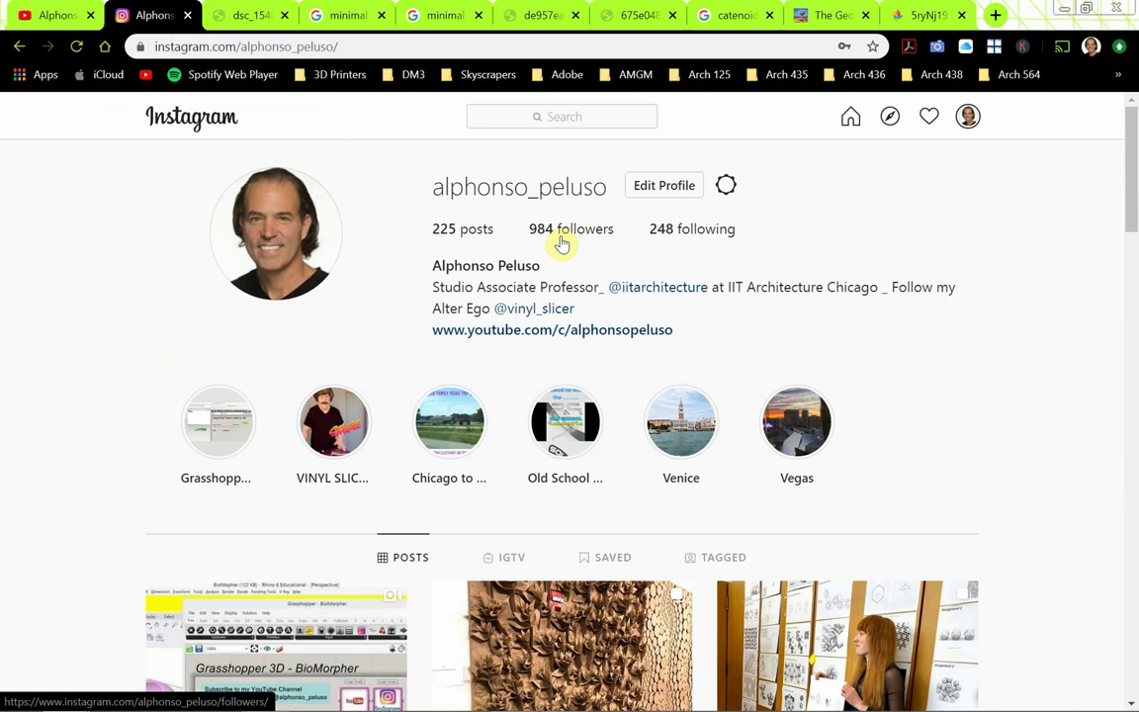
# Step: Scroll through the Instagram post grid and back up, then return to Rhino's Live_Soap file
pyautogui.scroll(-3, 400, 329)
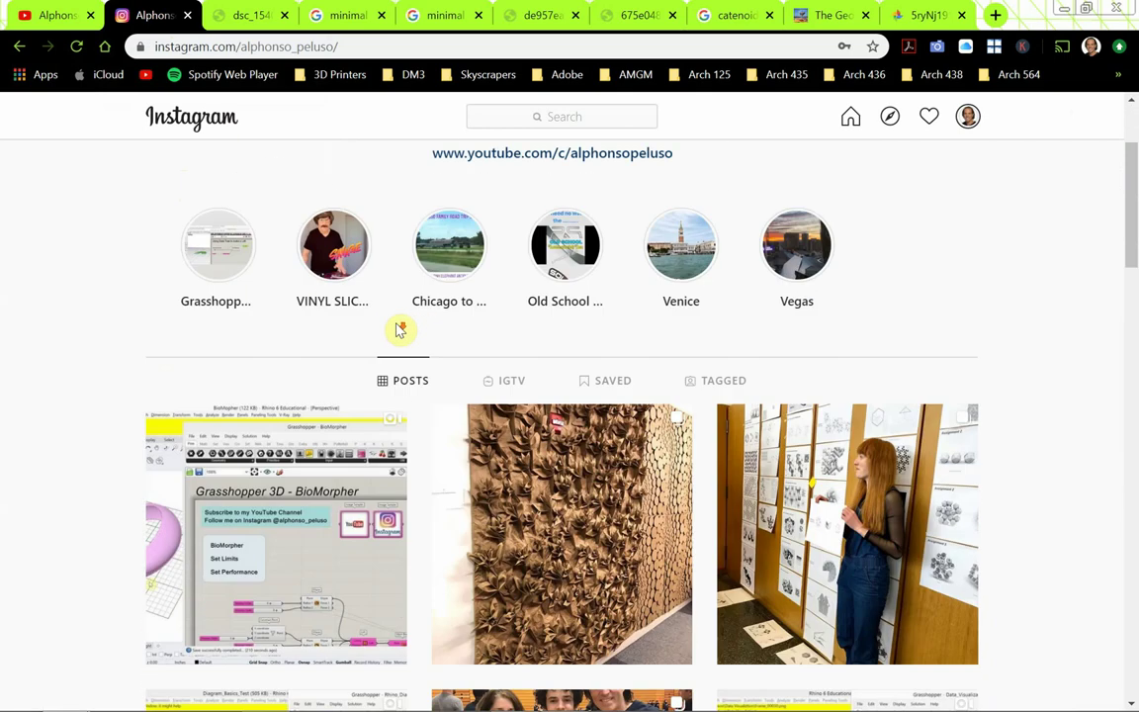
pyautogui.scroll(-3, 346, 415)
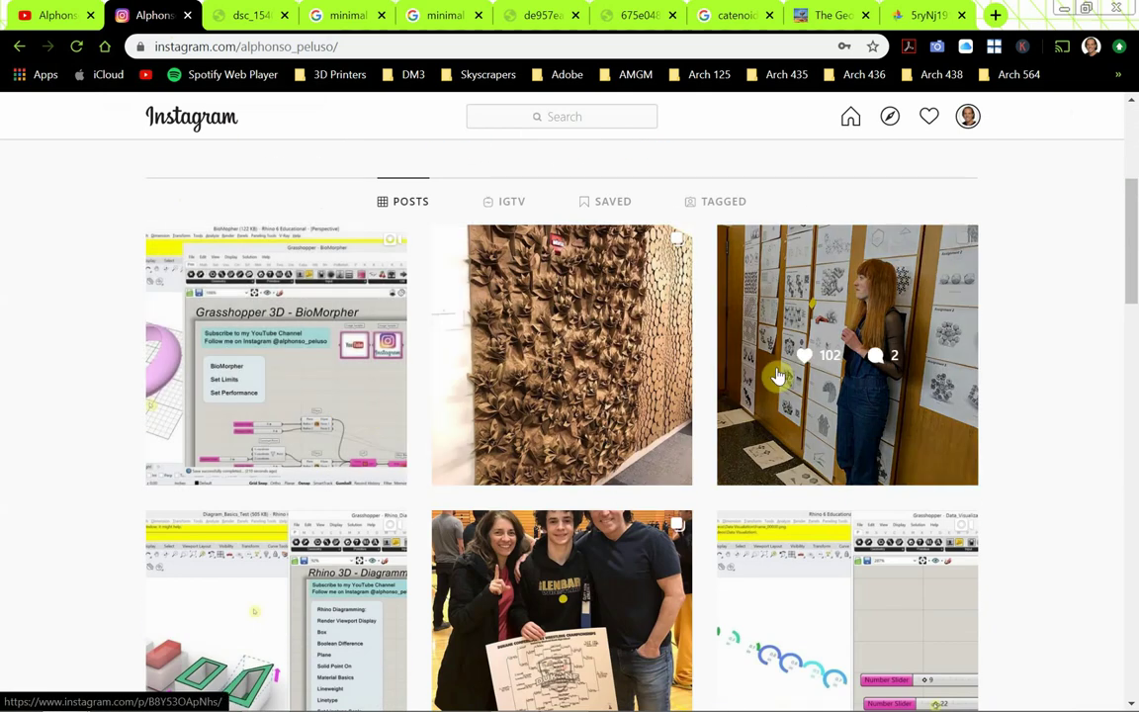
pyautogui.scroll(-3, 775, 374)
pyautogui.scroll(-3, 778, 380)
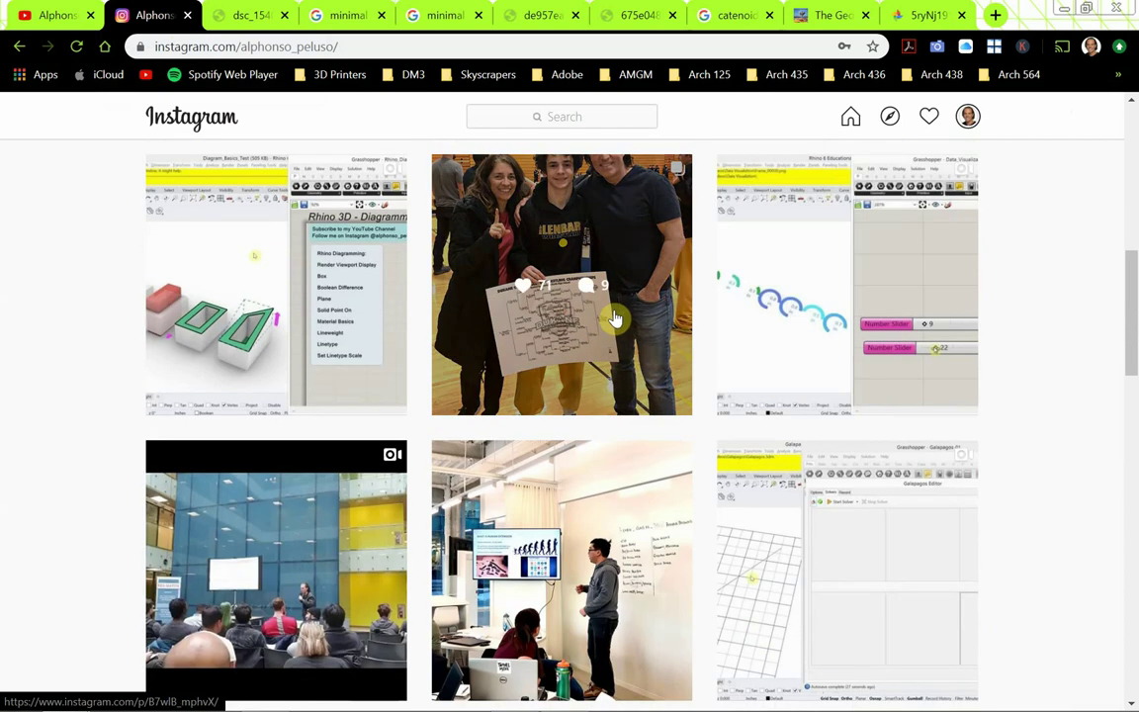
pyautogui.scroll(-5, 887, 388)
pyautogui.scroll(8, 875, 403)
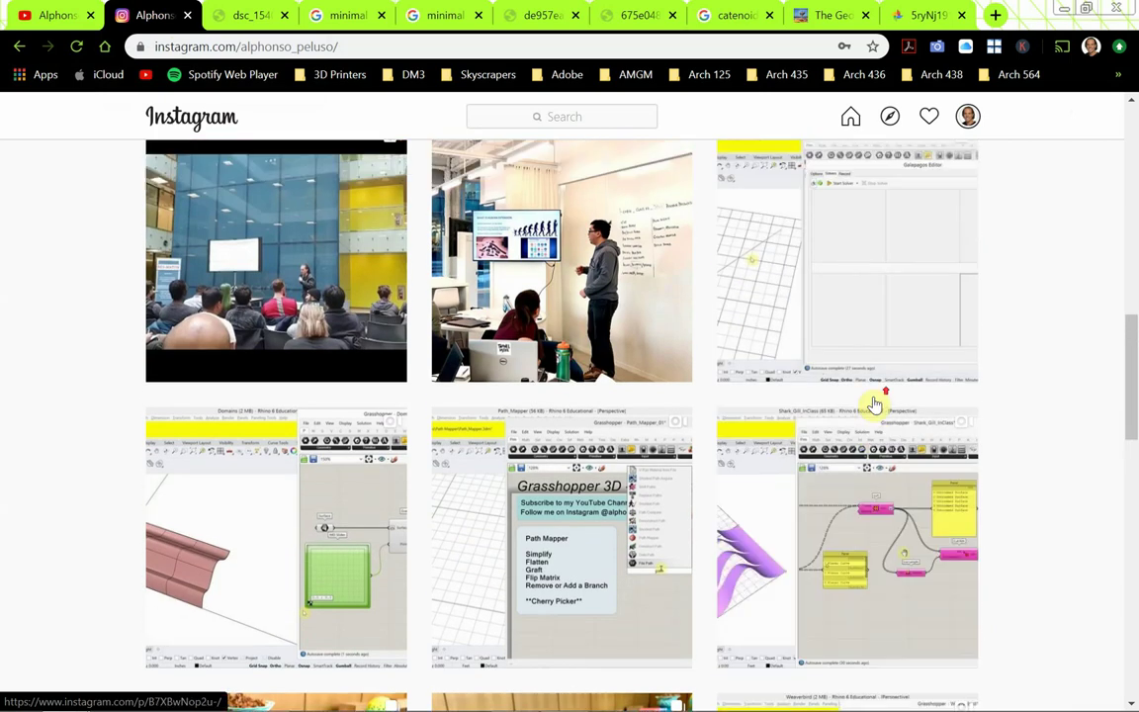
pyautogui.scroll(8, 182, 272)
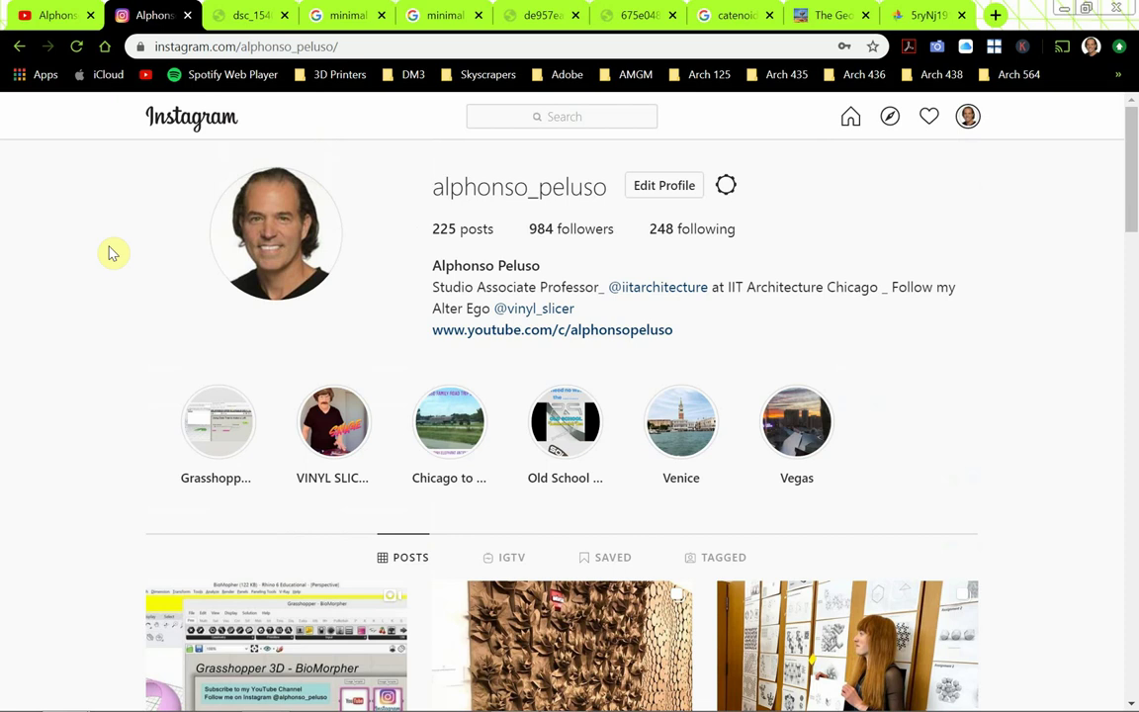
pyautogui.hotkey('alt', 'Tab')
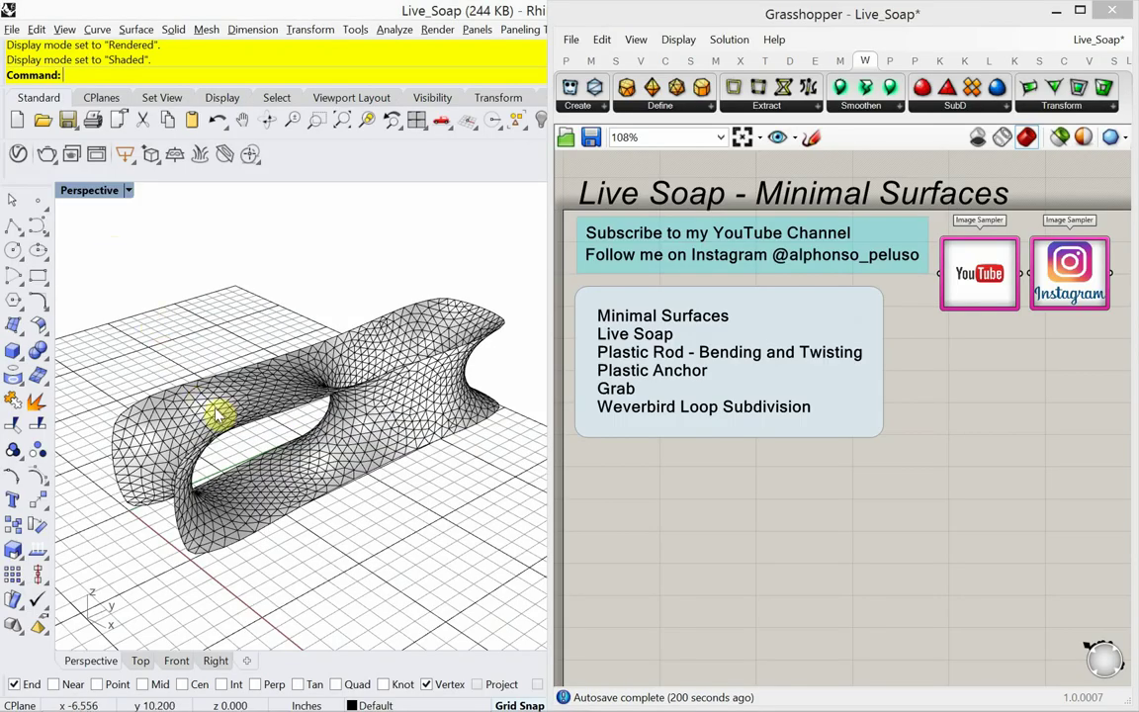
# Step: Load the Live-Soap_Demo definition so its pink soap mesh appears beside the black one
pyautogui.moveTo(272, 435); pyautogui.dragTo(309, 447, button='right')
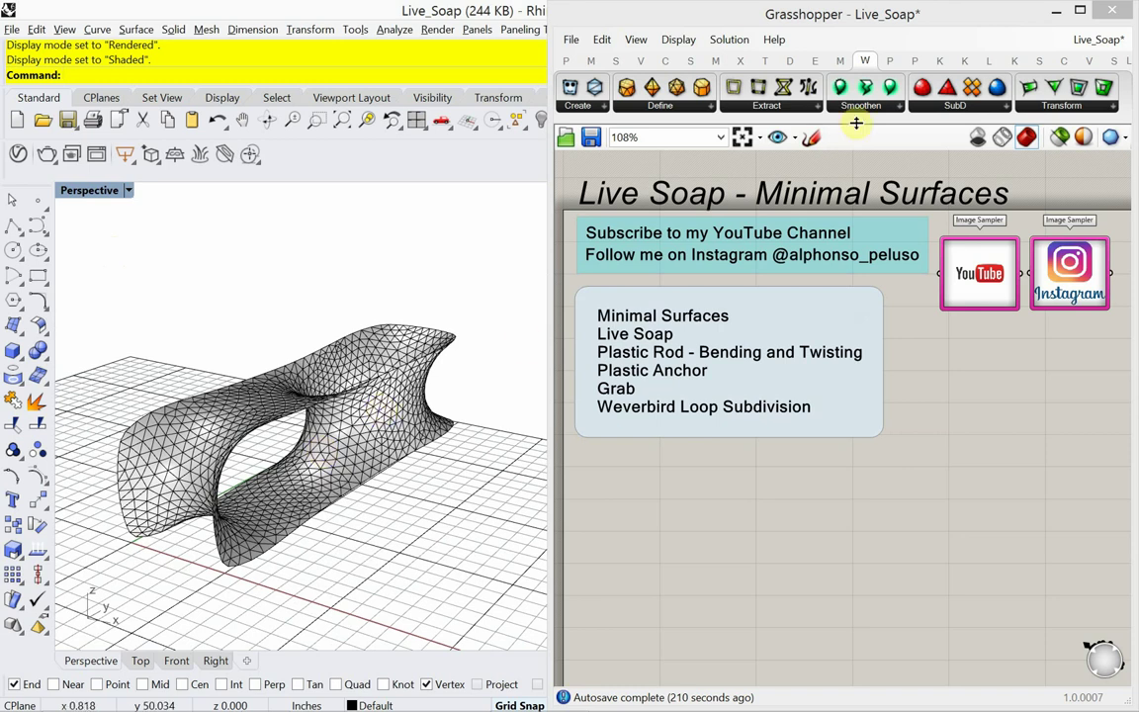
pyautogui.click(1089, 42)
pyautogui.click(1044, 210)
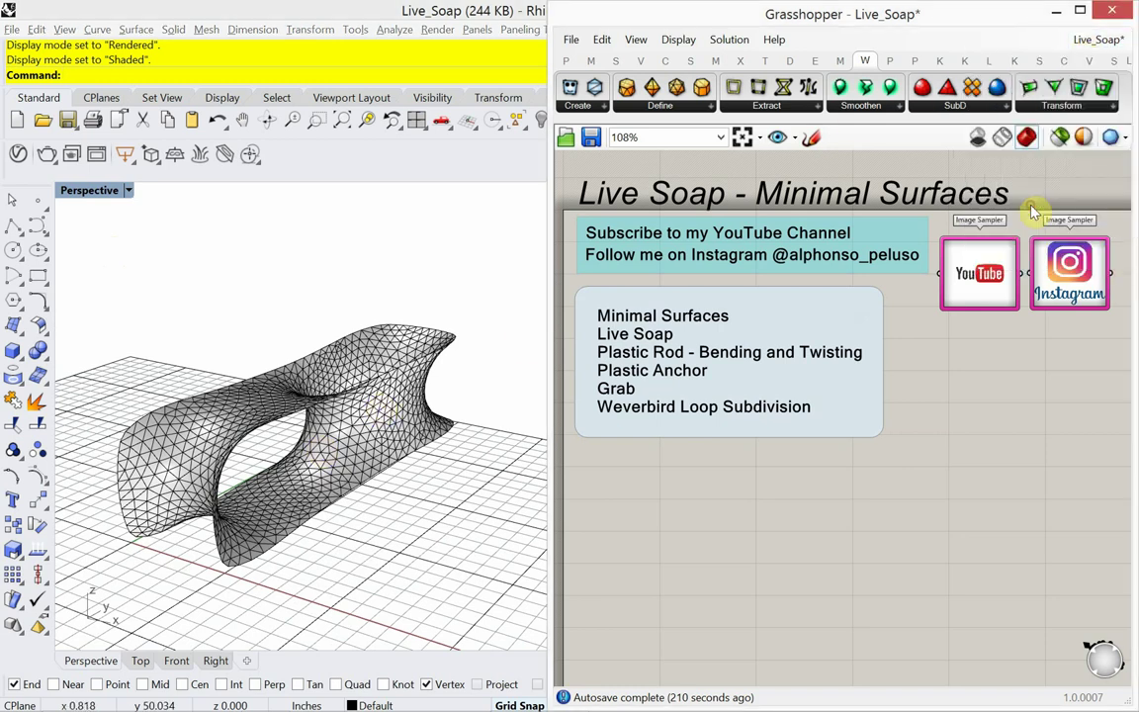
pyautogui.moveTo(361, 501); pyautogui.dragTo(275, 489, button='right')
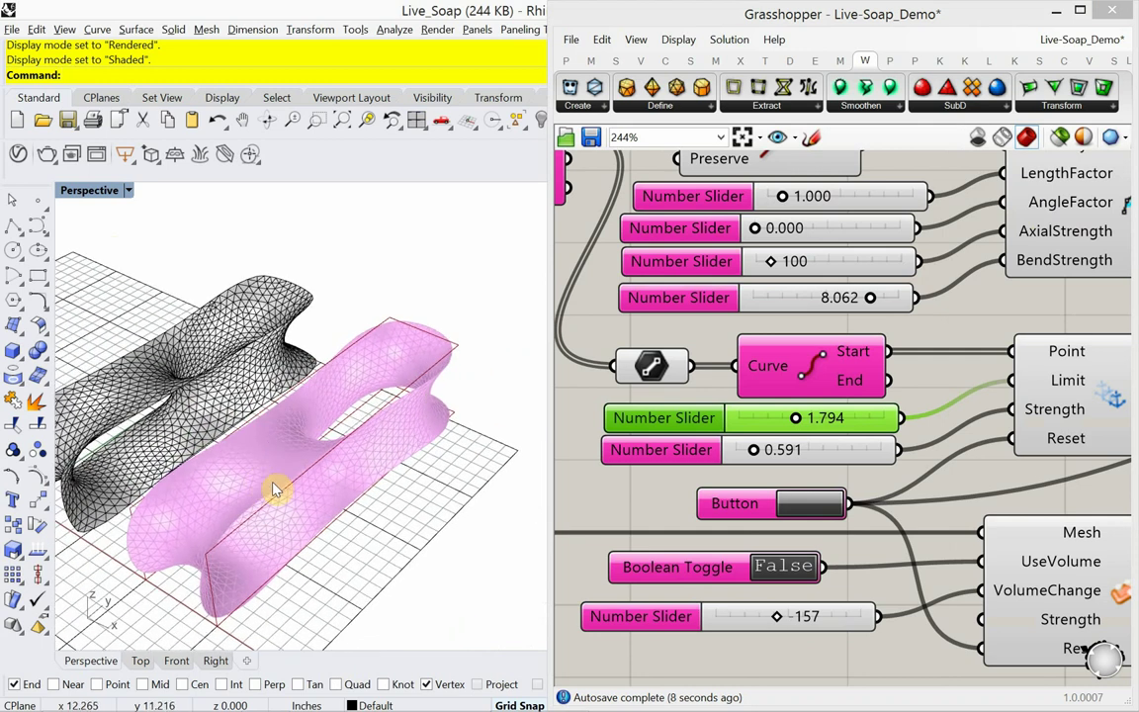
# Step: Set the second Anchor Strength slider from 0.591 to 0.318, reshaping the pink mesh's walls
pyautogui.moveTo(286, 499); pyautogui.dragTo(343, 516, button='right')
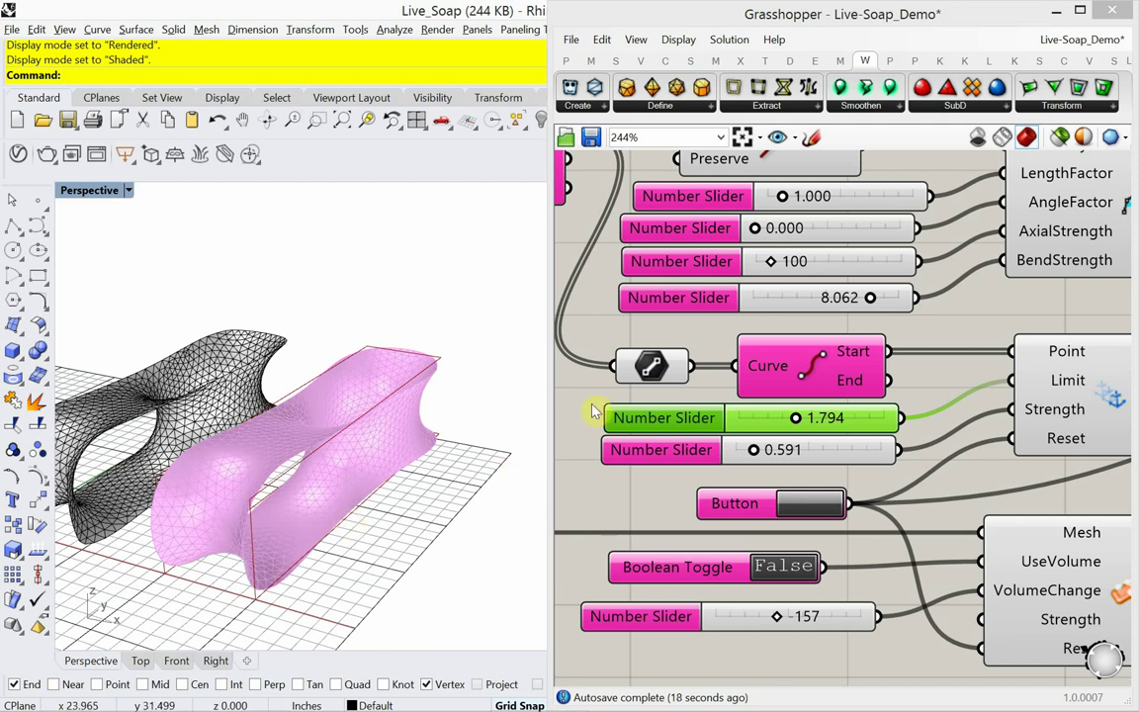
pyautogui.moveTo(916, 393); pyautogui.dragTo(907, 401, button='right')
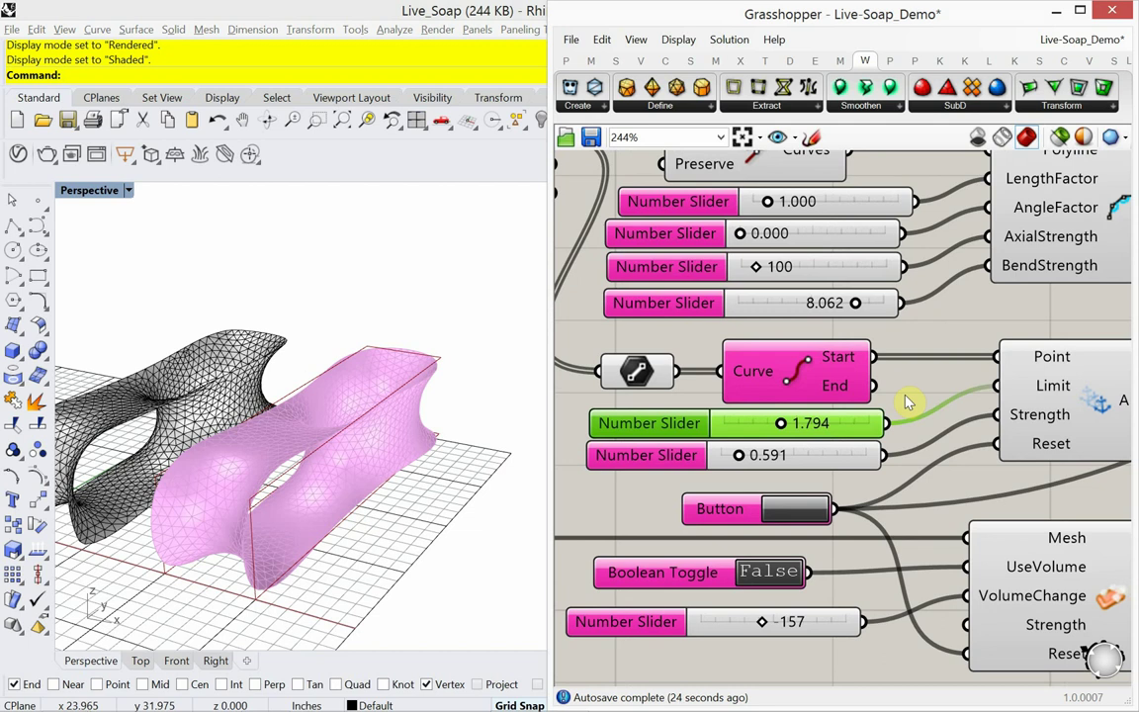
pyautogui.moveTo(406, 475); pyautogui.dragTo(402, 506, button='right')
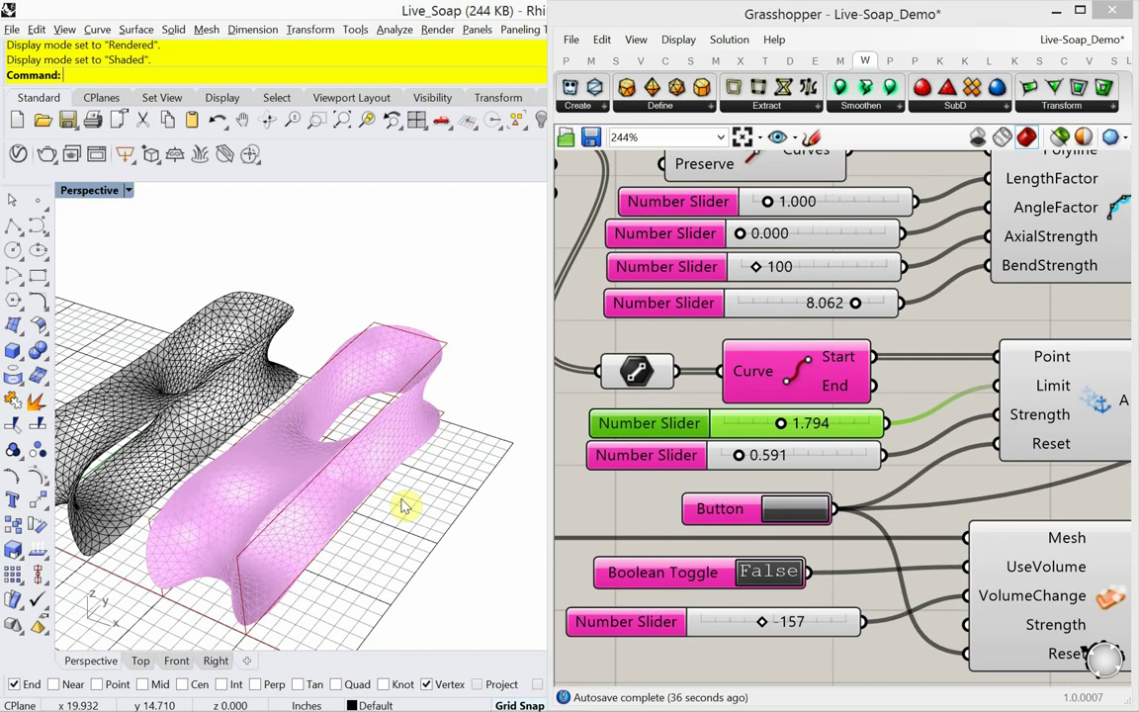
pyautogui.moveTo(395, 500); pyautogui.dragTo(381, 479, button='right')
pyautogui.scroll(1, 663, 341)
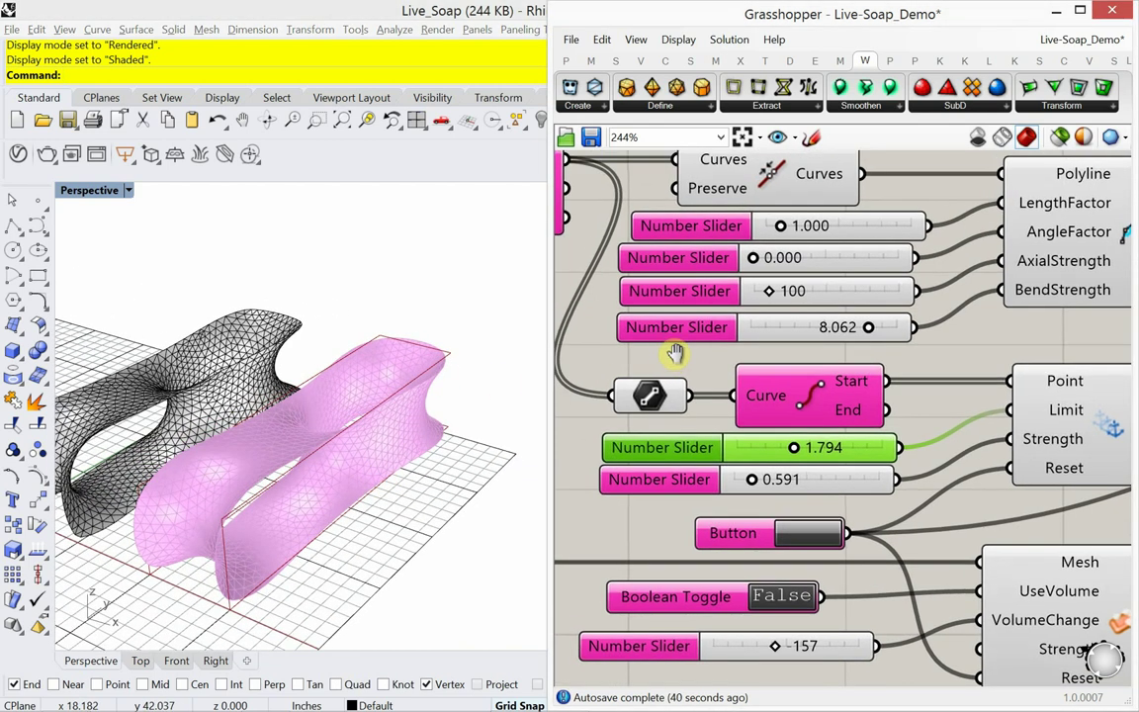
pyautogui.scroll(1, 808, 432)
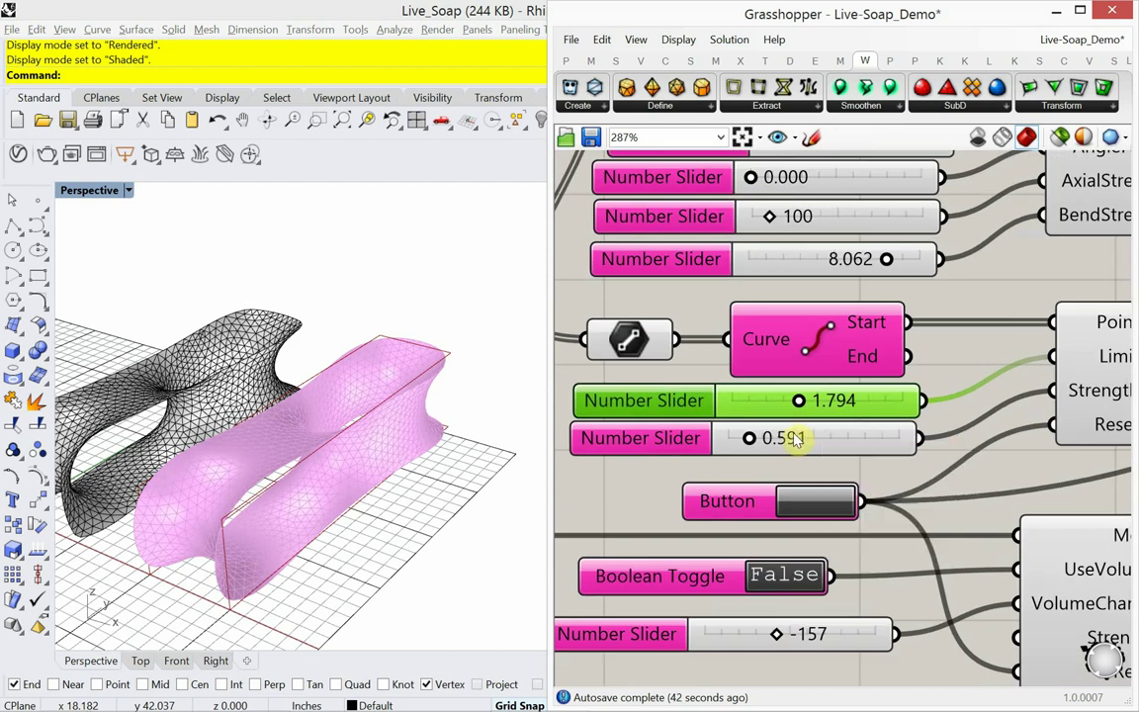
pyautogui.scroll(-1, 796, 437)
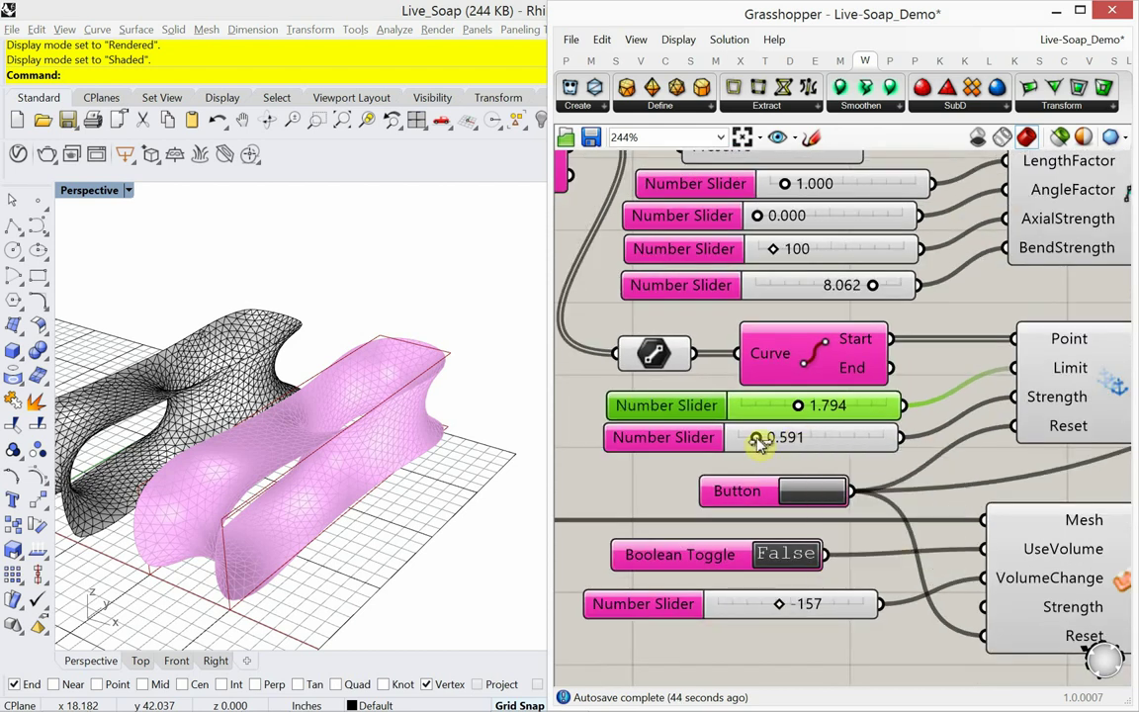
pyautogui.moveTo(757, 440)
pyautogui.mouseDown()
pyautogui.moveTo(739, 451)
pyautogui.moveTo(760, 456)
pyautogui.moveTo(736, 460)
pyautogui.moveTo(752, 457)
pyautogui.mouseUp()
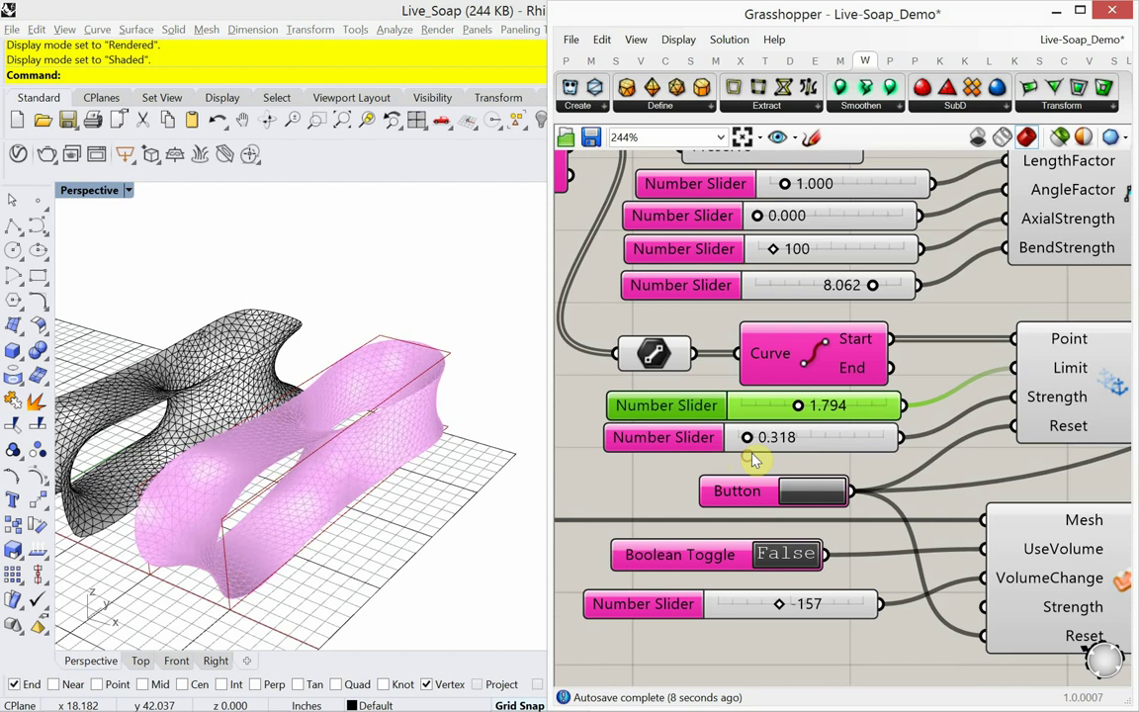
pyautogui.moveTo(765, 576); pyautogui.dragTo(757, 382, button='right')
pyautogui.scroll(-2, 790, 441)
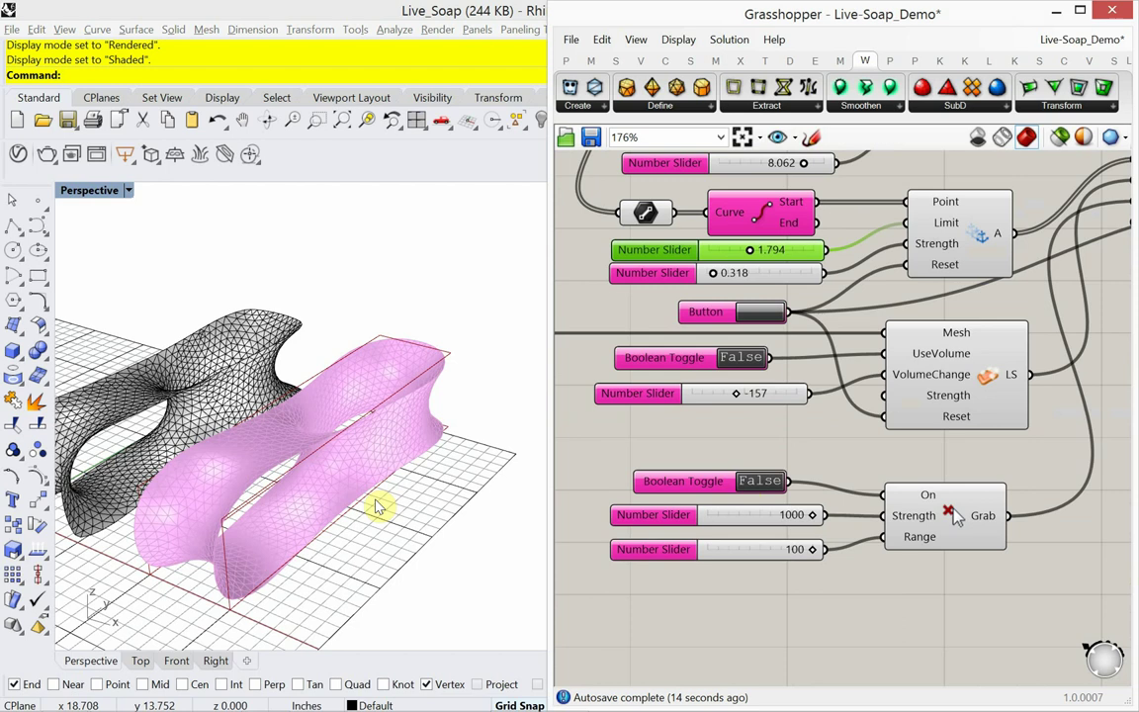
# Step: Turn the Grab toggle to True and pull the pink soap mesh into a stretched shape
pyautogui.click(753, 483)
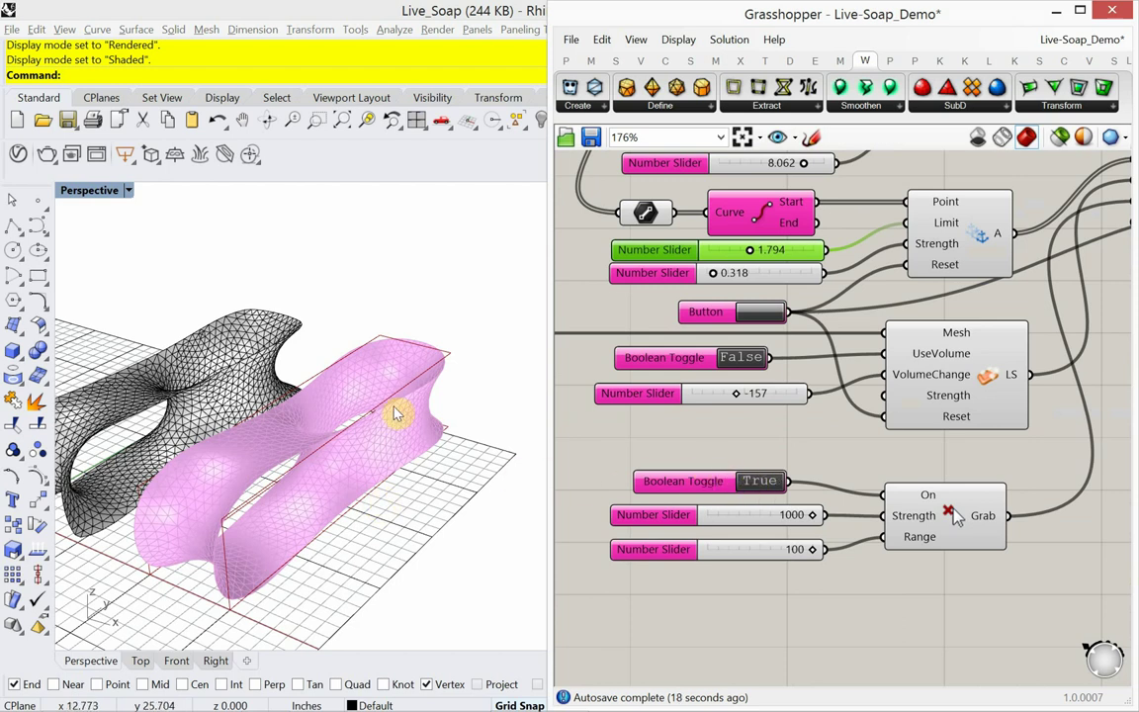
pyautogui.moveTo(393, 411); pyautogui.dragTo(325, 351)
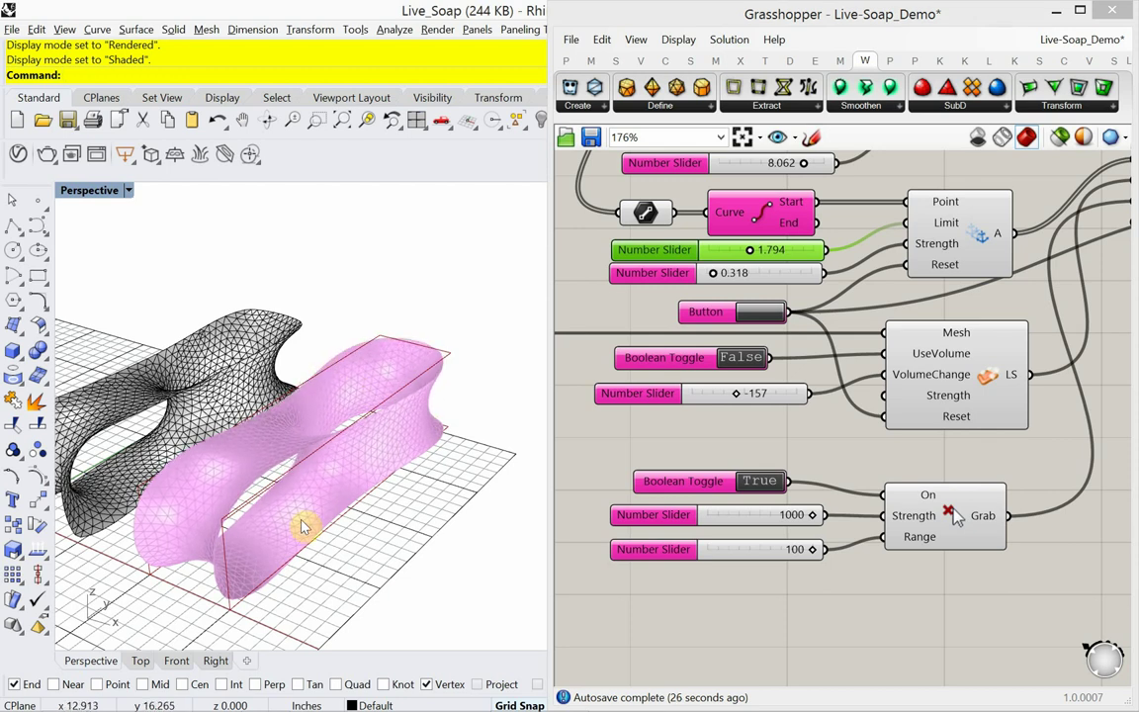
pyautogui.moveTo(278, 551); pyautogui.dragTo(201, 626)
pyautogui.moveTo(200, 626); pyautogui.dragTo(391, 569, button='right')
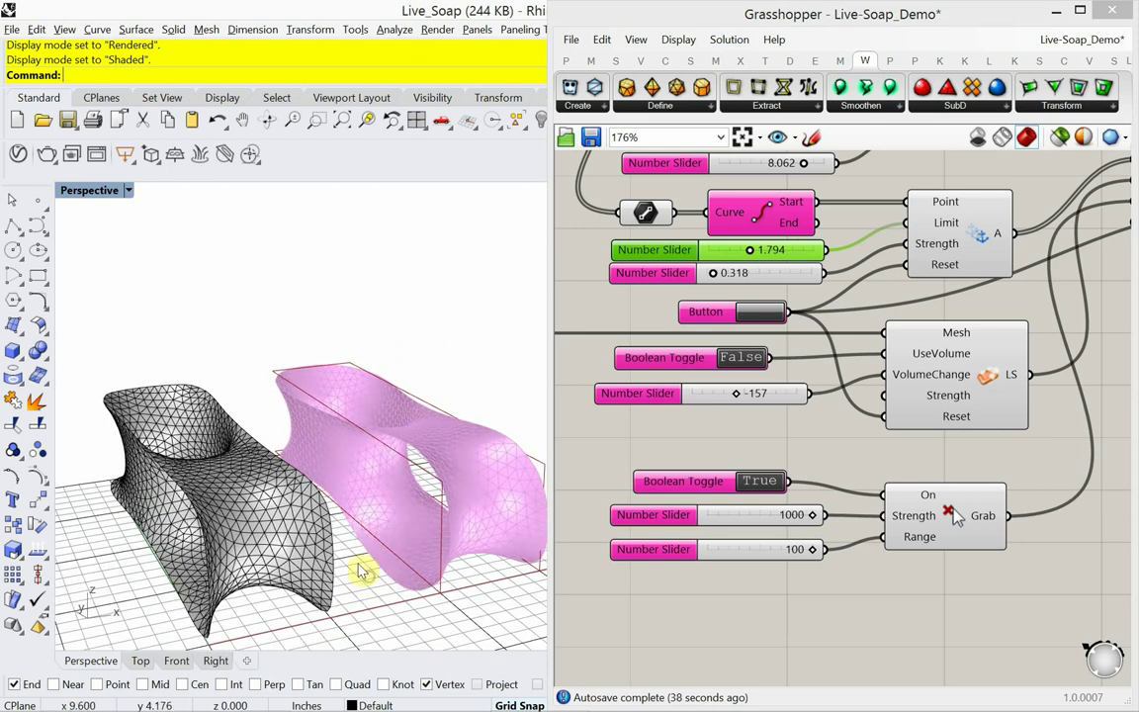
pyautogui.moveTo(411, 312); pyautogui.dragTo(329, 354, button='right')
pyautogui.moveTo(427, 554); pyautogui.dragTo(195, 343)
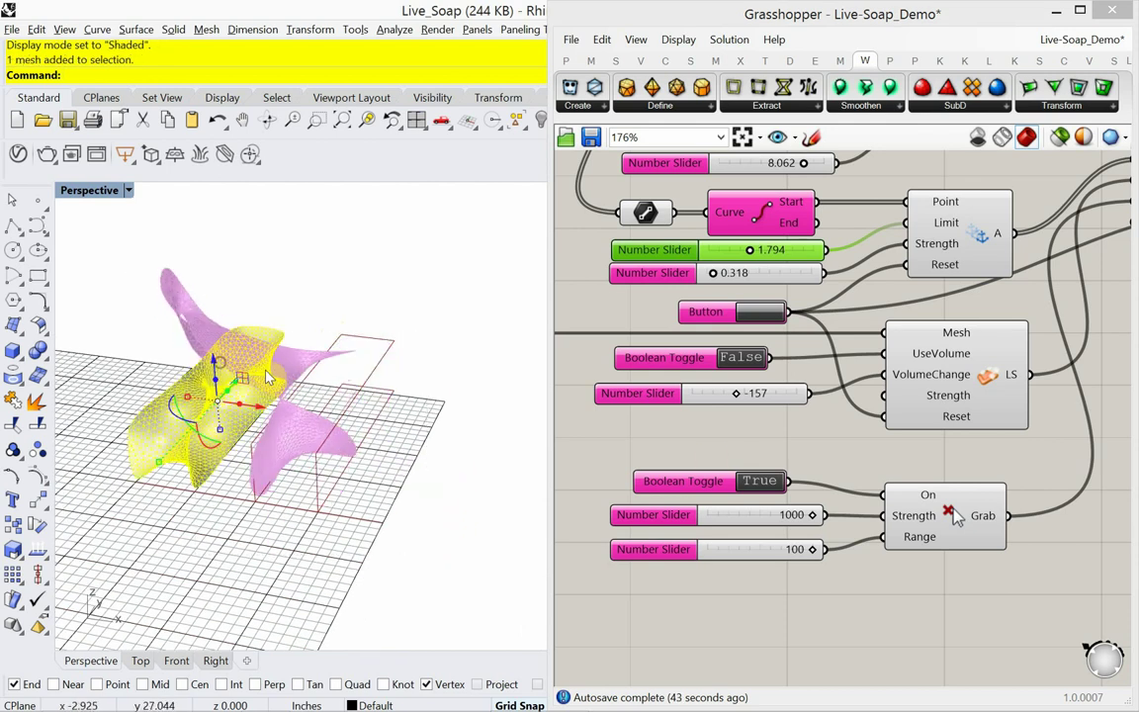
# Step: Turn grabbing back off and delete the black triangle mesh
pyautogui.doubleClick(761, 481)
pyautogui.moveTo(487, 537); pyautogui.dragTo(104, 287)
pyautogui.press('Delete')
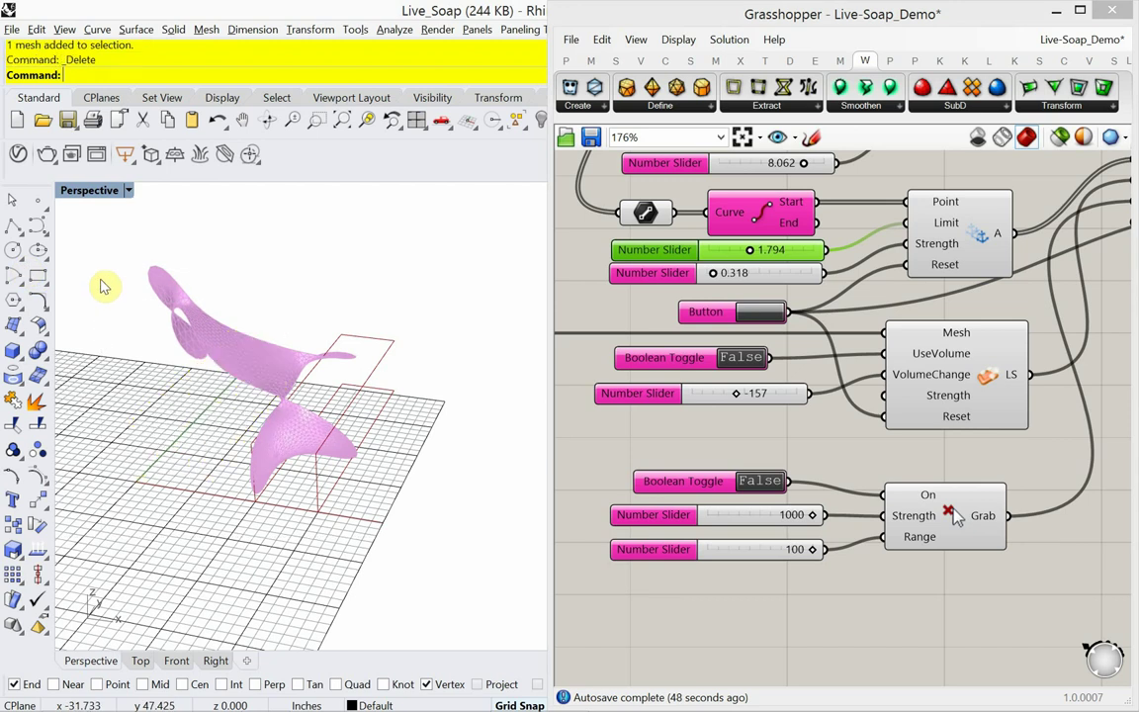
# Step: Save the Live-Soap_Demo definition and close it, confirming Yes to save changes
pyautogui.click(571, 40)
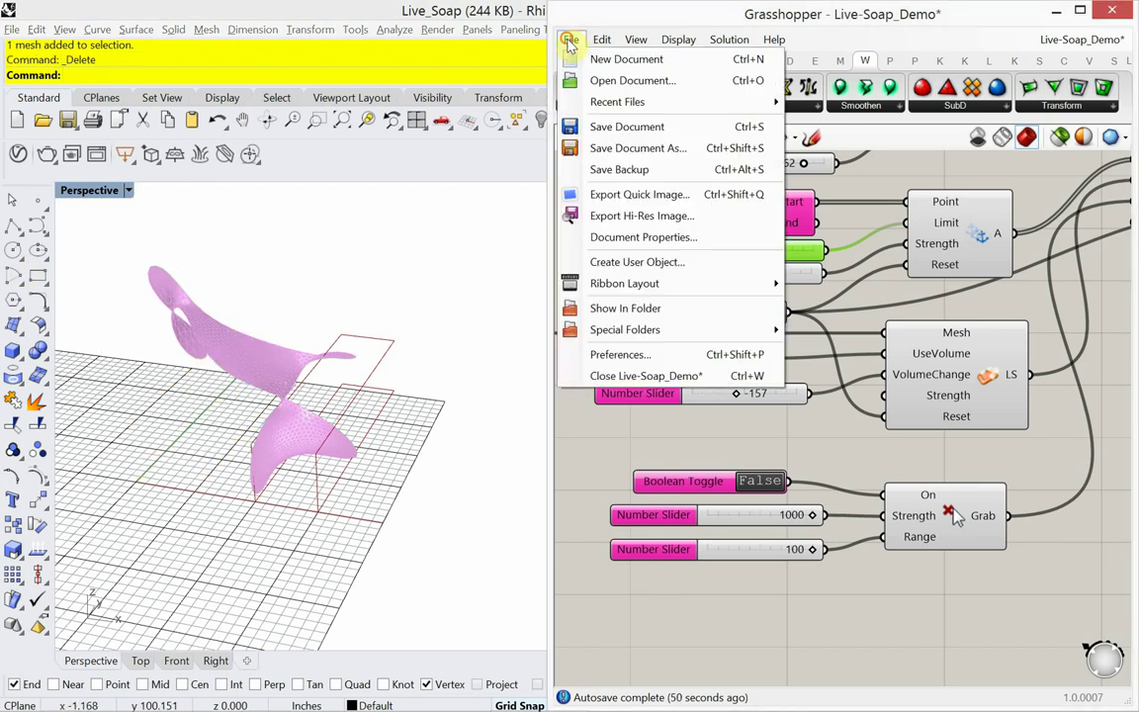
pyautogui.click(627, 126)
pyautogui.moveTo(1084, 42)
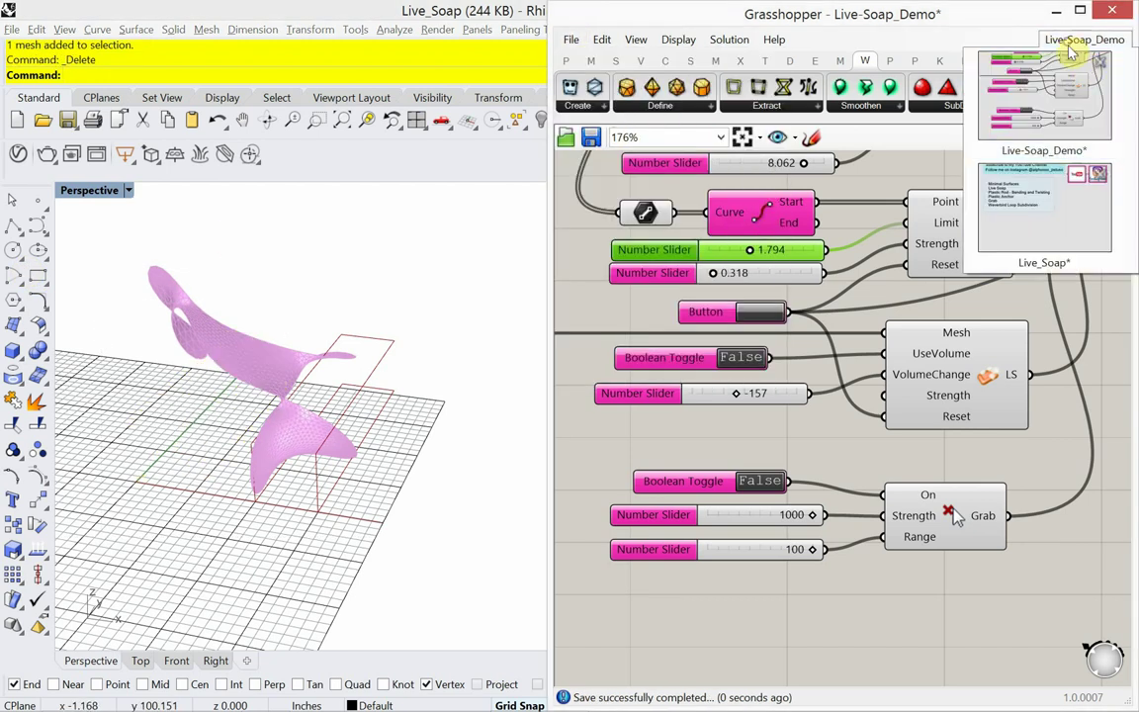
pyautogui.click(1100, 63)
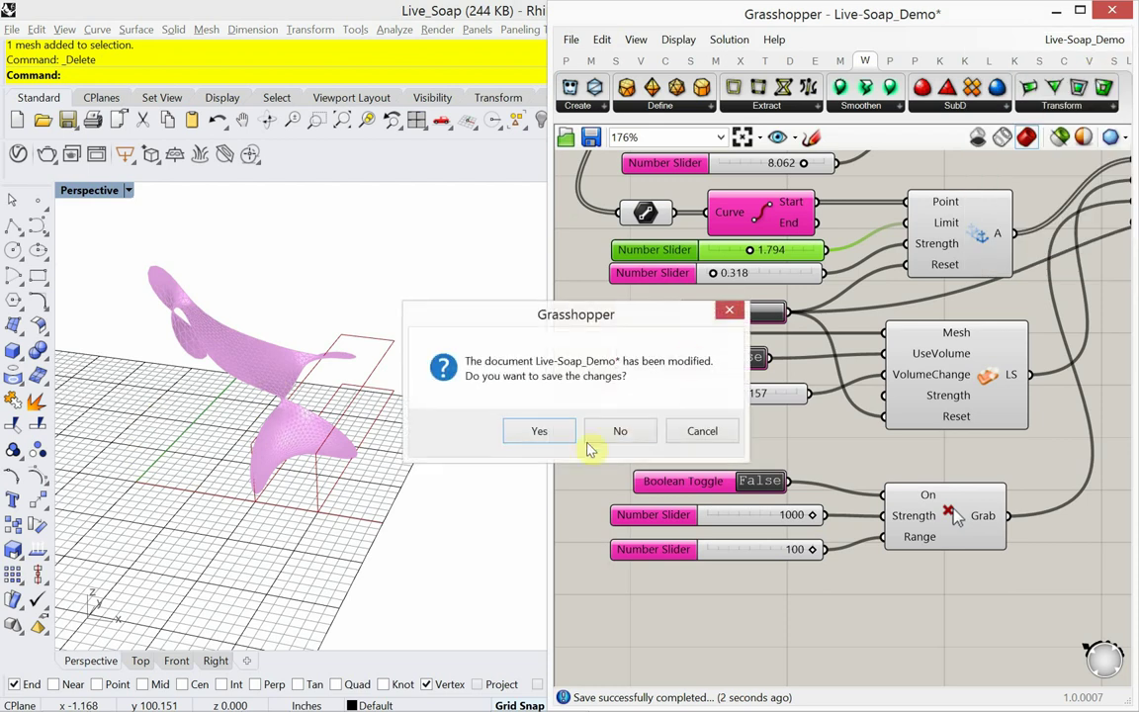
pyautogui.click(541, 436)
# Step: Start the MeshBox command on the empty grid, with 6×6×6 face counts
pyautogui.moveTo(347, 452); pyautogui.dragTo(275, 489, button='right')
pyautogui.scroll(3, 209, 437)
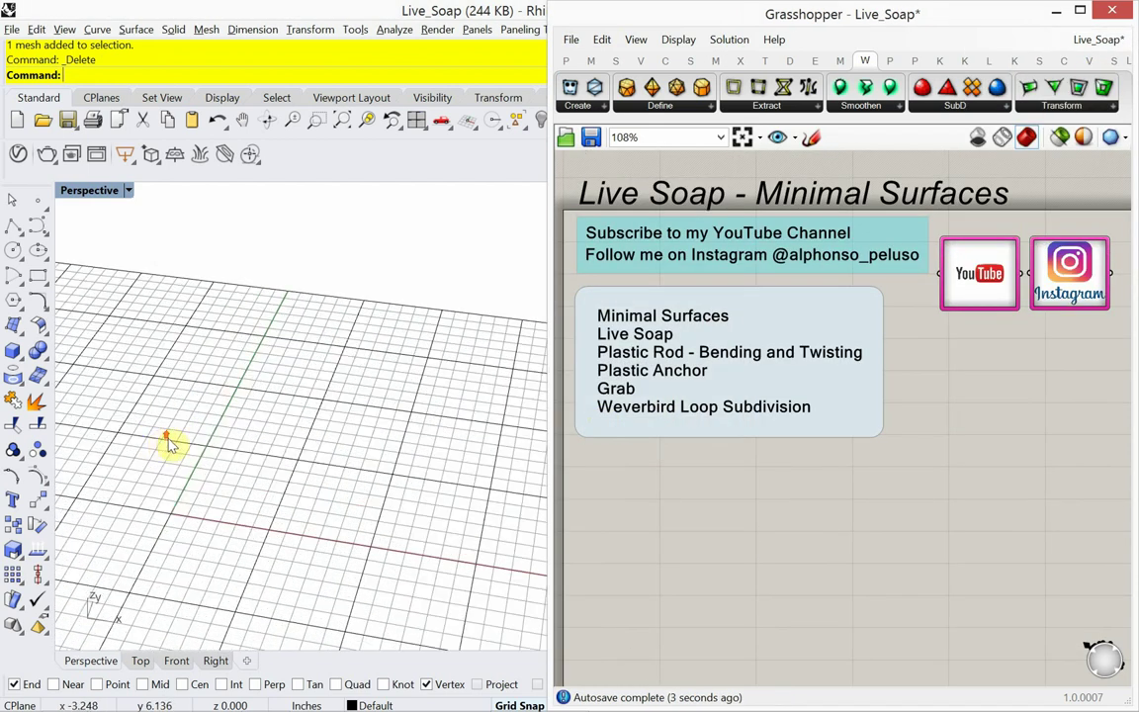
pyautogui.moveTo(240, 450); pyautogui.dragTo(228, 453, button='right')
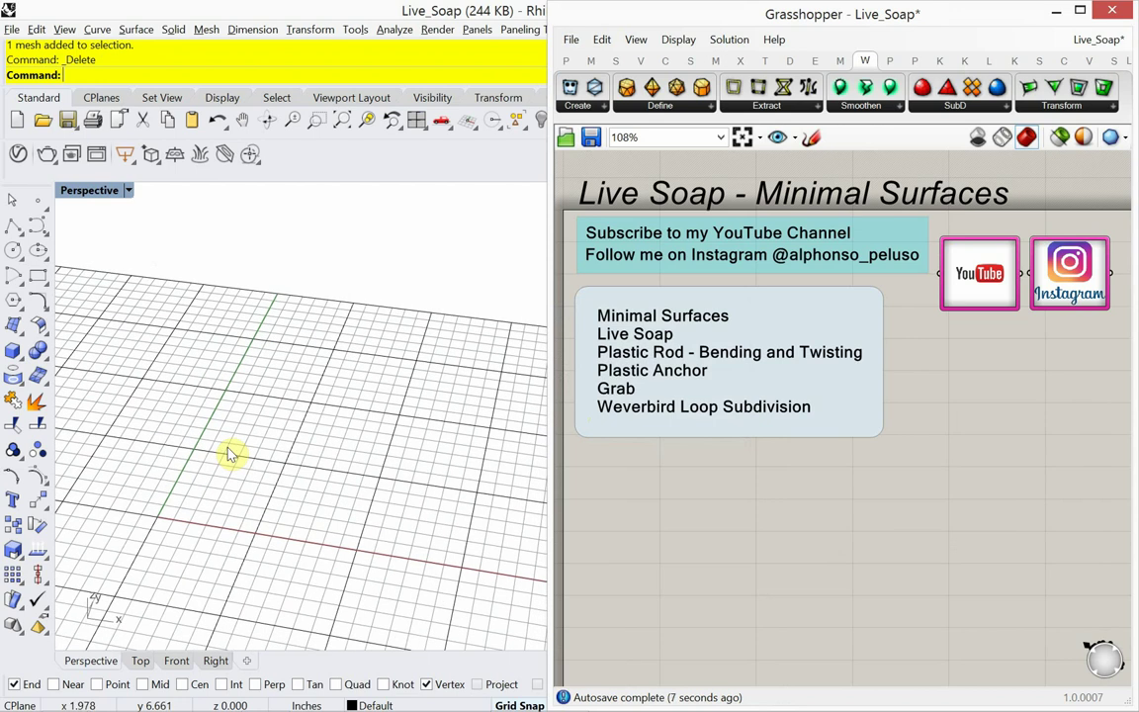
pyautogui.write('sh')
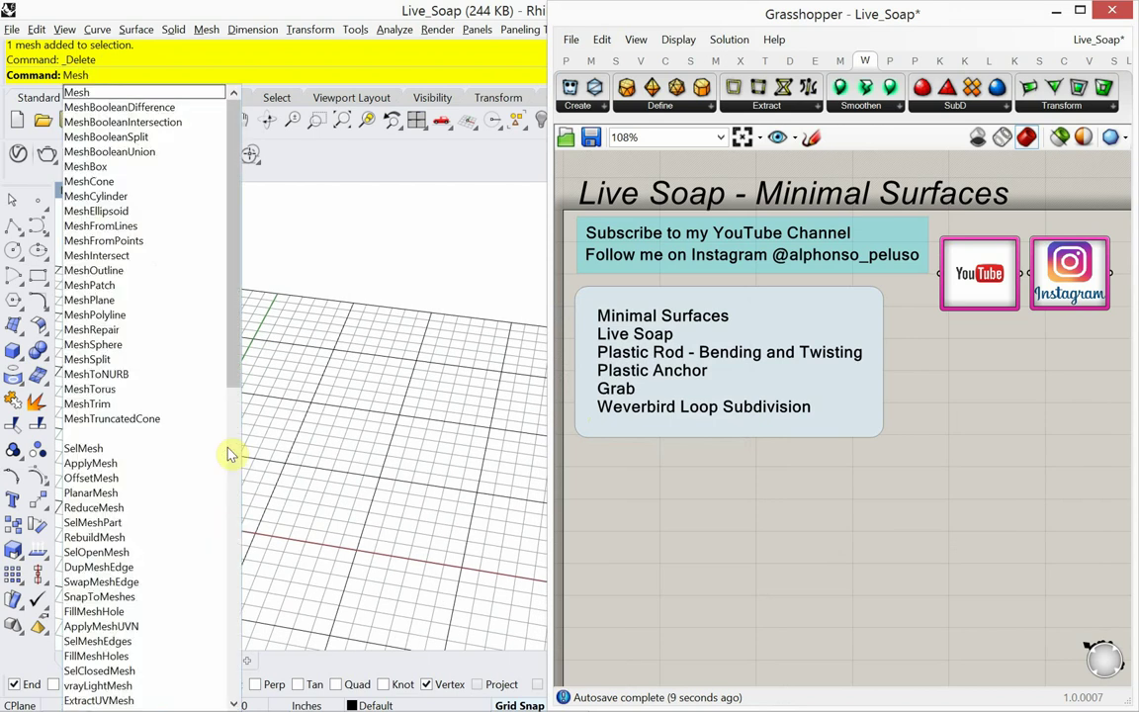
pyautogui.write('Box')
pyautogui.press('Return')
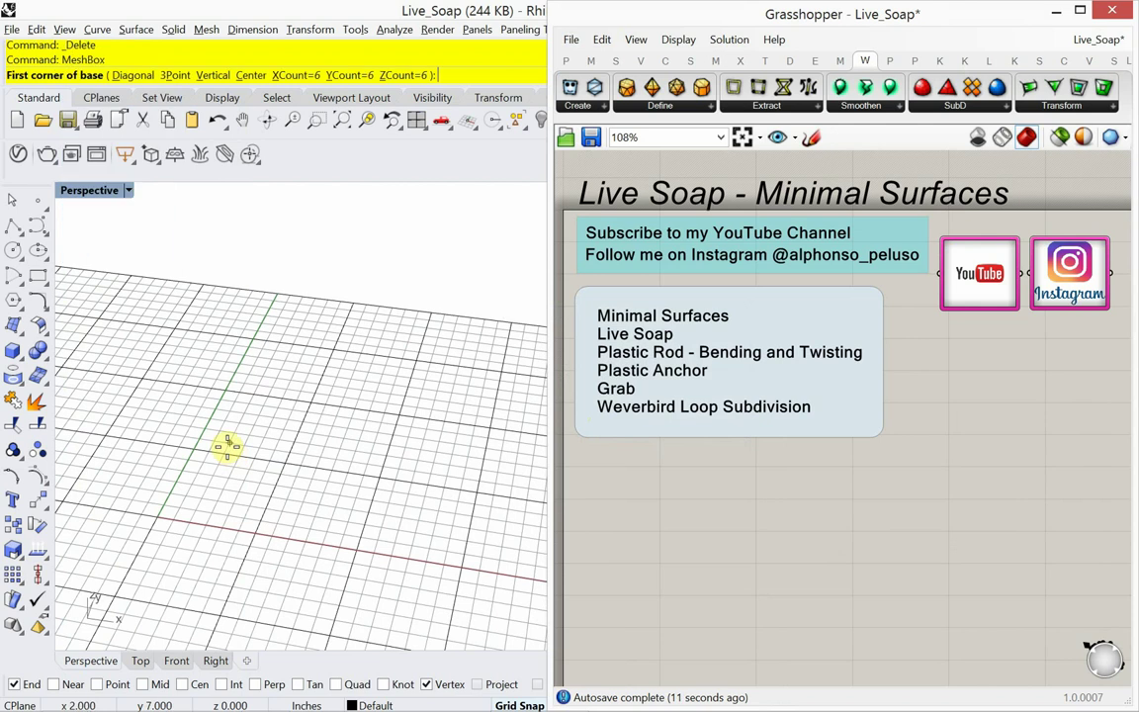
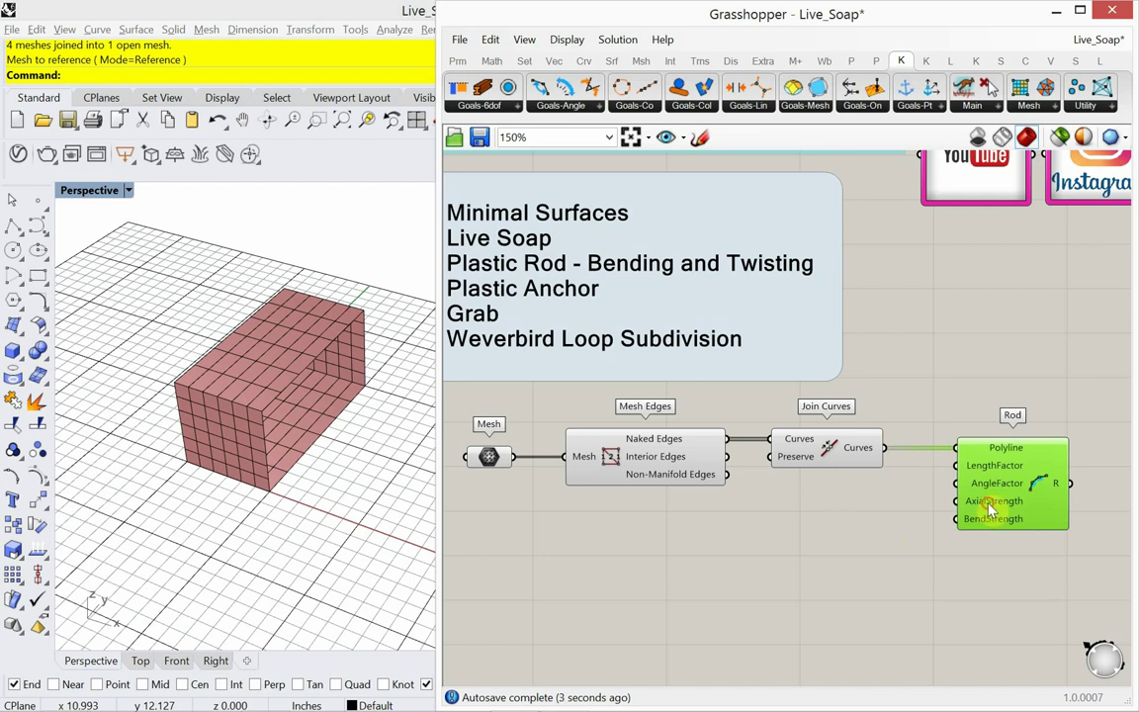
# Step: Add a PlasticAnchor goal from Kangaroo's Goals-Pt list and place it just below Rod
pyautogui.click(806, 455)
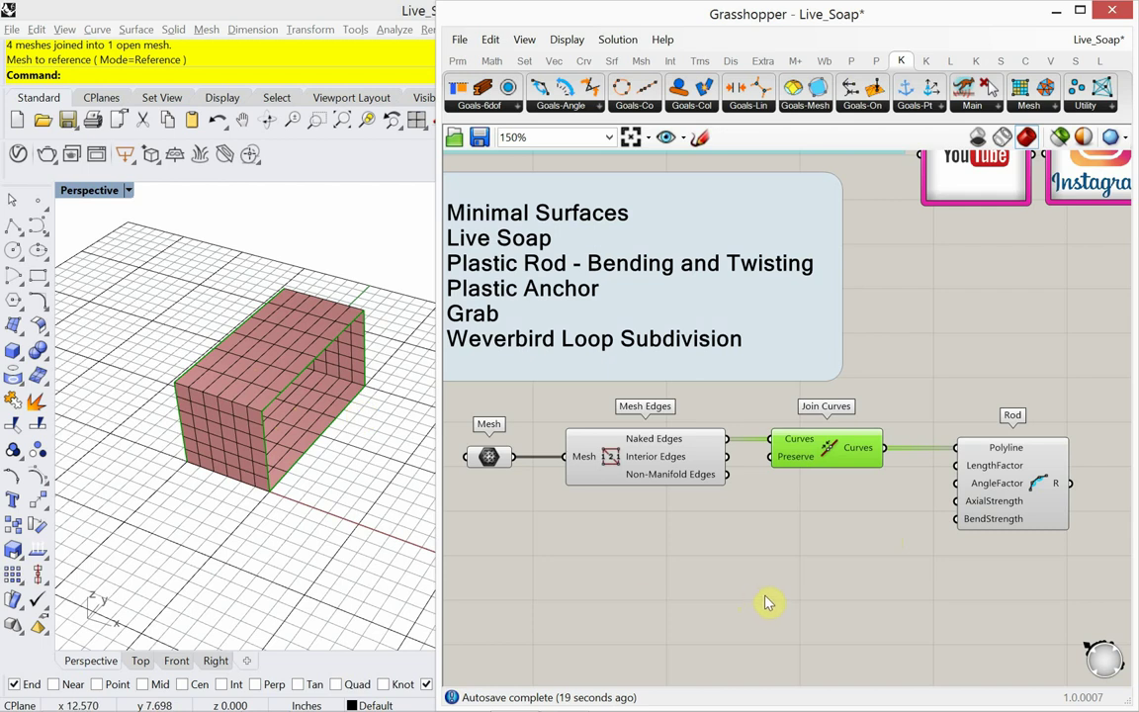
pyautogui.click(907, 107)
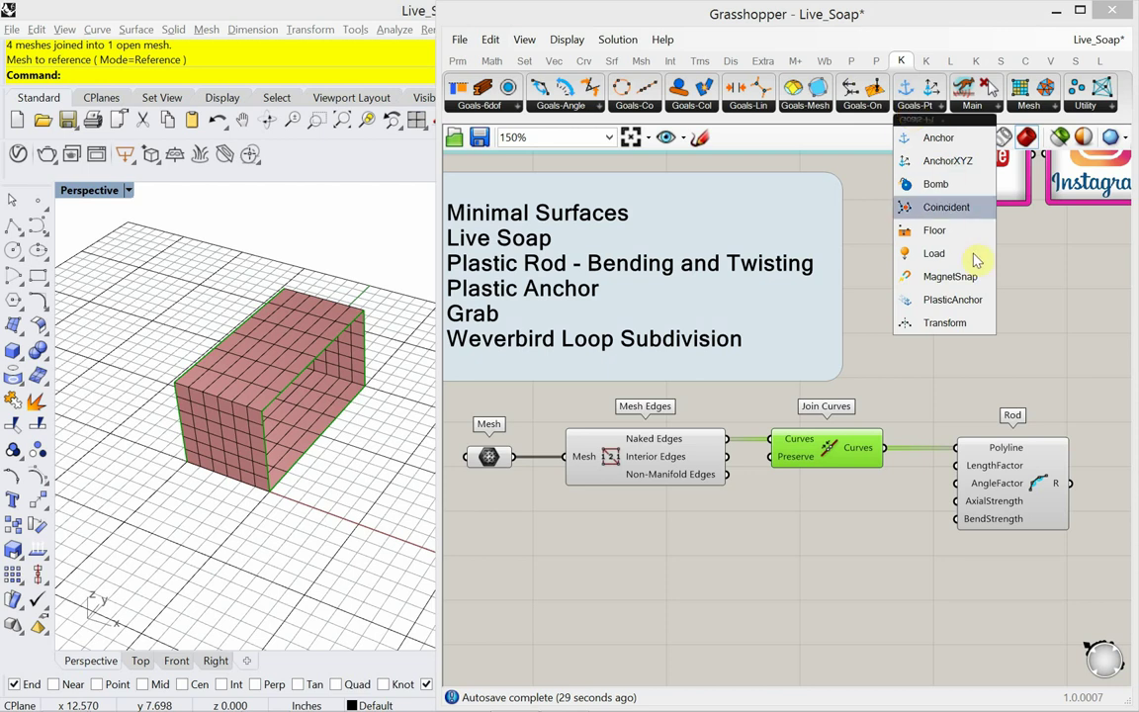
pyautogui.click(954, 300)
pyautogui.click(999, 615)
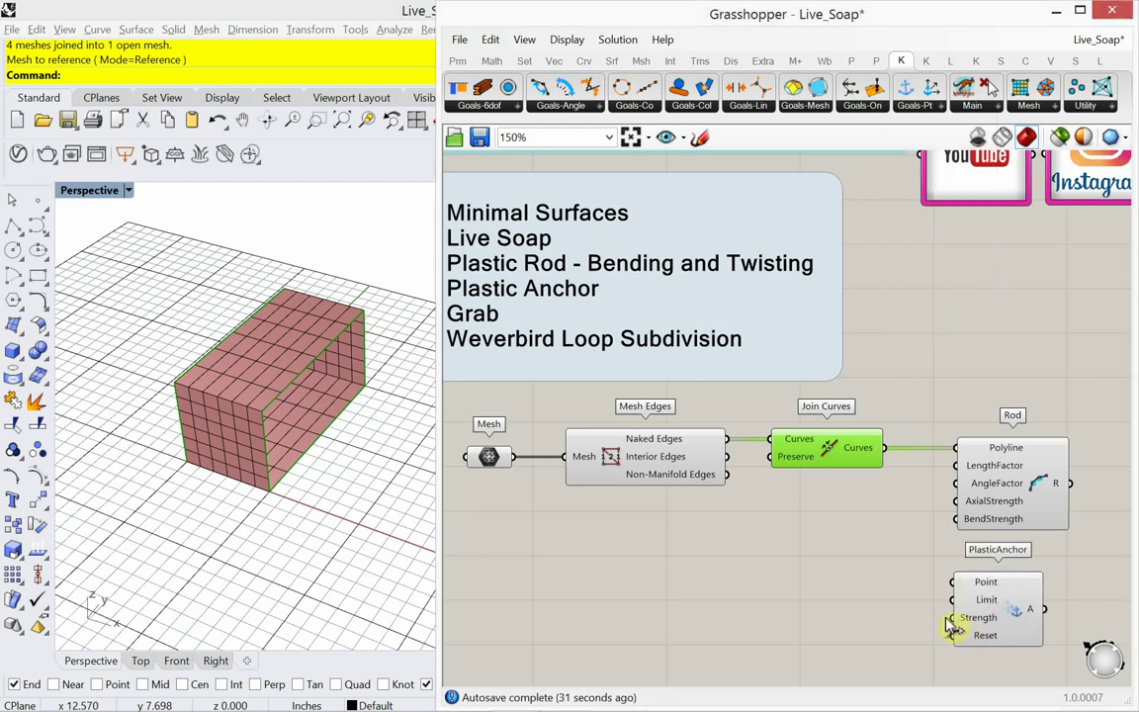
pyautogui.moveTo(922, 598); pyautogui.dragTo(889, 569, button='right')
pyautogui.moveTo(969, 586); pyautogui.dragTo(971, 586)
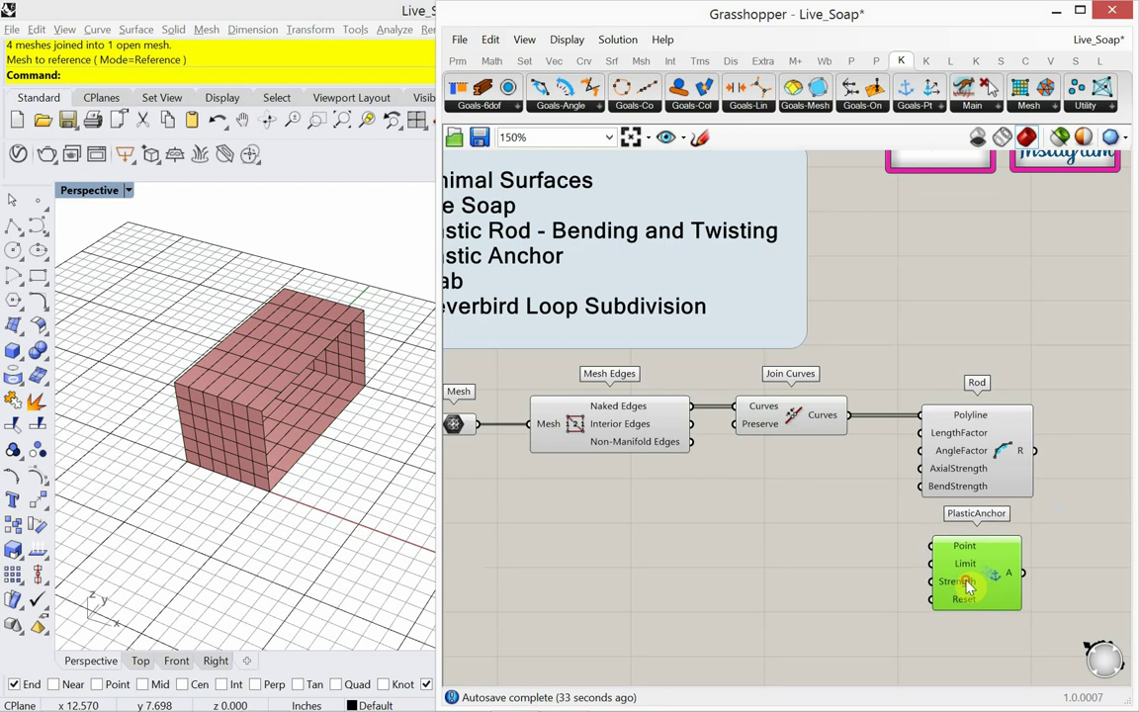
pyautogui.moveTo(817, 566); pyautogui.dragTo(829, 523, button='right')
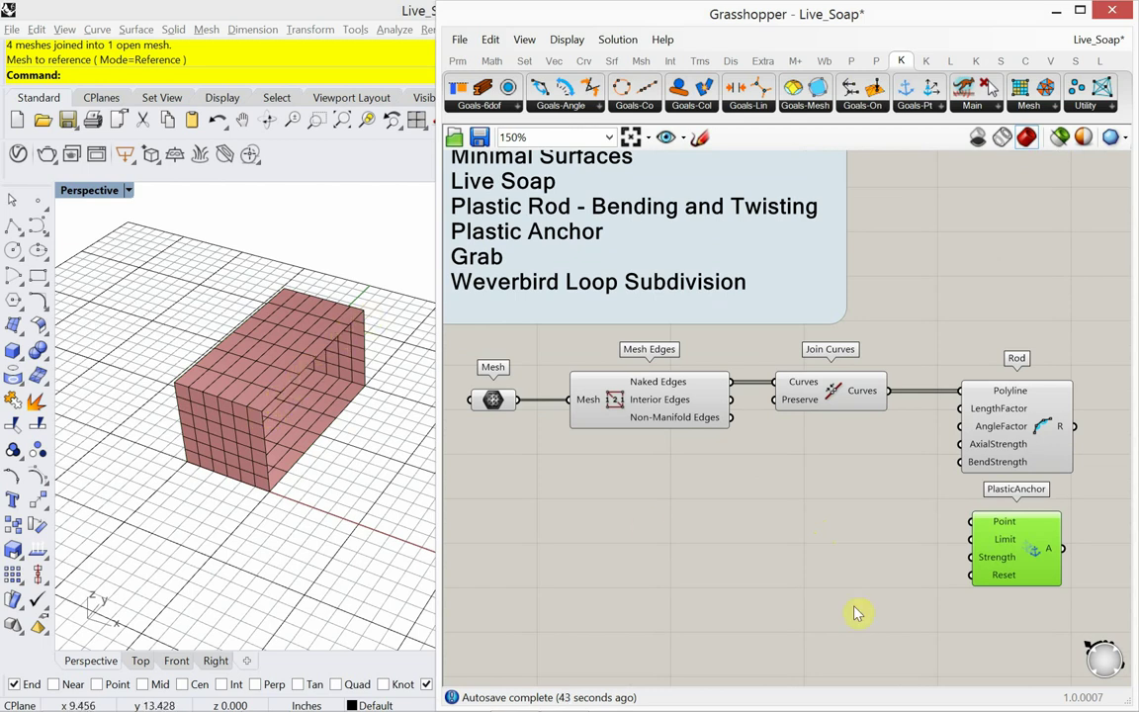
pyautogui.doubleClick(858, 571)
# Step: Add a Line parameter and feed it the mesh's naked edges
pyautogui.write('line')
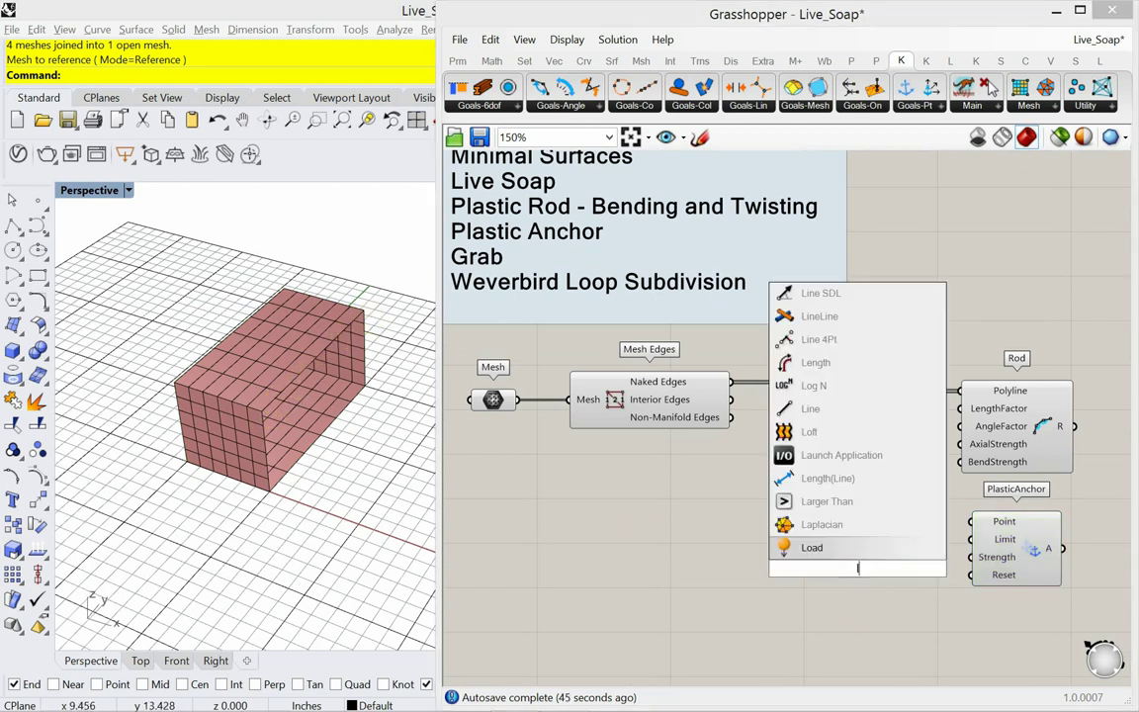
pyautogui.click(813, 547)
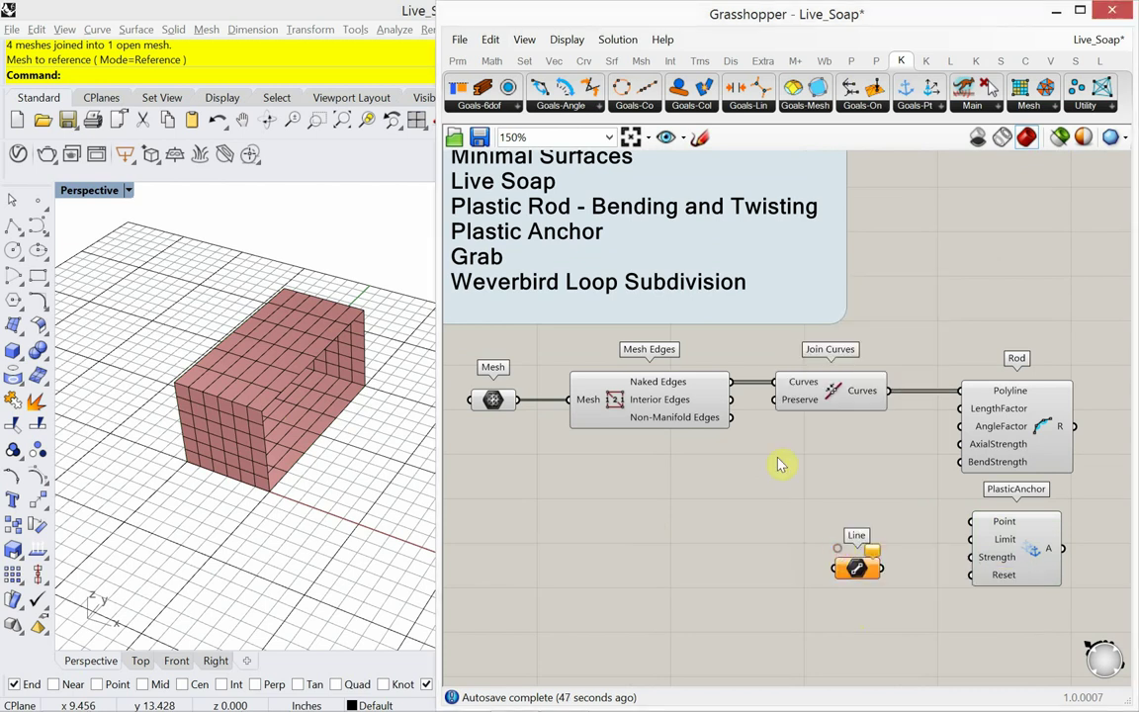
pyautogui.moveTo(732, 384); pyautogui.dragTo(811, 536)
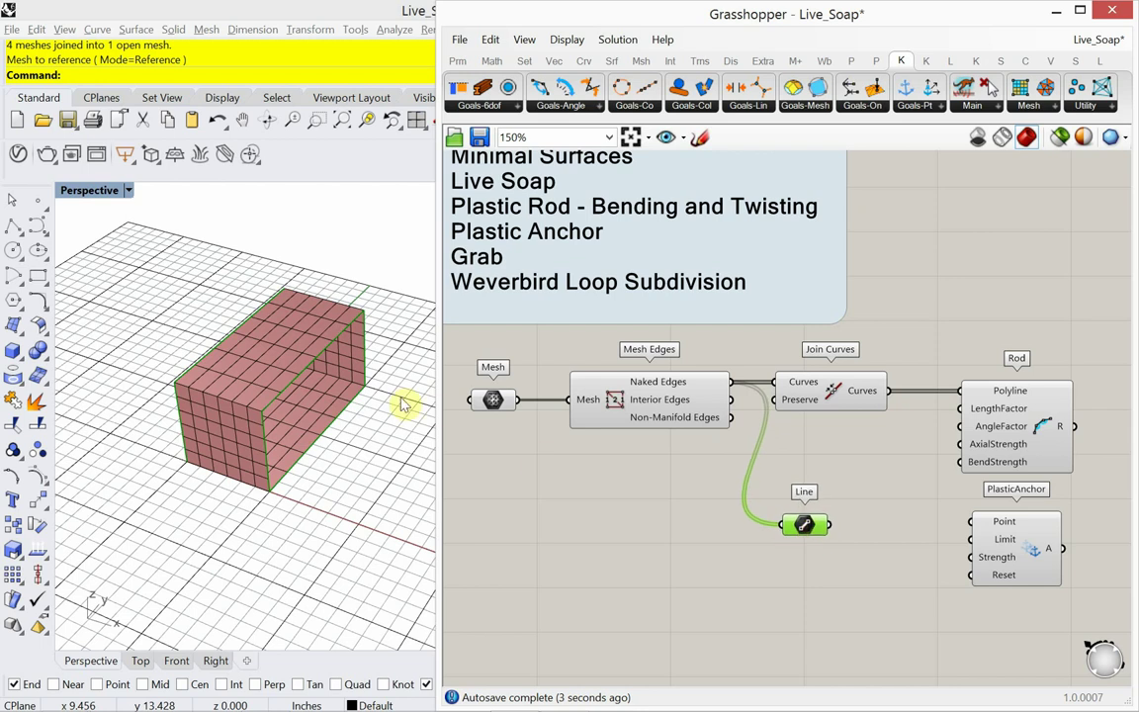
pyautogui.moveTo(827, 528)
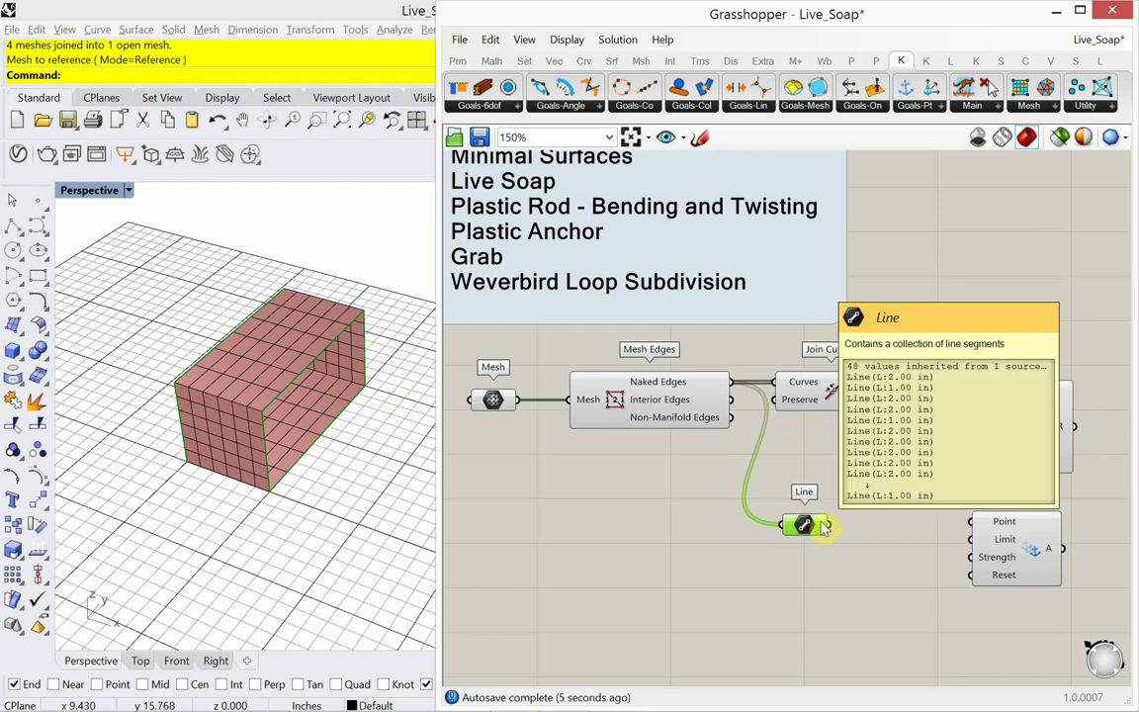
pyautogui.click(872, 556)
# Step: Add End Points fed by the lines, wiring Start into PlasticAnchor's Point input
pyautogui.doubleClick(874, 550)
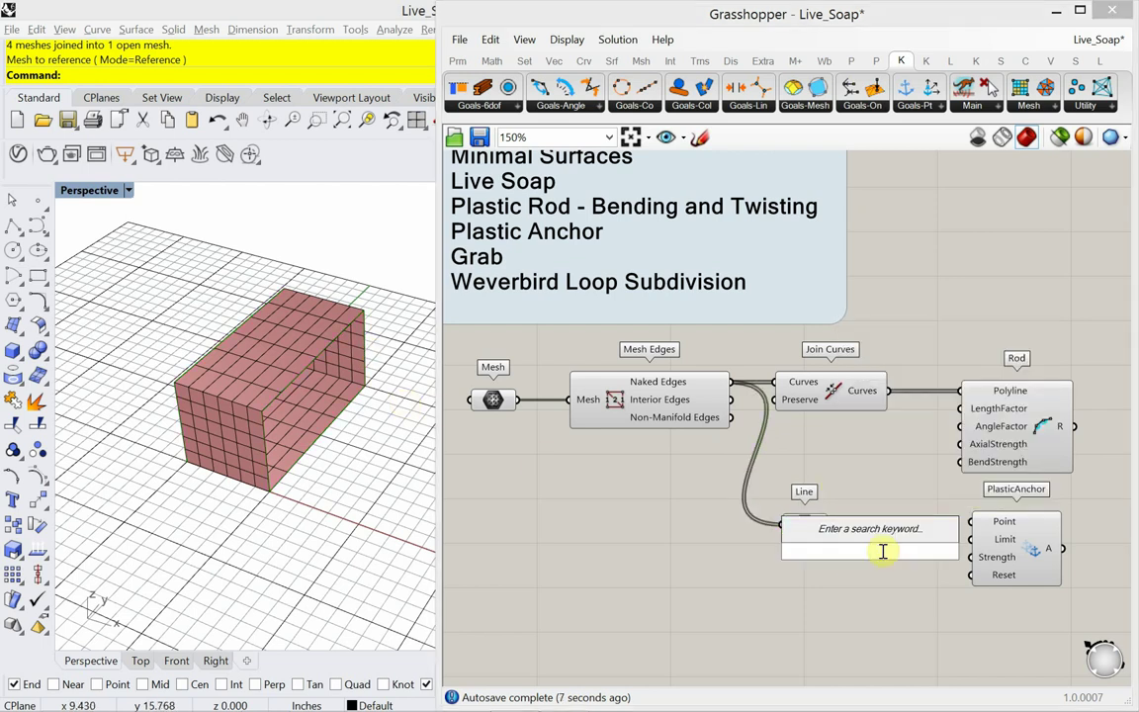
pyautogui.write('str')
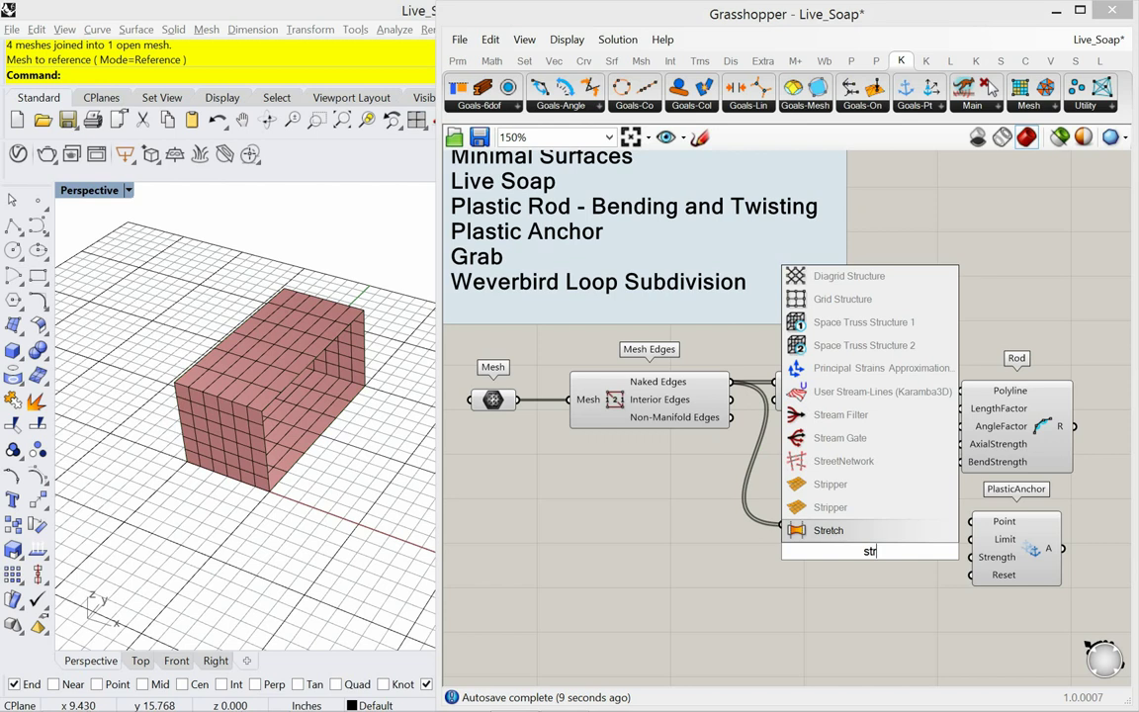
pyautogui.press('BackSpace')
pyautogui.write('art')
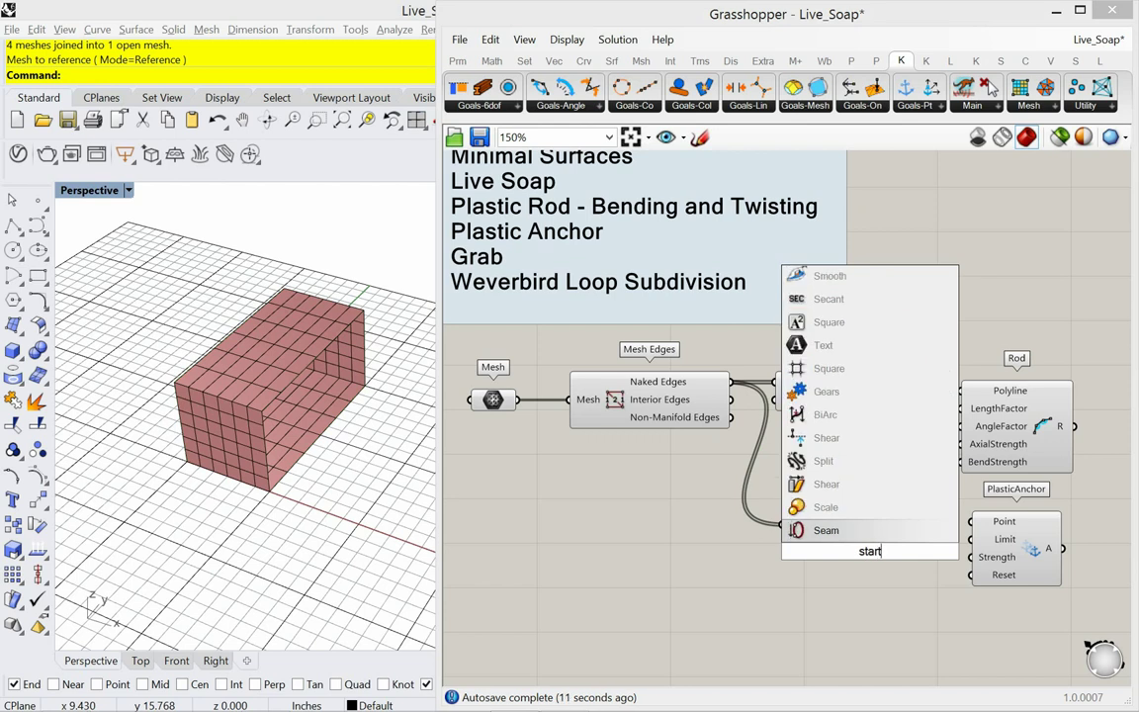
pyautogui.write(' point')
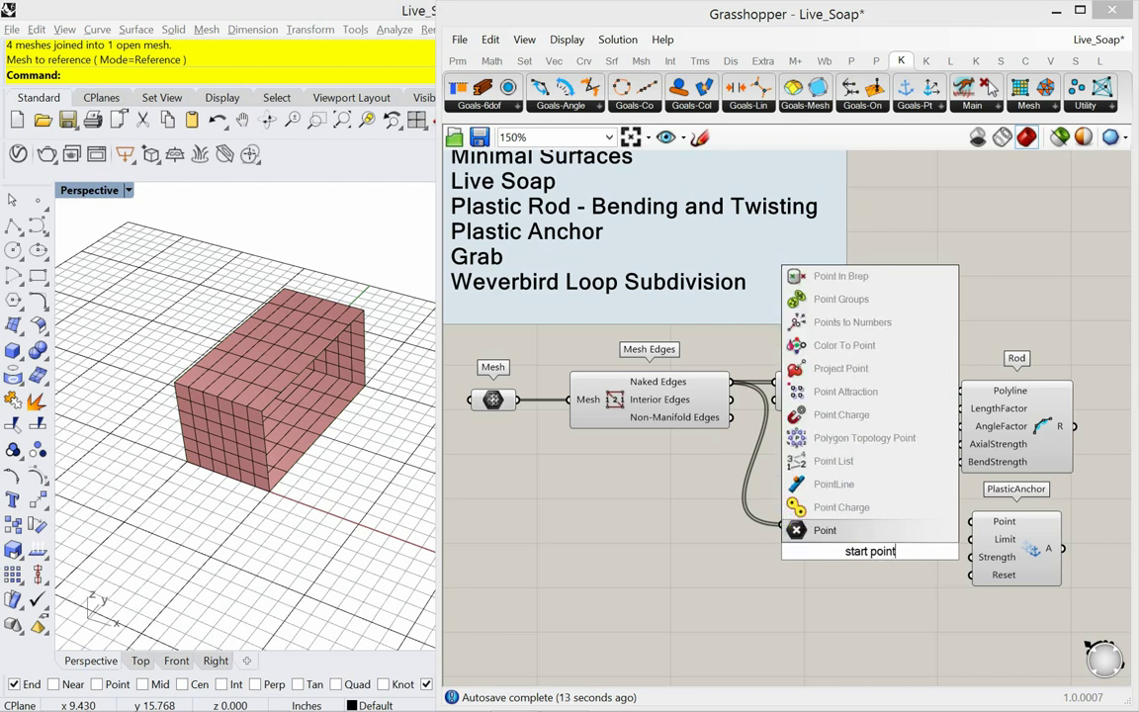
pyautogui.press('BackSpace')
pyautogui.press('BackSpace')
pyautogui.press('BackSpace')
pyautogui.press('BackSpace')
pyautogui.press('BackSpace')
pyautogui.press('BackSpace')
pyautogui.press('BackSpace')
pyautogui.press('BackSpace')
pyautogui.press('BackSpace')
pyautogui.press('BackSpace')
pyautogui.press('BackSpace')
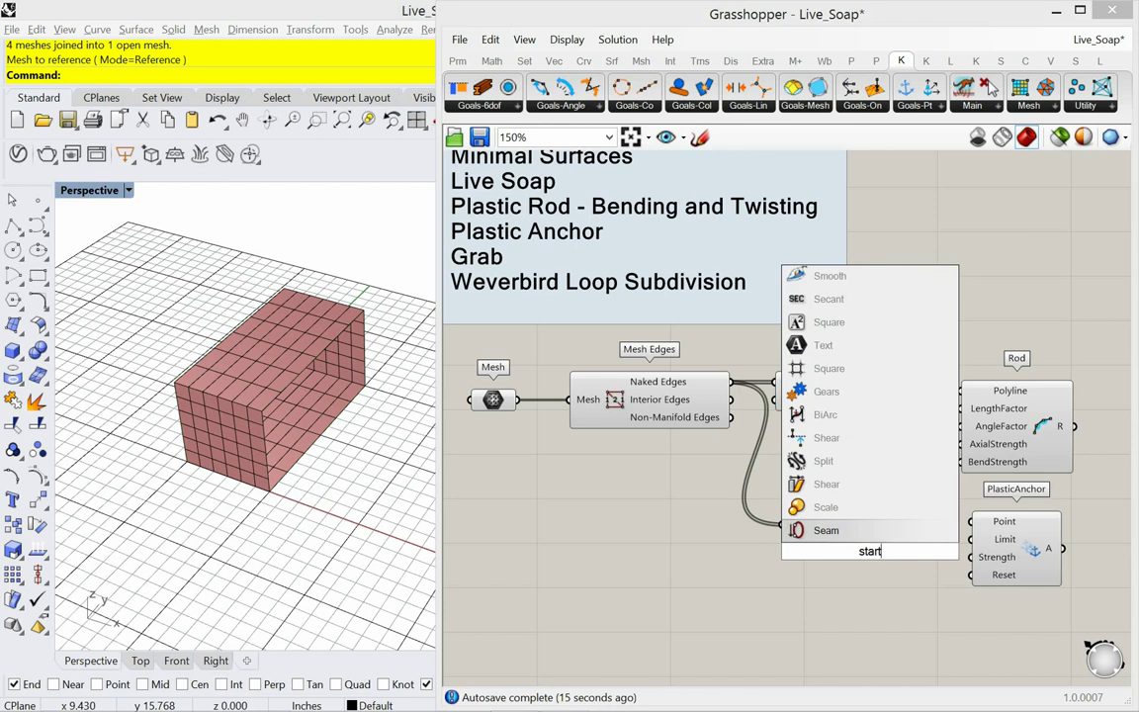
pyautogui.write('end')
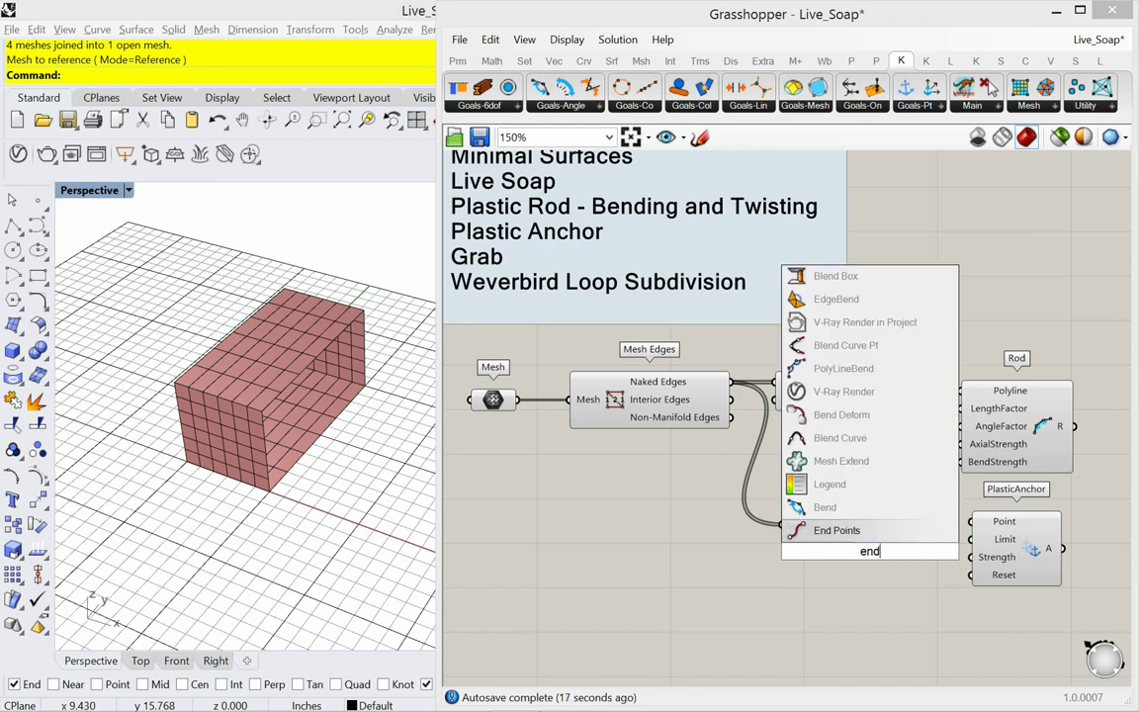
pyautogui.click(836, 530)
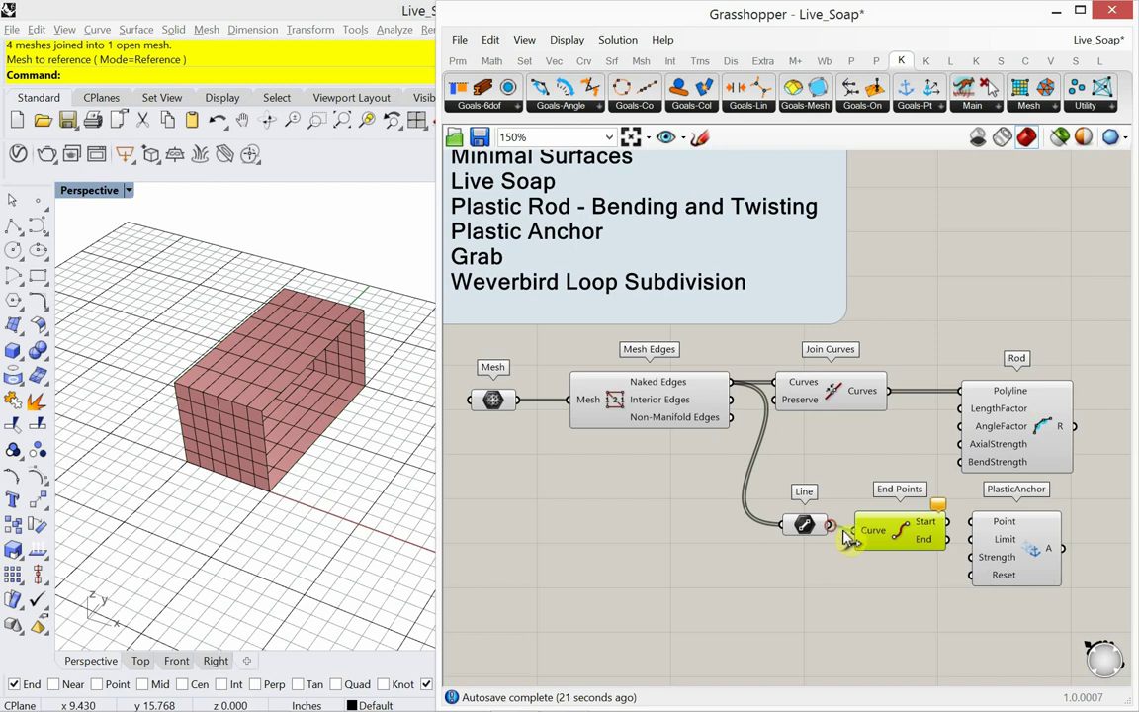
pyautogui.moveTo(833, 527); pyautogui.dragTo(777, 532)
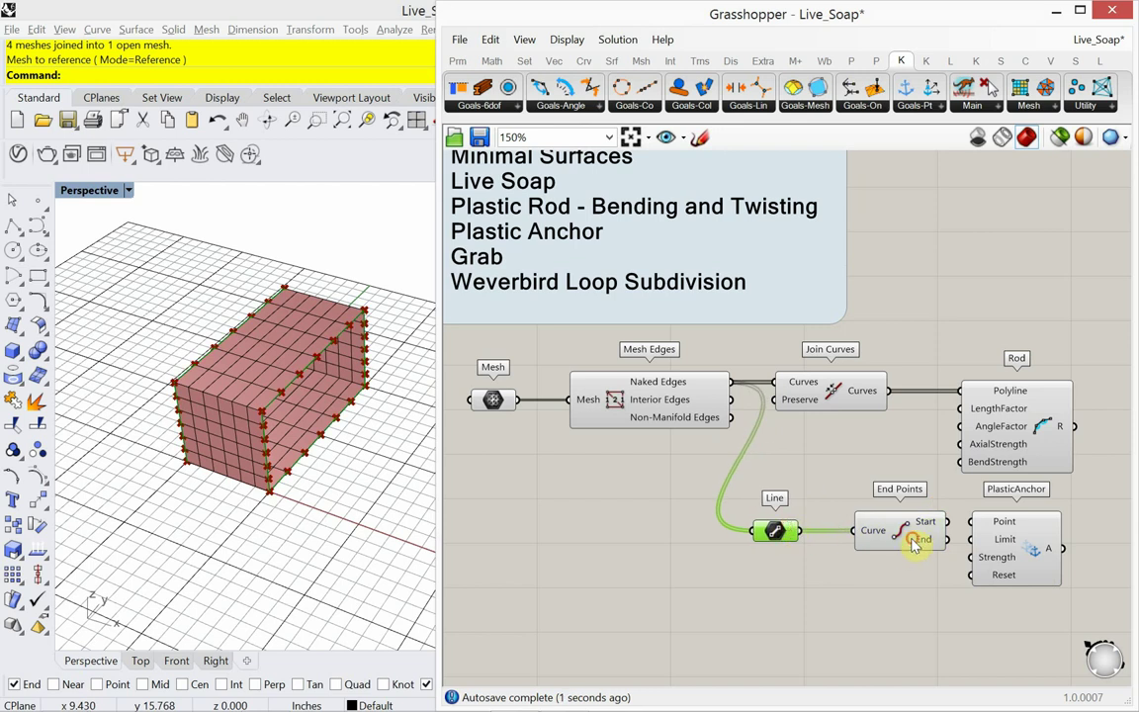
pyautogui.moveTo(907, 542); pyautogui.dragTo(970, 522)
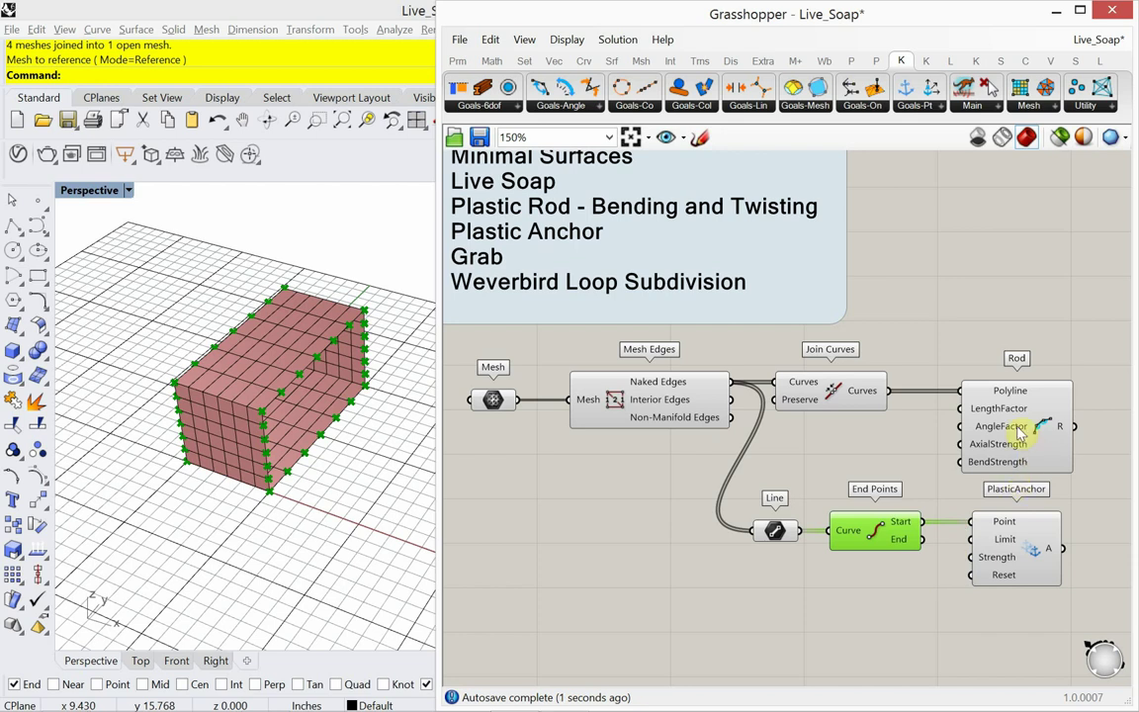
# Step: Check End Points' context options and pan to free up canvas space below
pyautogui.click(909, 587)
pyautogui.rightClick(876, 531)
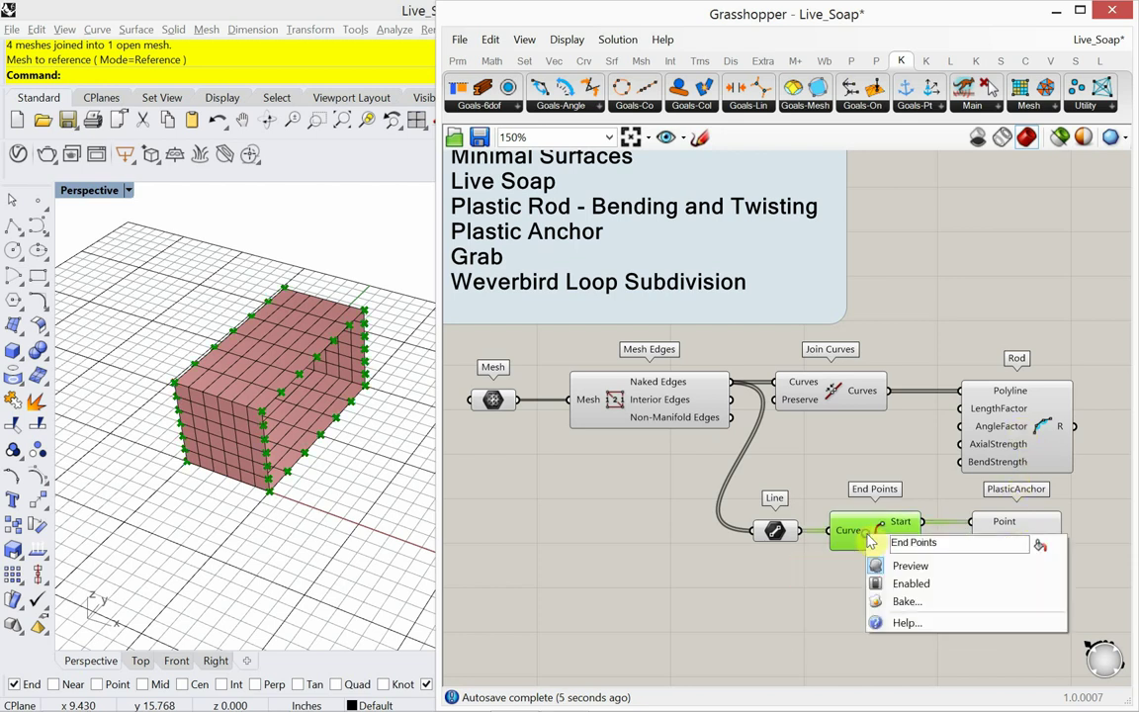
pyautogui.press('Escape')
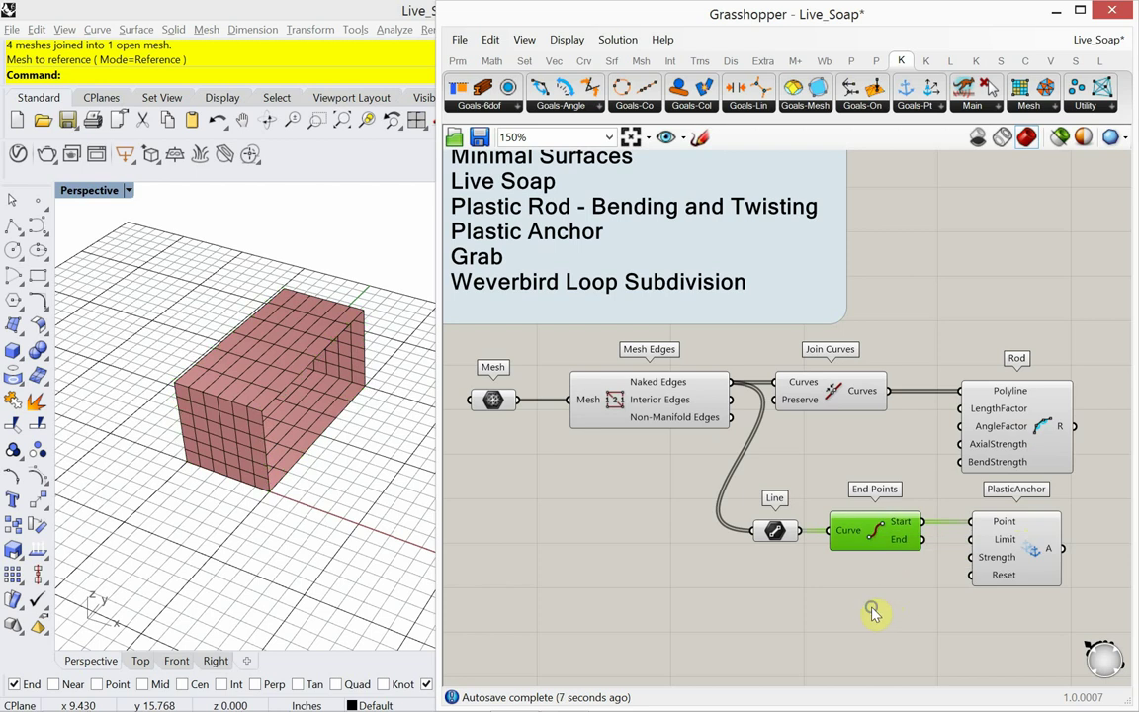
pyautogui.moveTo(872, 613); pyautogui.dragTo(714, 573, button='right')
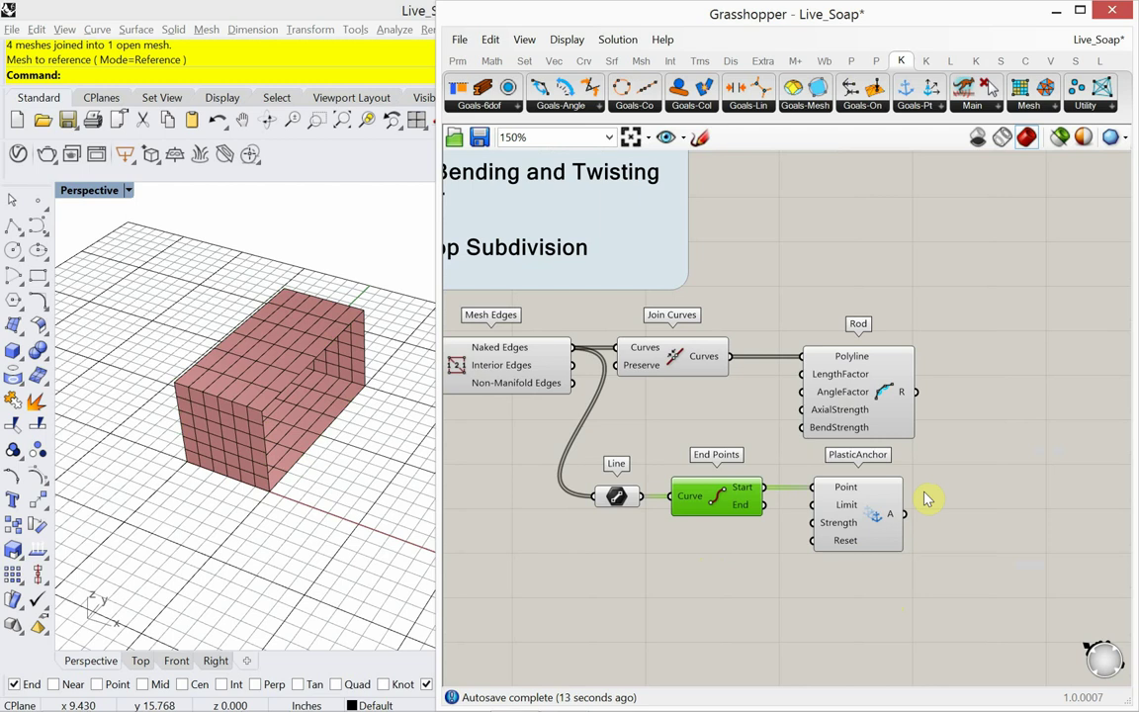
pyautogui.click(907, 521)
pyautogui.moveTo(880, 587); pyautogui.dragTo(874, 521, button='right')
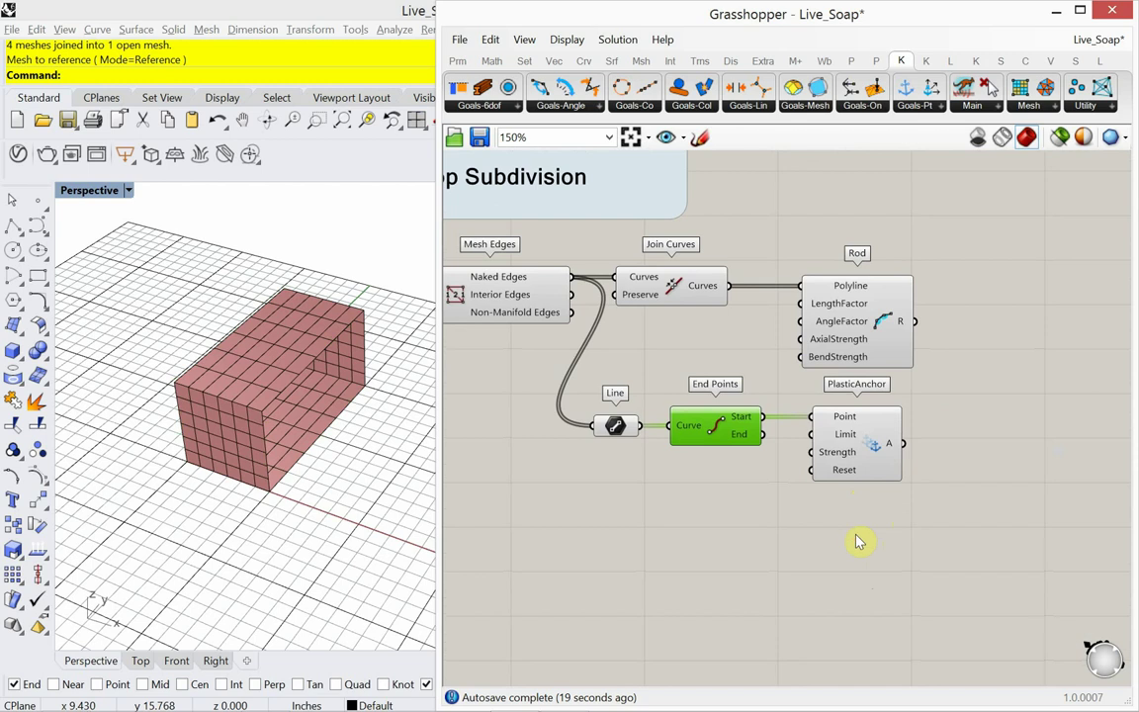
# Step: Add a LiveSoap goal below PlasticAnchor and feed it the mesh
pyautogui.doubleClick(856, 539)
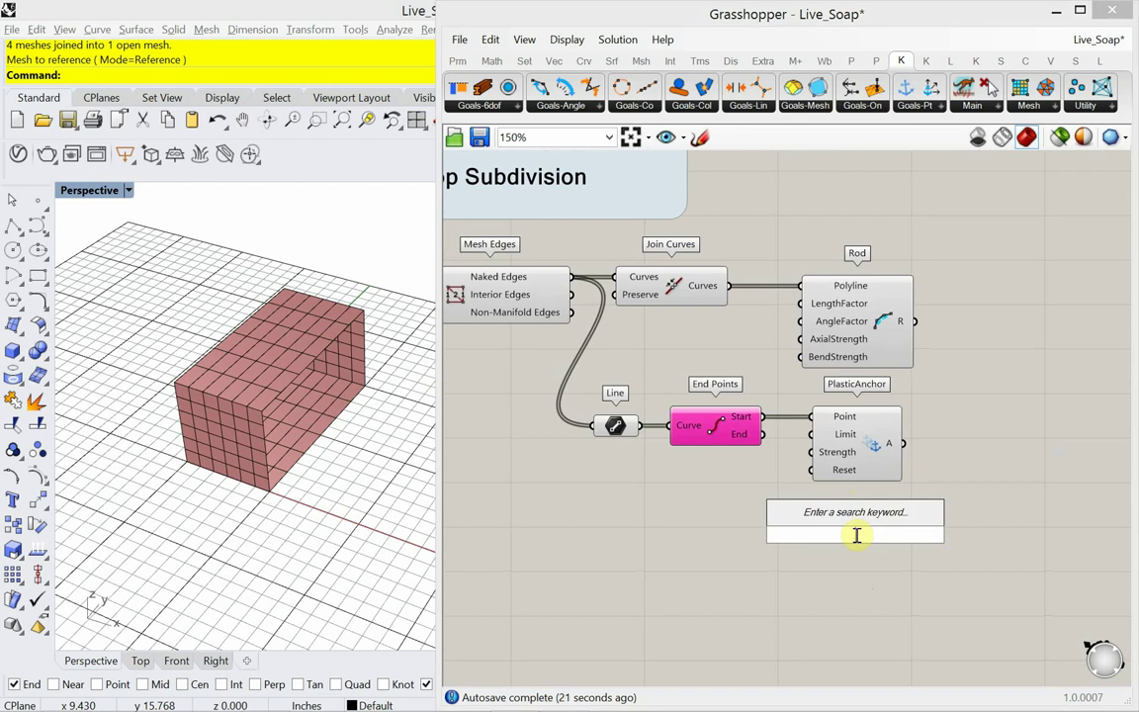
pyautogui.click(971, 510)
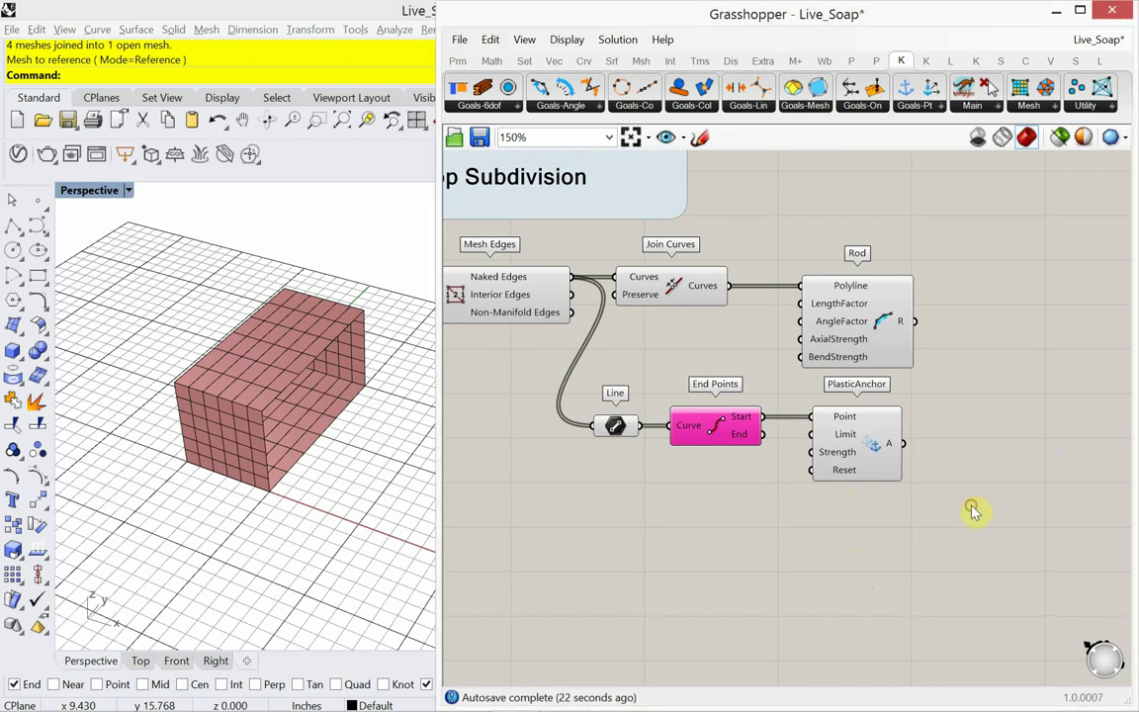
pyautogui.click(803, 107)
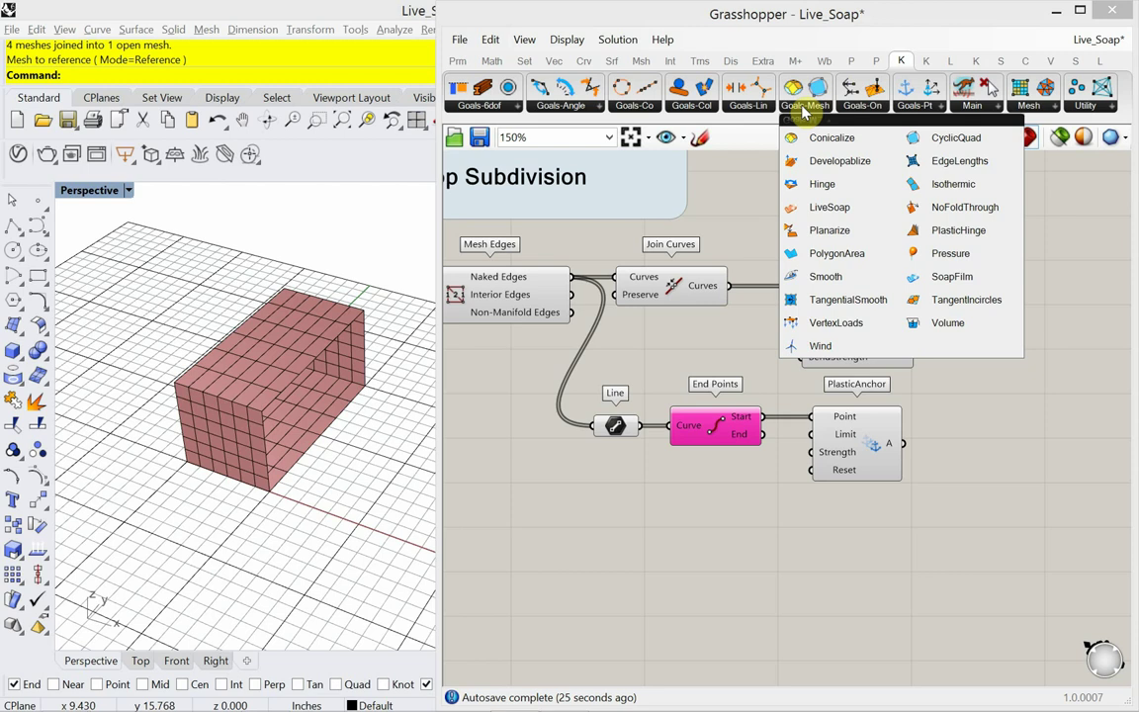
pyautogui.moveTo(831, 206); pyautogui.dragTo(833, 568)
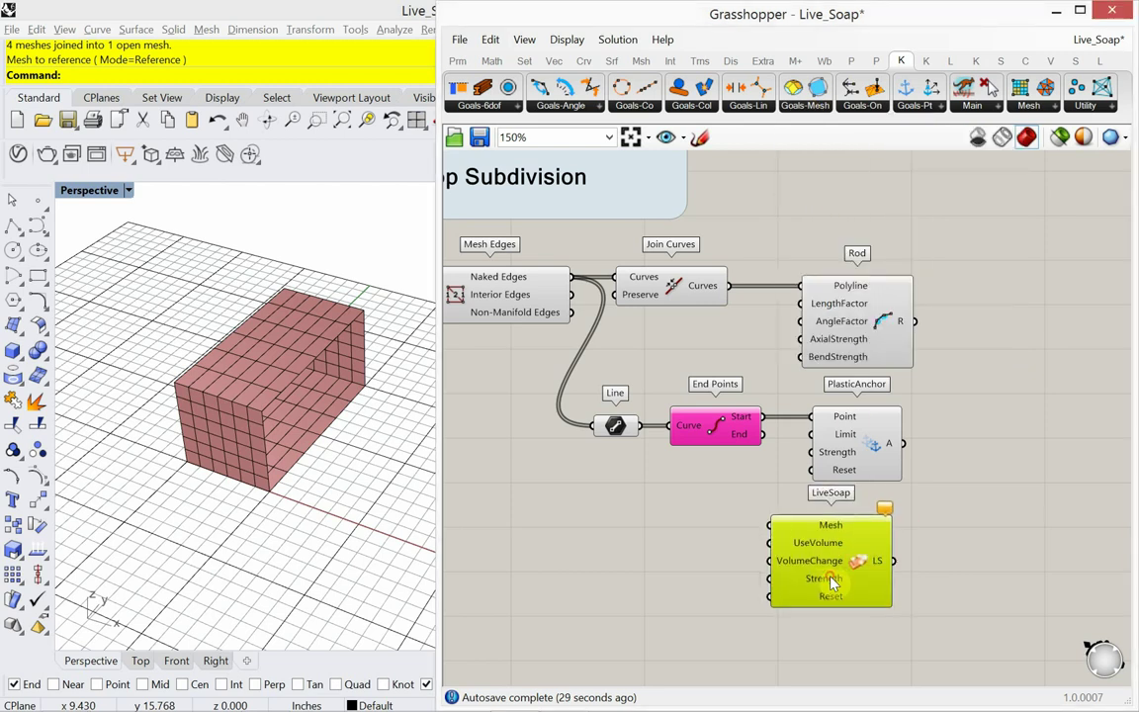
pyautogui.moveTo(698, 552); pyautogui.dragTo(798, 501, button='right')
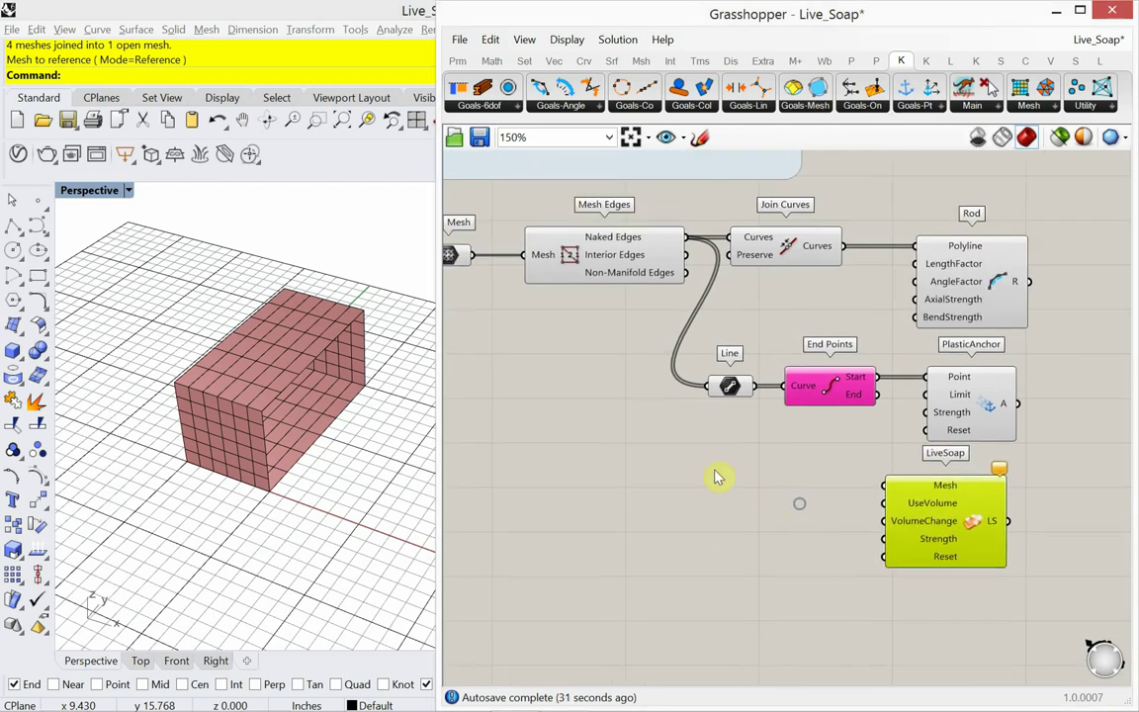
pyautogui.moveTo(717, 477); pyautogui.dragTo(767, 462, button='right')
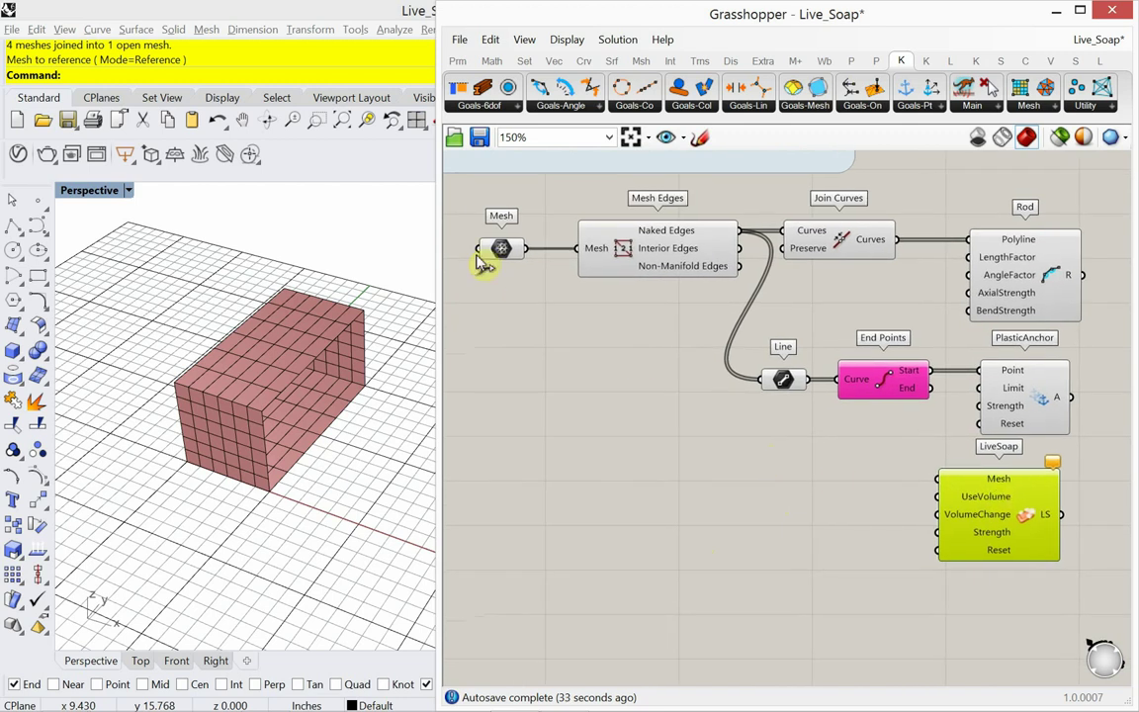
pyautogui.moveTo(526, 249); pyautogui.dragTo(936, 478)
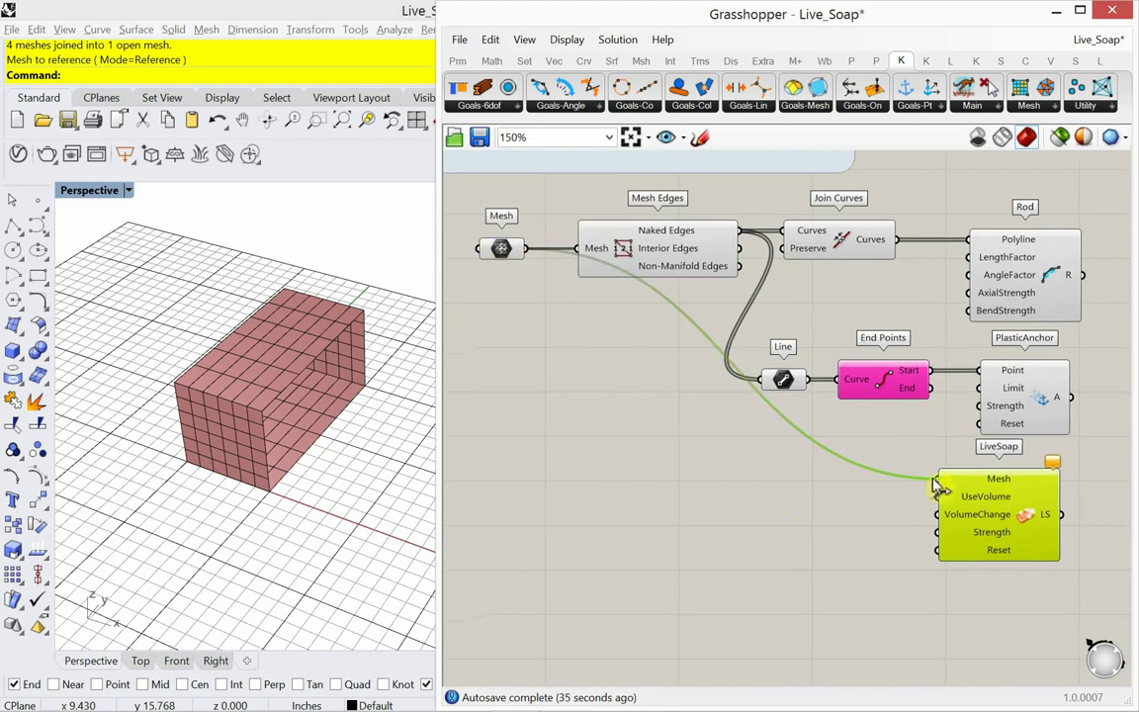
pyautogui.moveTo(497, 248); pyautogui.dragTo(486, 477)
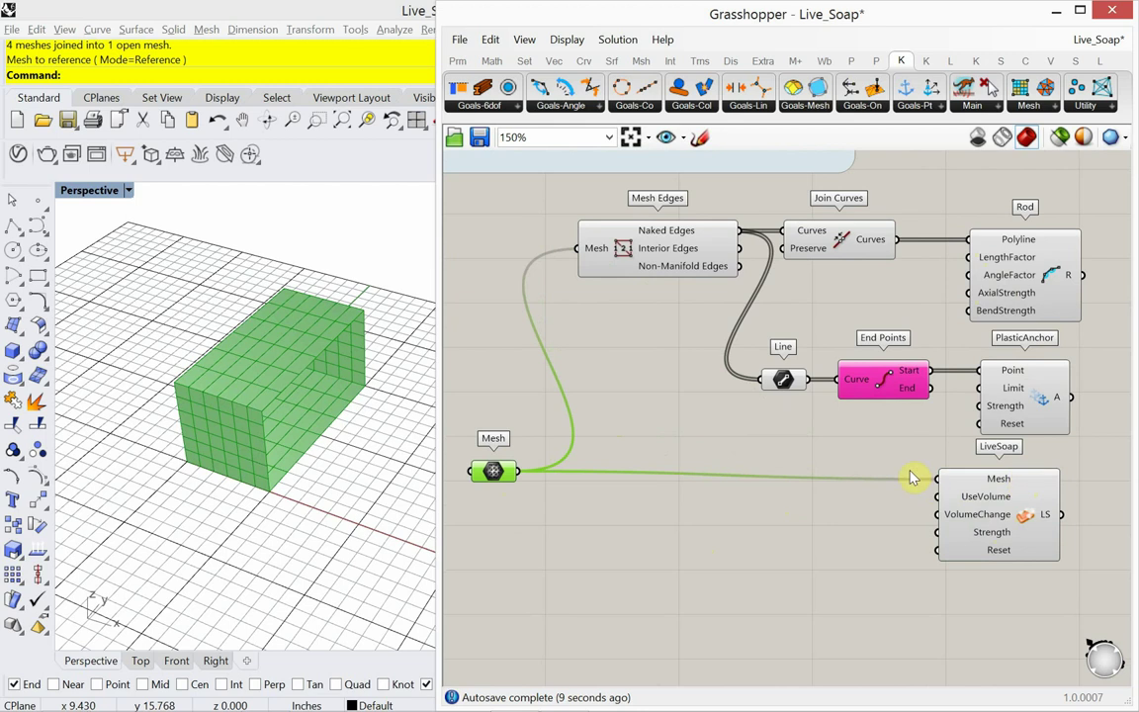
# Step: Align Rod, PlasticAnchor and LiveSoap along Rod's right edge
pyautogui.moveTo(911, 479); pyautogui.dragTo(791, 461, button='right')
pyautogui.moveTo(996, 556); pyautogui.dragTo(915, 265)
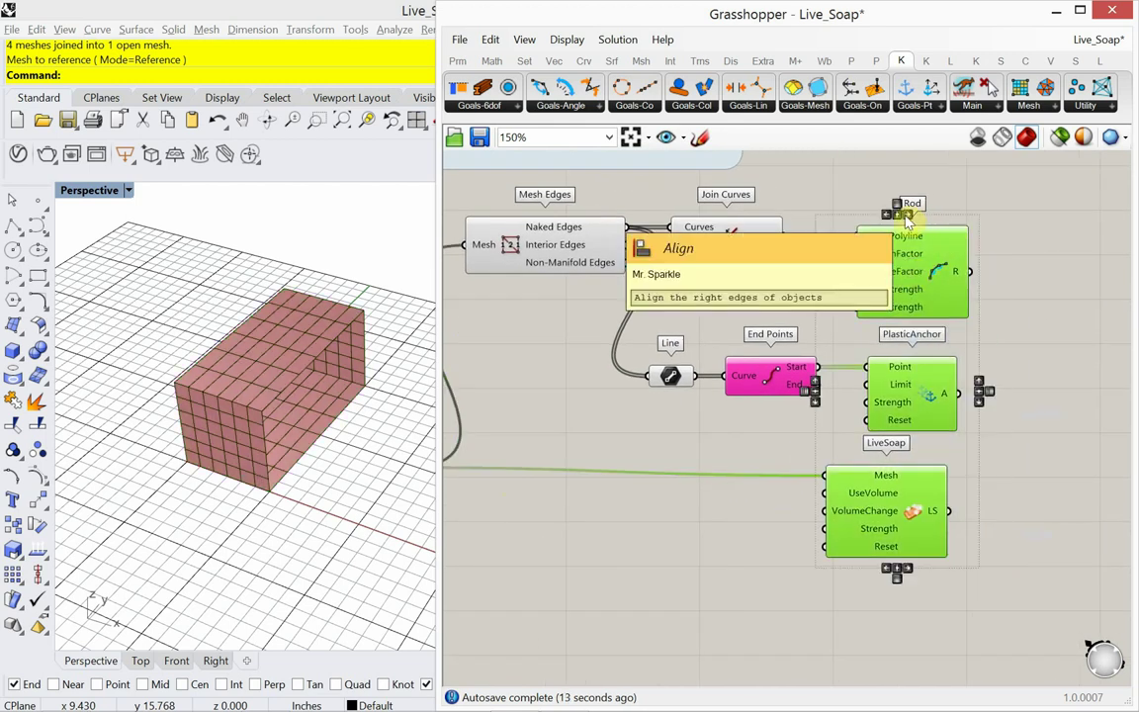
pyautogui.click(906, 220)
pyautogui.click(1012, 314)
pyautogui.moveTo(1038, 385); pyautogui.dragTo(924, 383, button='right')
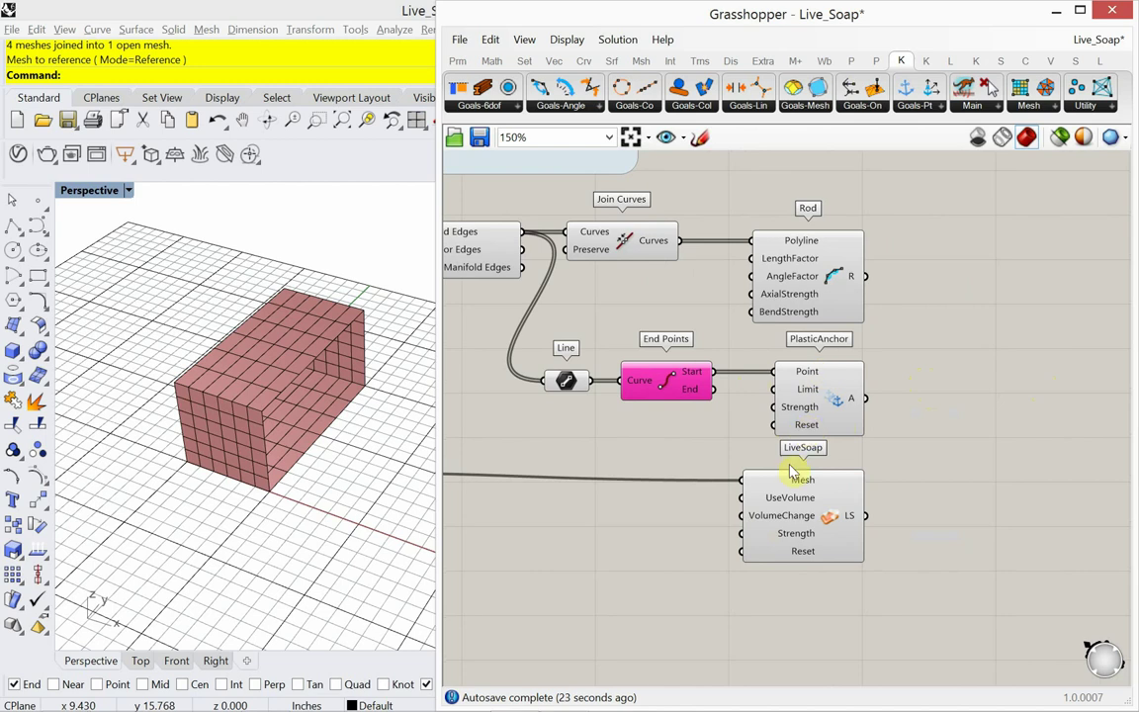
# Step: Add a Button wired to the Reset inputs of LiveSoap and PlasticAnchor
pyautogui.doubleClick(626, 620)
pyautogui.write('but')
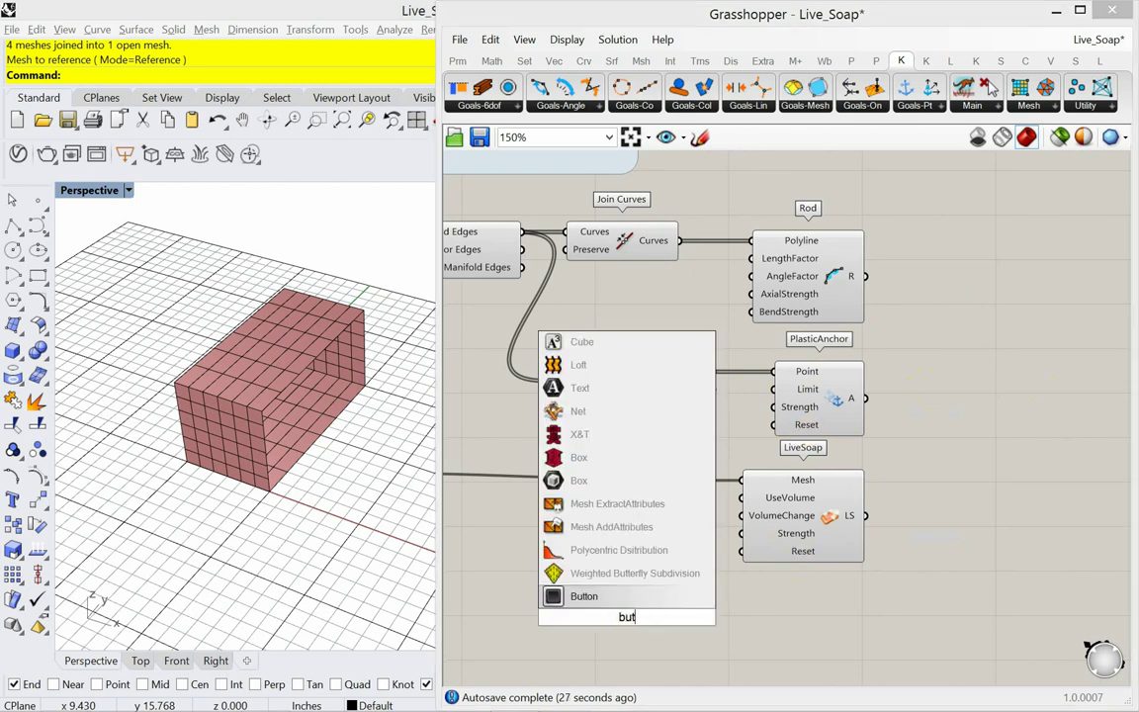
pyautogui.press('Return')
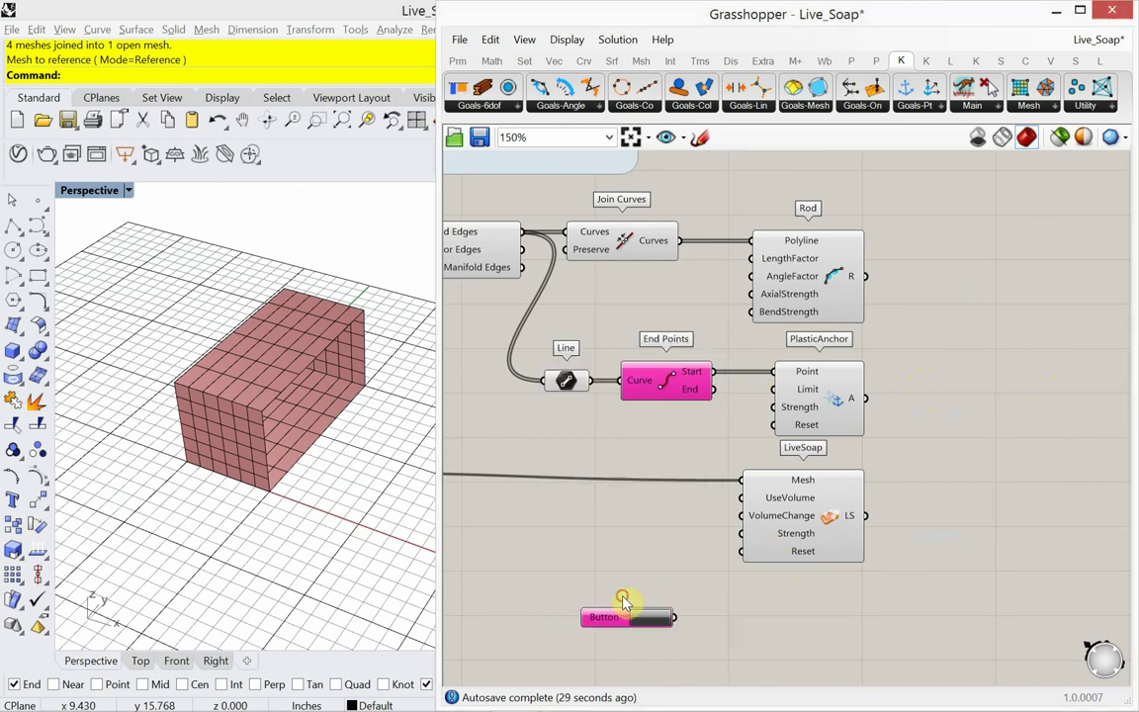
pyautogui.moveTo(674, 617); pyautogui.dragTo(734, 574)
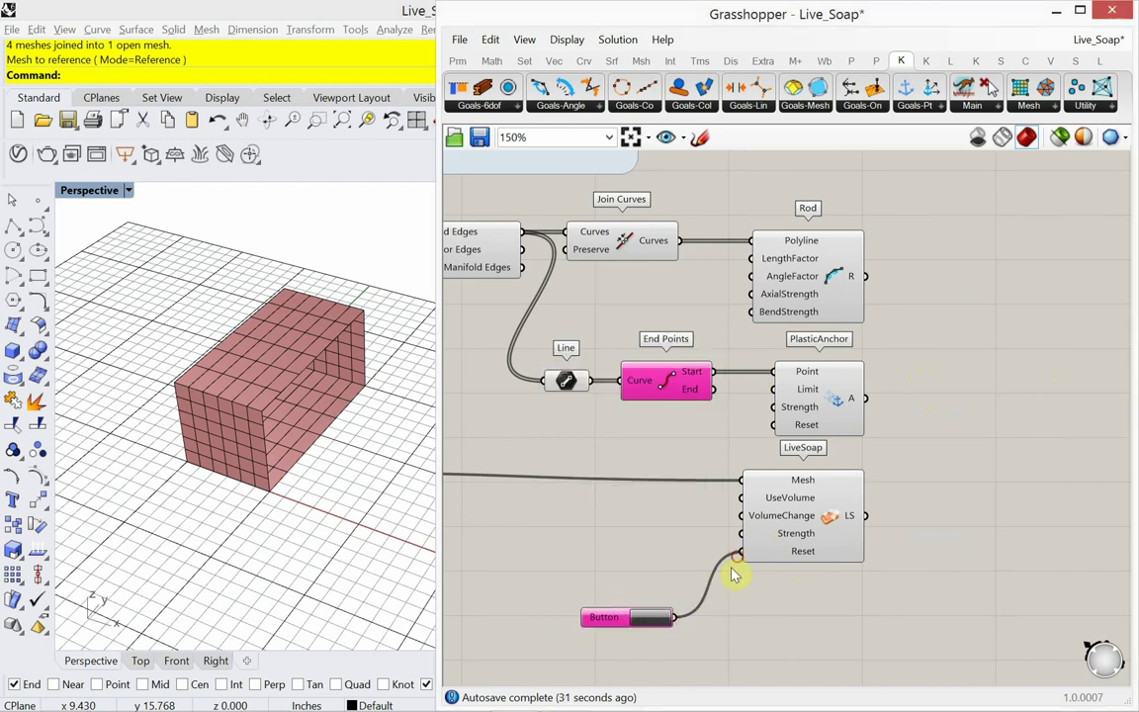
pyautogui.moveTo(673, 619); pyautogui.dragTo(773, 424)
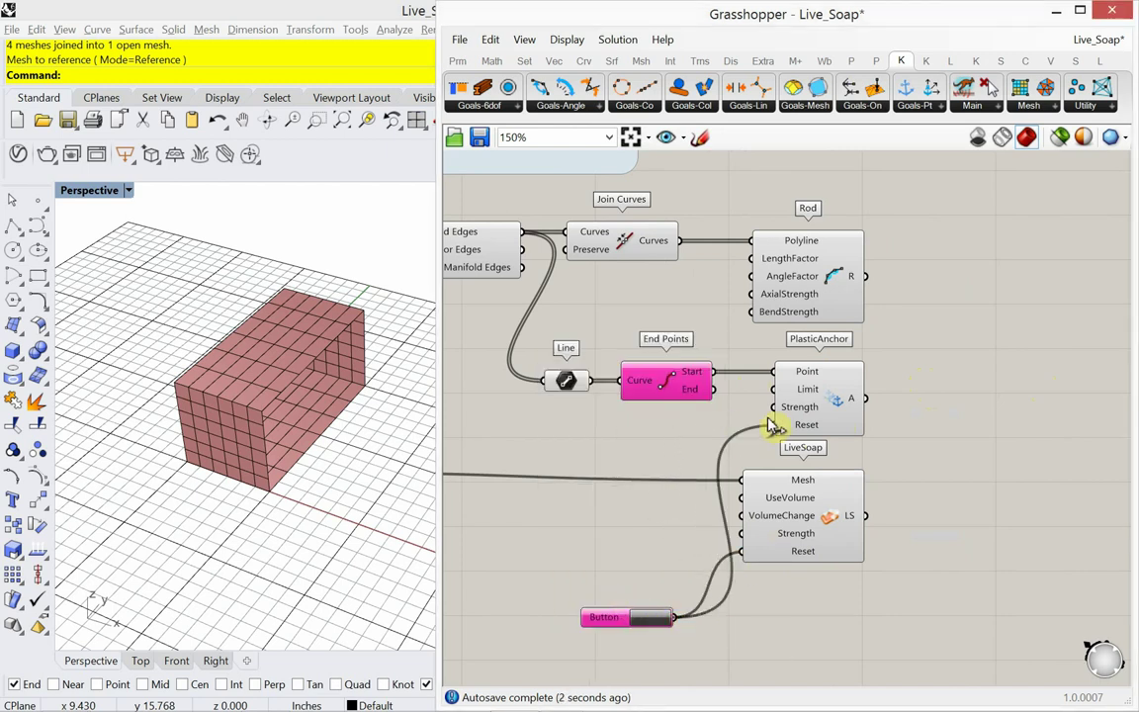
pyautogui.moveTo(610, 621); pyautogui.dragTo(529, 556)
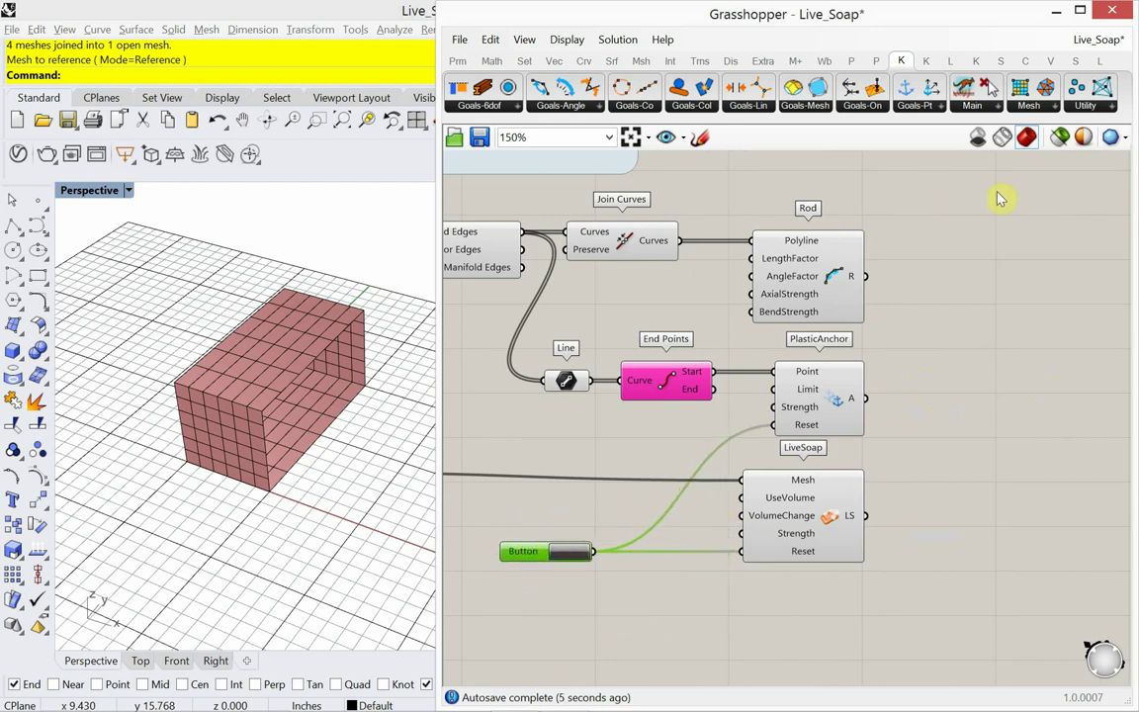
# Step: Add a BouncySolver with the Button as Reset and Rod's output as GoalObjects
pyautogui.click(991, 109)
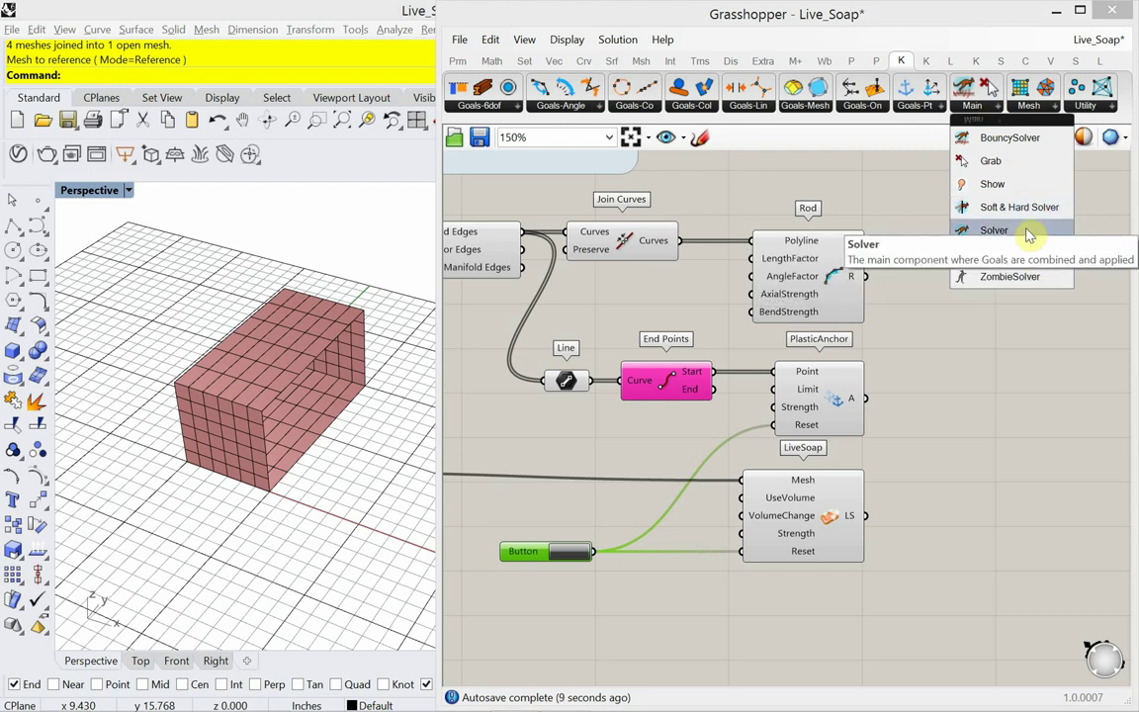
pyautogui.moveTo(1026, 143); pyautogui.dragTo(1018, 634)
pyautogui.moveTo(861, 583); pyautogui.dragTo(859, 498, button='right')
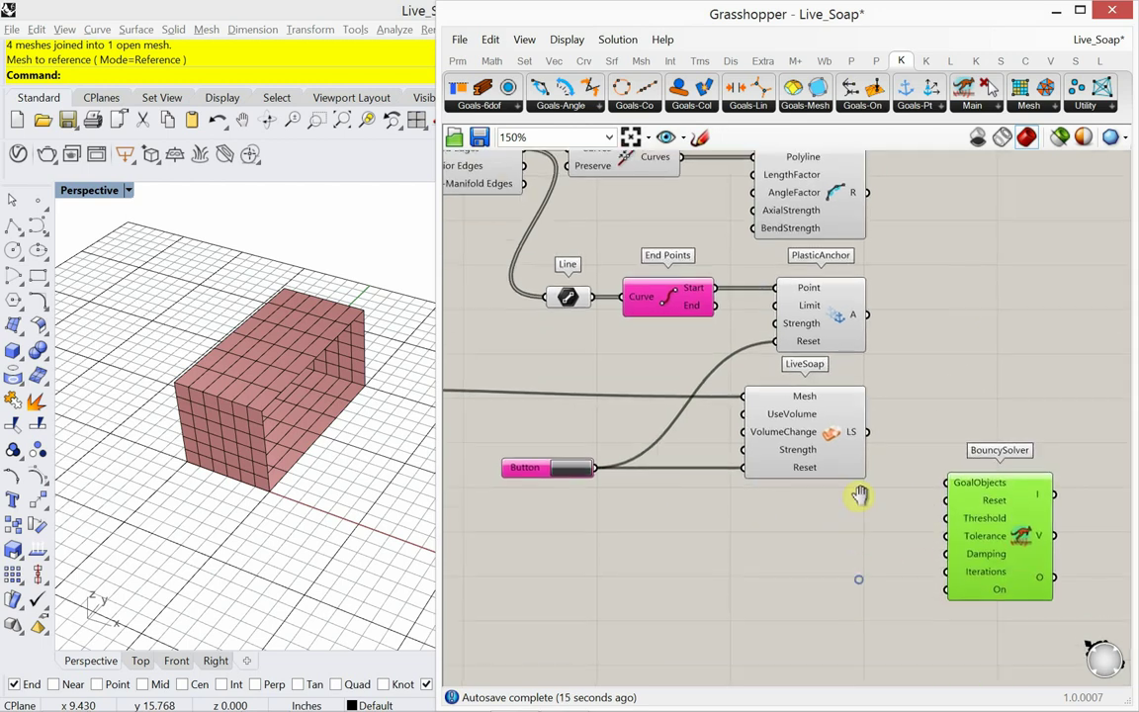
pyautogui.moveTo(595, 466); pyautogui.dragTo(935, 560)
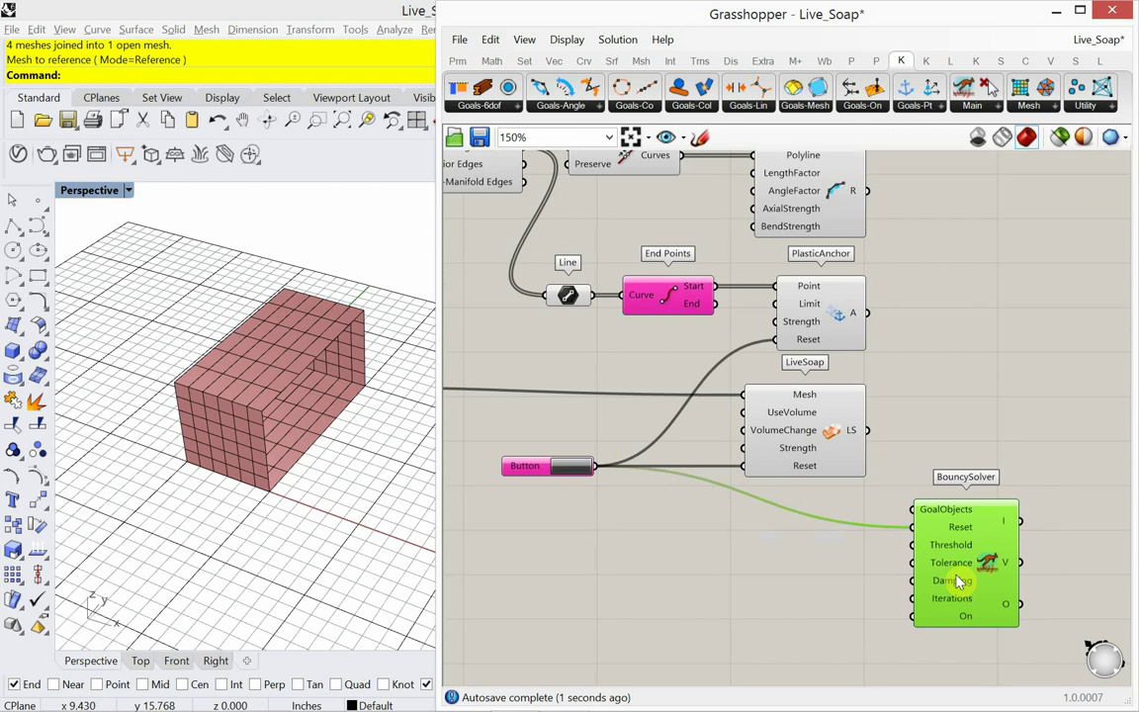
pyautogui.moveTo(998, 379); pyautogui.dragTo(930, 398, button='right')
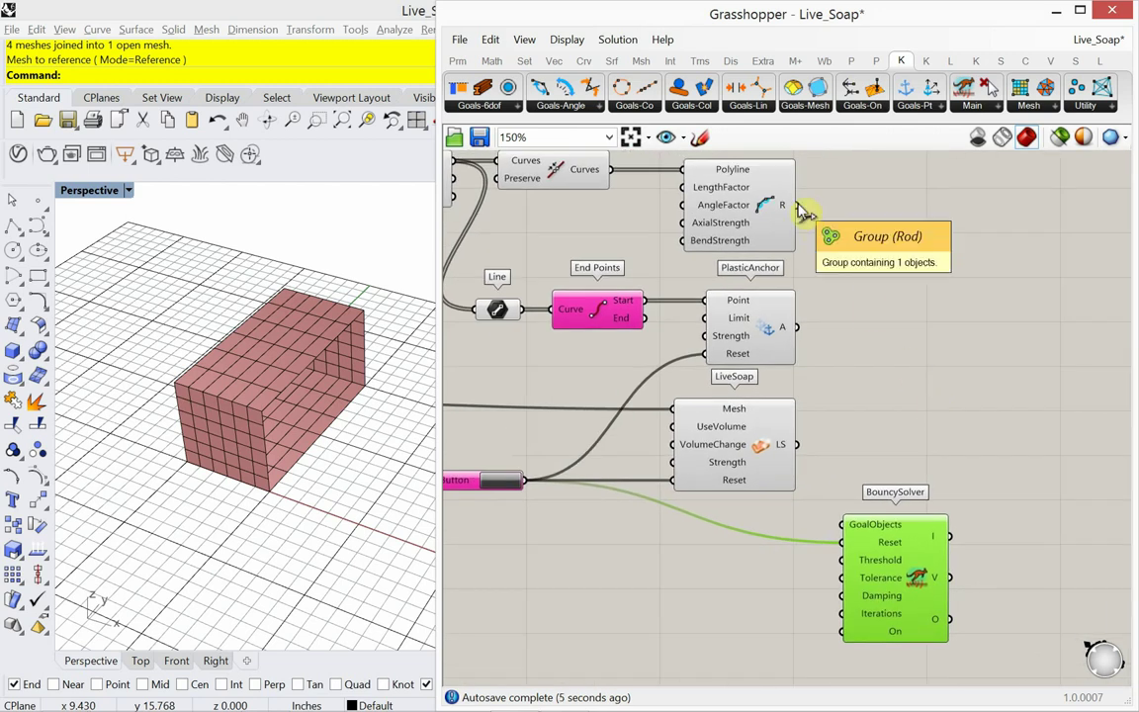
pyautogui.moveTo(799, 207); pyautogui.dragTo(1012, 542)
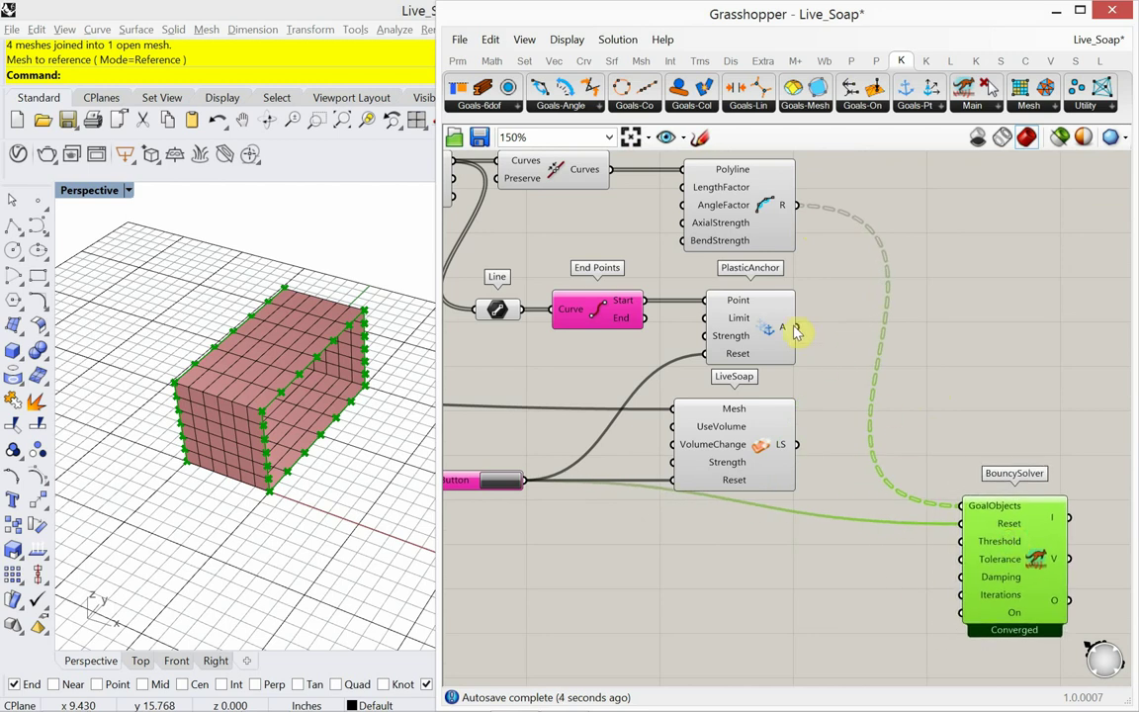
# Step: Add a Merge component taking Rod's output in D1, removing Rod's direct solver wire
pyautogui.moveTo(797, 328); pyautogui.dragTo(841, 418)
pyautogui.doubleClick(932, 332)
pyautogui.write('m')
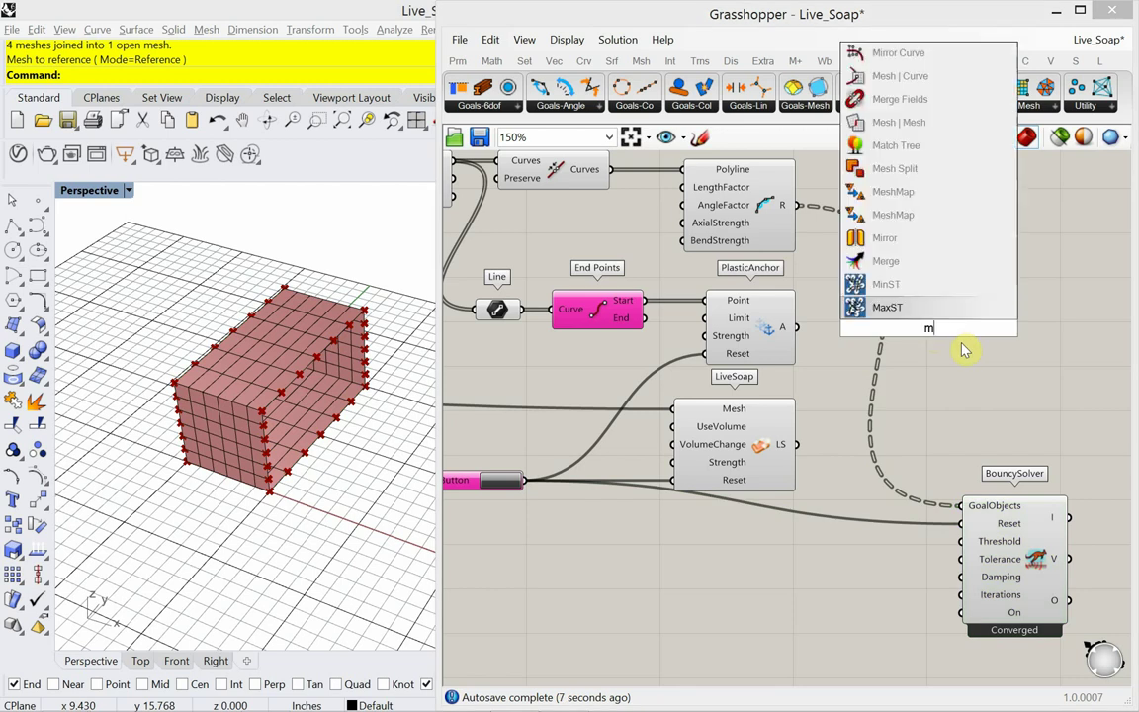
pyautogui.write('erge')
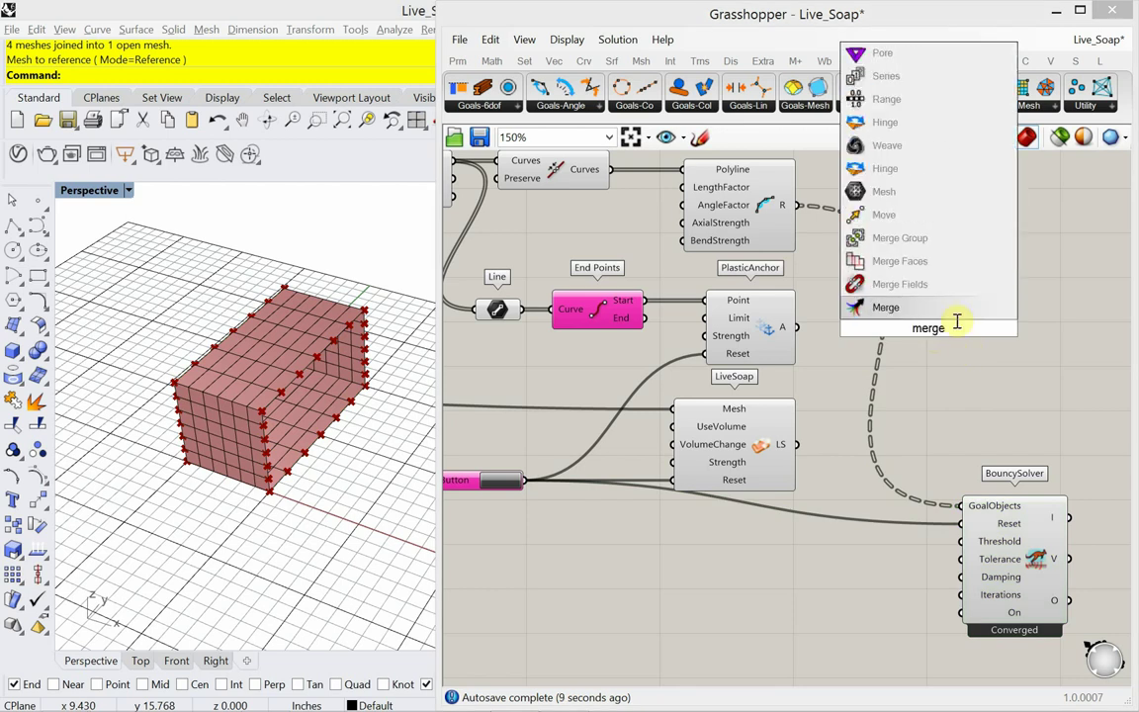
pyautogui.click(959, 313)
pyautogui.moveTo(800, 208); pyautogui.dragTo(878, 319)
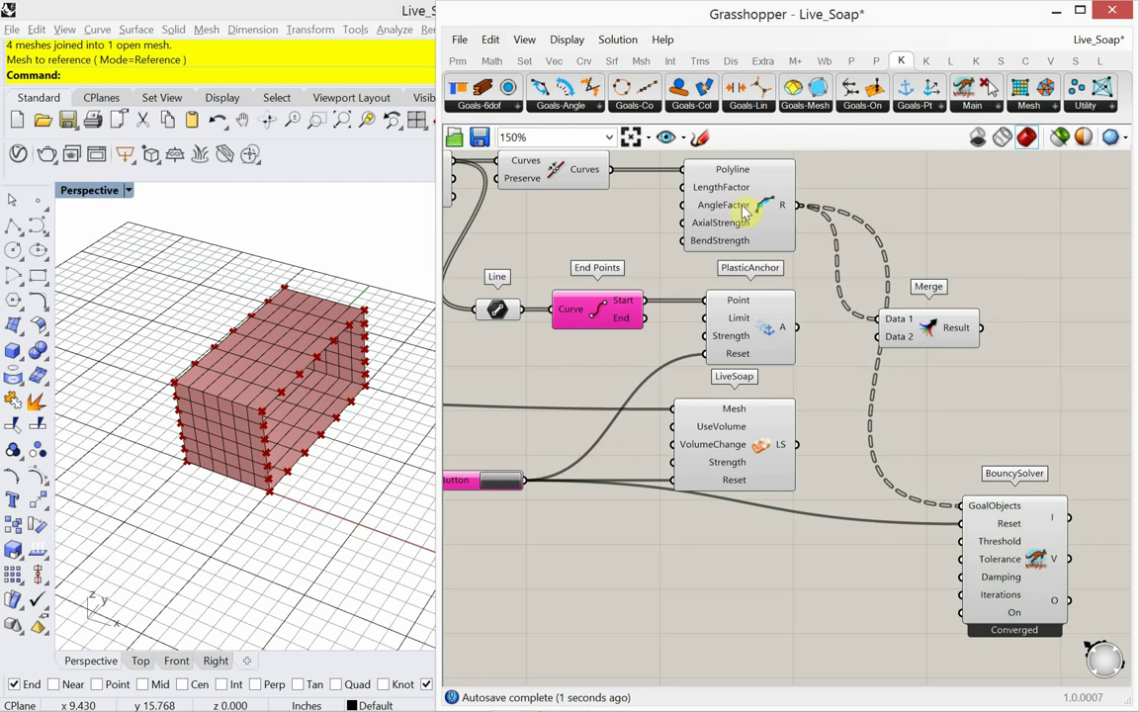
pyautogui.moveTo(964, 512); pyautogui.dragTo(964, 512)
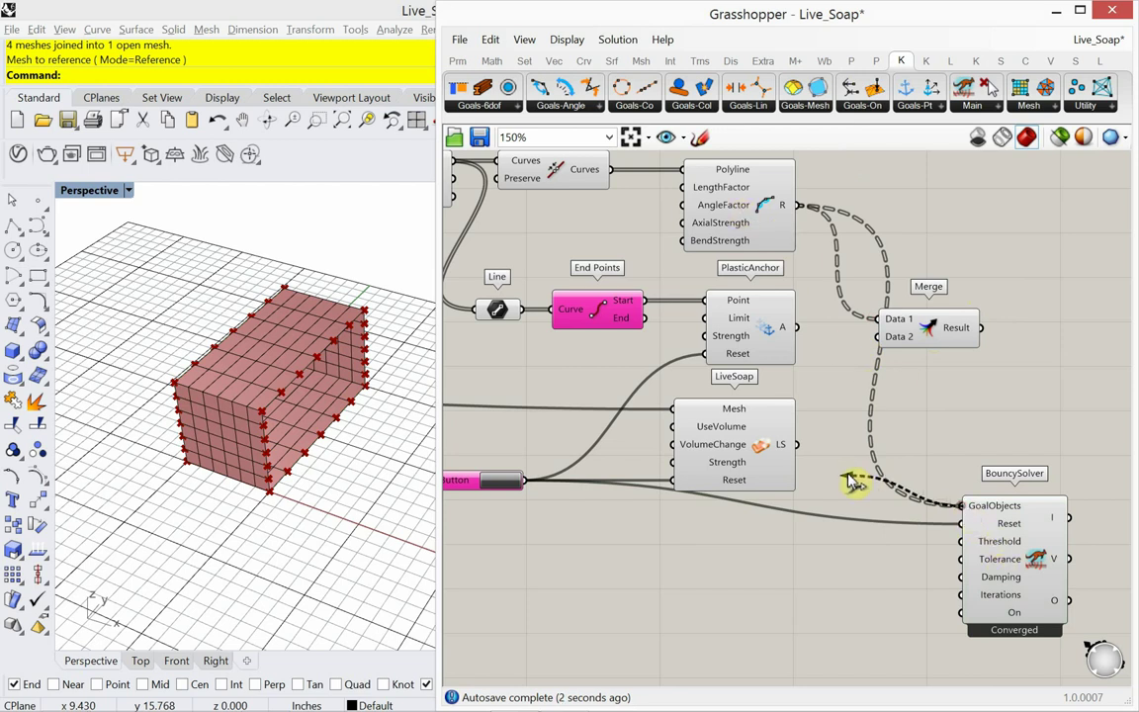
pyautogui.hotkey('ctrl', 'z')
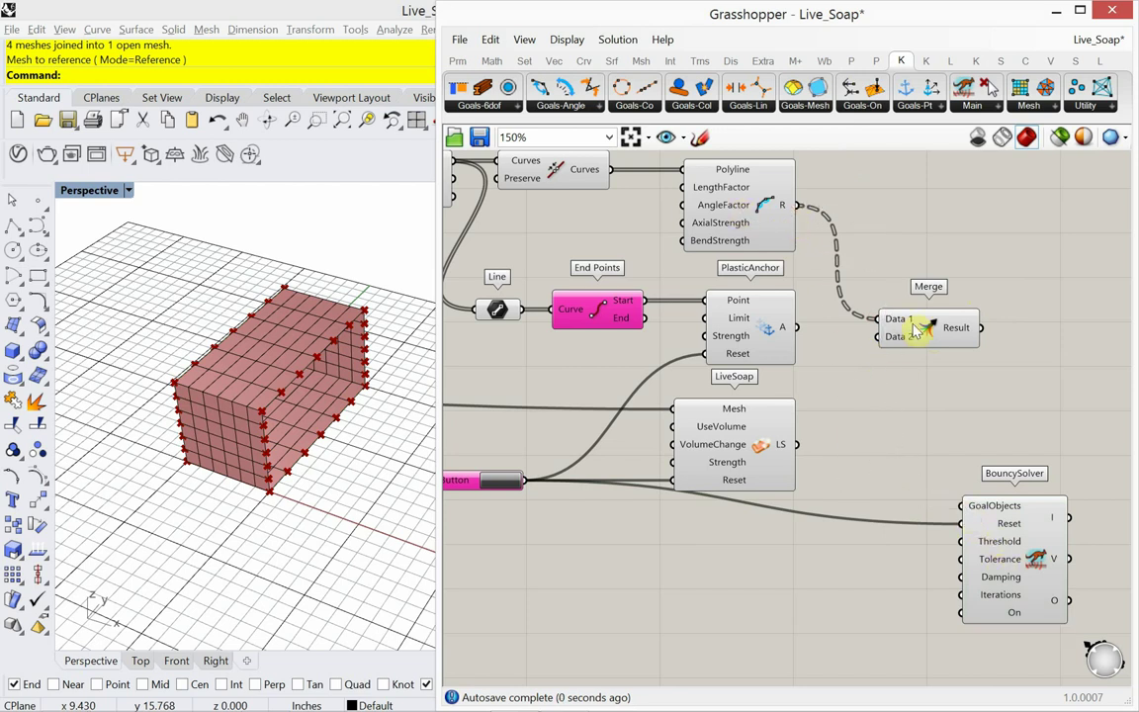
# Step: Move Merge beside Rod and connect PlasticAnchor to D2 and LiveSoap to D3
pyautogui.moveTo(912, 328); pyautogui.dragTo(926, 258)
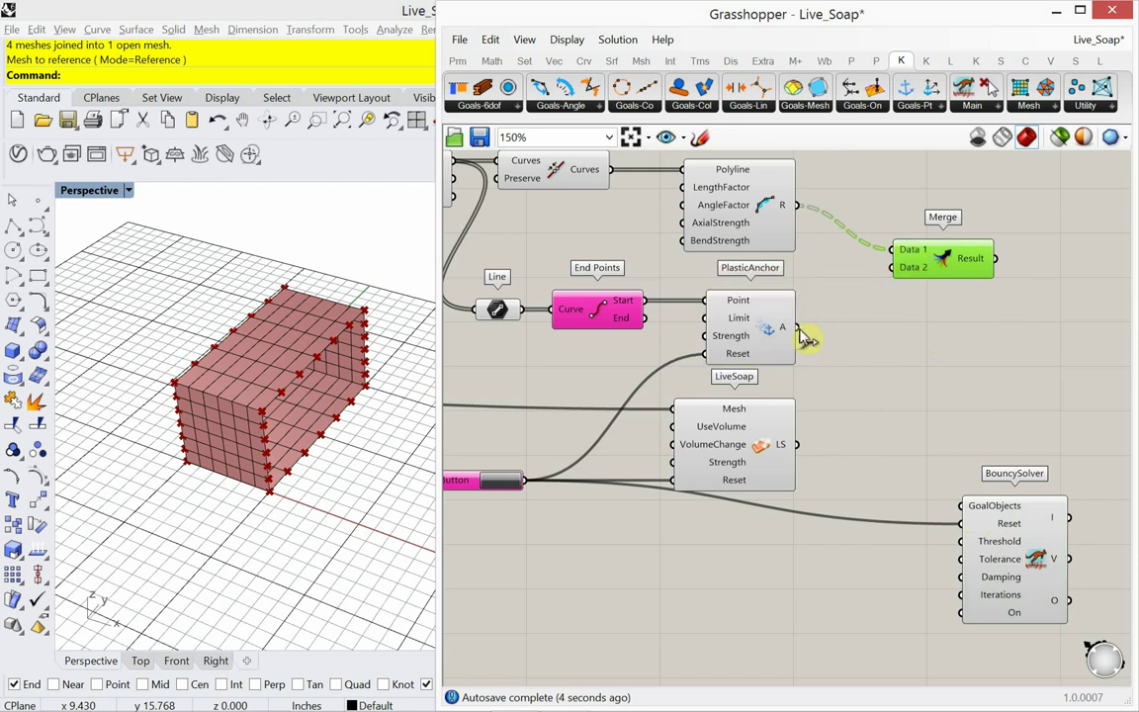
pyautogui.moveTo(801, 332); pyautogui.dragTo(894, 266)
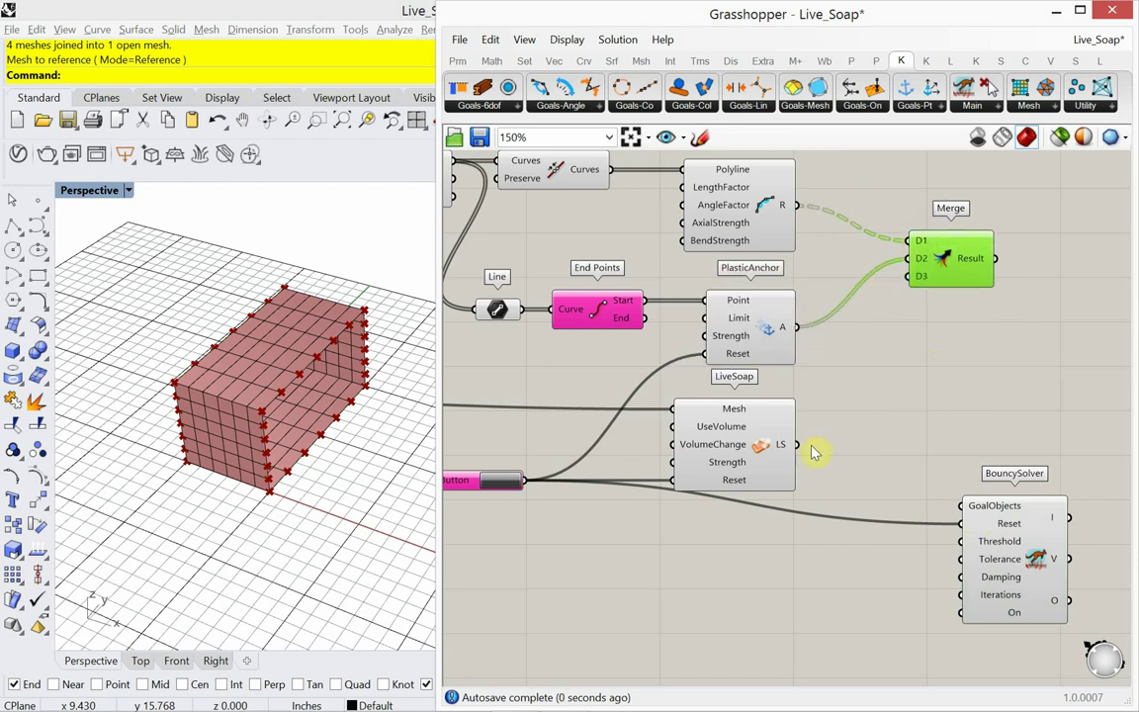
pyautogui.moveTo(803, 447); pyautogui.dragTo(918, 288)
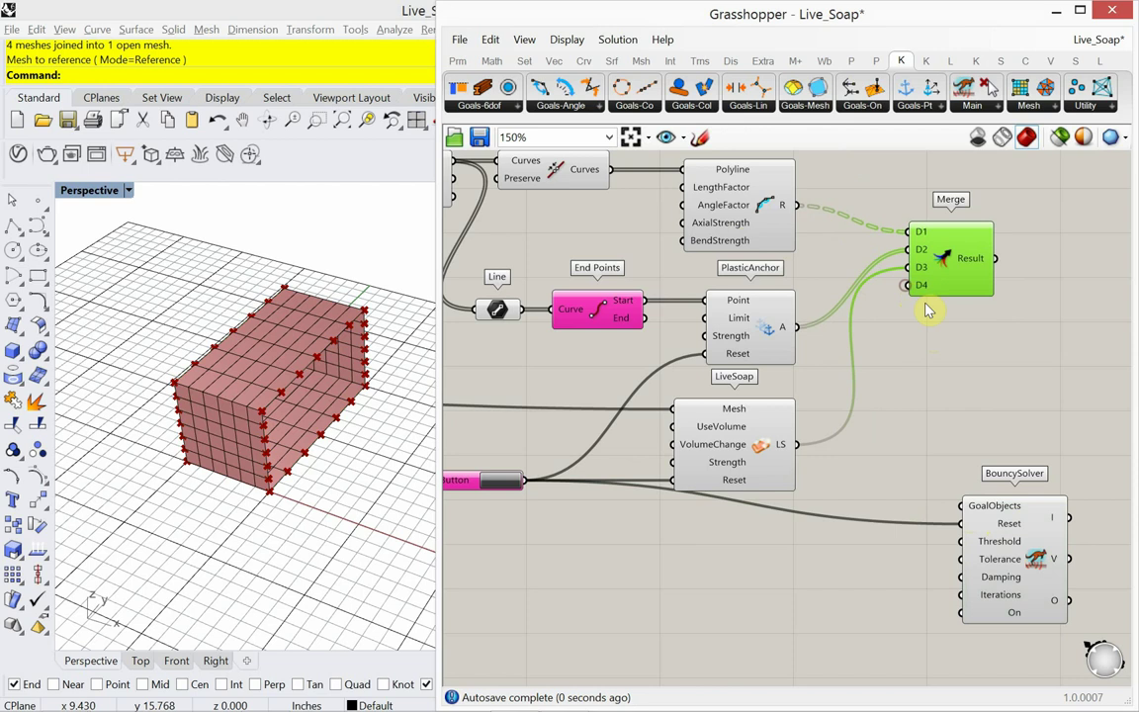
pyautogui.moveTo(947, 467); pyautogui.dragTo(827, 455, button='right')
pyautogui.rightClick(867, 259)
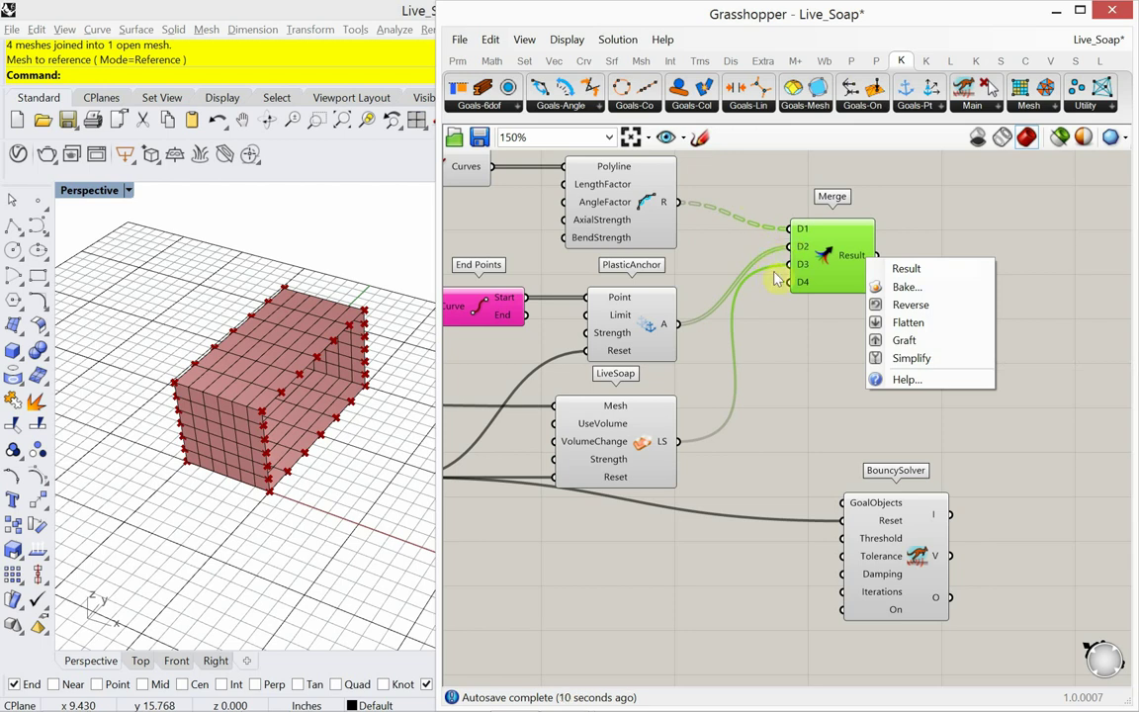
# Step: Flatten Merge's Result and feed it into BouncySolver's GoalObjects
pyautogui.click(940, 323)
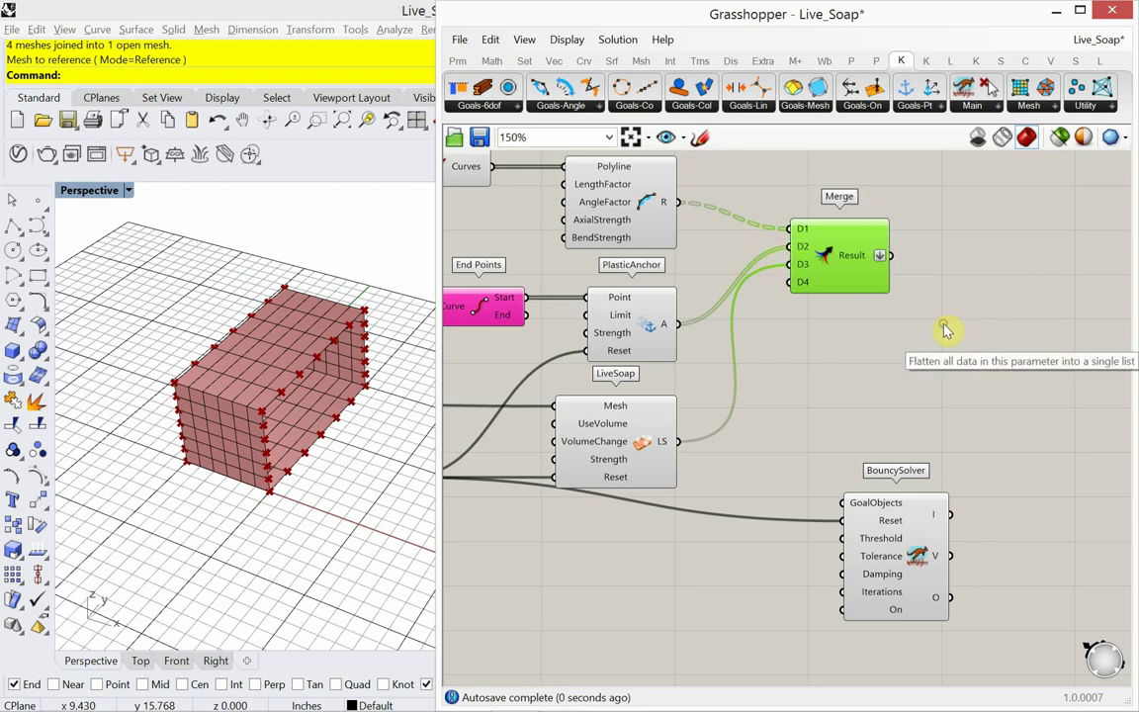
pyautogui.moveTo(894, 506); pyautogui.dragTo(925, 360)
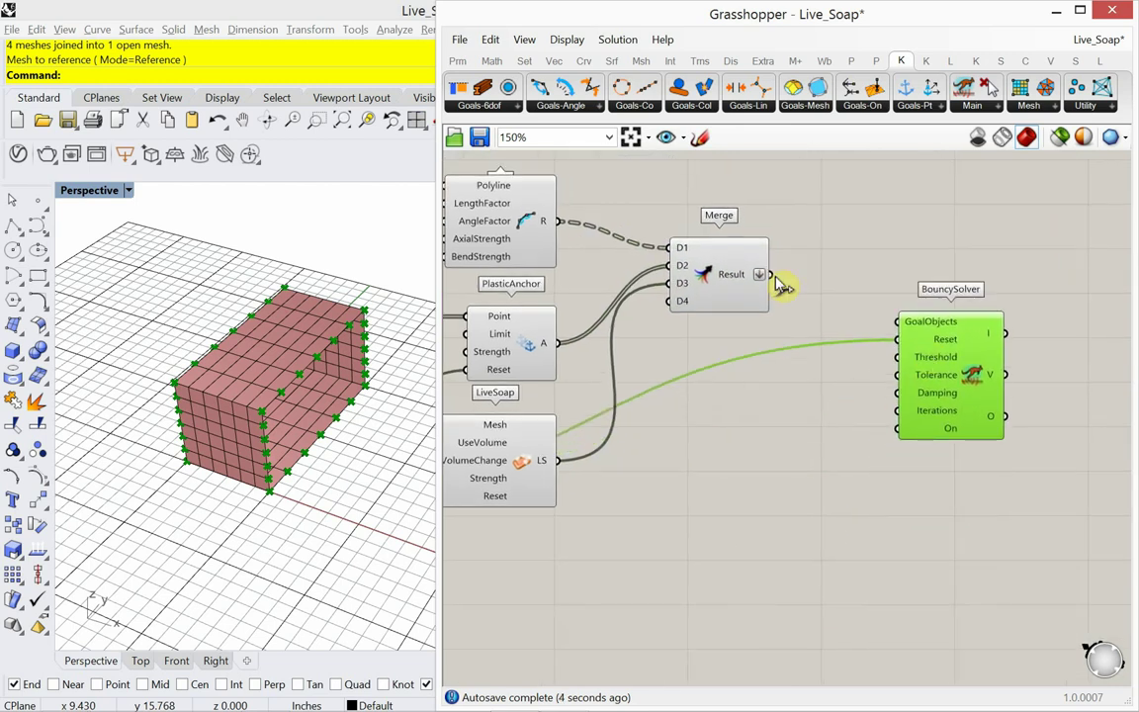
pyautogui.moveTo(771, 273); pyautogui.dragTo(897, 321)
# Step: Rearrange BouncySolver, LiveSoap and the Button, zooming out to about 92%
pyautogui.moveTo(936, 416); pyautogui.dragTo(934, 574)
pyautogui.scroll(-2, 742, 387)
pyautogui.moveTo(742, 387); pyautogui.dragTo(774, 375, button='right')
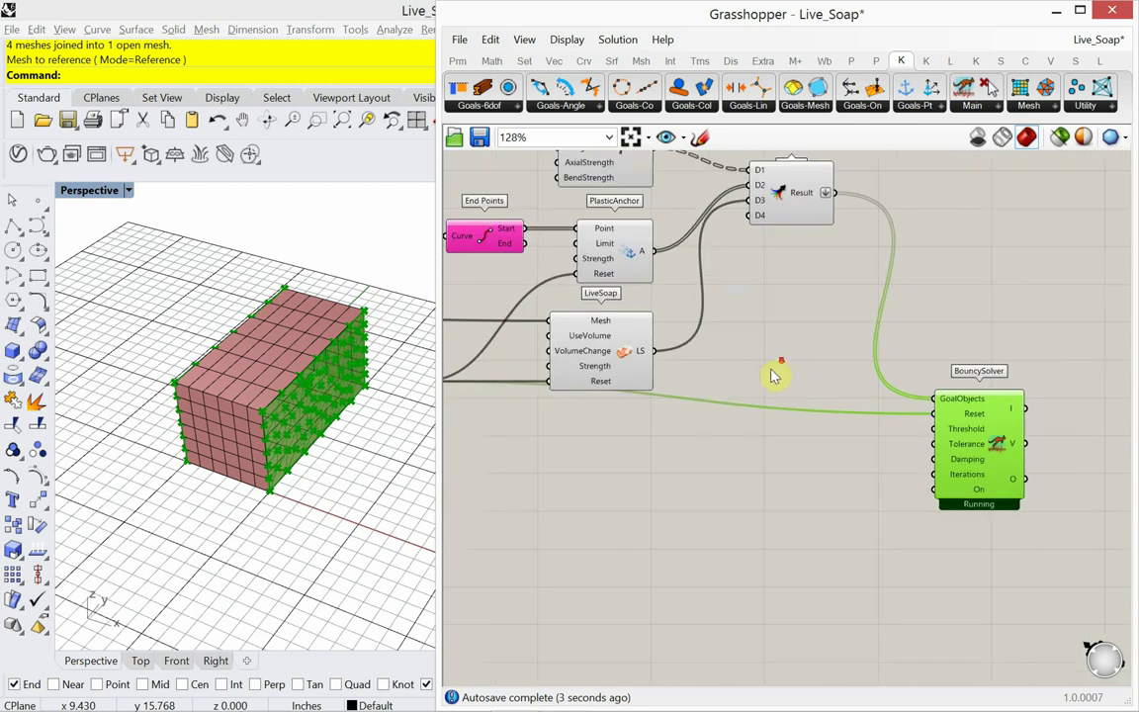
pyautogui.scroll(-1, 716, 391)
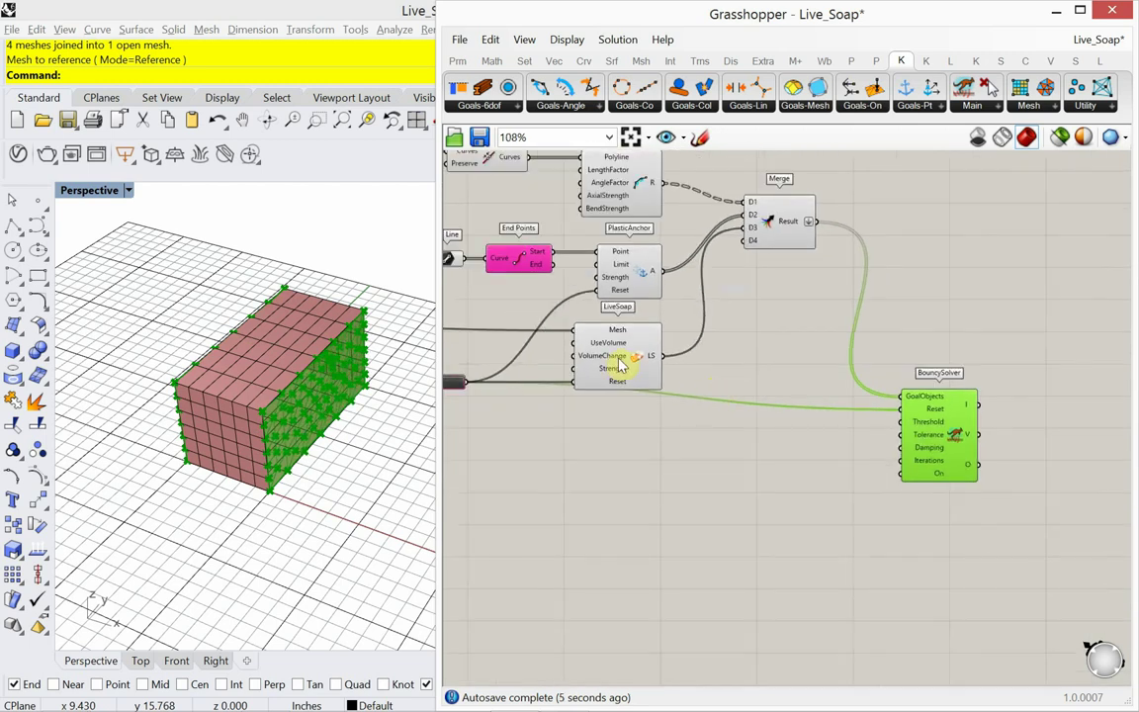
pyautogui.moveTo(620, 366); pyautogui.dragTo(736, 357, button='right')
pyautogui.click(747, 351)
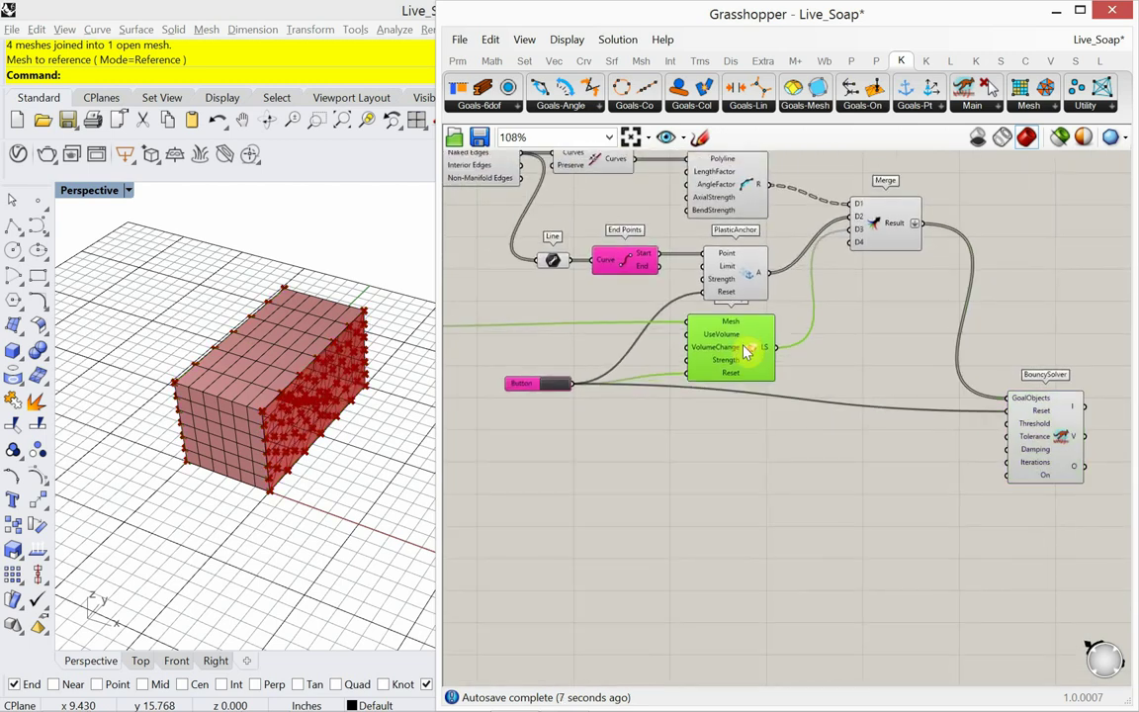
pyautogui.moveTo(746, 351); pyautogui.dragTo(749, 361)
pyautogui.click(524, 396)
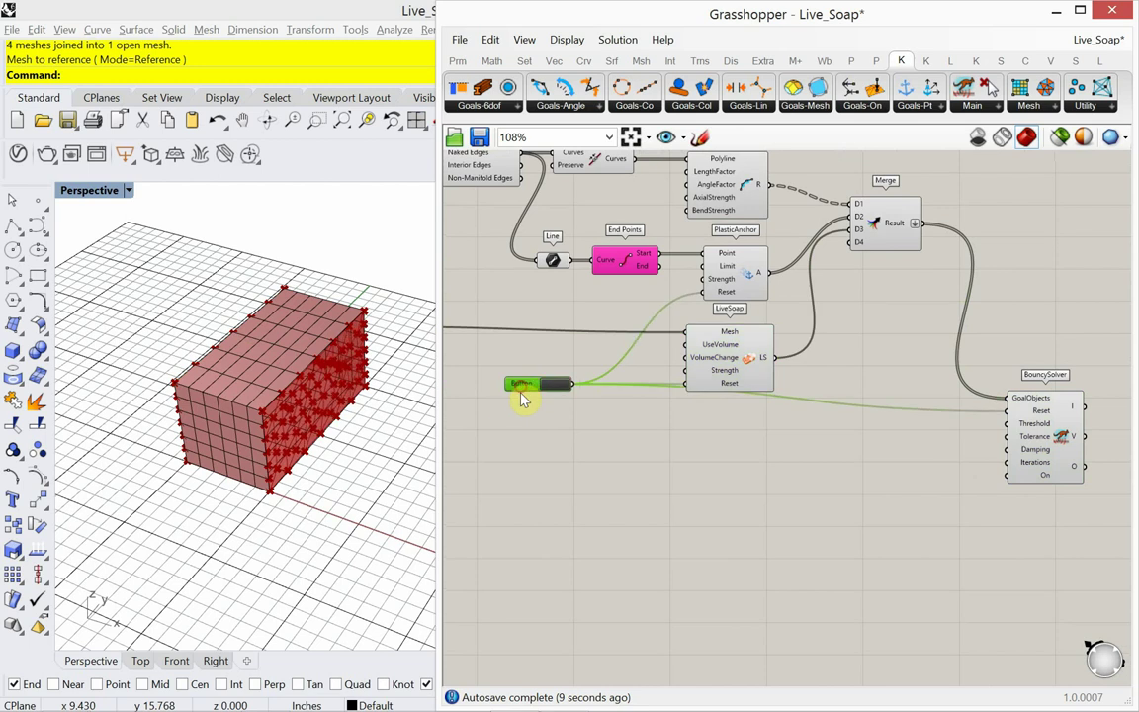
pyautogui.moveTo(524, 398); pyautogui.dragTo(560, 438)
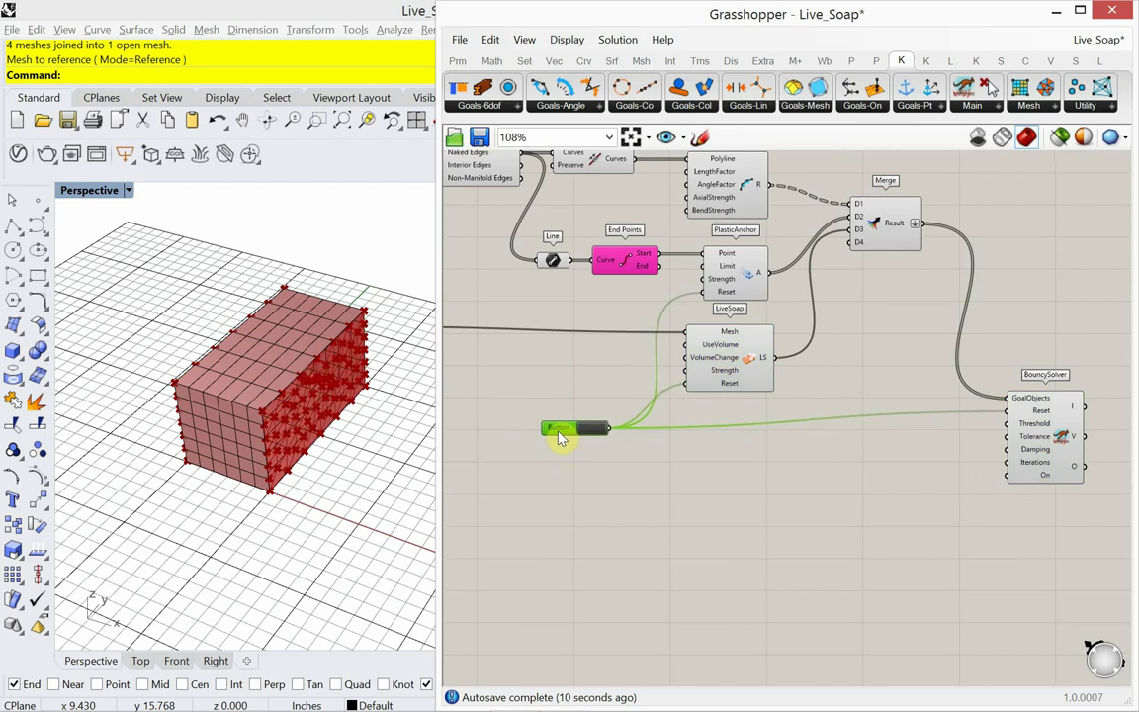
pyautogui.moveTo(1042, 465); pyautogui.dragTo(1061, 478)
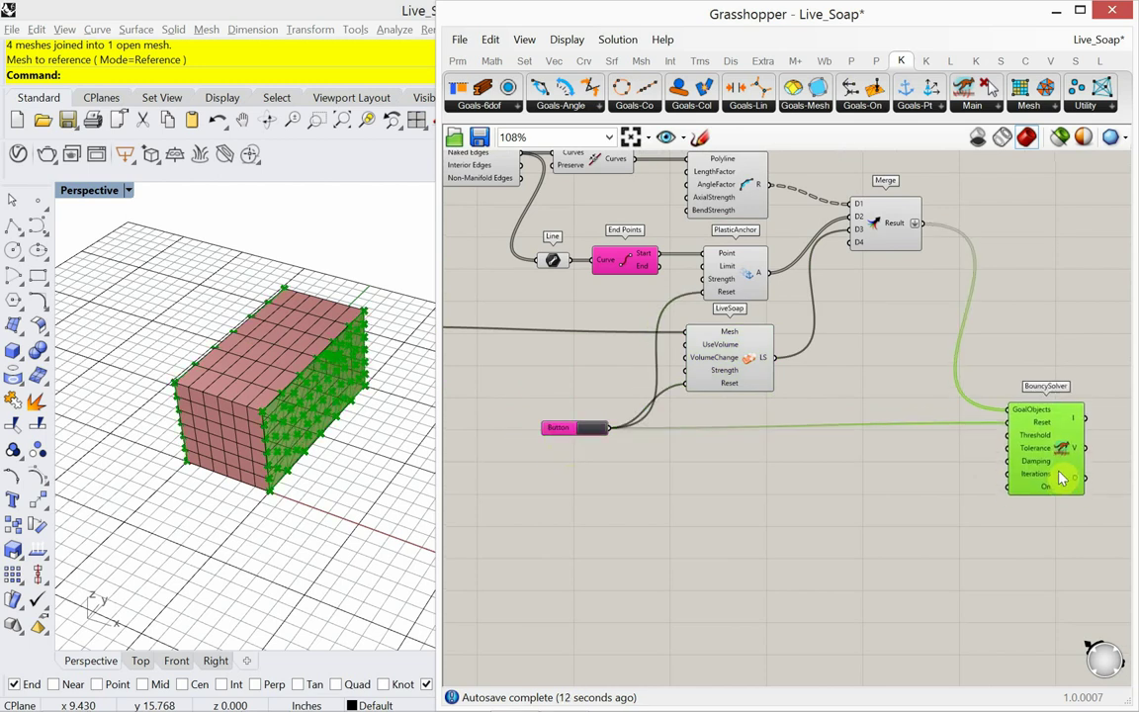
pyautogui.scroll(-2, 692, 403)
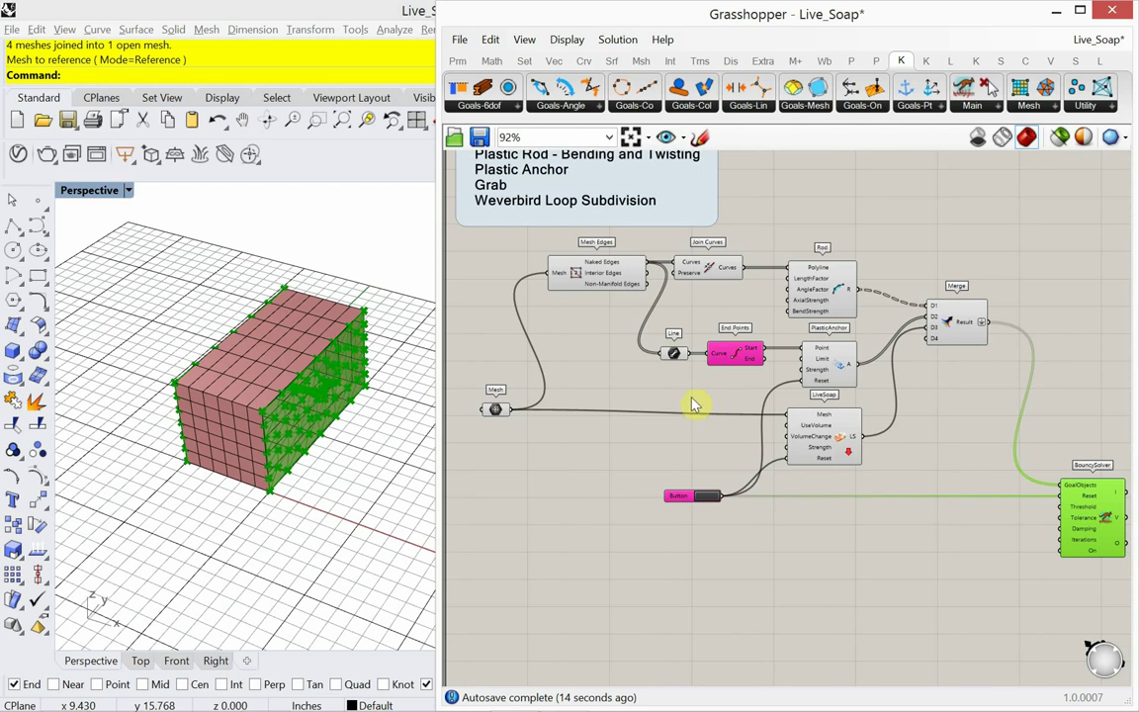
pyautogui.moveTo(692, 404); pyautogui.dragTo(667, 410, button='right')
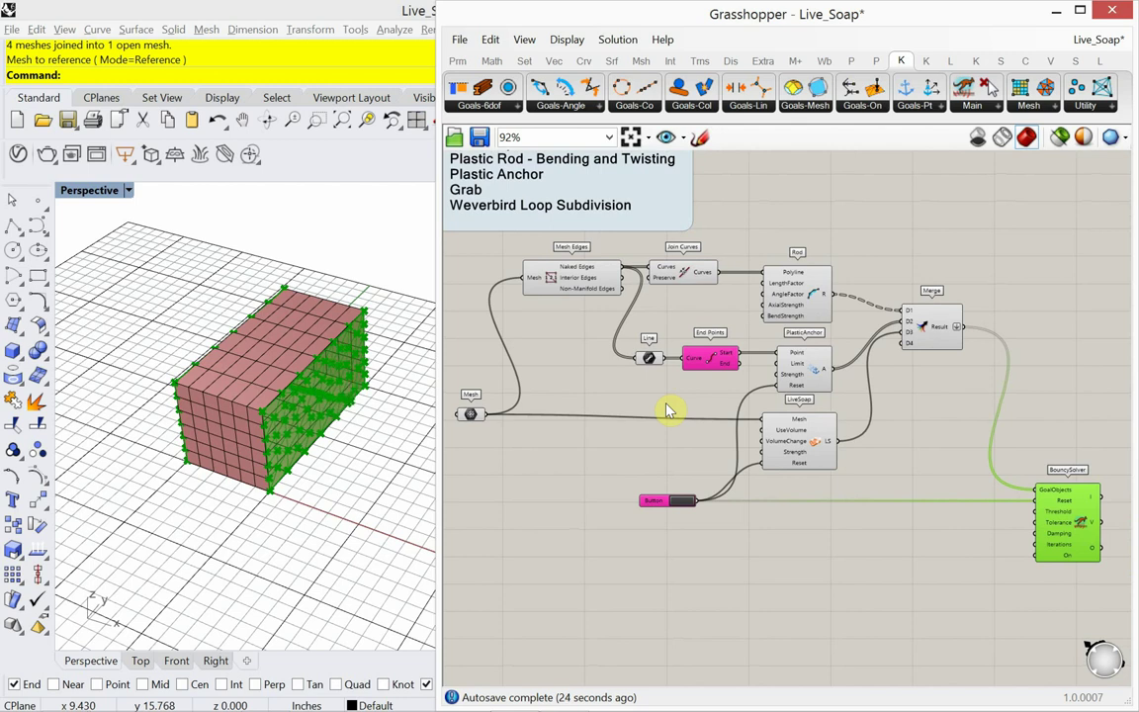
# Step: Hide the referenced box mesh in the Rhino viewport
pyautogui.click(255, 319)
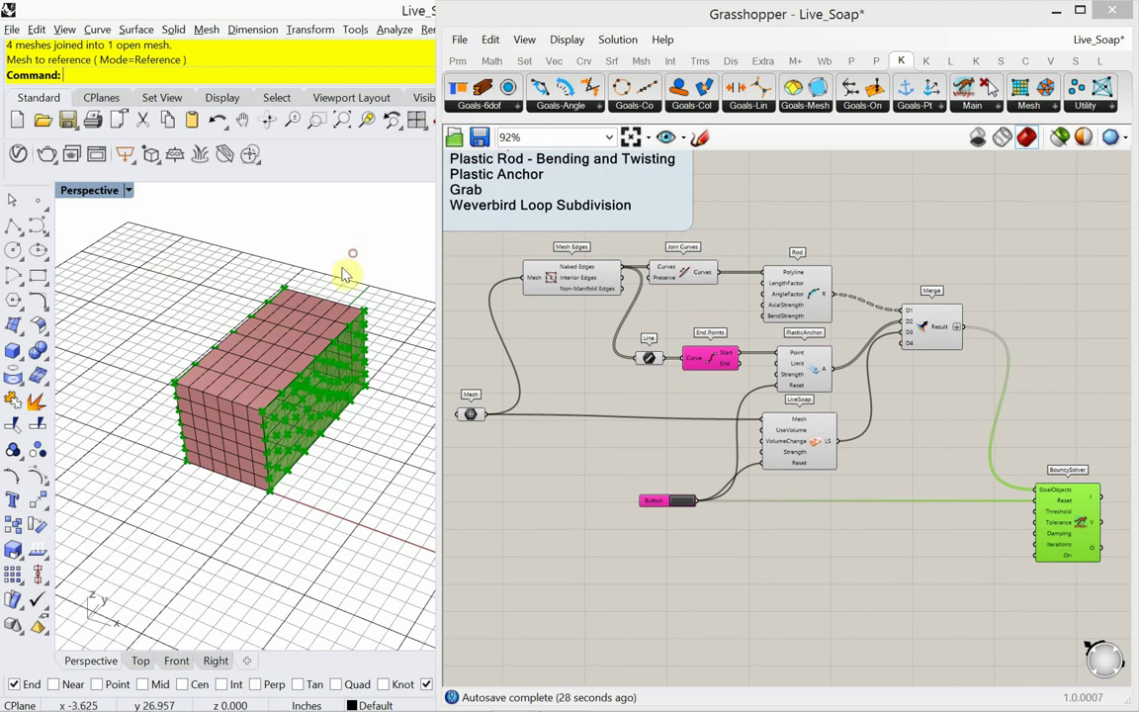
pyautogui.moveTo(872, 460); pyautogui.dragTo(613, 394, button='right')
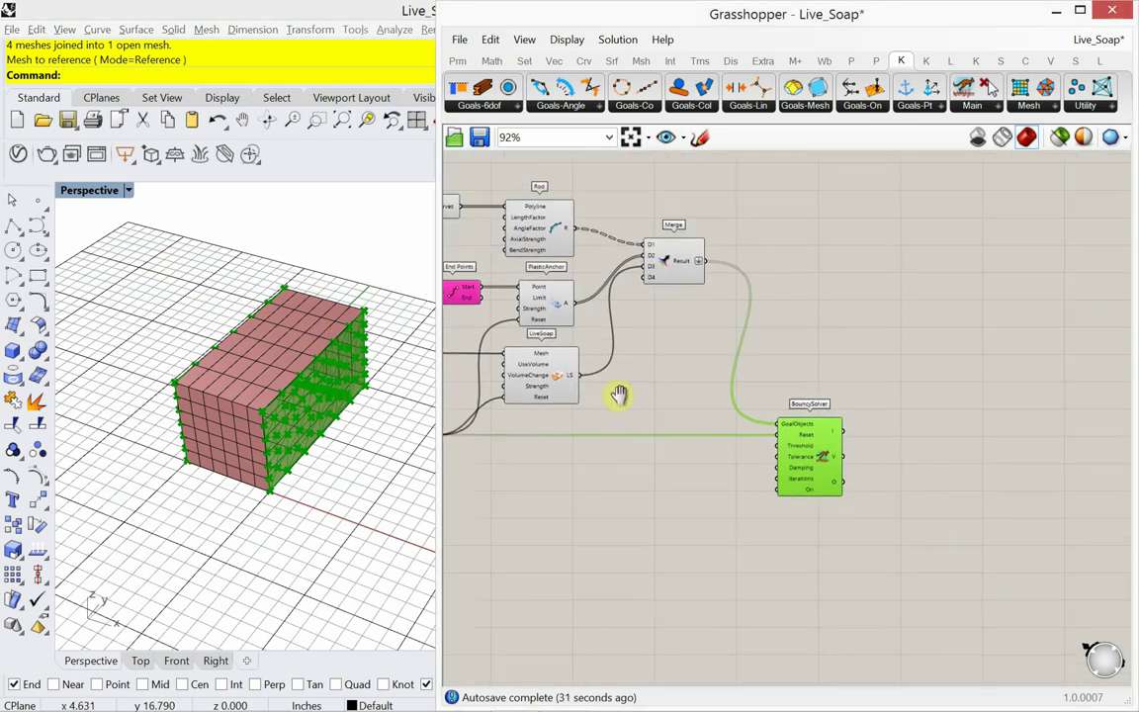
pyautogui.click(302, 341)
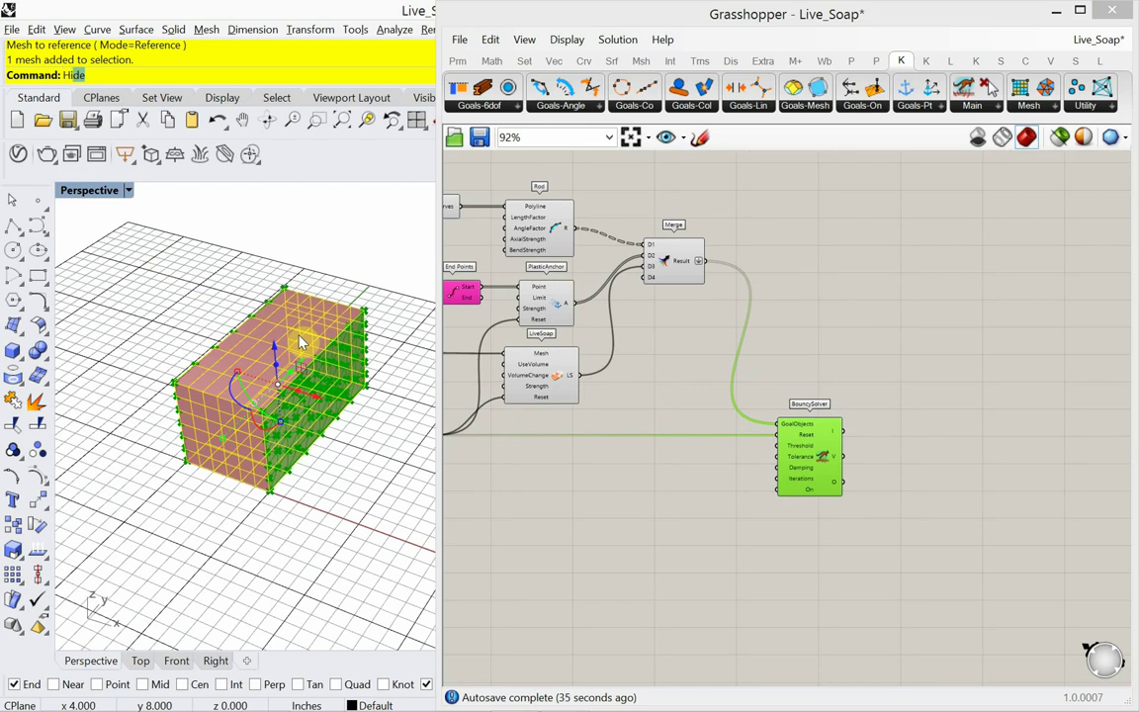
pyautogui.press('Return')
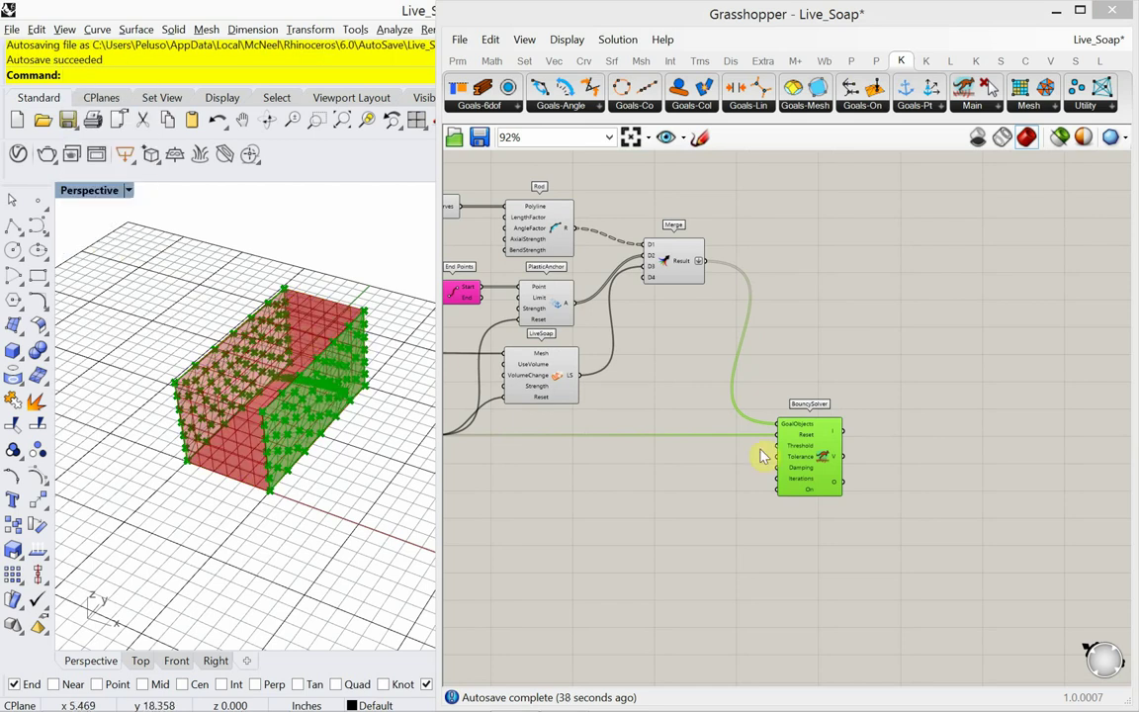
# Step: Zoom out and window-select every component of the definition
pyautogui.moveTo(821, 500); pyautogui.dragTo(708, 474, button='right')
pyautogui.scroll(-3, 706, 484)
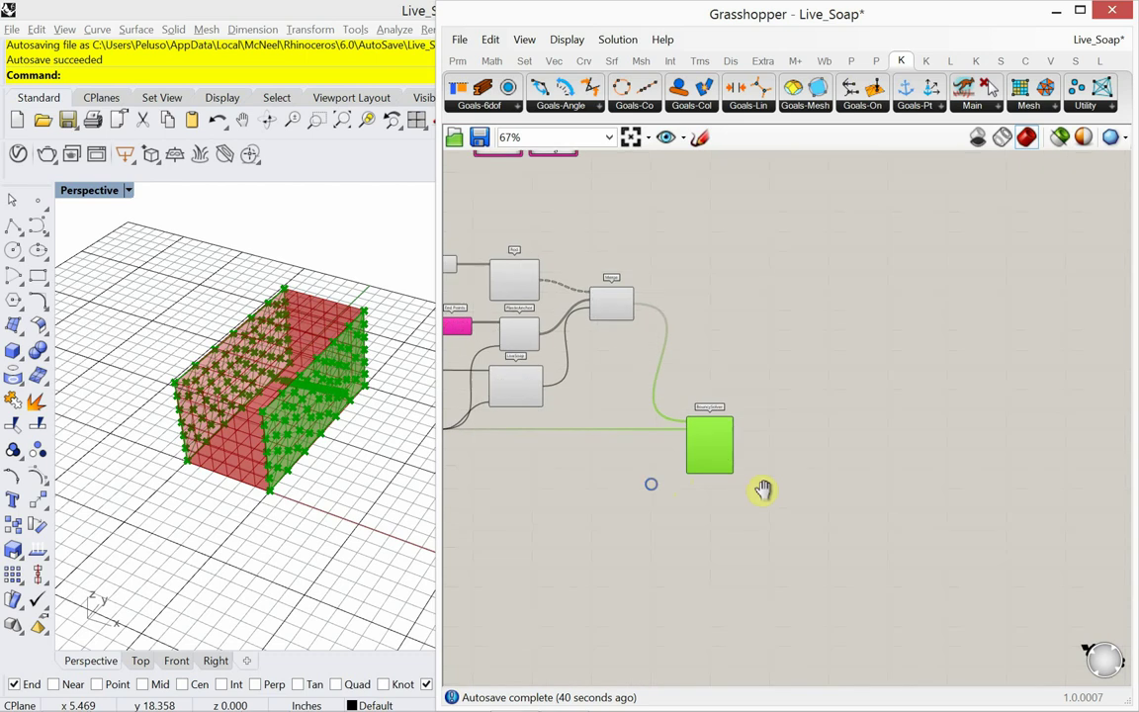
pyautogui.moveTo(820, 499); pyautogui.dragTo(867, 500, button='right')
pyautogui.click(888, 527)
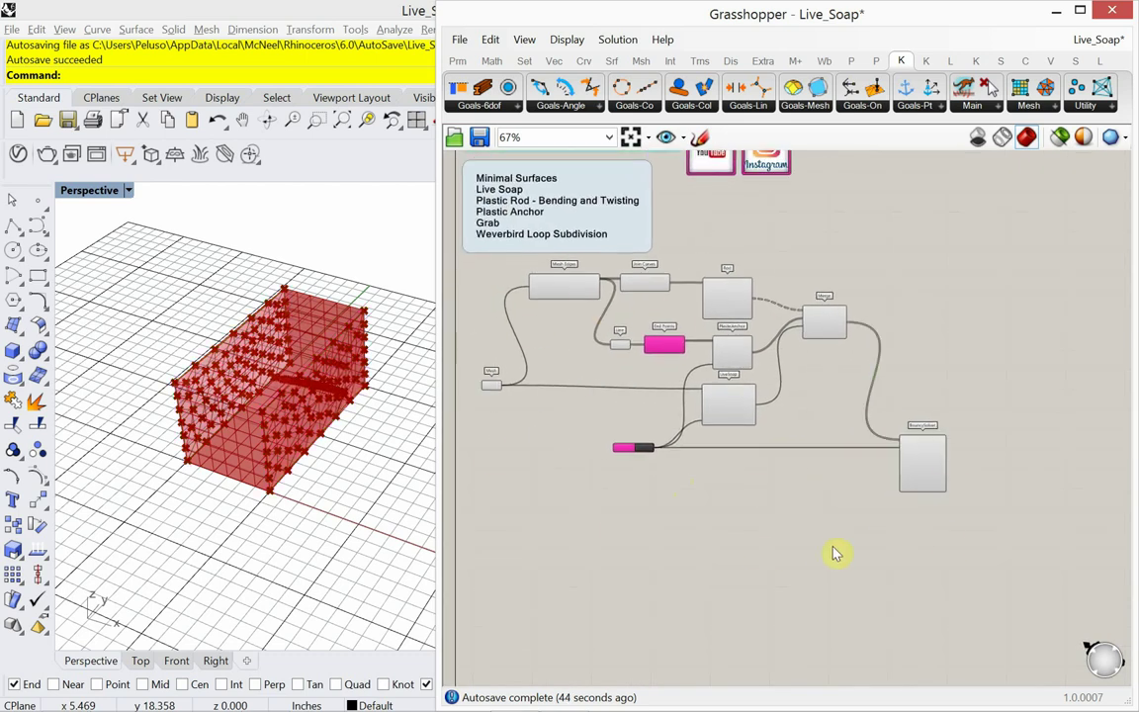
pyautogui.moveTo(961, 529); pyautogui.dragTo(473, 269)
pyautogui.rightClick(593, 551)
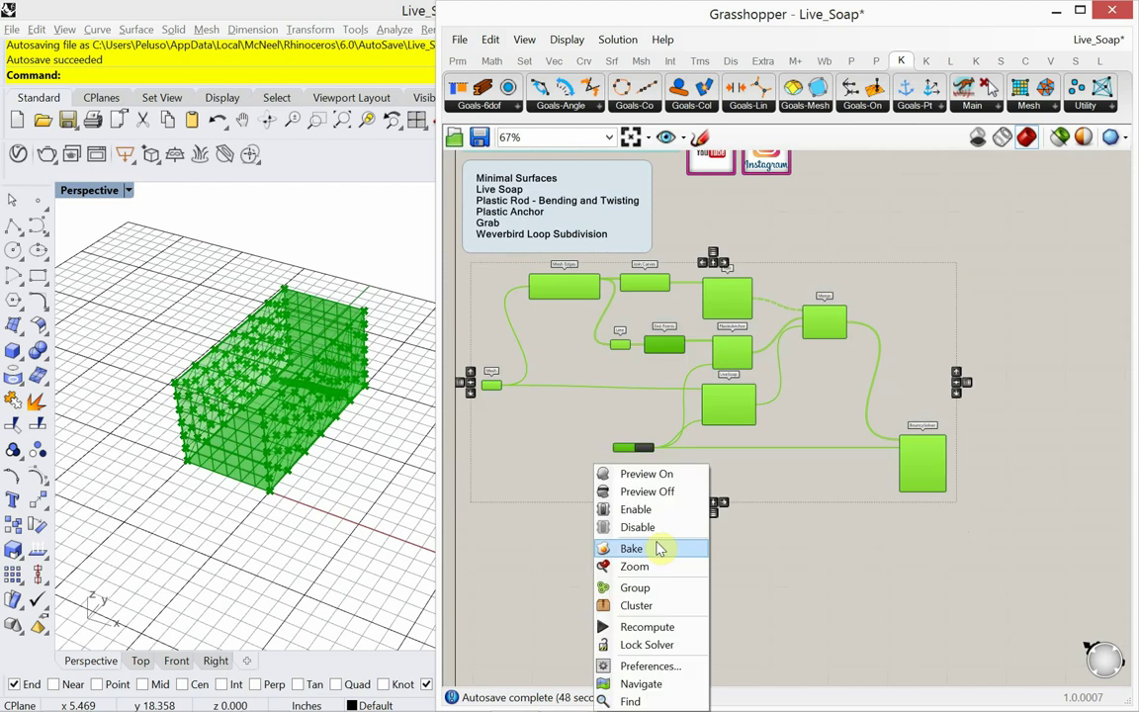
# Step: Set all selected components to Preview Off and zoom in on BouncySolver
pyautogui.click(648, 491)
pyautogui.click(757, 548)
pyautogui.moveTo(859, 524); pyautogui.dragTo(770, 522, button='right')
pyautogui.scroll(6, 856, 521)
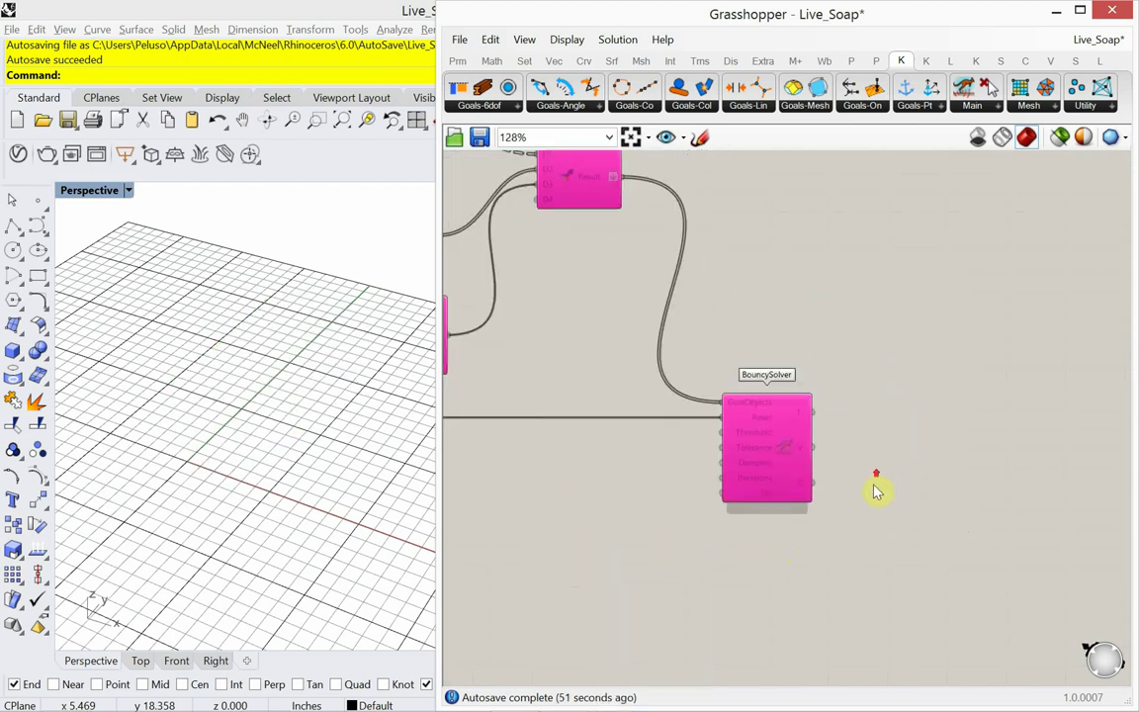
pyautogui.scroll(2, 847, 499)
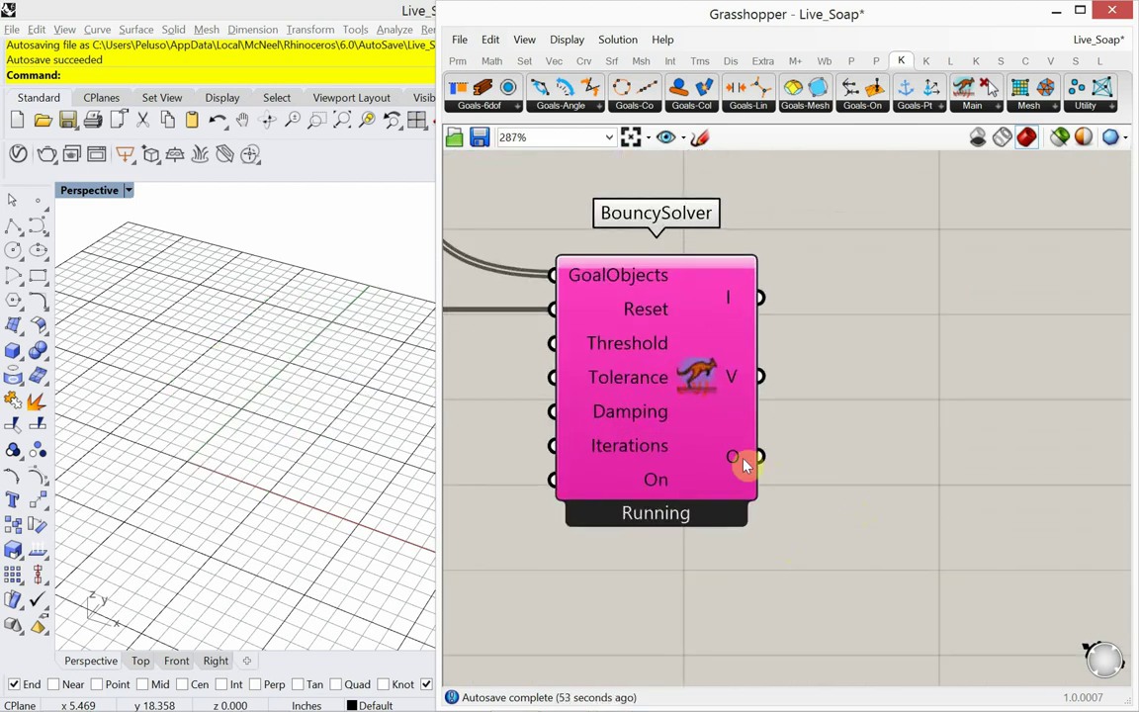
pyautogui.moveTo(744, 462)
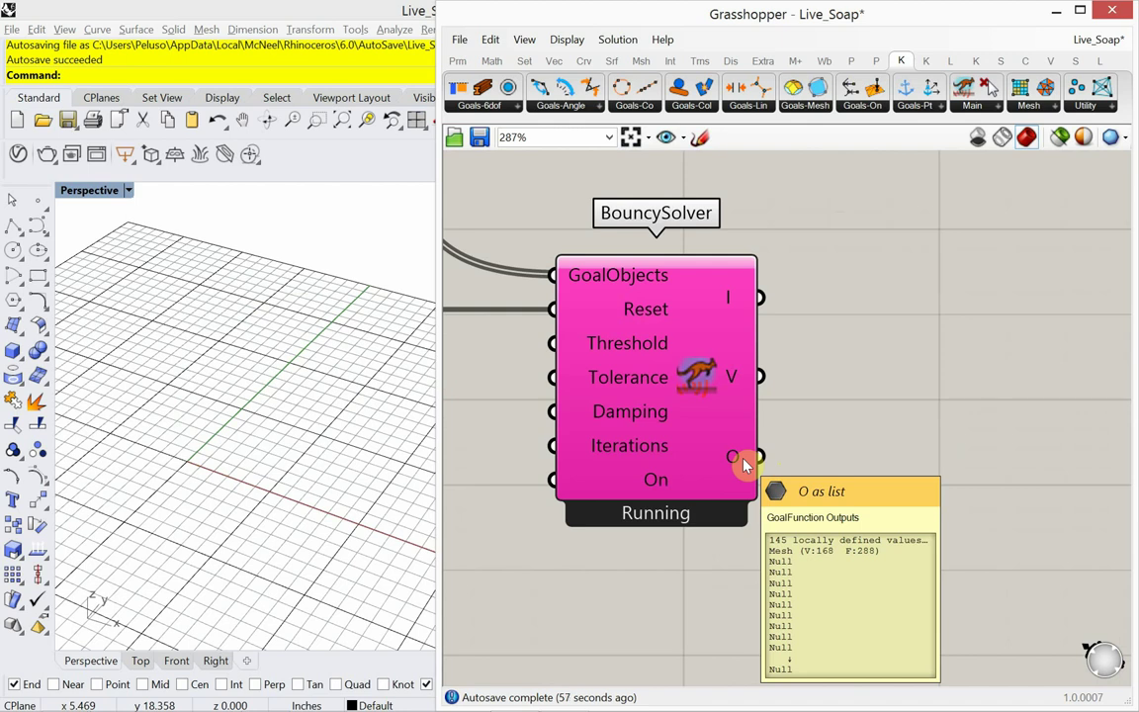
# Step: Add a List Item beside the solver, fed by BouncySolver's O output
pyautogui.doubleClick(889, 465)
pyautogui.write('list')
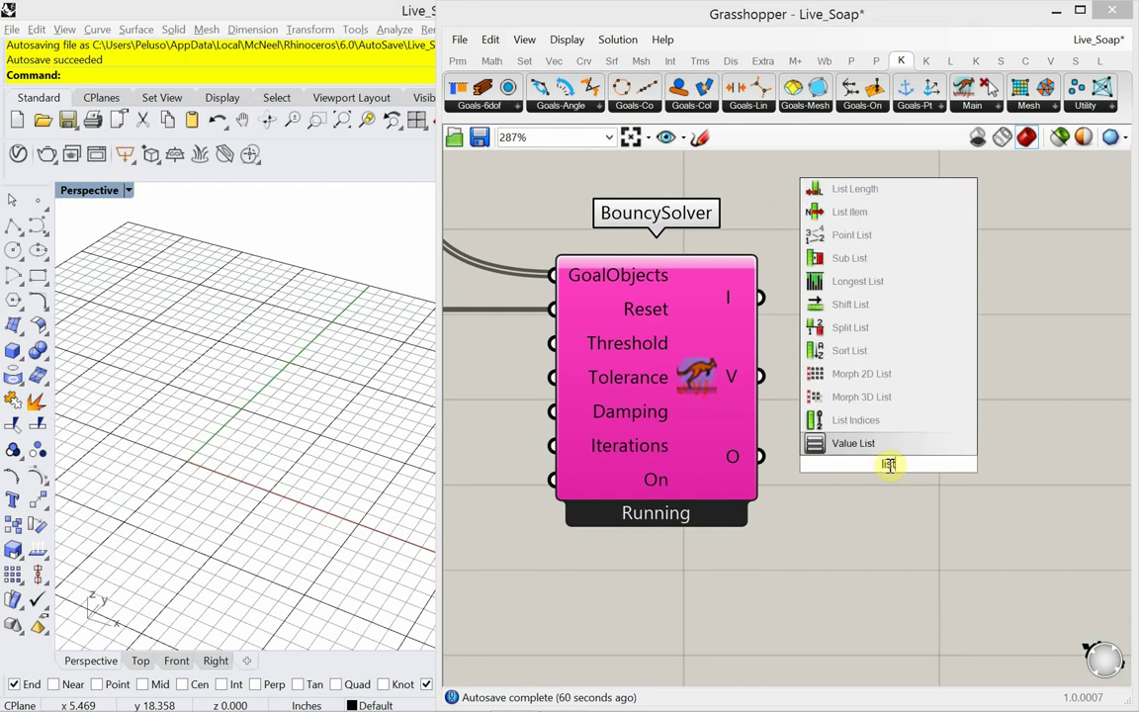
pyautogui.click(870, 209)
pyautogui.moveTo(885, 485); pyautogui.dragTo(971, 517)
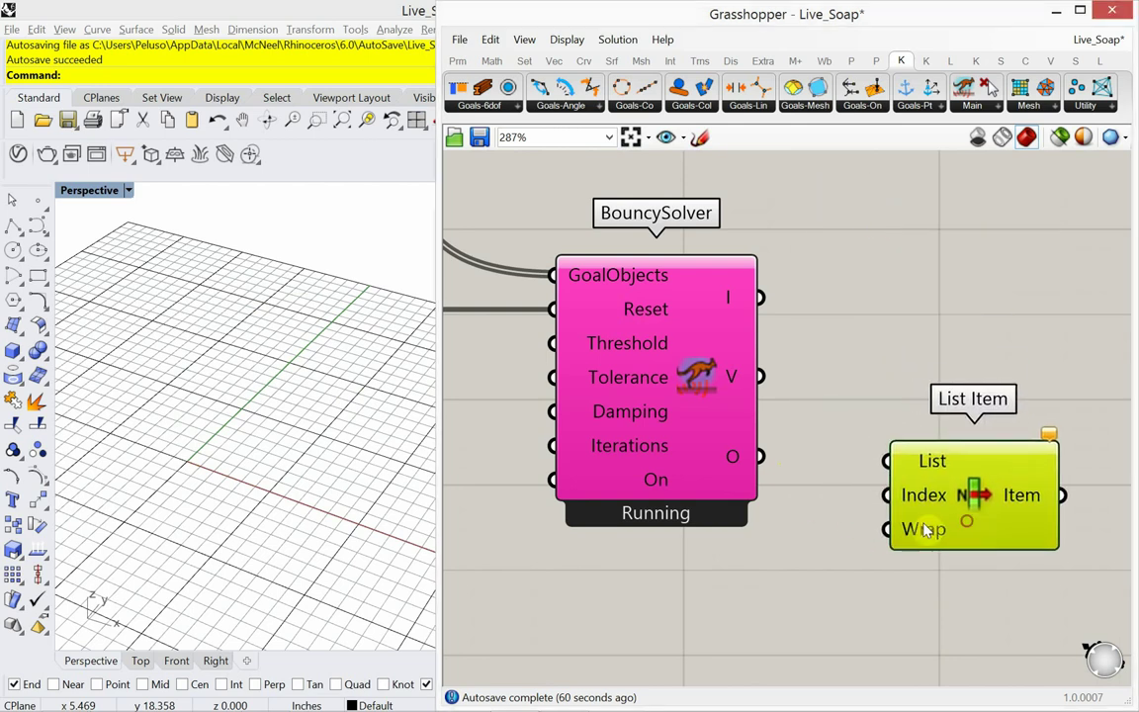
pyautogui.moveTo(759, 457); pyautogui.dragTo(900, 462)
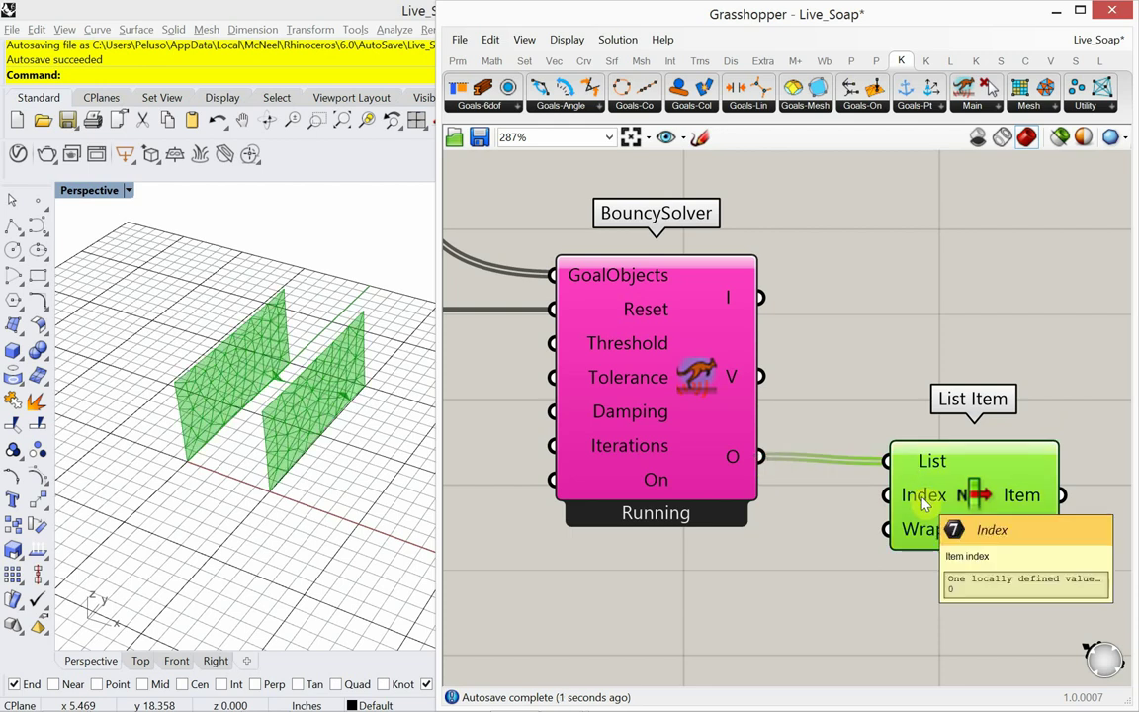
pyautogui.moveTo(923, 504); pyautogui.dragTo(927, 499)
pyautogui.moveTo(927, 499); pyautogui.dragTo(729, 463, button='right')
pyautogui.click(964, 471)
pyautogui.doubleClick(988, 474)
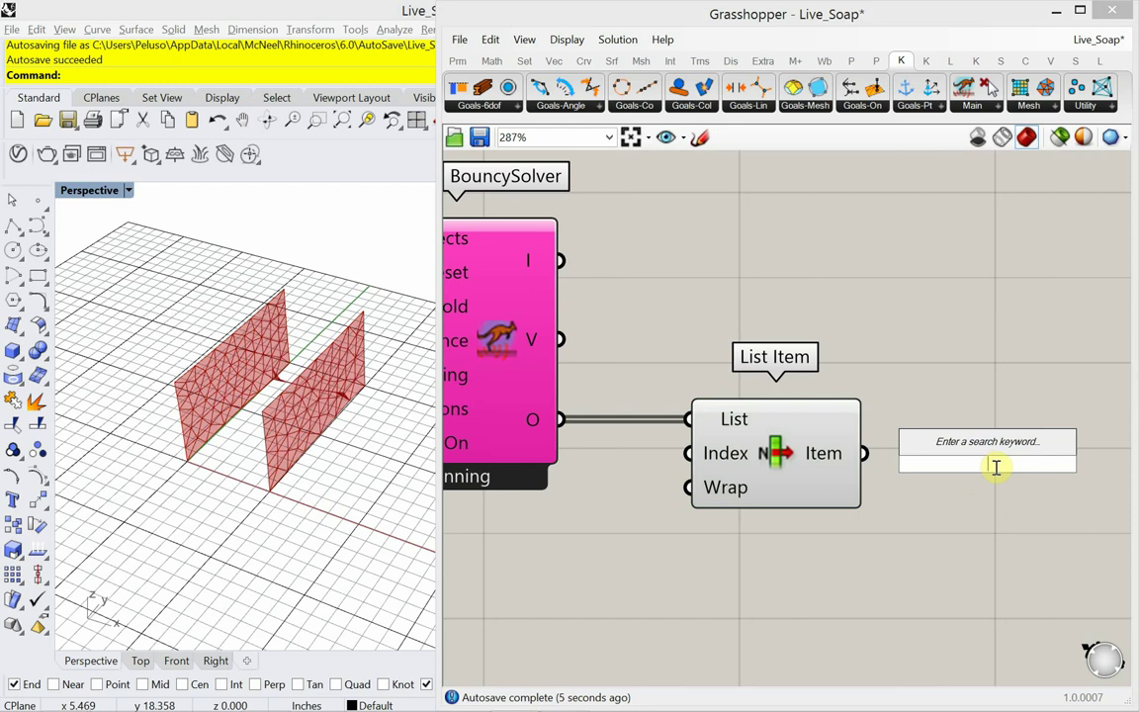
# Step: Add a Custom Preview showing List Item's output in pink
pyautogui.write('custom')
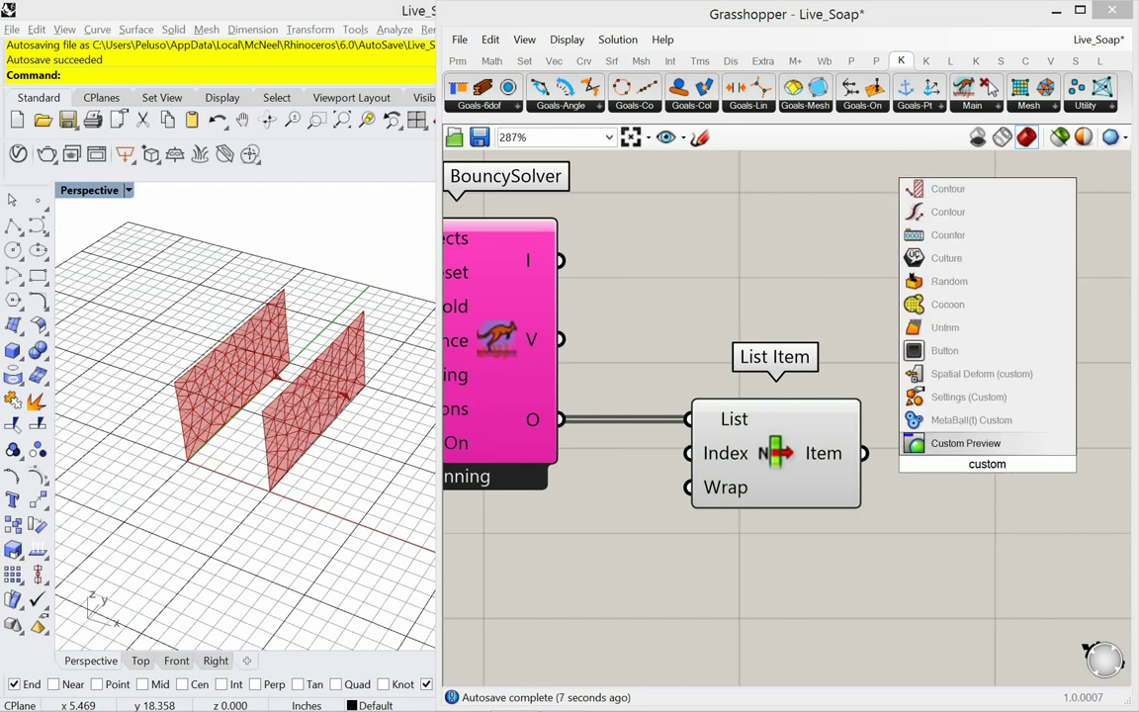
pyautogui.click(919, 443)
pyautogui.moveTo(864, 453); pyautogui.dragTo(911, 453)
pyautogui.click(913, 544)
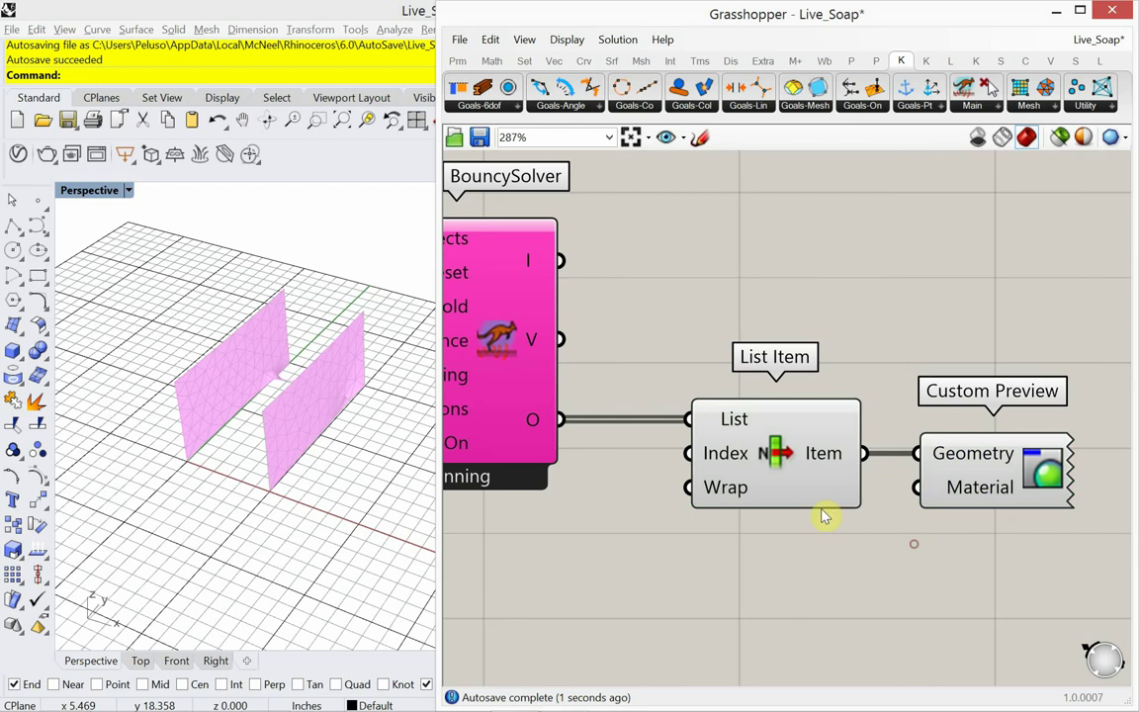
# Step: Turn off List Item's own preview and zoom out the canvas
pyautogui.click(821, 506)
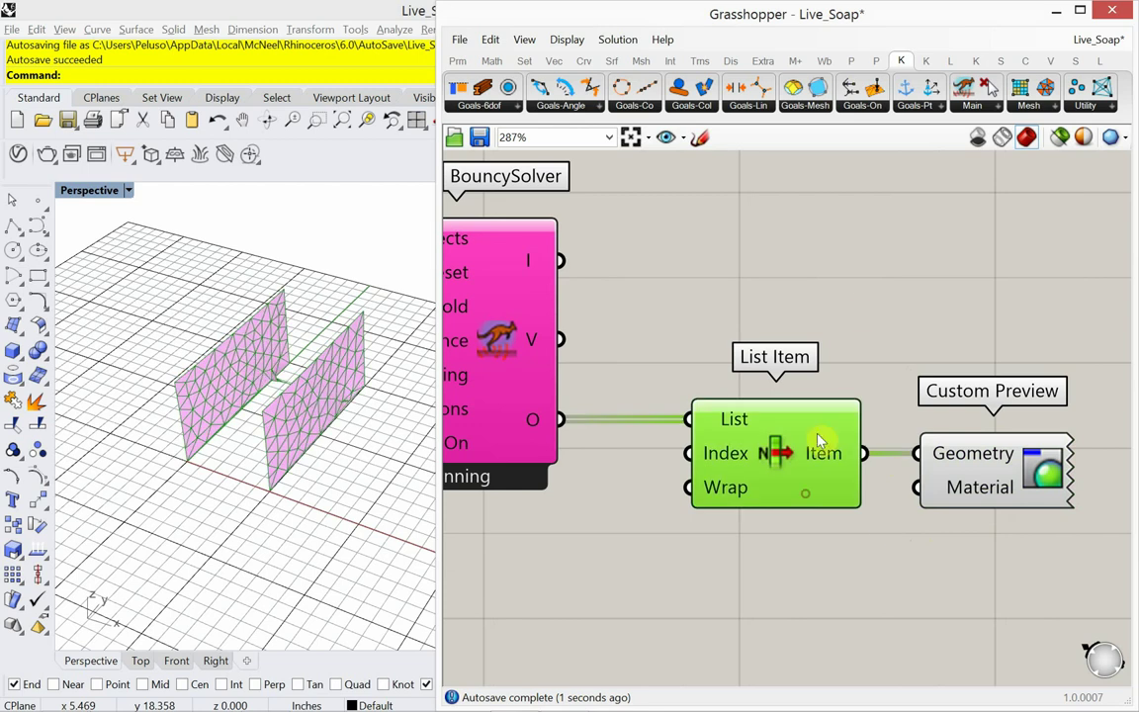
pyautogui.rightClick(862, 312)
pyautogui.click(900, 333)
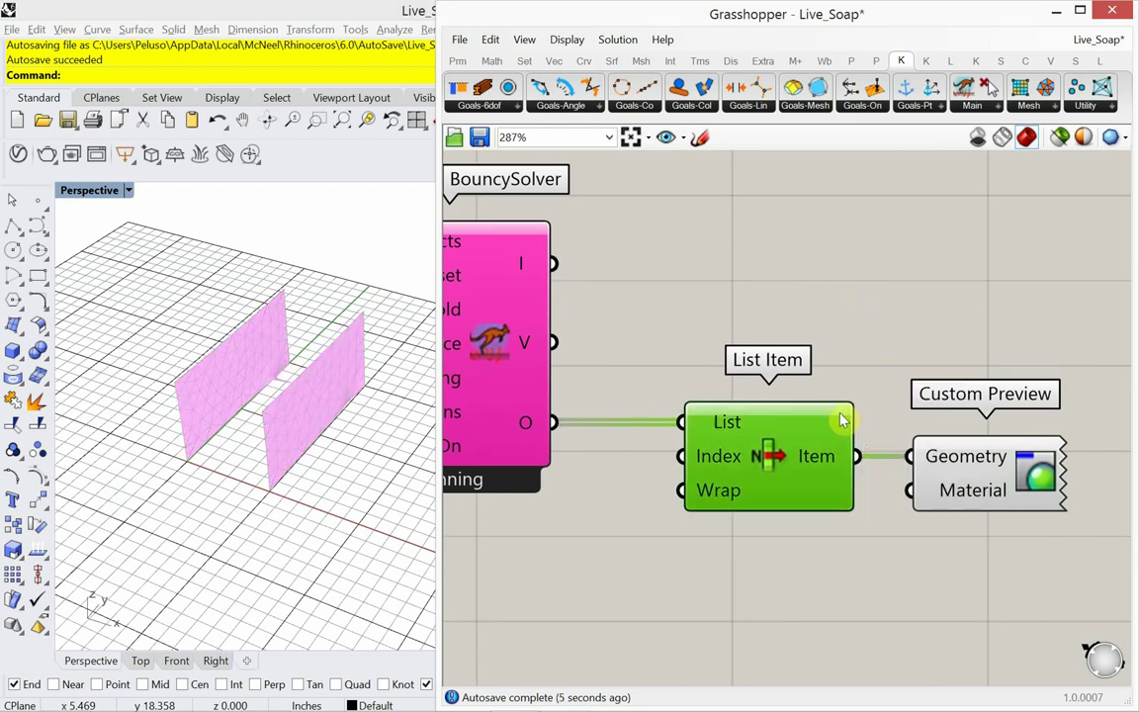
pyautogui.moveTo(681, 534); pyautogui.dragTo(764, 591, button='right')
pyautogui.scroll(-5, 732, 512)
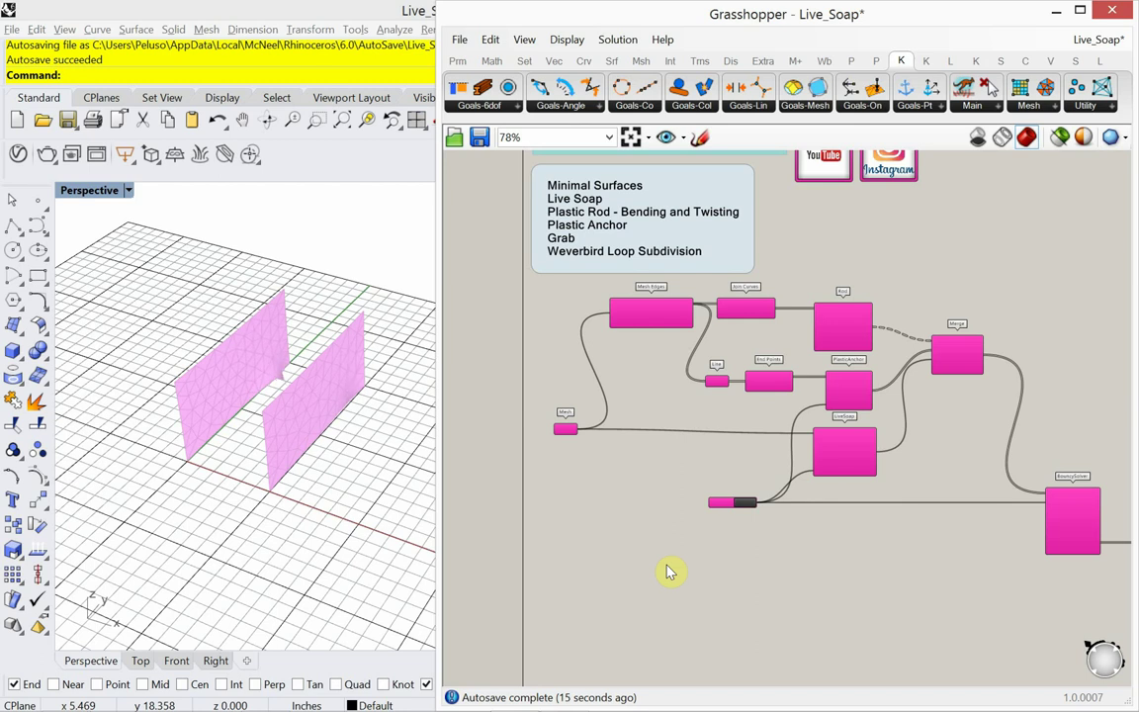
# Step: Zoom to about 150% around the Rod goal and check its BendStrength value of 1
pyautogui.click(248, 381)
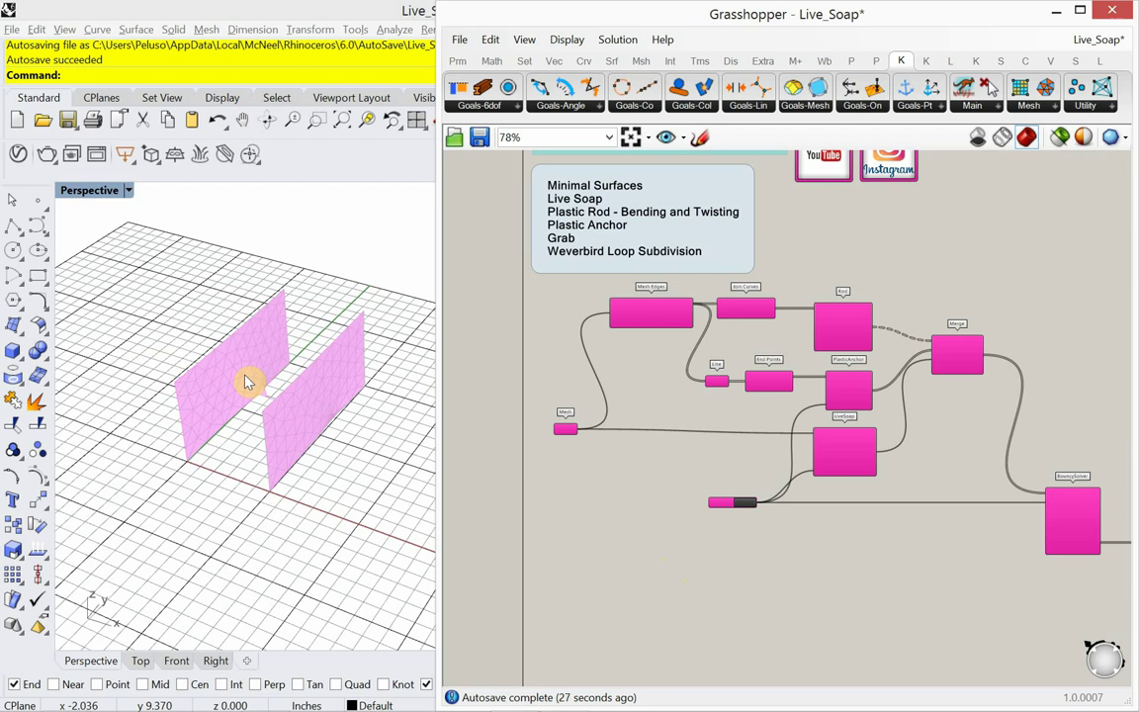
pyautogui.moveTo(692, 359); pyautogui.dragTo(678, 364, button='right')
pyautogui.scroll(3, 678, 363)
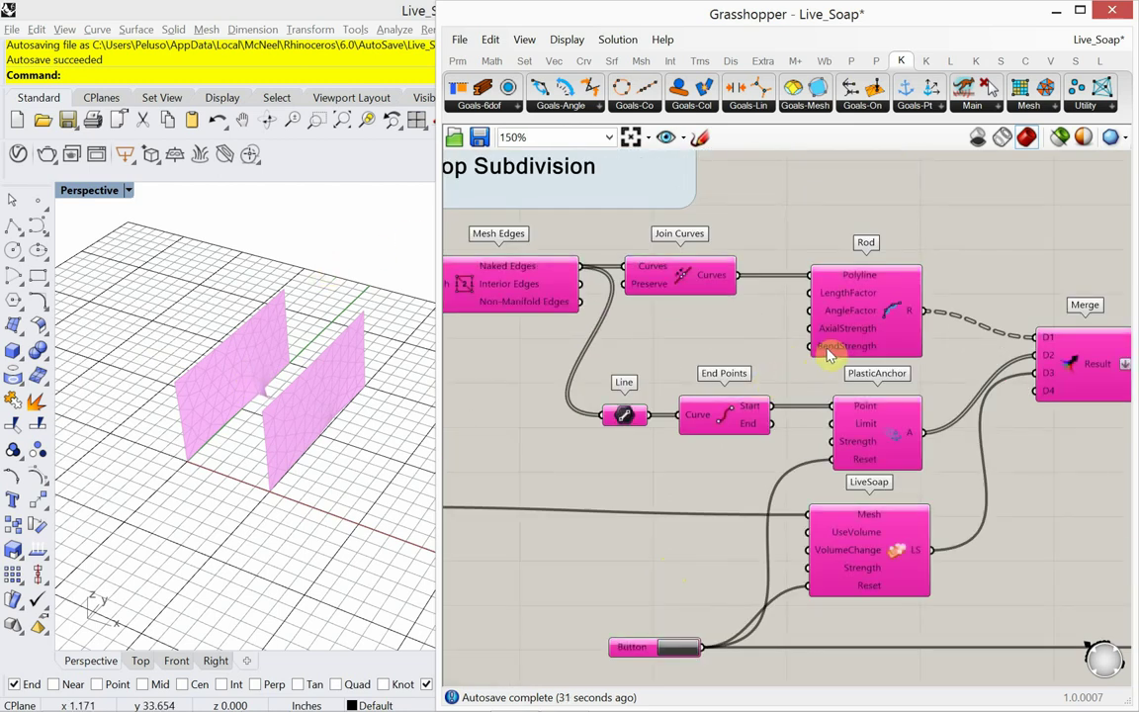
pyautogui.moveTo(828, 356)
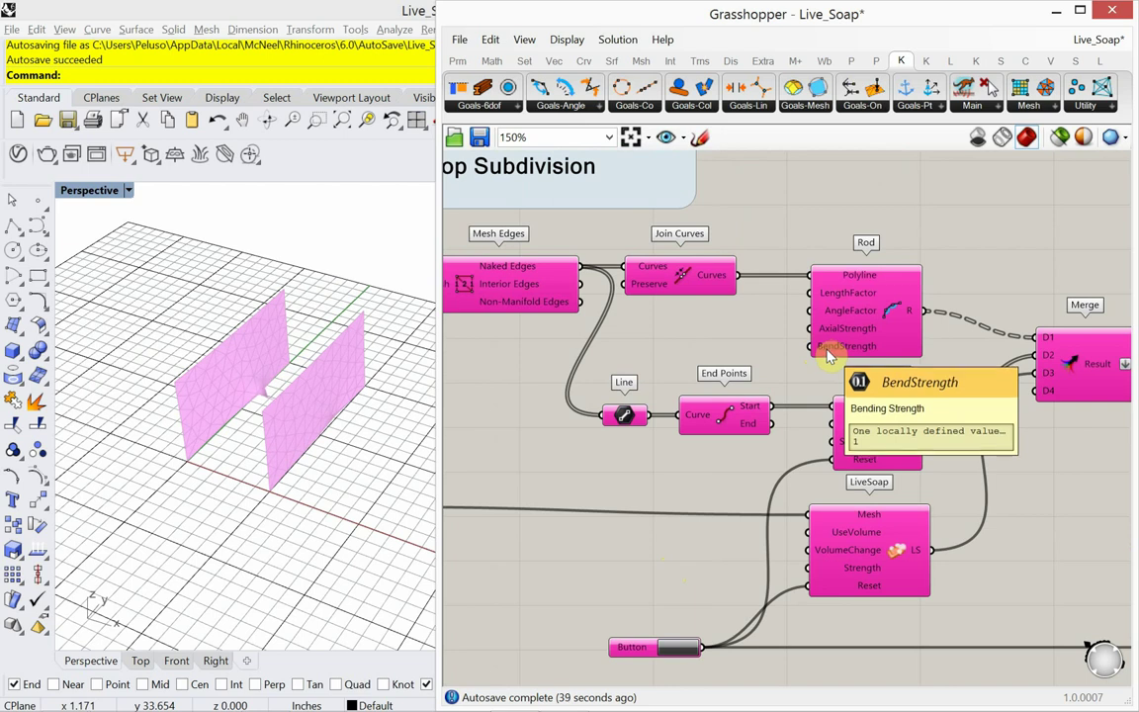
pyautogui.doubleClick(653, 351)
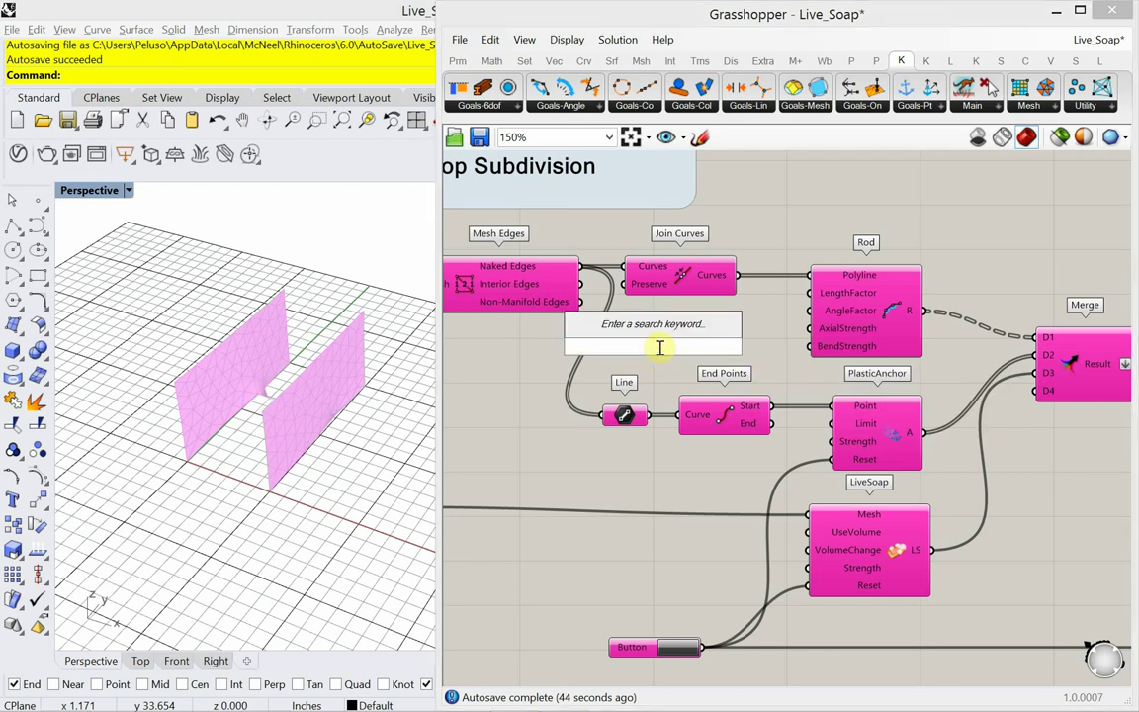
# Step: Create a 0<250 number slider and wire it to the Rod goal's BendStrength input
pyautogui.write('0<20')
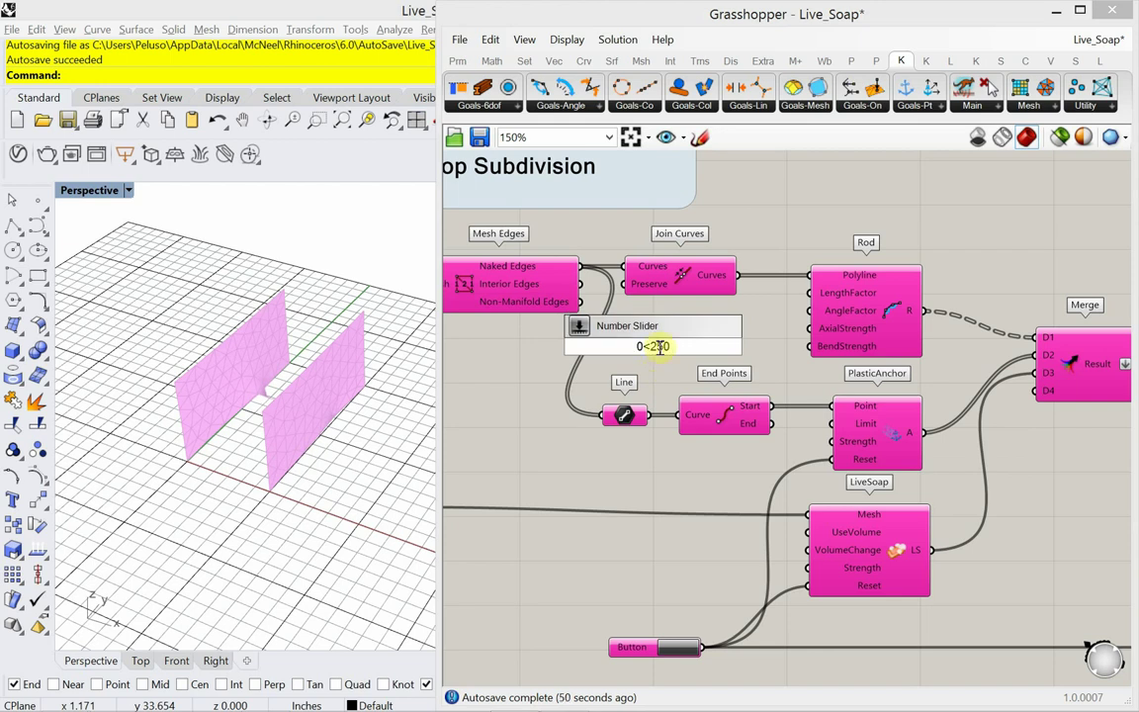
pyautogui.press('Return')
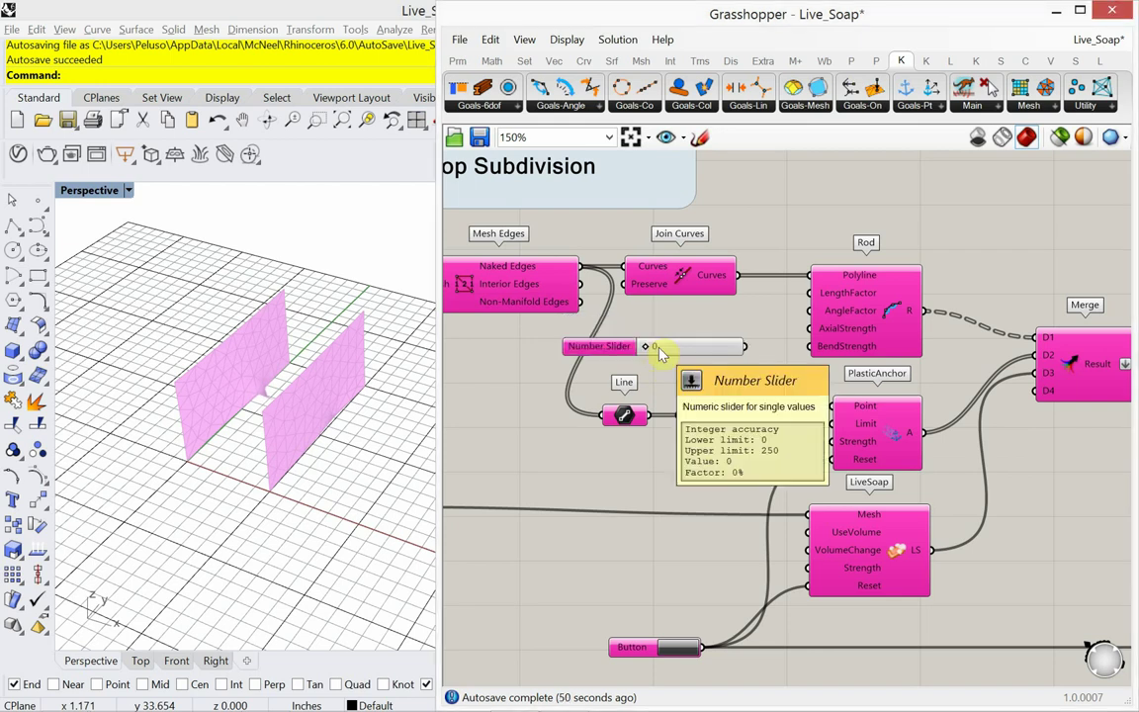
pyautogui.moveTo(753, 346); pyautogui.dragTo(811, 346)
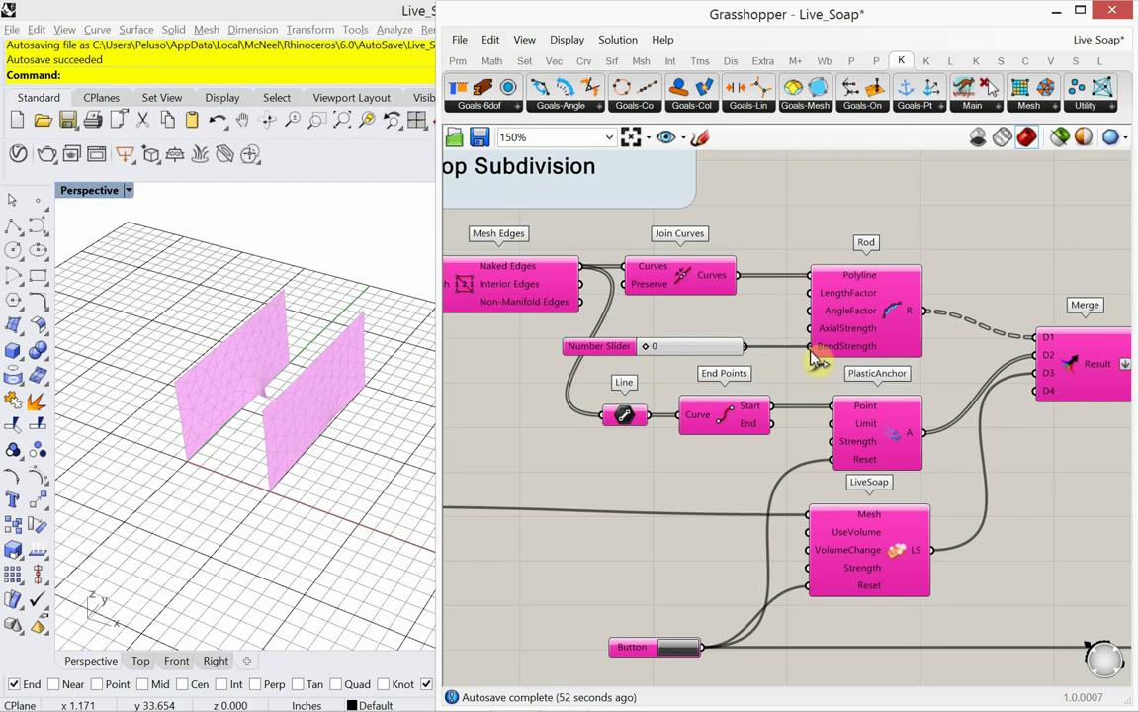
pyautogui.moveTo(712, 357); pyautogui.dragTo(738, 354)
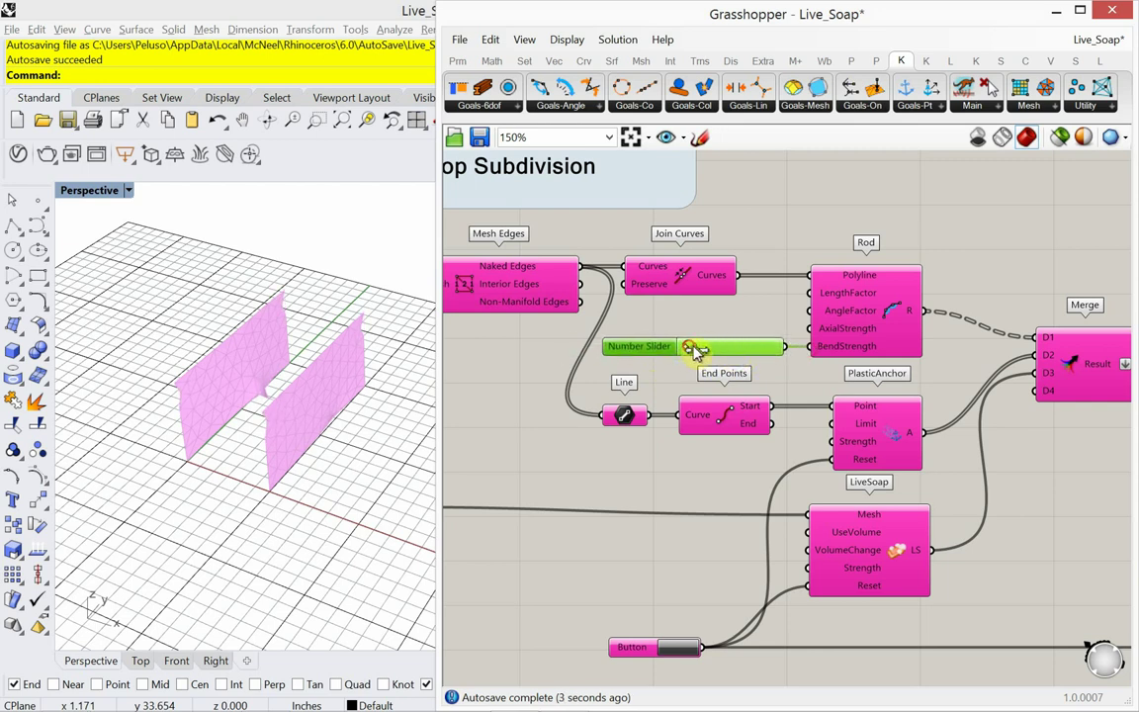
# Step: Try BendStrength at 88, 175 and 250, restarting the soap simulation after each change
pyautogui.moveTo(696, 351); pyautogui.dragTo(720, 352)
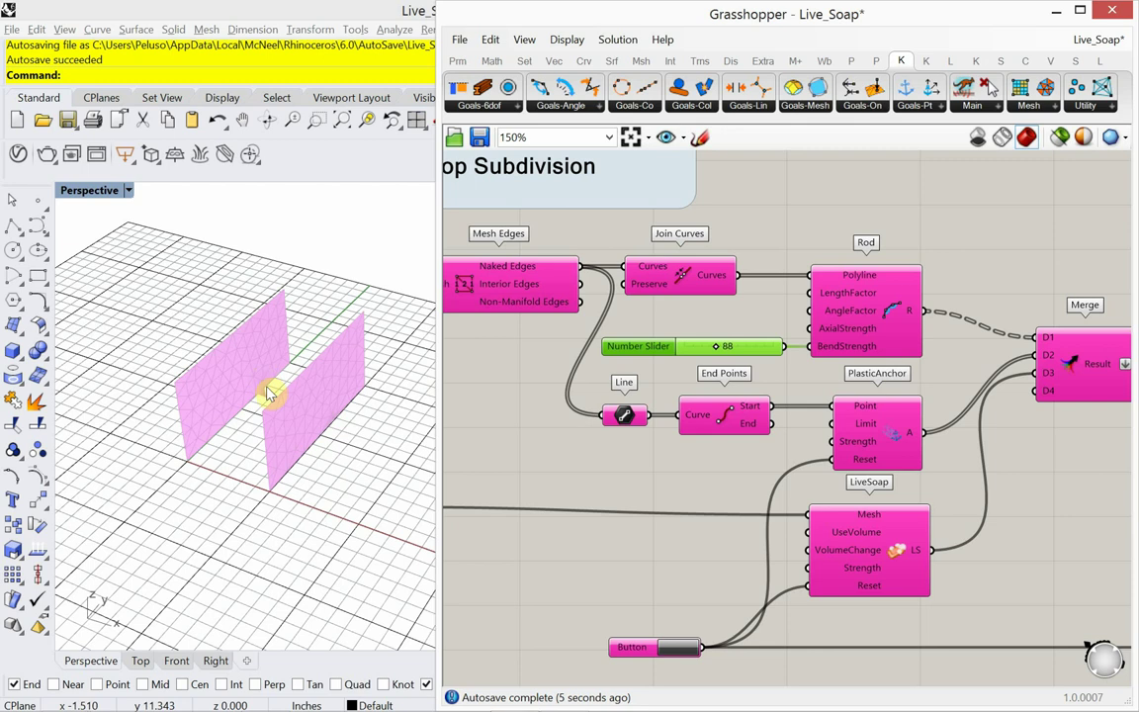
pyautogui.click(680, 649)
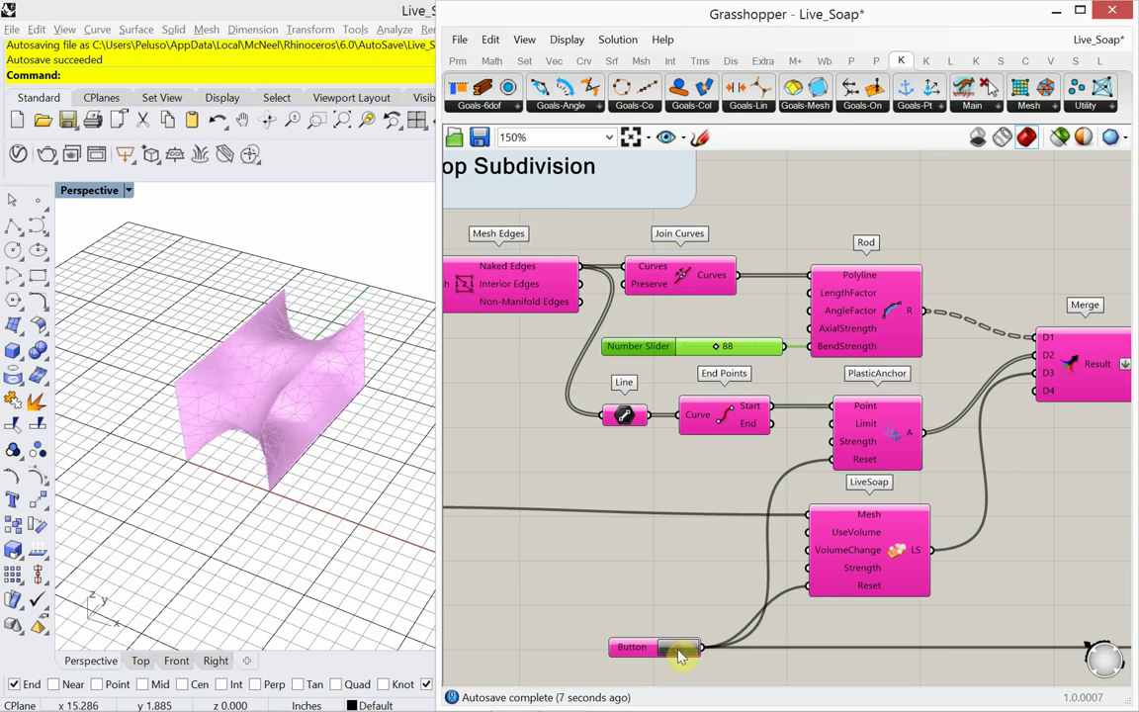
pyautogui.click(680, 650)
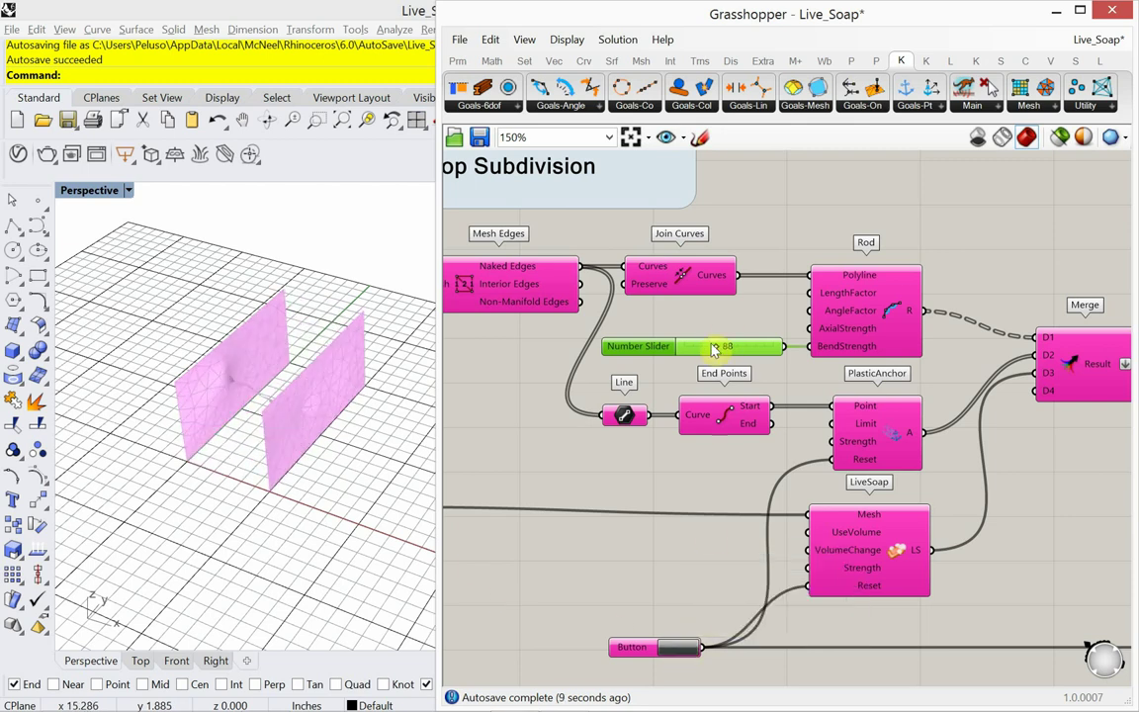
pyautogui.moveTo(718, 353); pyautogui.dragTo(746, 348)
pyautogui.click(676, 648)
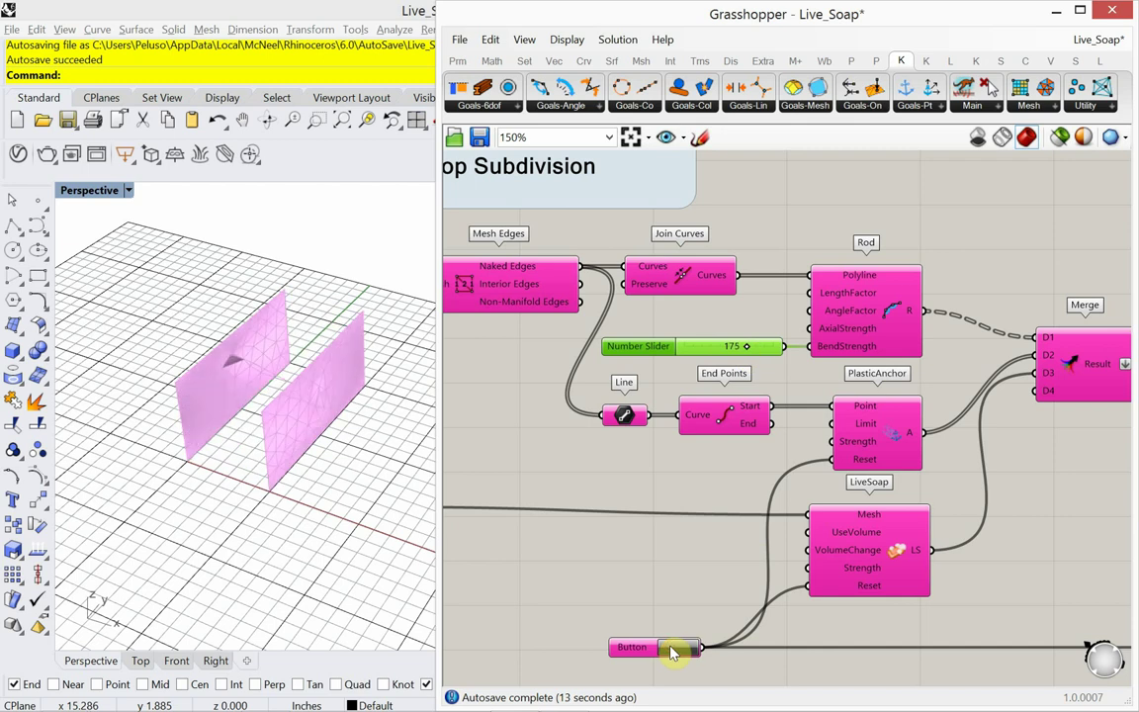
pyautogui.moveTo(738, 353); pyautogui.dragTo(796, 358)
pyautogui.click(678, 647)
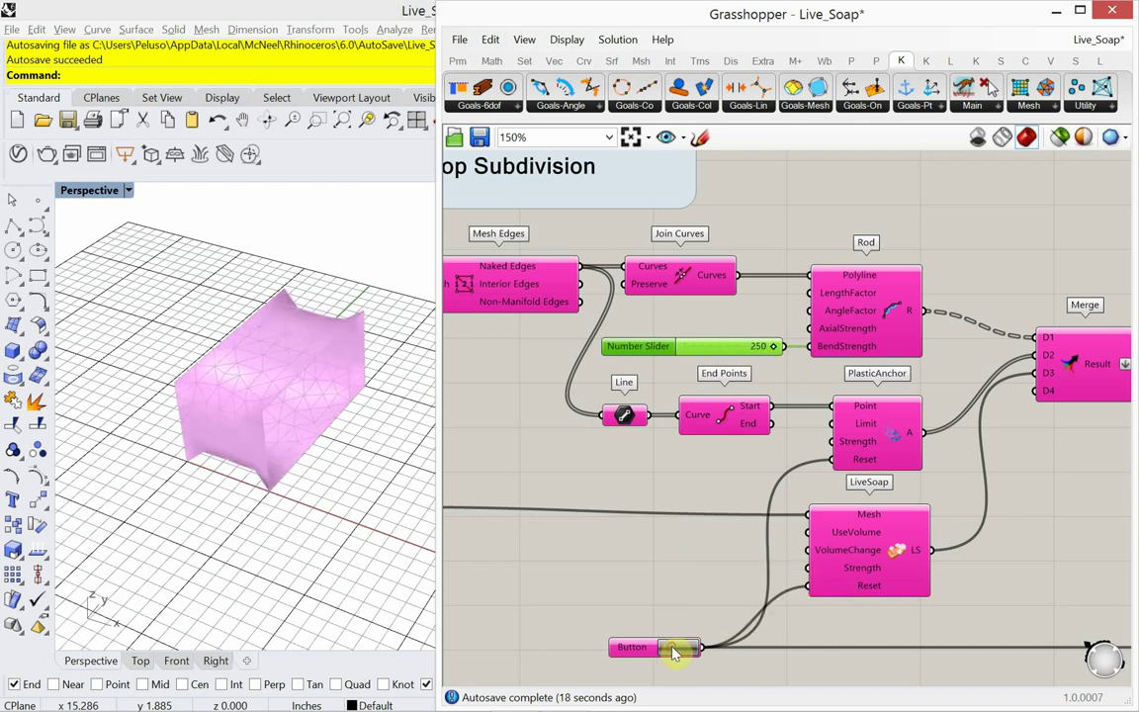
pyautogui.click(677, 650)
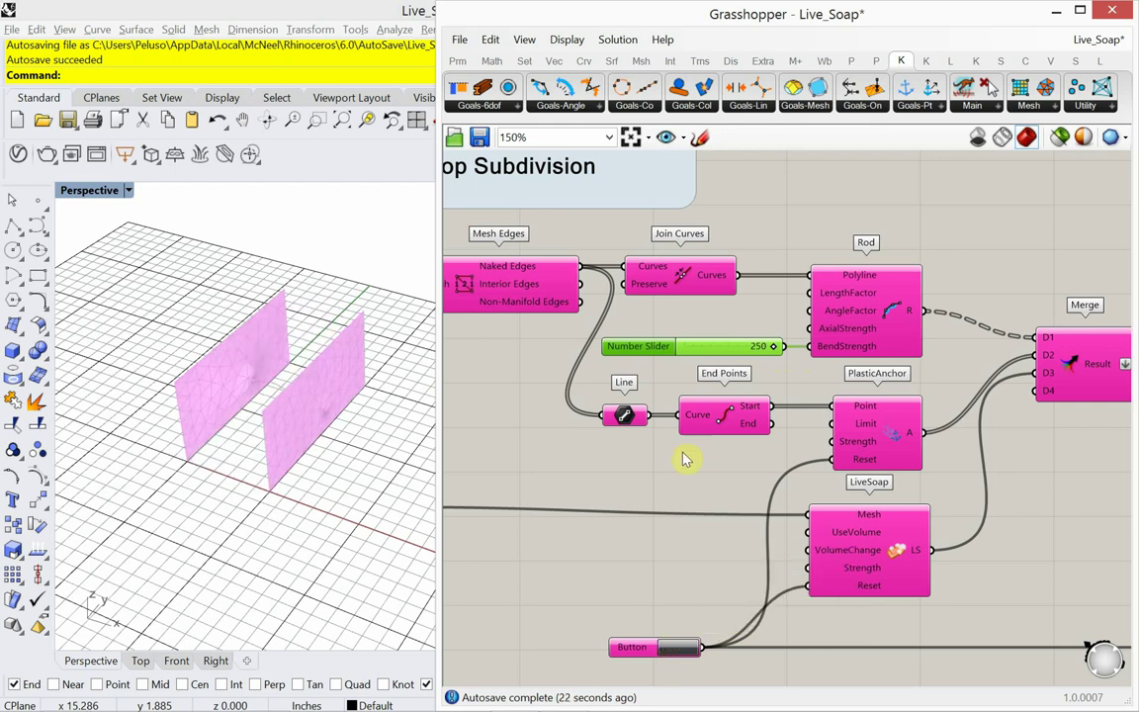
# Step: Create a number slider set to 1000, wire it to Rod's BendStrength, and restart the simulation
pyautogui.doubleClick(601, 477)
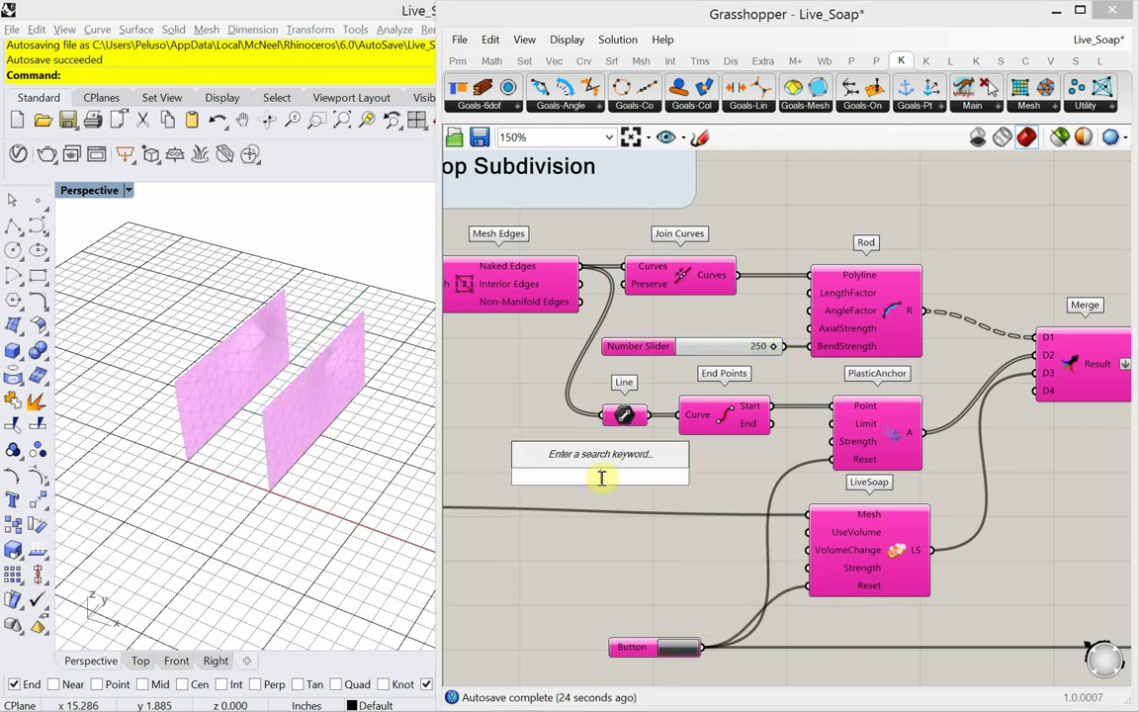
pyautogui.write('100')
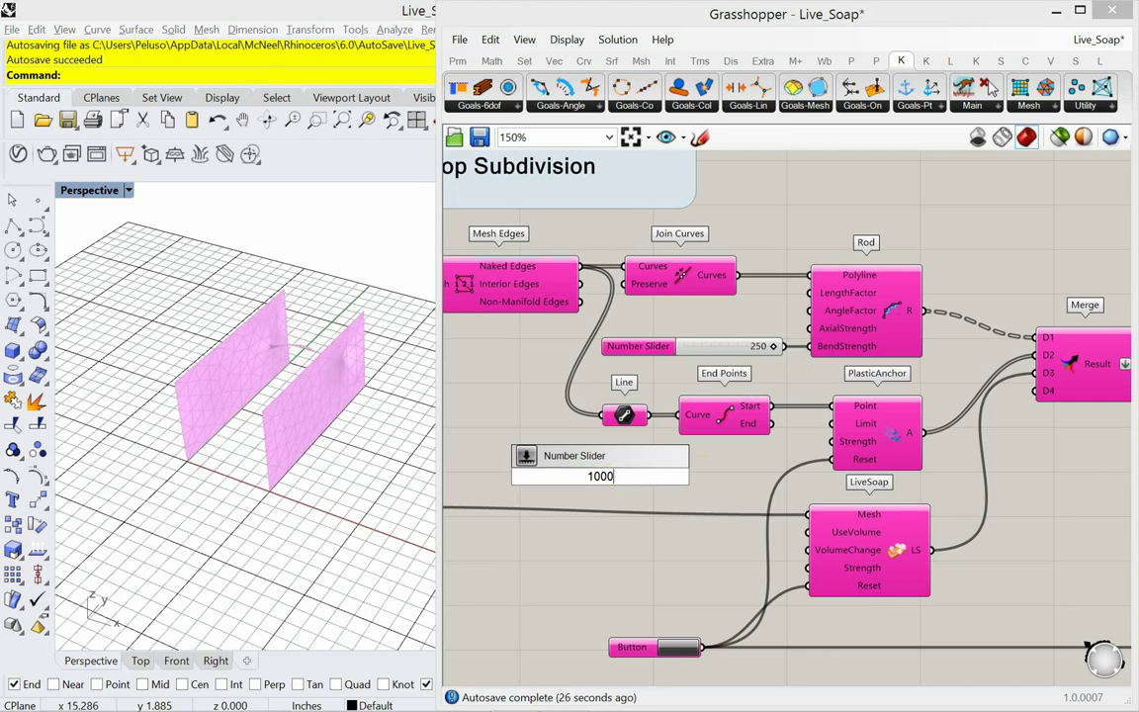
pyautogui.write('0')
pyautogui.press('Return')
pyautogui.moveTo(681, 476); pyautogui.dragTo(807, 350)
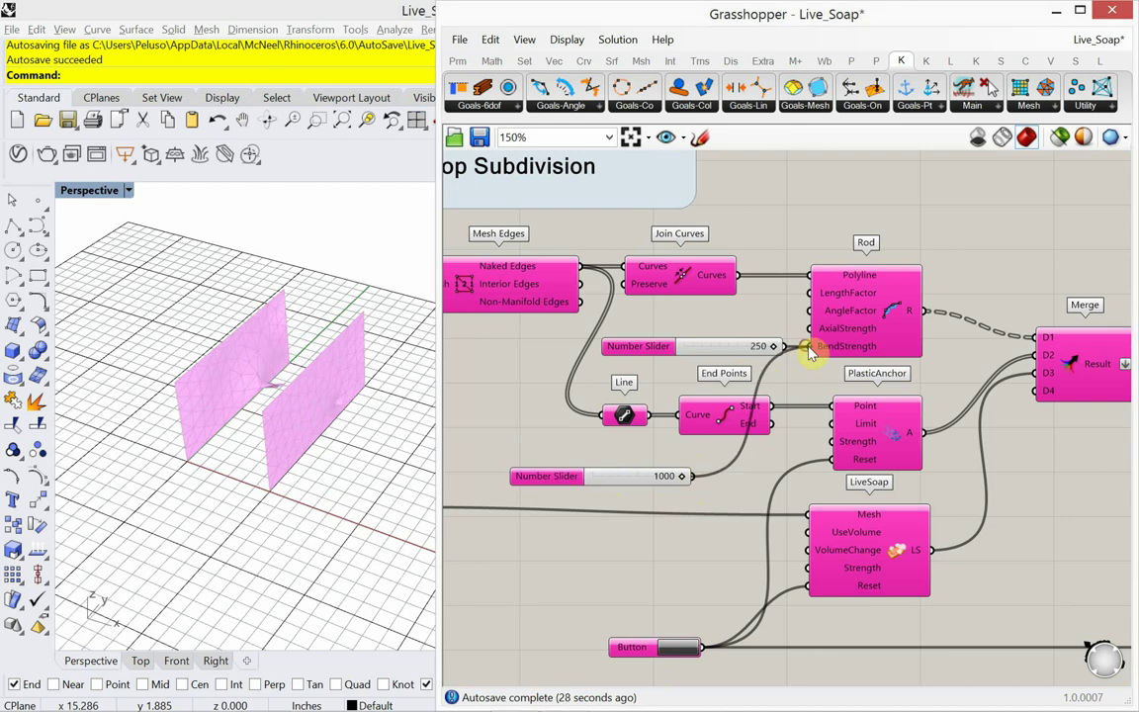
pyautogui.click(680, 646)
pyautogui.click(685, 645)
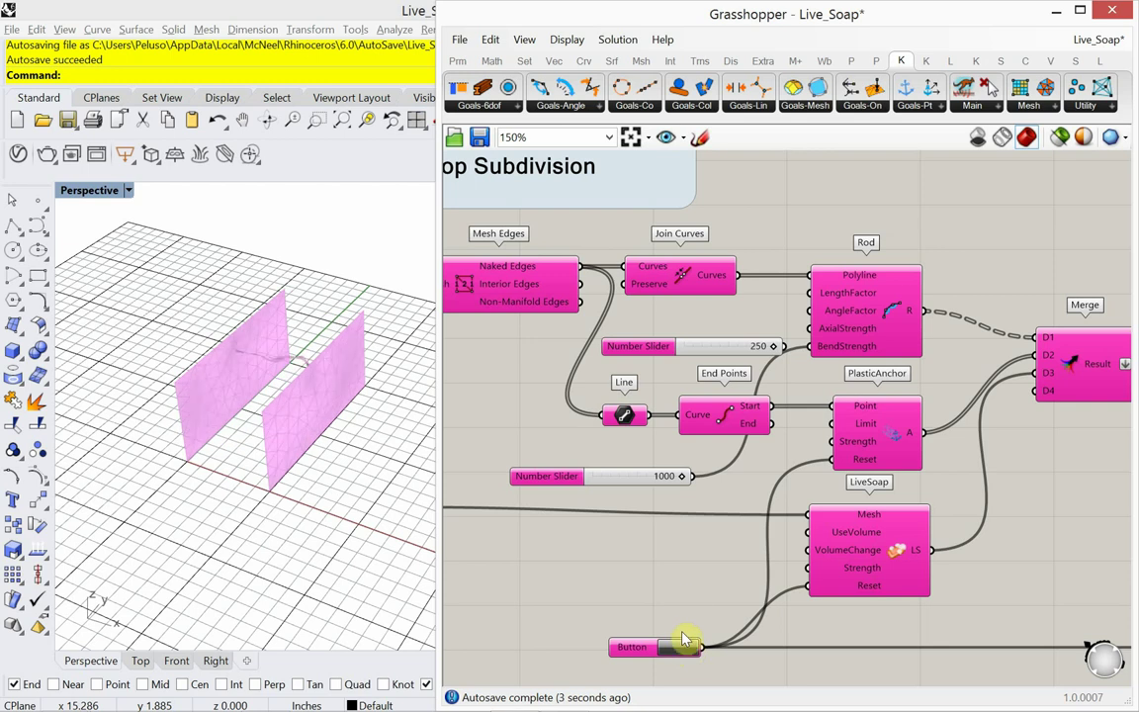
# Step: Delete the old 250 slider and line the 1000 slider up with BendStrength
pyautogui.moveTo(625, 483); pyautogui.dragTo(676, 369)
pyautogui.click(698, 348)
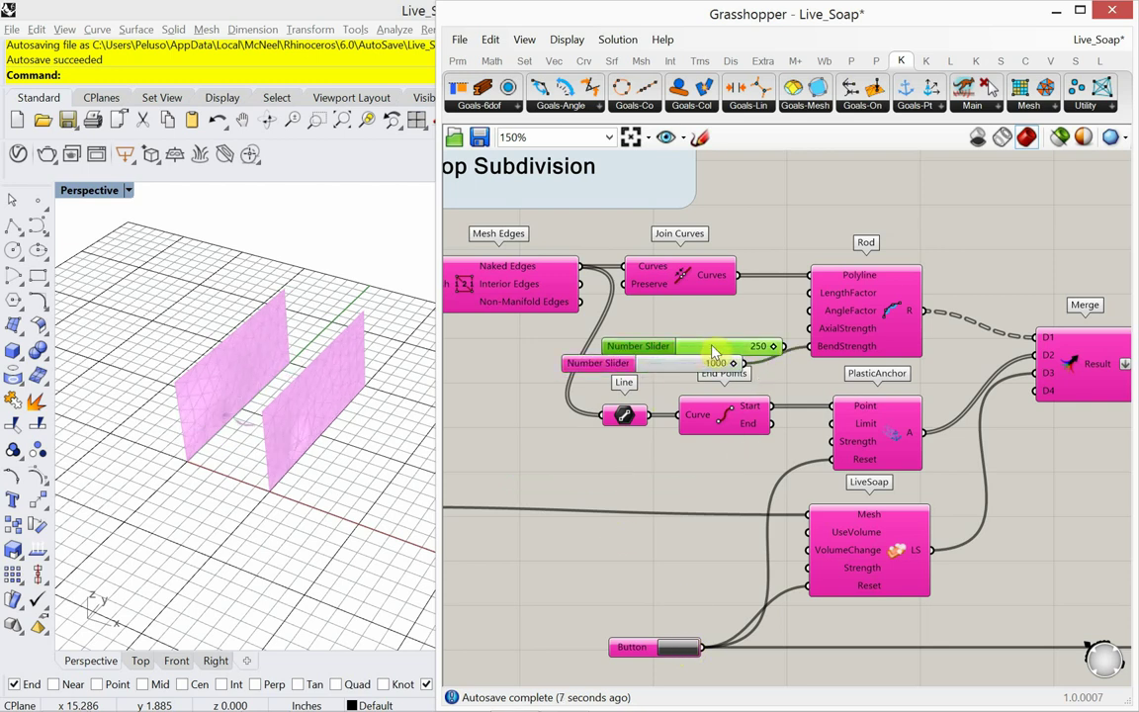
pyautogui.press('Delete')
pyautogui.moveTo(684, 364); pyautogui.dragTo(719, 352)
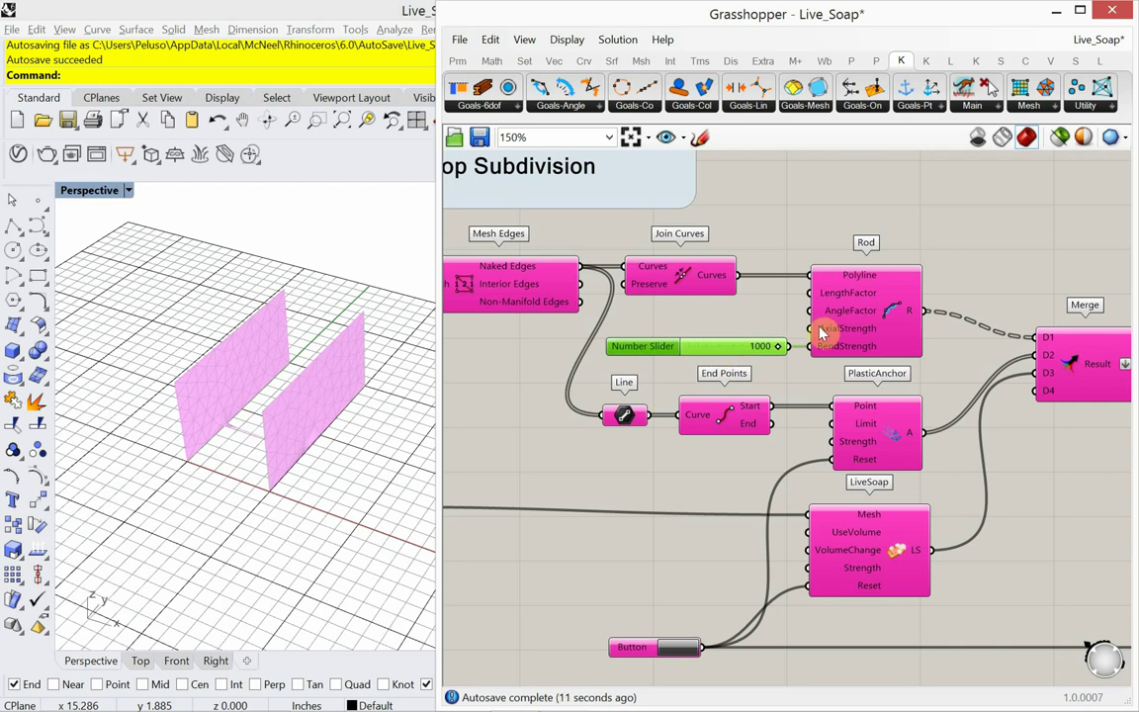
pyautogui.moveTo(833, 337)
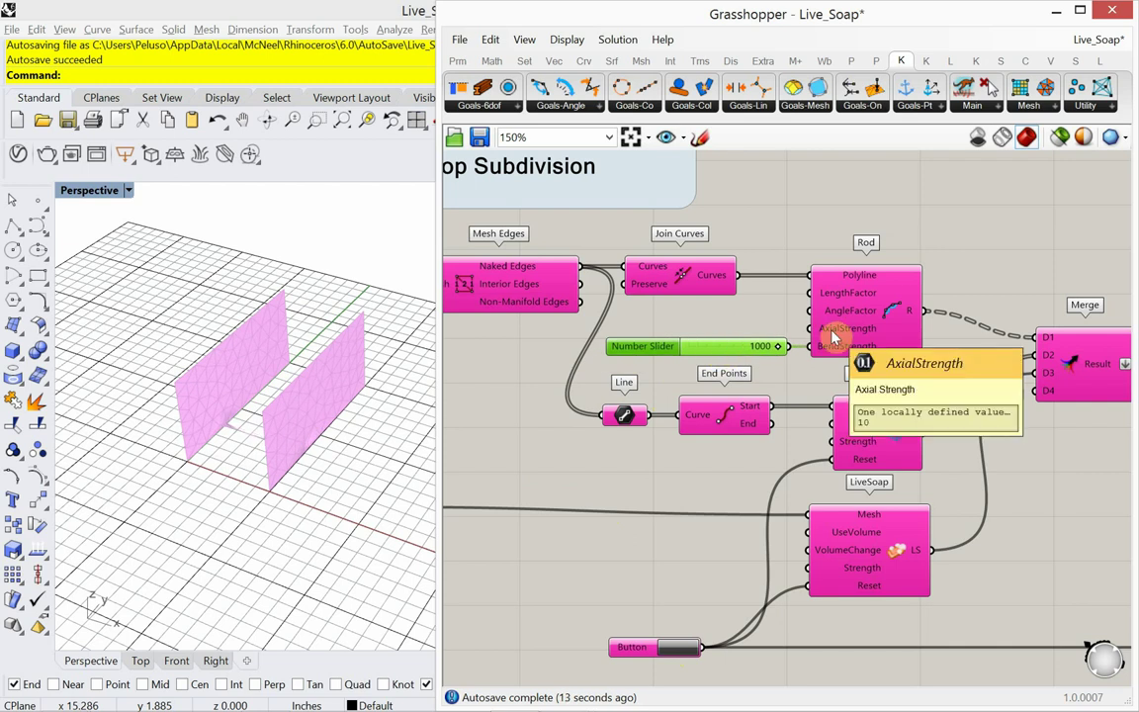
pyautogui.moveTo(837, 312)
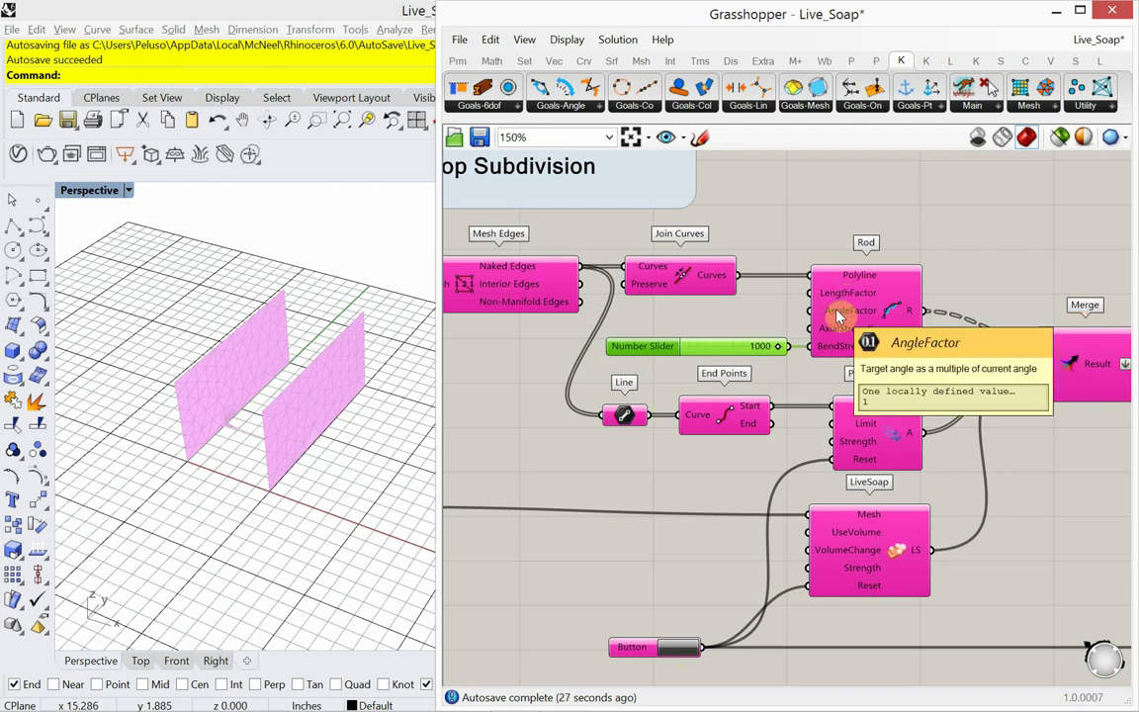
# Step: Create a 0<1.000 number slider and wire it into the Rod goal
pyautogui.doubleClick(656, 318)
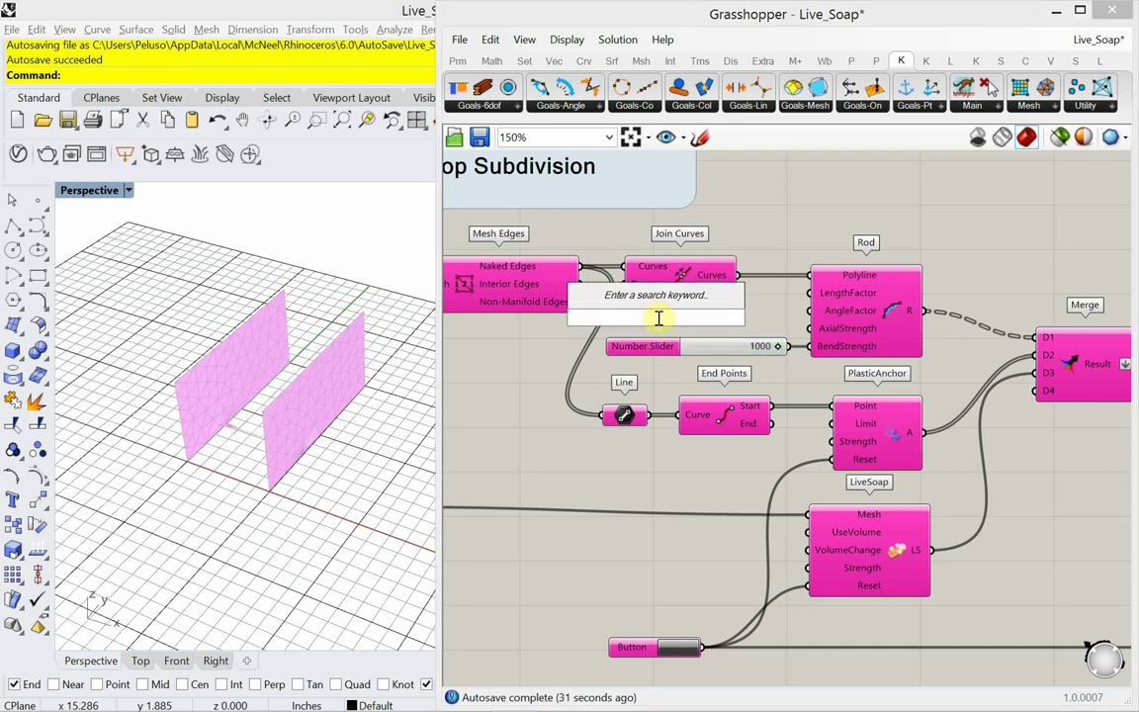
pyautogui.write('0<')
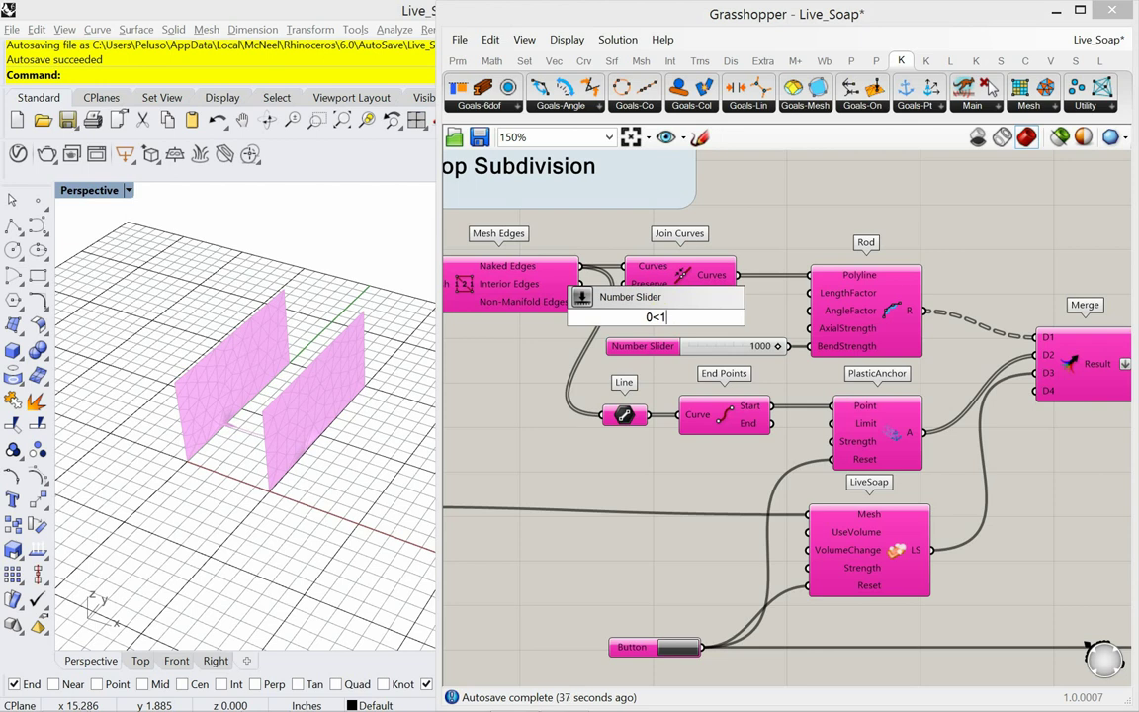
pyautogui.write('1.000')
pyautogui.press('Return')
pyautogui.moveTo(749, 318); pyautogui.dragTo(810, 327)
pyautogui.moveTo(725, 331); pyautogui.dragTo(771, 334)
# Step: Set the new slider to 0.287 and lower BendStrength from 1000 to 27, restarting the simulation each time
pyautogui.click(689, 642)
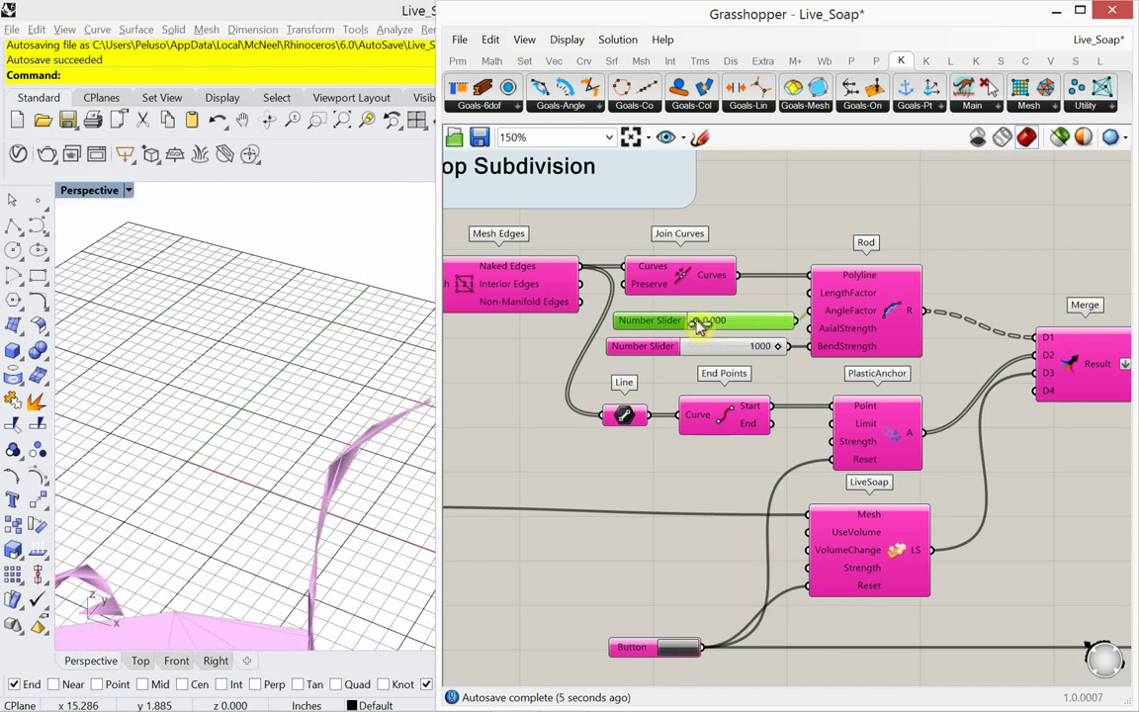
pyautogui.moveTo(778, 346); pyautogui.dragTo(700, 356)
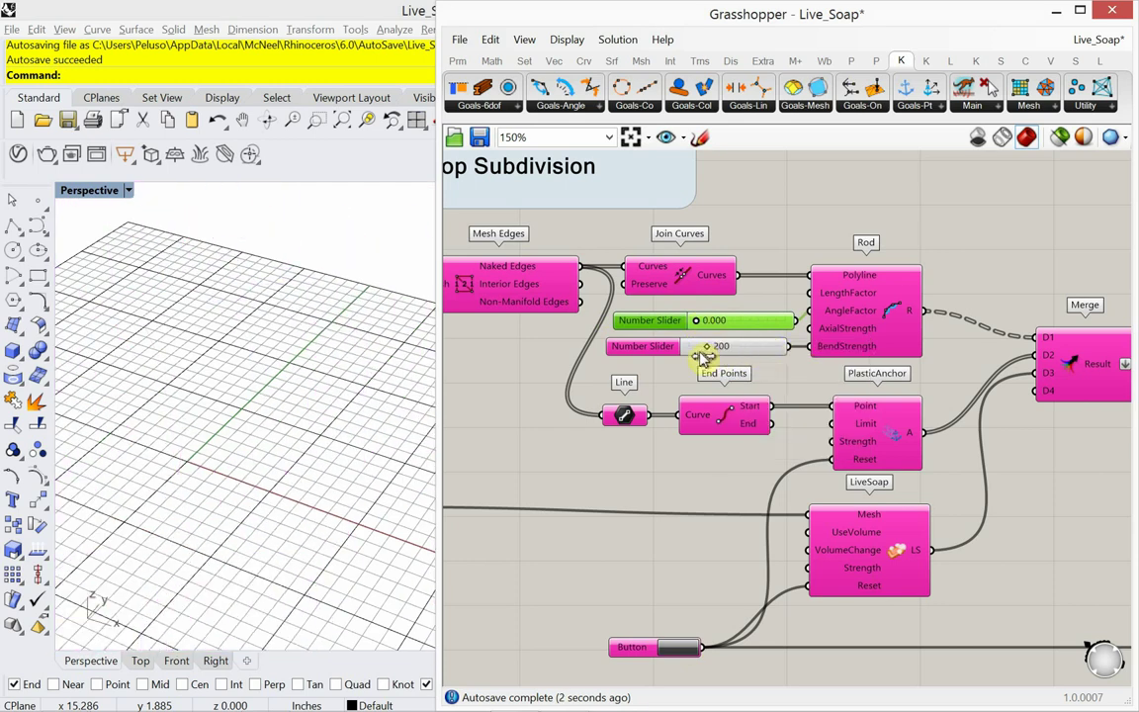
pyautogui.click(676, 647)
pyautogui.click(675, 648)
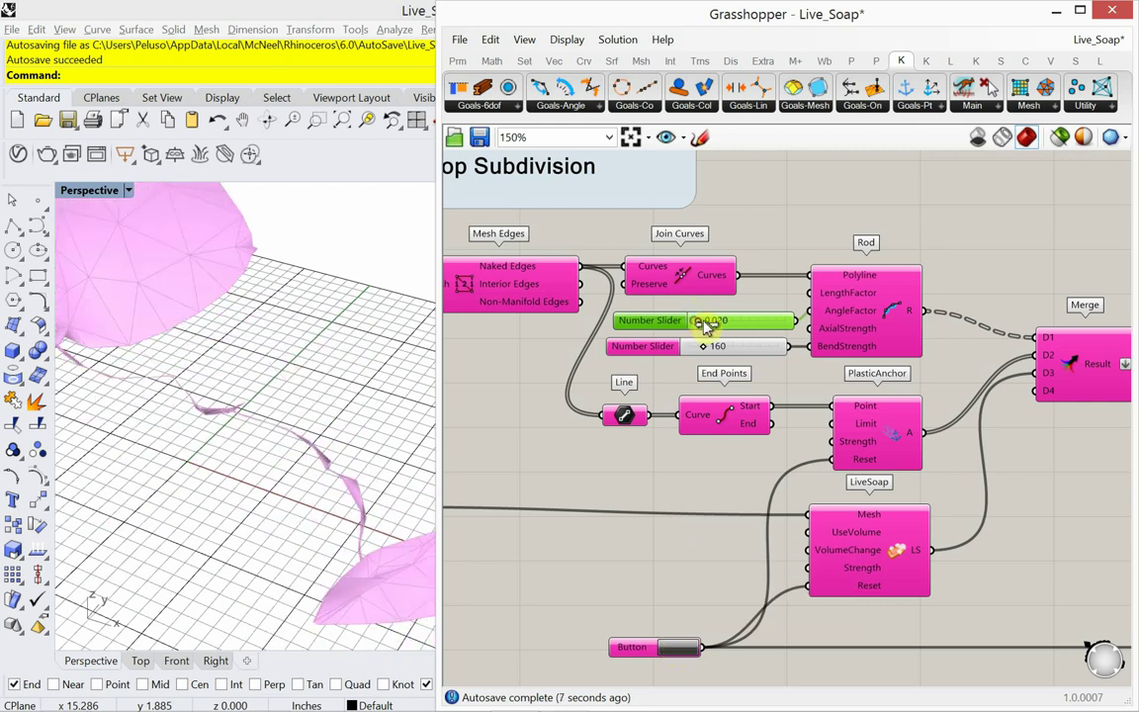
pyautogui.moveTo(695, 322); pyautogui.dragTo(721, 324)
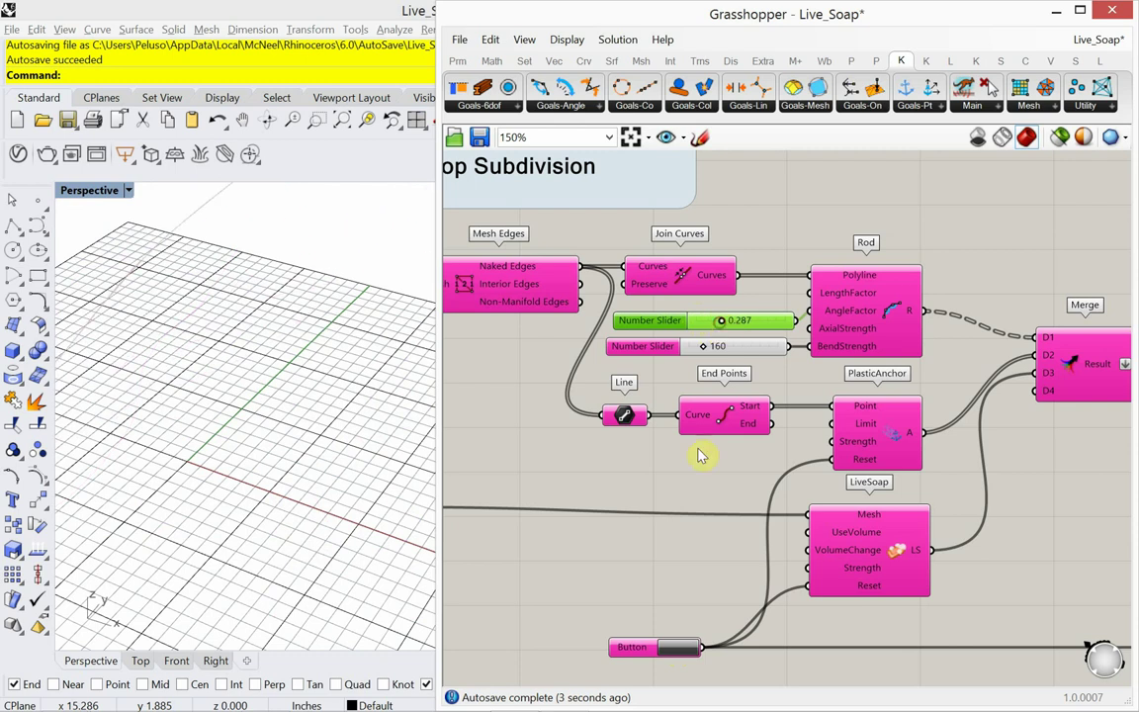
pyautogui.click(680, 649)
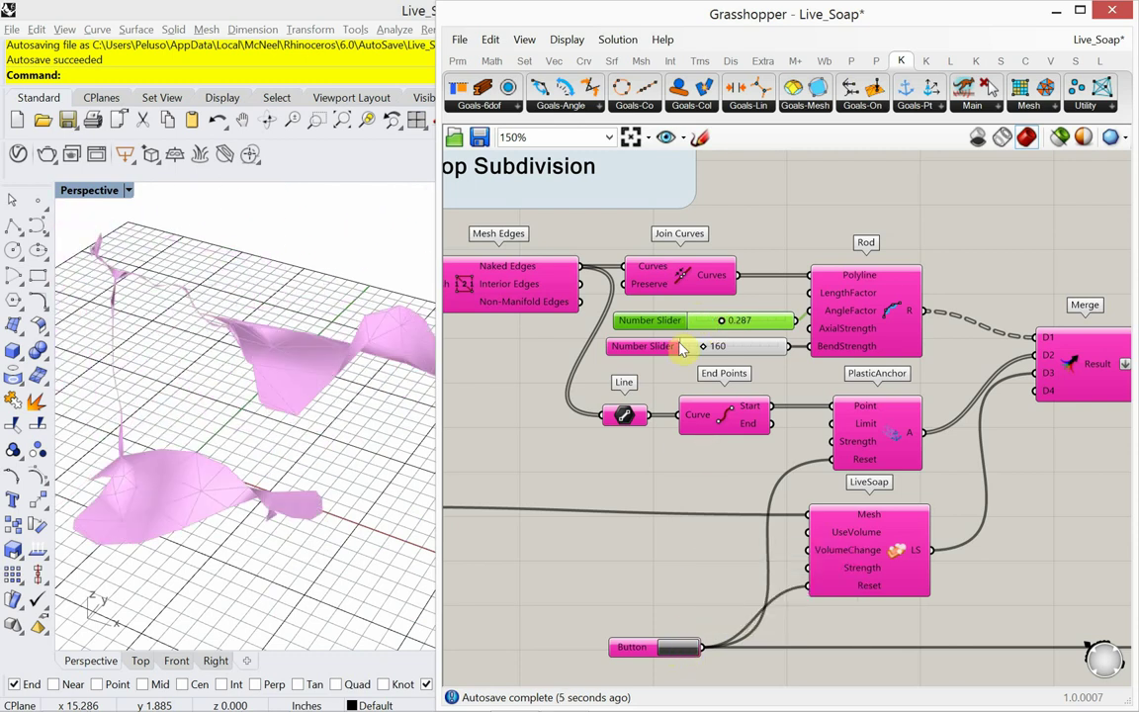
pyautogui.moveTo(704, 351); pyautogui.dragTo(689, 325)
pyautogui.click(680, 651)
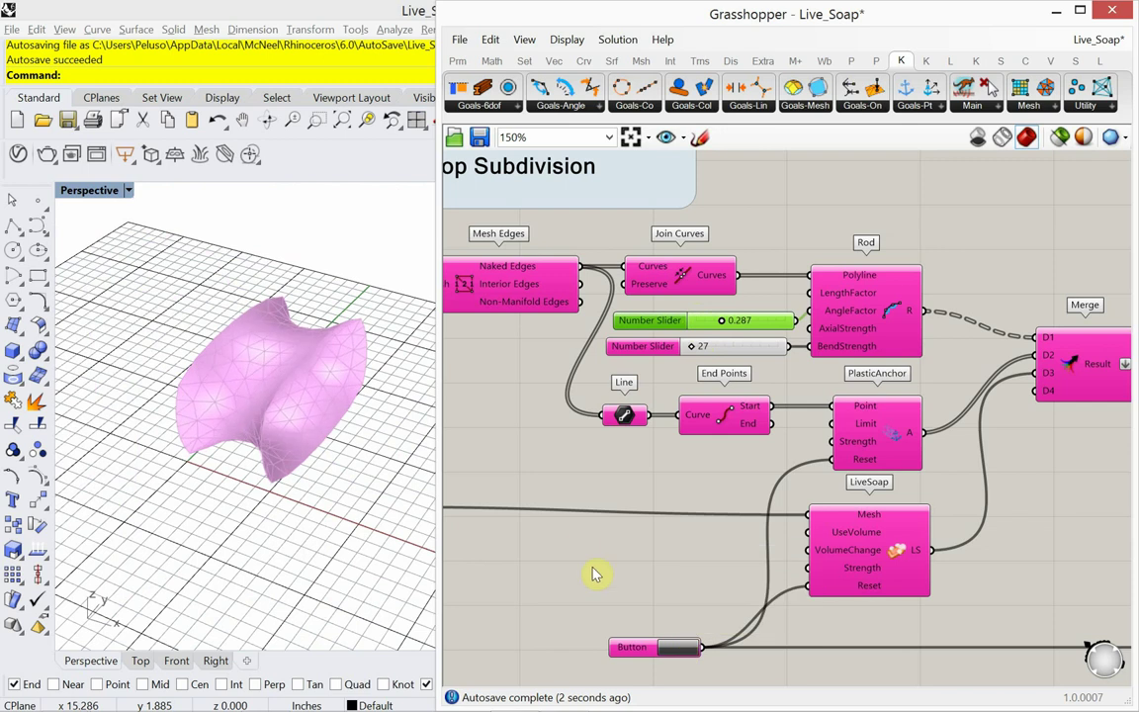
# Step: Orbit the Perspective view around the saddle film and nudge the 0.287 slider level with its Rod input
pyautogui.moveTo(216, 466); pyautogui.dragTo(247, 432, button='right')
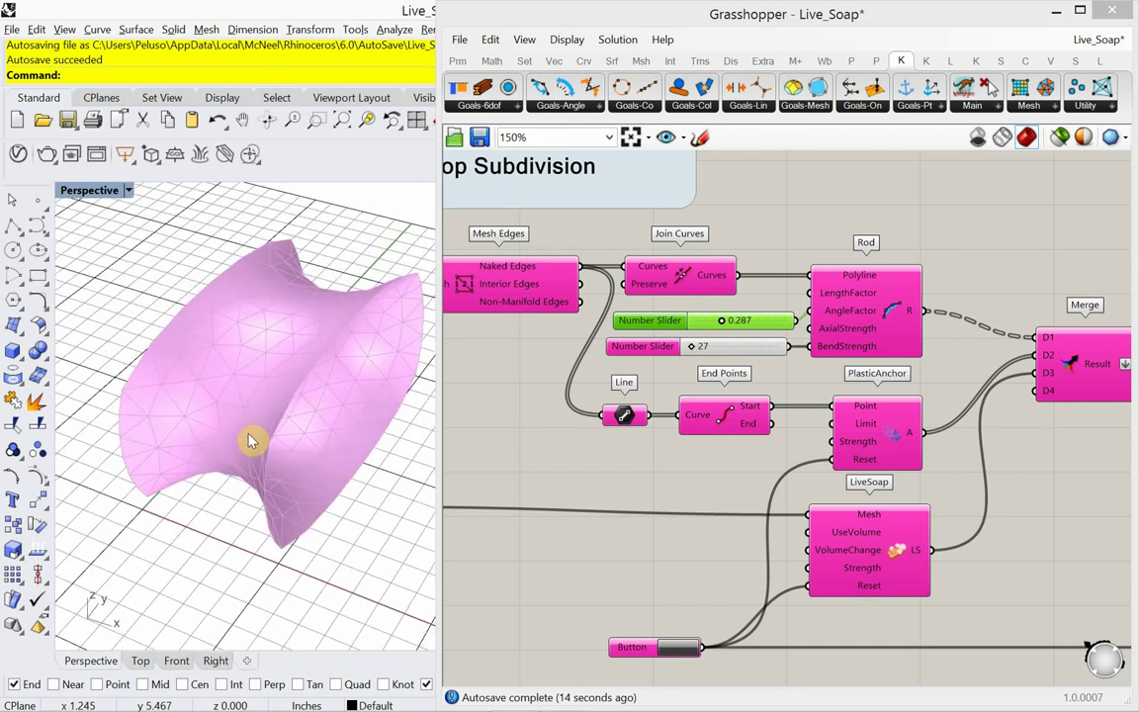
pyautogui.moveTo(244, 455); pyautogui.dragTo(264, 504, button='right')
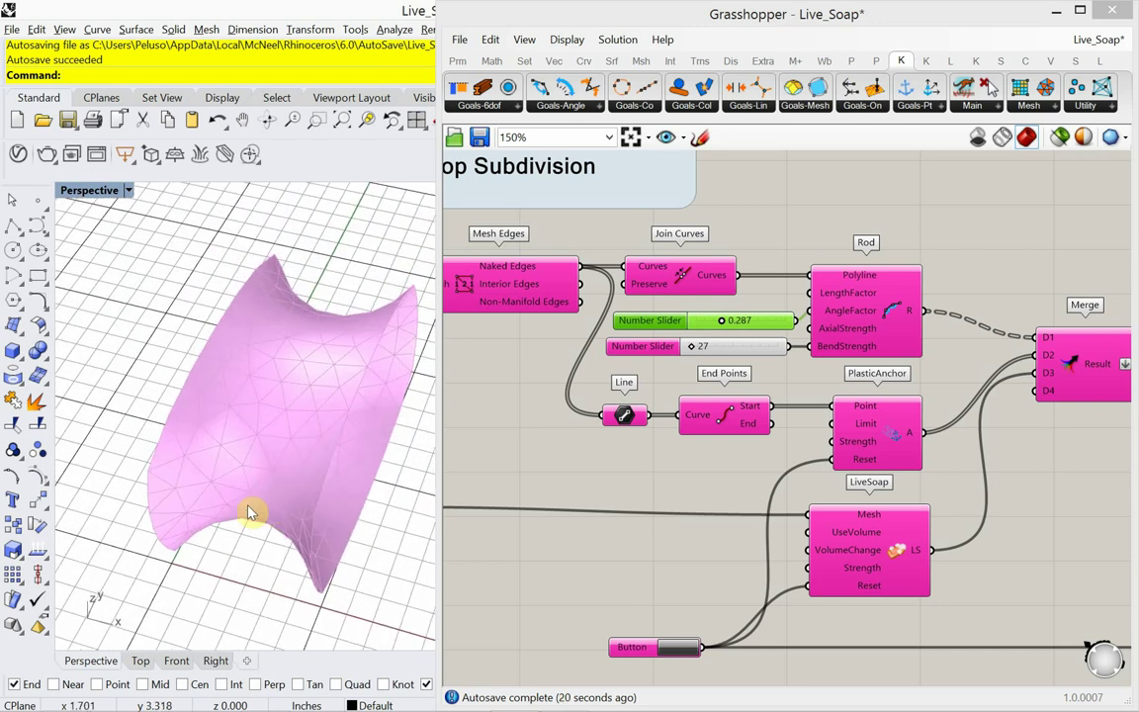
pyautogui.moveTo(272, 486); pyautogui.dragTo(280, 521, button='right')
pyautogui.moveTo(554, 412); pyautogui.dragTo(565, 407, button='right')
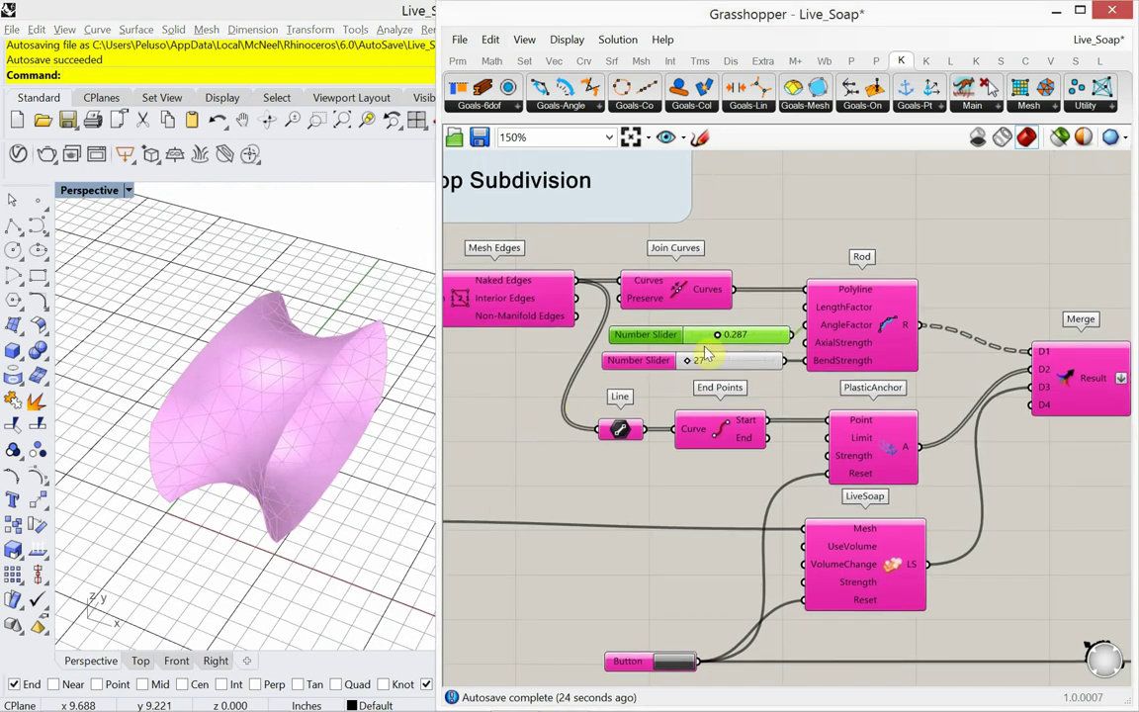
pyautogui.scroll(1, 705, 354)
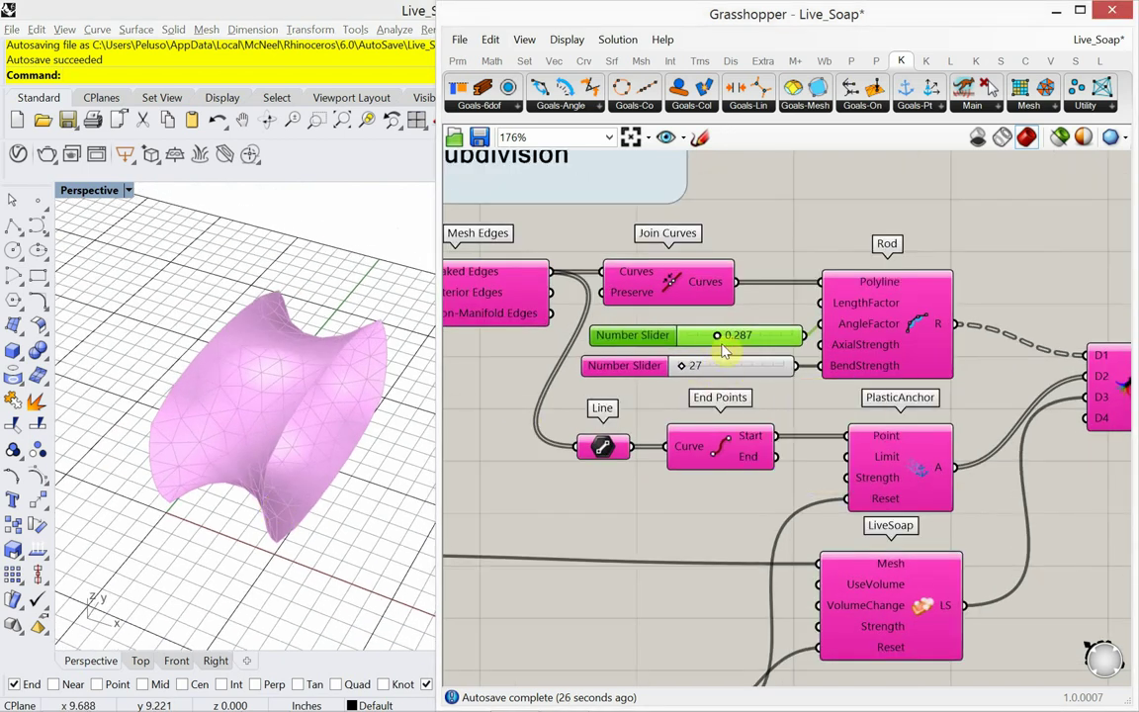
pyautogui.moveTo(708, 341); pyautogui.dragTo(706, 332)
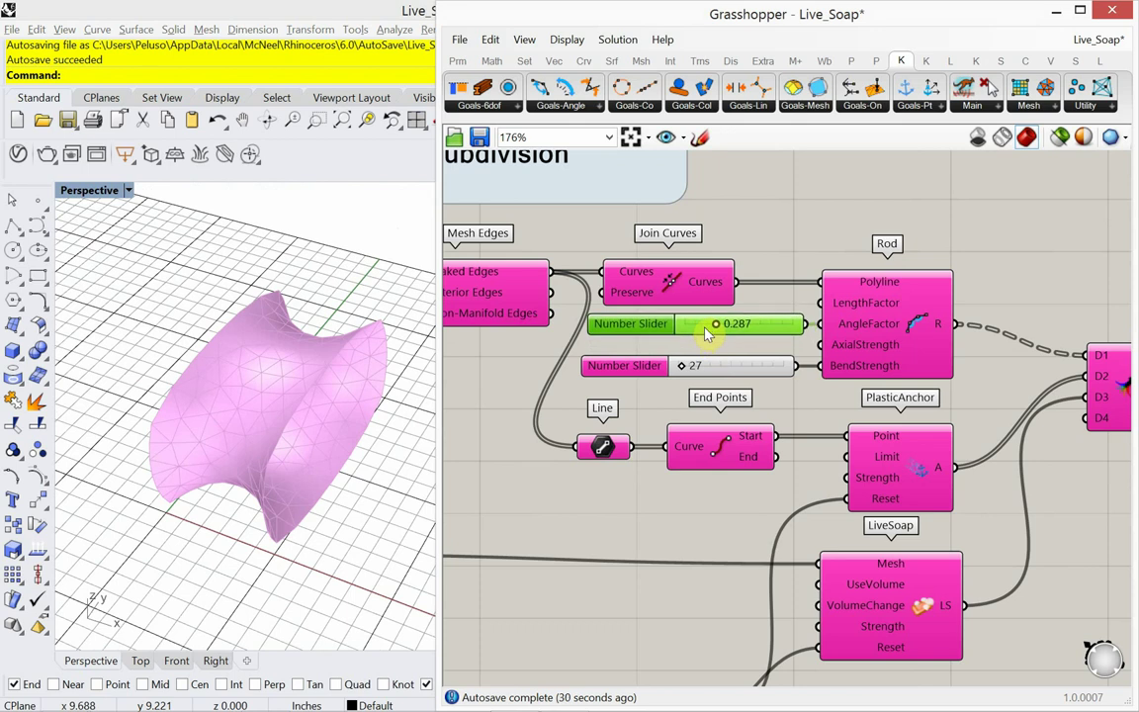
pyautogui.moveTo(267, 538)
pyautogui.mouseDown()
pyautogui.moveTo(293, 478)
pyautogui.moveTo(276, 516)
pyautogui.mouseUp()
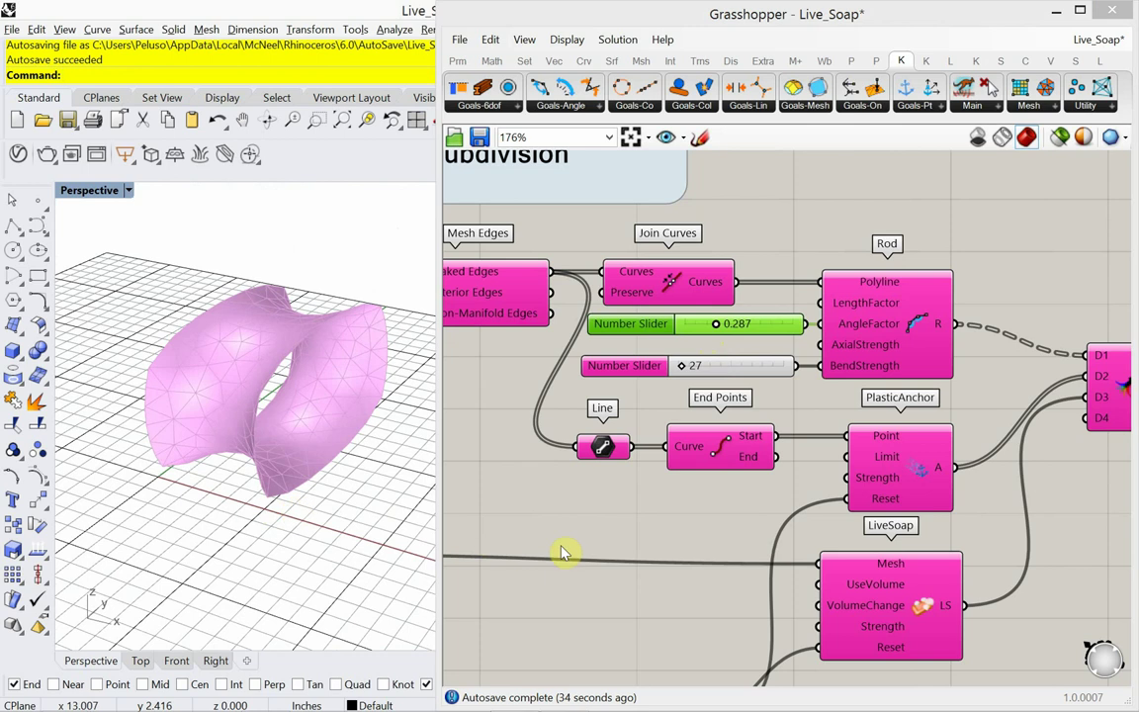
pyautogui.scroll(-3, 584, 488)
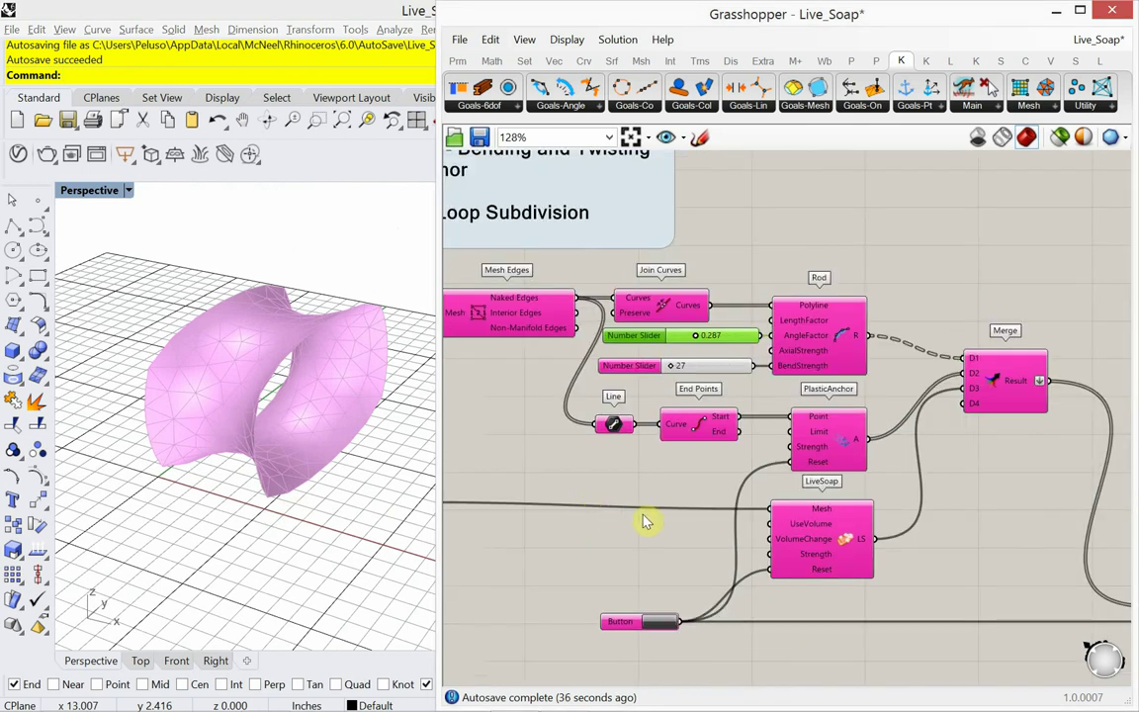
# Step: Pan to the covered-topics note, pull the soap film with Grab, and zoom the canvas back to 128%
pyautogui.moveTo(568, 487); pyautogui.dragTo(704, 564, button='right')
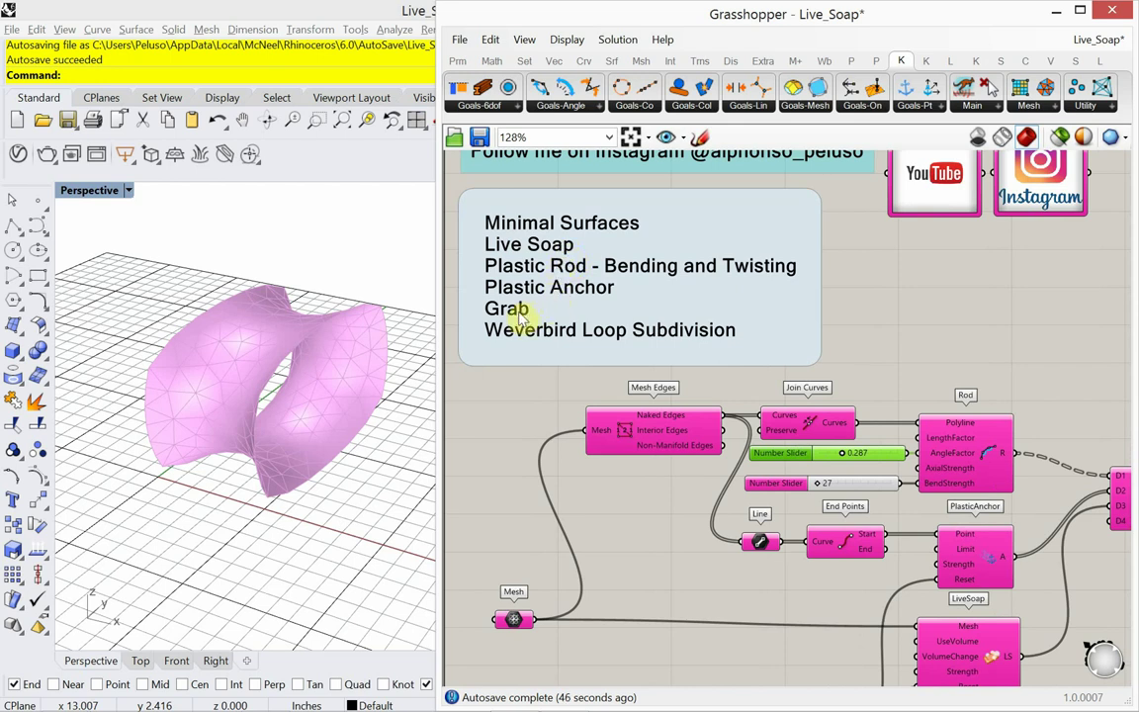
pyautogui.moveTo(325, 364)
pyautogui.mouseDown()
pyautogui.moveTo(257, 415)
pyautogui.moveTo(262, 429)
pyautogui.moveTo(257, 407)
pyautogui.mouseUp()
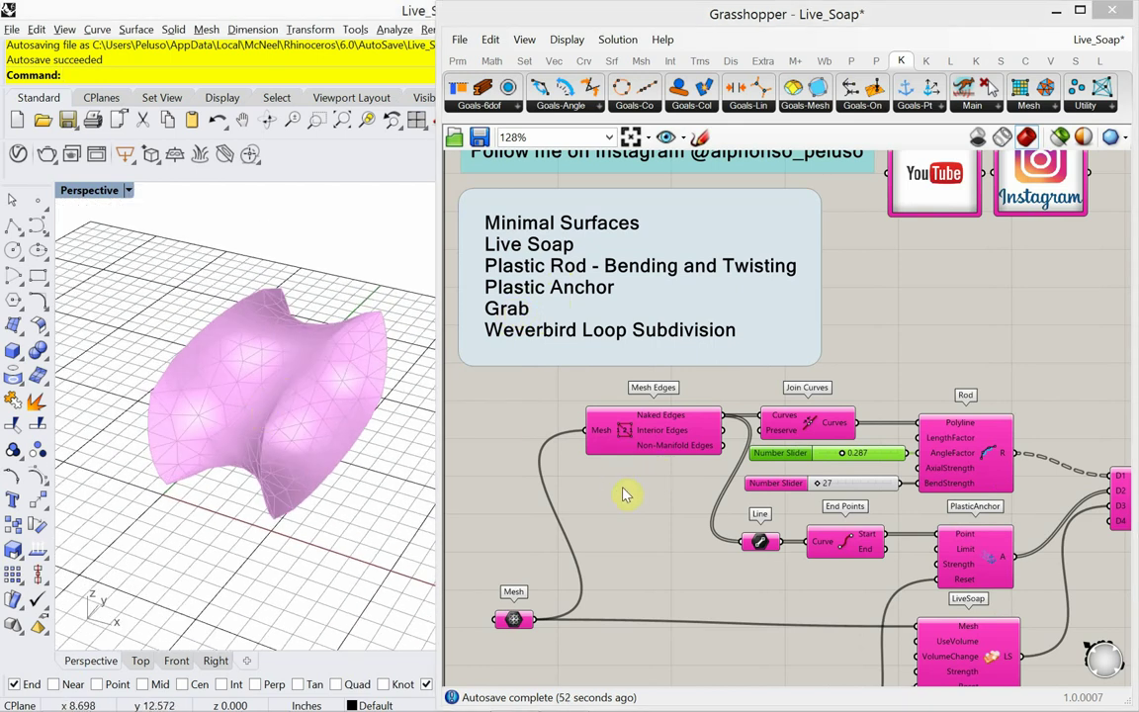
pyautogui.moveTo(624, 494); pyautogui.dragTo(592, 445, button='right')
pyautogui.scroll(-3, 592, 445)
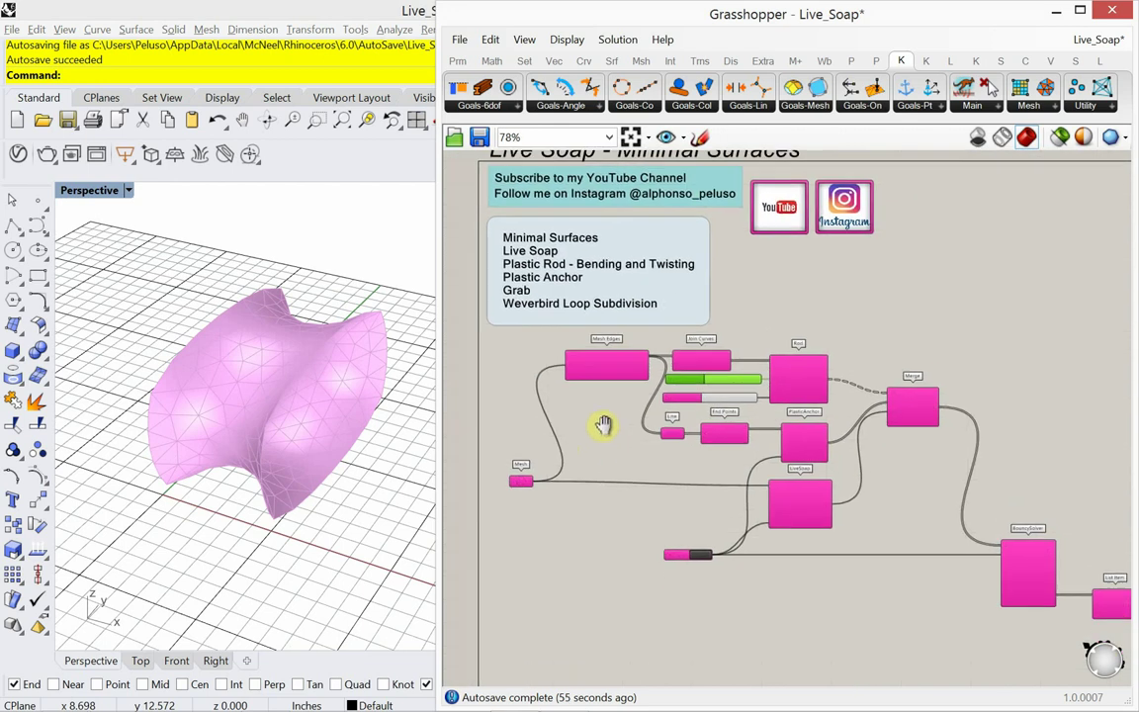
pyautogui.scroll(1, 547, 362)
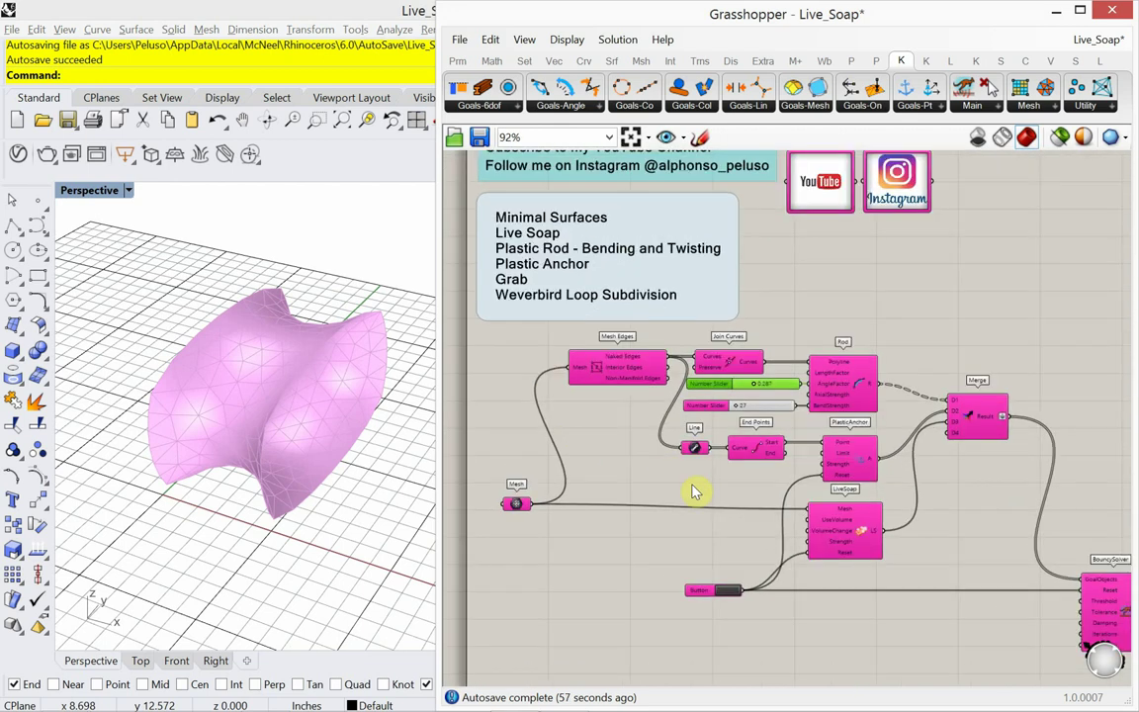
pyautogui.scroll(2, 536, 302)
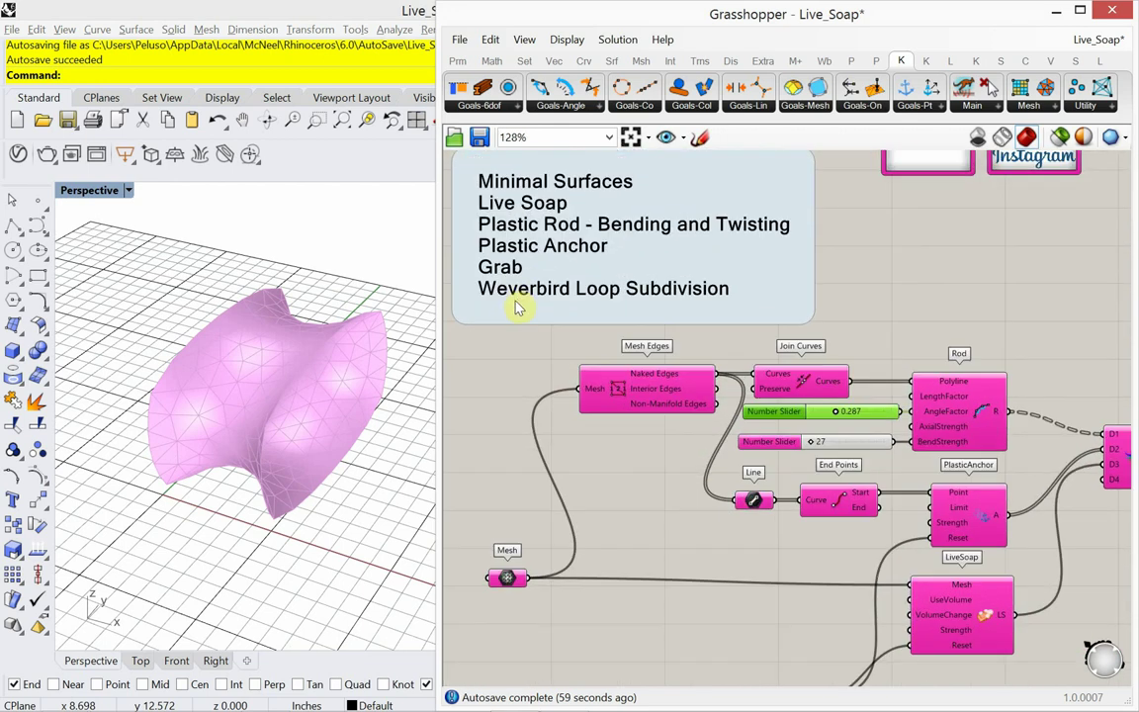
# Step: Open the topics note's Scribble Properties and close them with OK unchanged
pyautogui.doubleClick(520, 296)
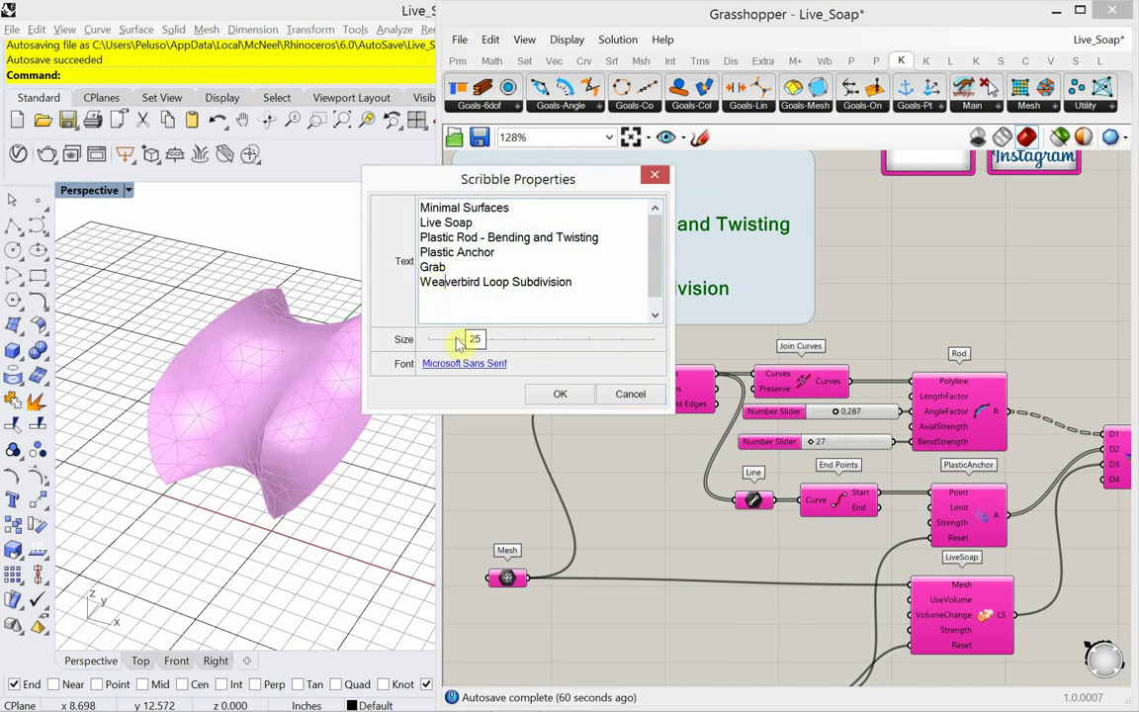
pyautogui.click(560, 393)
pyautogui.moveTo(577, 481); pyautogui.dragTo(565, 468, button='right')
pyautogui.scroll(-3, 569, 473)
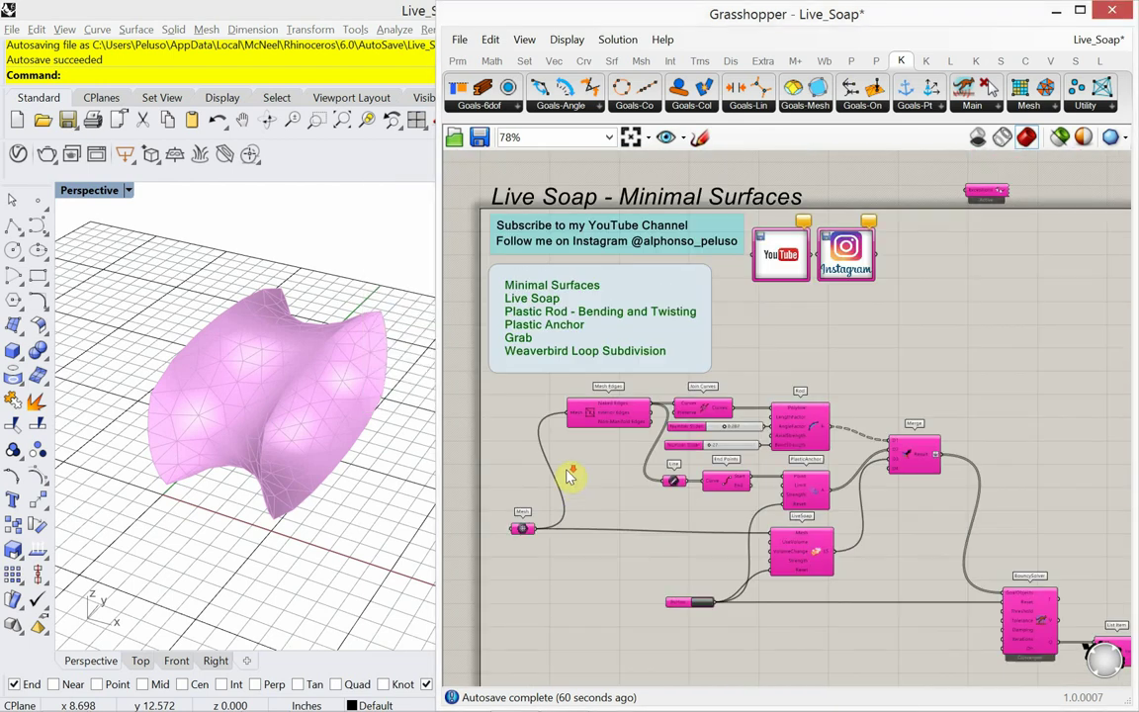
pyautogui.scroll(3, 755, 550)
# Step: Save the Live_Soap definition with File > Save Document
pyautogui.moveTo(754, 550); pyautogui.dragTo(683, 495, button='right')
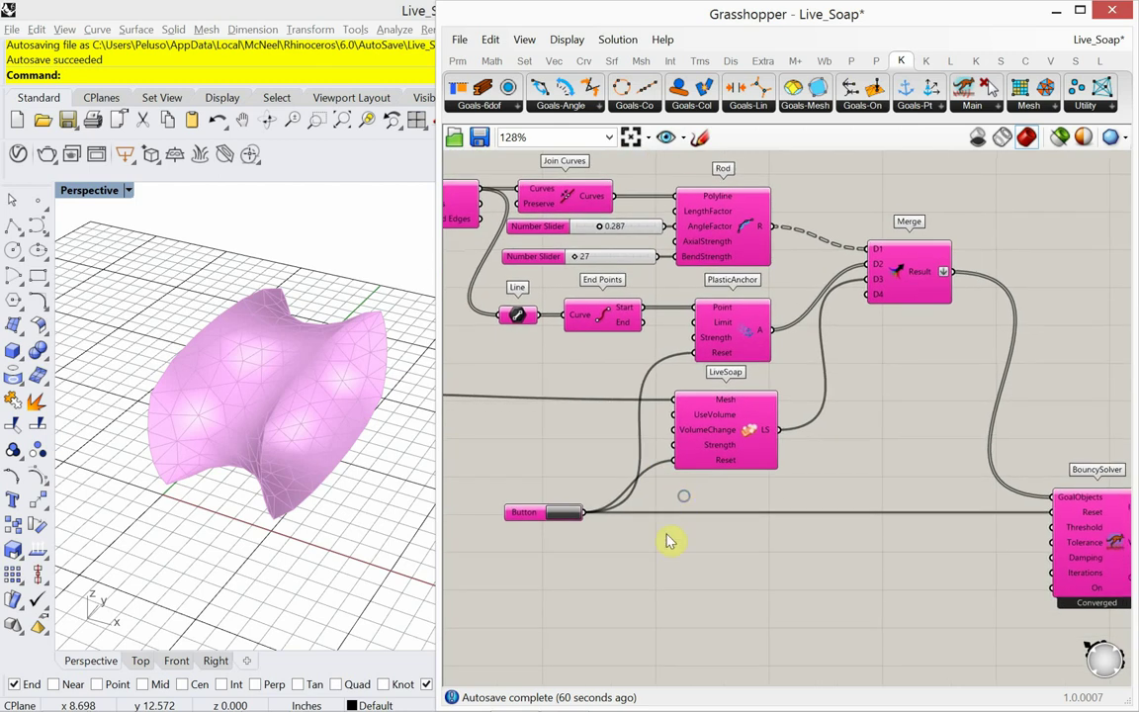
pyautogui.click(456, 44)
pyautogui.click(443, 122)
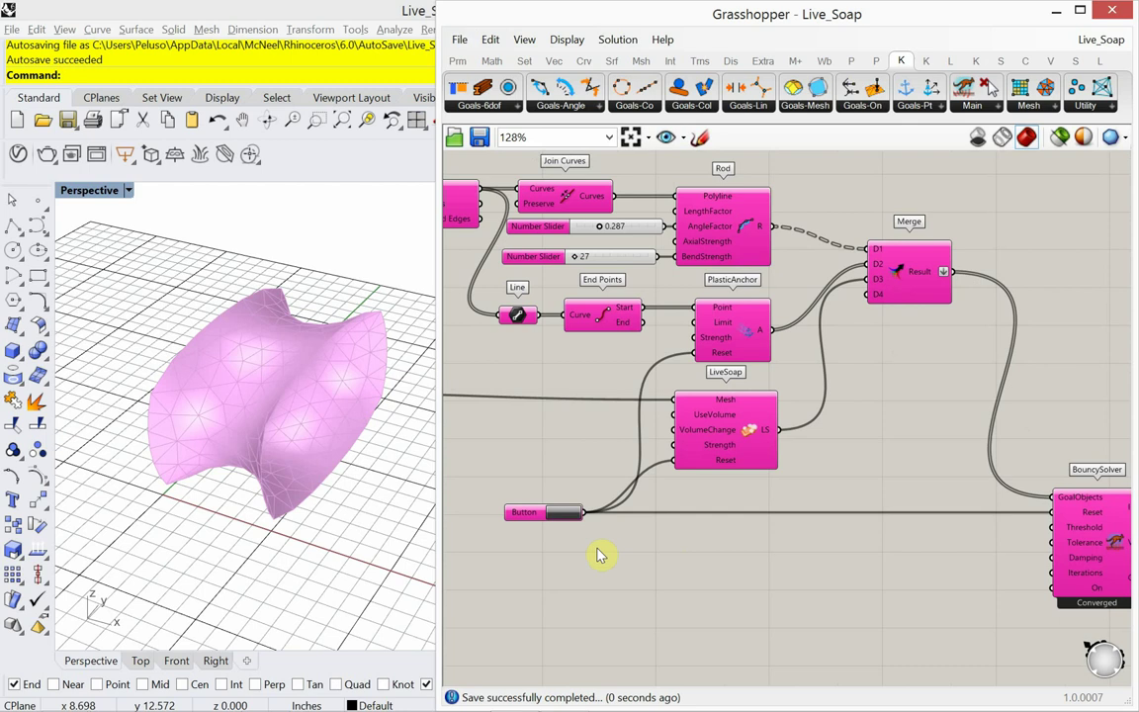
# Step: Place a Grab goal from the Kangaroo Main dropdown onto the canvas
pyautogui.doubleClick(691, 603)
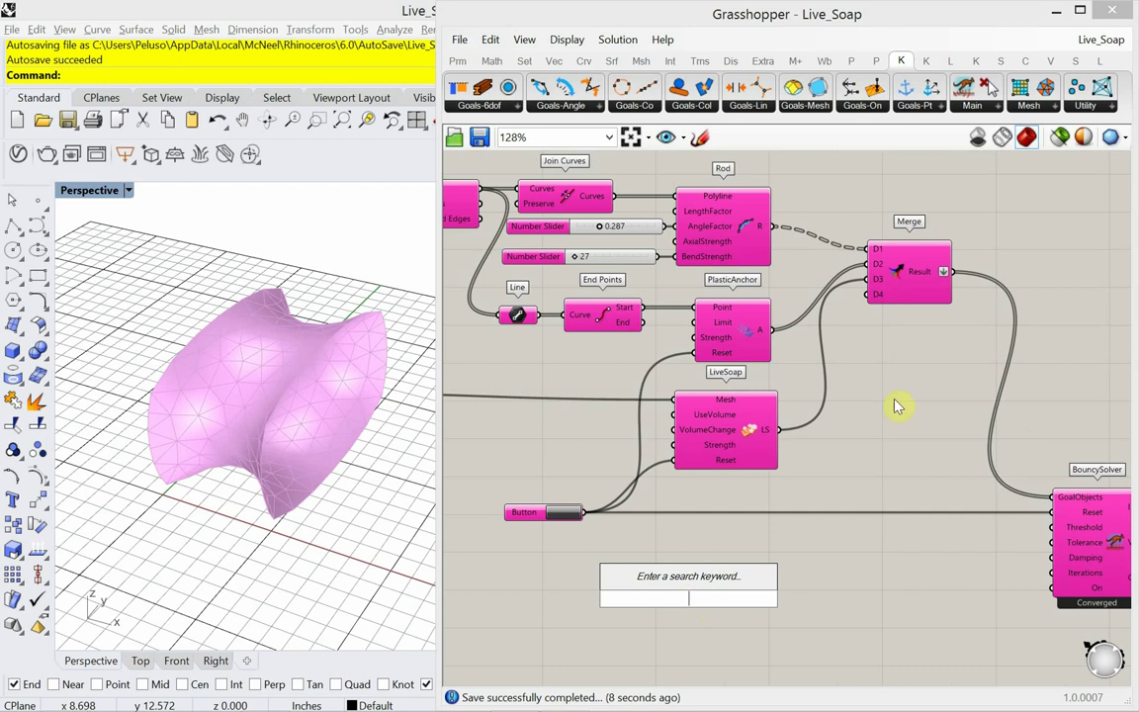
pyautogui.click(973, 109)
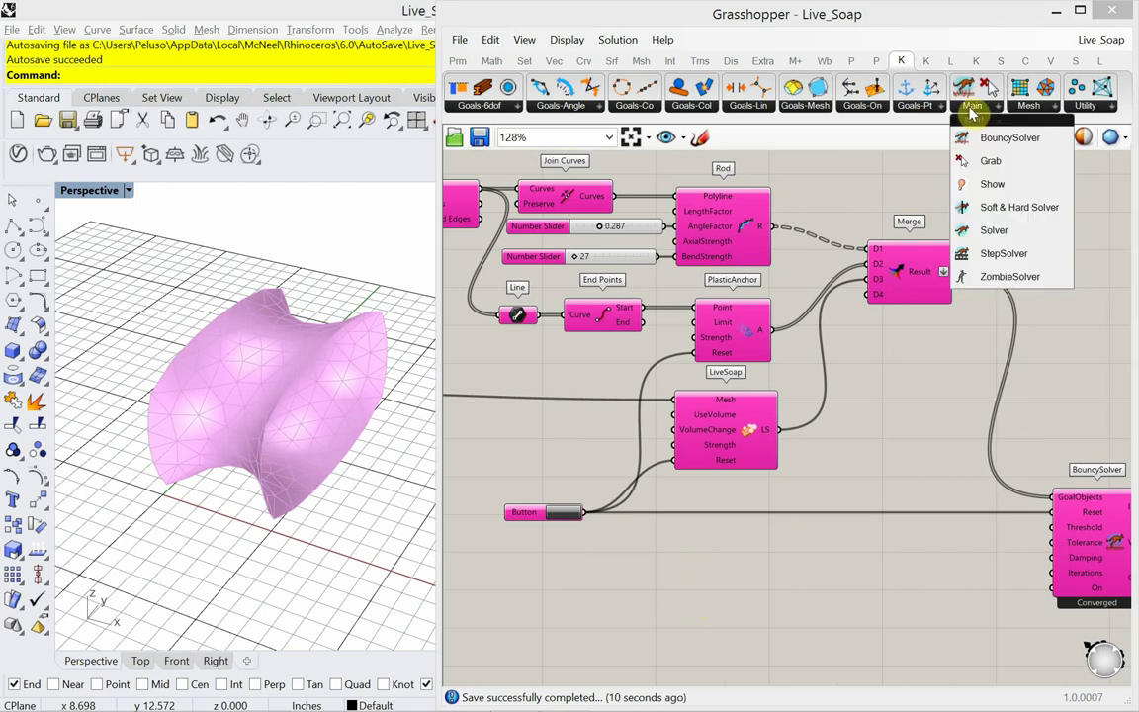
pyautogui.moveTo(964, 160); pyautogui.dragTo(731, 573)
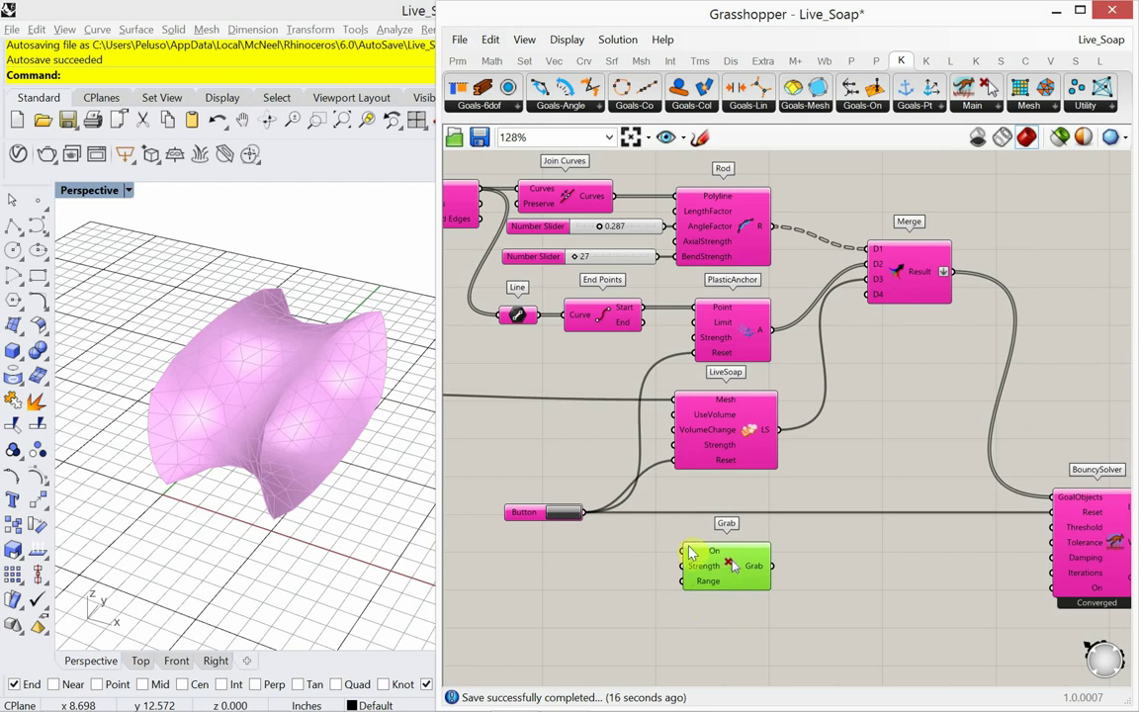
# Step: Add a Boolean Toggle set to False via 'boo' and wire it into Grab's On input
pyautogui.moveTo(690, 555)
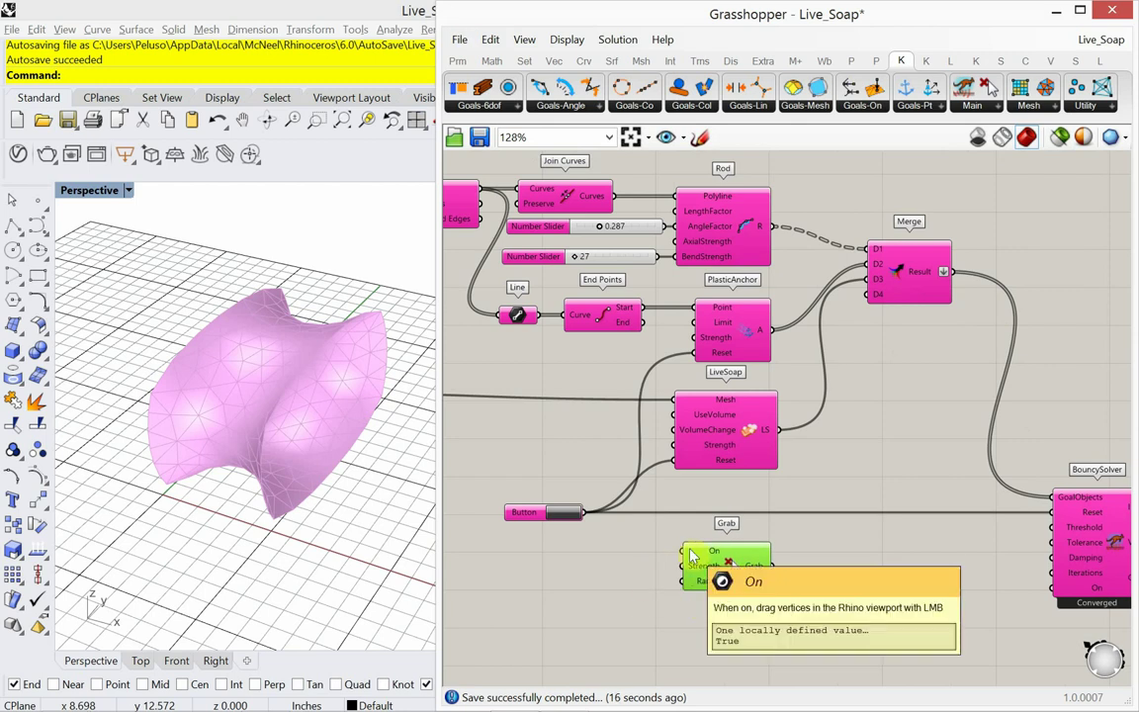
pyautogui.doubleClick(529, 565)
pyautogui.write('boo')
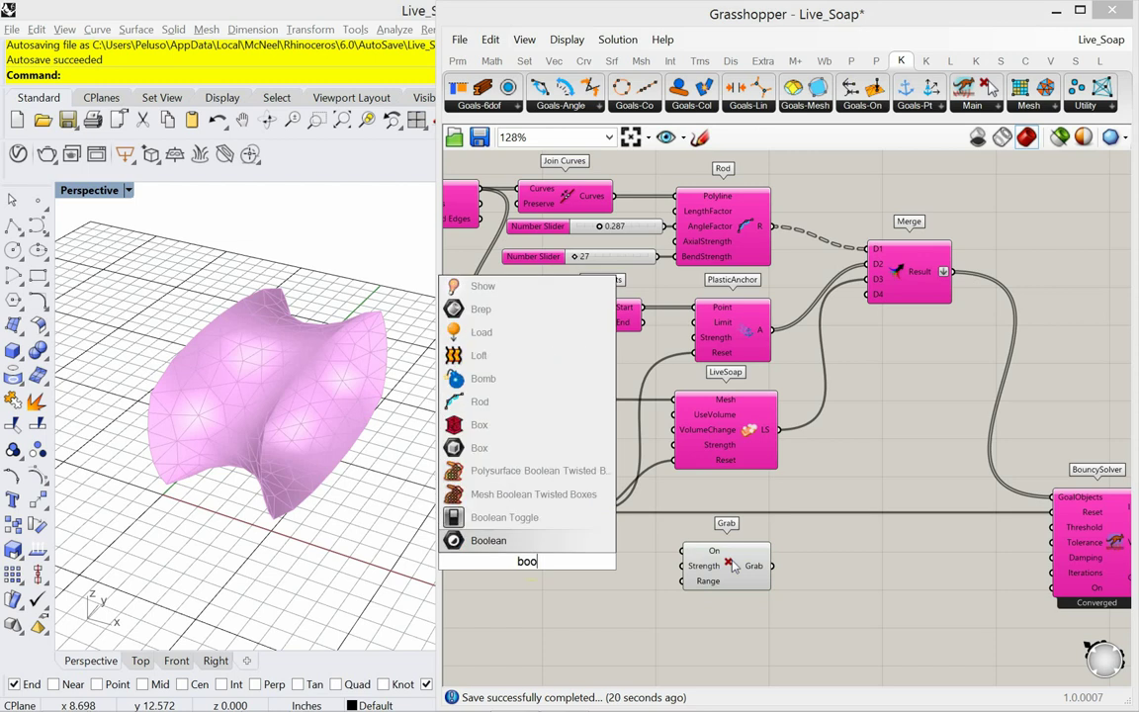
pyautogui.click(531, 517)
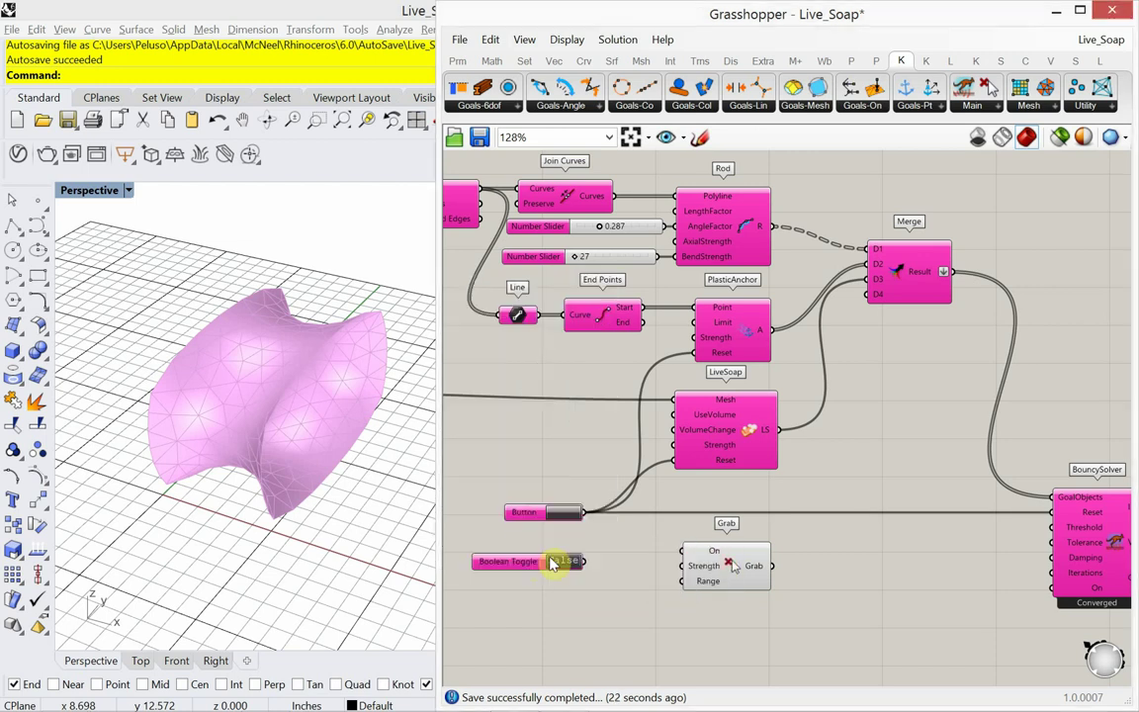
pyautogui.moveTo(558, 569)
pyautogui.mouseDown()
pyautogui.moveTo(682, 552)
pyautogui.moveTo(557, 563)
pyautogui.moveTo(570, 562)
pyautogui.mouseUp()
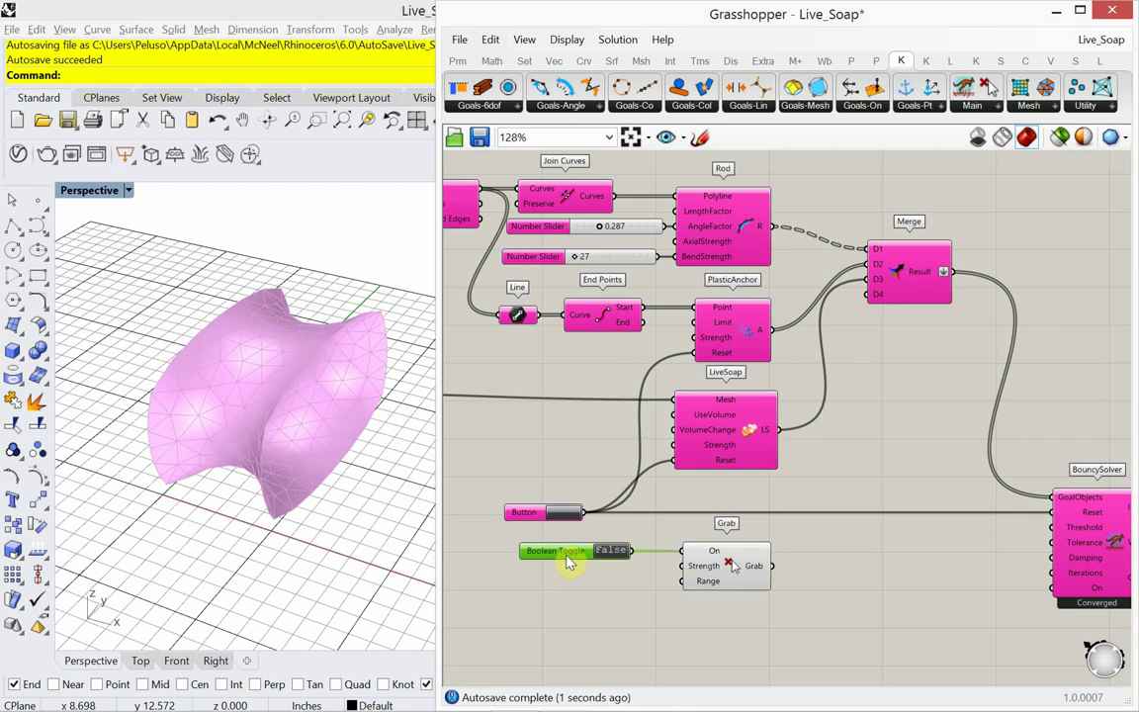
pyautogui.moveTo(695, 569)
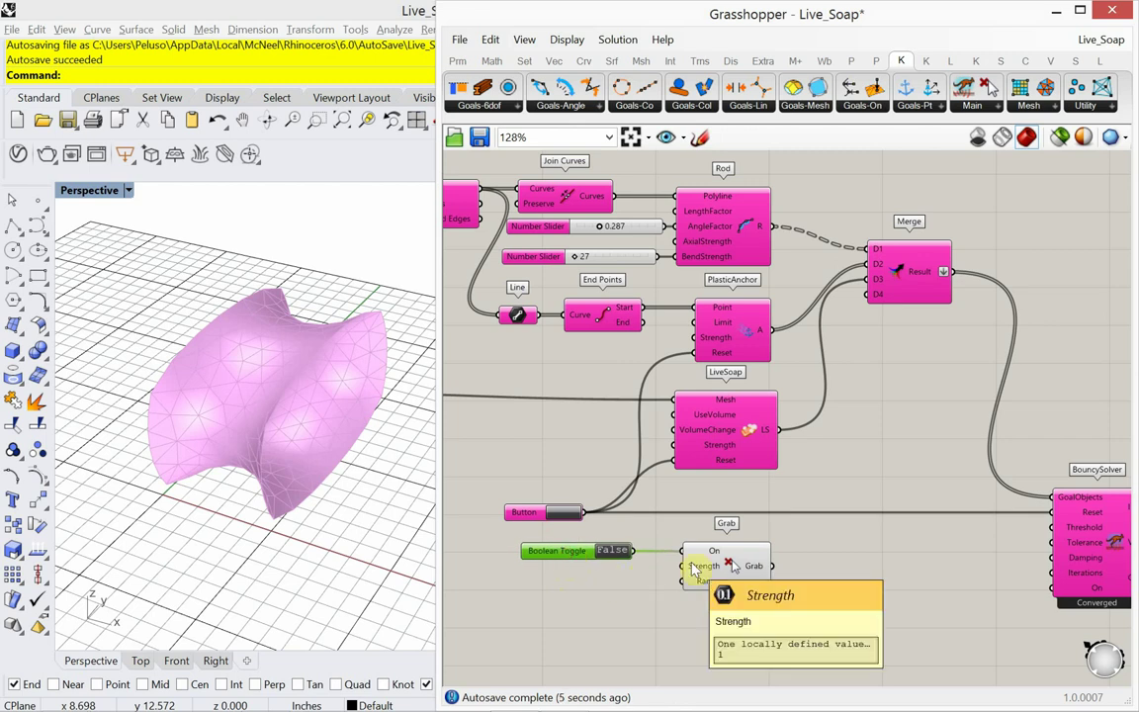
pyautogui.moveTo(706, 590)
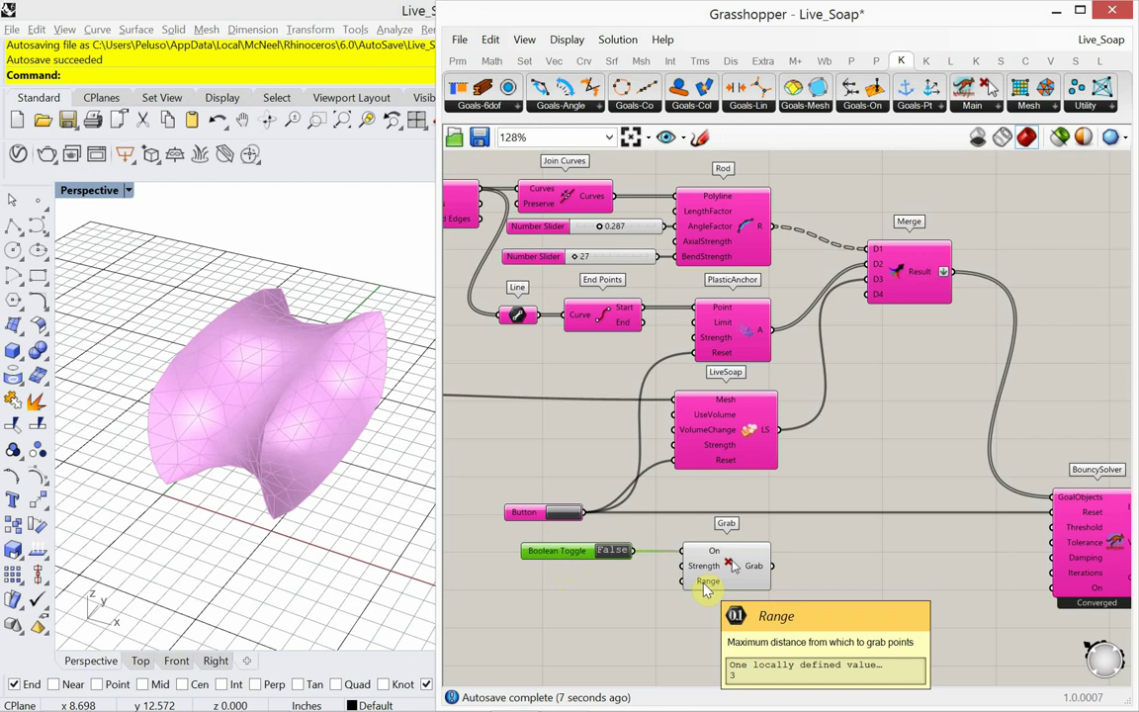
pyautogui.scroll(4, 706, 590)
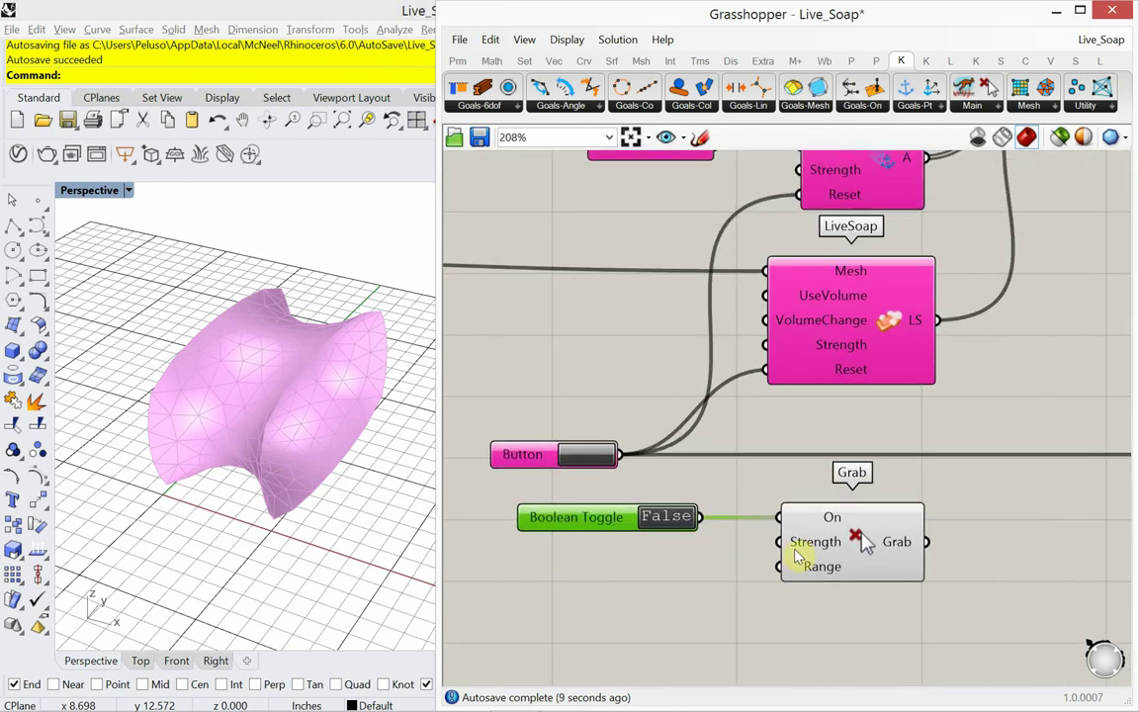
pyautogui.moveTo(797, 554)
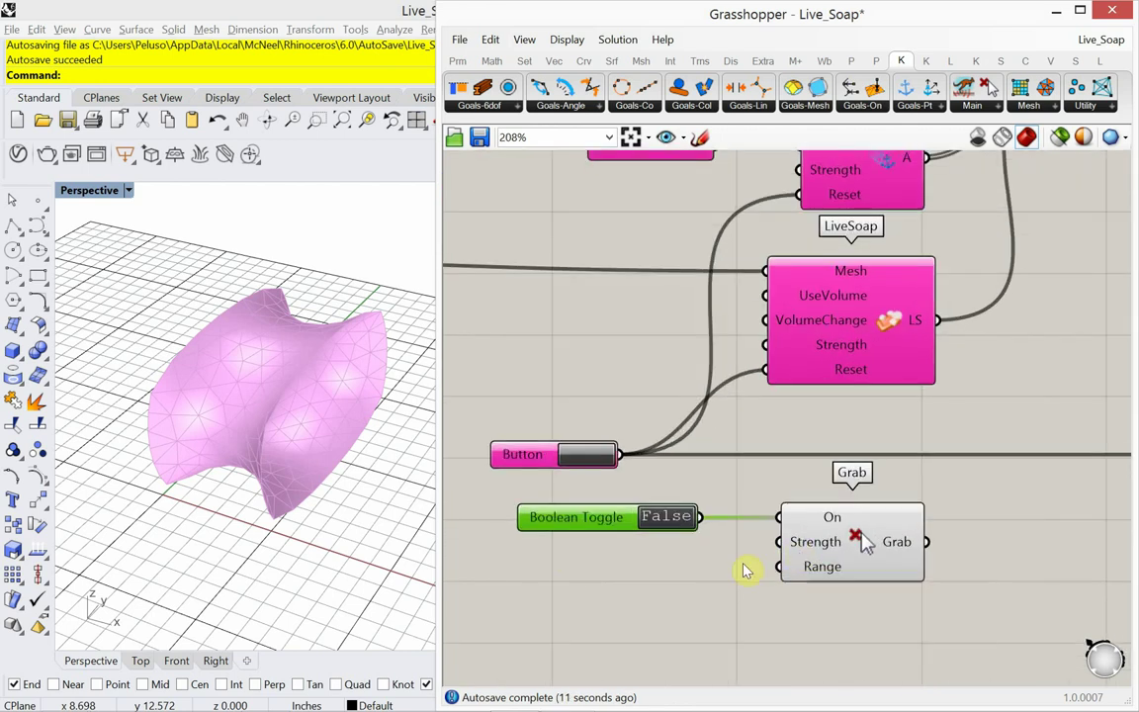
# Step: Create a 0<1000 slider set to 424 and wire it into Grab's Strength
pyautogui.doubleClick(568, 603)
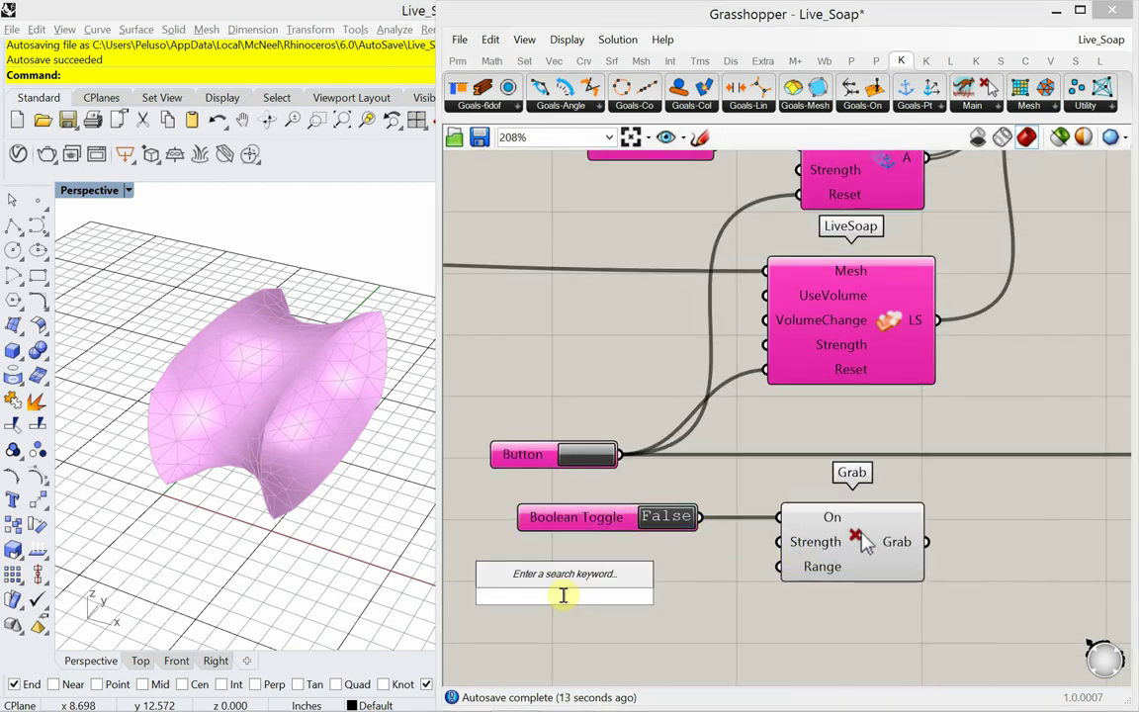
pyautogui.write('0<')
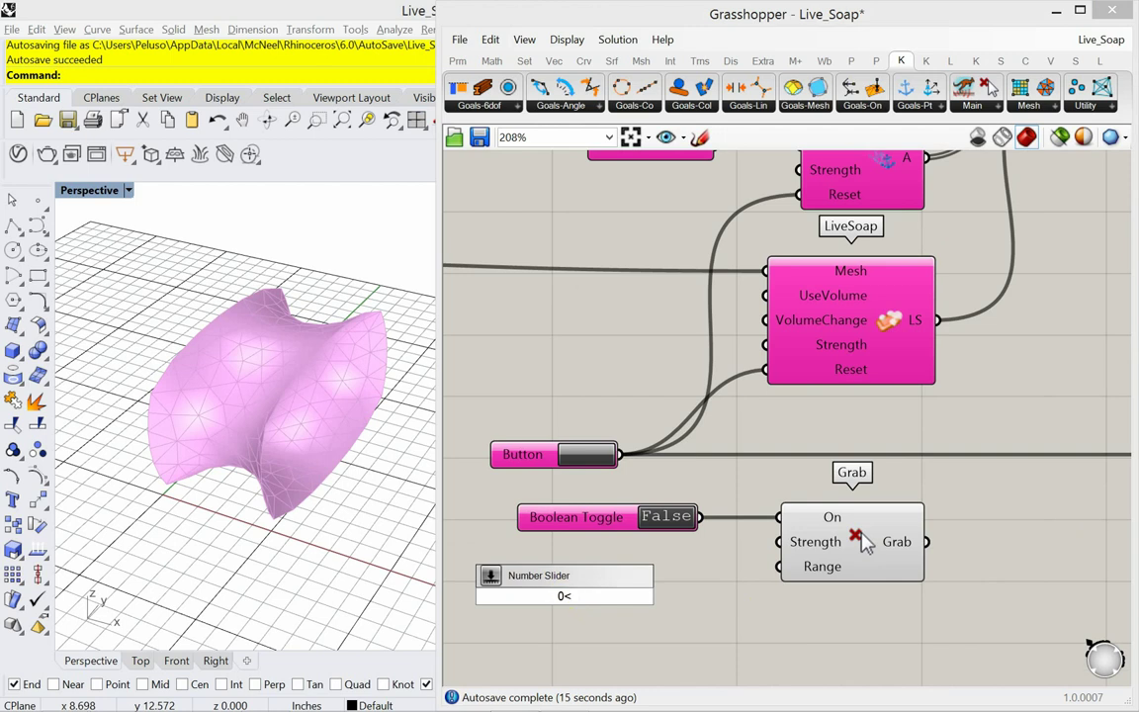
pyautogui.write('1000')
pyautogui.press('Return')
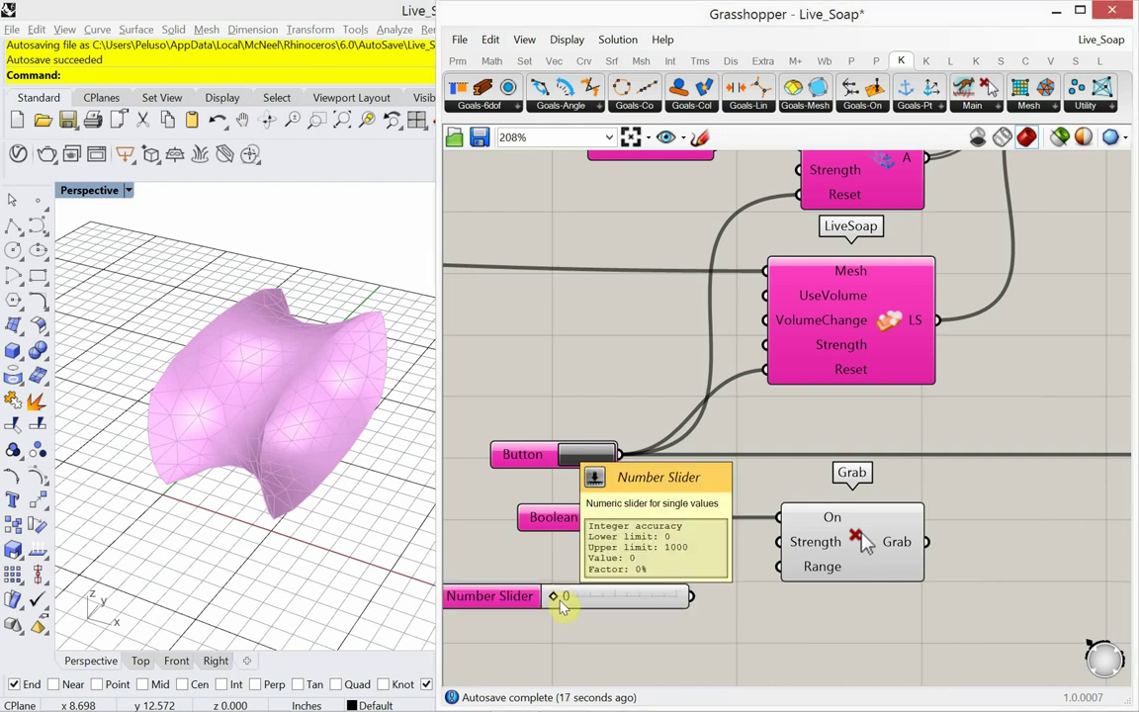
pyautogui.moveTo(559, 600); pyautogui.dragTo(605, 600)
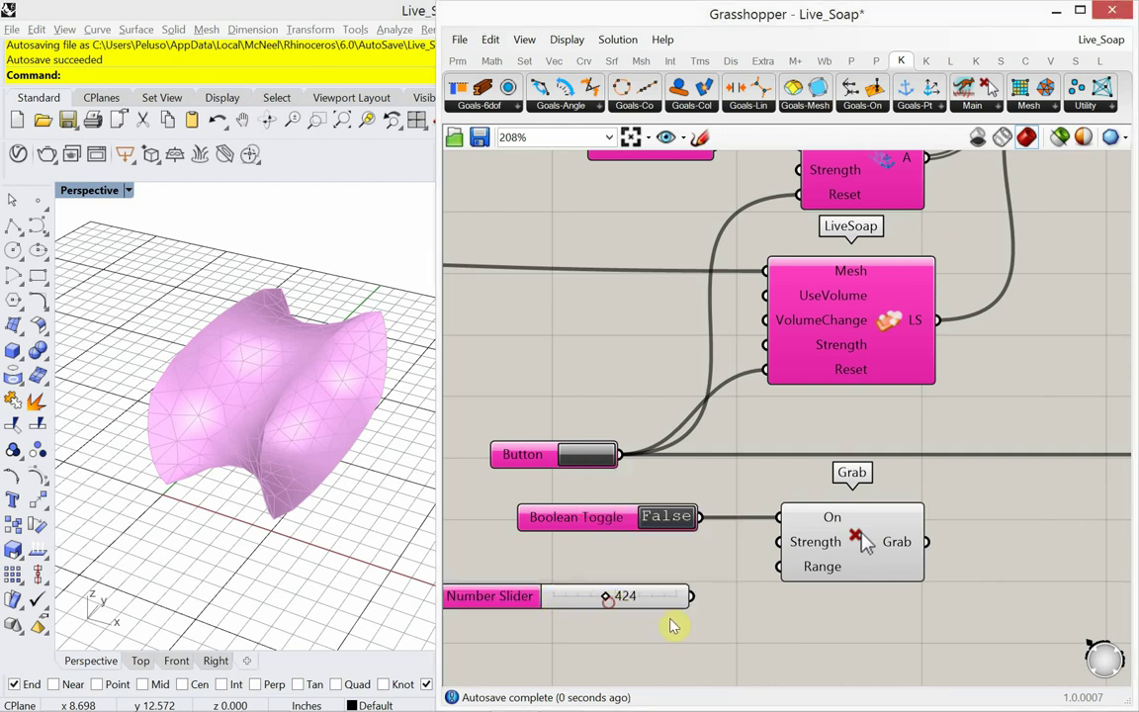
pyautogui.moveTo(676, 600); pyautogui.dragTo(699, 572)
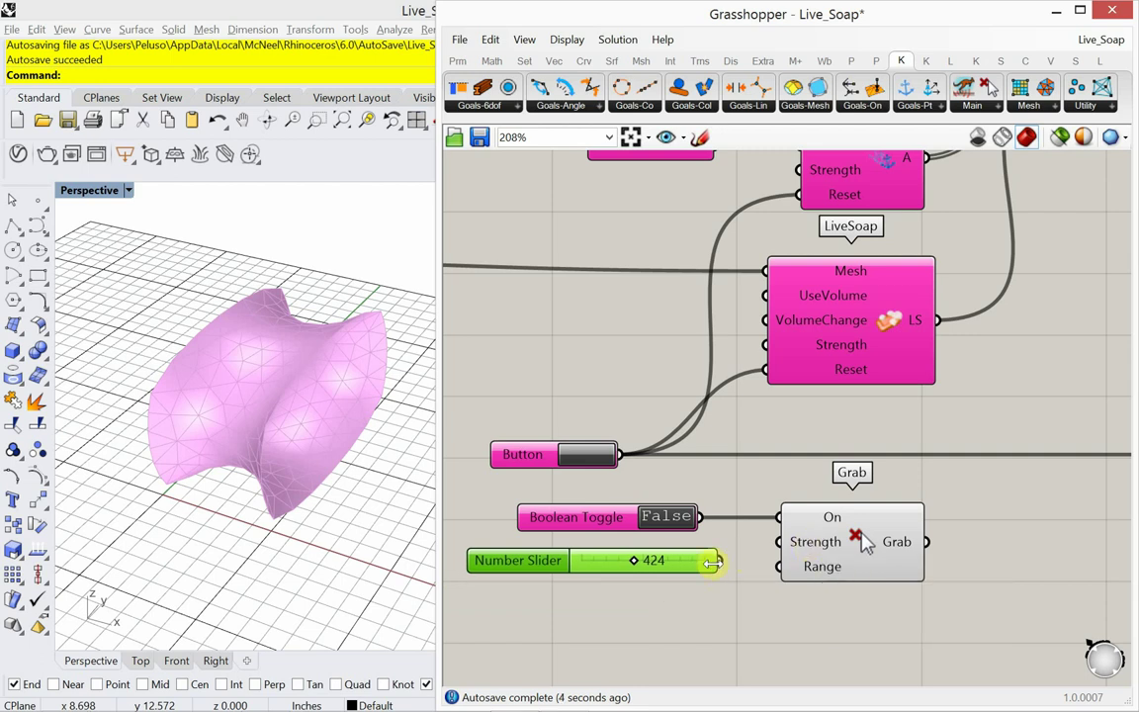
pyautogui.moveTo(721, 560); pyautogui.dragTo(780, 542)
pyautogui.moveTo(681, 568); pyautogui.dragTo(667, 559)
pyautogui.moveTo(806, 580)
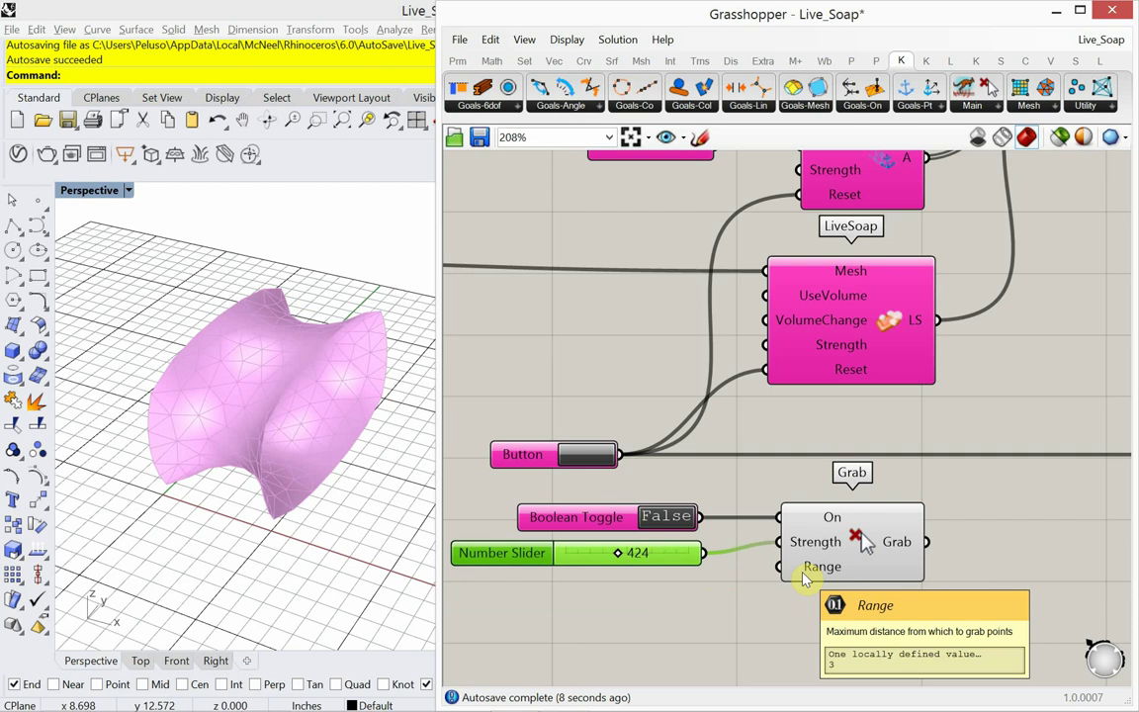
# Step: Add a number slider set to 110 and wire it into Grab's Range
pyautogui.moveTo(686, 597); pyautogui.dragTo(735, 577, button='right')
pyautogui.click(645, 614)
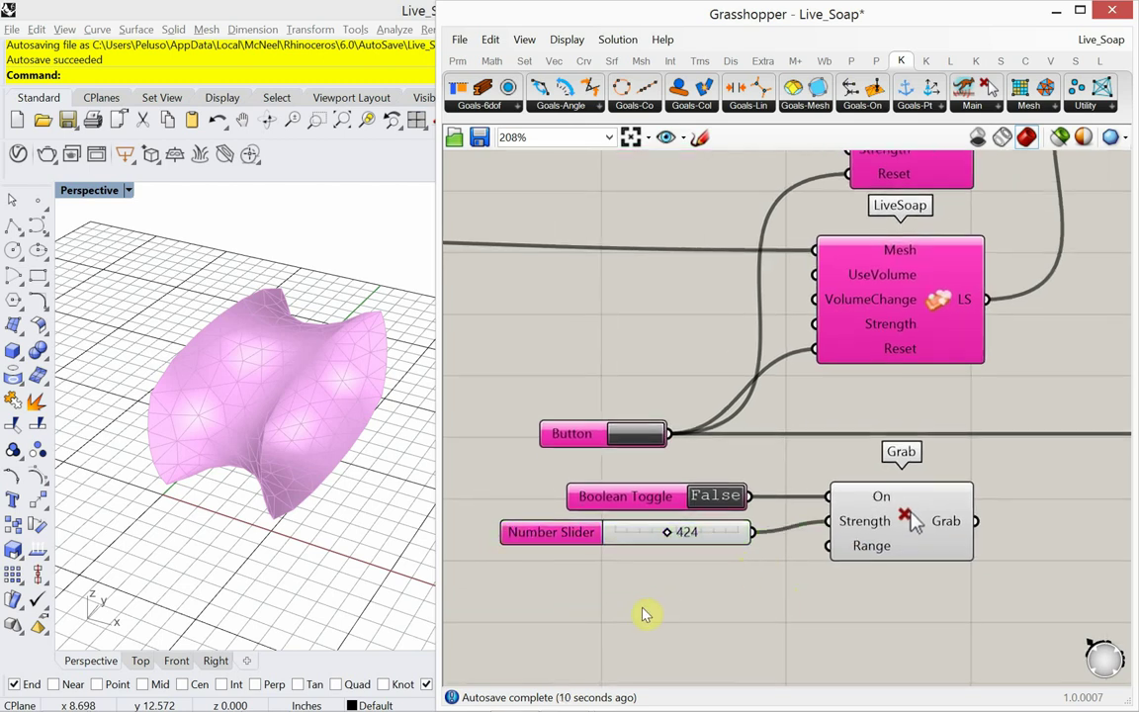
pyautogui.doubleClick(644, 614)
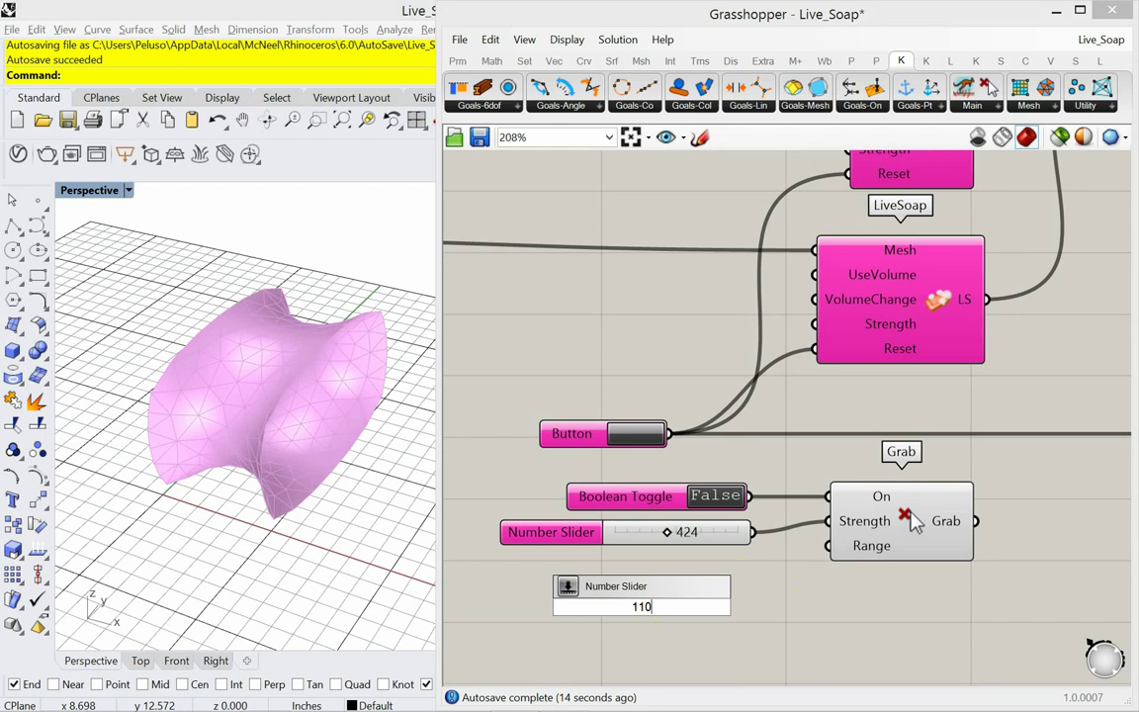
pyautogui.press('Return')
pyautogui.moveTo(767, 606); pyautogui.dragTo(714, 577)
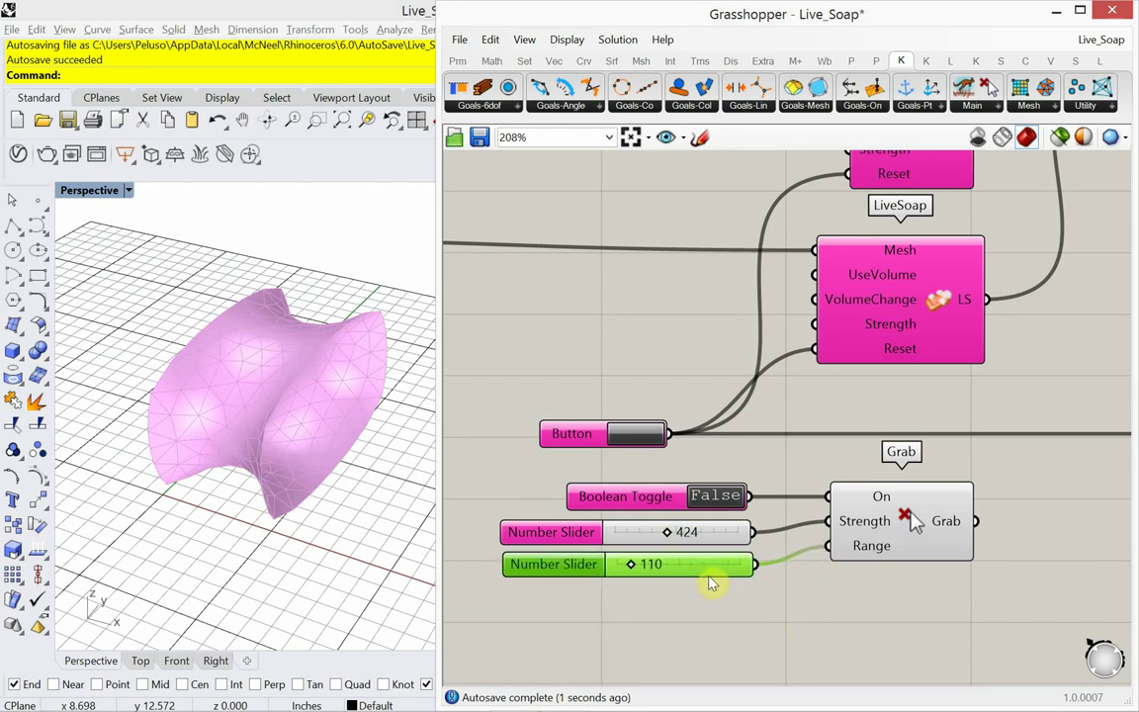
pyautogui.scroll(-3, 737, 584)
pyautogui.moveTo(744, 587); pyautogui.dragTo(629, 611, button='right')
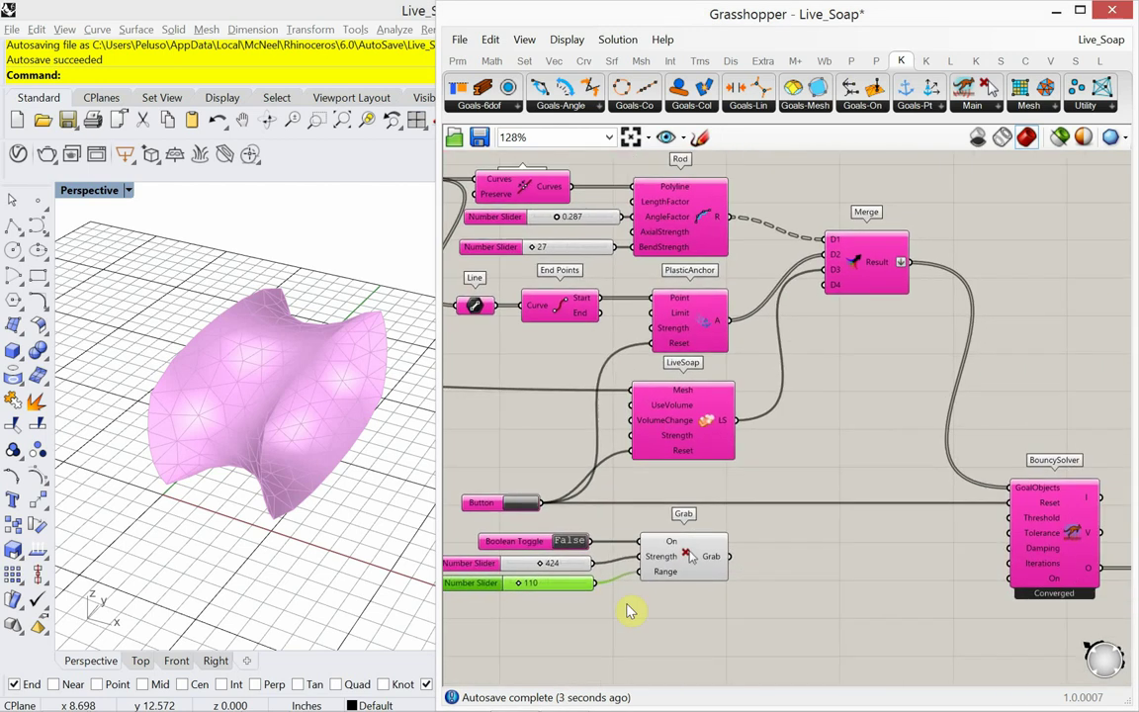
pyautogui.scroll(-1, 629, 605)
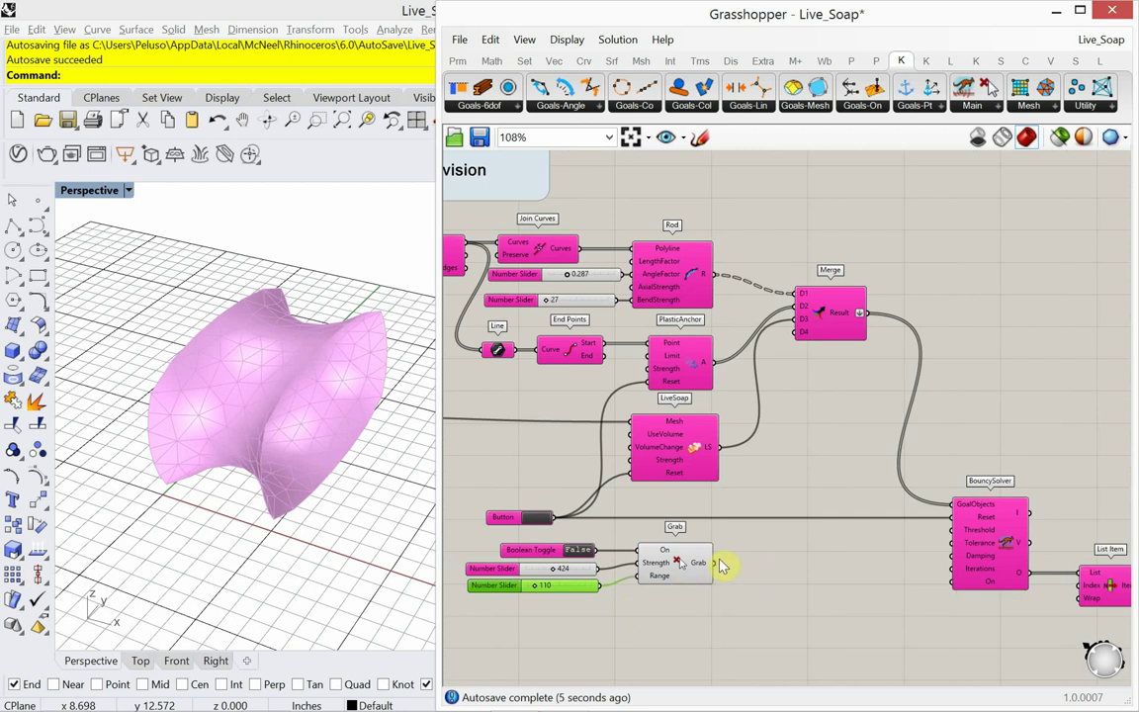
# Step: Wire Grab's output into Merge's D4 input and remove the extra D5 input
pyautogui.moveTo(719, 568); pyautogui.dragTo(808, 356)
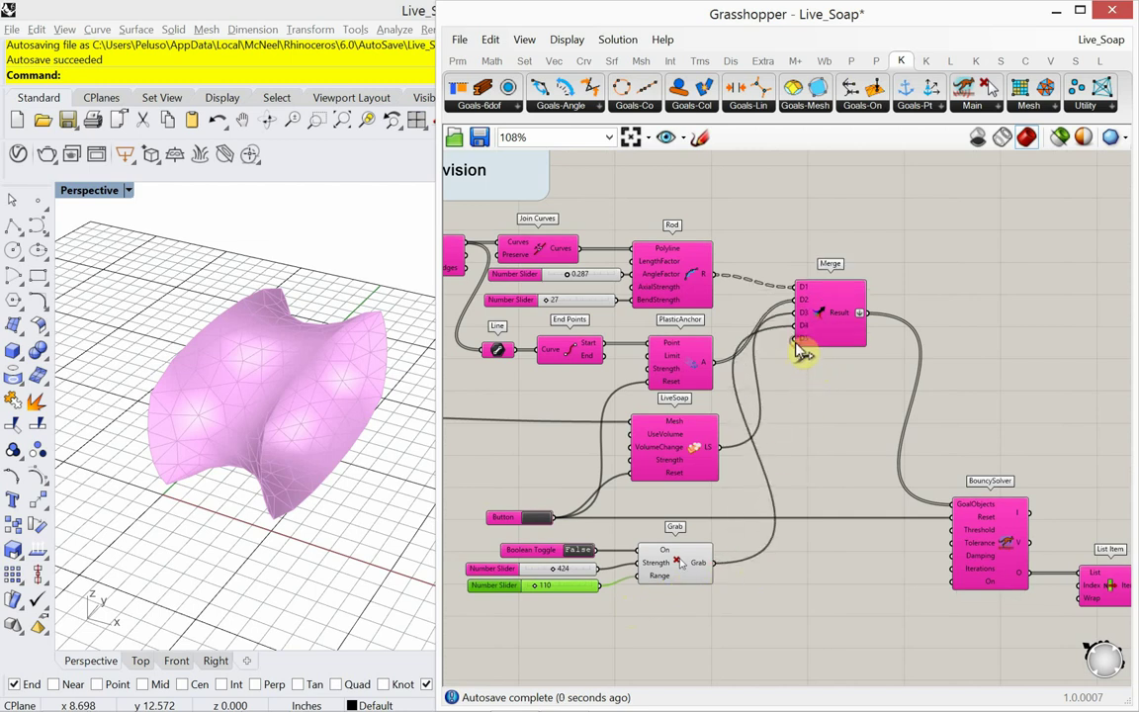
pyautogui.scroll(10, 820, 336)
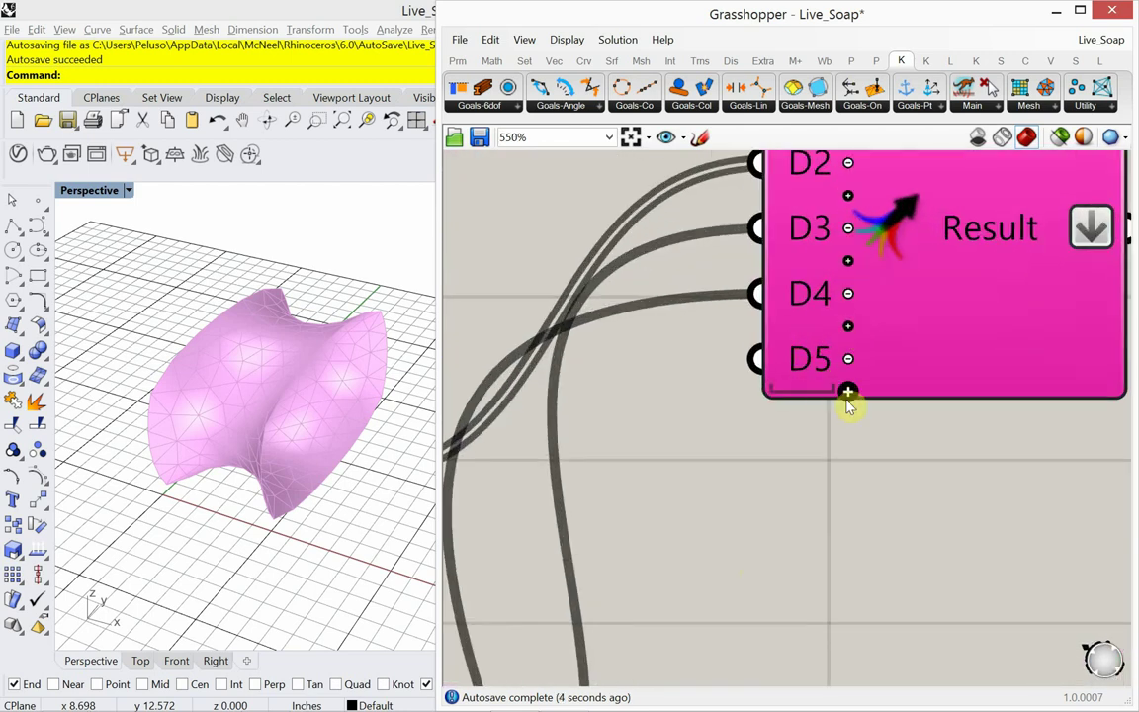
pyautogui.scroll(1, 847, 396)
pyautogui.click(856, 351)
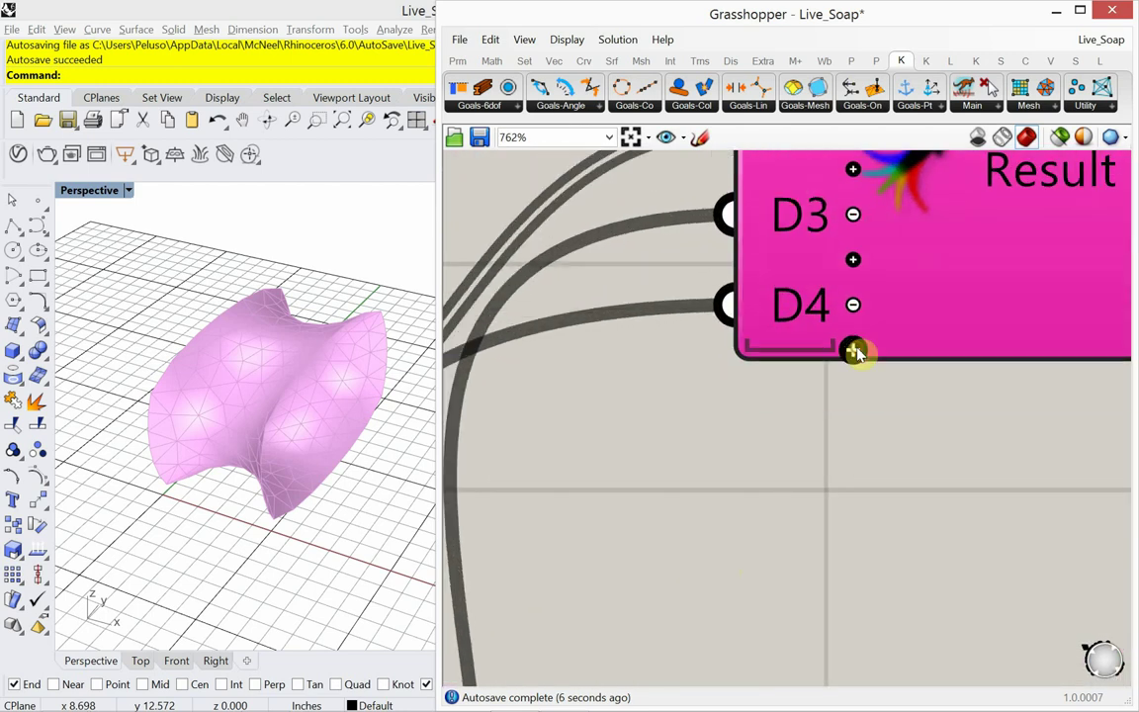
pyautogui.scroll(-5, 821, 436)
pyautogui.moveTo(800, 483); pyautogui.dragTo(809, 432, button='right')
pyautogui.scroll(-3, 821, 406)
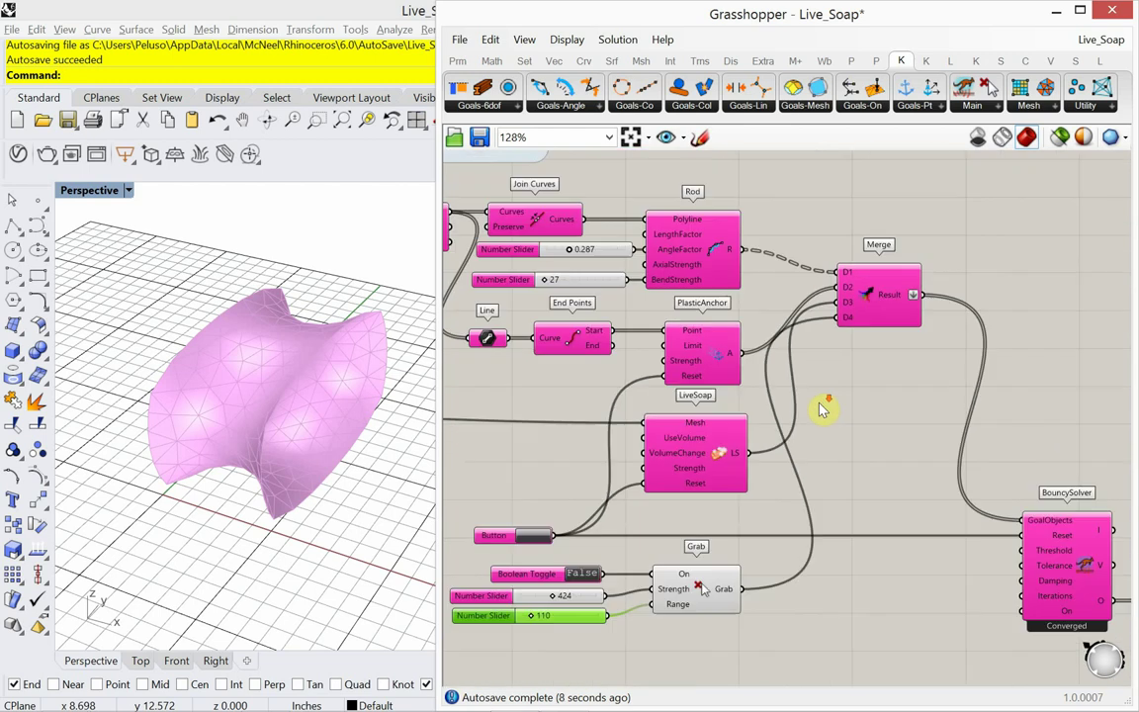
pyautogui.moveTo(689, 613); pyautogui.dragTo(744, 564, button='right')
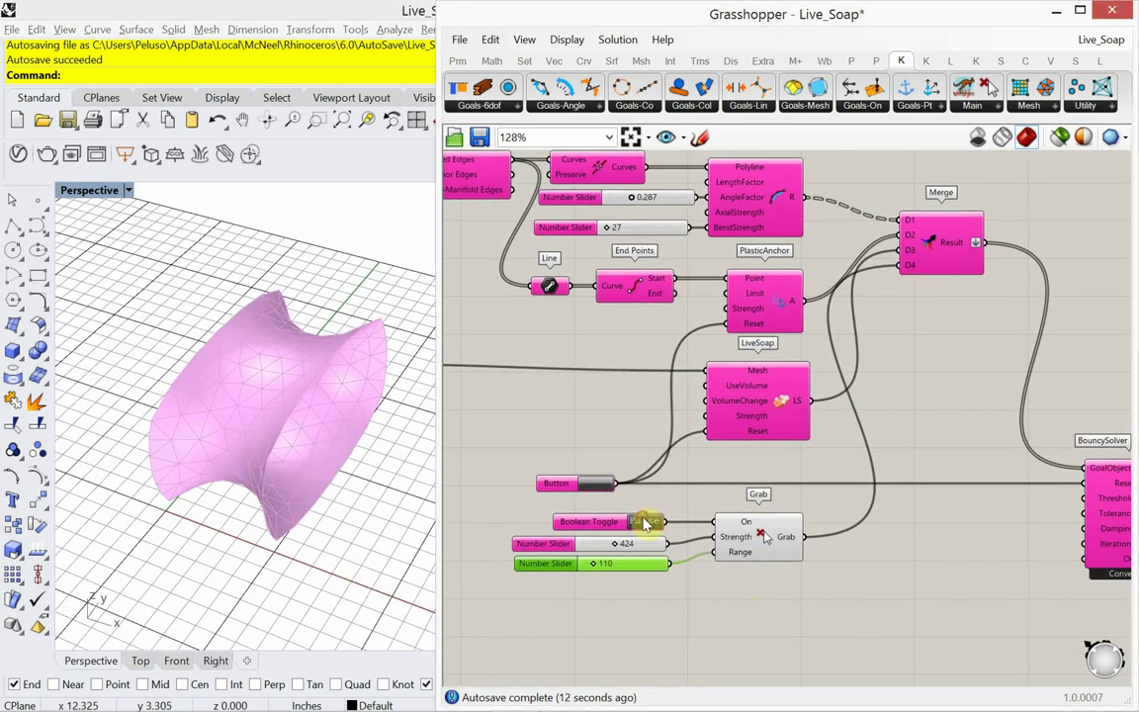
# Step: Drag the soap mesh's right side and left edge outward, then reset the simulation
pyautogui.moveTo(320, 383); pyautogui.dragTo(329, 387)
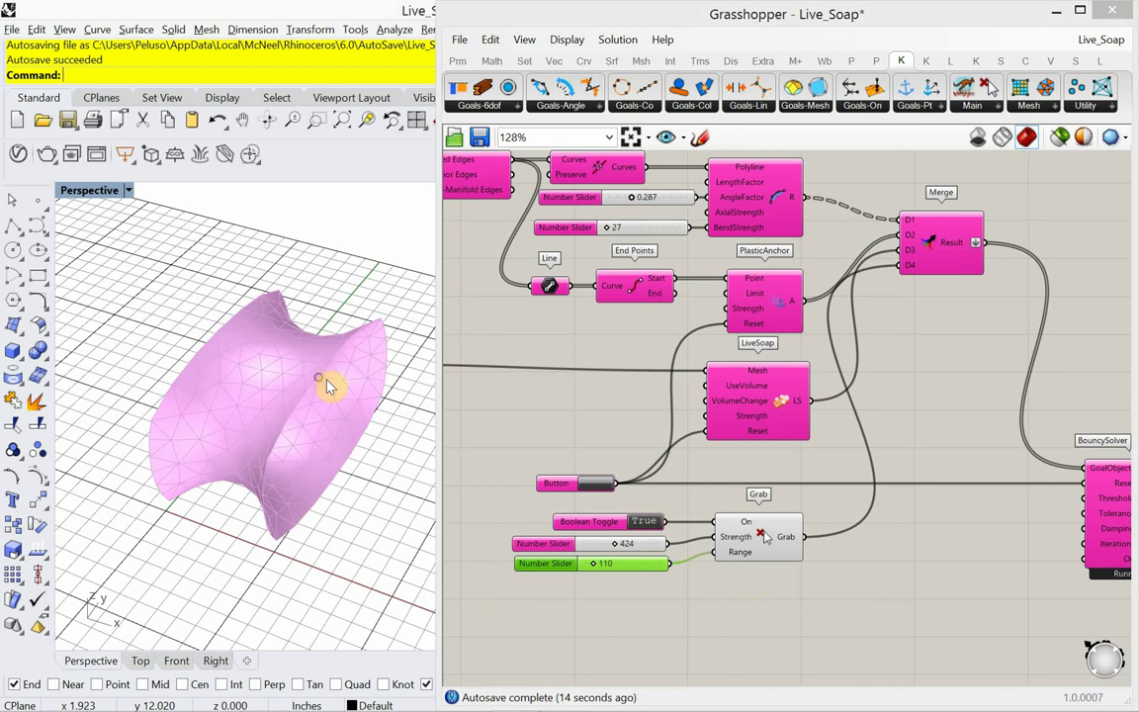
pyautogui.moveTo(341, 387); pyautogui.dragTo(336, 497, button='right')
pyautogui.moveTo(359, 486); pyautogui.dragTo(427, 490)
pyautogui.moveTo(237, 464); pyautogui.dragTo(125, 444)
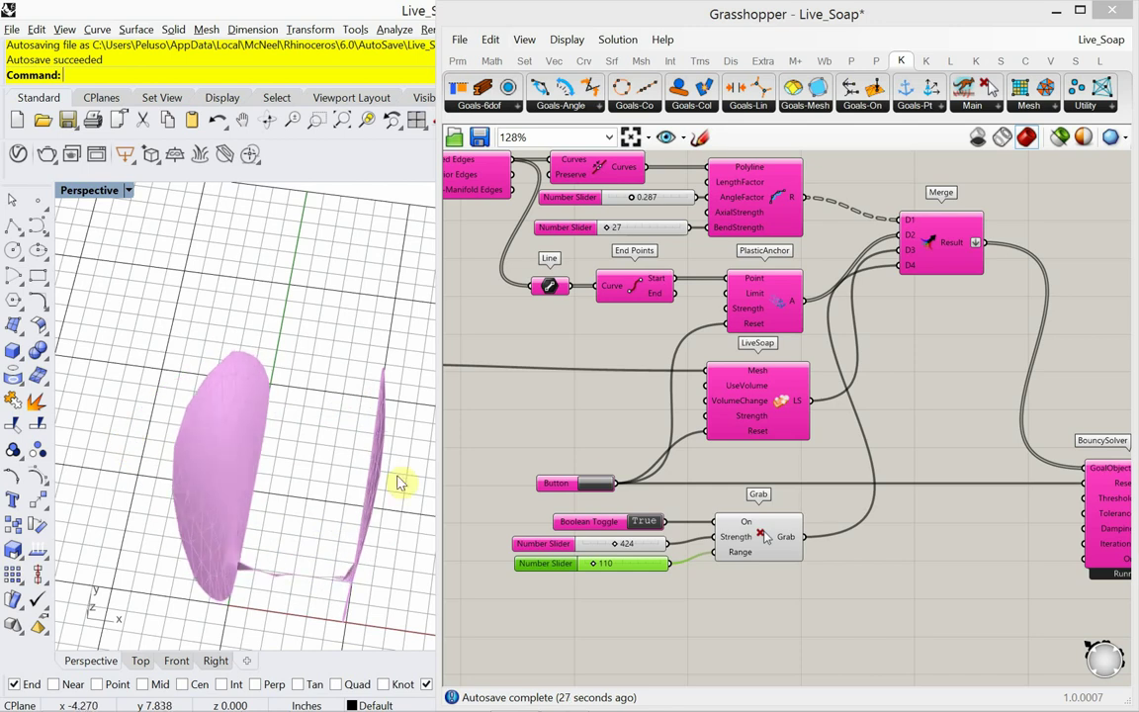
pyautogui.click(598, 482)
# Step: Pull the mesh's left edge and folds outward from several angles, then reset again
pyautogui.moveTo(236, 459); pyautogui.dragTo(178, 453)
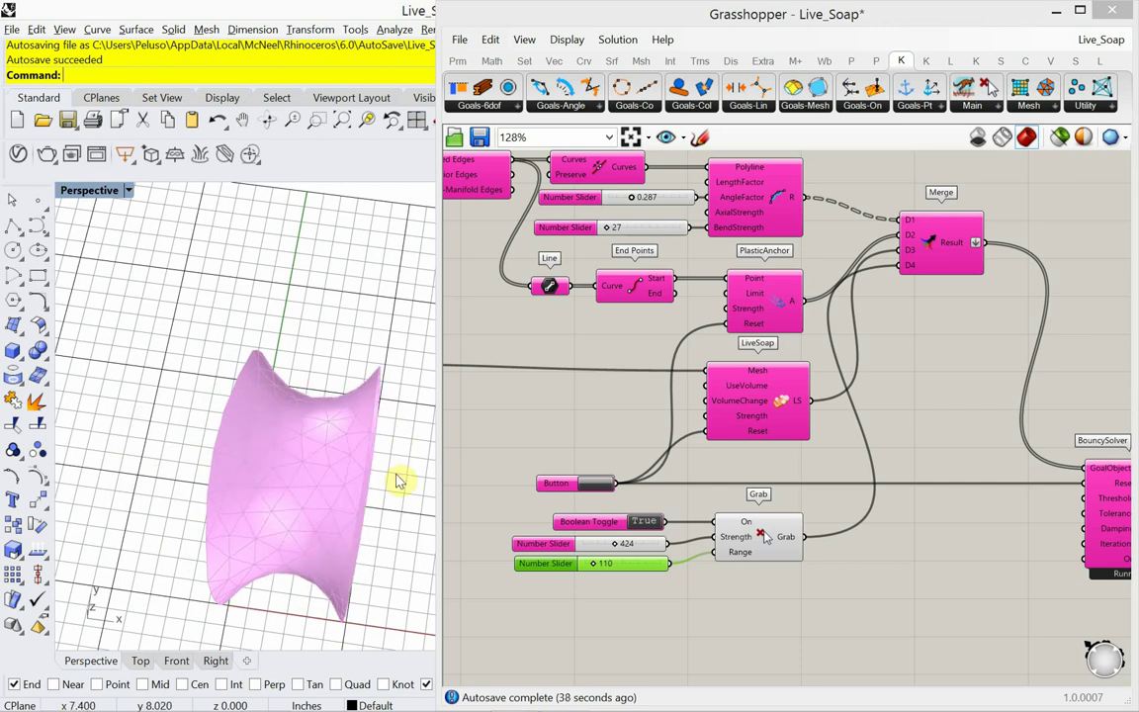
pyautogui.moveTo(360, 472)
pyautogui.mouseDown(button='right')
pyautogui.moveTo(271, 475)
pyautogui.moveTo(270, 443)
pyautogui.mouseUp(button='right')
pyautogui.moveTo(349, 477); pyautogui.dragTo(223, 471)
pyautogui.moveTo(224, 470); pyautogui.dragTo(273, 454, button='right')
pyautogui.moveTo(280, 471); pyautogui.dragTo(230, 483)
pyautogui.moveTo(230, 483); pyautogui.dragTo(370, 467, button='right')
pyautogui.click(593, 483)
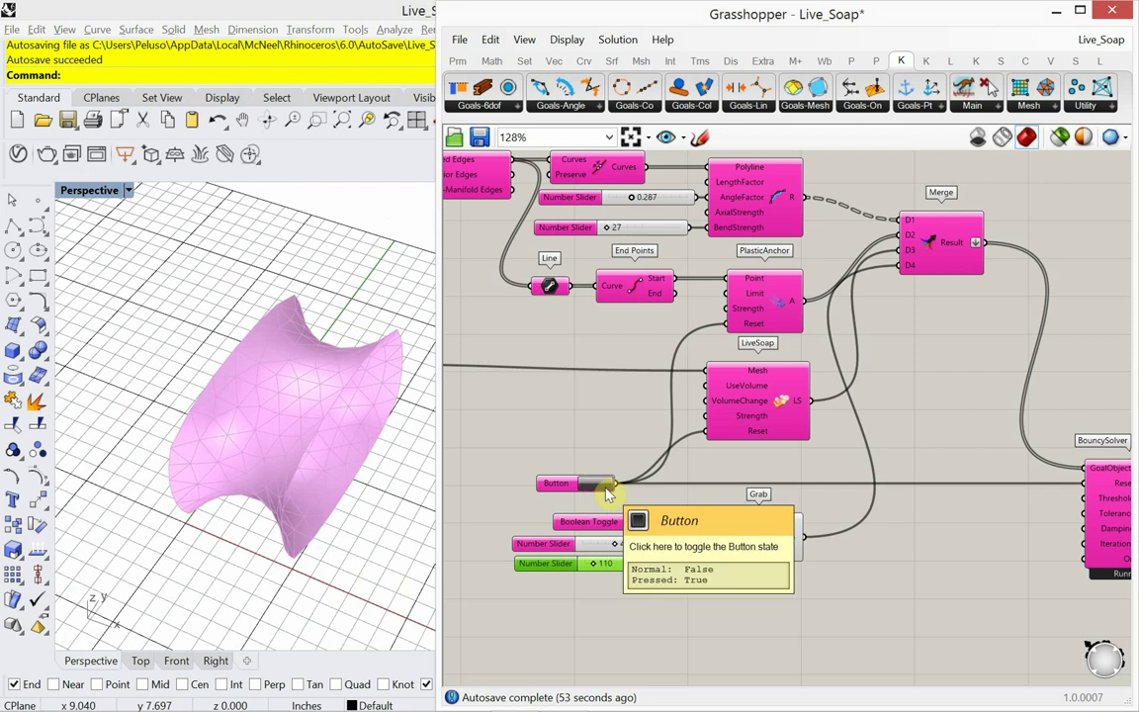
# Step: Pull the mesh once more, switch the Grab toggle back to False, and view the result
pyautogui.moveTo(393, 571); pyautogui.dragTo(350, 539)
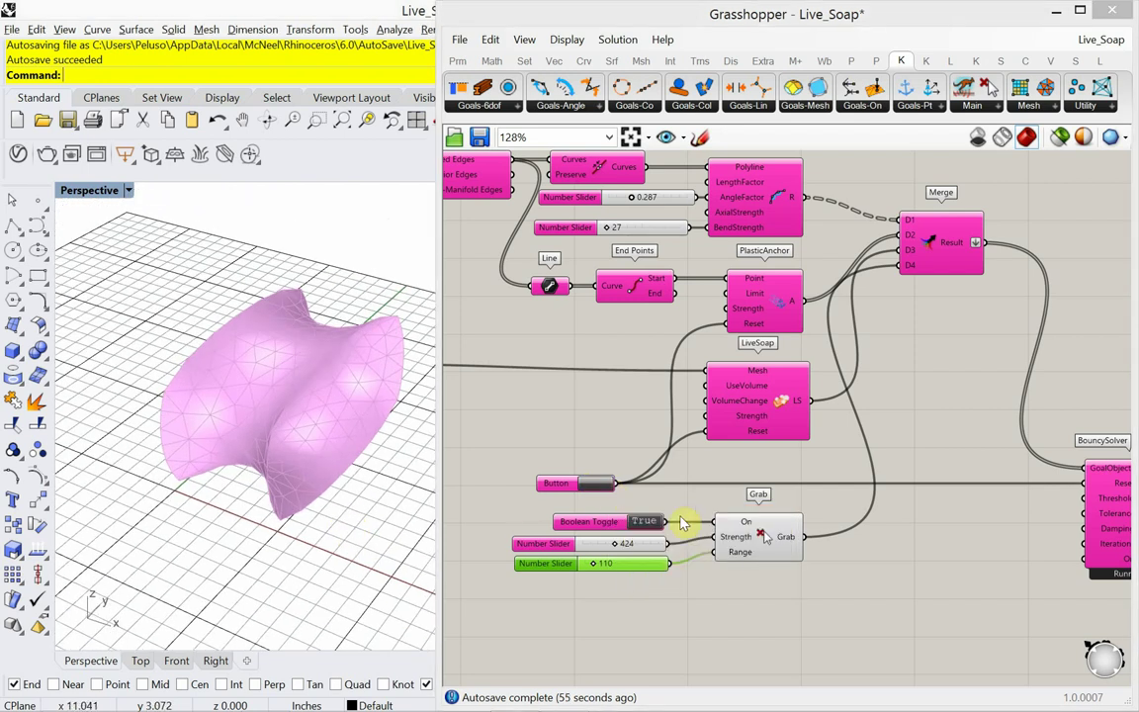
pyautogui.doubleClick(644, 522)
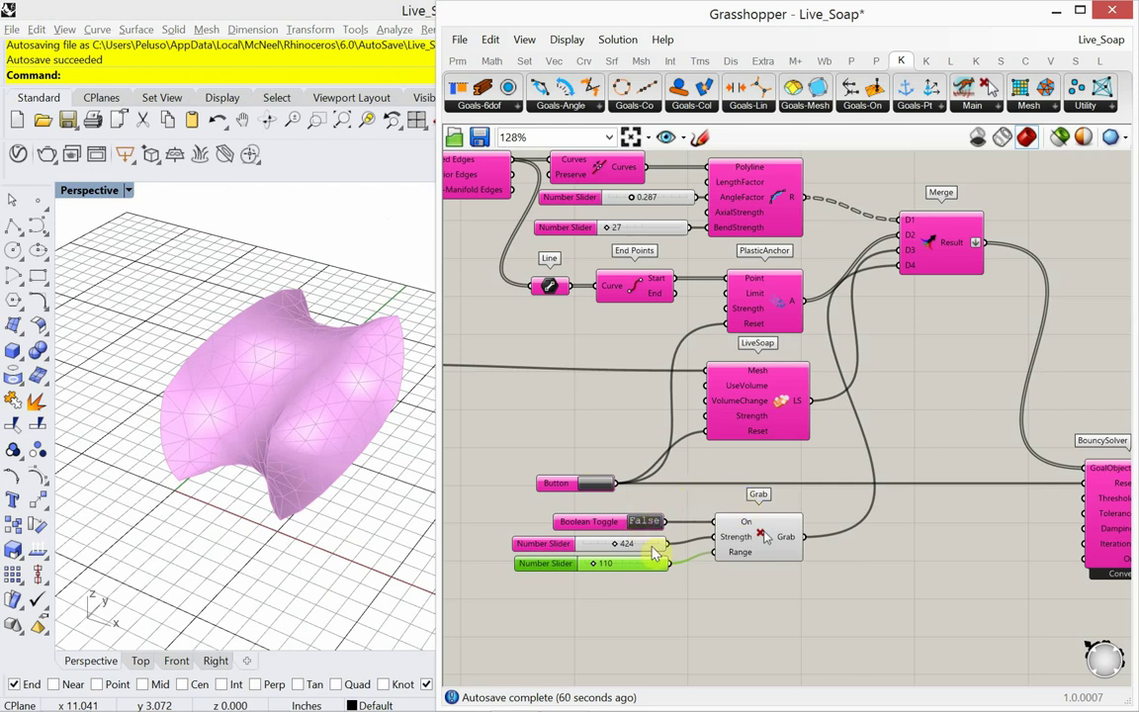
pyautogui.moveTo(323, 521)
pyautogui.mouseDown()
pyautogui.moveTo(312, 491)
pyautogui.moveTo(348, 551)
pyautogui.moveTo(267, 521)
pyautogui.moveTo(236, 477)
pyautogui.moveTo(285, 458)
pyautogui.moveTo(247, 490)
pyautogui.moveTo(256, 478)
pyautogui.moveTo(235, 465)
pyautogui.mouseUp()
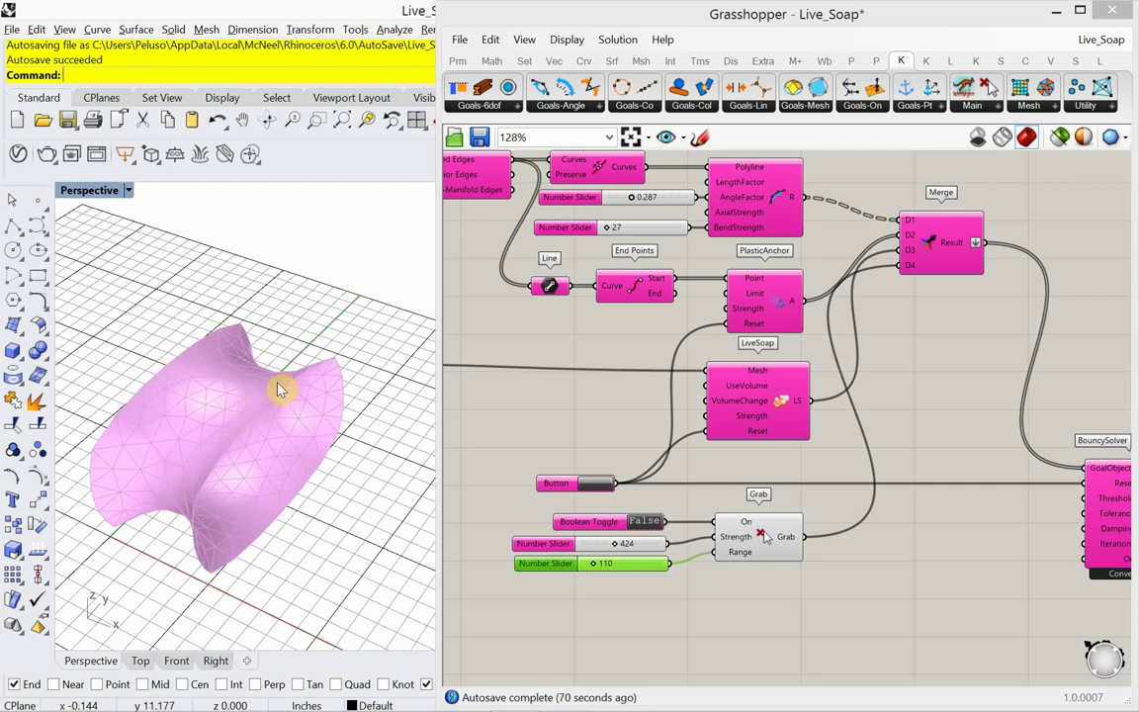
pyautogui.moveTo(214, 396); pyautogui.dragTo(243, 436, button='right')
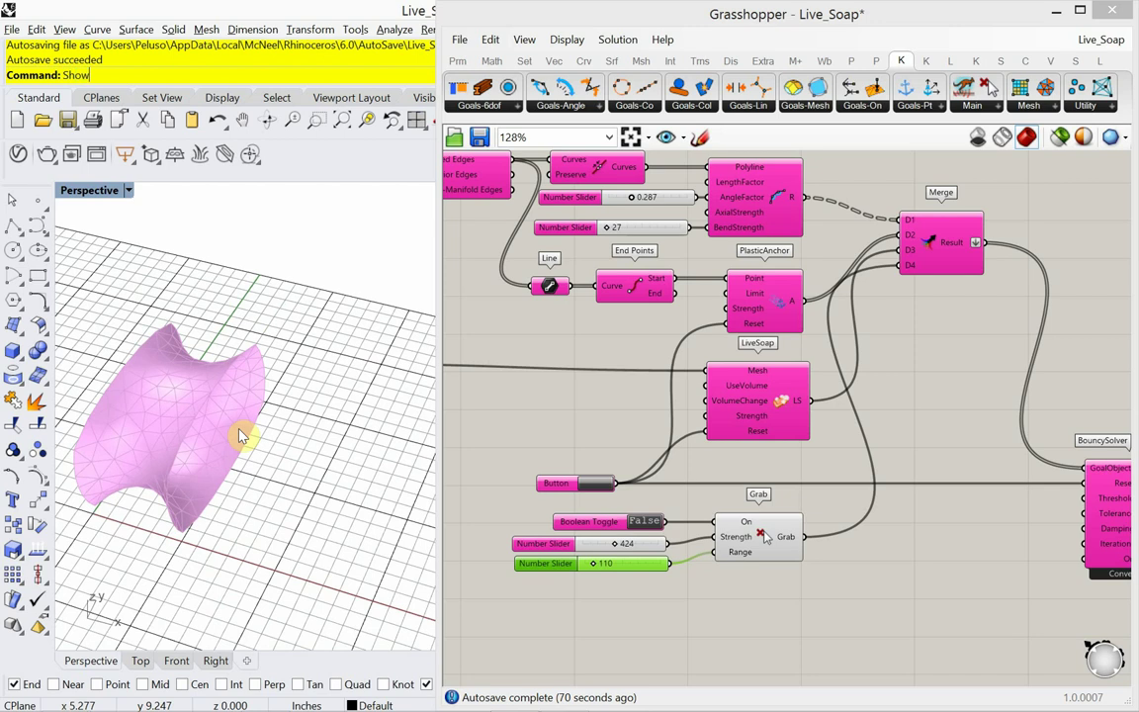
# Step: Show the hidden box meshes and delete the unwanted box
pyautogui.press('Return')
pyautogui.moveTo(241, 436); pyautogui.dragTo(321, 479, button='right')
pyautogui.scroll(2, 364, 441)
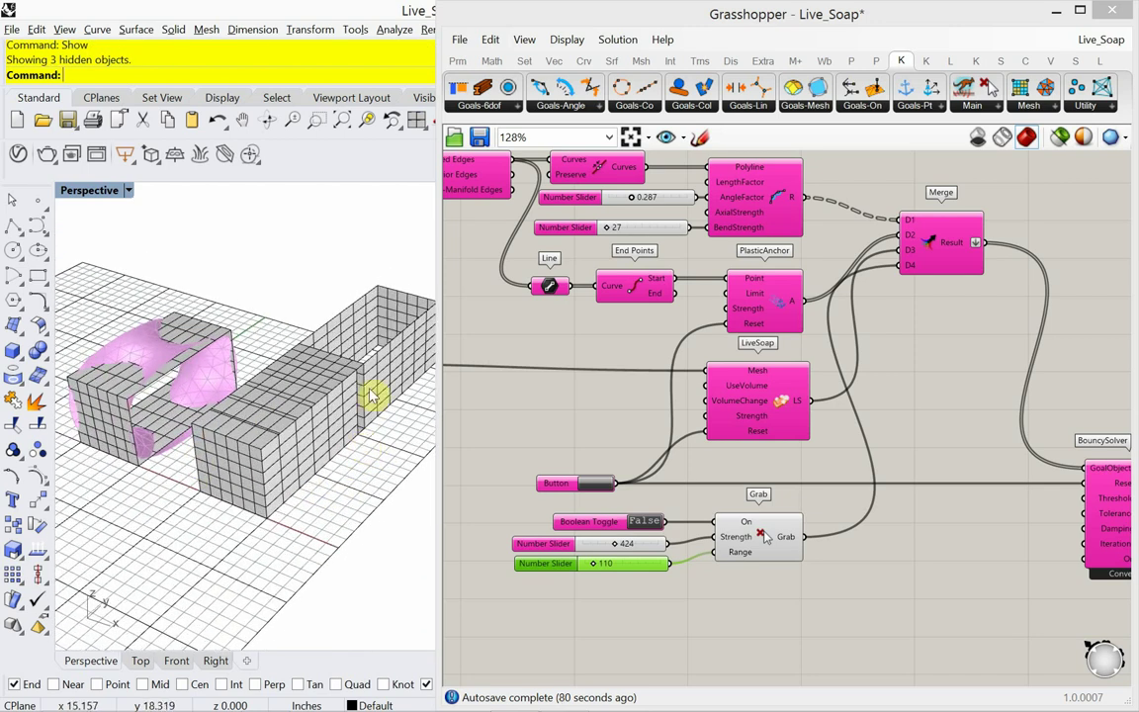
pyautogui.click(374, 393)
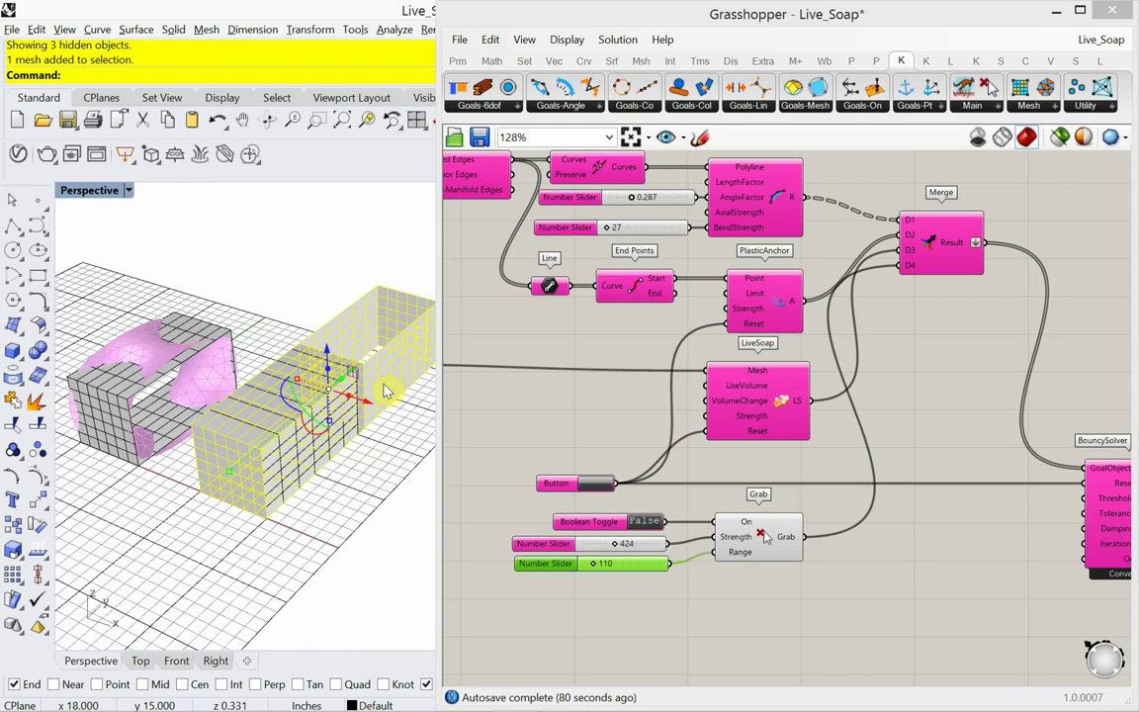
pyautogui.press('Delete')
# Step: Copy the remaining right box from its bottom corner to a point beyond the grid's far corner
pyautogui.click(339, 427)
pyautogui.moveTo(338, 427); pyautogui.dragTo(282, 444, button='right')
pyautogui.click(264, 400)
pyautogui.click(279, 447)
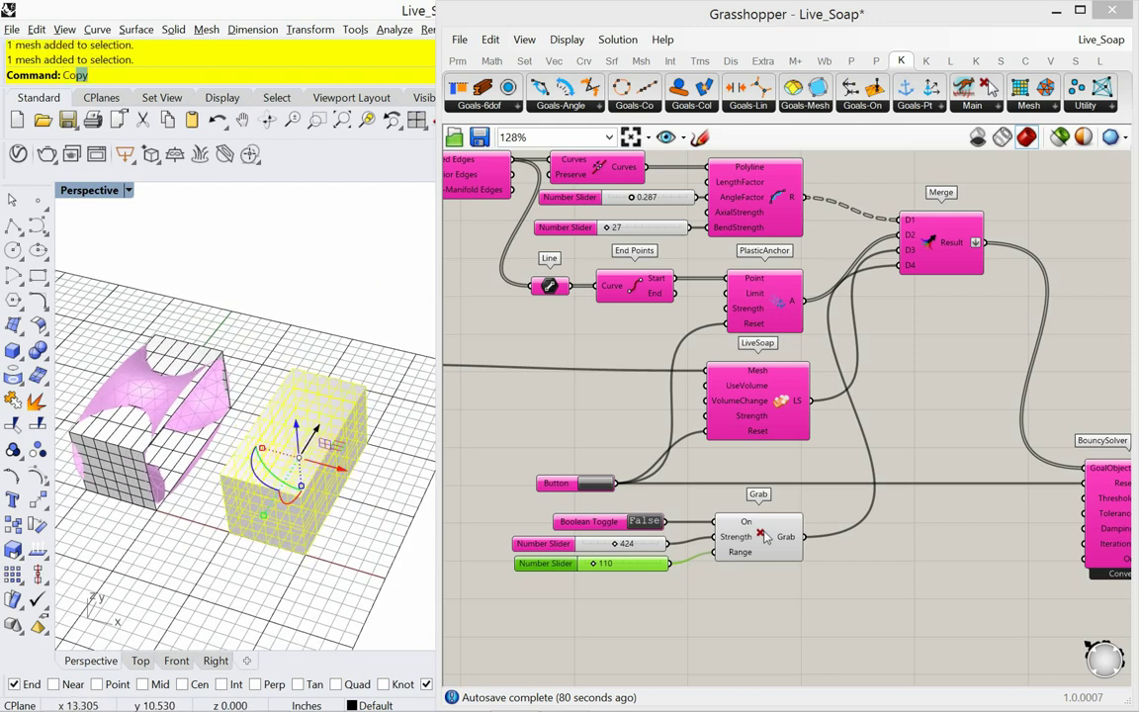
pyautogui.press('Return')
pyautogui.press('Escape')
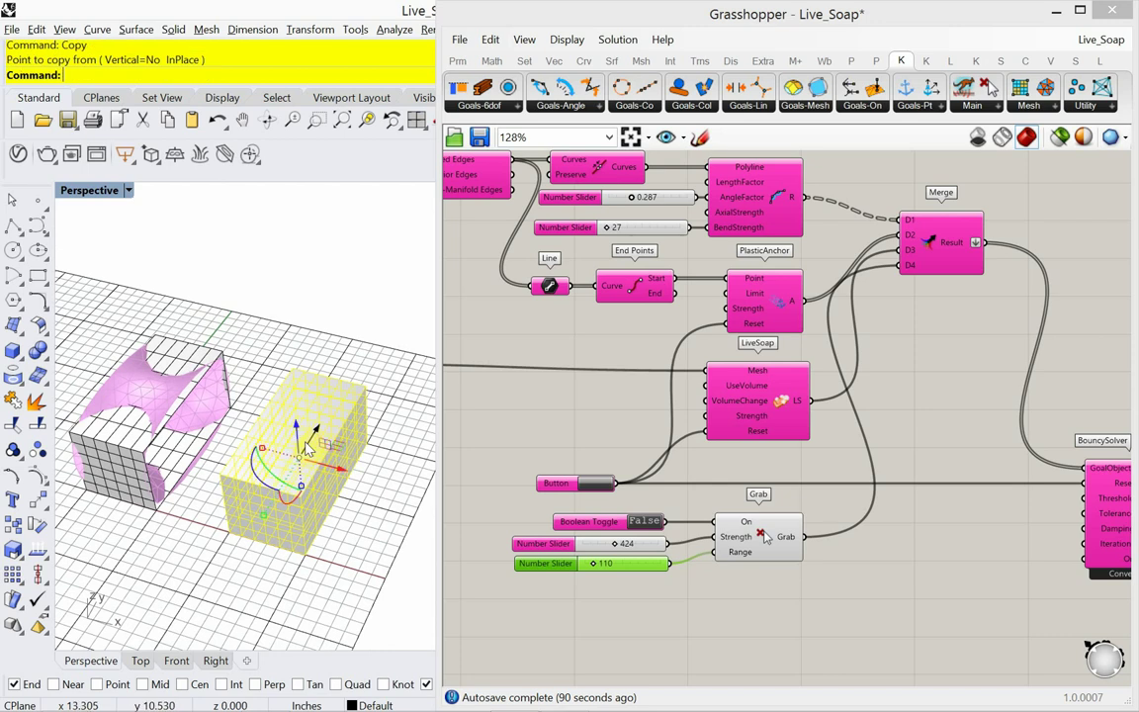
pyautogui.click(310, 535)
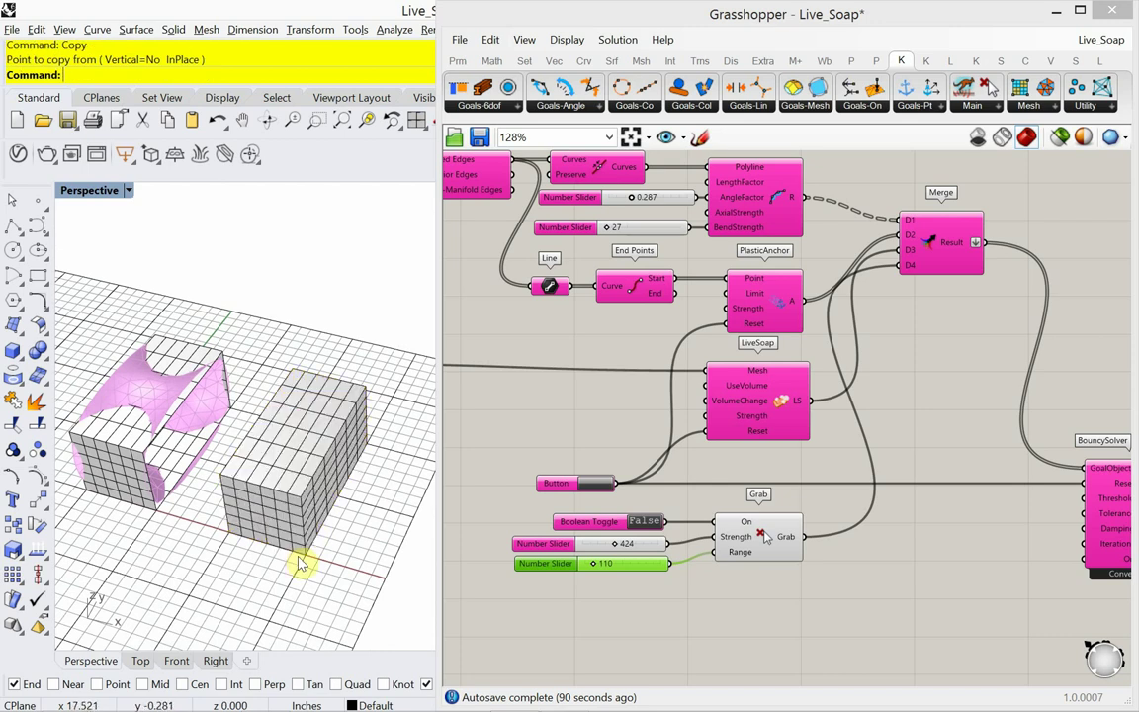
pyautogui.click(299, 542)
pyautogui.press('Return')
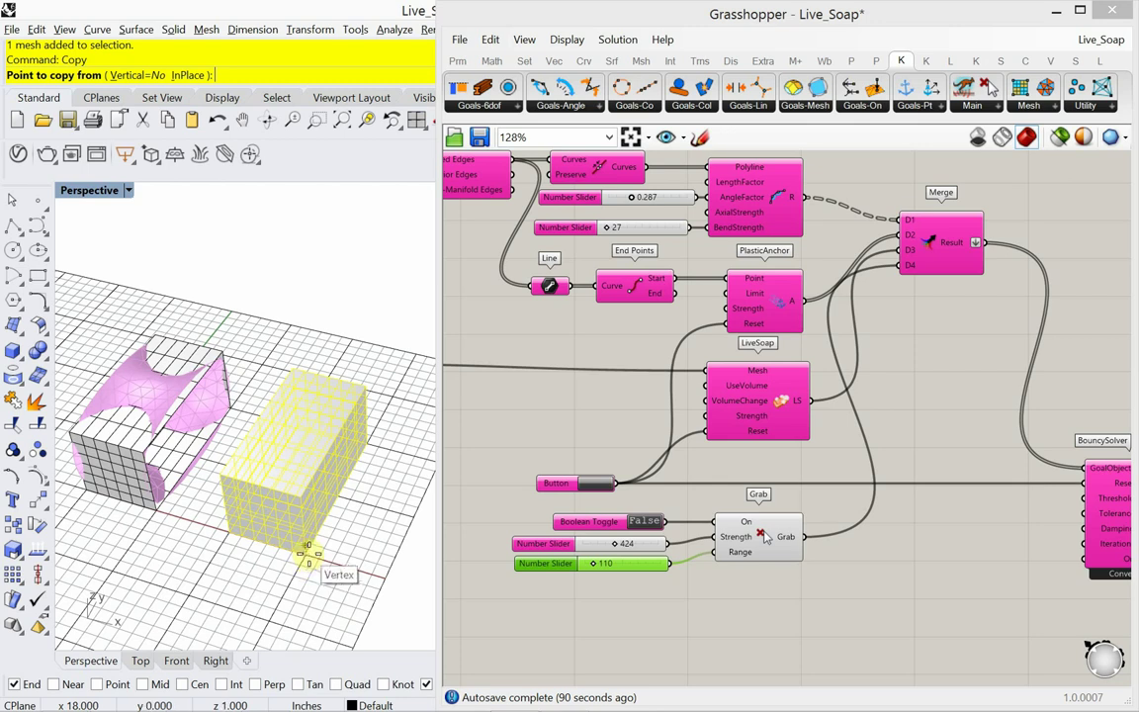
pyautogui.click(305, 558)
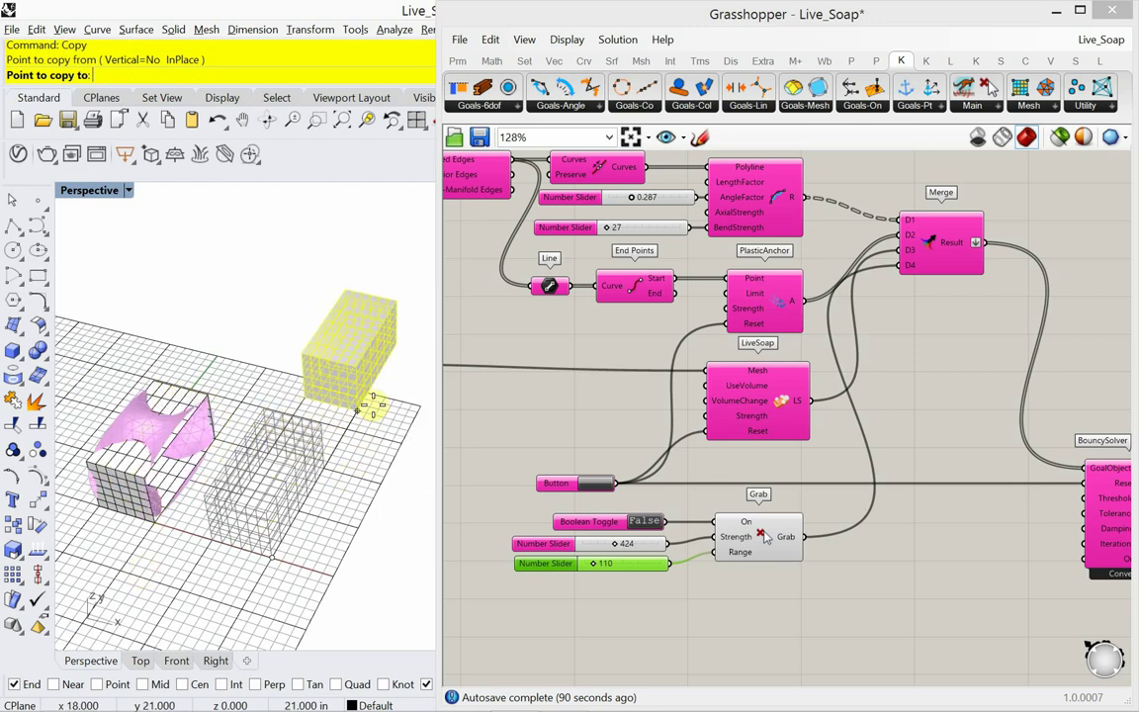
pyautogui.click(367, 388)
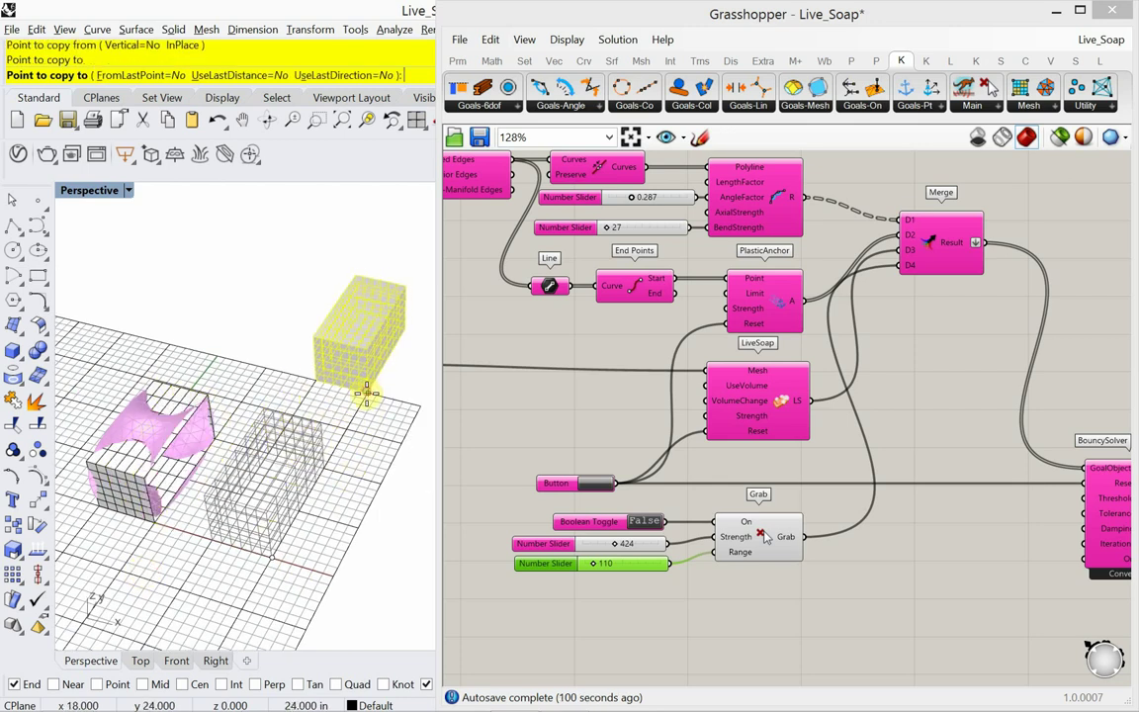
# Step: Finish the copy and hide the original middle box
pyautogui.rightClick(346, 532)
pyautogui.click(278, 516)
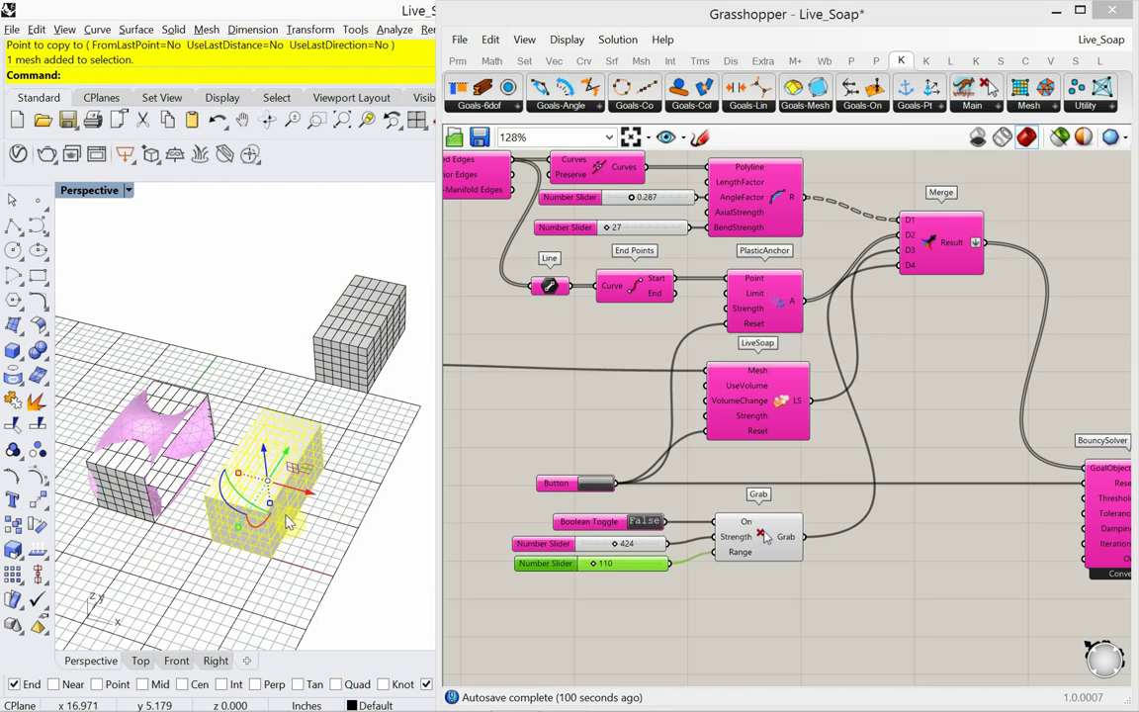
pyautogui.press('Return')
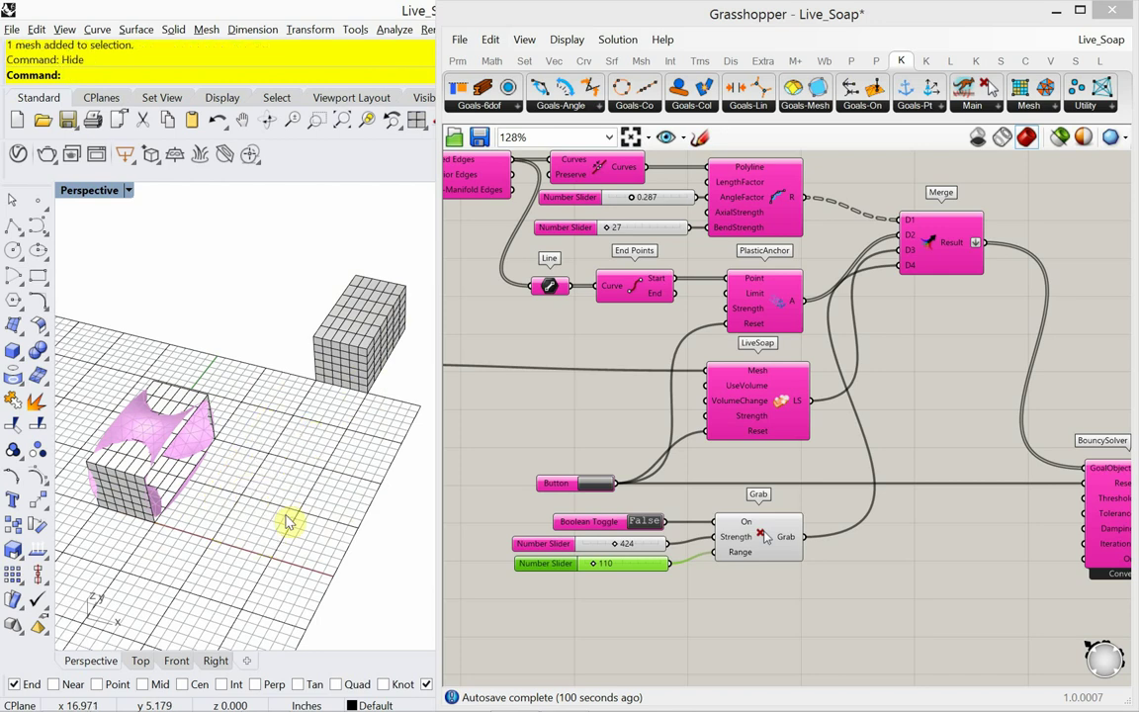
pyautogui.keyDown('shift'); pyautogui.moveTo(267, 499); pyautogui.dragTo(225, 487, button='right'); pyautogui.keyUp('shift')
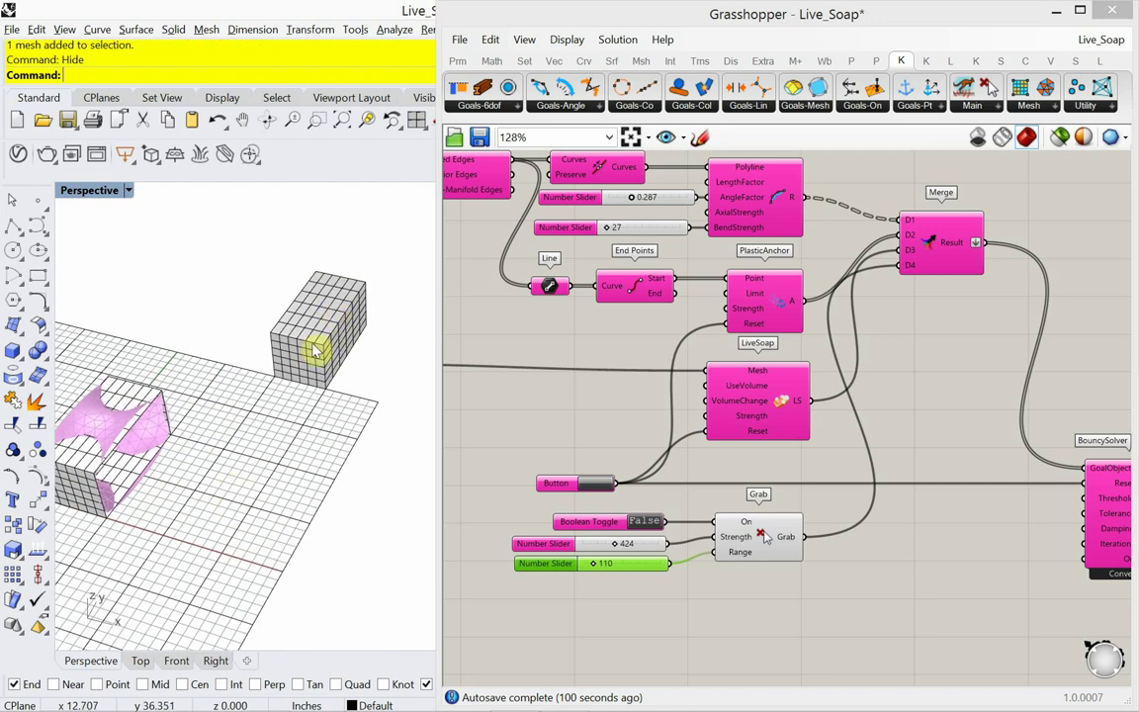
# Step: Explode the copied box and delete its top and bottom faces
pyautogui.click(317, 337)
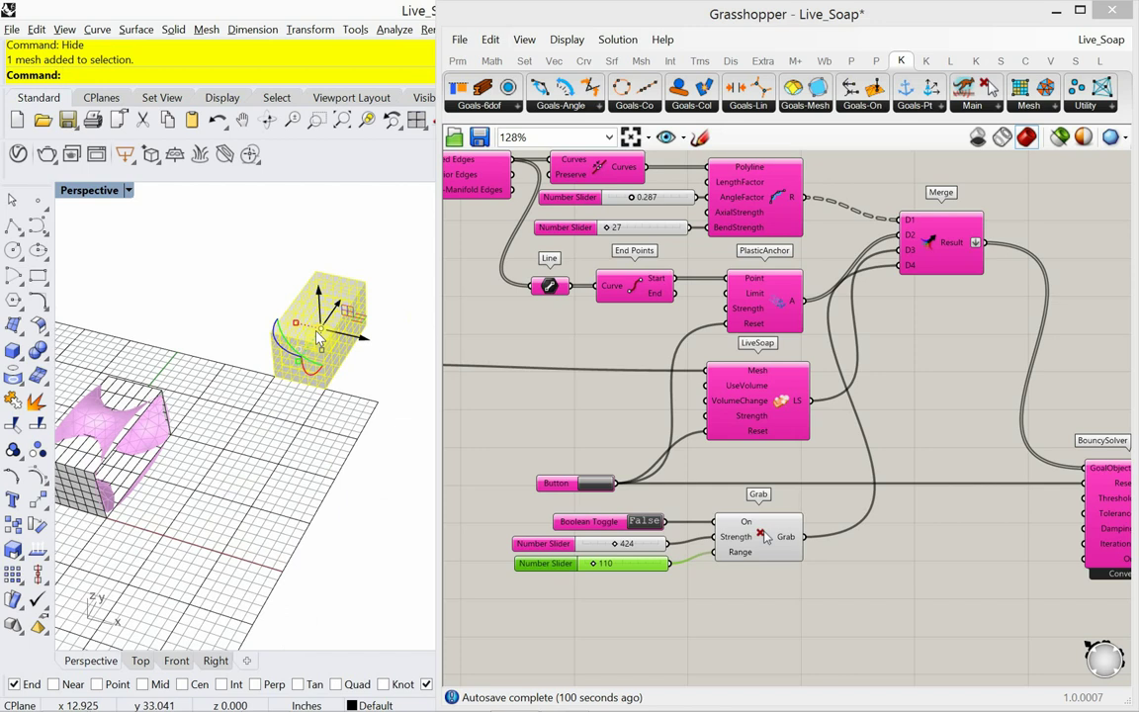
pyautogui.press('Return')
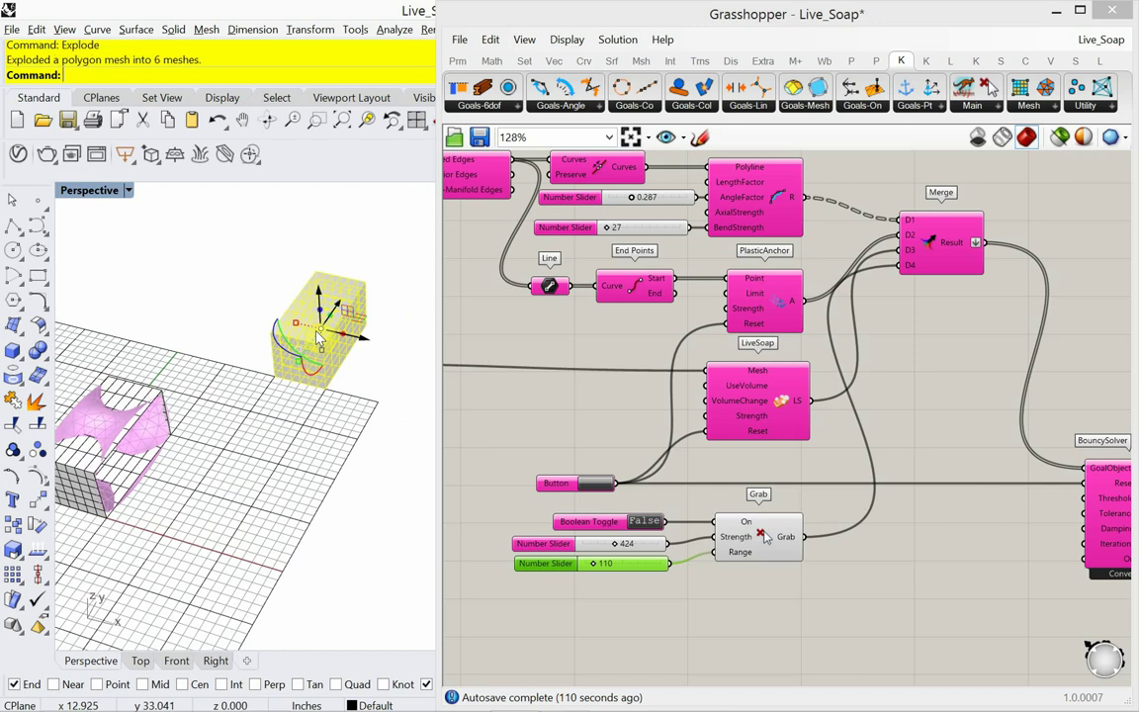
pyautogui.click(259, 280)
pyautogui.click(318, 300)
pyautogui.press('Delete')
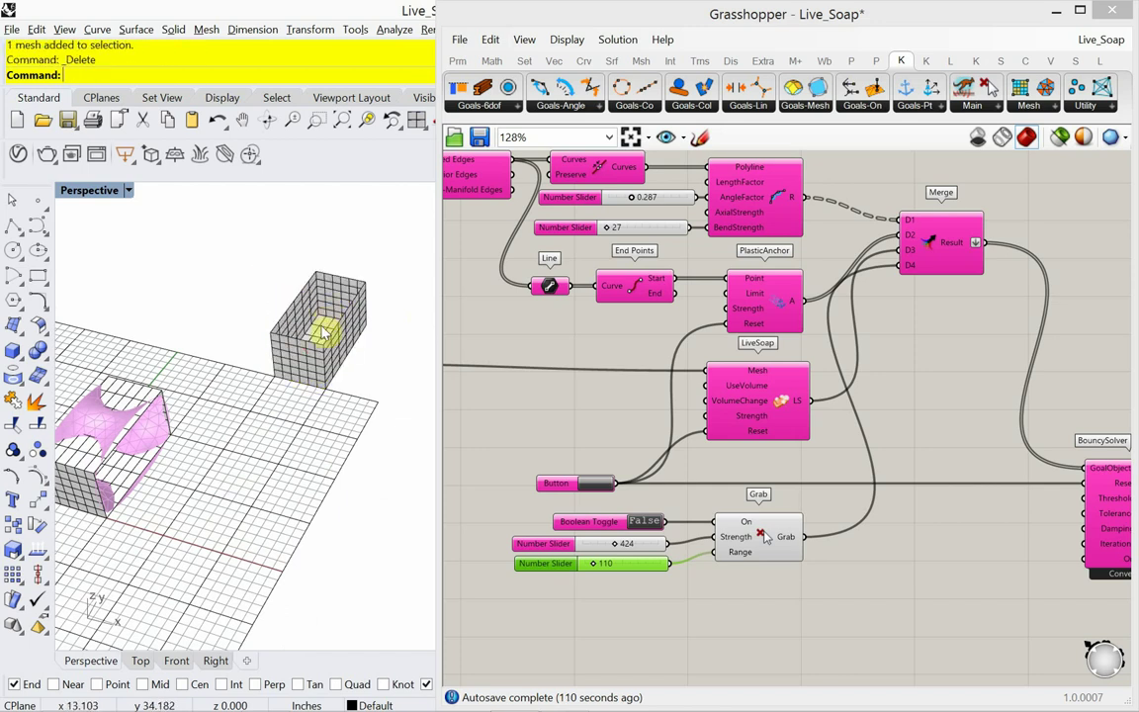
pyautogui.moveTo(326, 318)
pyautogui.mouseDown(button='right')
pyautogui.moveTo(317, 346)
pyautogui.moveTo(318, 326)
pyautogui.mouseUp(button='right')
pyautogui.click(320, 322)
pyautogui.press('Delete')
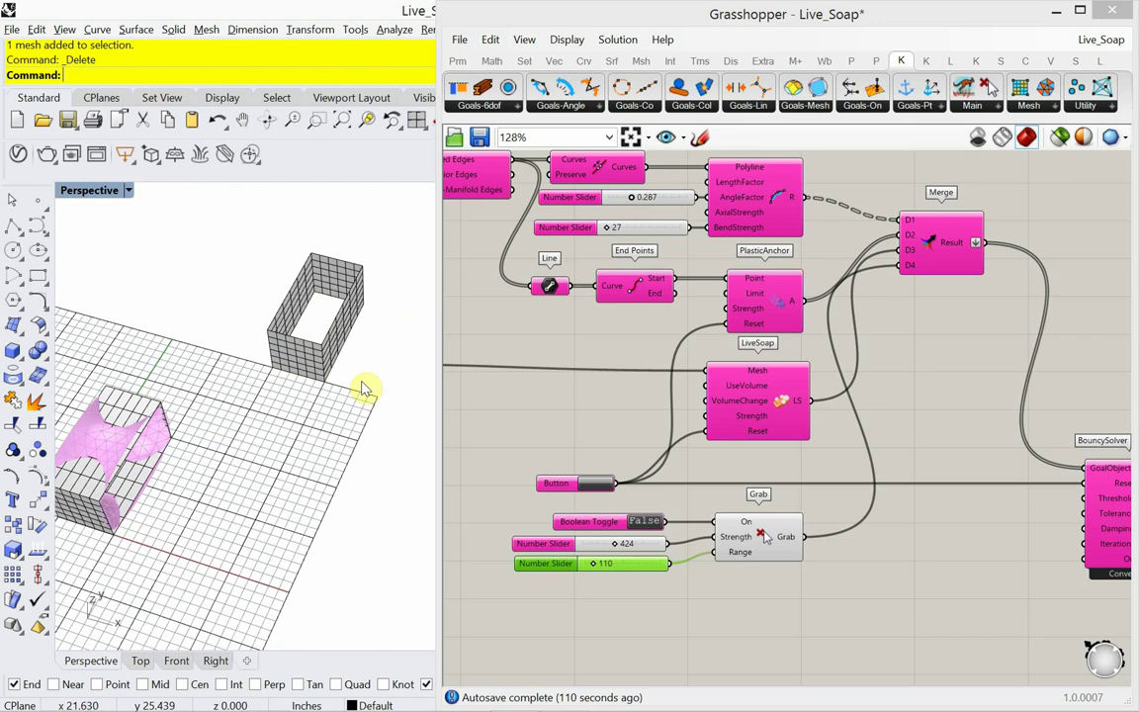
# Step: Join the four remaining walls into one open tall mesh with Join
pyautogui.moveTo(356, 371); pyautogui.dragTo(246, 273)
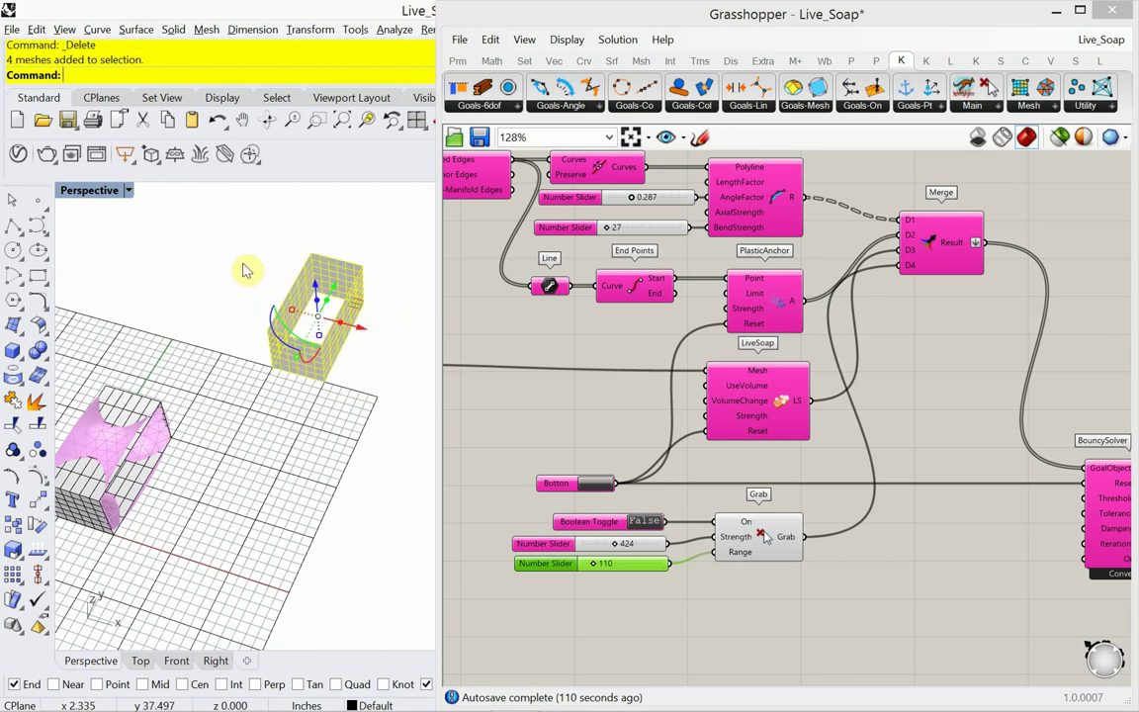
pyautogui.write('Join')
pyautogui.press('Return')
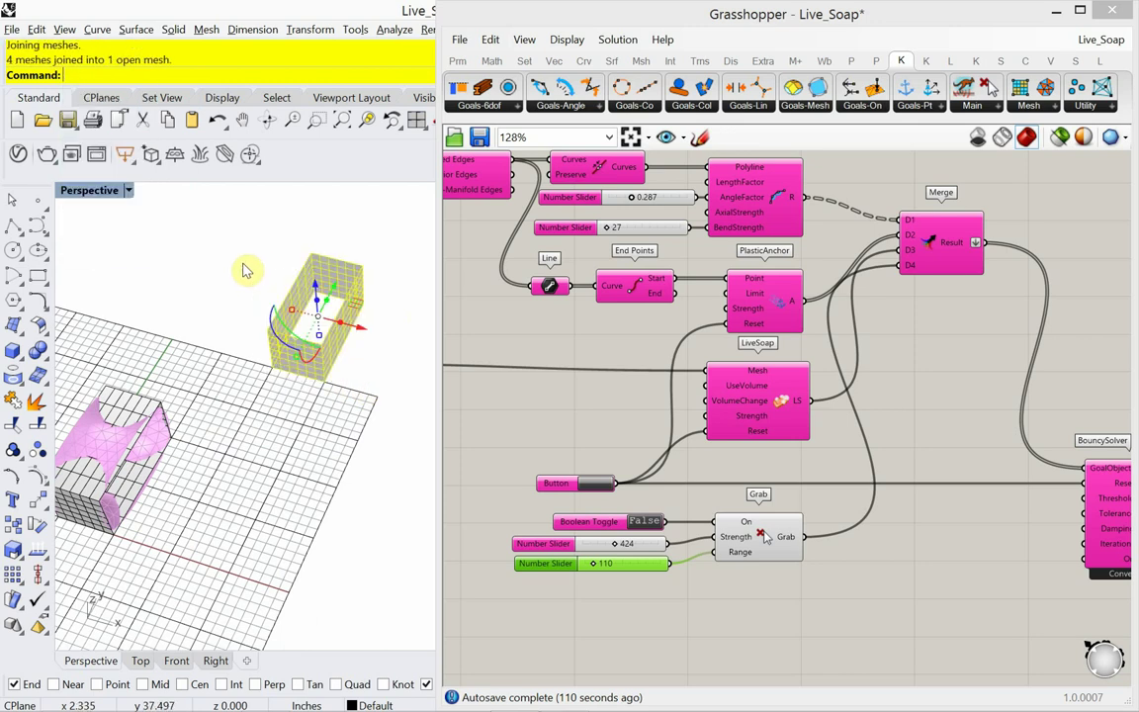
pyautogui.click(208, 374)
pyautogui.moveTo(206, 387)
pyautogui.mouseDown(button='right')
pyautogui.moveTo(203, 399)
pyautogui.moveTo(216, 385)
pyautogui.moveTo(225, 392)
pyautogui.mouseUp(button='right')
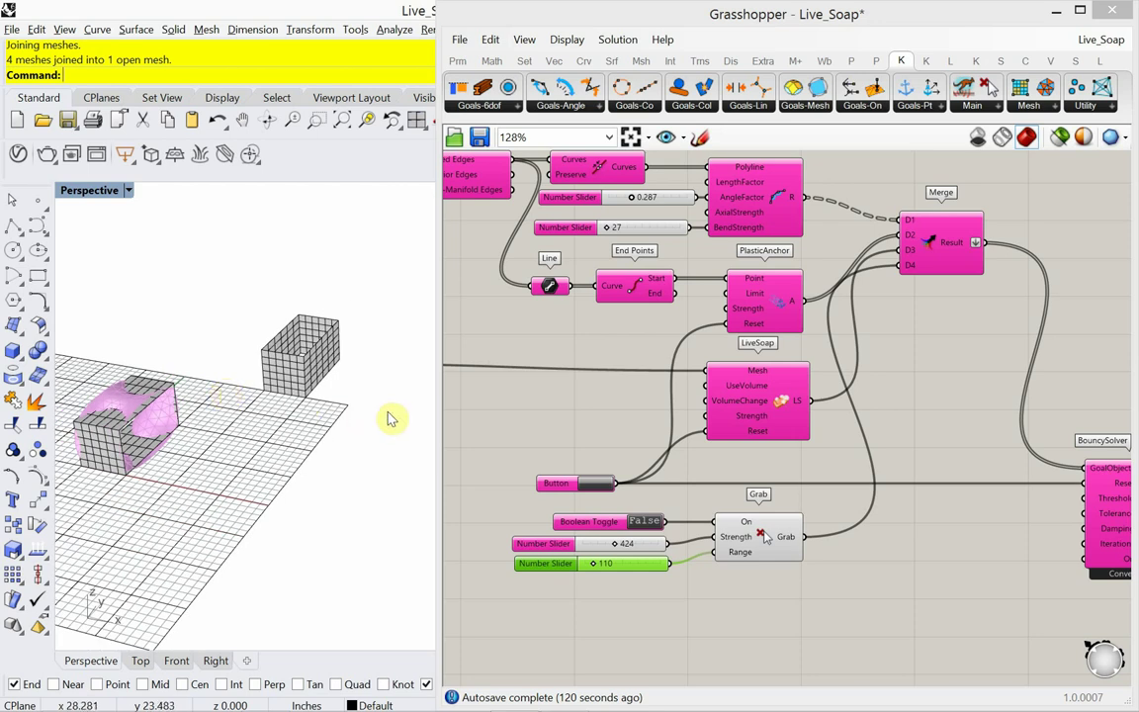
pyautogui.keyDown('shift'); pyautogui.moveTo(287, 419); pyautogui.dragTo(301, 478, button='right'); pyautogui.keyUp('shift')
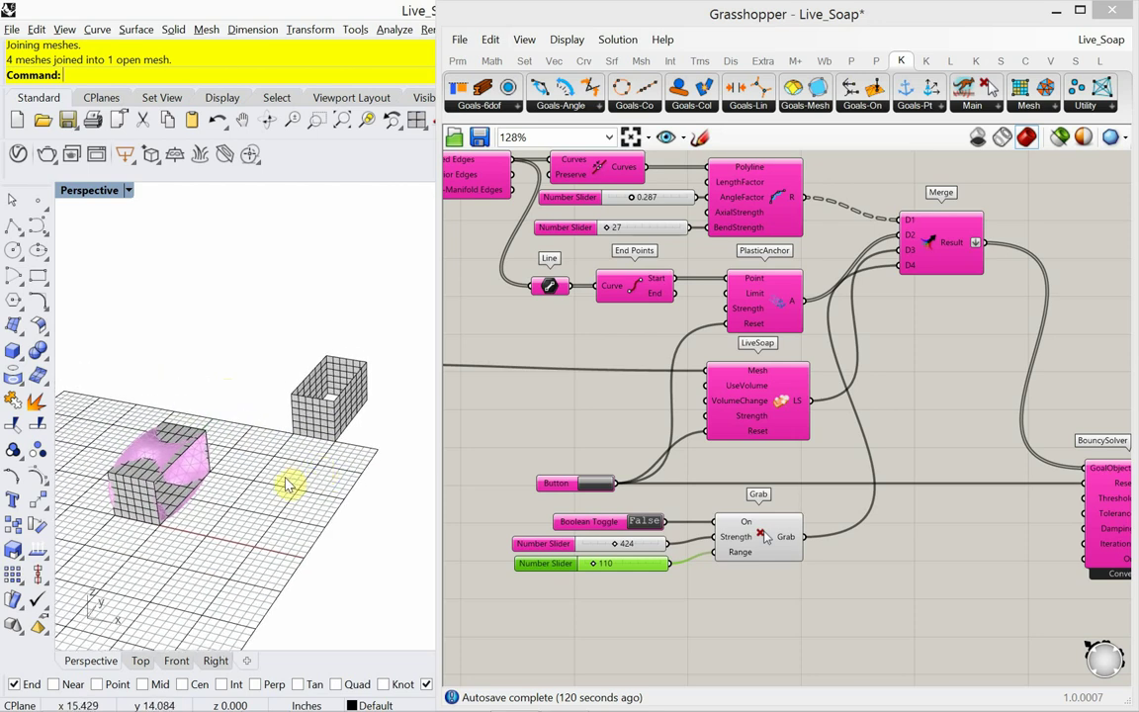
pyautogui.click(302, 385)
pyautogui.click(412, 353)
pyautogui.moveTo(502, 339); pyautogui.dragTo(747, 424, button='right')
pyautogui.scroll(2, 542, 452)
# Step: Set the Mesh parameter to reference the open tall box via Set one Mesh
pyautogui.click(550, 446)
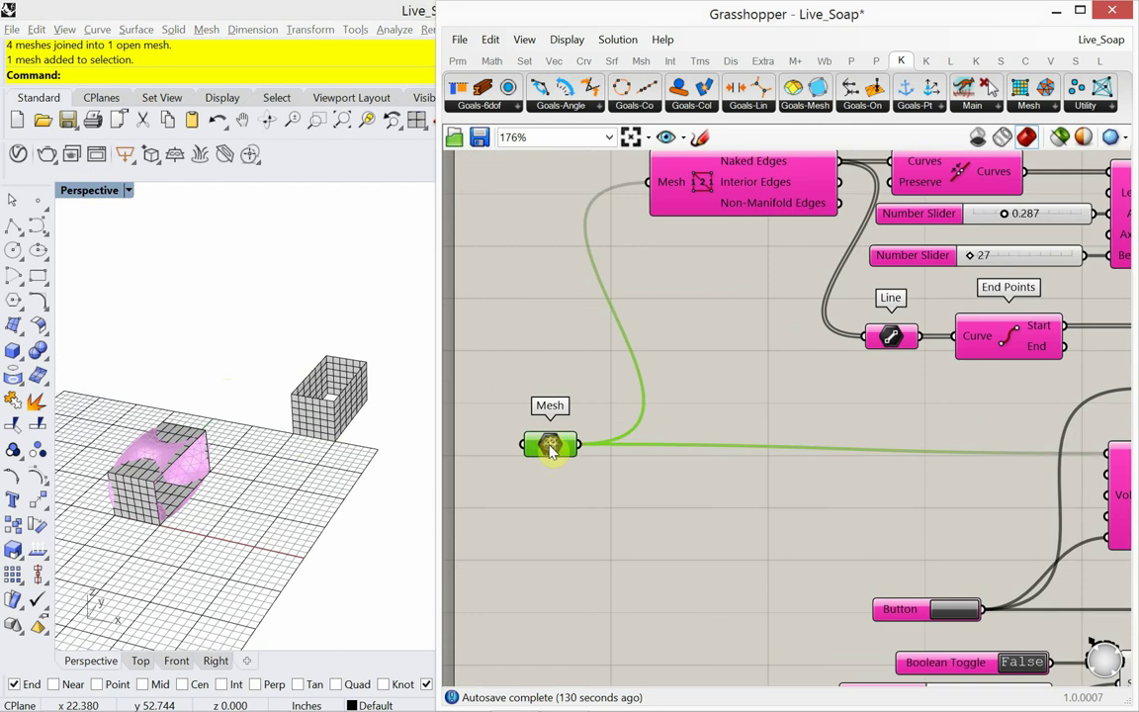
pyautogui.rightClick(565, 463)
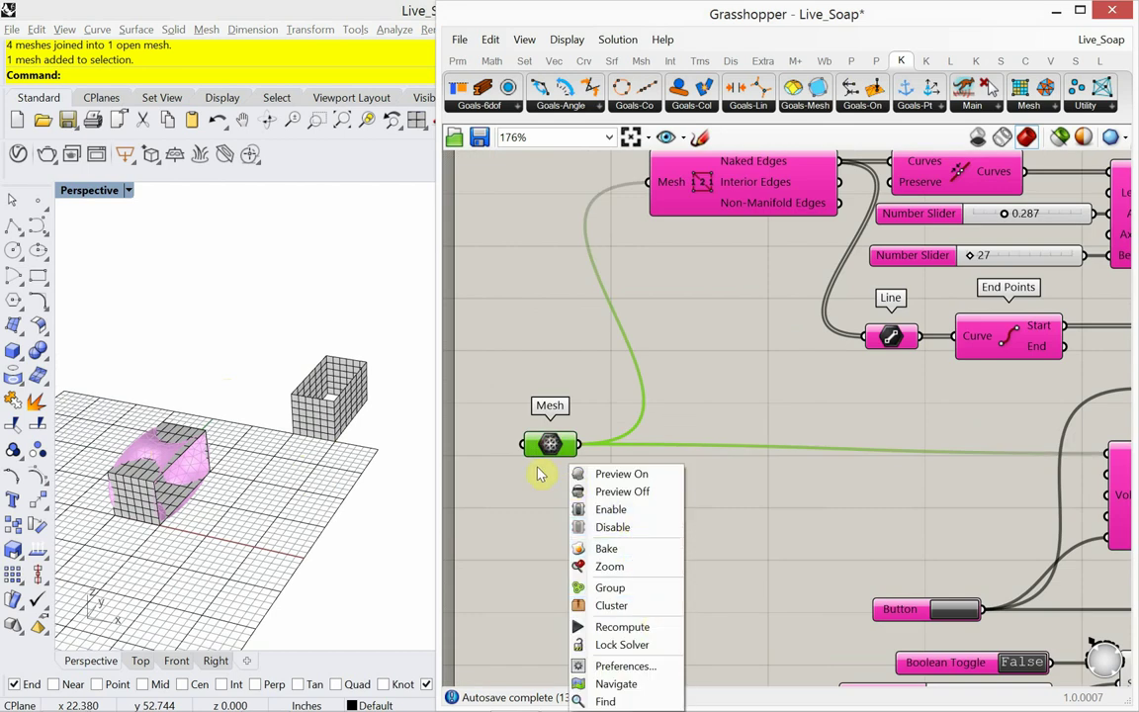
pyautogui.click(538, 475)
pyautogui.click(549, 447)
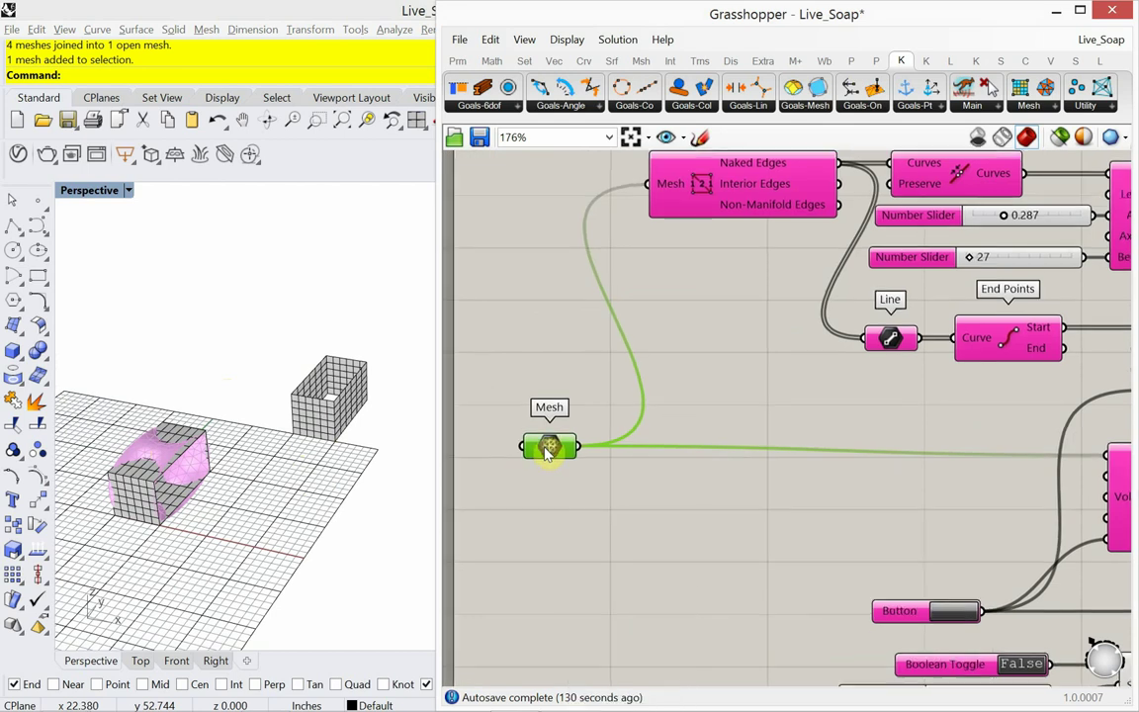
pyautogui.rightClick(549, 451)
pyautogui.click(633, 587)
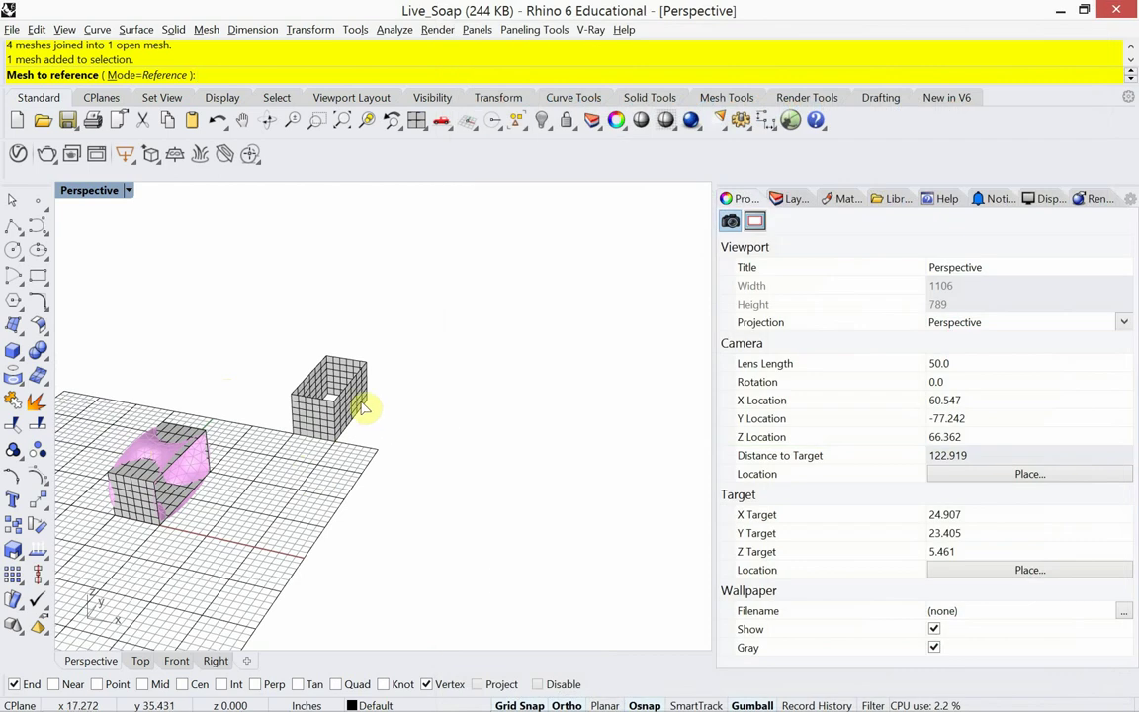
pyautogui.click(362, 405)
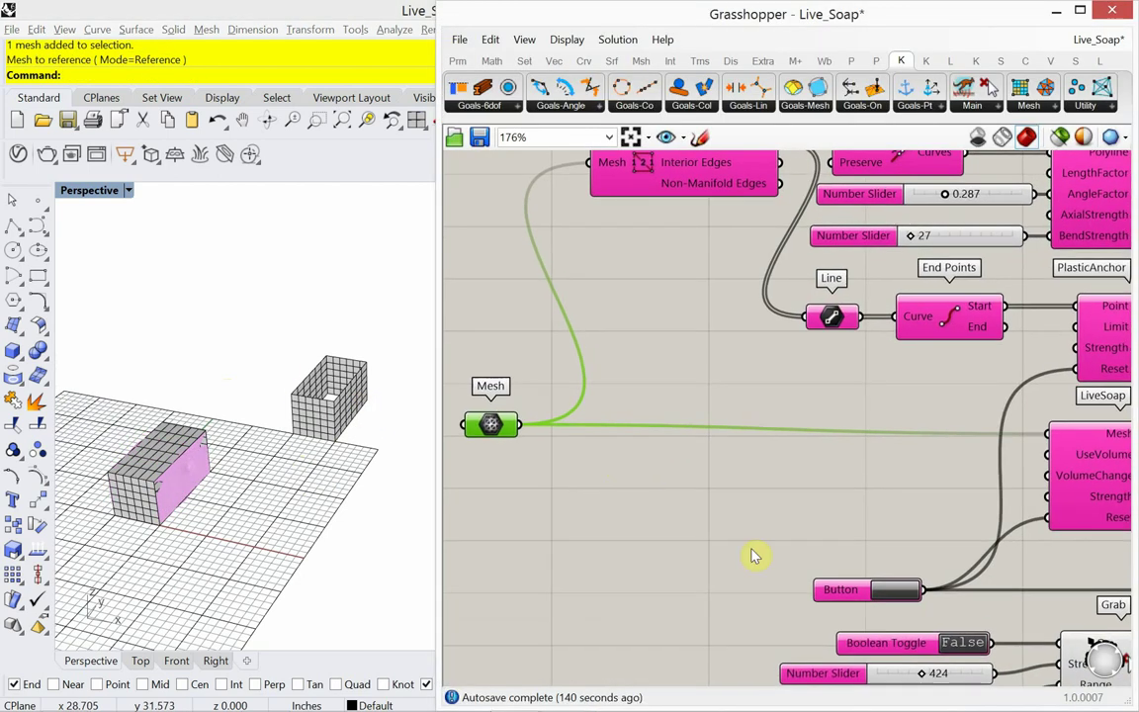
# Step: Reset the LiveSoap solver and inspect the new soap film from several angles
pyautogui.click(888, 591)
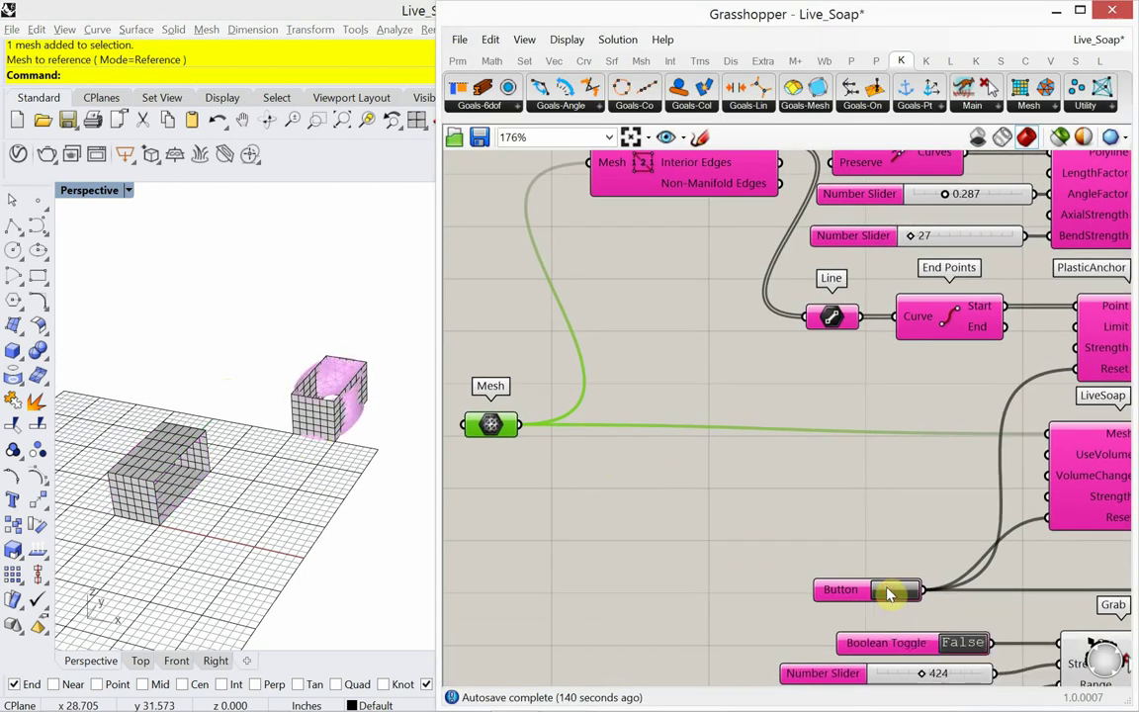
pyautogui.moveTo(310, 437); pyautogui.dragTo(259, 389, button='right')
pyautogui.scroll(3, 321, 400)
pyautogui.moveTo(299, 424); pyautogui.dragTo(216, 450, button='right')
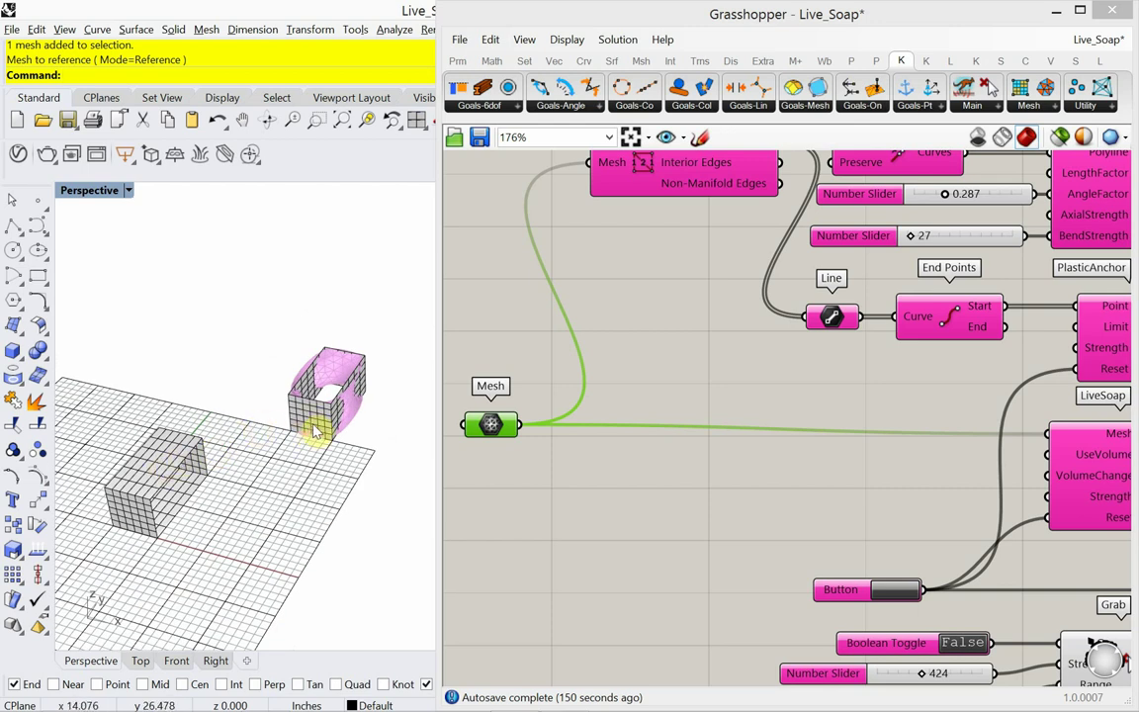
pyautogui.scroll(4, 206, 457)
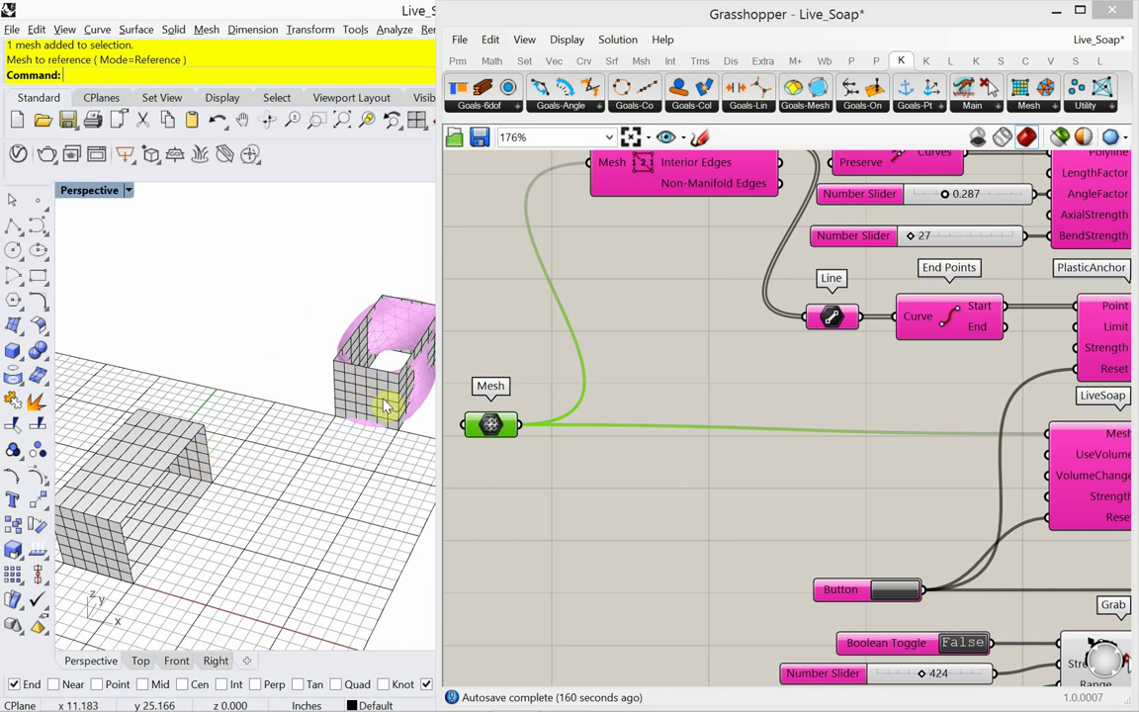
# Step: Explode the old grey box and delete one of its walls
pyautogui.click(202, 459)
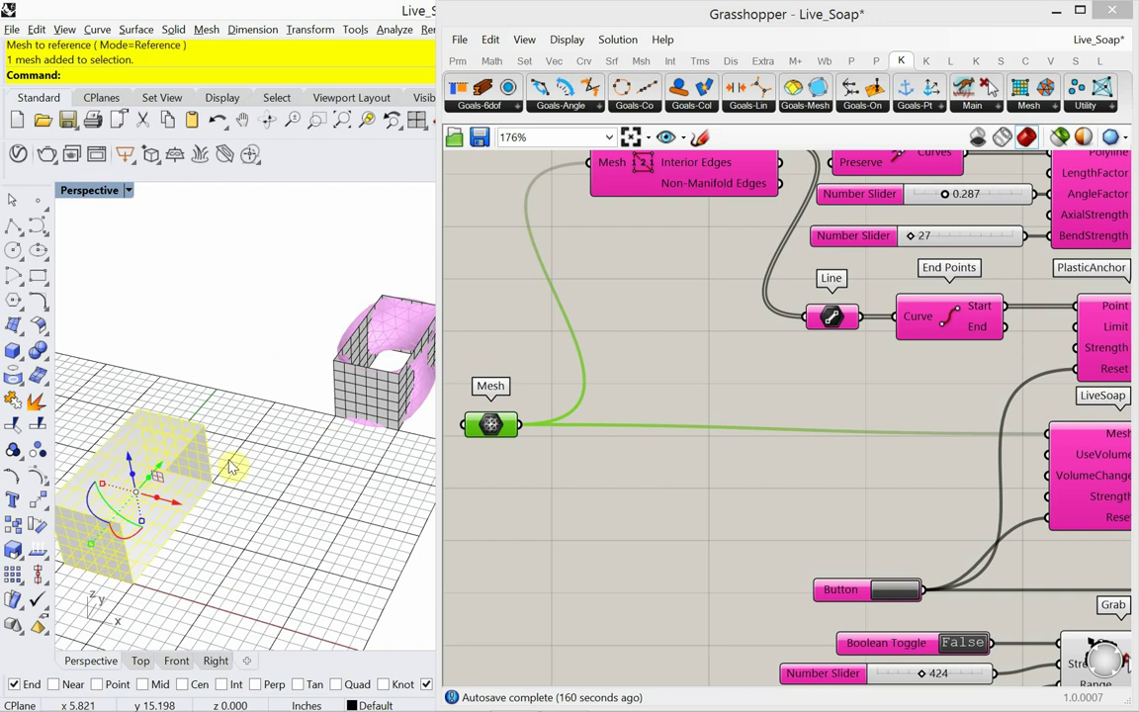
pyautogui.press('Return')
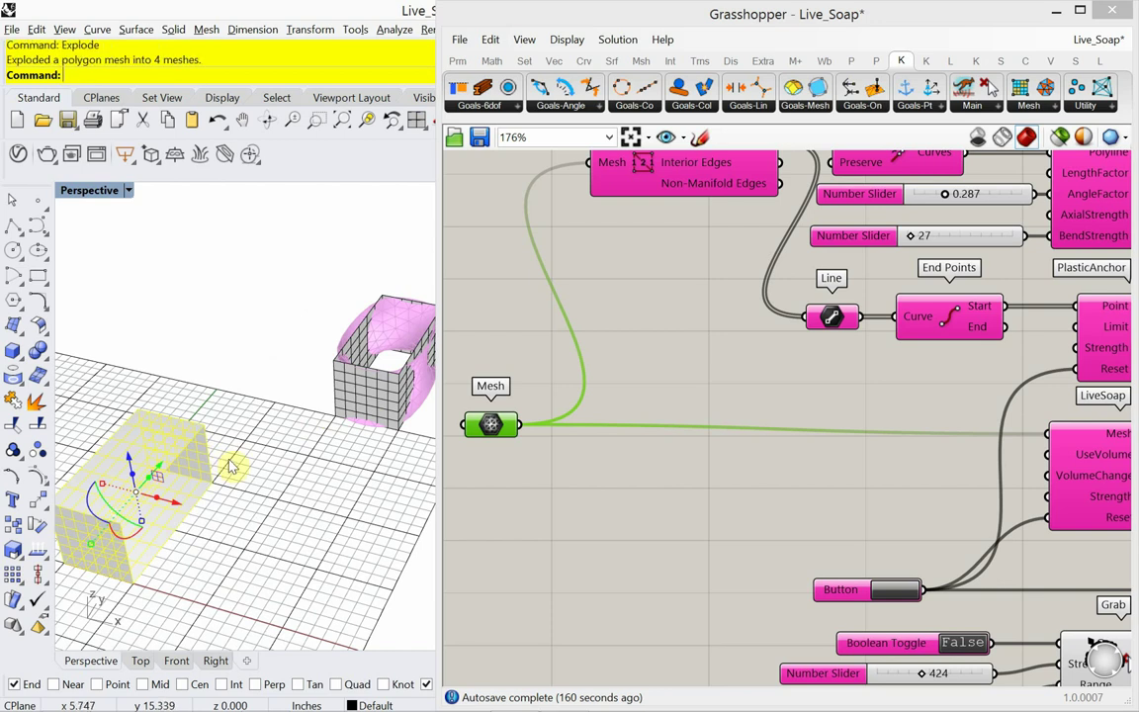
pyautogui.click(229, 465)
pyautogui.click(208, 460)
pyautogui.press('Delete')
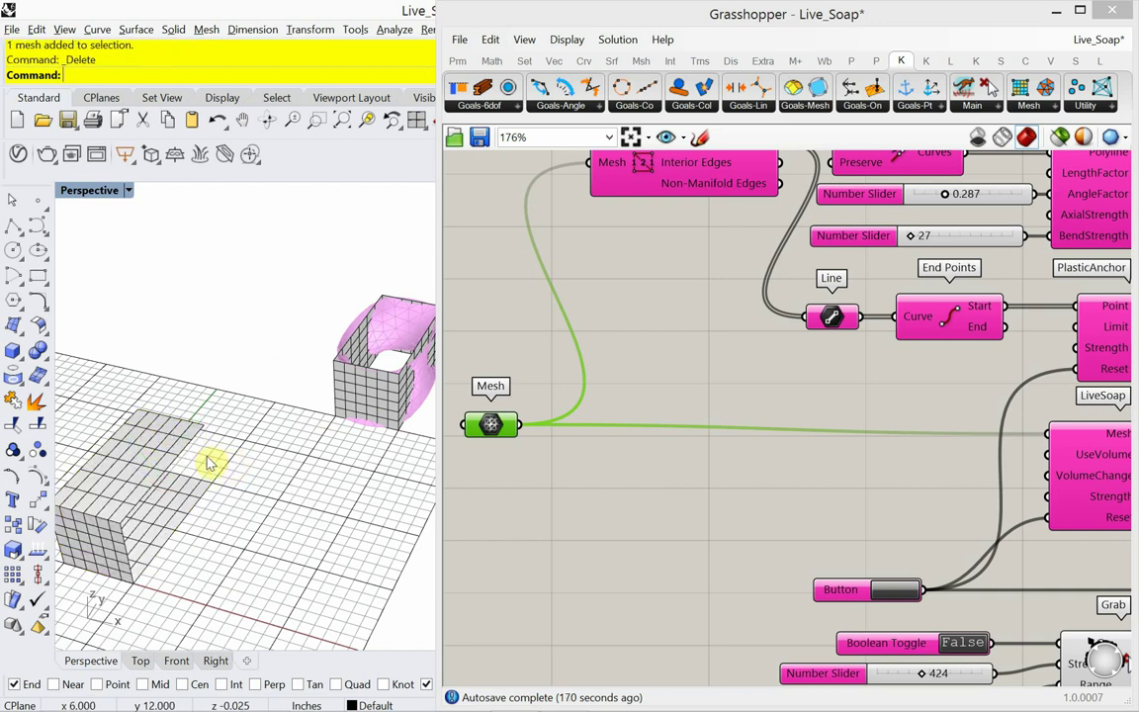
pyautogui.scroll(-2, 242, 418)
# Step: Move the selected mesh piece from a vertex to its new position
pyautogui.moveTo(397, 435); pyautogui.dragTo(276, 288)
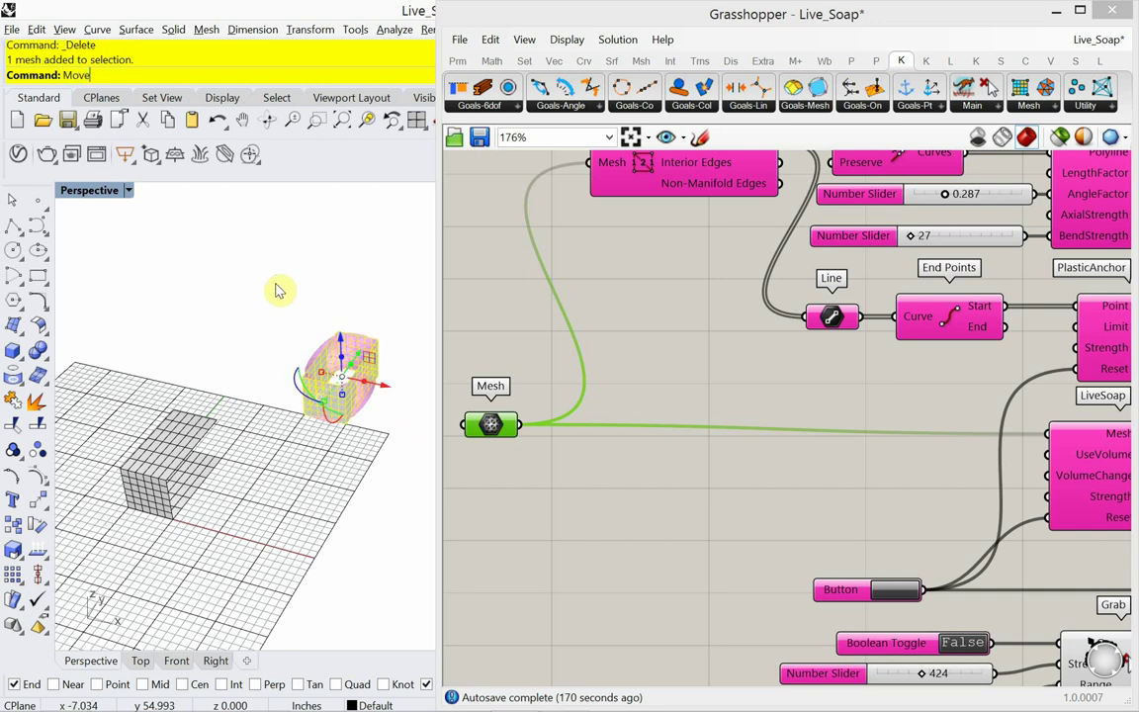
pyautogui.press('Return')
pyautogui.scroll(3, 356, 434)
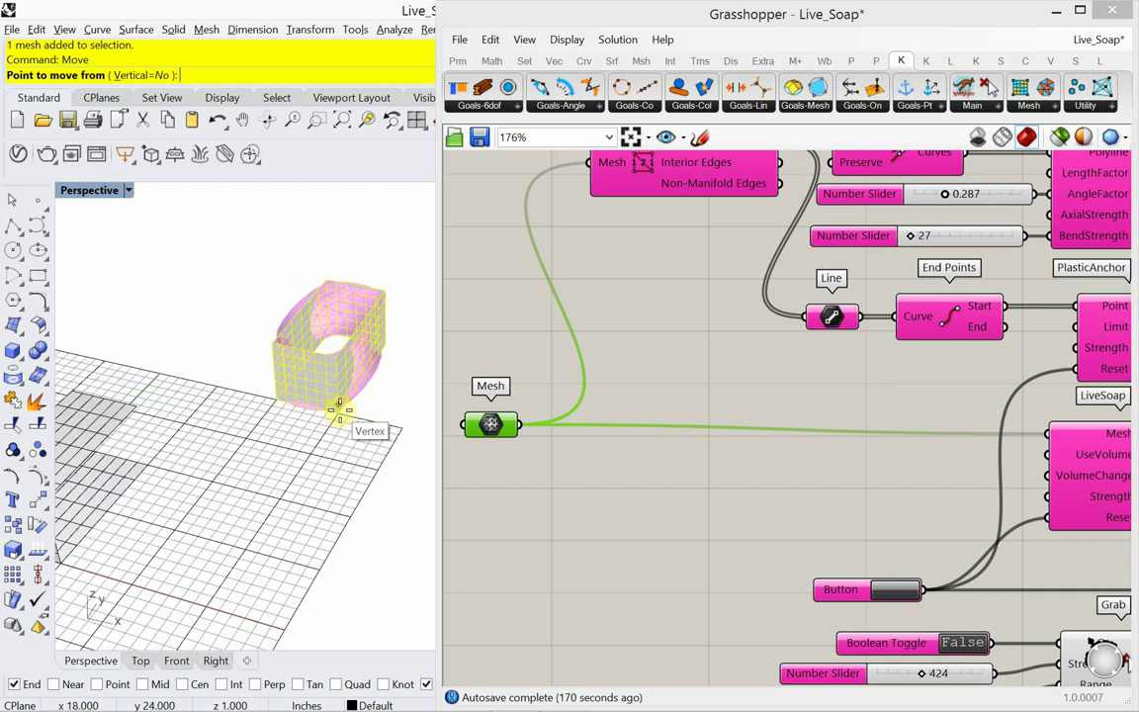
pyautogui.click(338, 415)
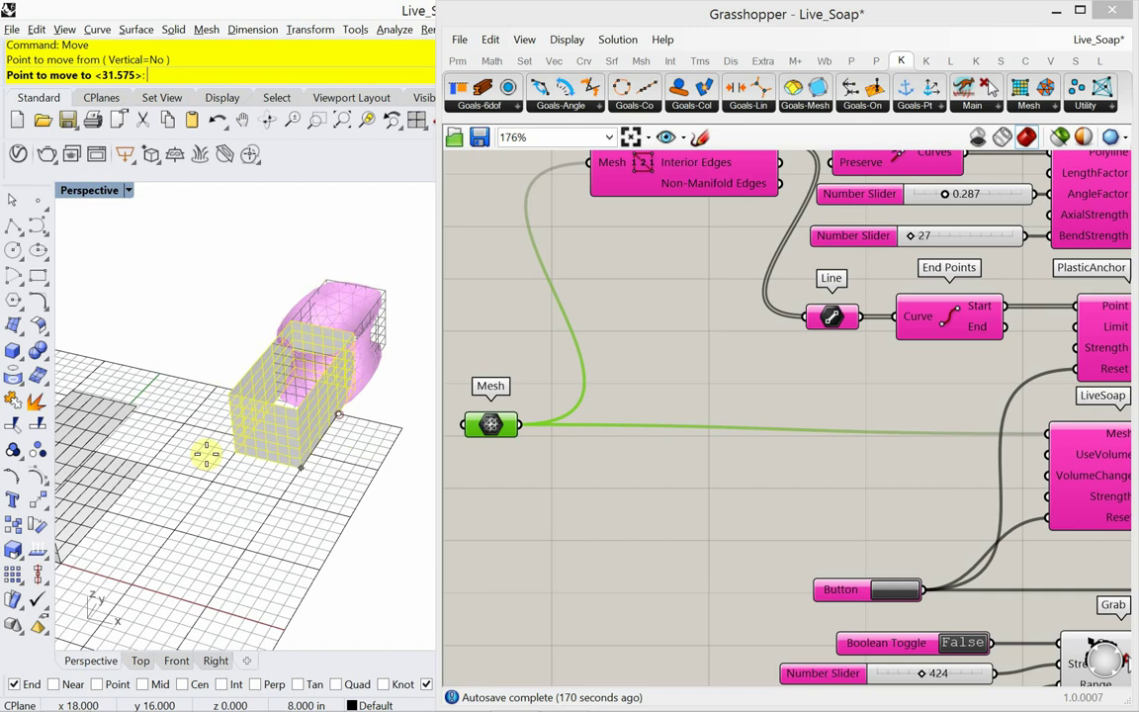
pyautogui.click(150, 469)
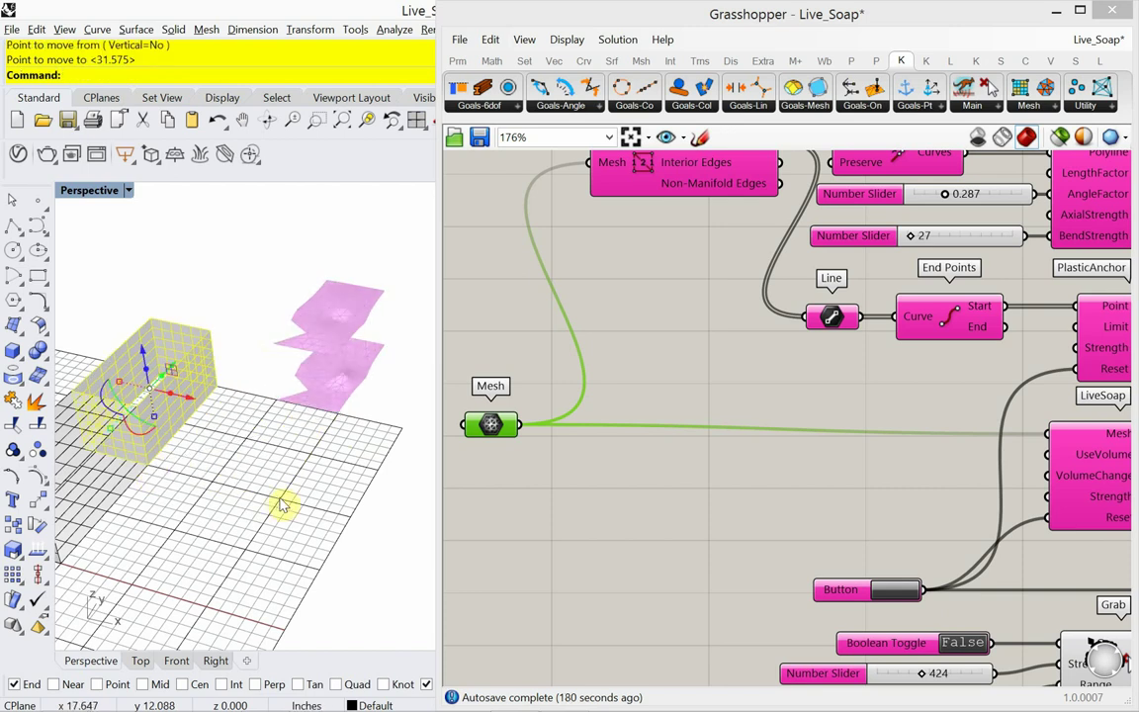
pyautogui.scroll(-3, 296, 502)
pyautogui.scroll(2, 166, 519)
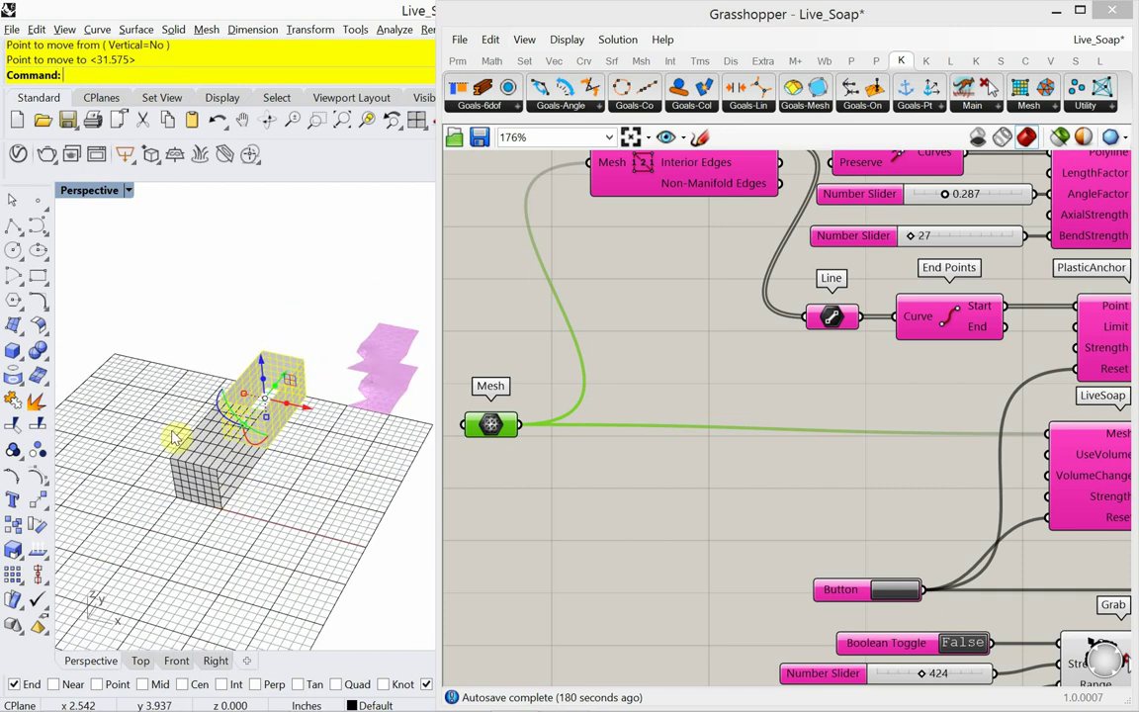
# Step: Crossing-select the four mesh pieces and Join them into one open mesh
pyautogui.click(198, 437)
pyautogui.scroll(3, 254, 465)
pyautogui.moveTo(296, 475); pyautogui.dragTo(173, 341)
pyautogui.write('Join')
pyautogui.press('Return')
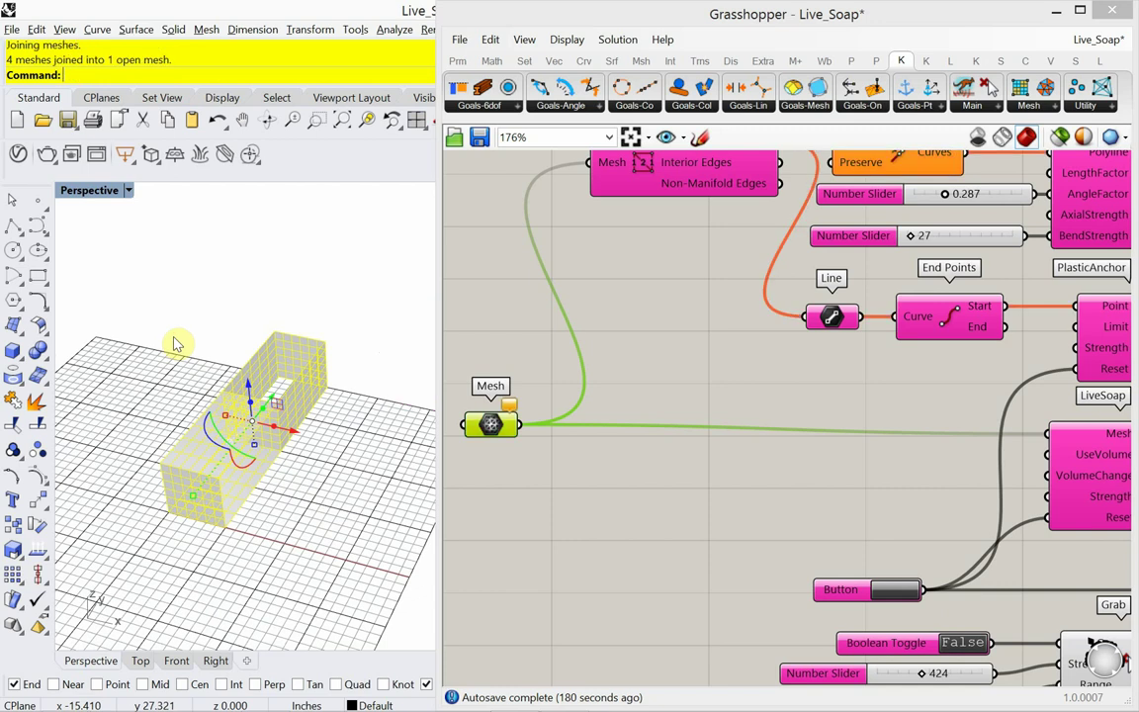
# Step: Assign the joined mesh to the Grasshopper Mesh parameter with Set one Mesh
pyautogui.click(488, 497)
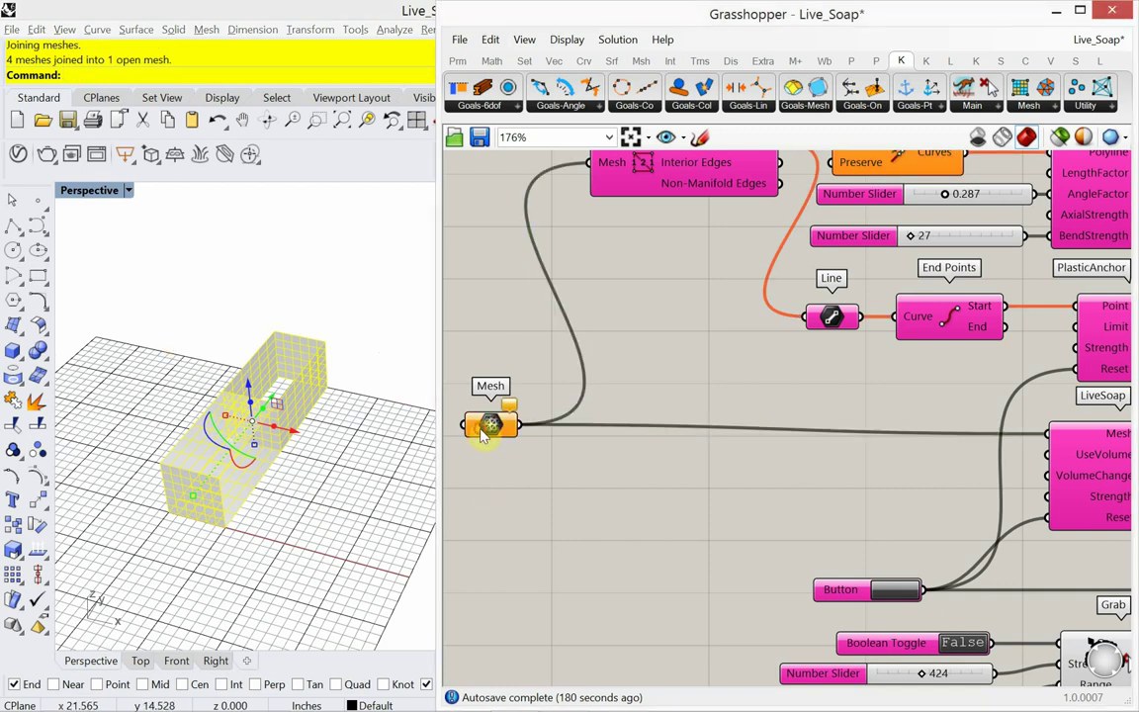
pyautogui.rightClick(484, 433)
pyautogui.click(551, 587)
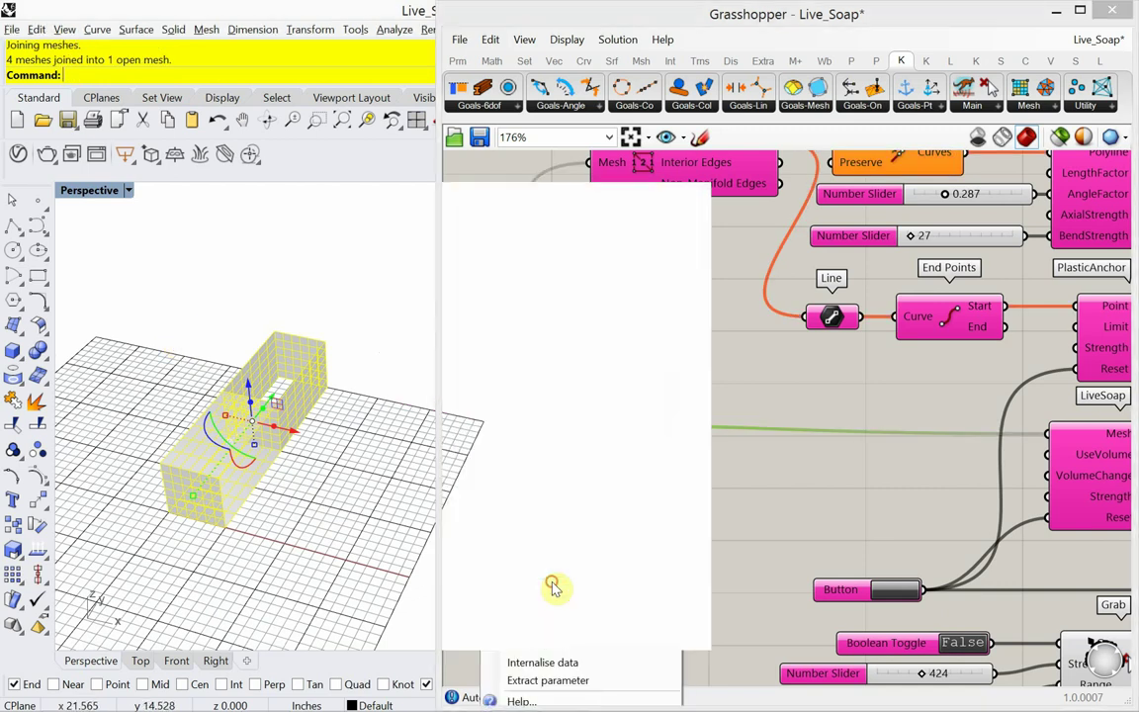
pyautogui.click(293, 397)
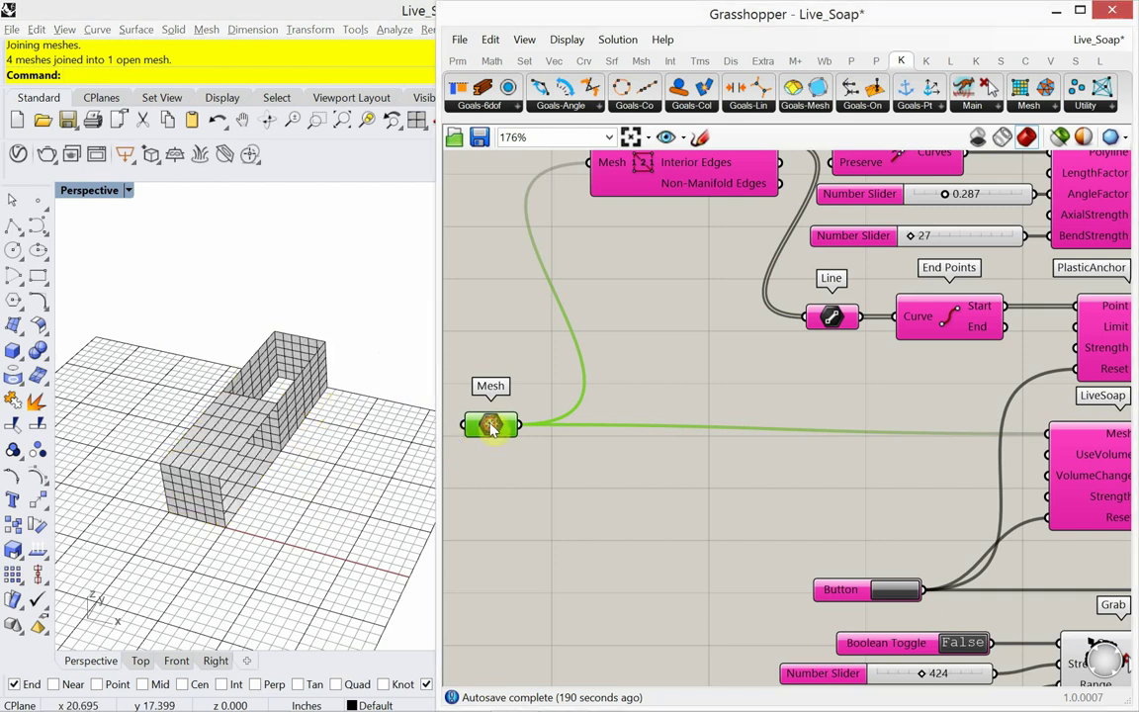
pyautogui.click(311, 440)
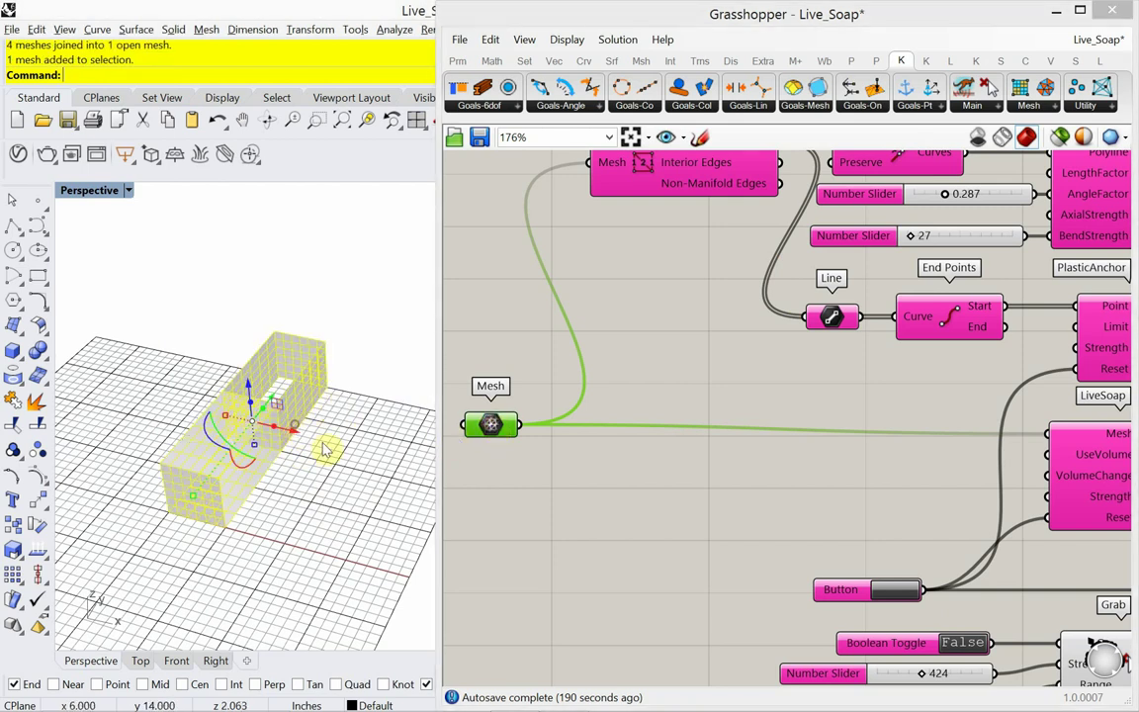
pyautogui.click(392, 481)
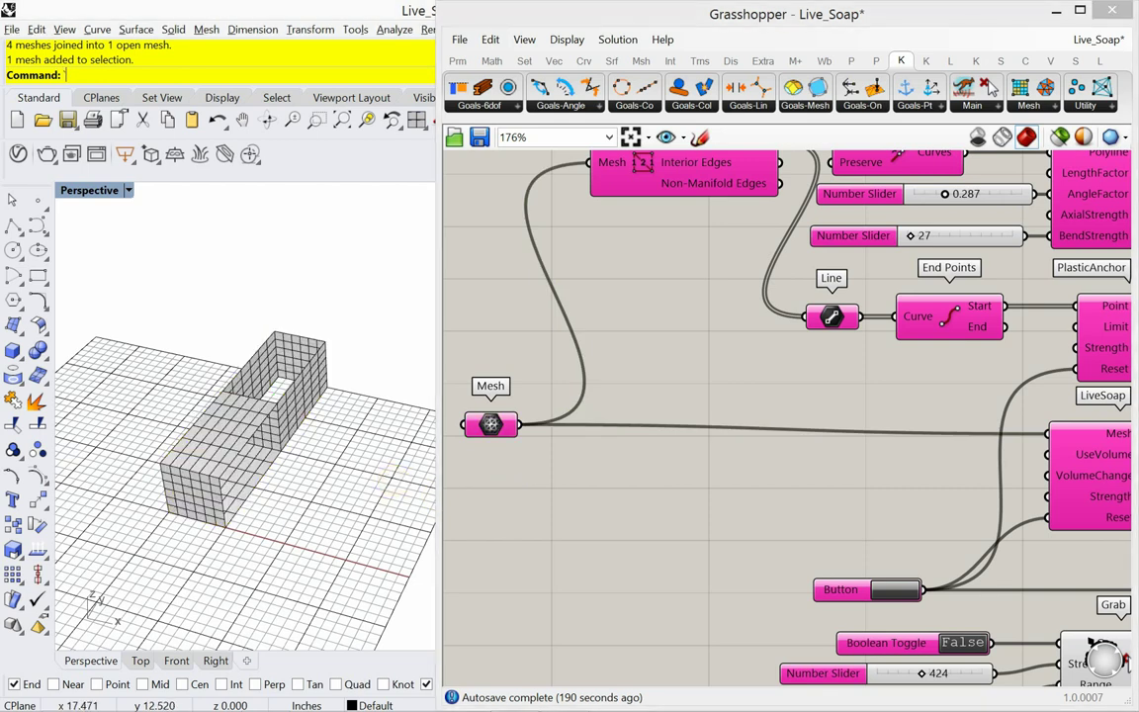
# Step: Reference the joined mesh in the Mesh parameter and reset the soap simulation
pyautogui.rightClick(488, 425)
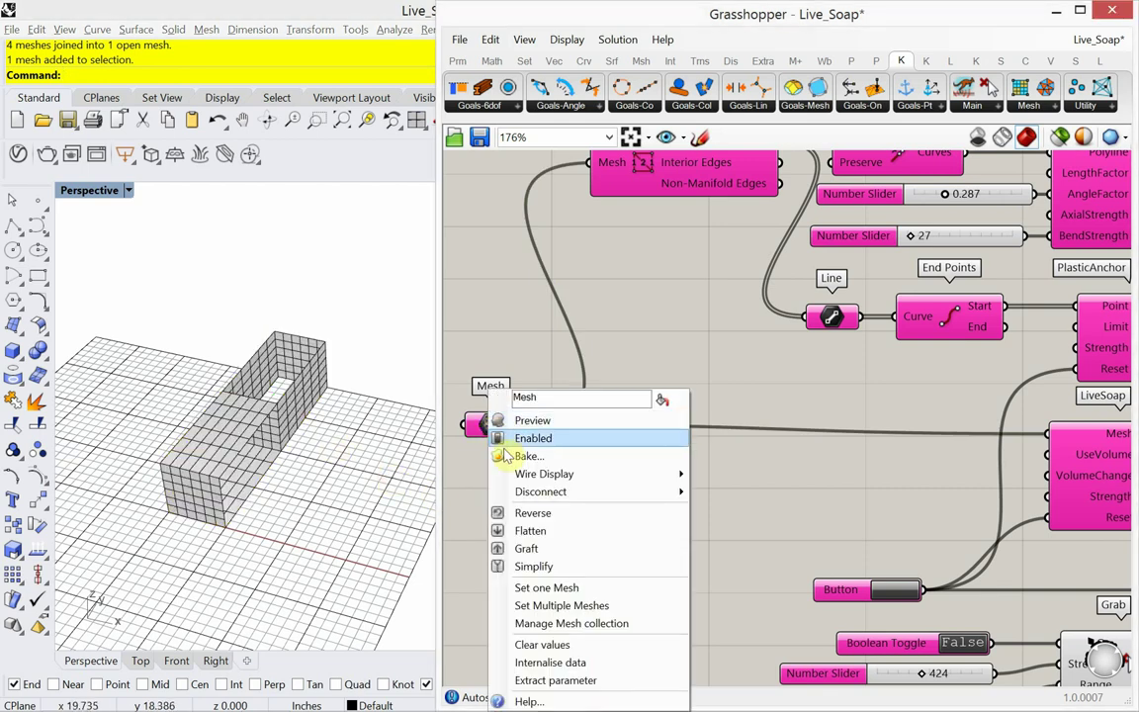
pyautogui.click(557, 588)
pyautogui.press('Return')
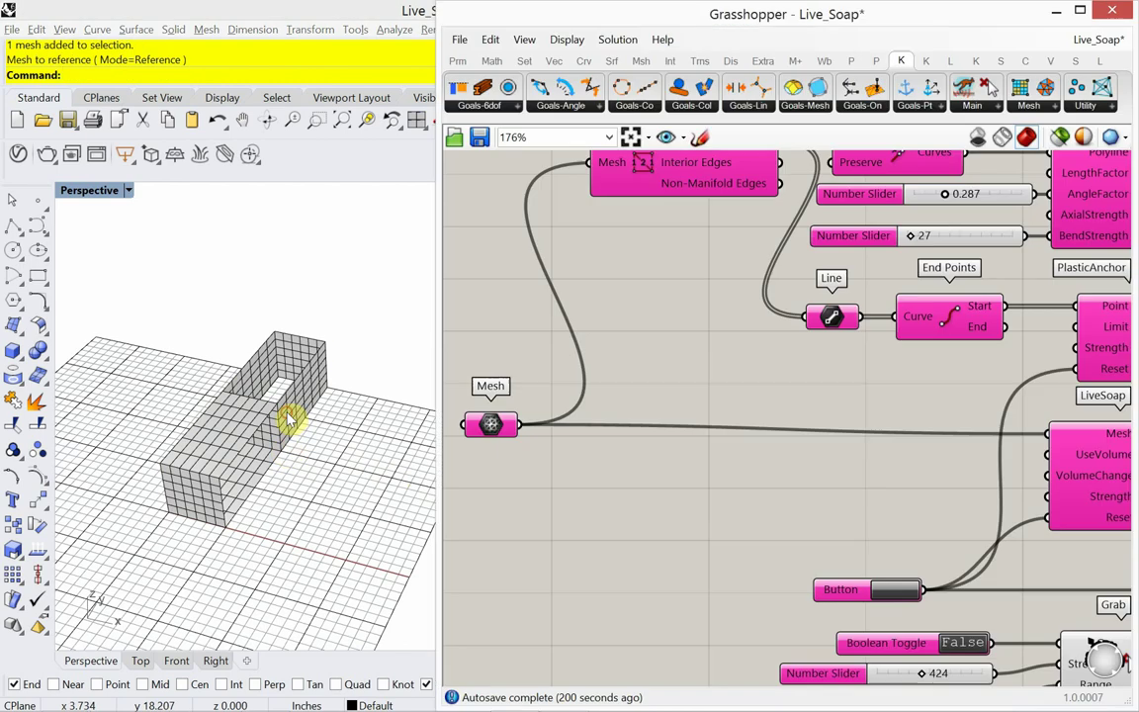
pyautogui.moveTo(653, 495); pyautogui.dragTo(666, 458, button='right')
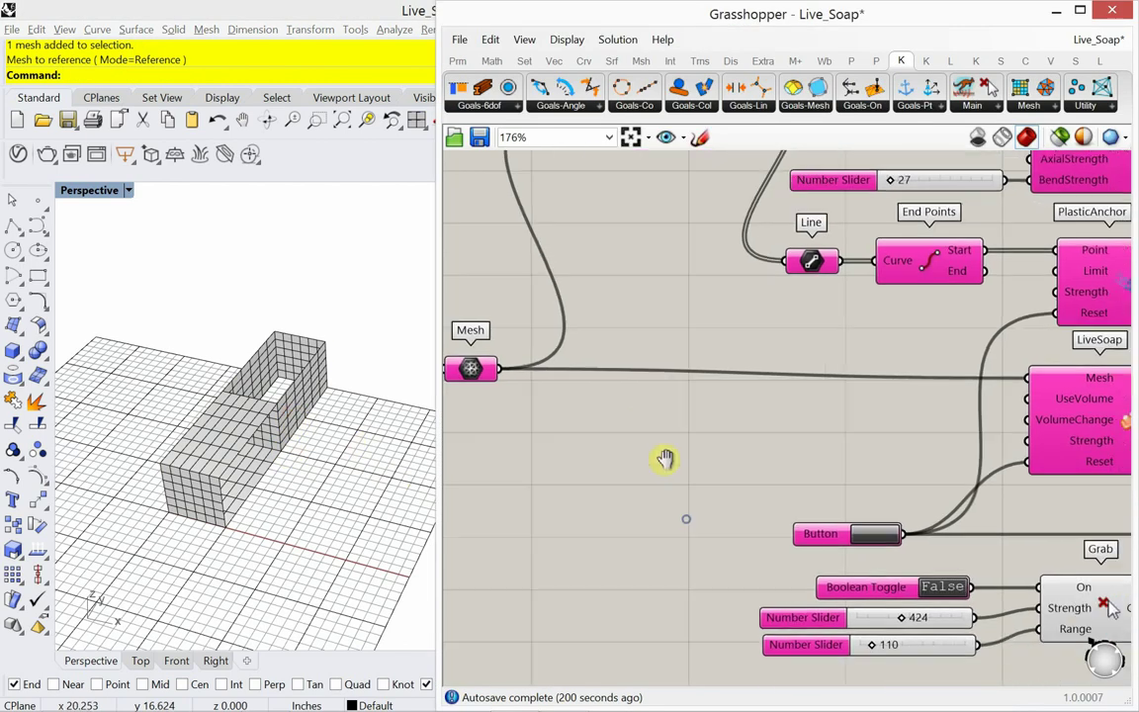
pyautogui.click(865, 534)
# Step: Hide the grey source mesh so only the pink soap film remains, then pull it interactively
pyautogui.moveTo(279, 499)
pyautogui.mouseDown(button='right')
pyautogui.moveTo(171, 455)
pyautogui.moveTo(299, 504)
pyautogui.moveTo(270, 508)
pyautogui.mouseUp(button='right')
pyautogui.click(245, 519)
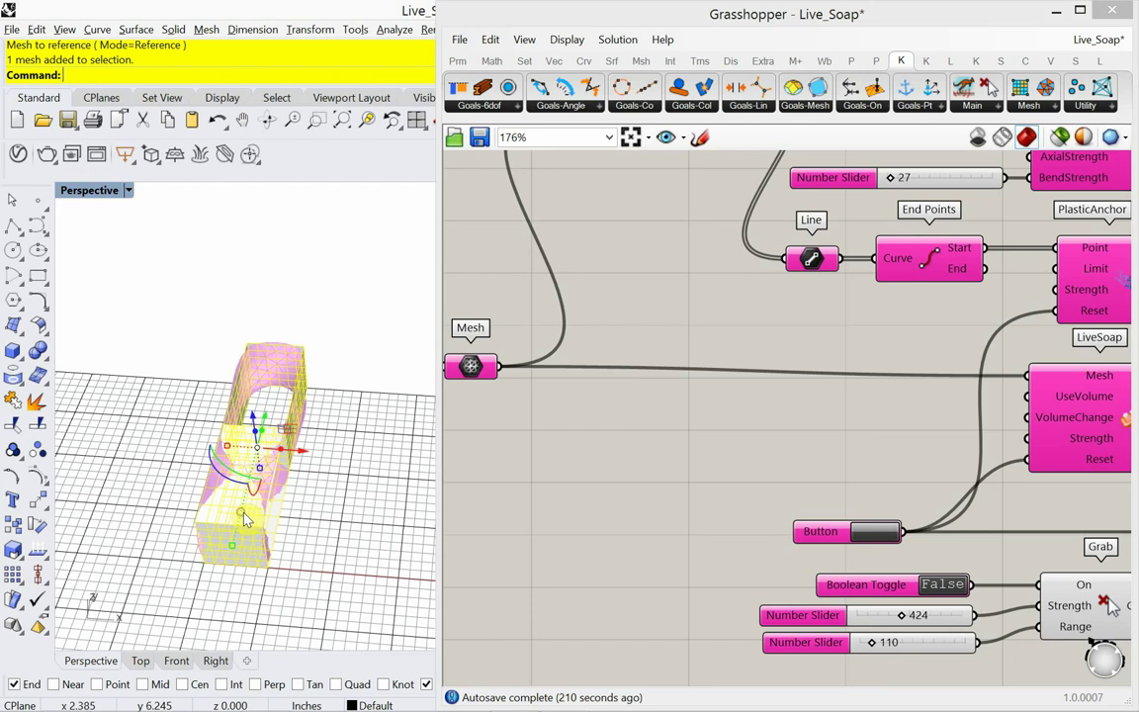
pyautogui.press('Return')
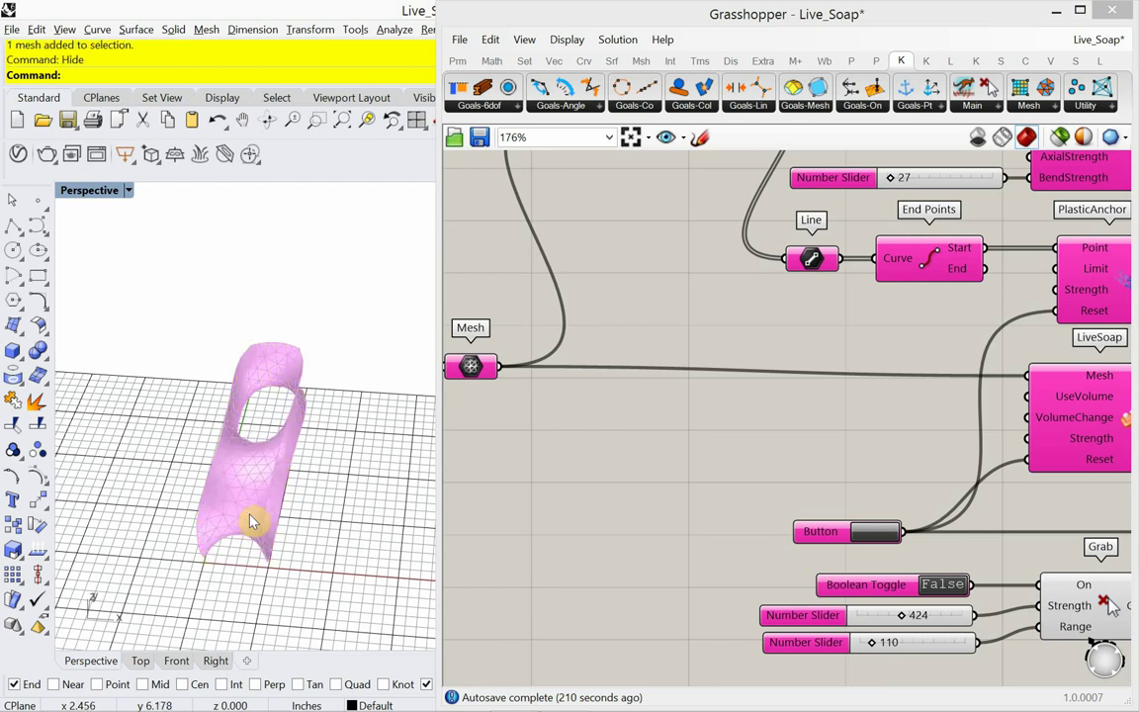
pyautogui.moveTo(250, 521); pyautogui.dragTo(250, 467, button='right')
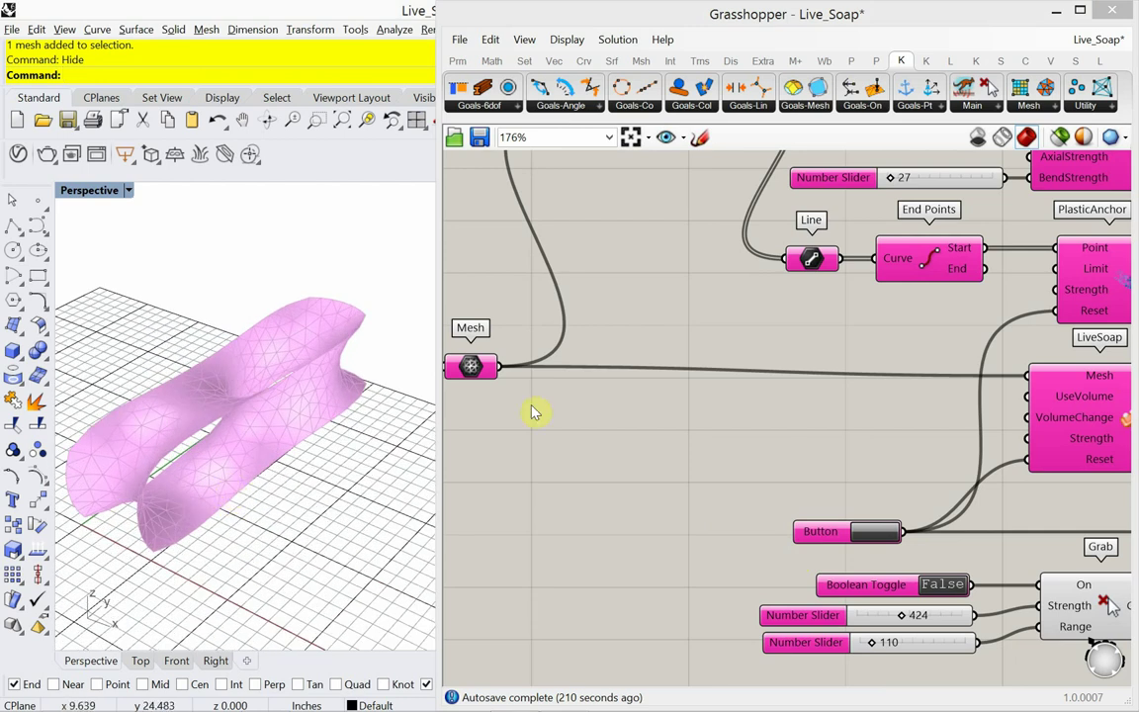
pyautogui.moveTo(693, 453); pyautogui.dragTo(638, 498, button='right')
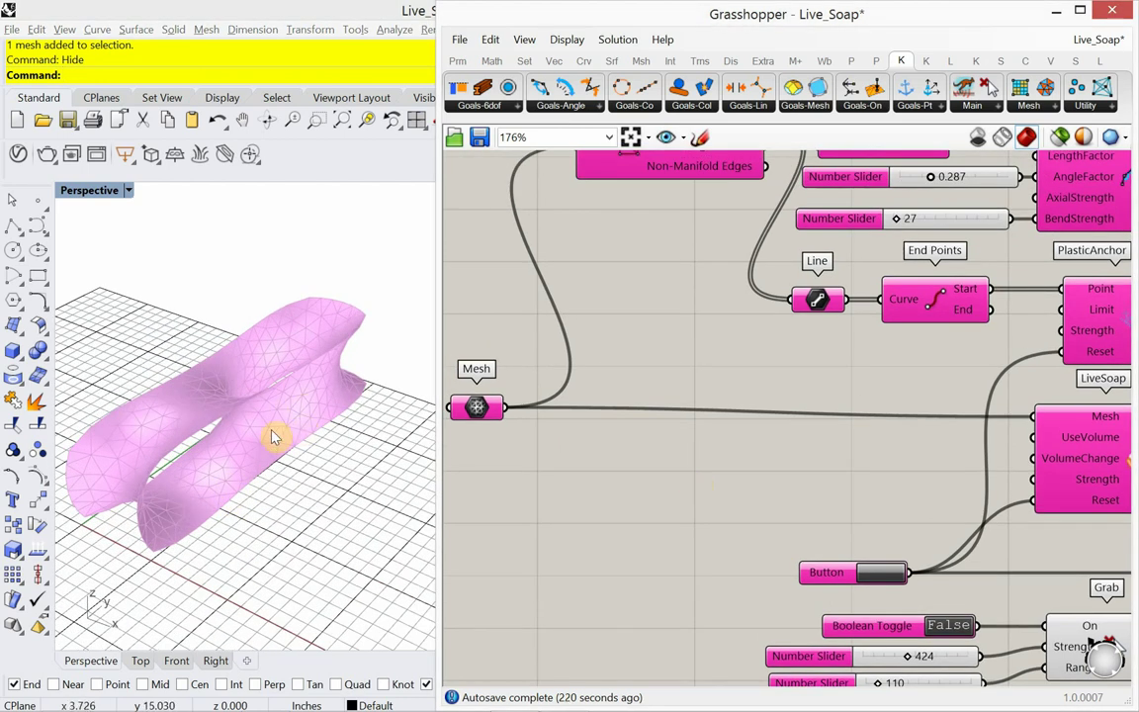
pyautogui.moveTo(273, 436)
pyautogui.mouseDown()
pyautogui.moveTo(186, 388)
pyautogui.moveTo(259, 409)
pyautogui.moveTo(259, 422)
pyautogui.mouseUp()
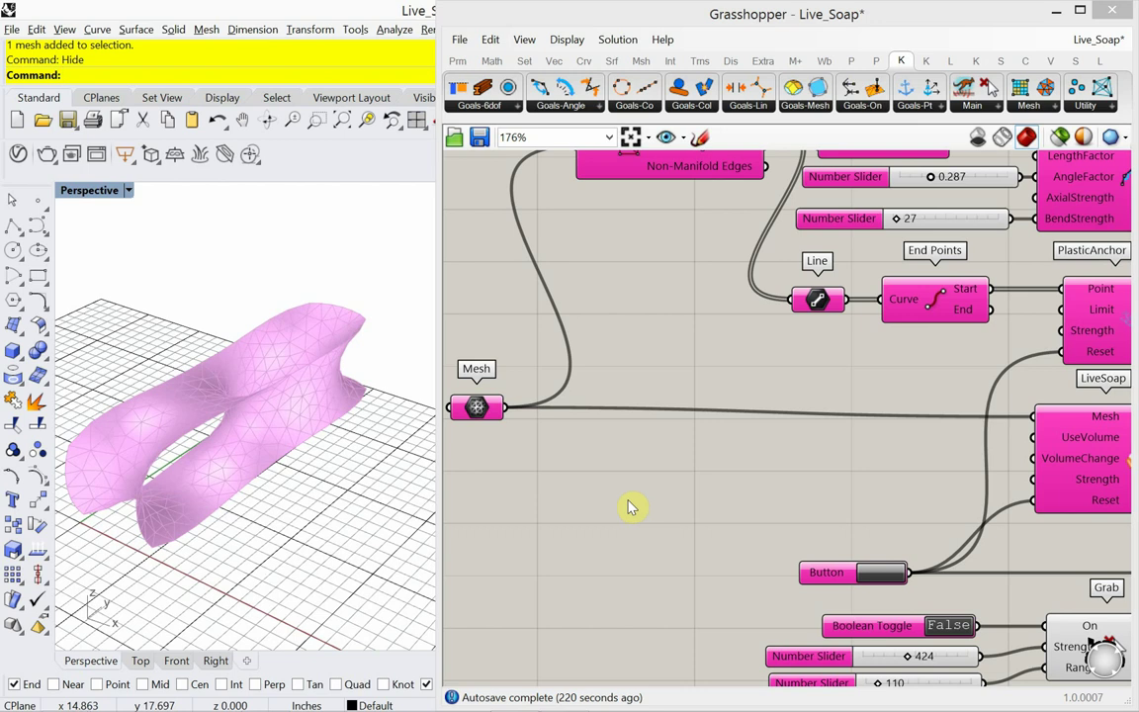
# Step: Move the 27 slider down, the 0.287 slider slightly left and Join Curves up near Rod
pyautogui.scroll(-3, 692, 445)
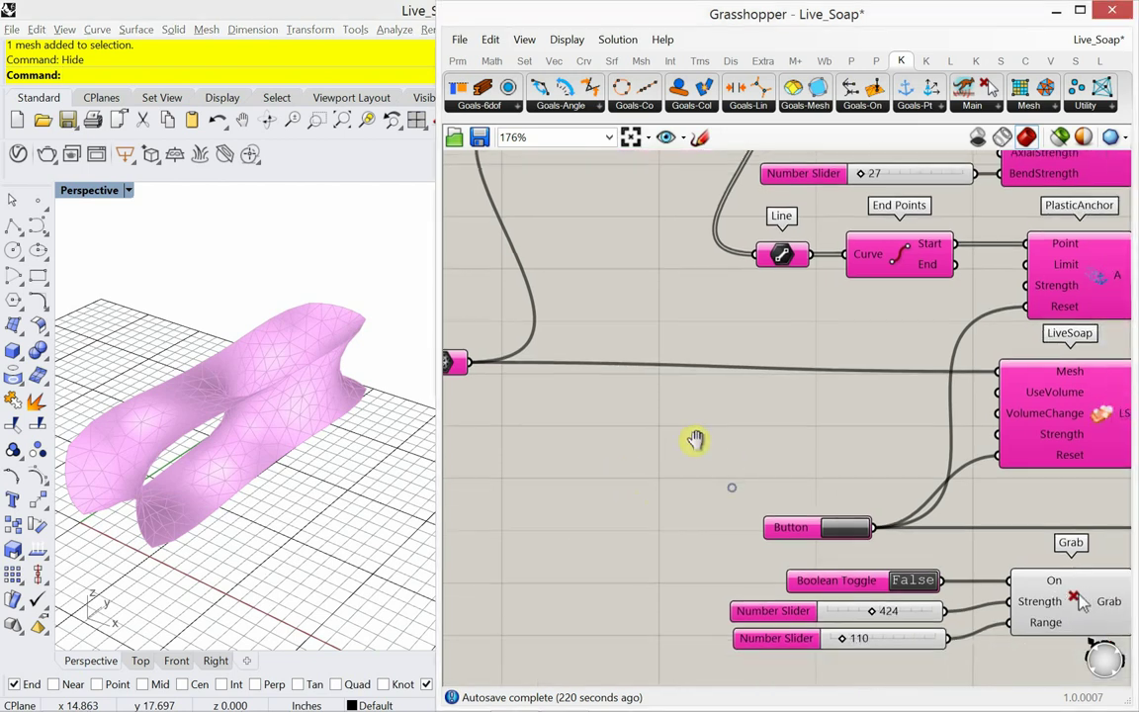
pyautogui.moveTo(696, 429); pyautogui.dragTo(650, 482, button='right')
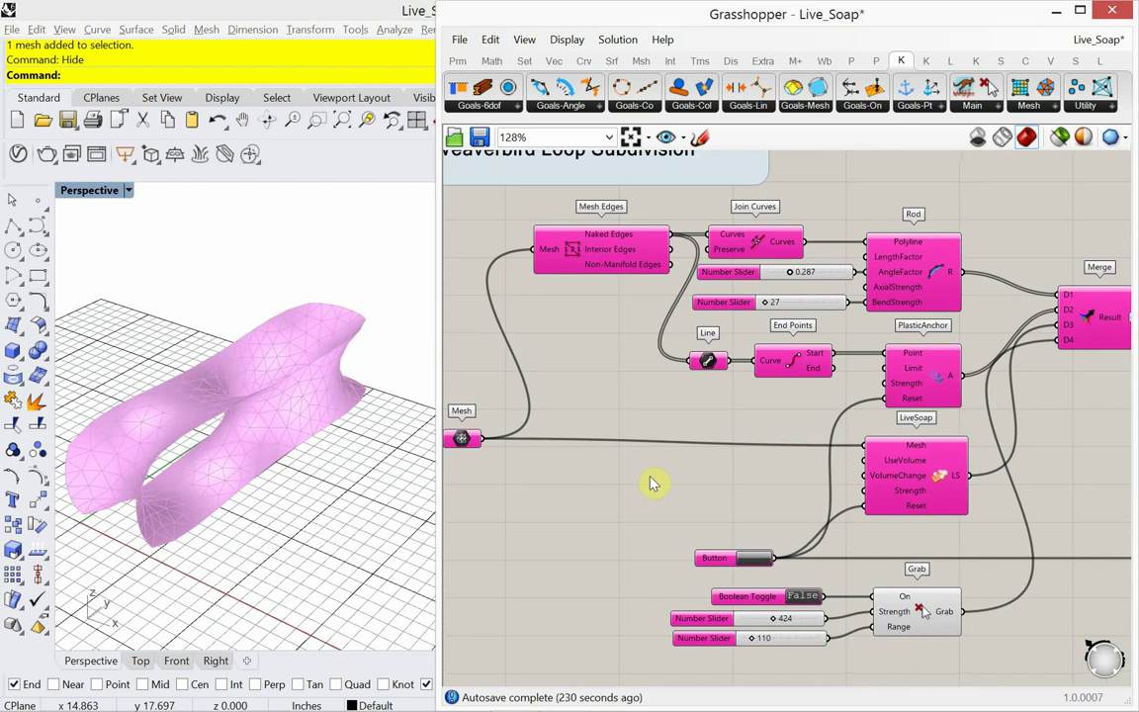
pyautogui.scroll(3, 637, 459)
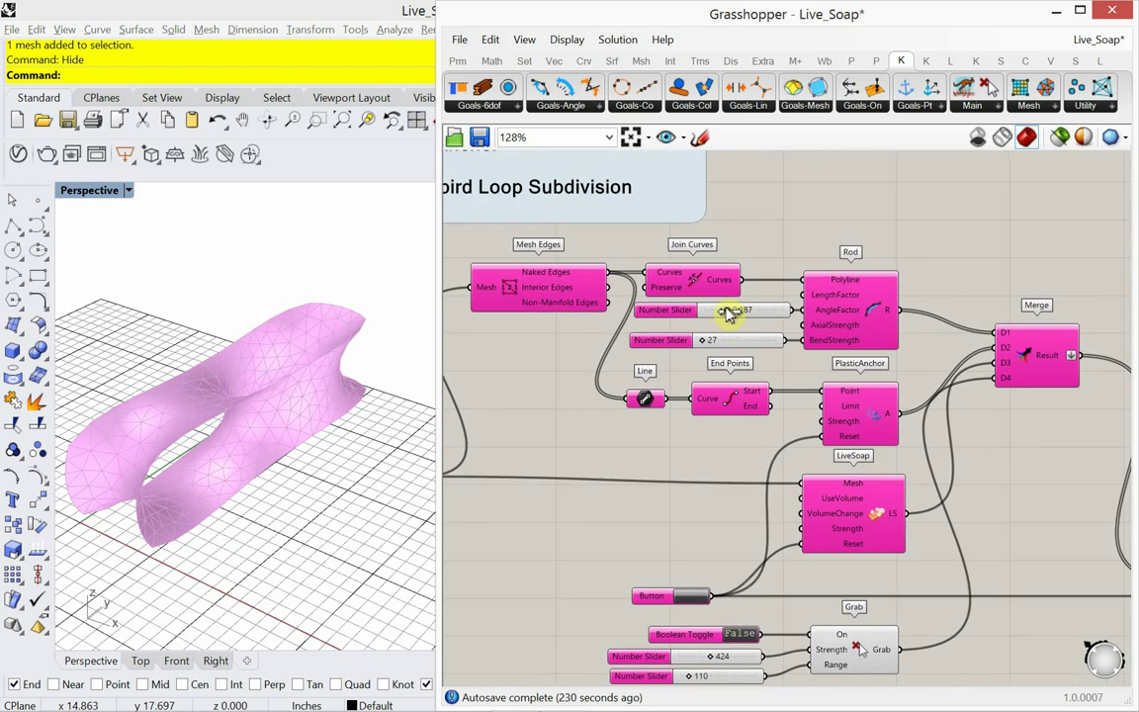
pyautogui.scroll(2, 728, 314)
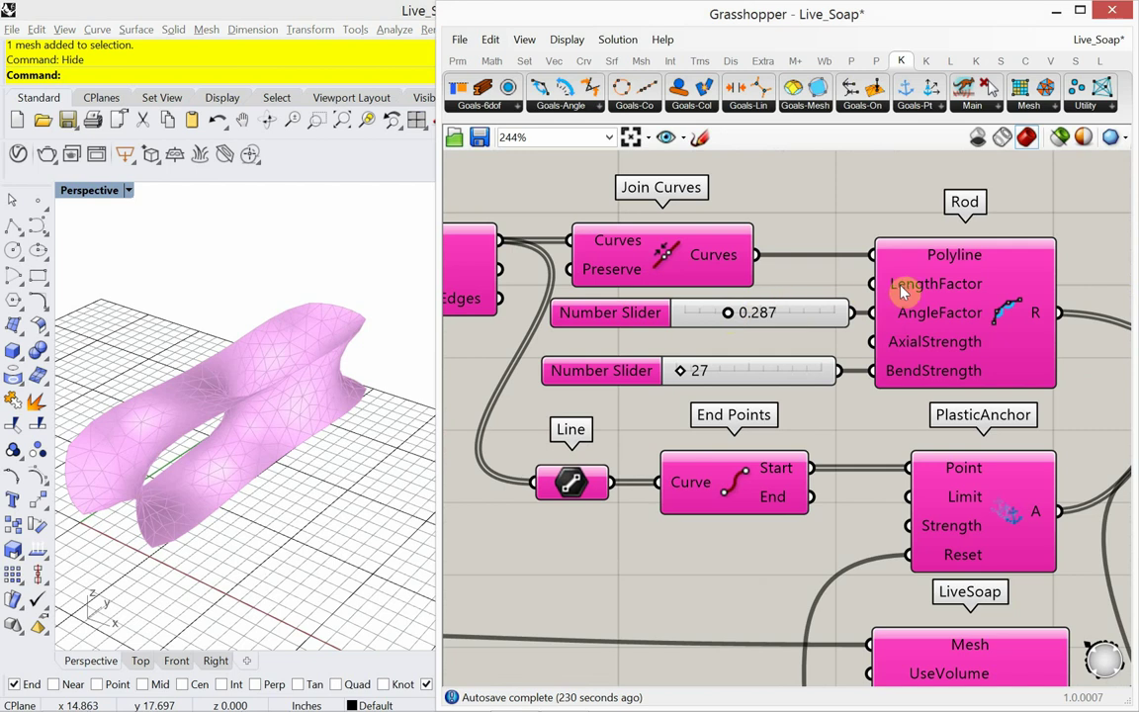
pyautogui.moveTo(910, 287)
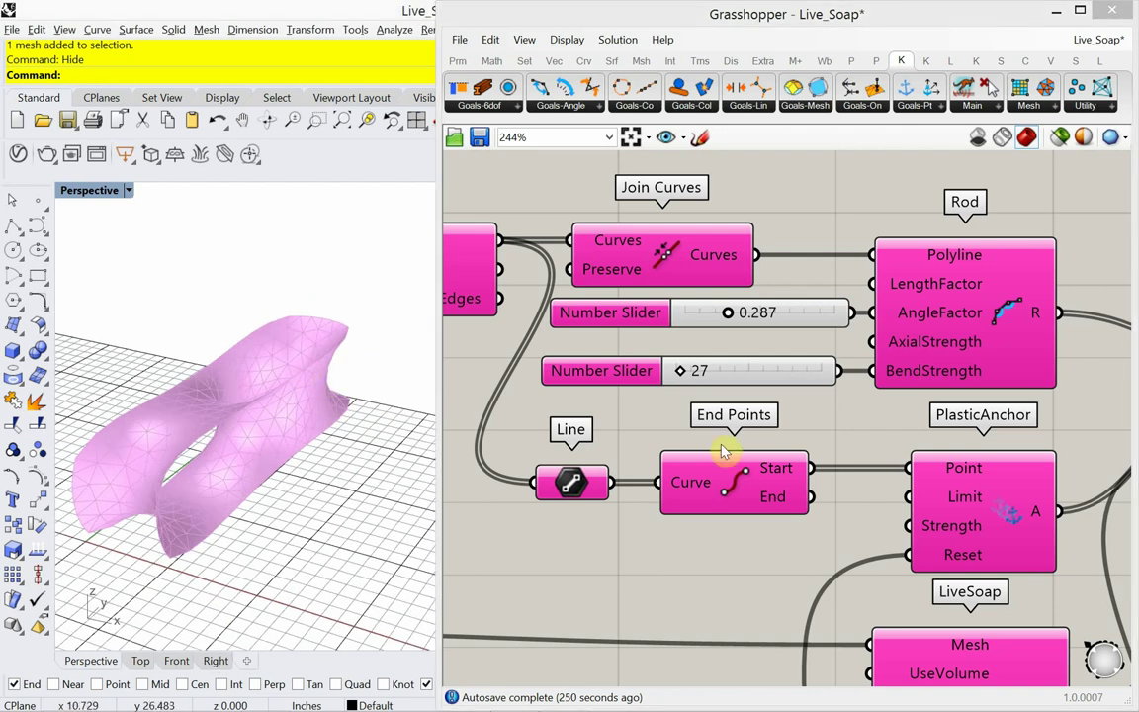
pyautogui.moveTo(809, 374); pyautogui.dragTo(806, 407)
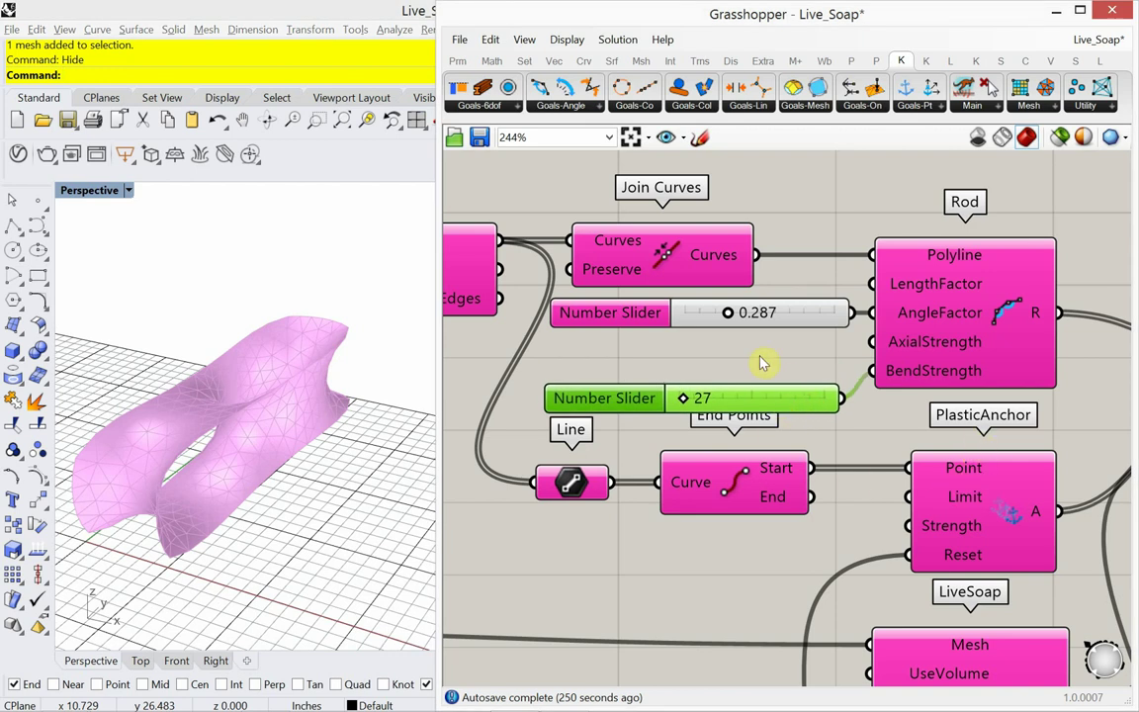
pyautogui.moveTo(766, 324)
pyautogui.mouseDown()
pyautogui.moveTo(766, 342)
pyautogui.moveTo(764, 324)
pyautogui.mouseUp()
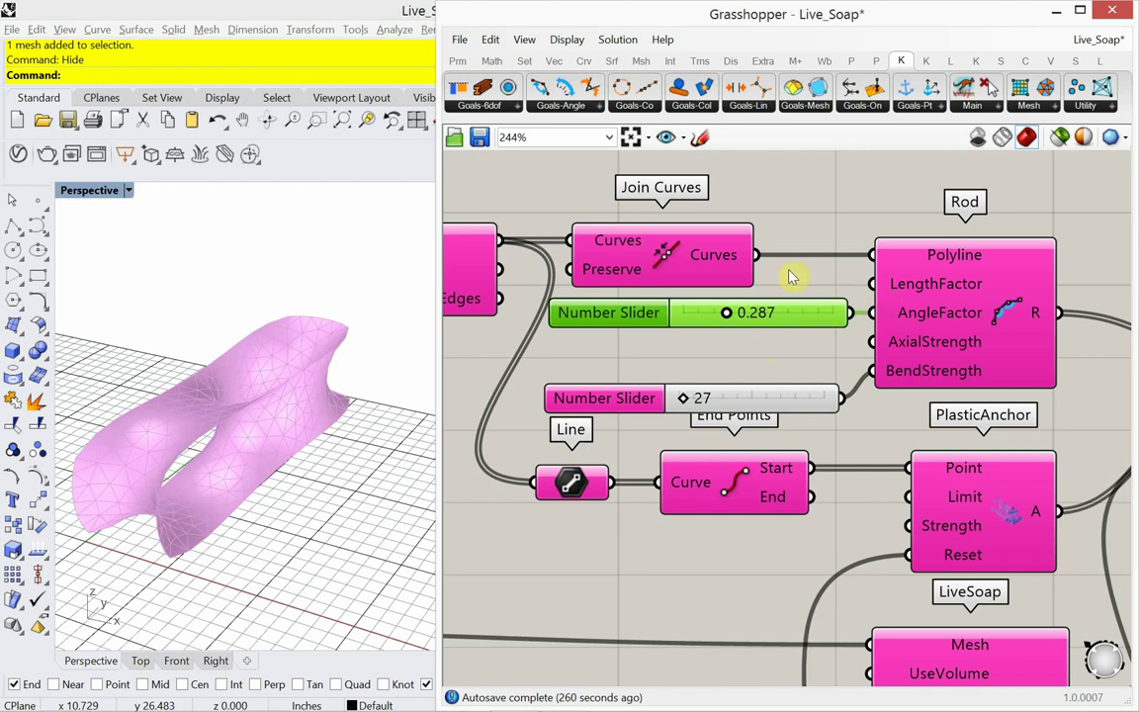
pyautogui.moveTo(706, 260); pyautogui.dragTo(711, 215)
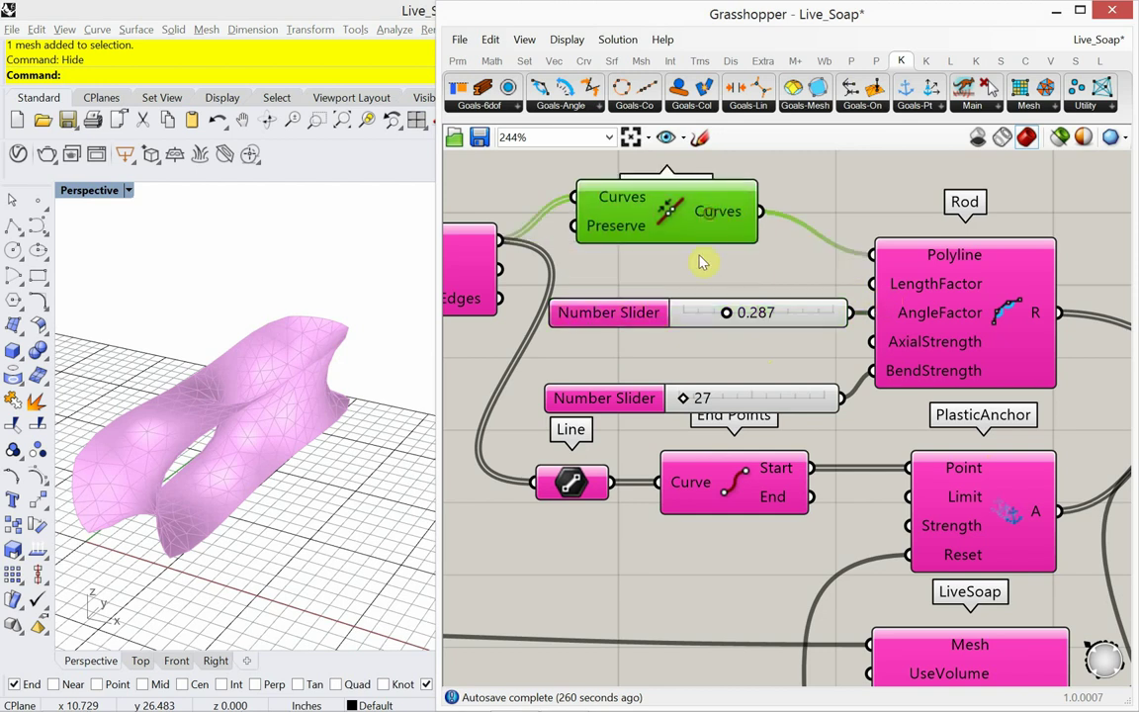
pyautogui.moveTo(697, 280); pyautogui.dragTo(718, 331, button='right')
pyautogui.moveTo(974, 337)
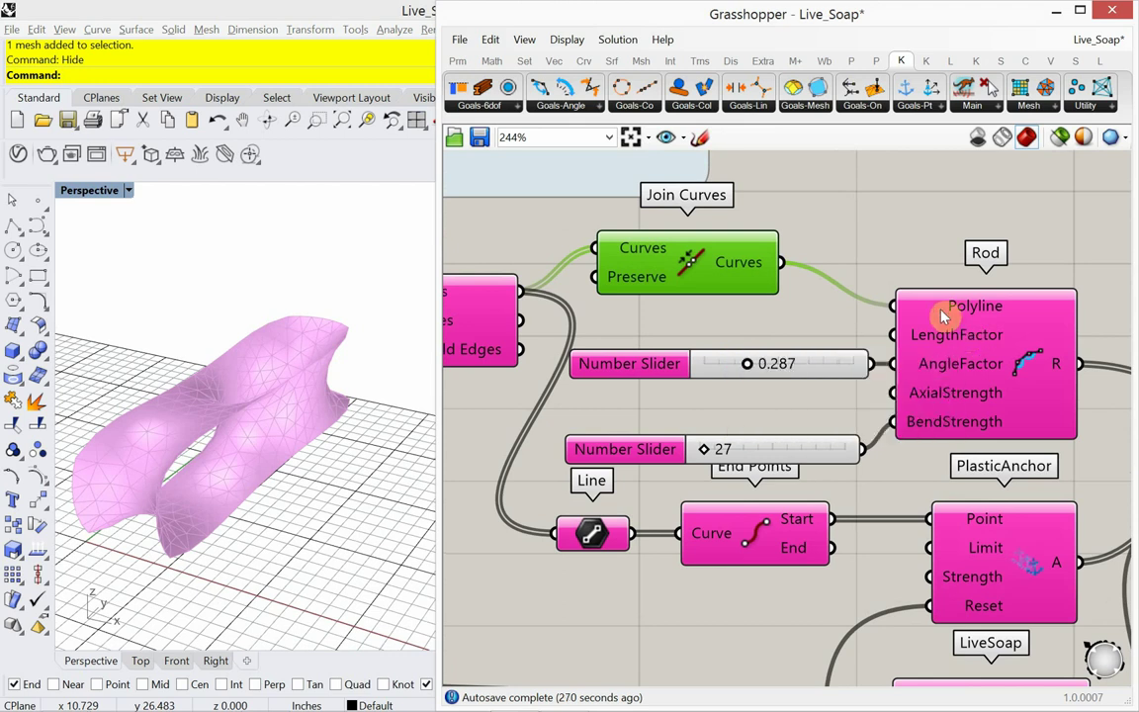
# Step: Create a -10<10 number slider and wire it into Rod's LengthFactor input
pyautogui.click(747, 340)
pyautogui.doubleClick(747, 336)
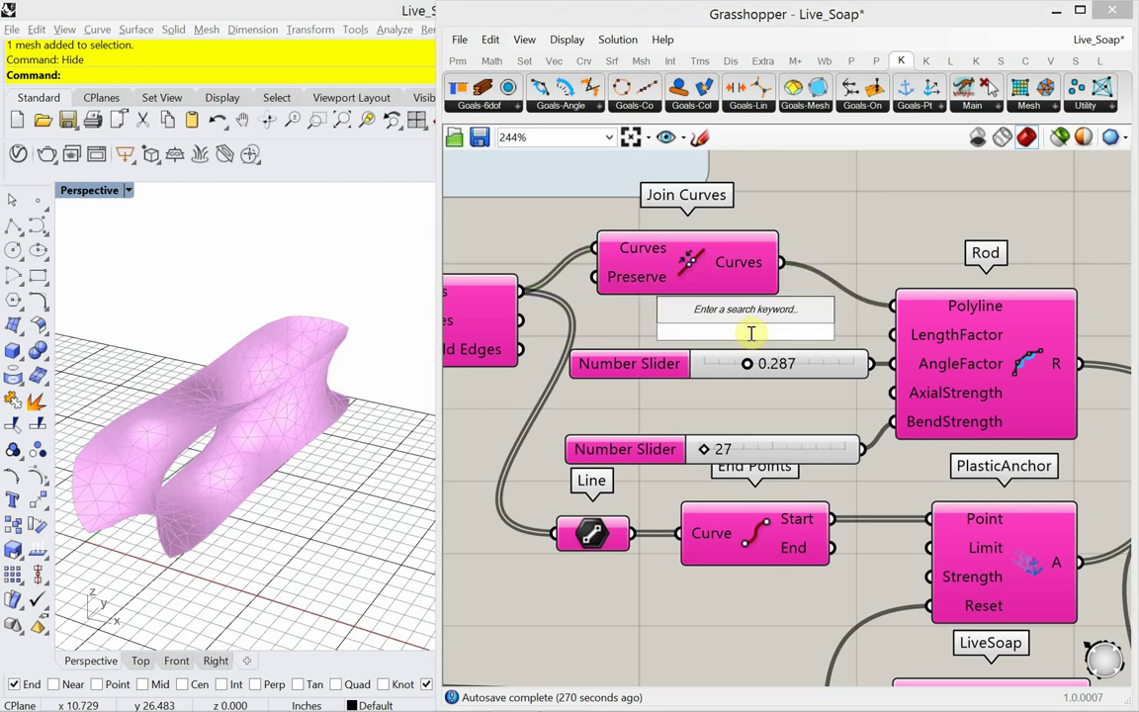
pyautogui.write('-10')
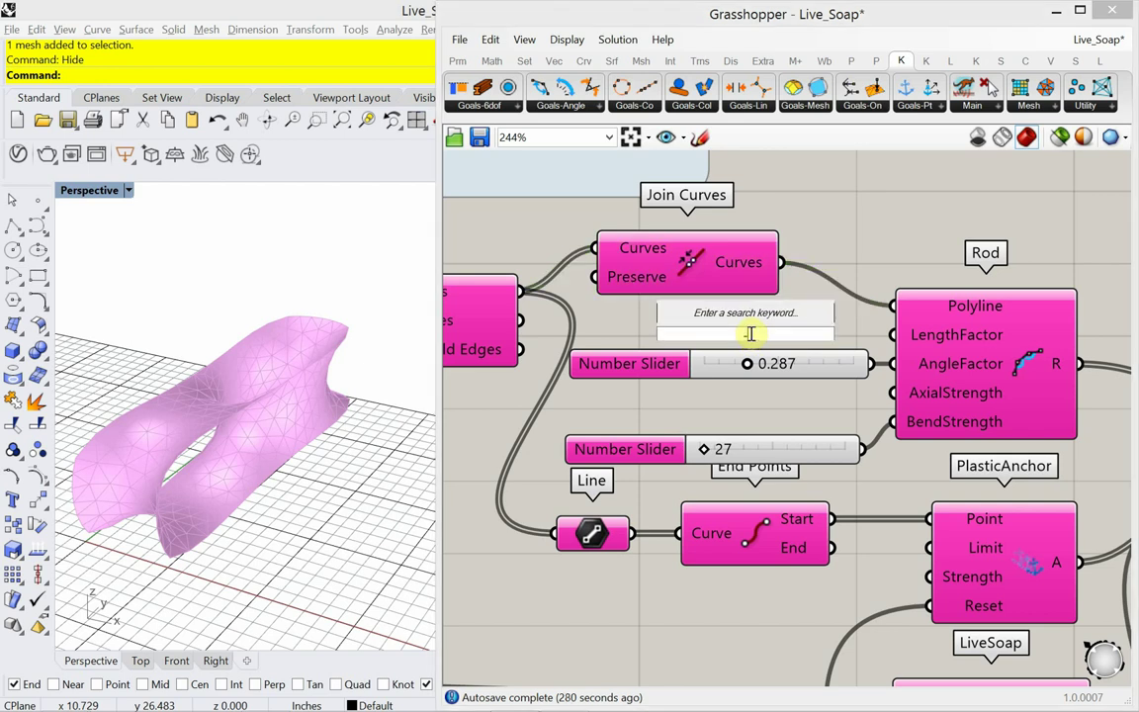
pyautogui.write('<')
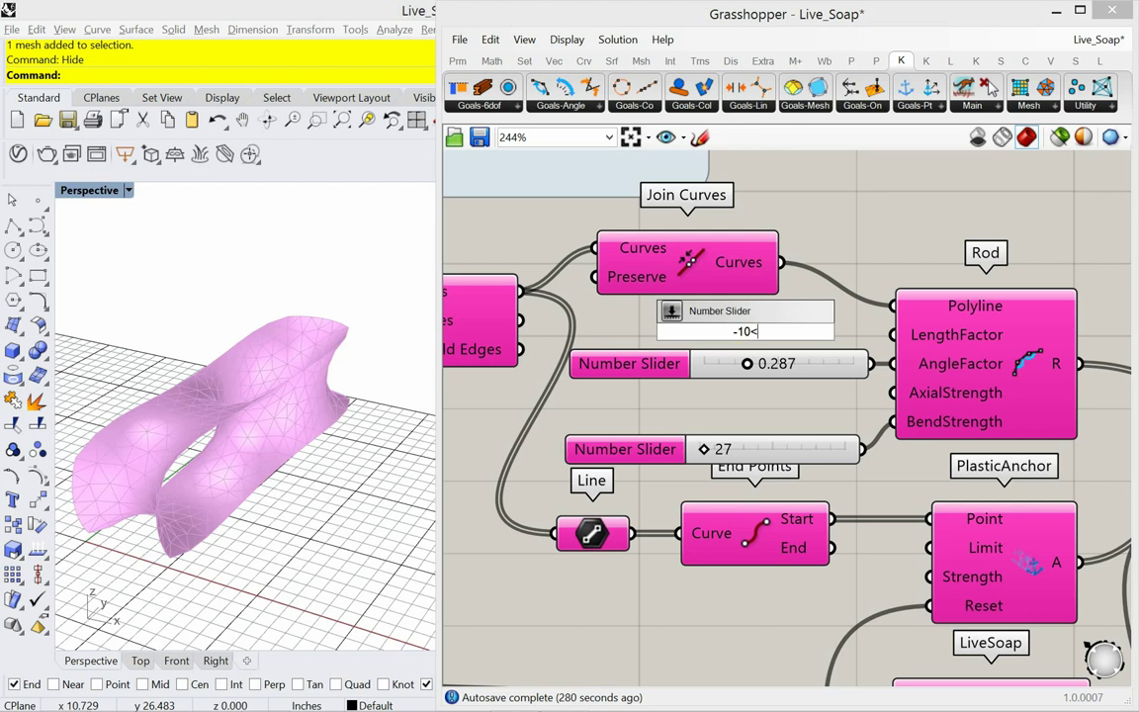
pyautogui.write('10')
pyautogui.press('Return')
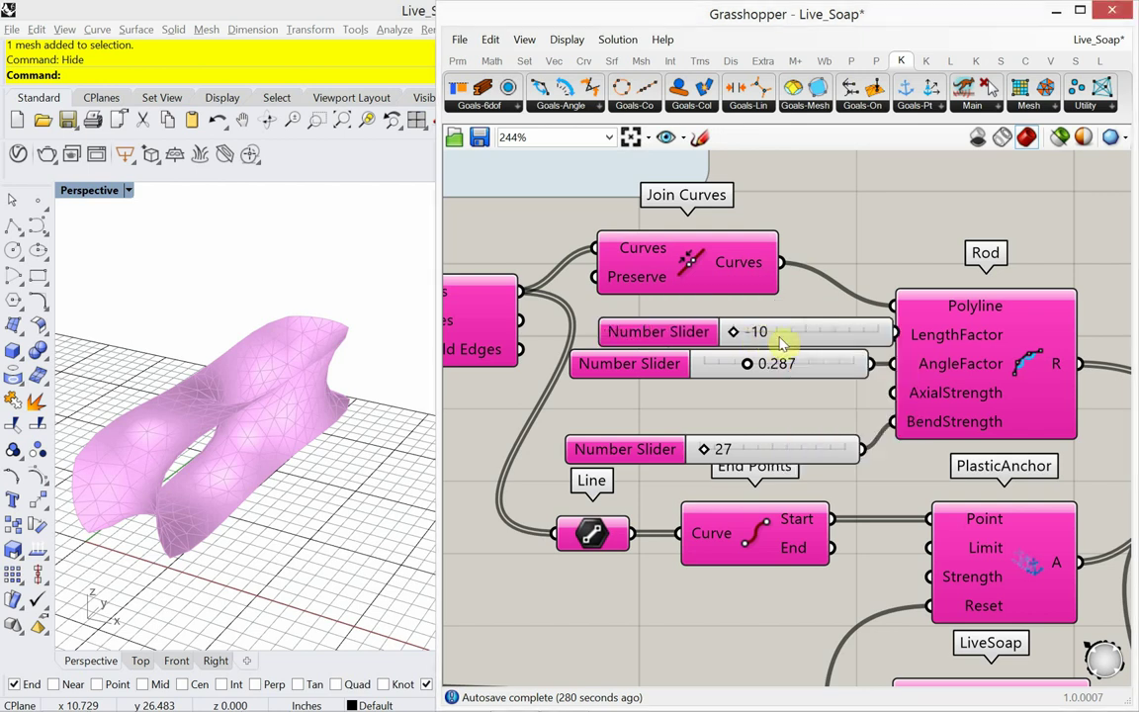
pyautogui.moveTo(799, 331); pyautogui.dragTo(776, 333)
pyautogui.moveTo(868, 329); pyautogui.dragTo(894, 335)
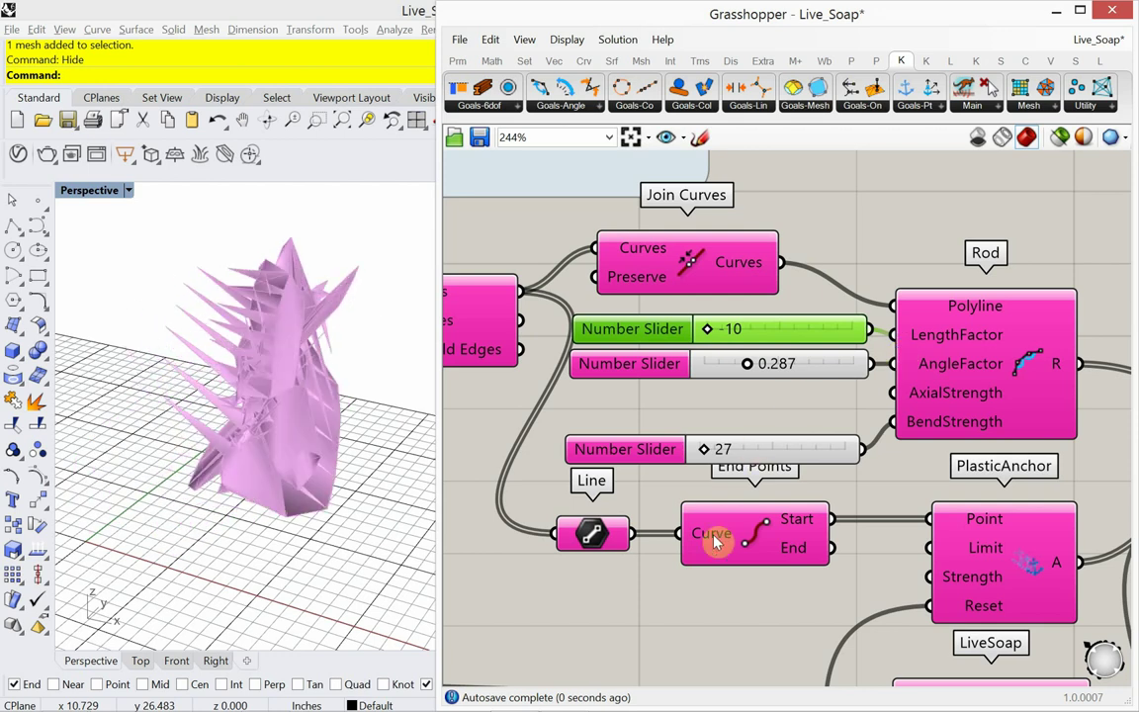
# Step: Move the reset Button to sit under the Line component
pyautogui.moveTo(660, 579); pyautogui.dragTo(712, 383, button='right')
pyautogui.scroll(-3, 660, 524)
pyautogui.click(668, 593)
pyautogui.moveTo(668, 593); pyautogui.dragTo(682, 353)
pyautogui.moveTo(682, 353); pyautogui.dragTo(578, 568, button='right')
pyautogui.scroll(2, 598, 491)
# Step: Step LengthFactor through -2, 0, 1 and 2, resetting the soap simulation after each value
pyautogui.click(643, 565)
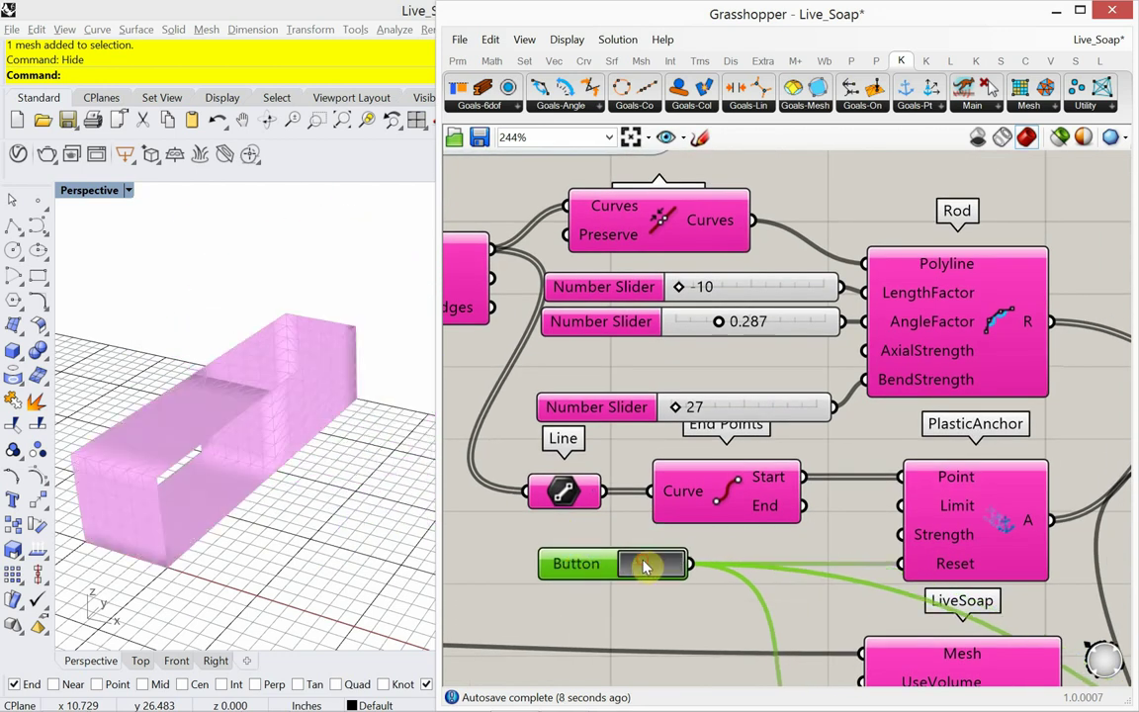
pyautogui.click(644, 565)
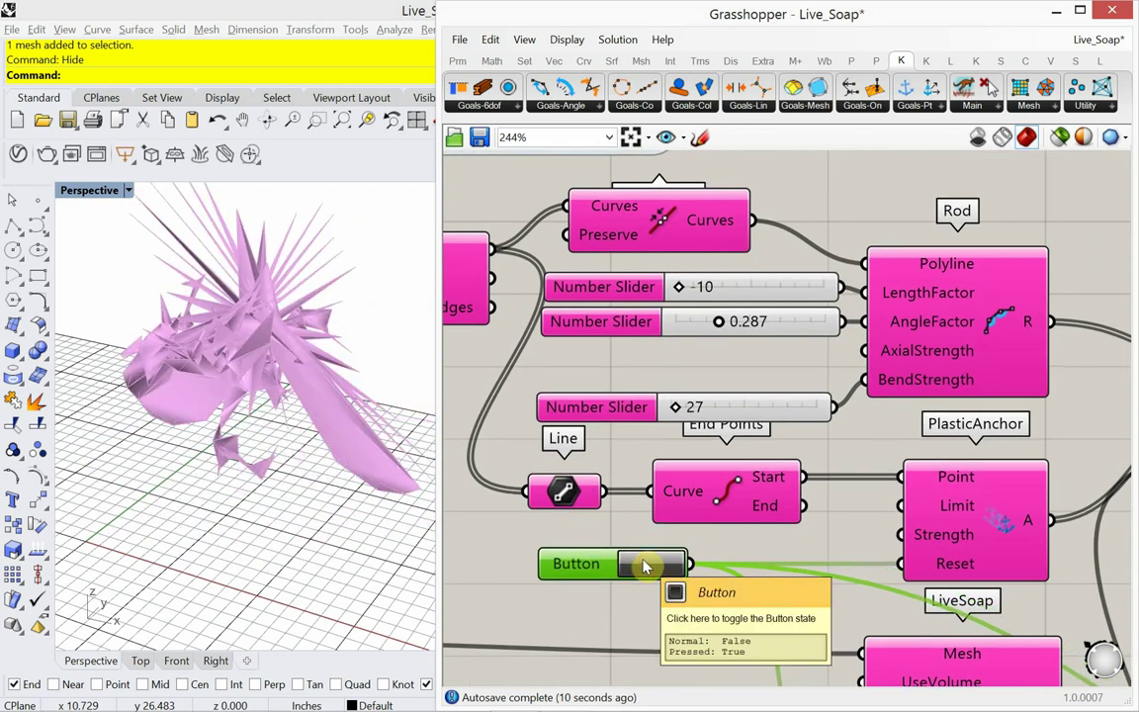
pyautogui.moveTo(678, 288); pyautogui.dragTo(743, 298)
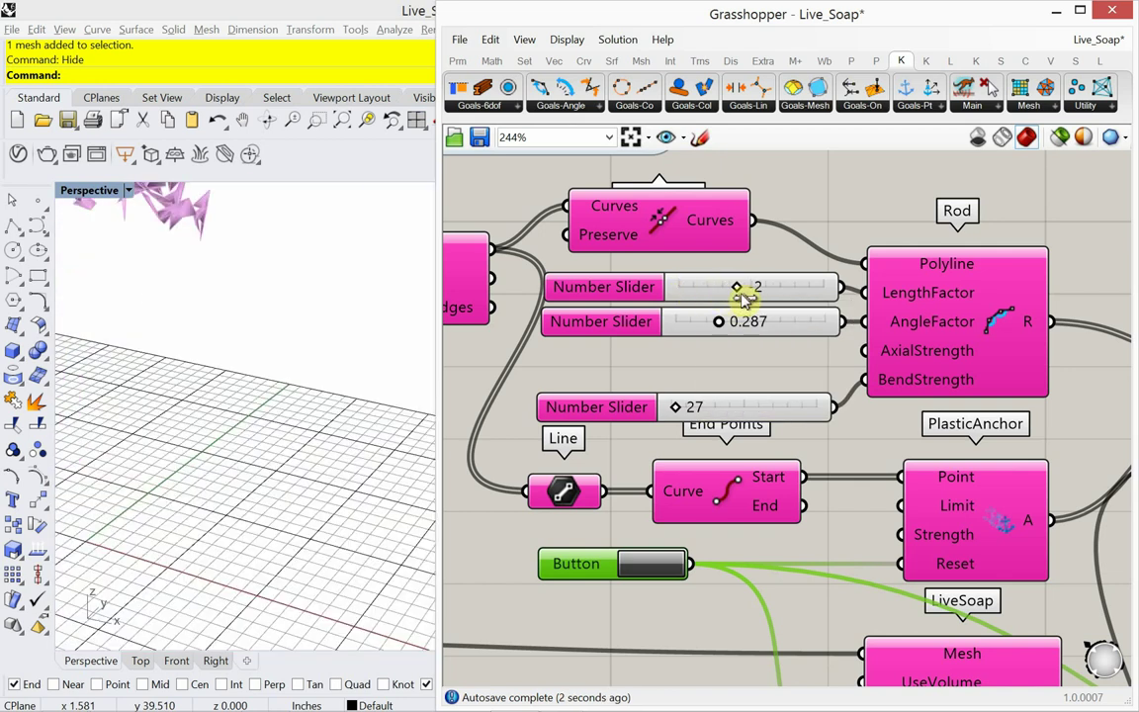
pyautogui.click(647, 566)
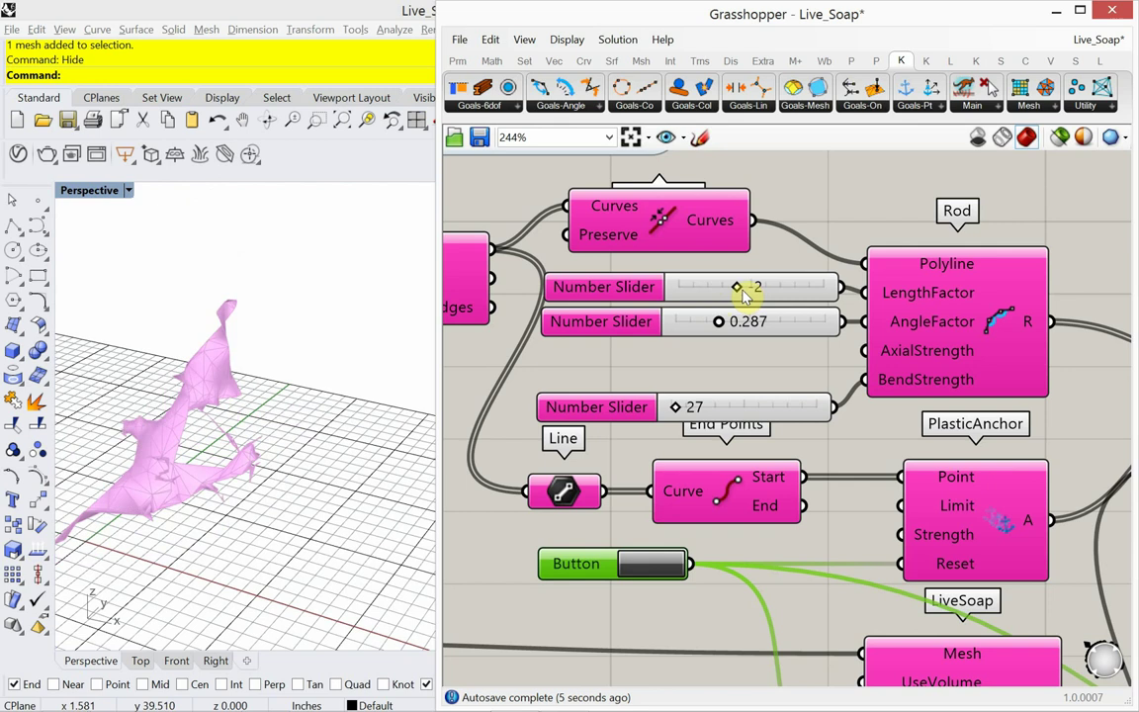
pyautogui.moveTo(742, 291); pyautogui.dragTo(755, 292)
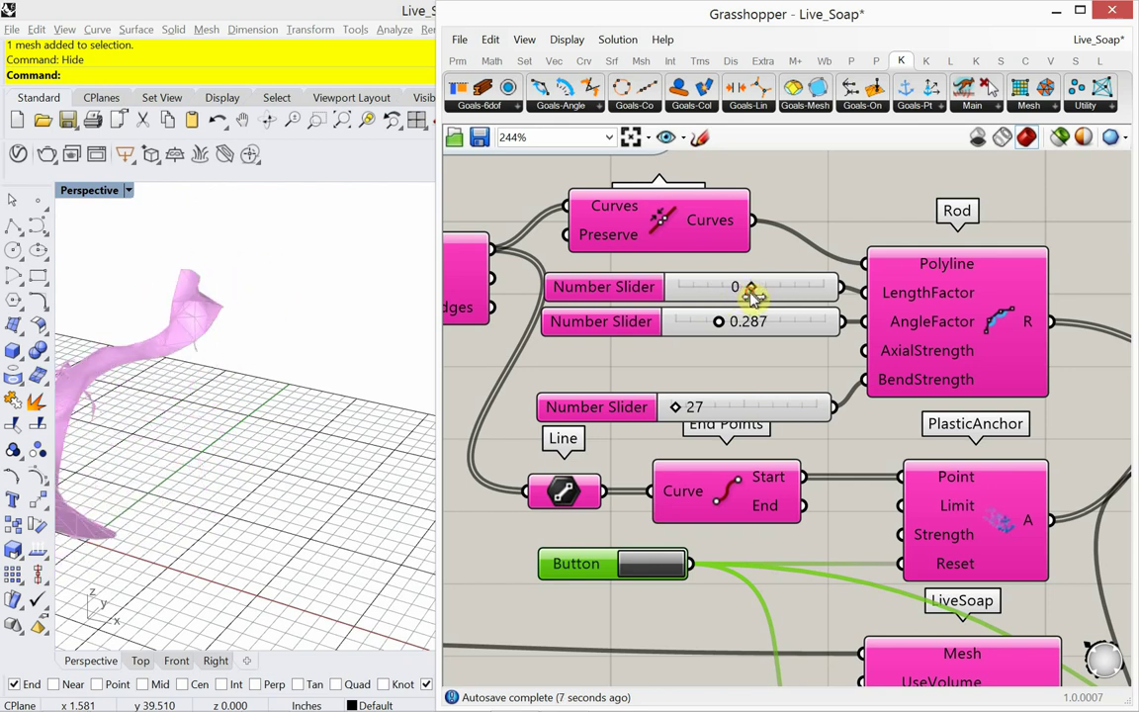
pyautogui.click(655, 560)
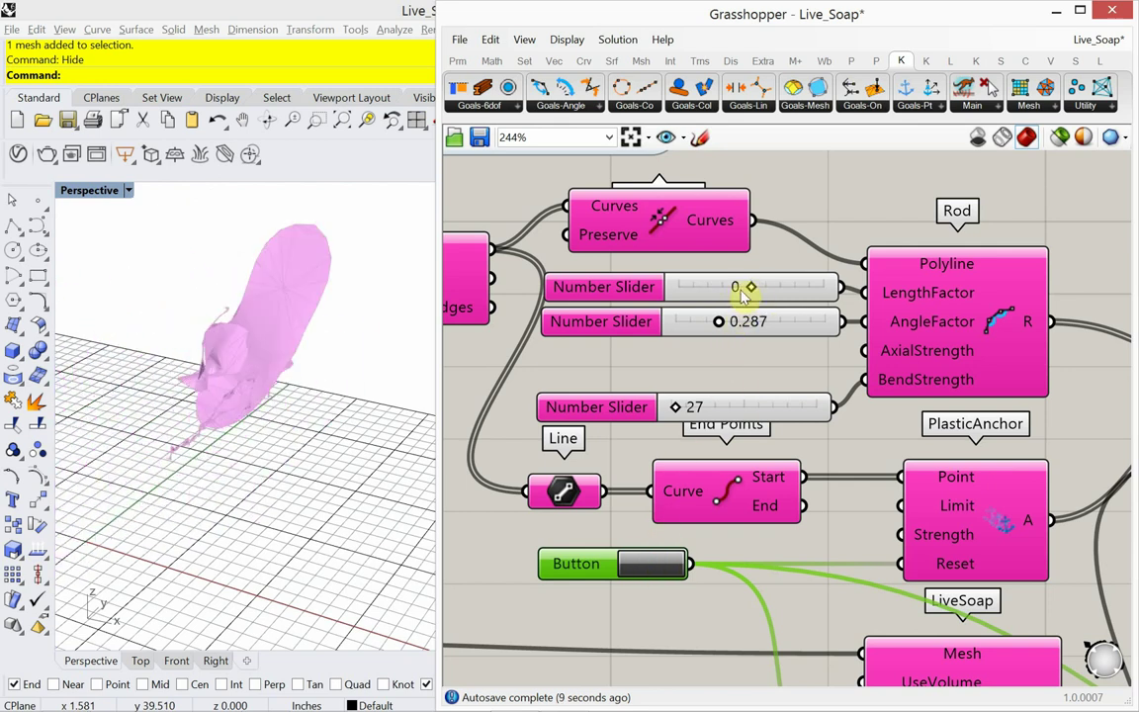
pyautogui.moveTo(756, 287); pyautogui.dragTo(767, 290)
pyautogui.click(650, 564)
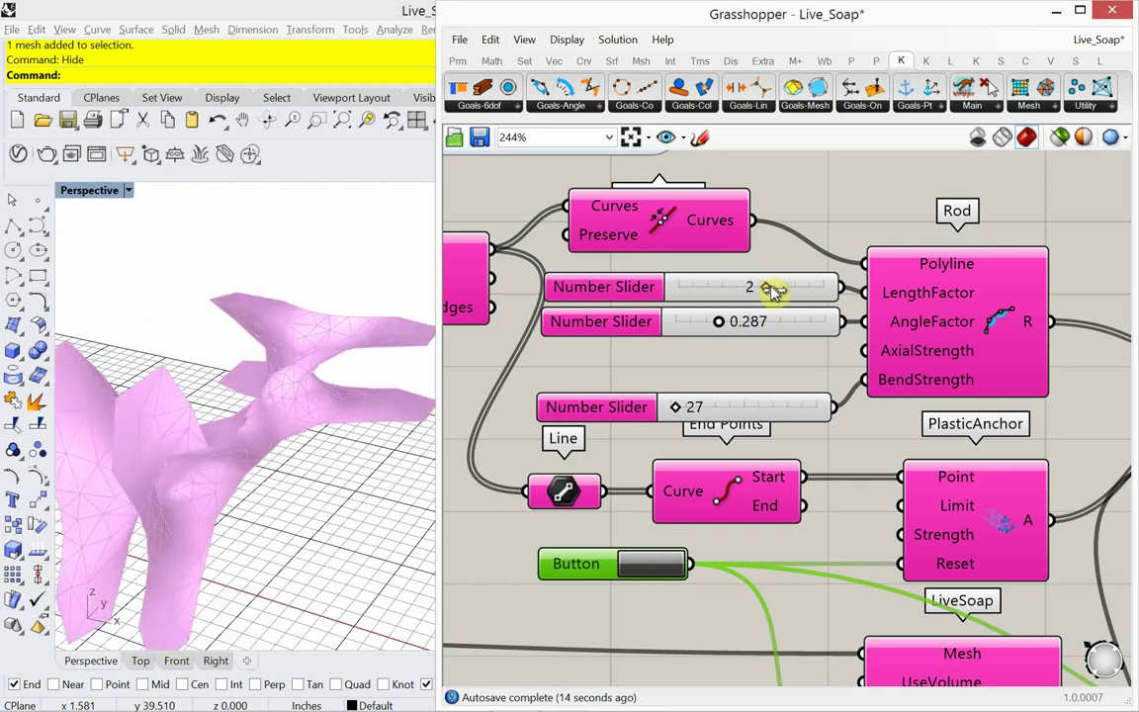
pyautogui.click(655, 565)
pyautogui.click(317, 547)
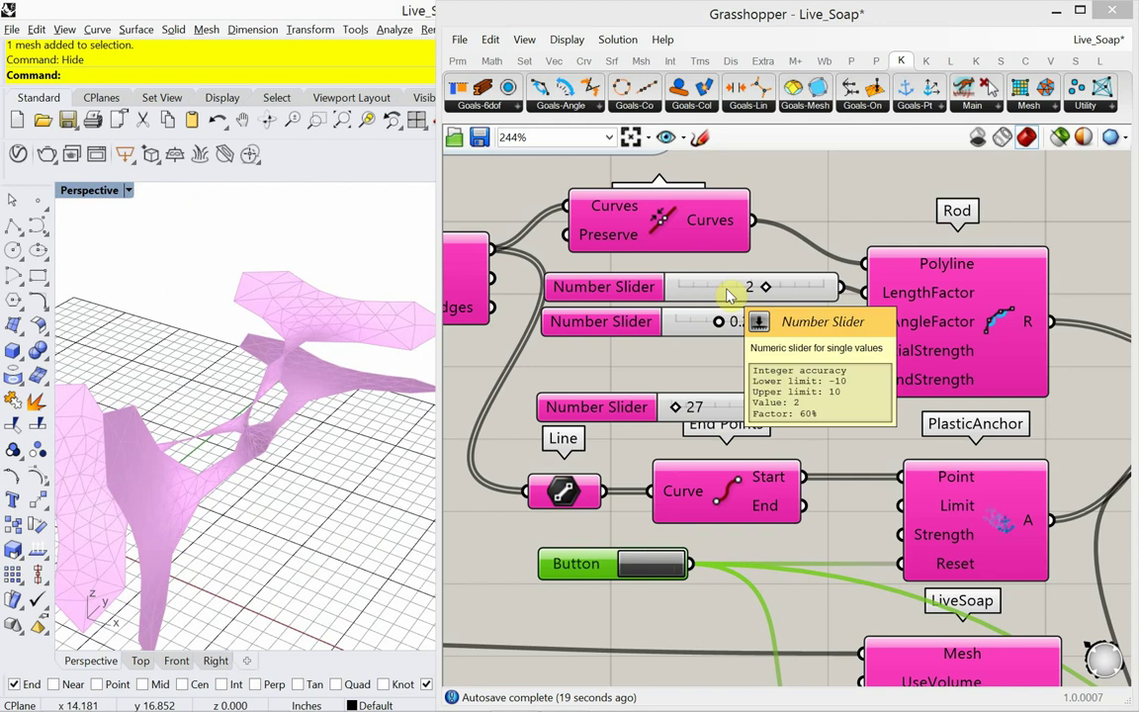
# Step: Set the LengthFactor slider's rounding to R so it accepts decimal values
pyautogui.rightClick(615, 295)
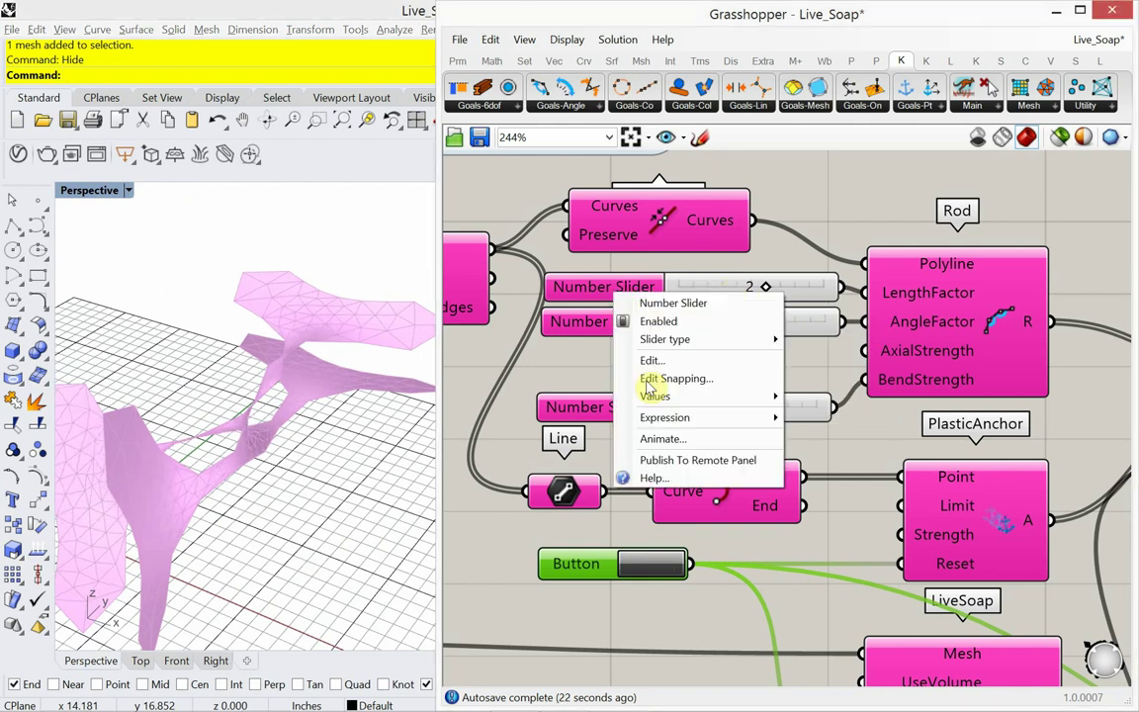
pyautogui.moveTo(672, 405)
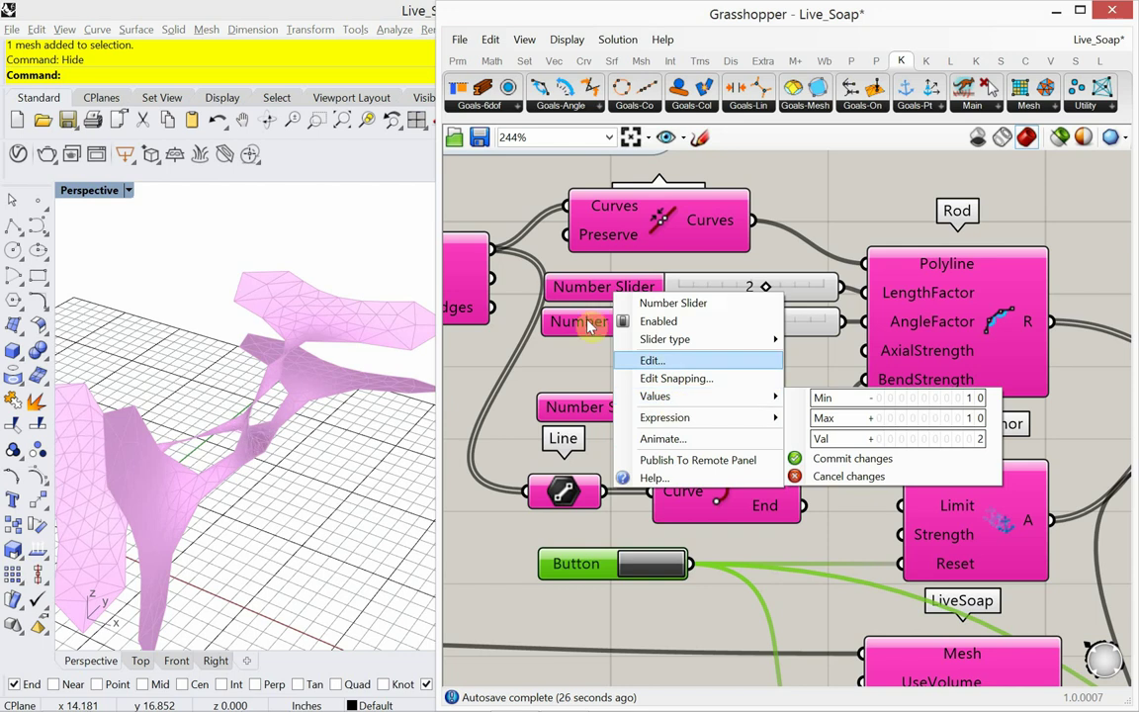
pyautogui.click(571, 286)
pyautogui.doubleClick(573, 289)
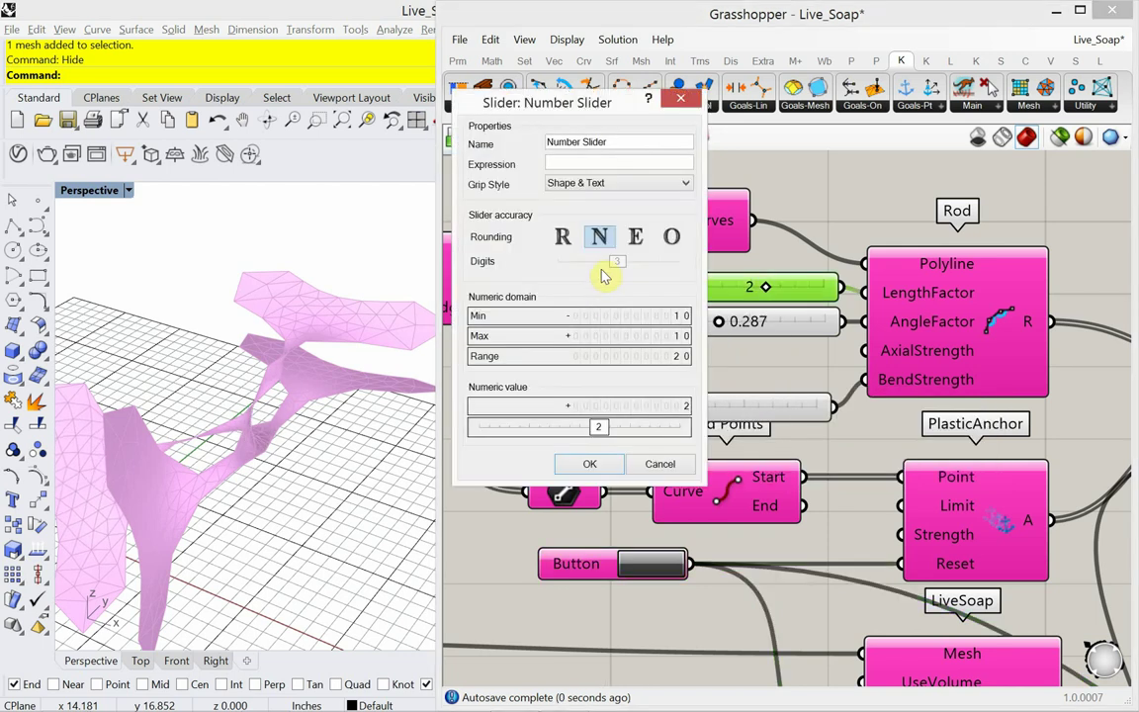
pyautogui.click(562, 236)
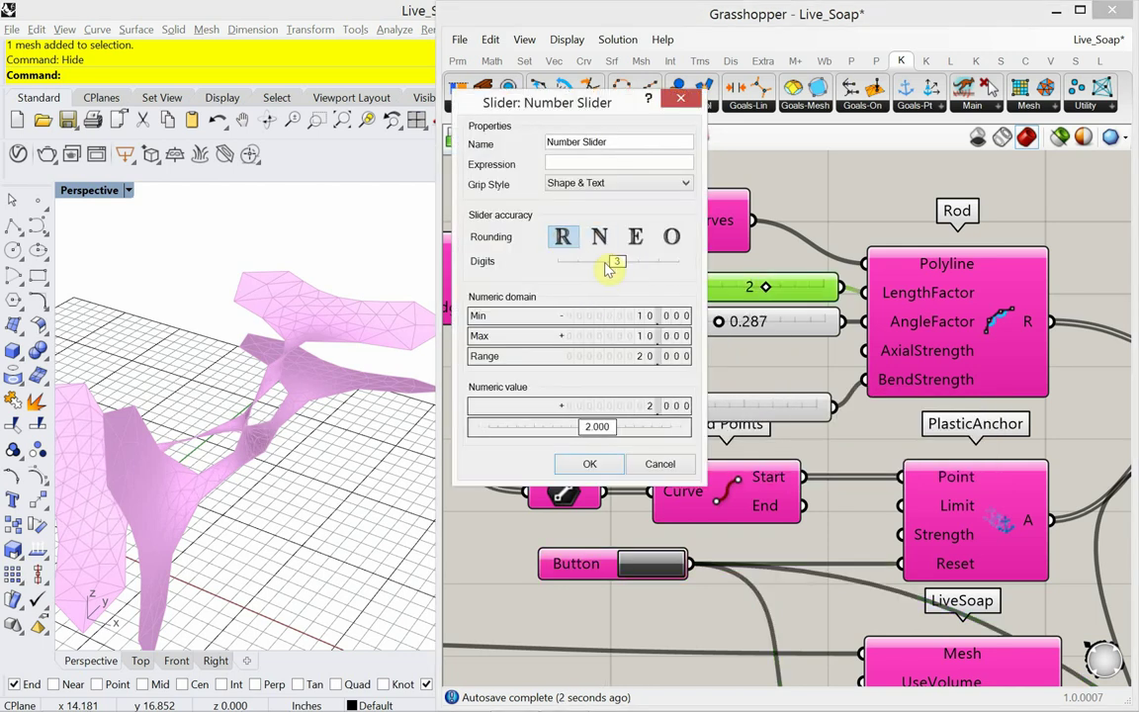
pyautogui.click(590, 462)
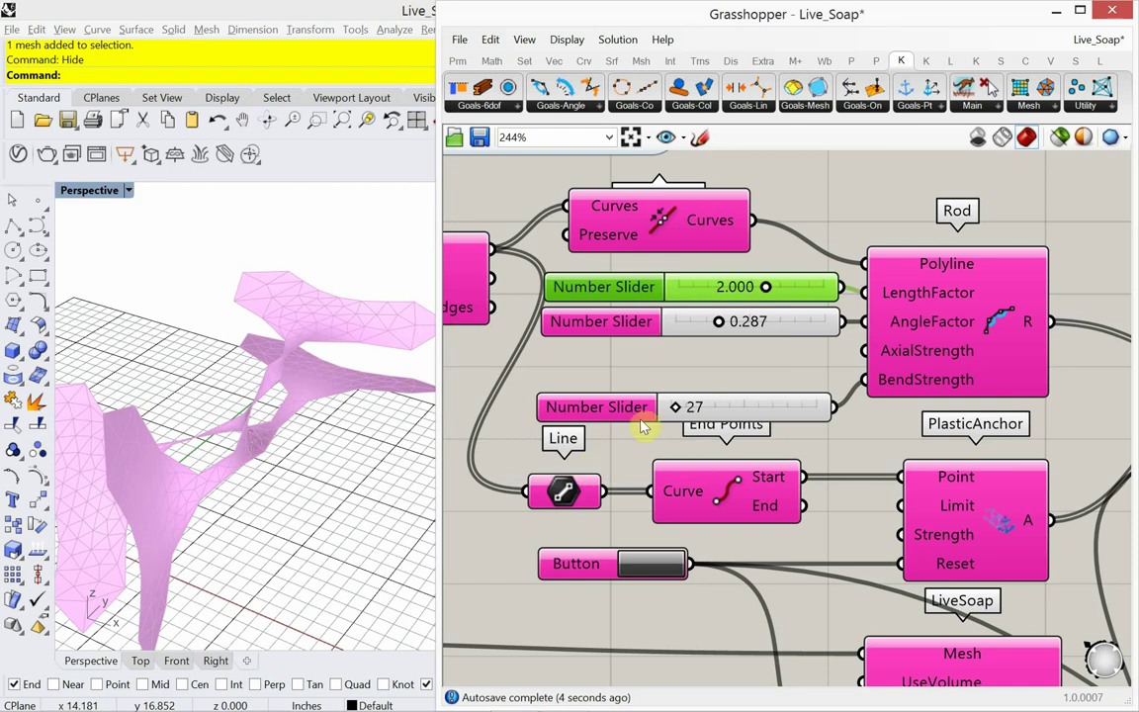
# Step: Try LengthFactor values around 0.85, 0.1 and 0.69, then reset the simulation
pyautogui.moveTo(766, 289); pyautogui.dragTo(761, 290)
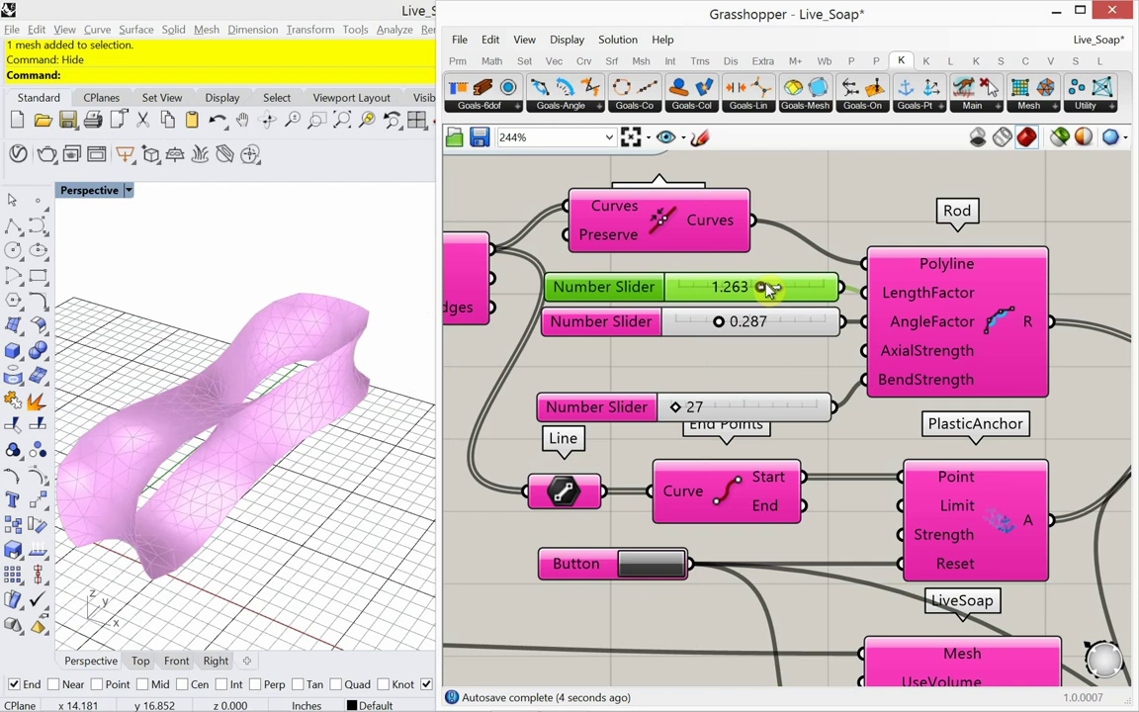
pyautogui.moveTo(761, 289); pyautogui.dragTo(756, 290)
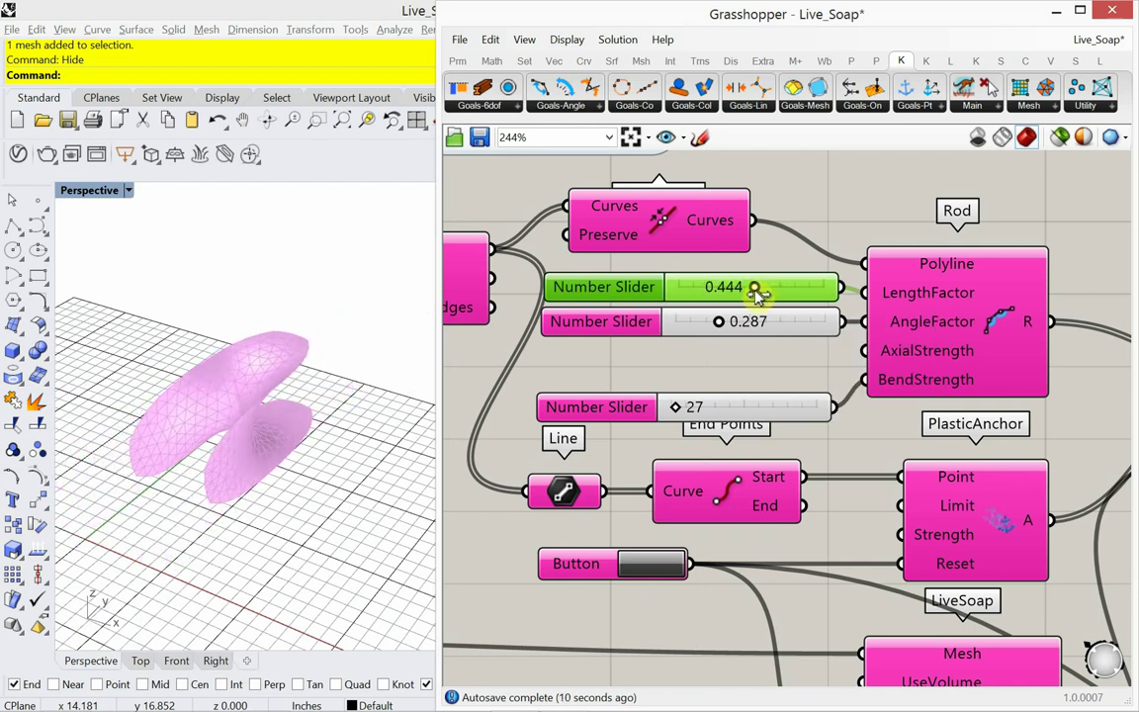
pyautogui.moveTo(758, 292)
pyautogui.mouseDown()
pyautogui.moveTo(748, 298)
pyautogui.moveTo(758, 299)
pyautogui.mouseUp()
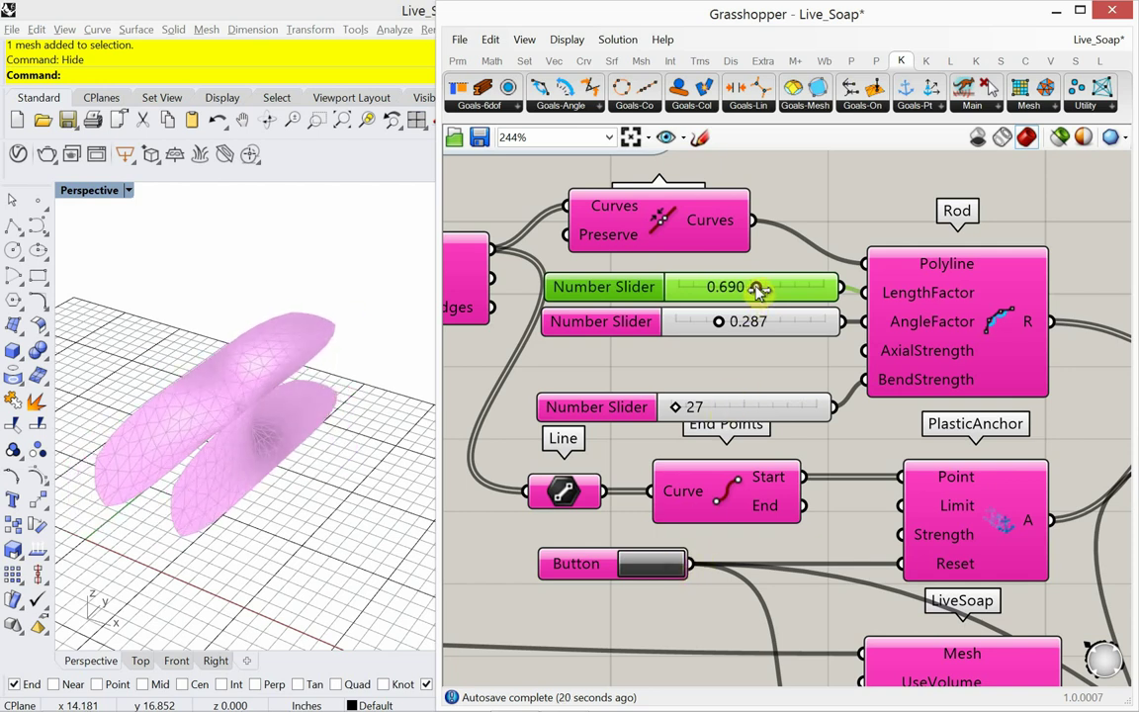
pyautogui.moveTo(758, 287); pyautogui.dragTo(756, 290)
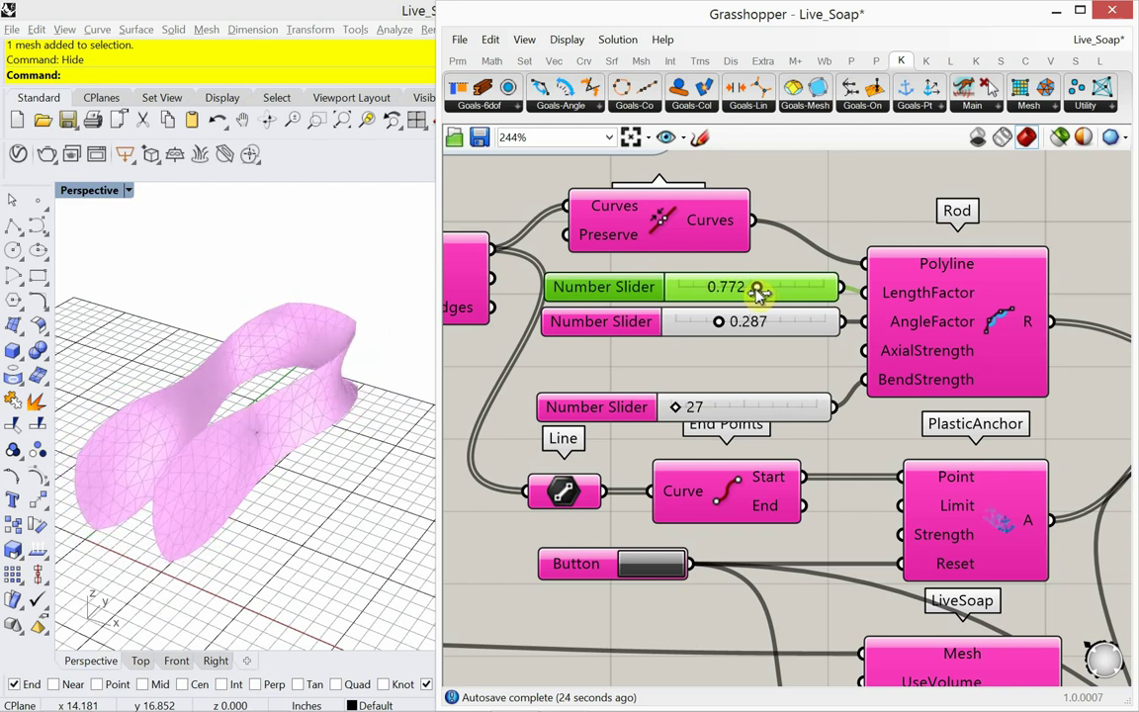
pyautogui.click(644, 560)
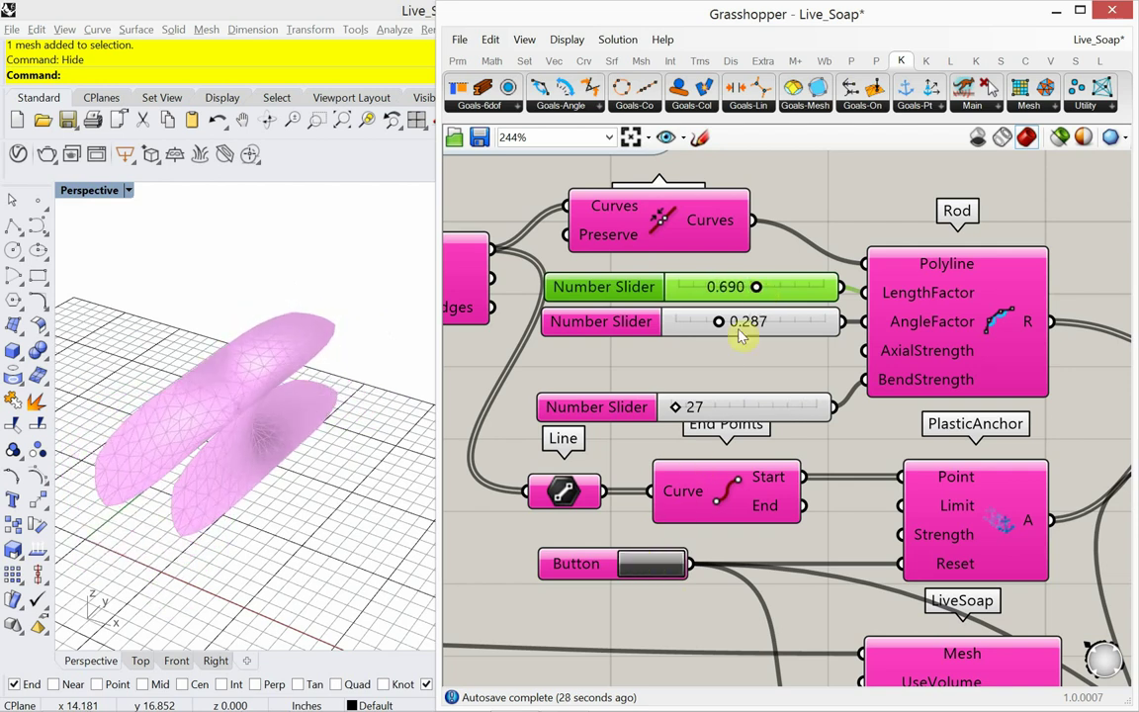
pyautogui.moveTo(301, 435); pyautogui.dragTo(382, 406, button='right')
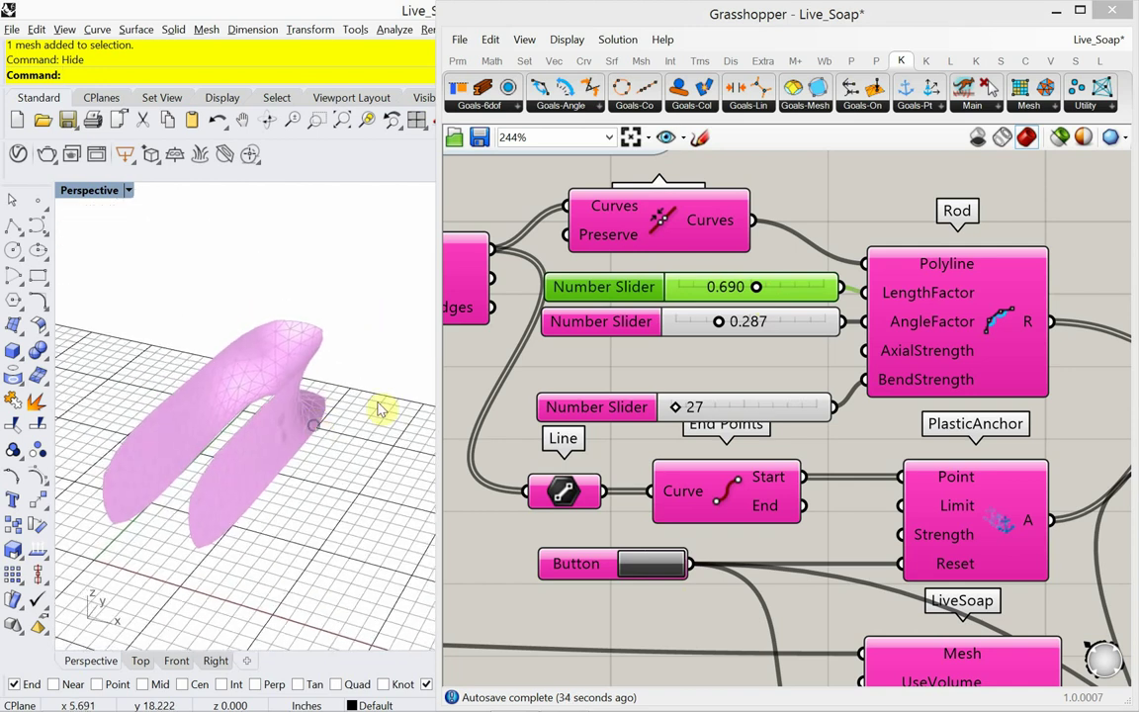
# Step: Raise LengthFactor to 1.427 and re-solve the film into a figure-eight ribbon
pyautogui.moveTo(756, 290); pyautogui.dragTo(761, 290)
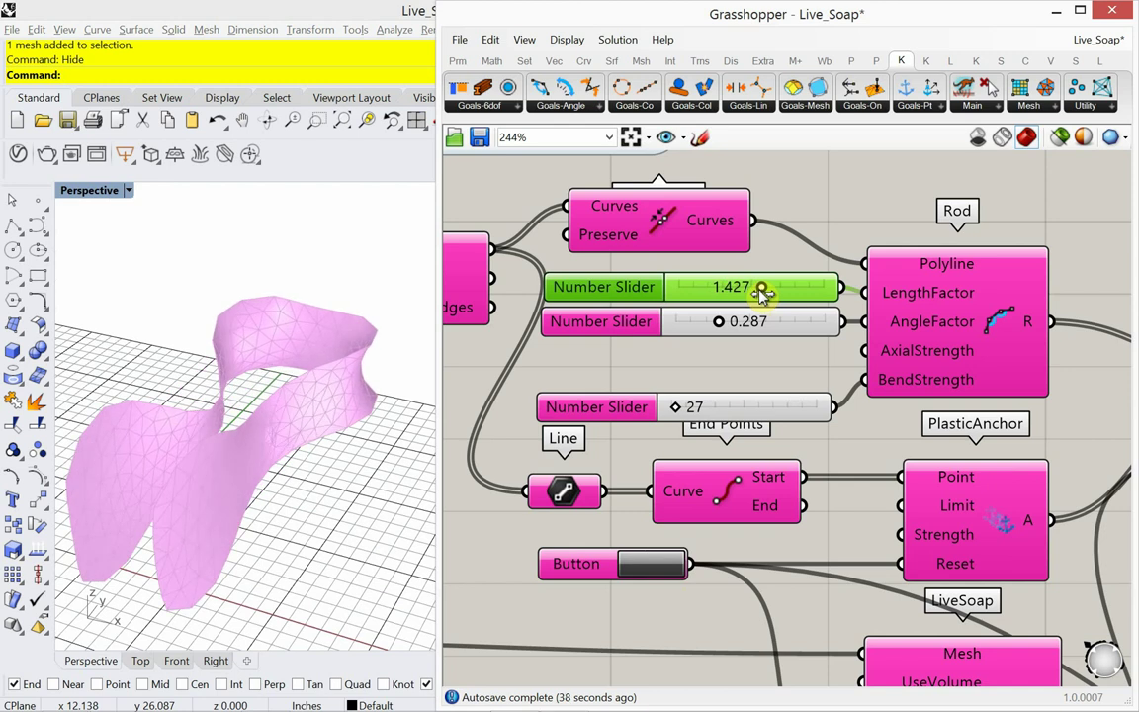
pyautogui.click(653, 566)
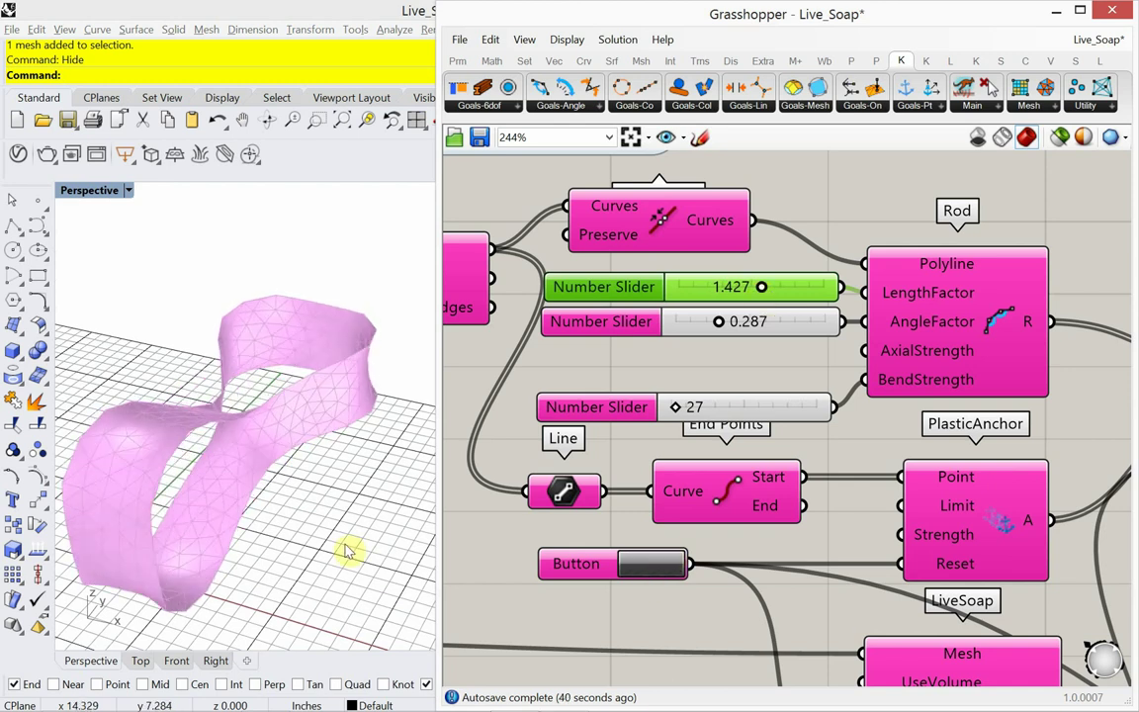
pyautogui.moveTo(346, 552); pyautogui.dragTo(284, 550, button='right')
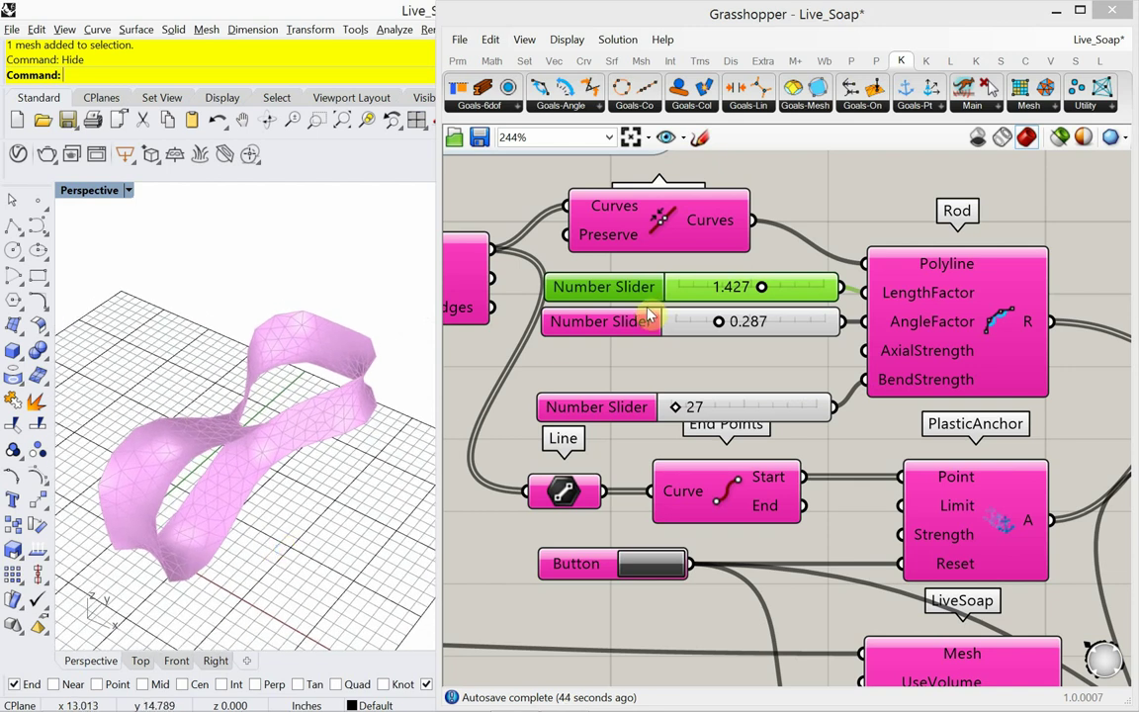
pyautogui.doubleClick(732, 287)
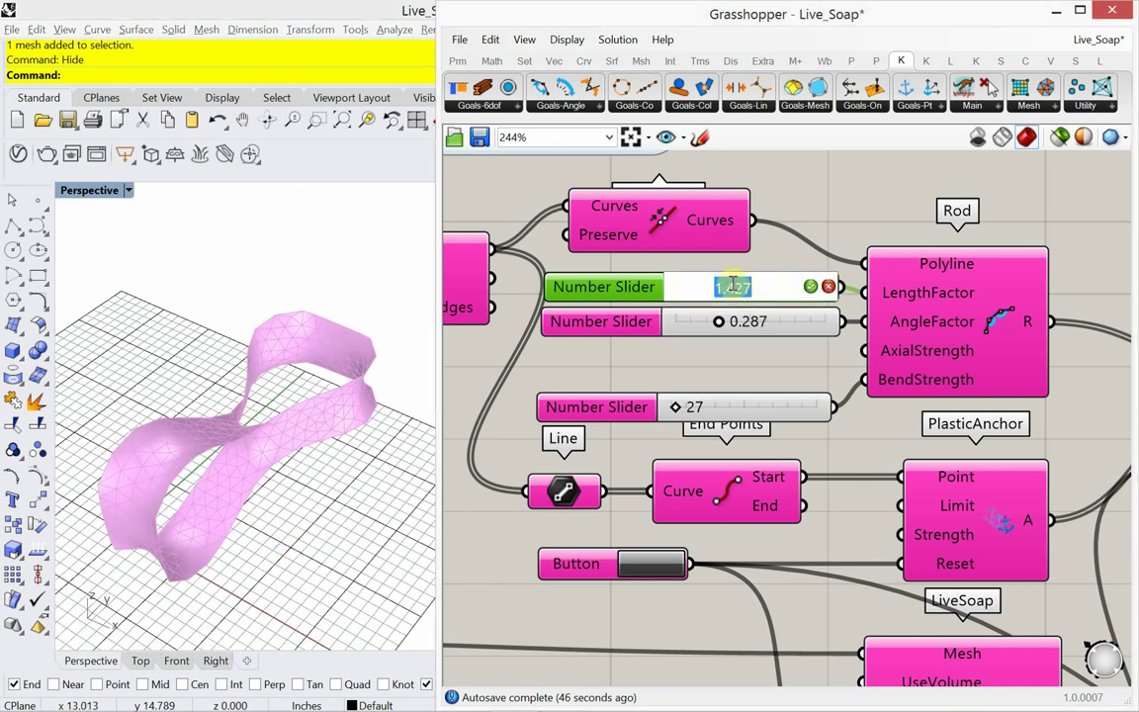
# Step: Enter LengthFactor 1 exactly and tune AngleFactor from 0.287, settling near 0.338
pyautogui.write('1')
pyautogui.click(810, 287)
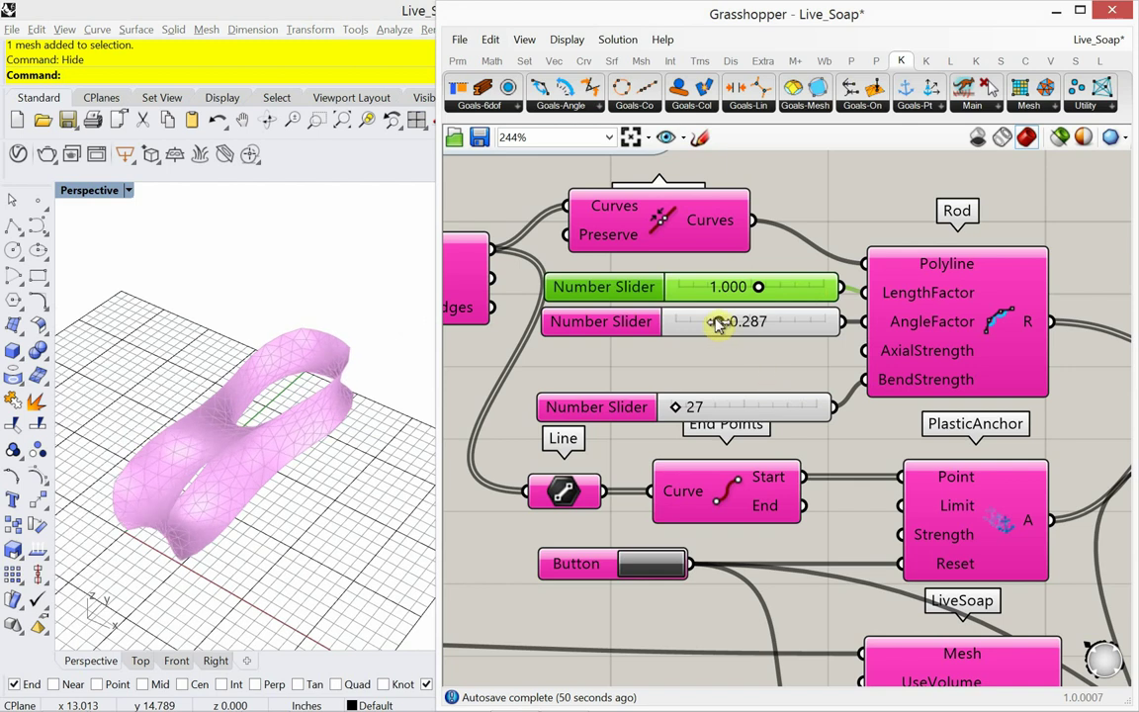
pyautogui.moveTo(718, 327); pyautogui.dragTo(717, 327)
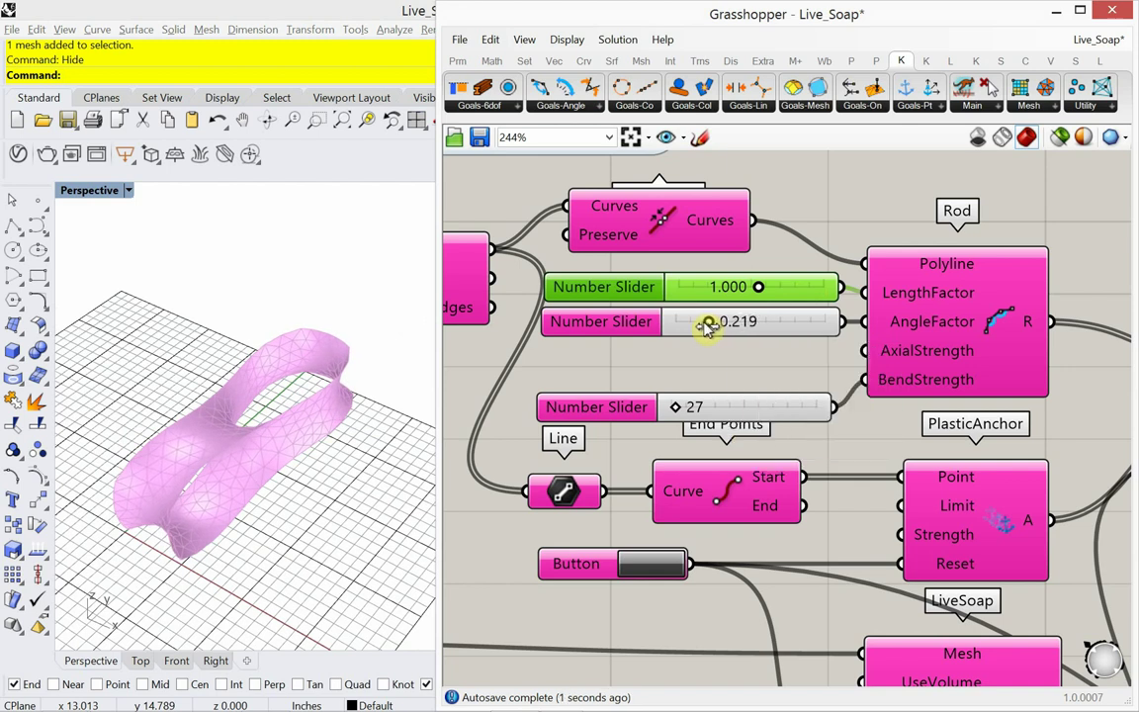
pyautogui.moveTo(706, 327); pyautogui.dragTo(751, 345)
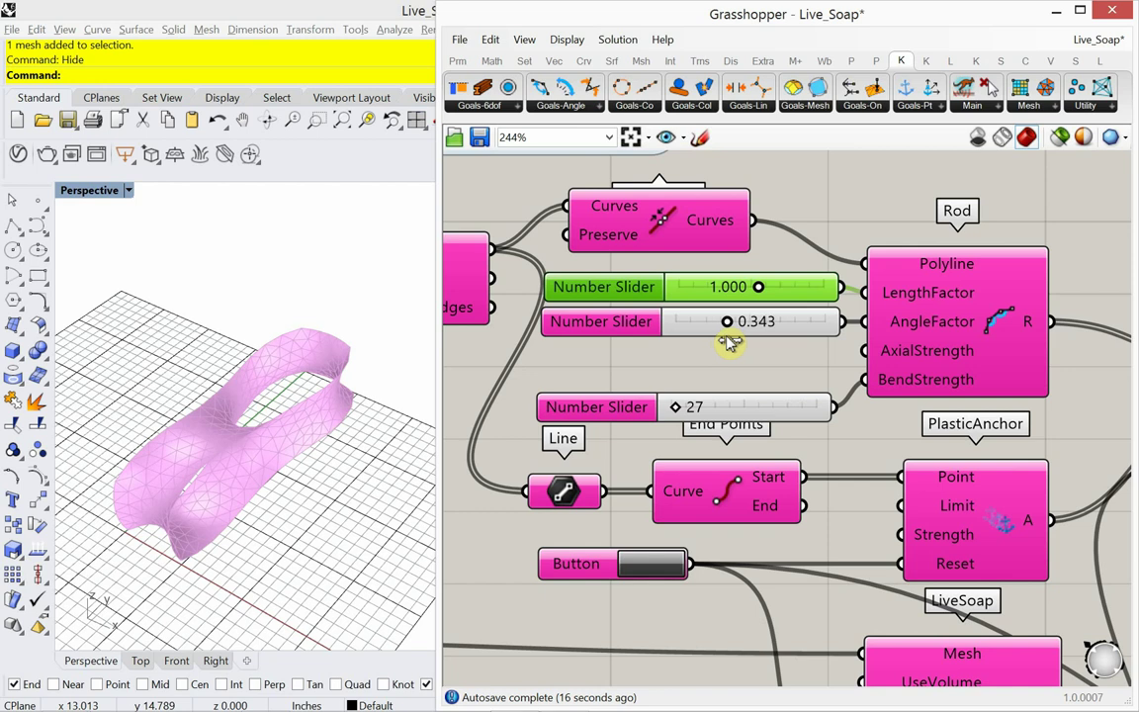
pyautogui.moveTo(902, 329)
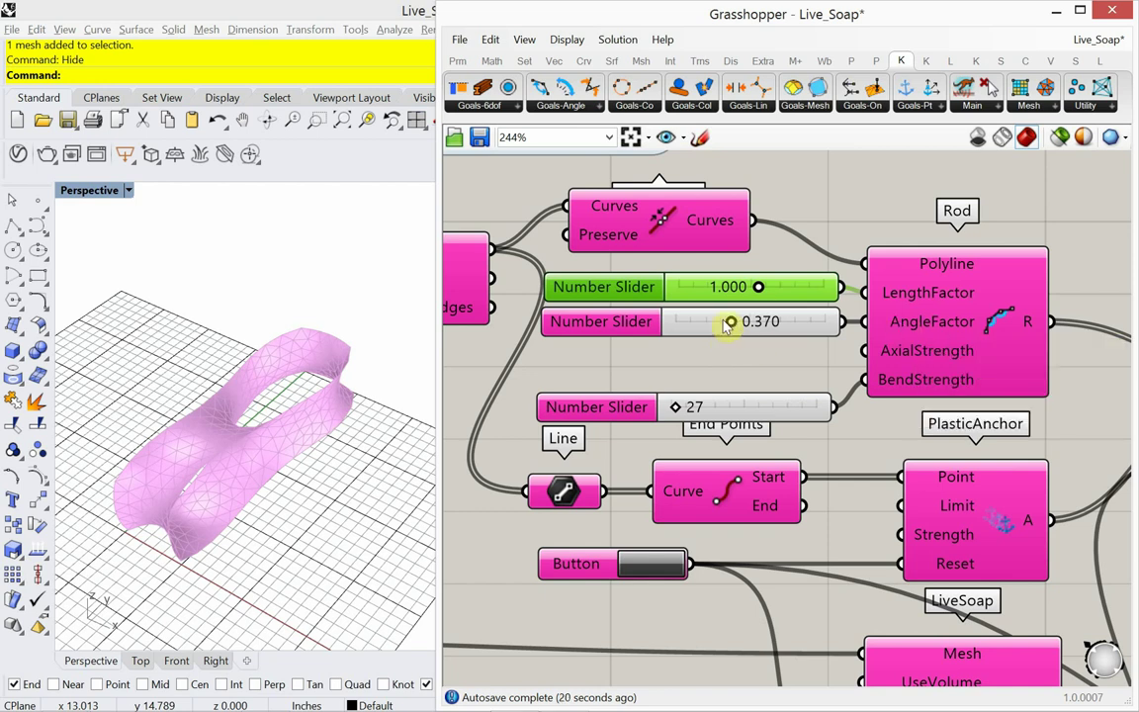
pyautogui.moveTo(768, 326); pyautogui.dragTo(712, 327)
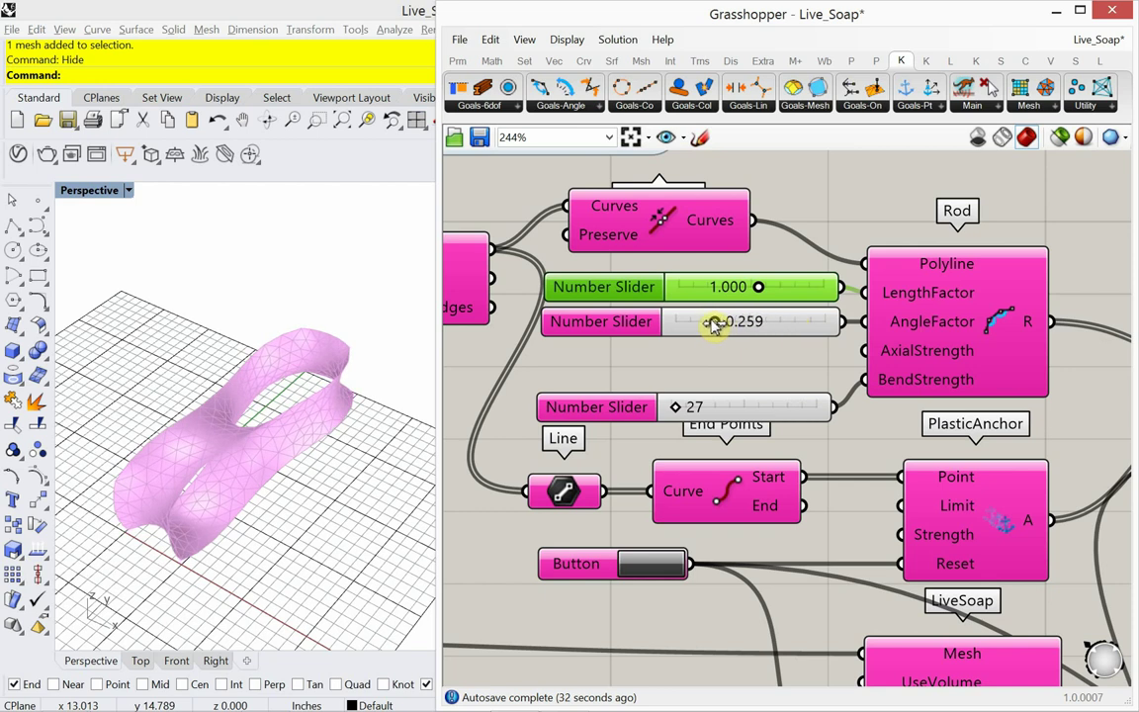
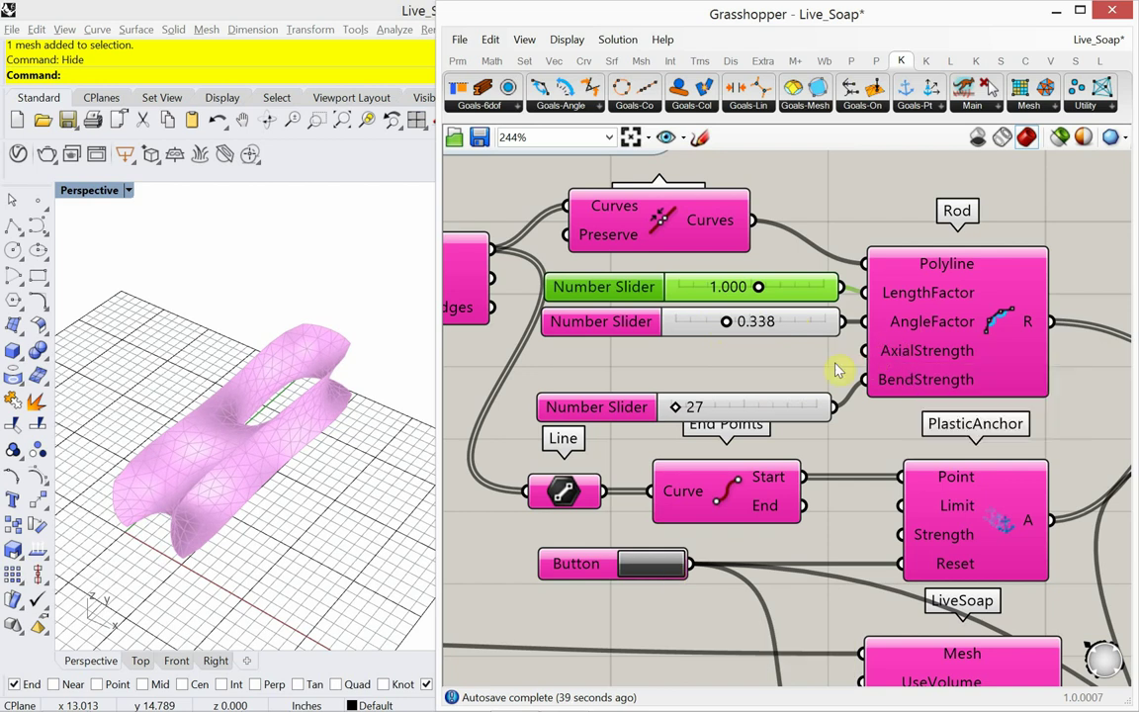
# Step: Add a 0–50 number slider, align it with the others and wire it into Rod's AxialStrength
pyautogui.doubleClick(732, 373)
pyautogui.write('0<50.000')
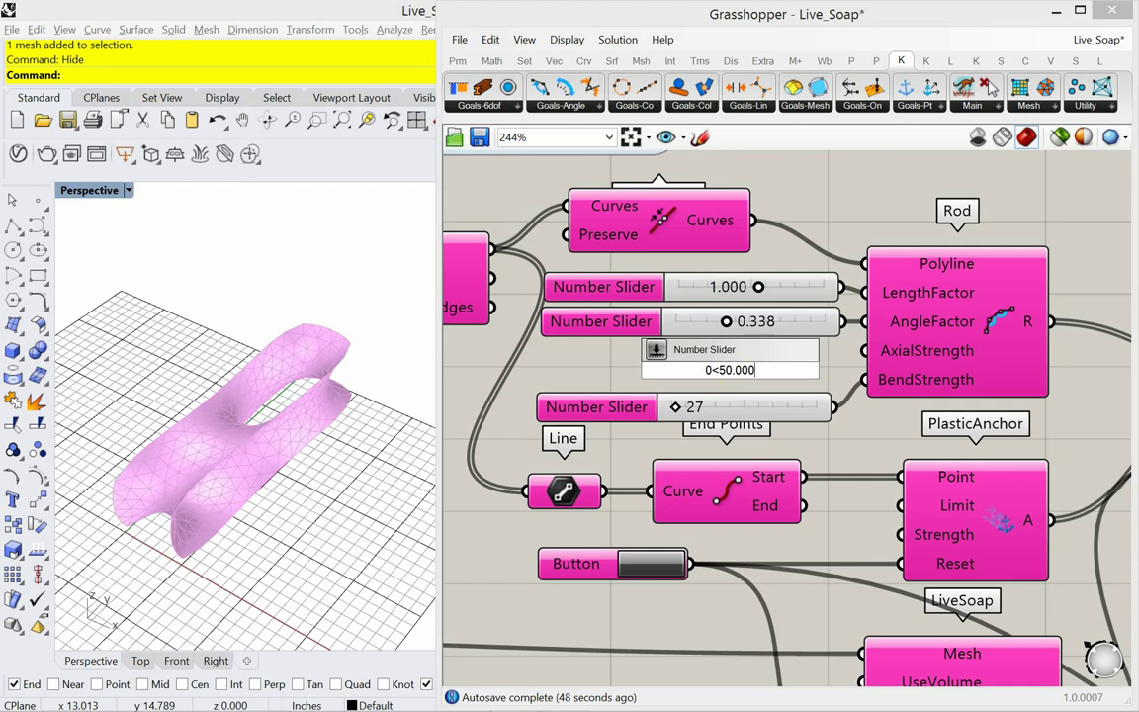
pyautogui.press('Return')
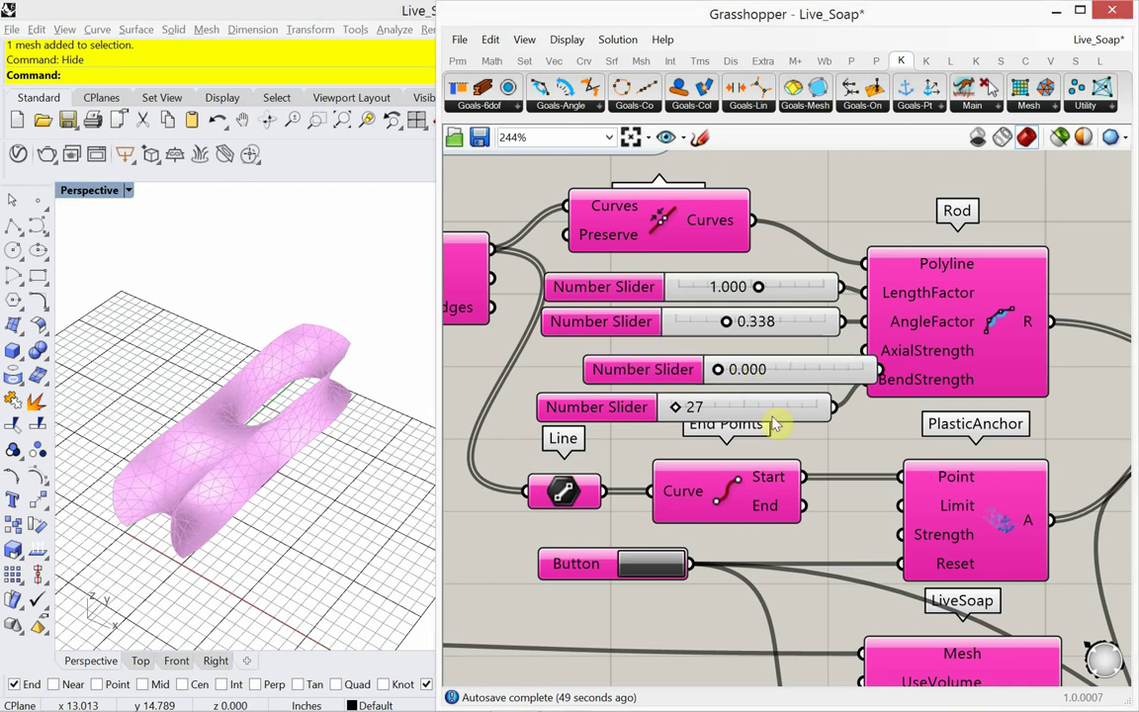
pyautogui.moveTo(806, 381); pyautogui.dragTo(762, 377)
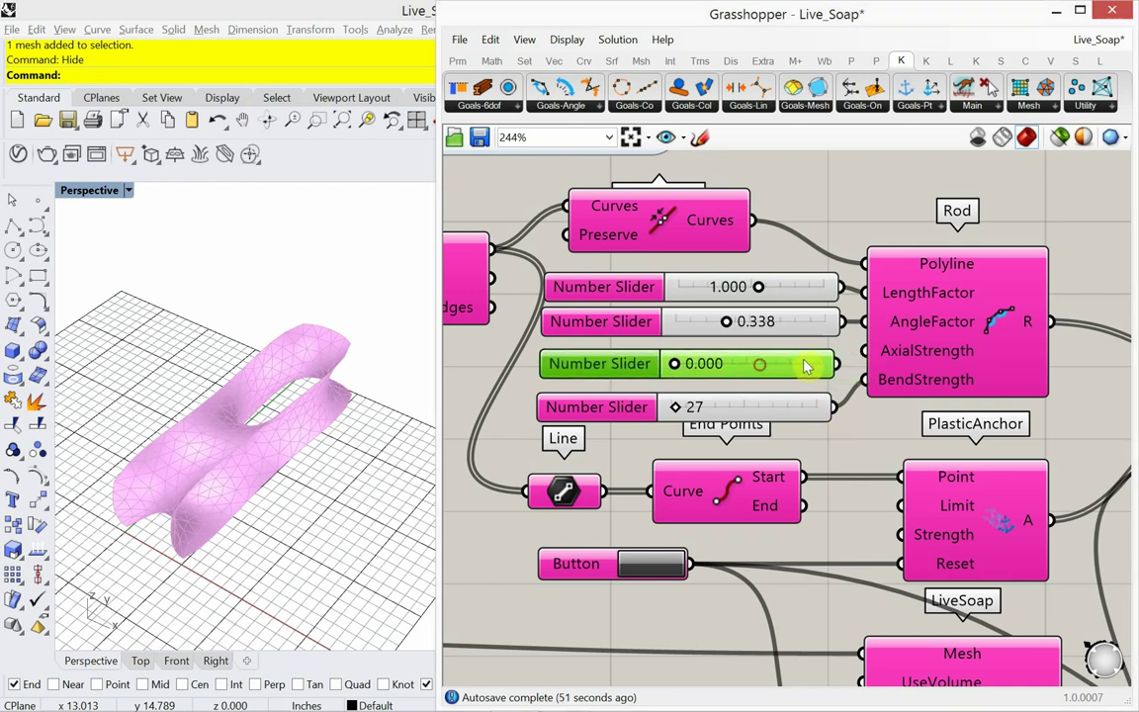
pyautogui.moveTo(840, 368); pyautogui.dragTo(864, 351)
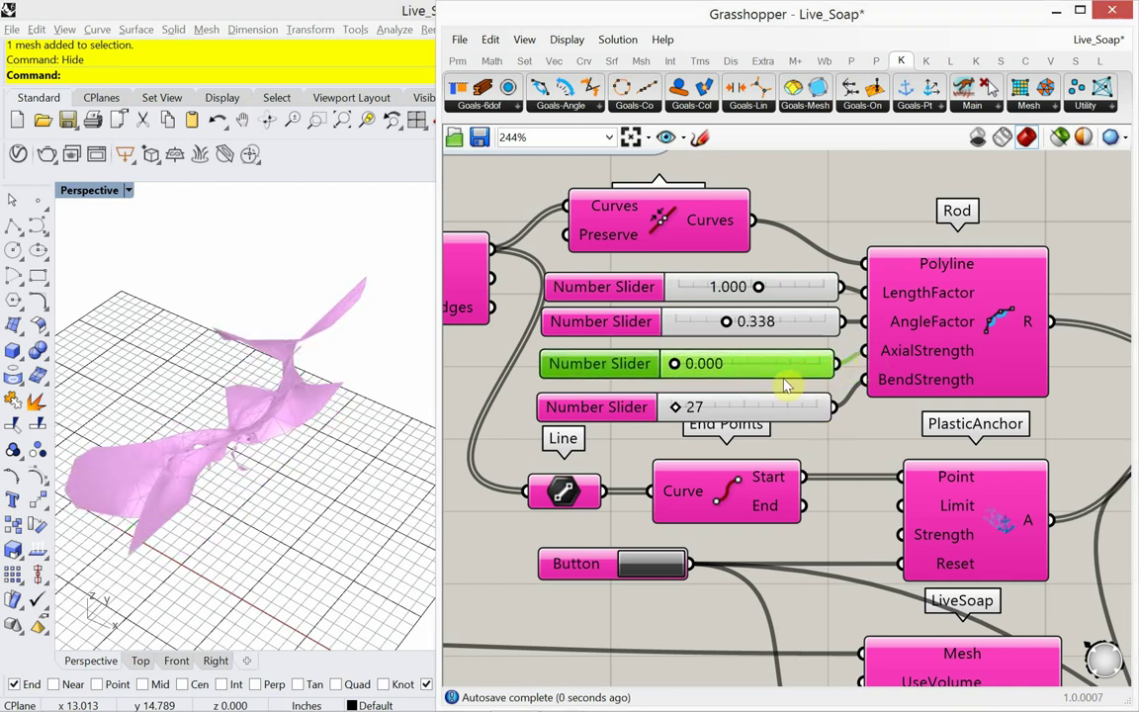
# Step: Set AxialStrength to 4.504, resetting the soap simulation between adjustments
pyautogui.click(635, 565)
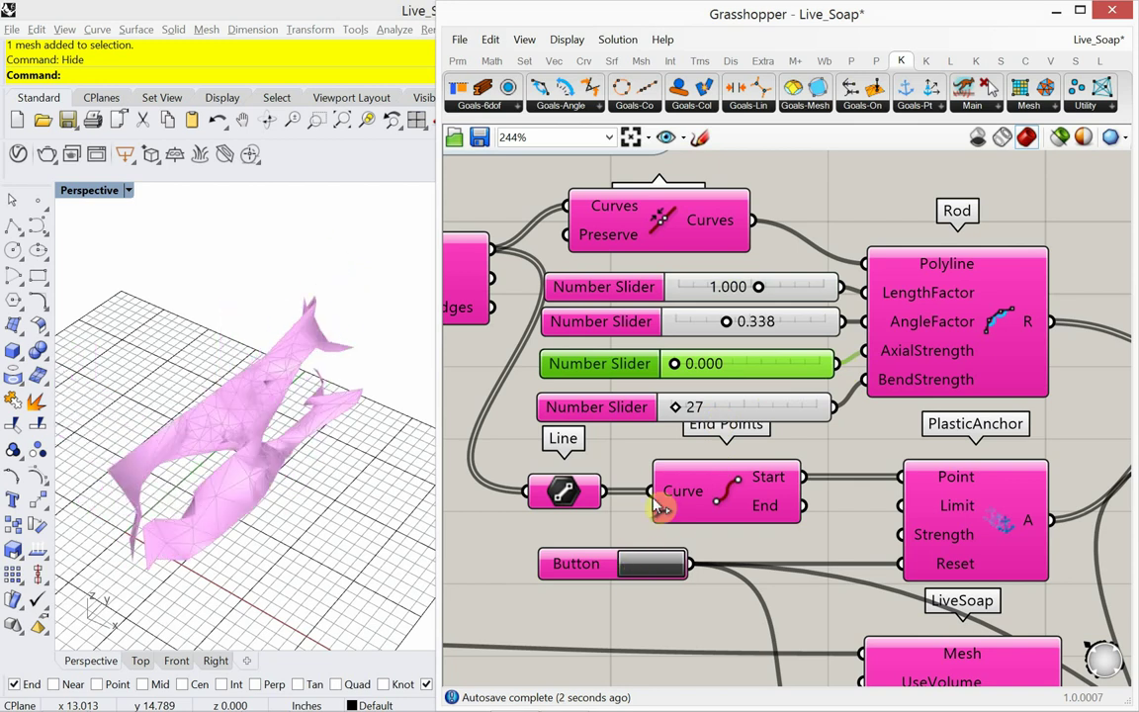
pyautogui.moveTo(674, 364)
pyautogui.mouseDown()
pyautogui.moveTo(709, 366)
pyautogui.moveTo(693, 365)
pyautogui.mouseUp()
pyautogui.click(660, 563)
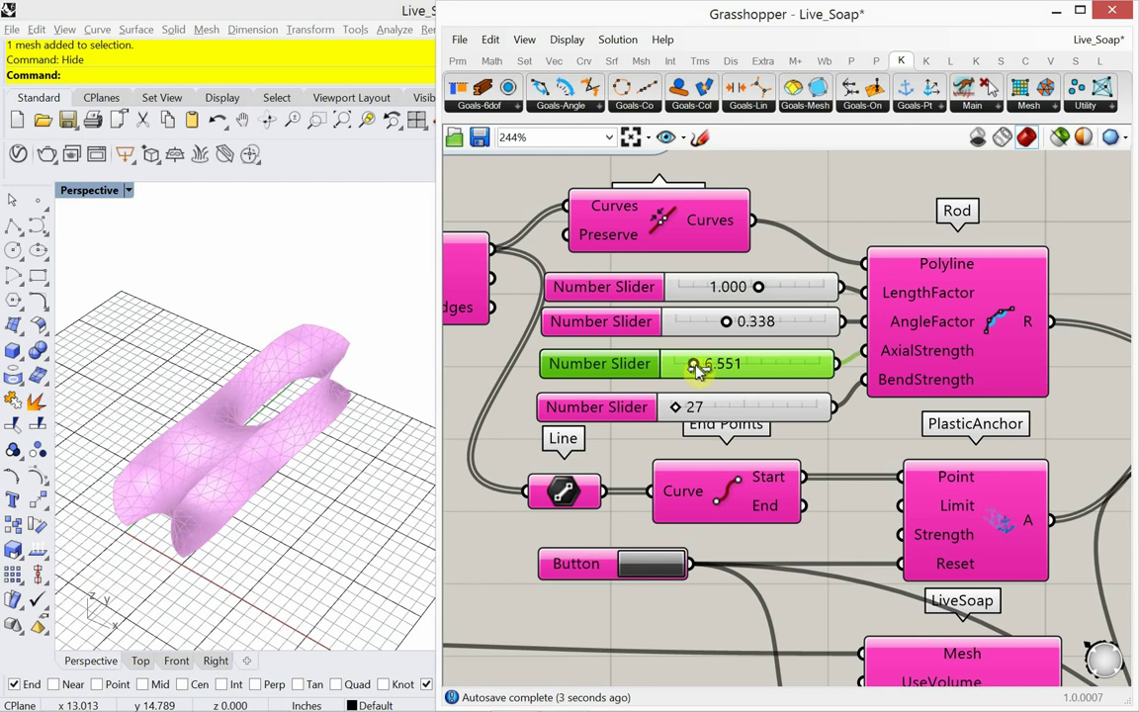
pyautogui.moveTo(692, 364)
pyautogui.mouseDown()
pyautogui.moveTo(766, 377)
pyautogui.moveTo(788, 371)
pyautogui.moveTo(740, 368)
pyautogui.moveTo(821, 369)
pyautogui.moveTo(672, 364)
pyautogui.moveTo(687, 364)
pyautogui.mouseUp()
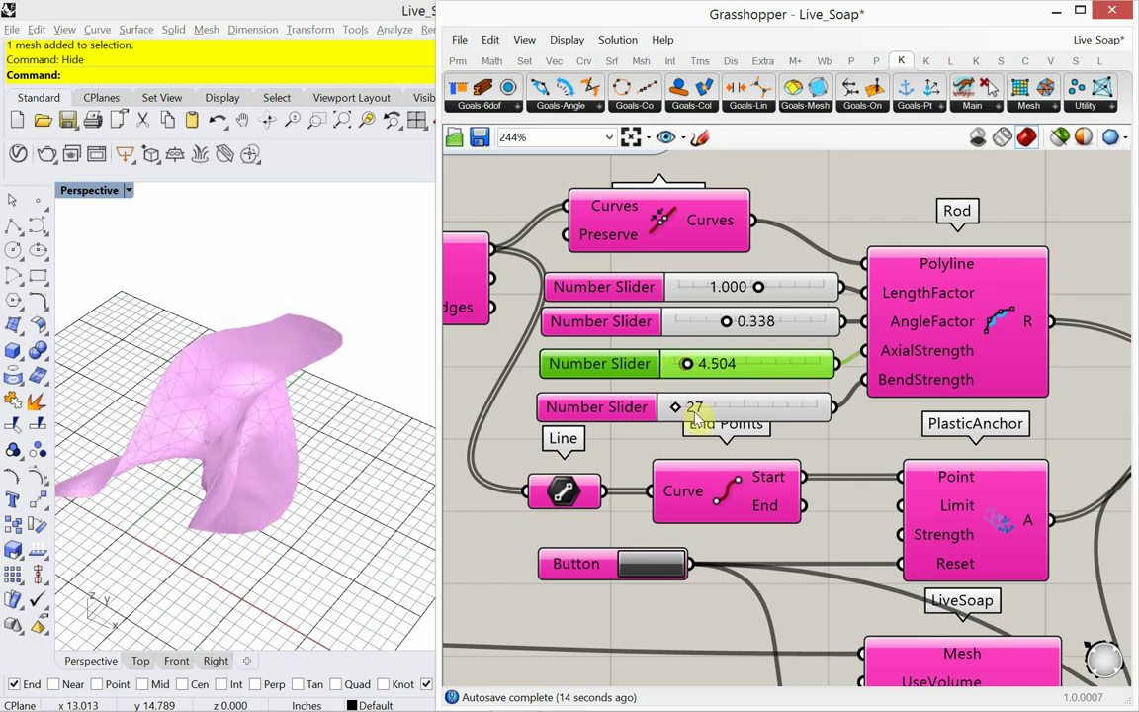
pyautogui.click(620, 564)
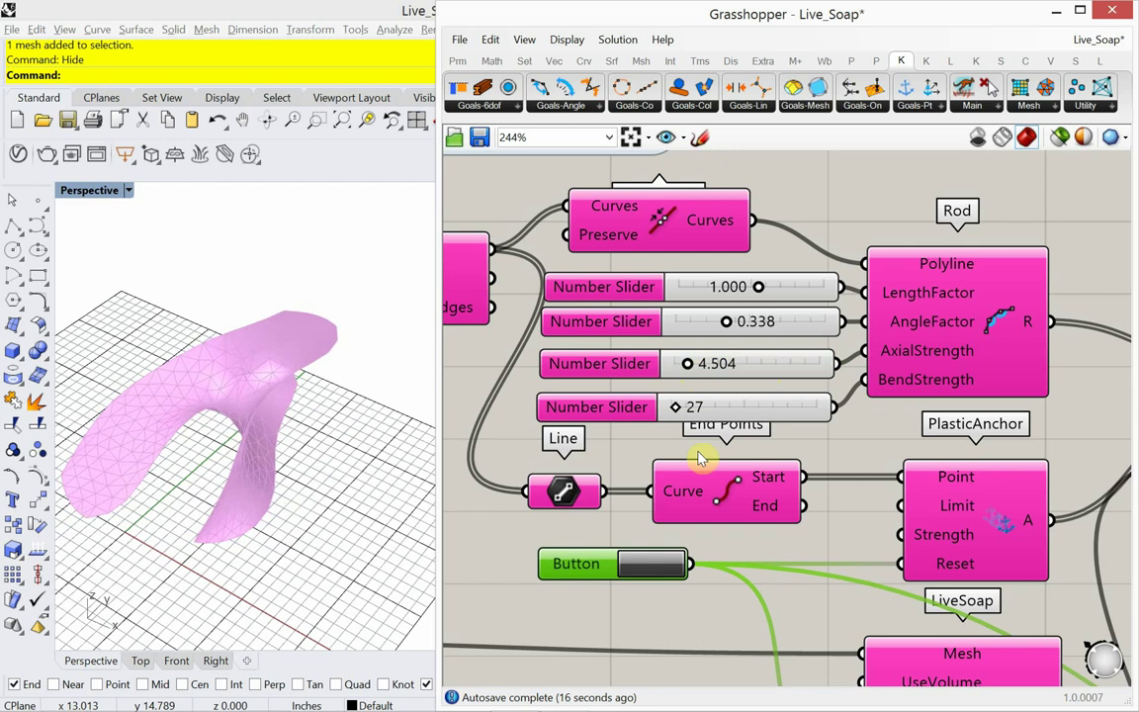
# Step: Change AxialStrength to 13.511 and align the four sliders to a common left edge
pyautogui.click(648, 565)
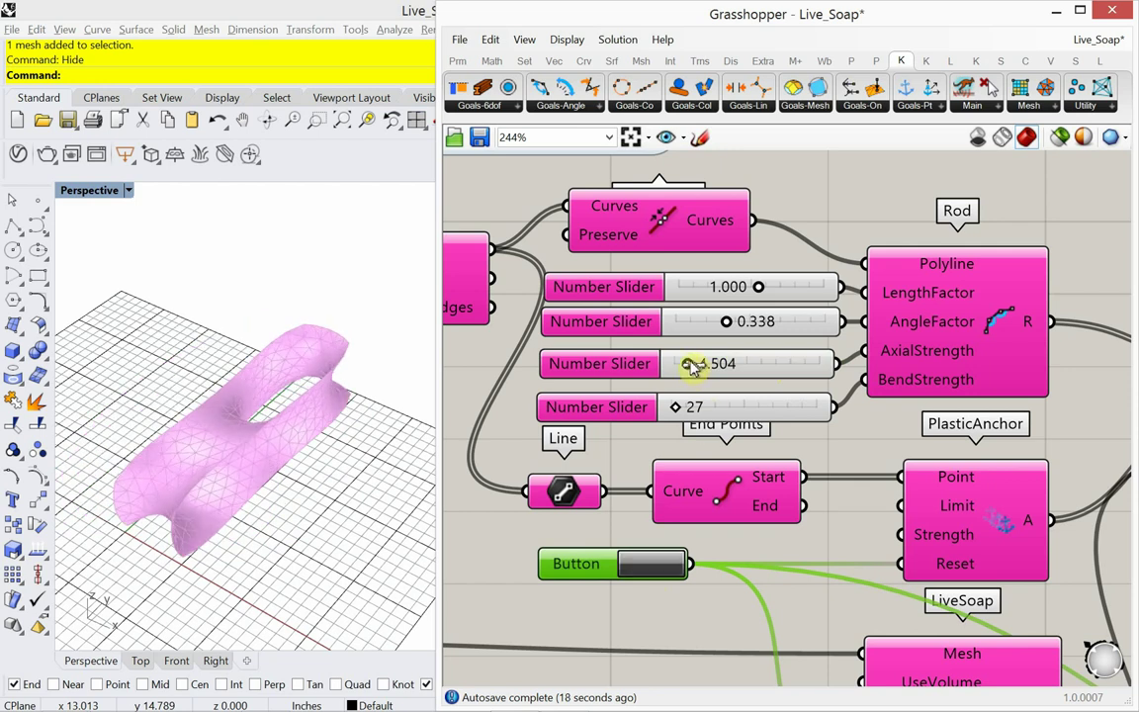
pyautogui.moveTo(682, 364); pyautogui.dragTo(714, 378)
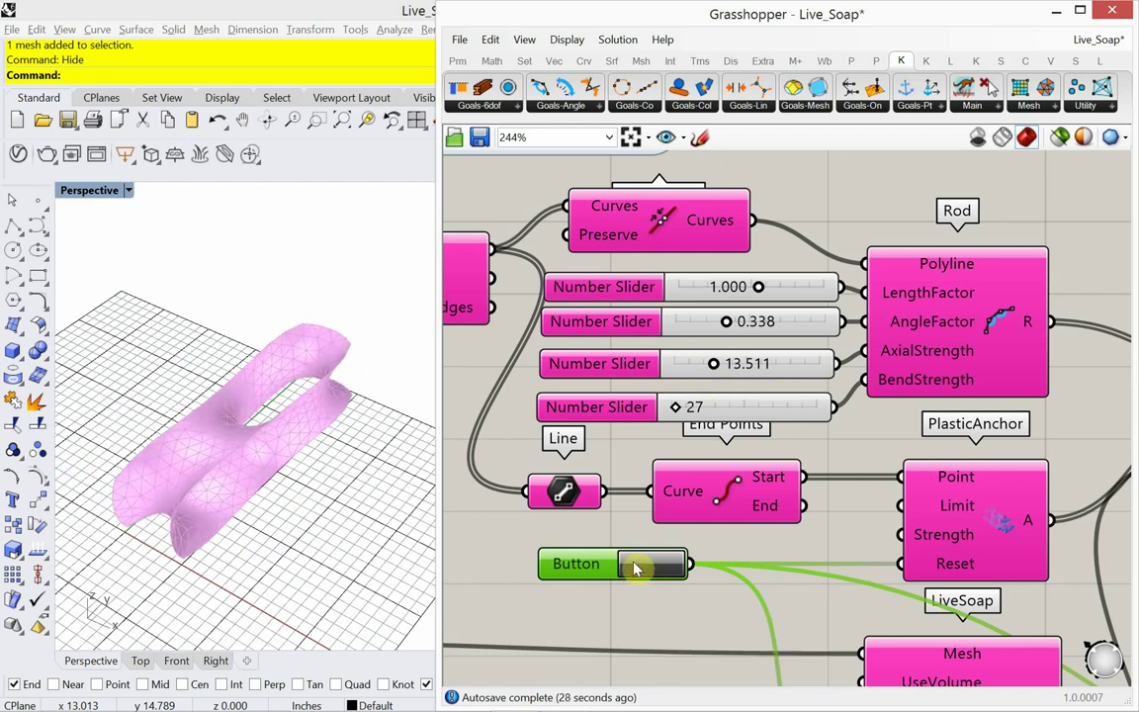
pyautogui.moveTo(655, 259); pyautogui.dragTo(625, 425)
pyautogui.click(680, 265)
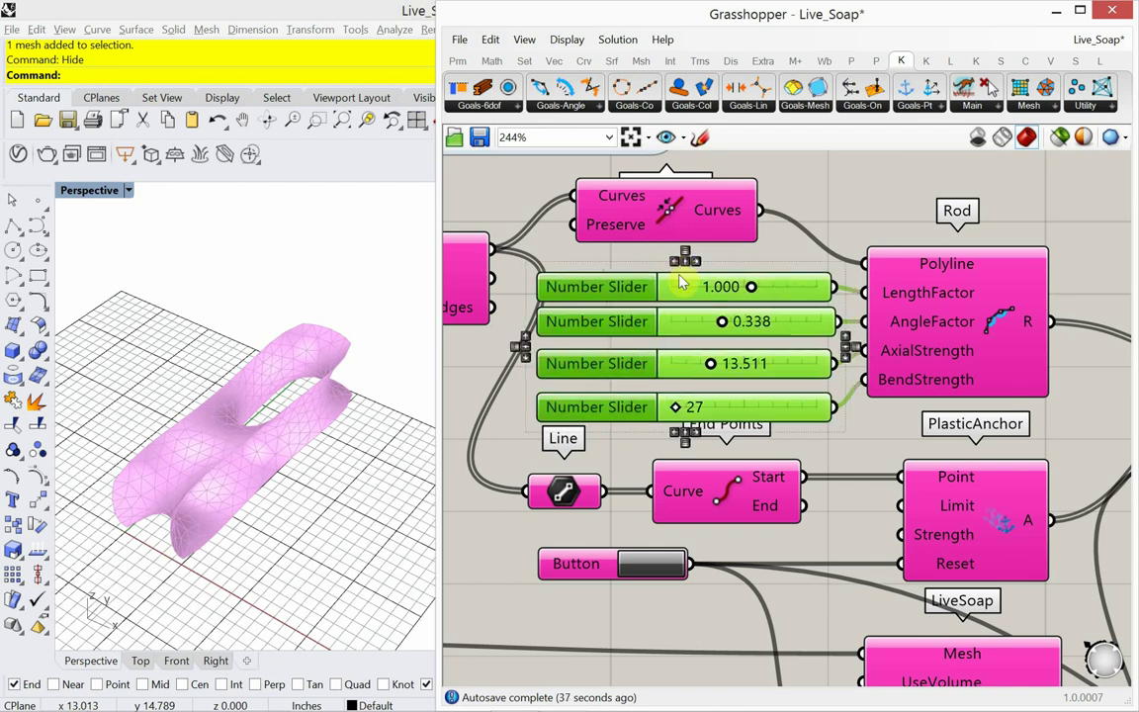
# Step: Wire the reset Button into PlasticAnchor's Reset input as well
pyautogui.moveTo(276, 527); pyautogui.dragTo(369, 468, button='right')
pyautogui.moveTo(665, 478); pyautogui.dragTo(671, 360, button='right')
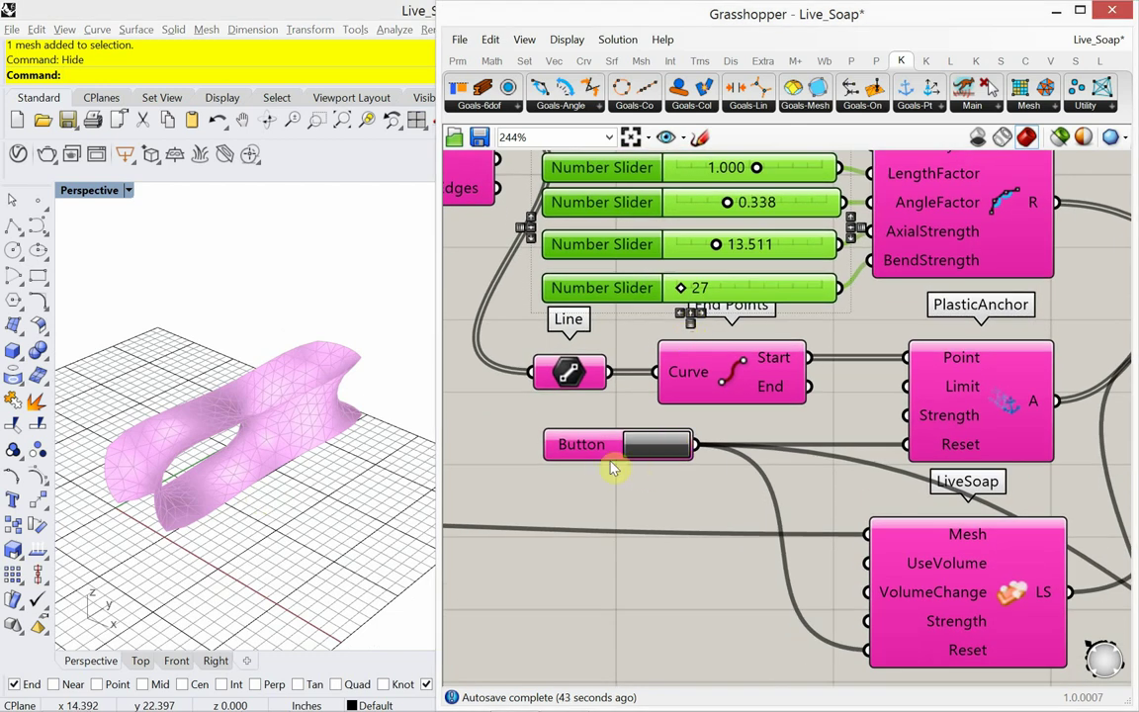
pyautogui.moveTo(590, 457); pyautogui.dragTo(602, 498)
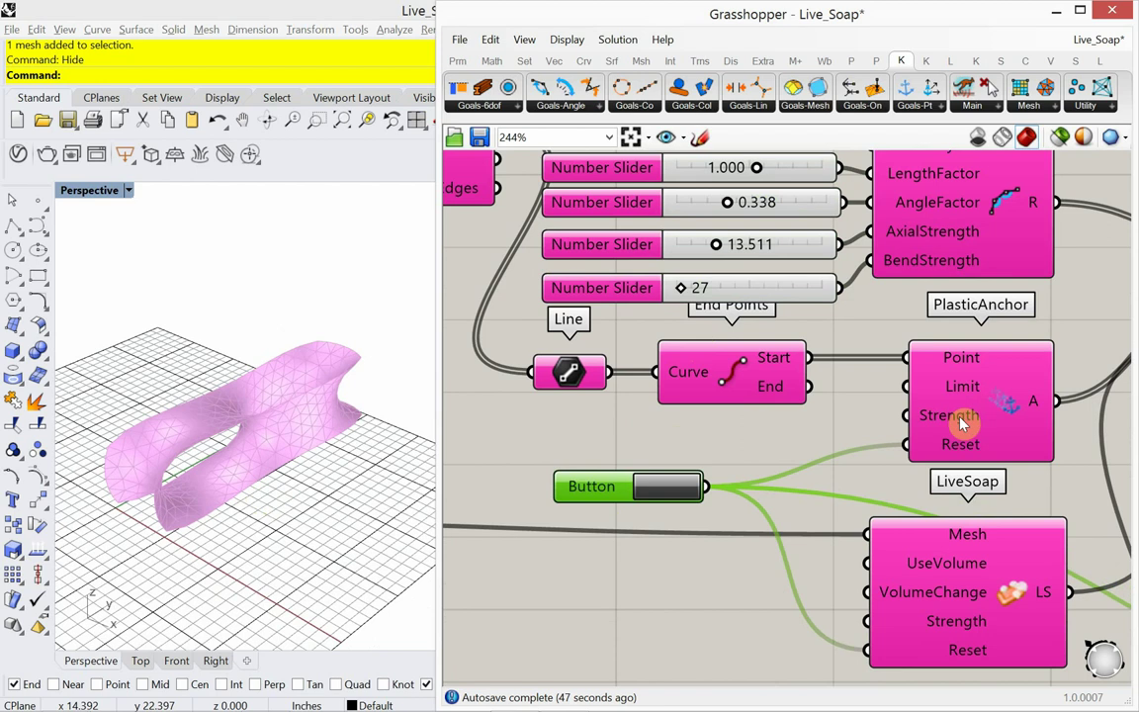
pyautogui.moveTo(962, 423)
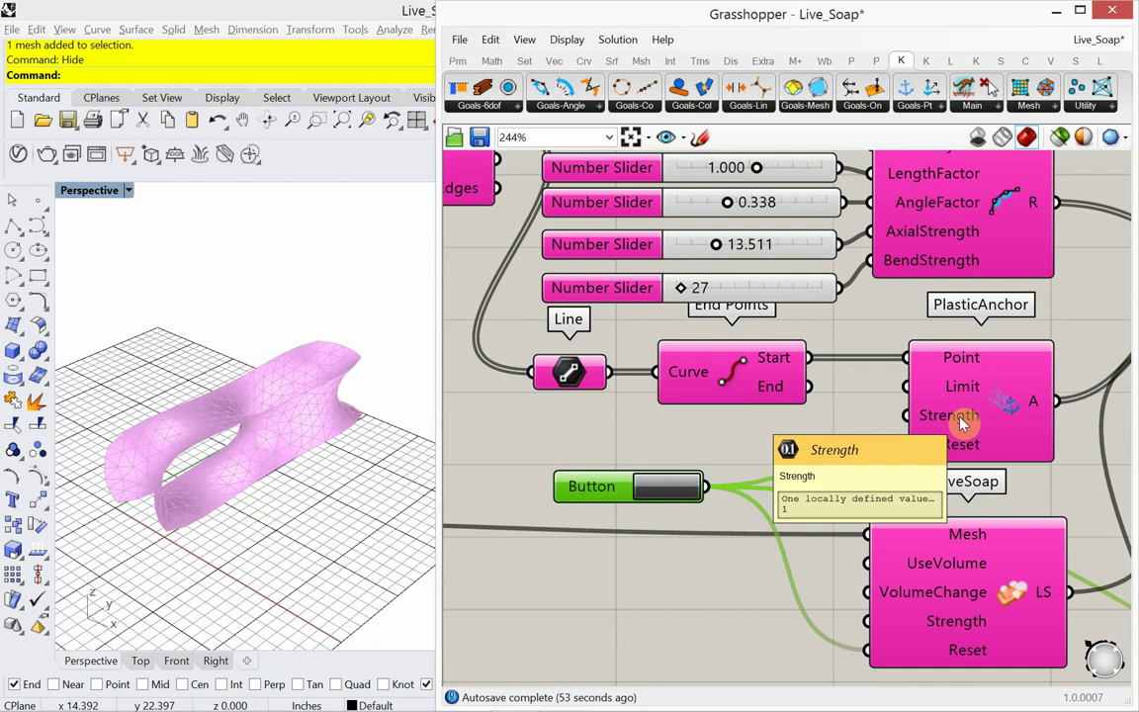
pyautogui.moveTo(908, 443); pyautogui.dragTo(601, 507)
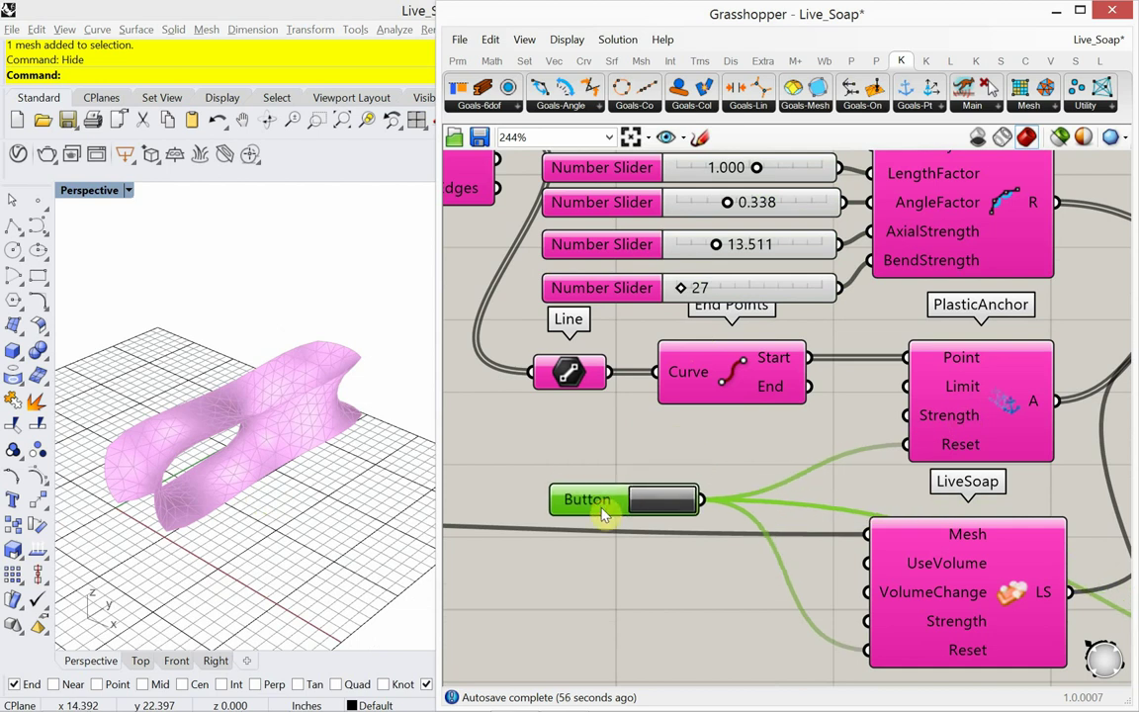
# Step: Add a 0–10 number slider feeding PlasticAnchor's Limit, set it to 0.082, and reset the simulation
pyautogui.doubleClick(580, 447)
pyautogui.write('number')
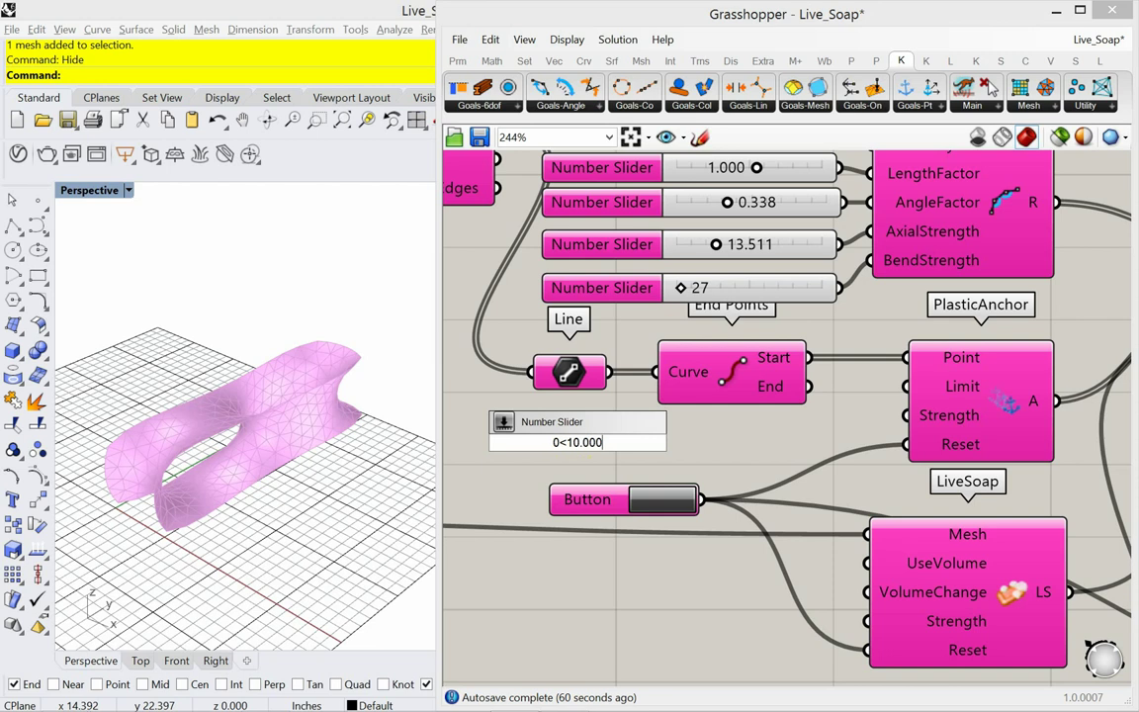
pyautogui.press('Return')
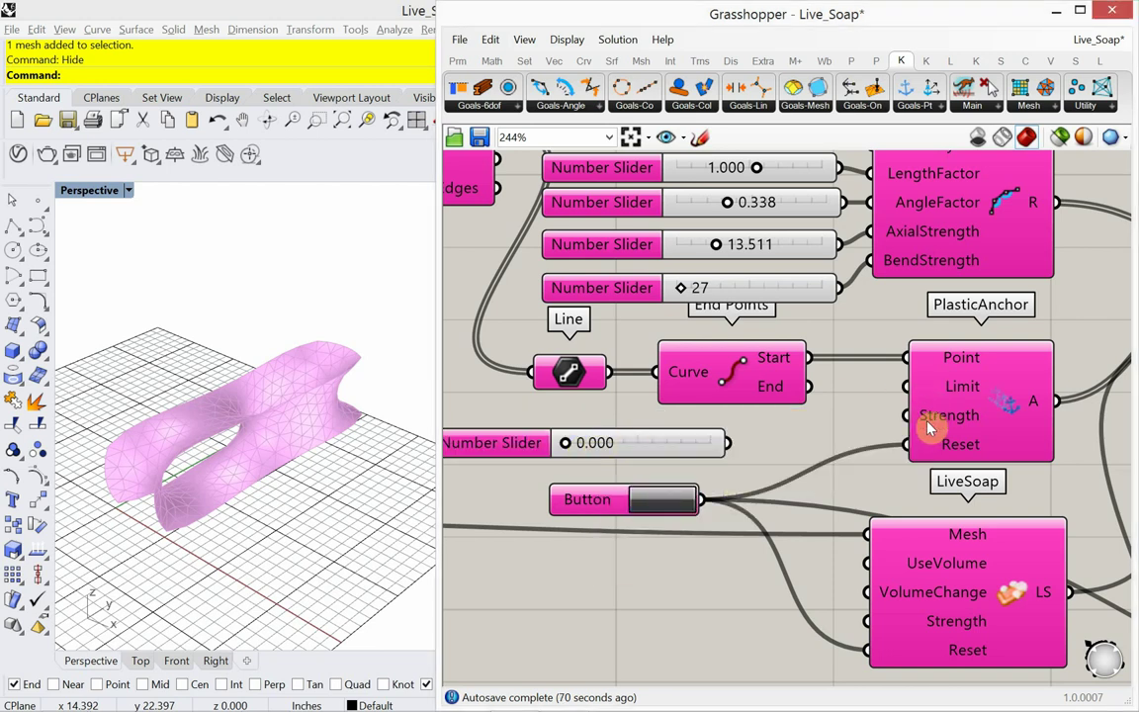
pyautogui.moveTo(681, 447); pyautogui.dragTo(908, 386)
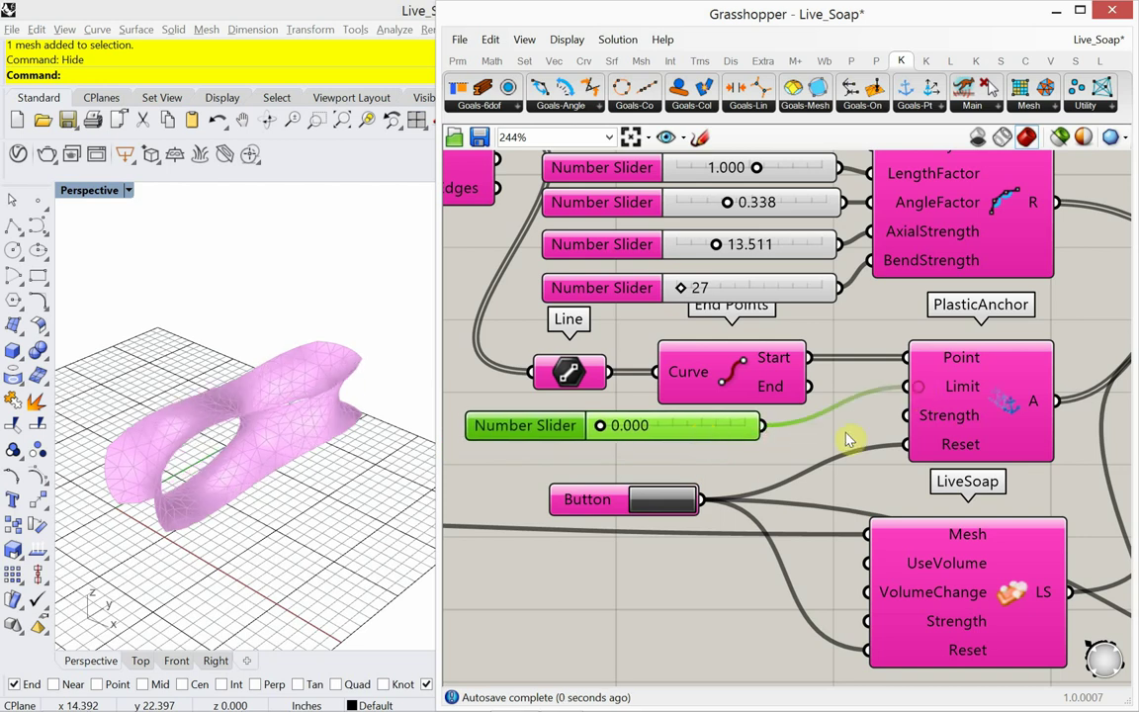
pyautogui.moveTo(246, 508); pyautogui.dragTo(247, 514, button='right')
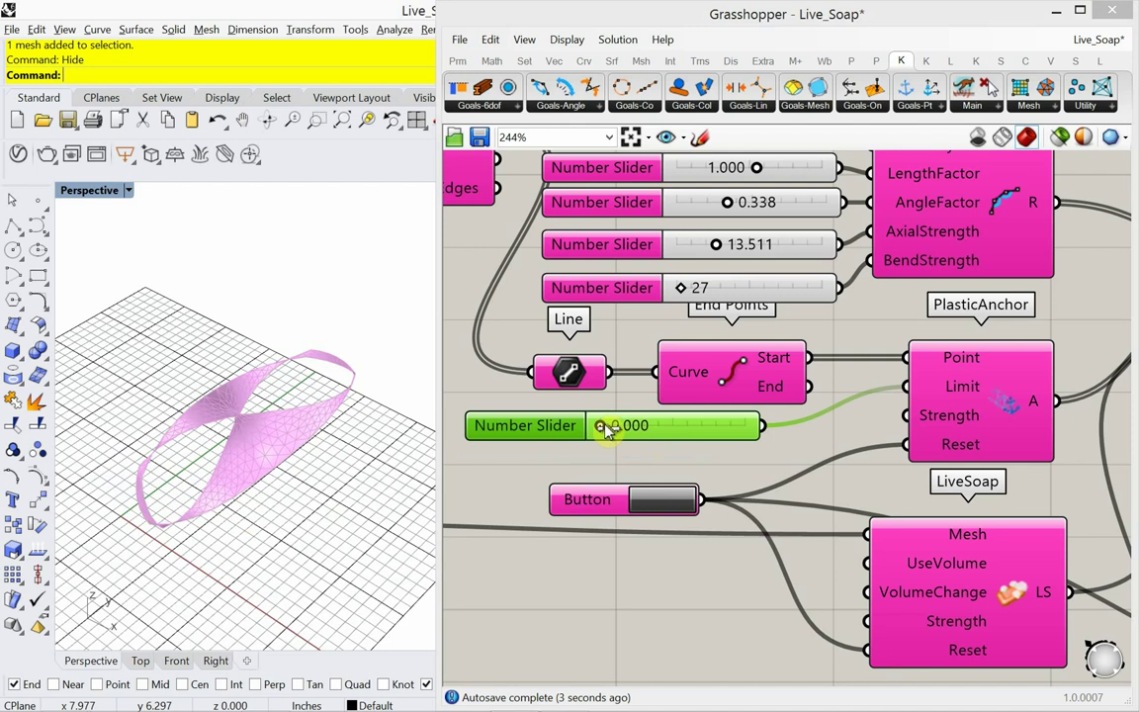
pyautogui.moveTo(604, 425)
pyautogui.mouseDown()
pyautogui.moveTo(632, 435)
pyautogui.moveTo(607, 437)
pyautogui.mouseUp()
pyautogui.click(658, 500)
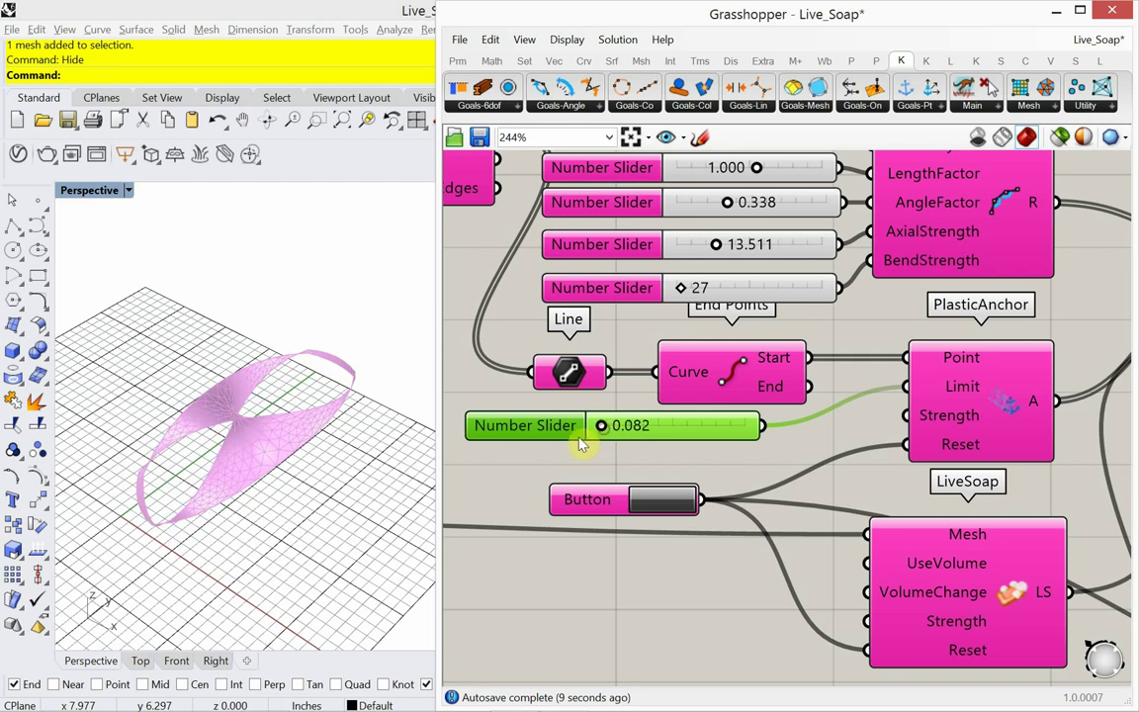
# Step: Change the Limit slider's minimum to 0.050 in its slider settings
pyautogui.doubleClick(560, 427)
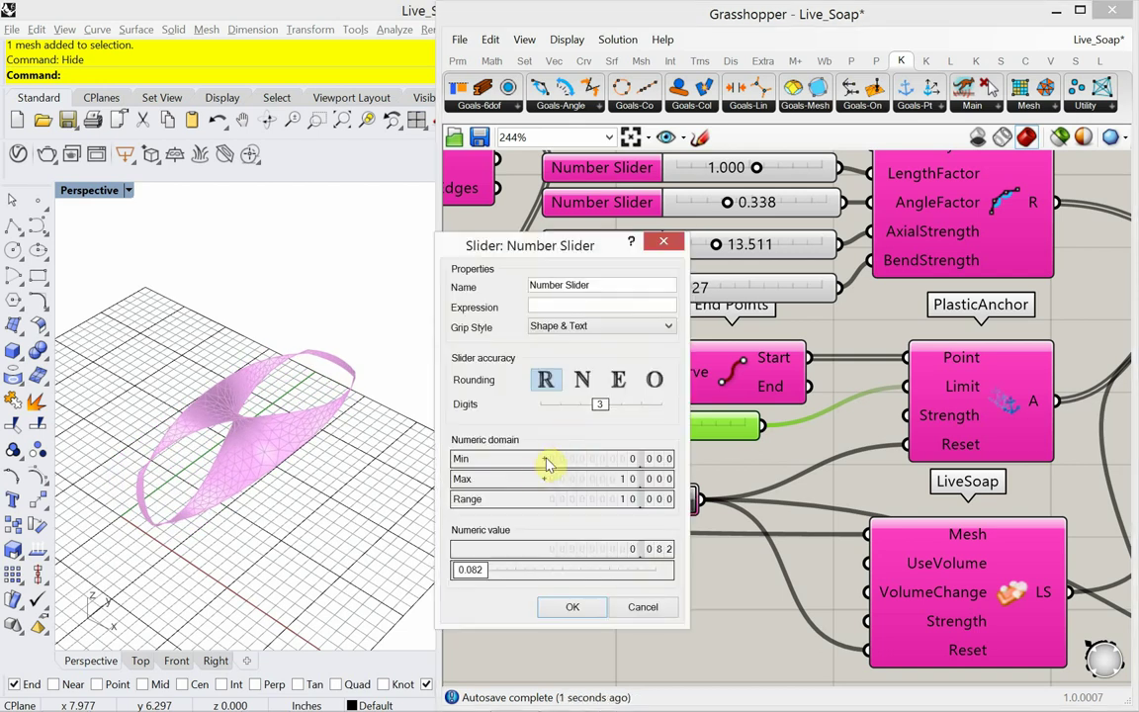
pyautogui.doubleClick(547, 459)
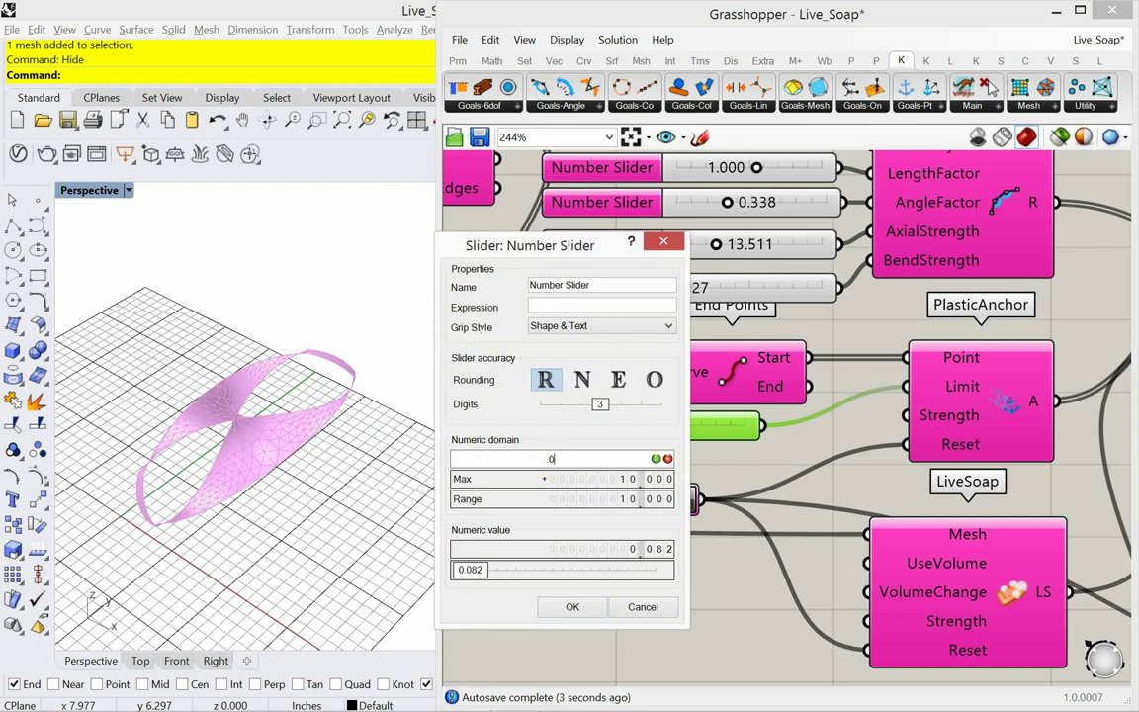
pyautogui.click(655, 460)
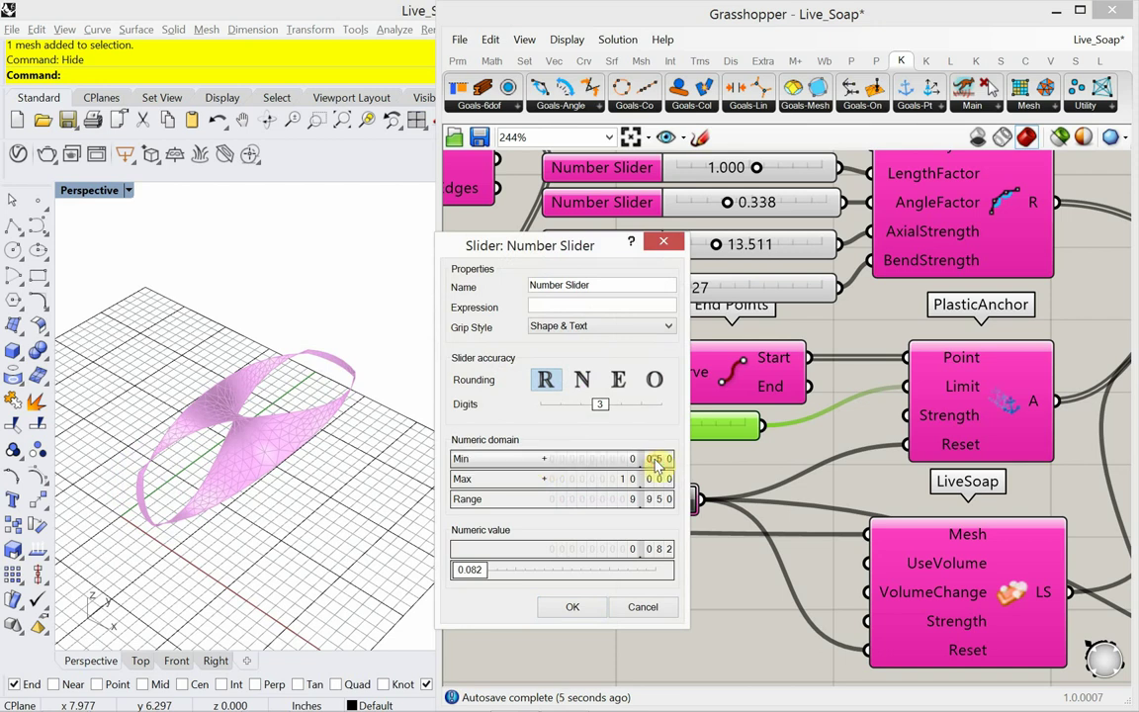
pyautogui.click(573, 606)
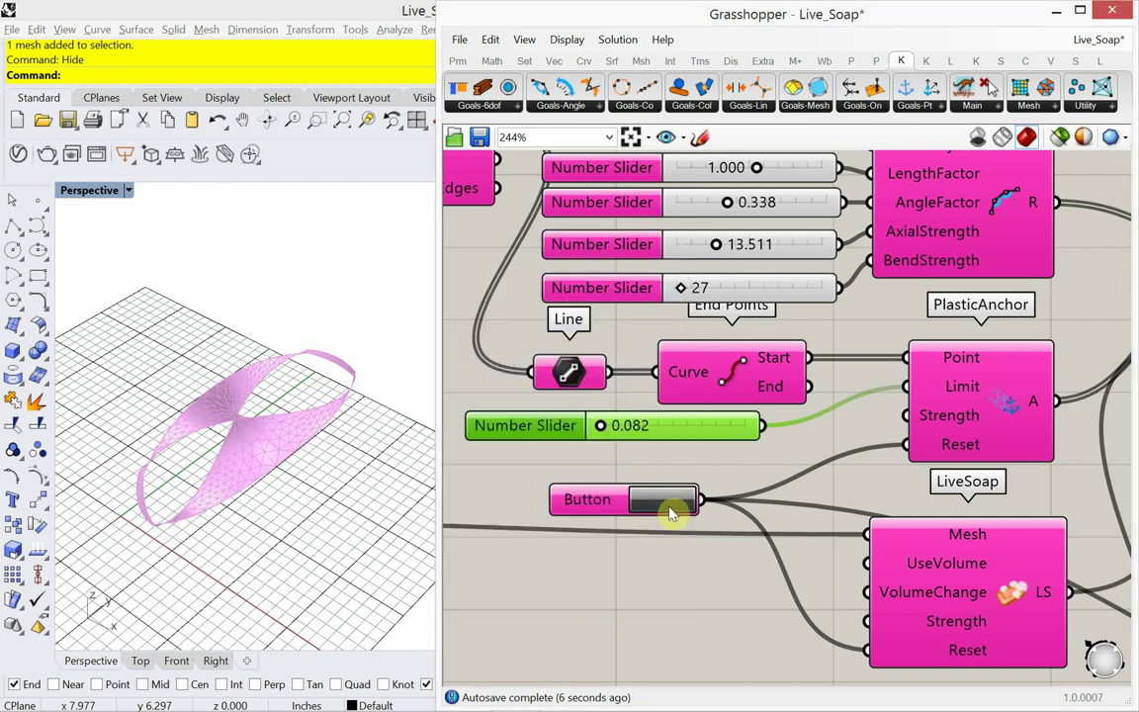
# Step: Raise Limit to 2.159 and reset the soap simulation
pyautogui.click(670, 504)
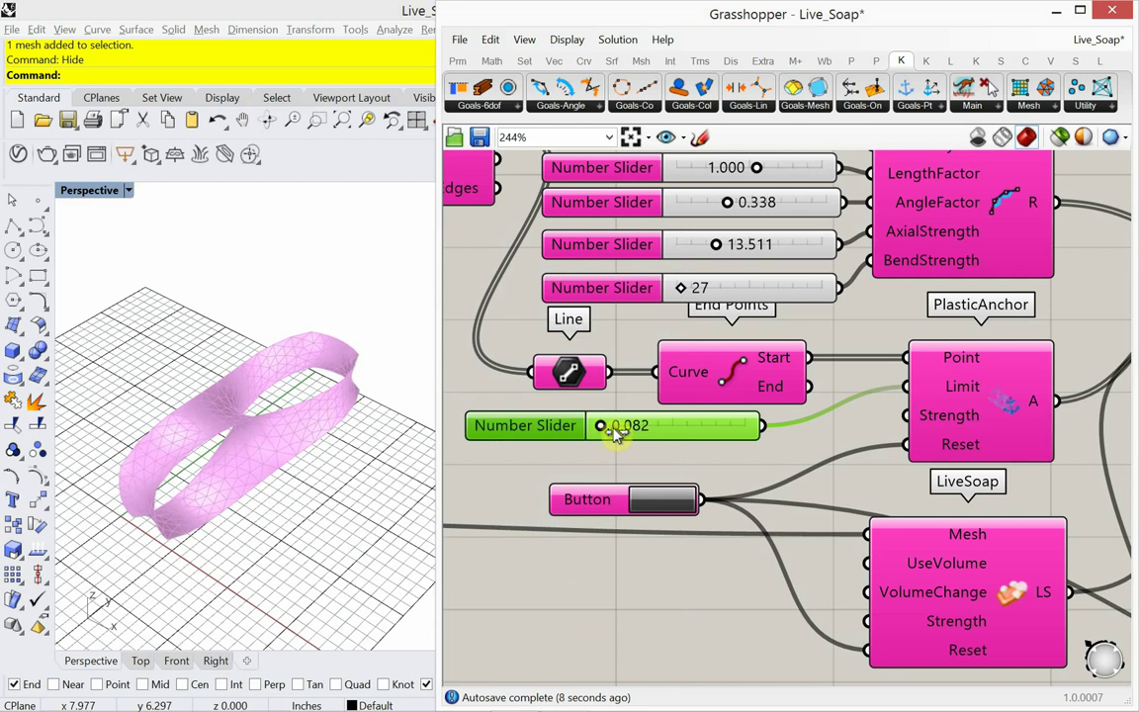
pyautogui.moveTo(615, 435)
pyautogui.mouseDown()
pyautogui.moveTo(668, 445)
pyautogui.moveTo(677, 426)
pyautogui.moveTo(714, 439)
pyautogui.moveTo(637, 442)
pyautogui.mouseUp()
pyautogui.click(663, 501)
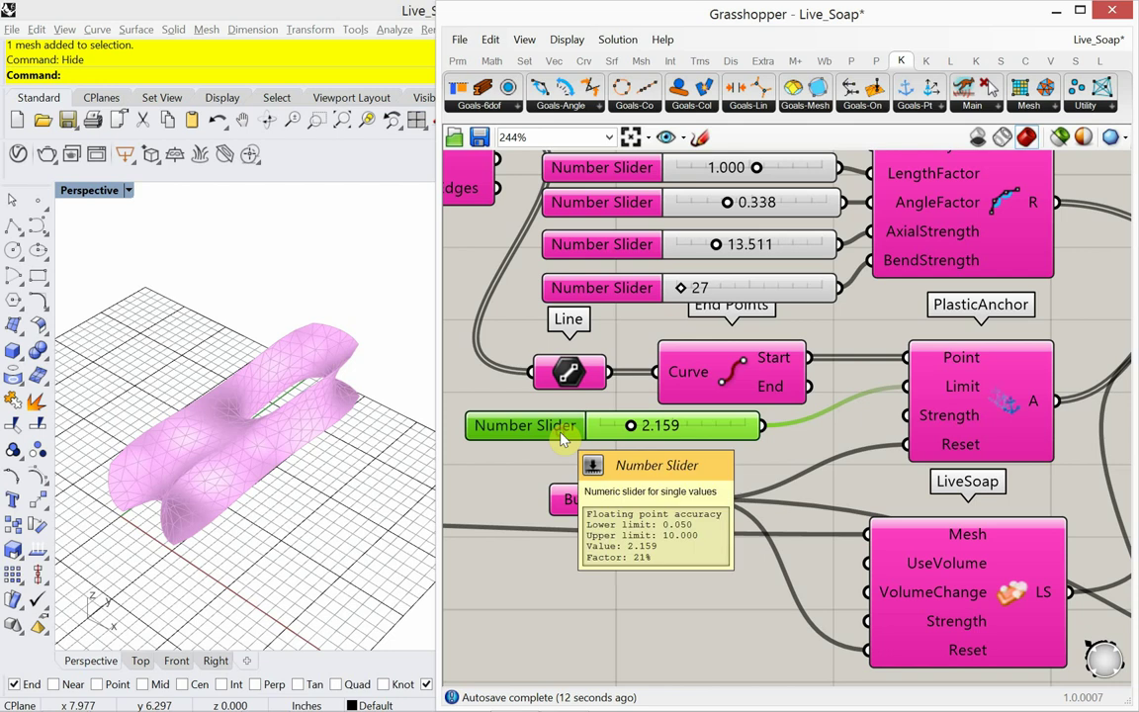
# Step: Duplicate the Limit slider and wire the copy into PlasticAnchor's Strength, lowering it to about 2
pyautogui.moveTo(561, 440); pyautogui.dragTo(554, 462)
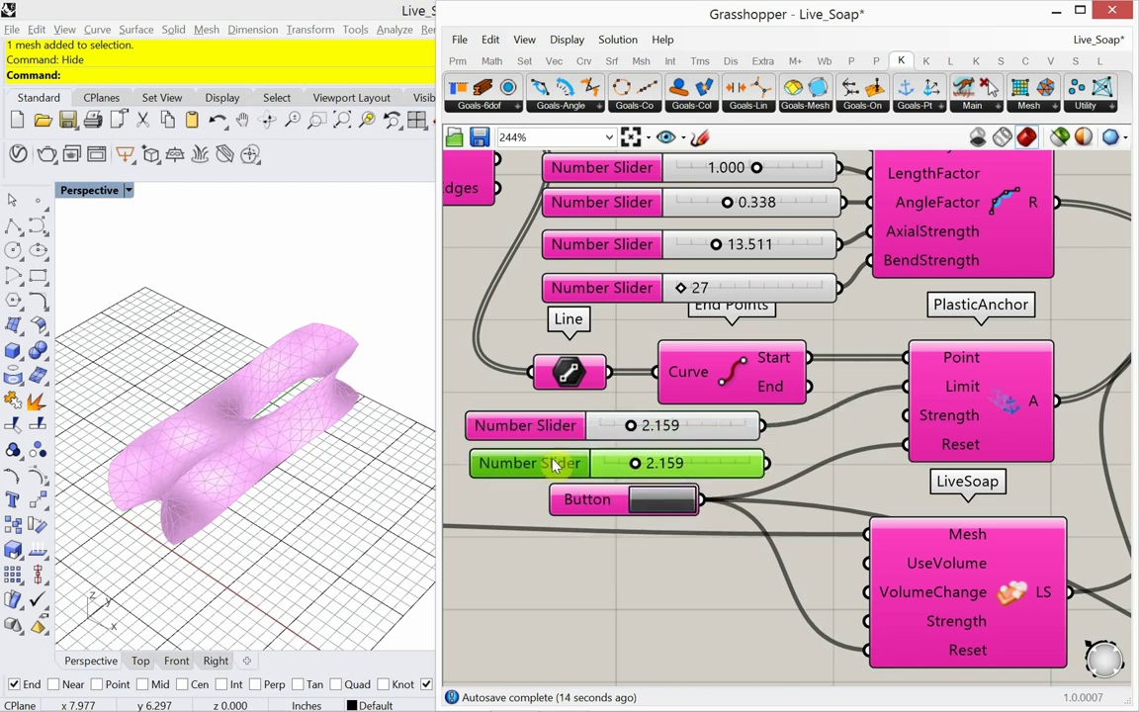
pyautogui.moveTo(772, 465); pyautogui.dragTo(906, 416)
pyautogui.moveTo(641, 471)
pyautogui.mouseDown()
pyautogui.moveTo(609, 465)
pyautogui.moveTo(653, 472)
pyautogui.moveTo(634, 466)
pyautogui.mouseUp()
pyautogui.moveTo(293, 480); pyautogui.dragTo(295, 404, button='right')
pyautogui.click(670, 506)
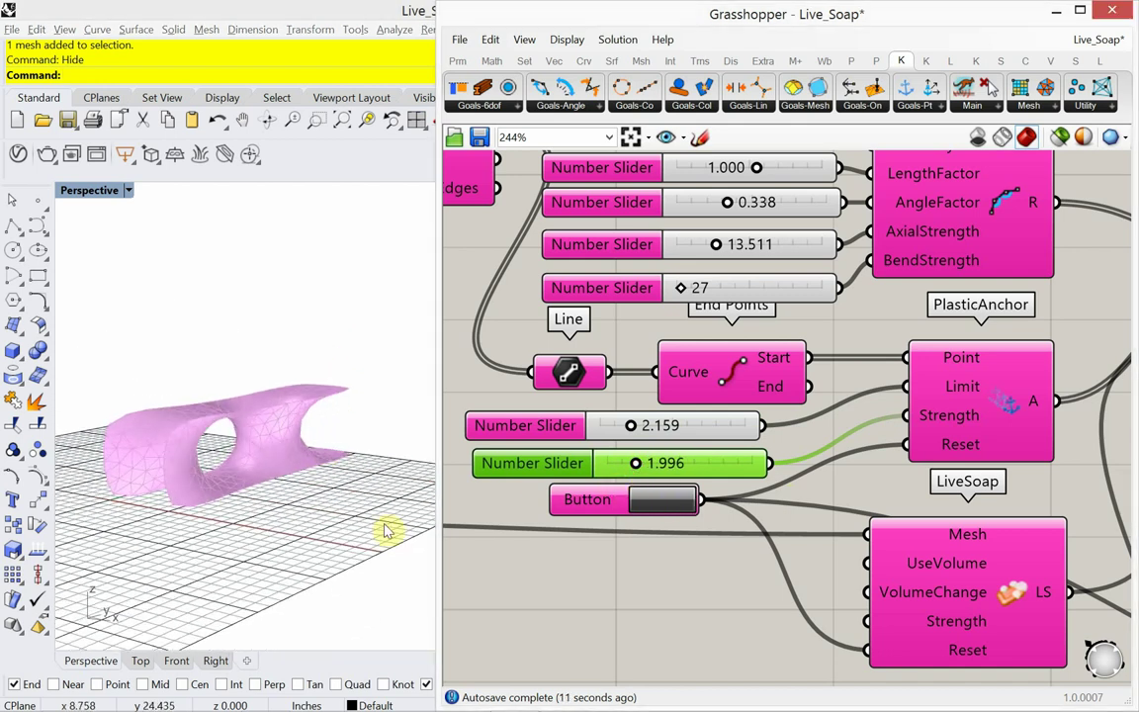
# Step: Fine-tune Strength to 1.059, reset, and orbit to inspect the double-lobed soap form
pyautogui.moveTo(237, 499); pyautogui.dragTo(223, 501, button='right')
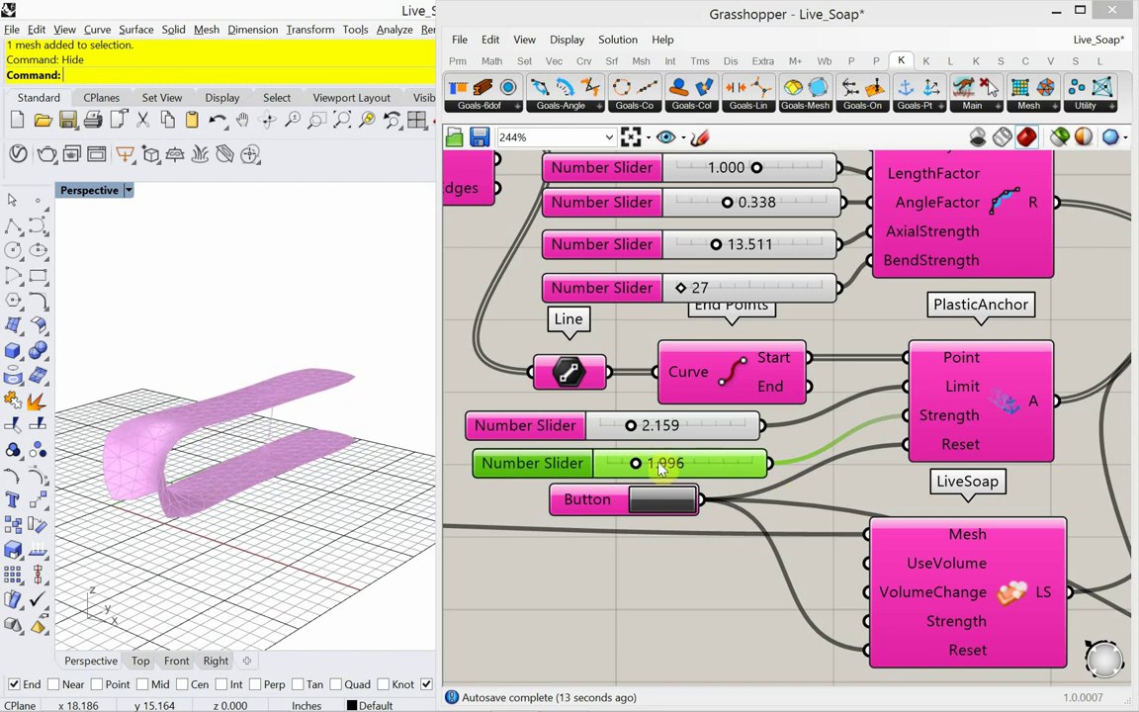
pyautogui.moveTo(641, 464); pyautogui.dragTo(664, 464)
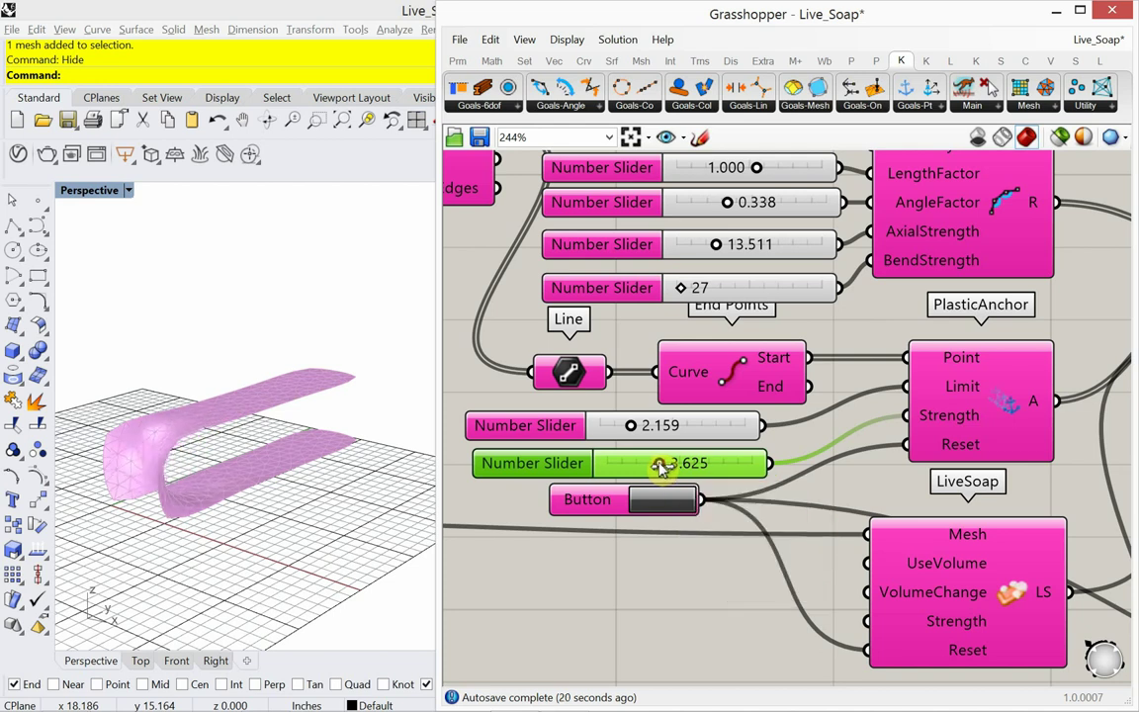
pyautogui.moveTo(656, 465); pyautogui.dragTo(625, 464)
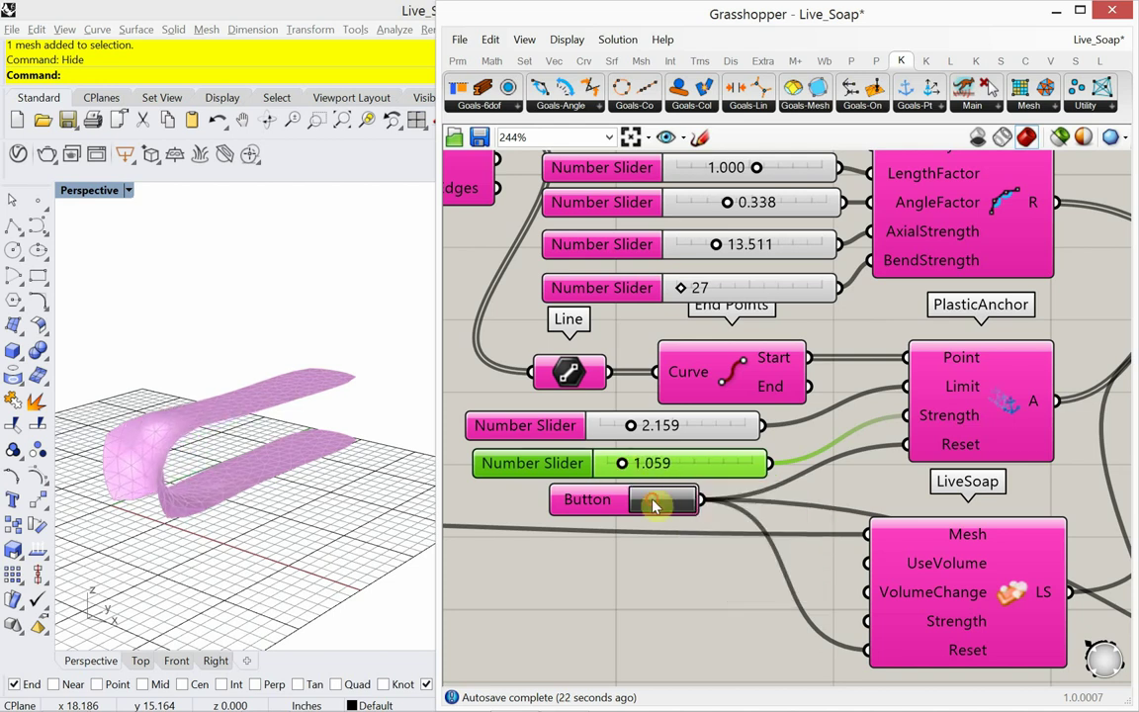
pyautogui.click(652, 502)
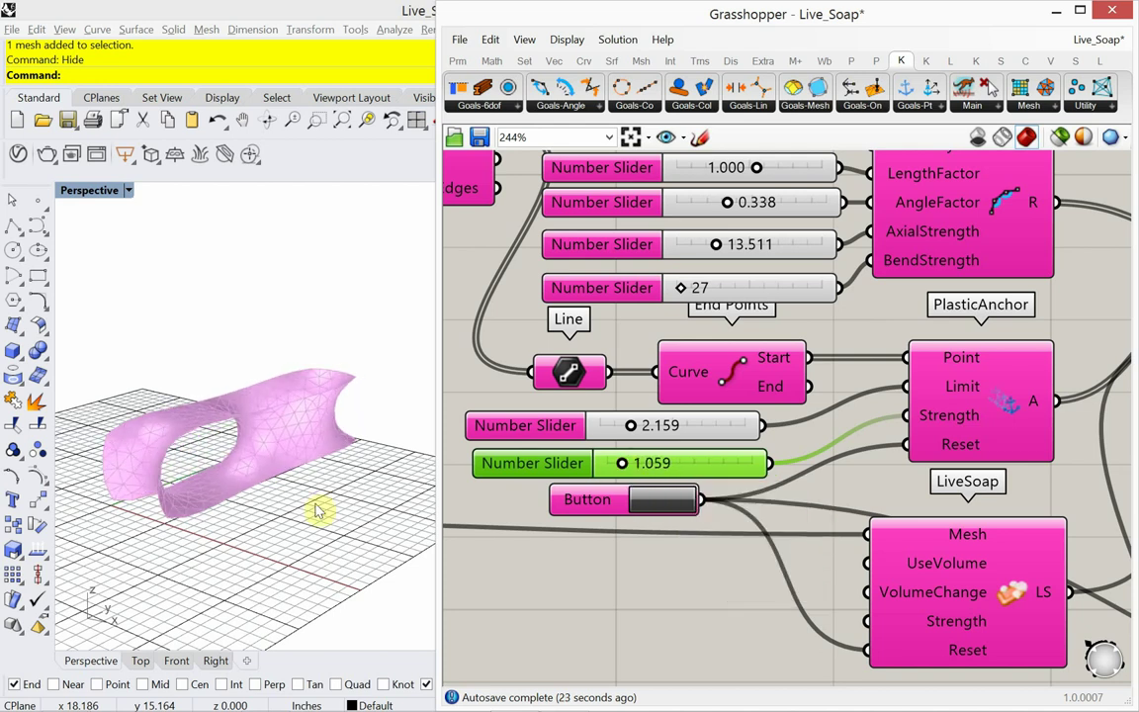
pyautogui.moveTo(181, 450); pyautogui.dragTo(173, 529, button='right')
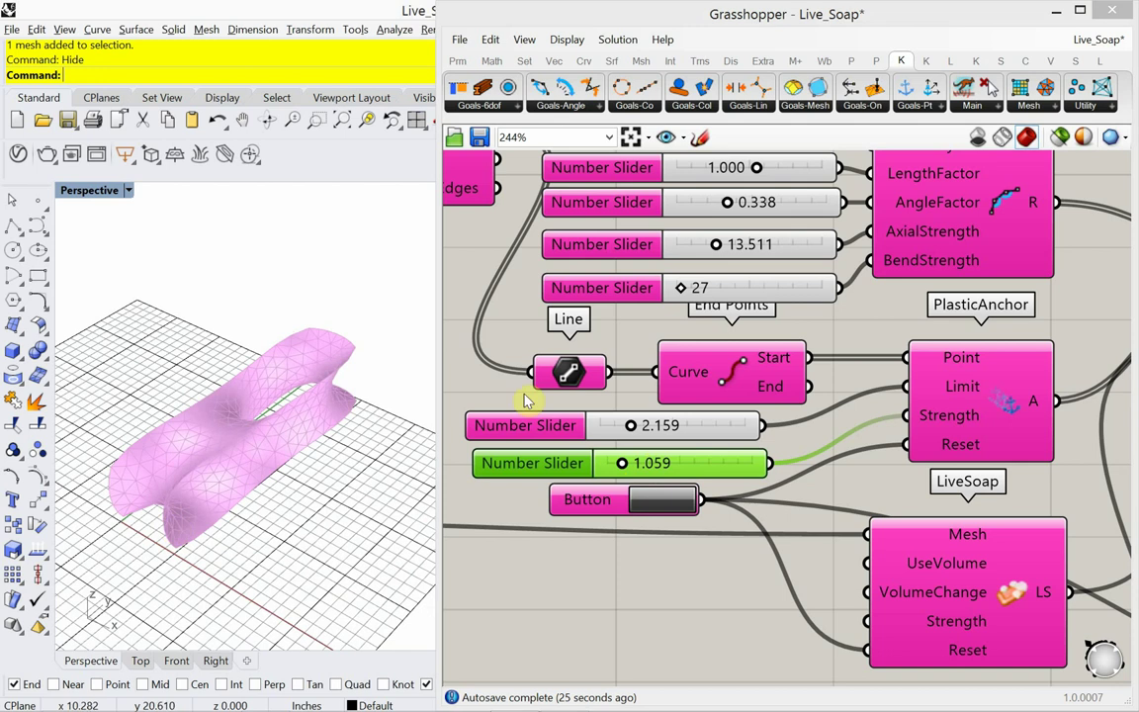
pyautogui.moveTo(551, 398); pyautogui.dragTo(593, 430, button='right')
# Step: Save the Live_Soap Grasshopper definition
pyautogui.scroll(-3, 591, 454)
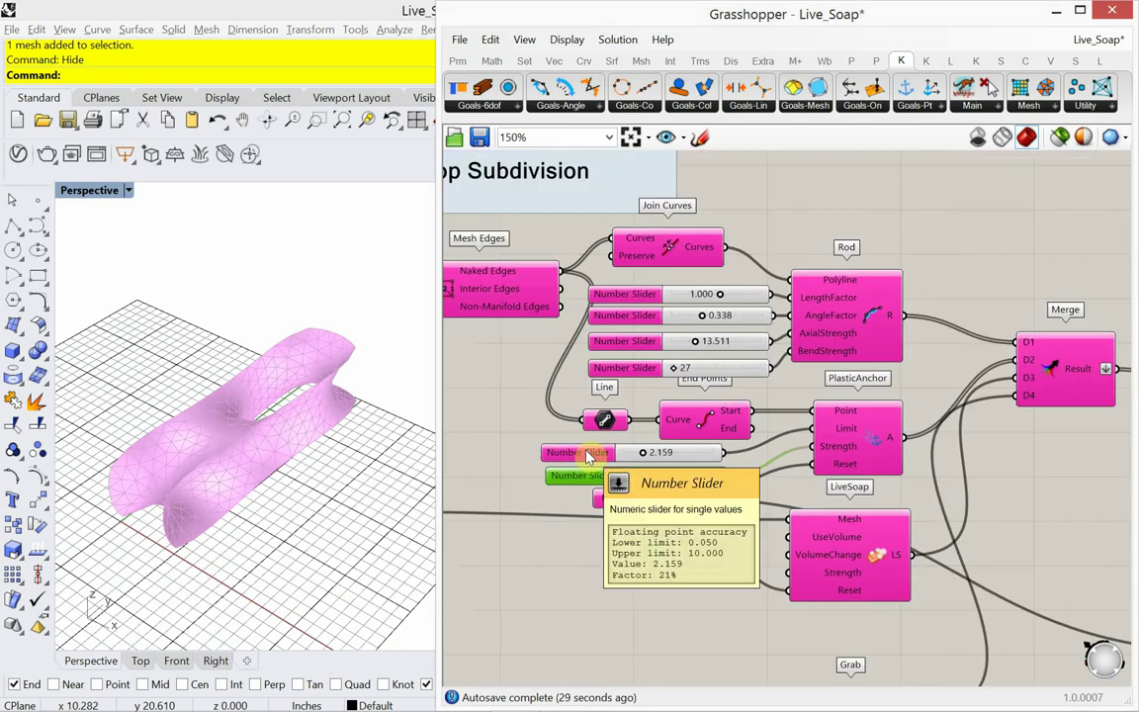
pyautogui.moveTo(636, 590); pyautogui.dragTo(617, 528, button='right')
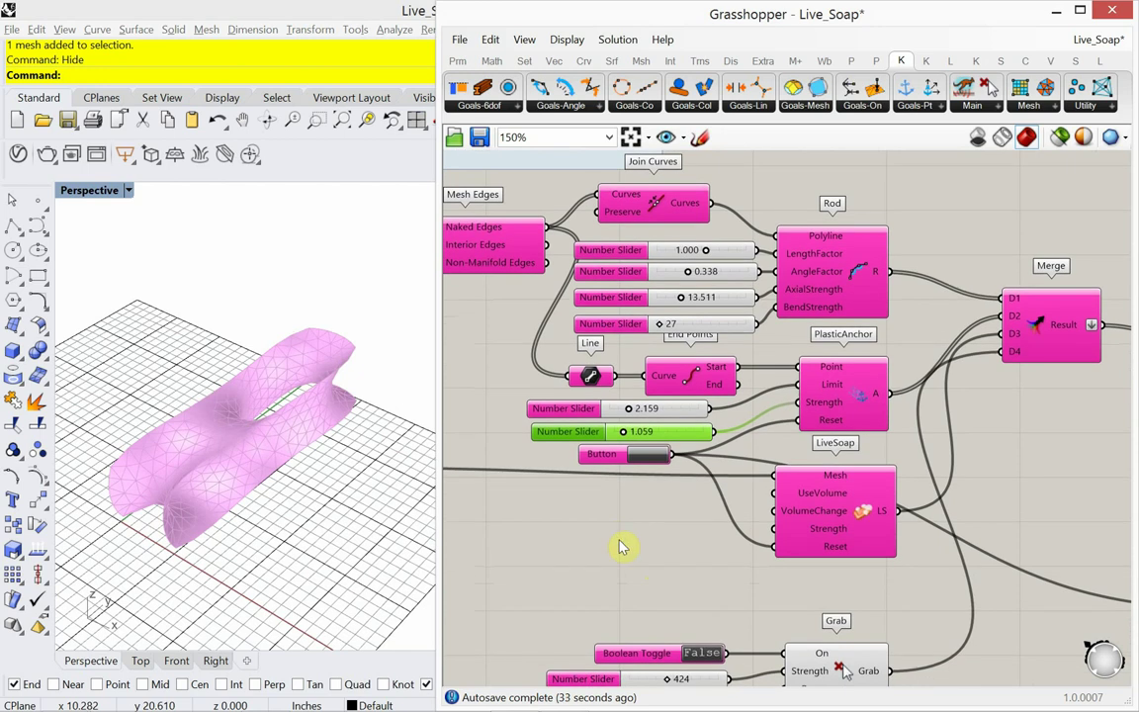
pyautogui.click(828, 519)
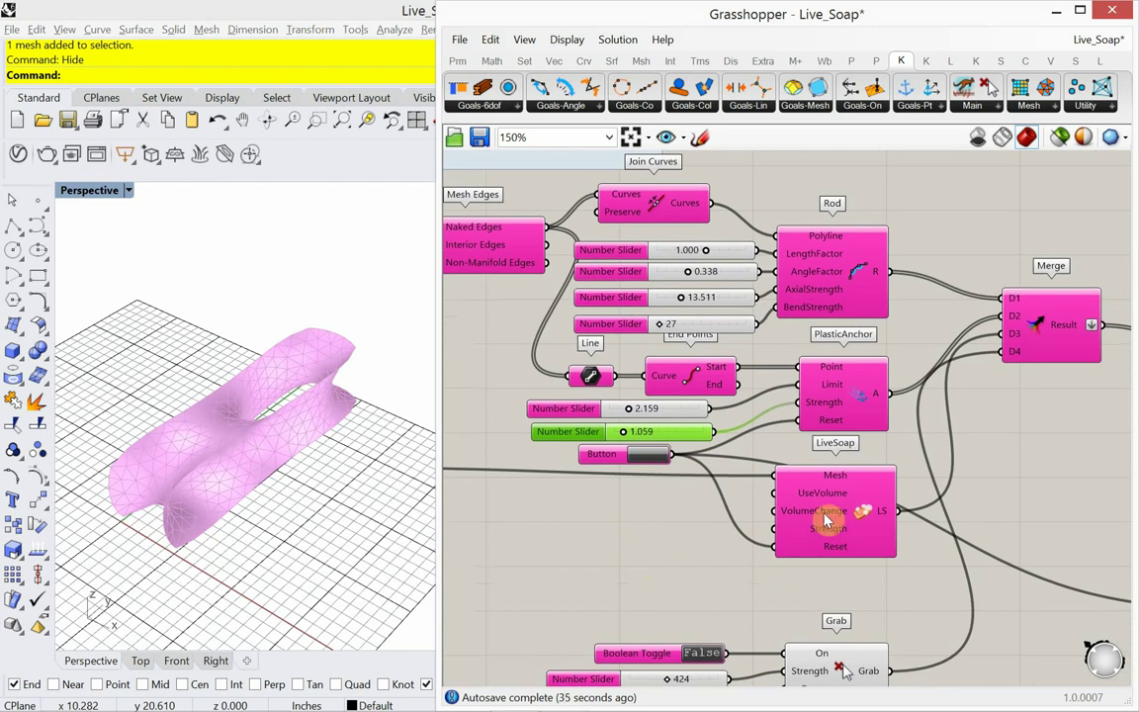
pyautogui.scroll(3, 816, 506)
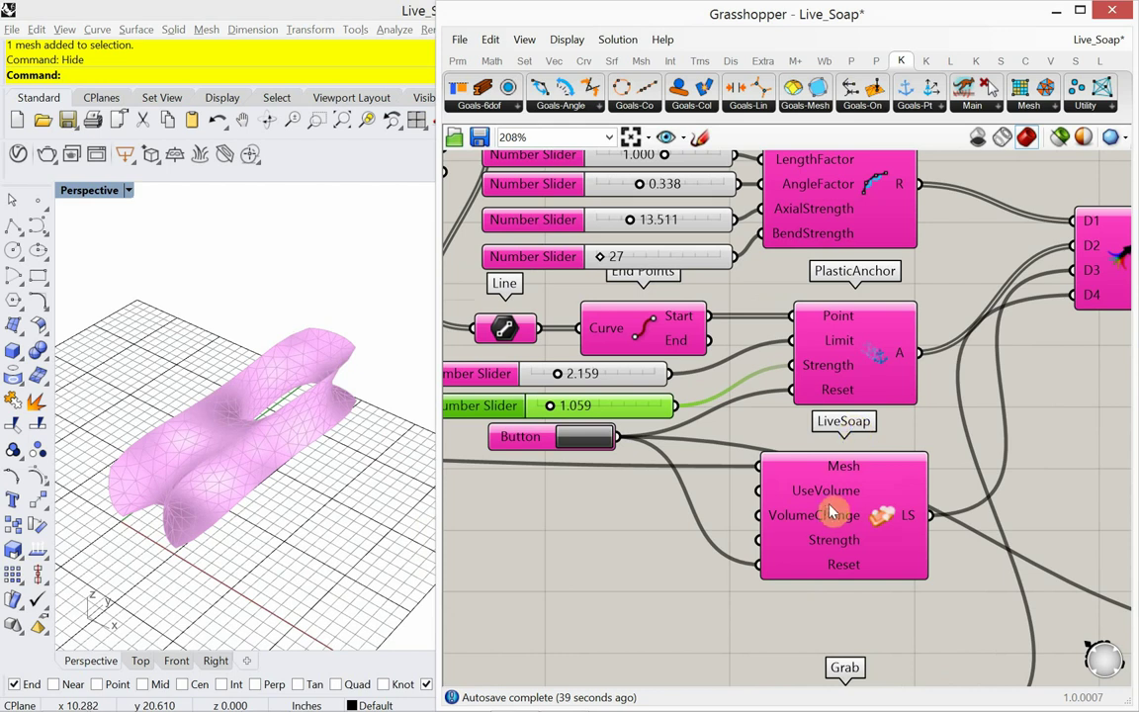
pyautogui.moveTo(830, 521)
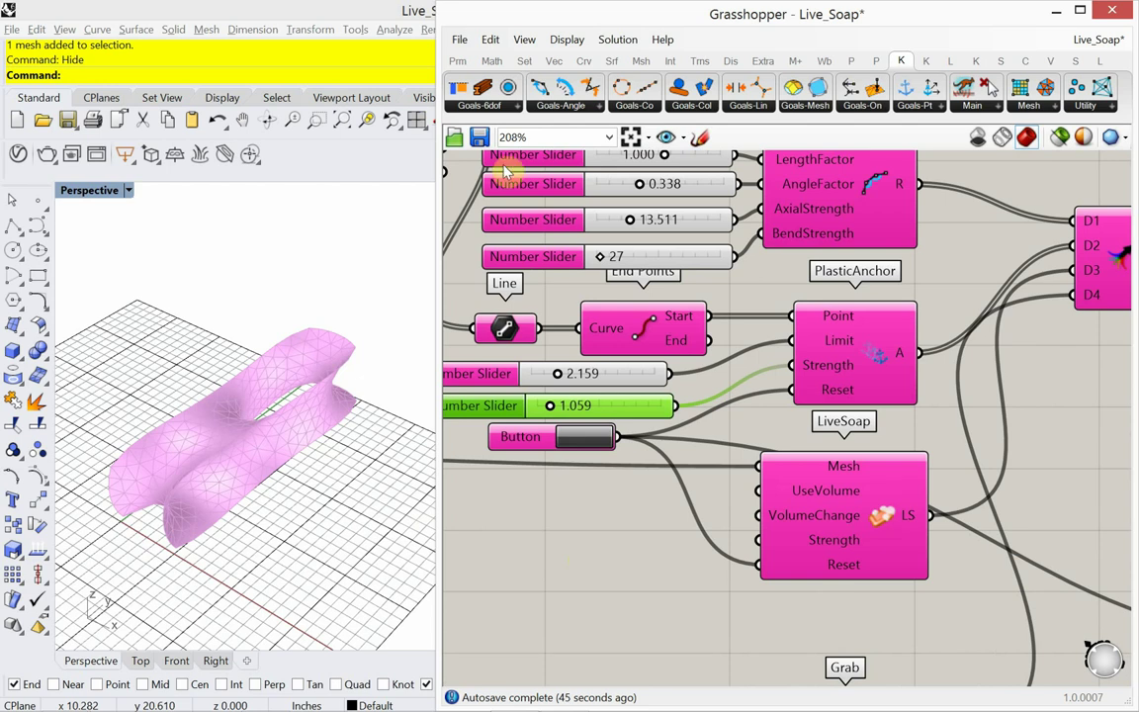
pyautogui.click(456, 35)
pyautogui.click(494, 123)
# Step: Run Show in Rhino to reveal the two hidden box meshes
pyautogui.scroll(-3, 689, 638)
pyautogui.moveTo(722, 589); pyautogui.dragTo(697, 544, button='right')
pyautogui.moveTo(318, 571); pyautogui.dragTo(263, 507, button='right')
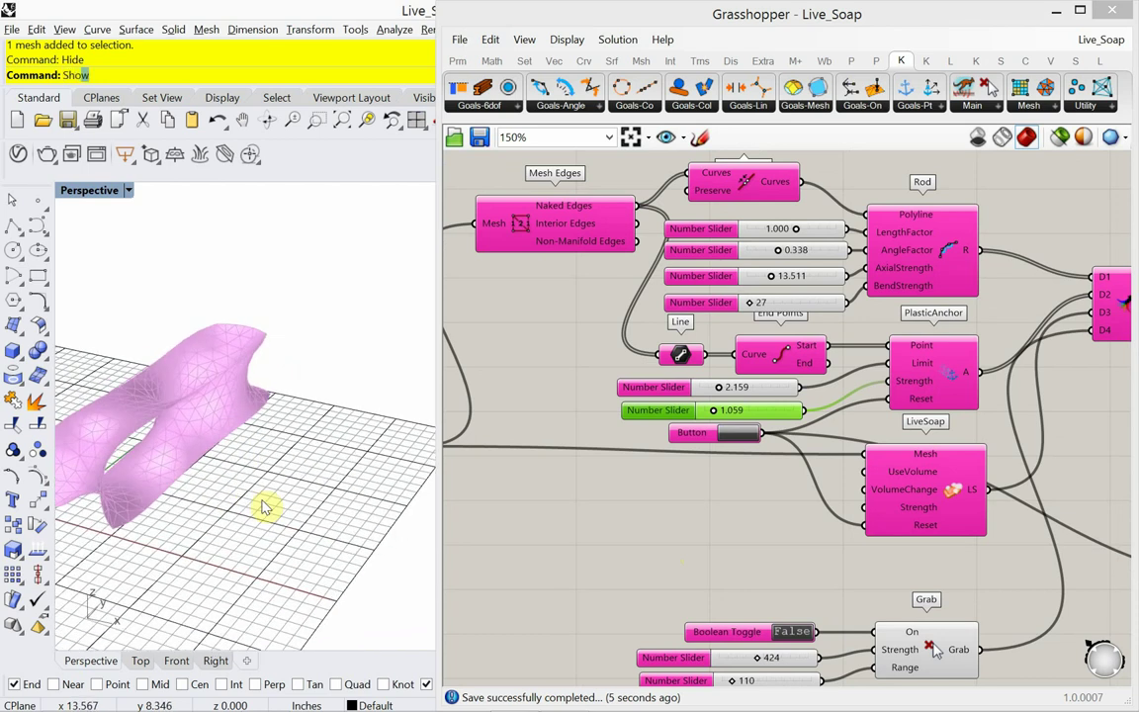
pyautogui.press('Return')
# Step: Copy the front box mesh to a neighbouring corner and hide the extra copy
pyautogui.click(283, 521)
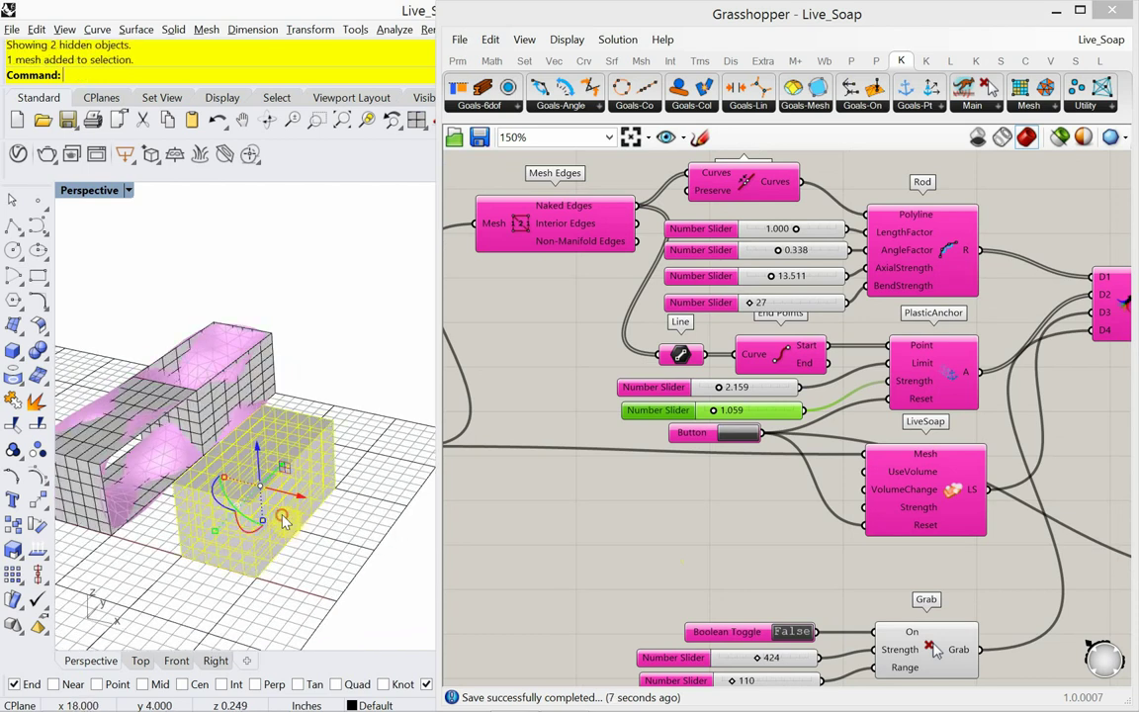
pyautogui.press('Return')
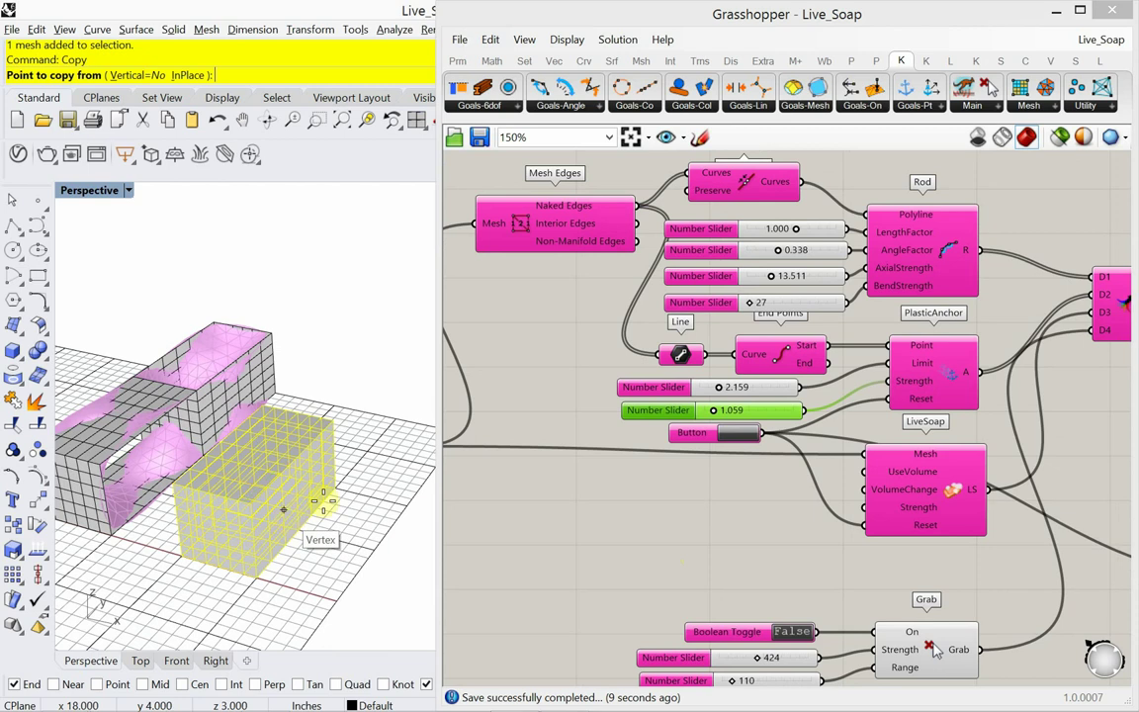
pyautogui.moveTo(294, 523); pyautogui.dragTo(270, 555, button='right')
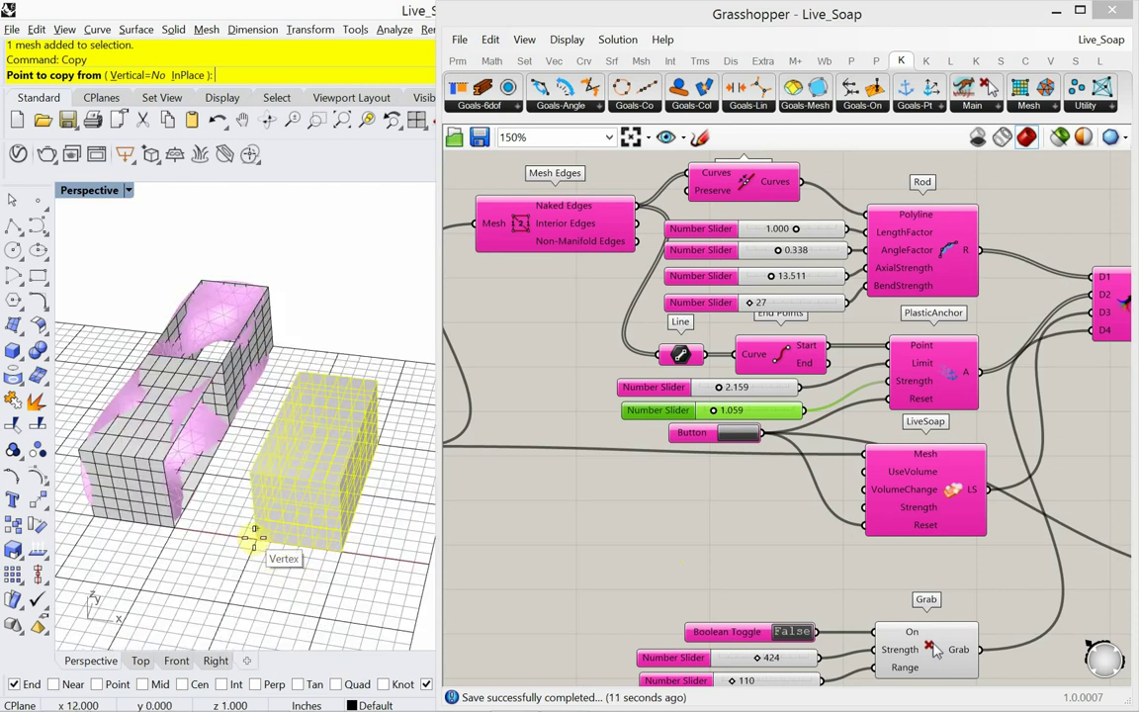
pyautogui.click(253, 538)
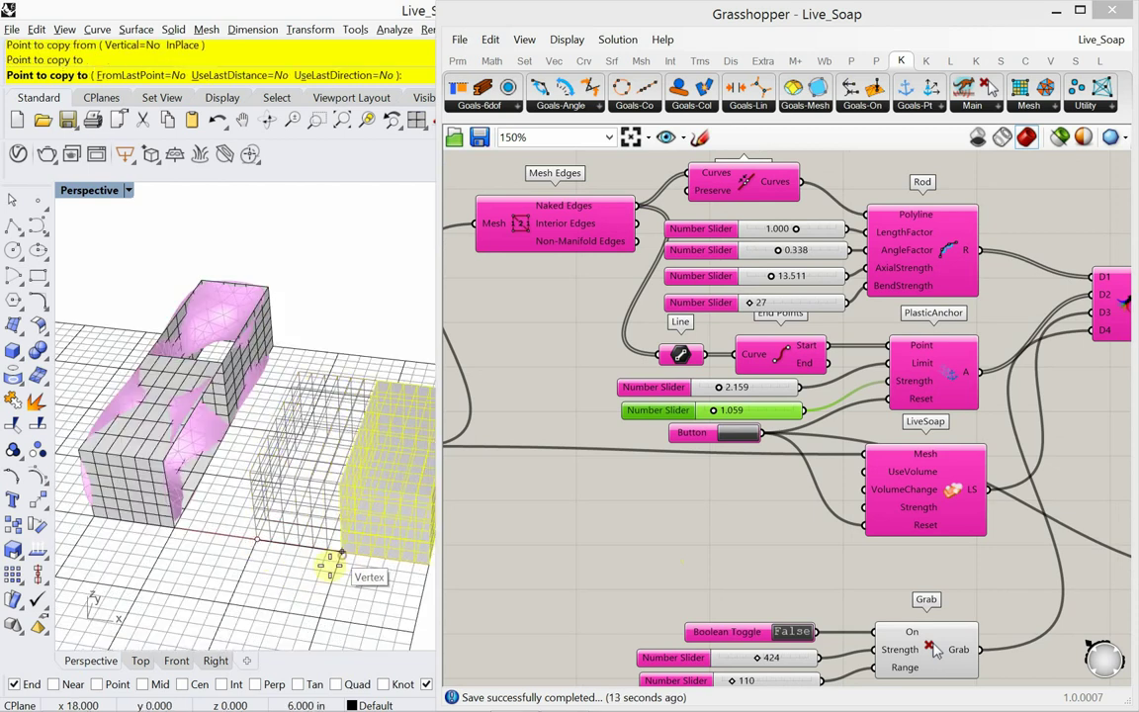
pyautogui.click(316, 577)
pyautogui.press('Return')
pyautogui.click(292, 508)
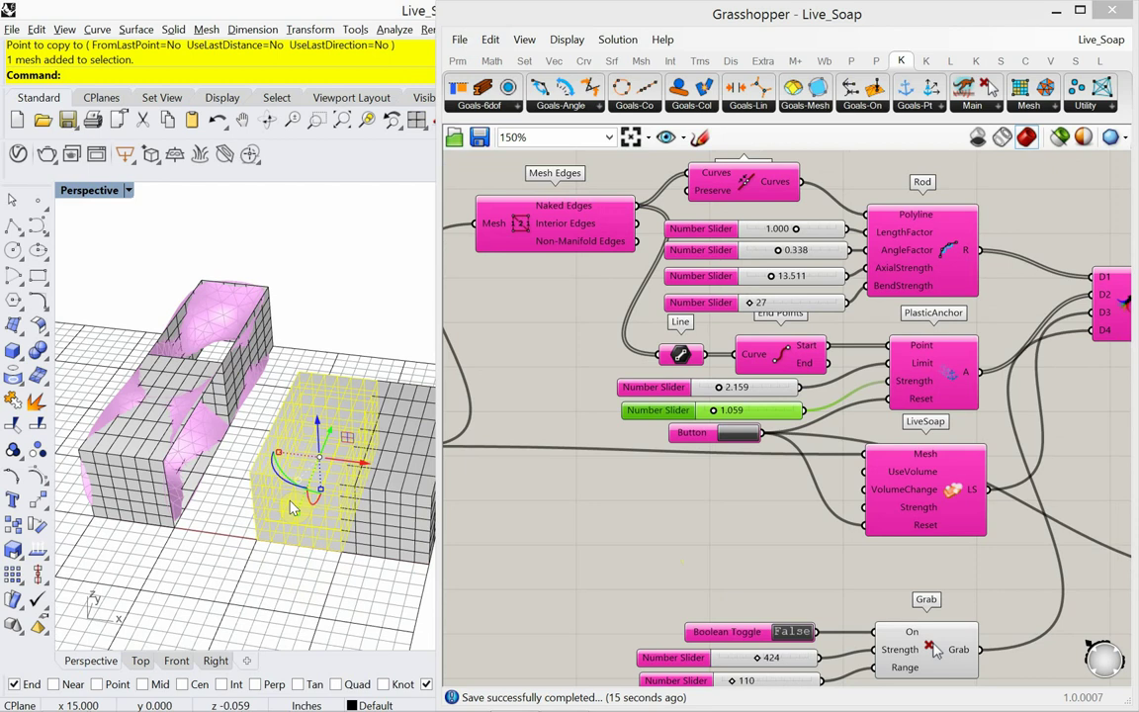
pyautogui.write('Hide')
pyautogui.press('Return')
# Step: Explode the copied box and delete its end face
pyautogui.scroll(-2, 291, 512)
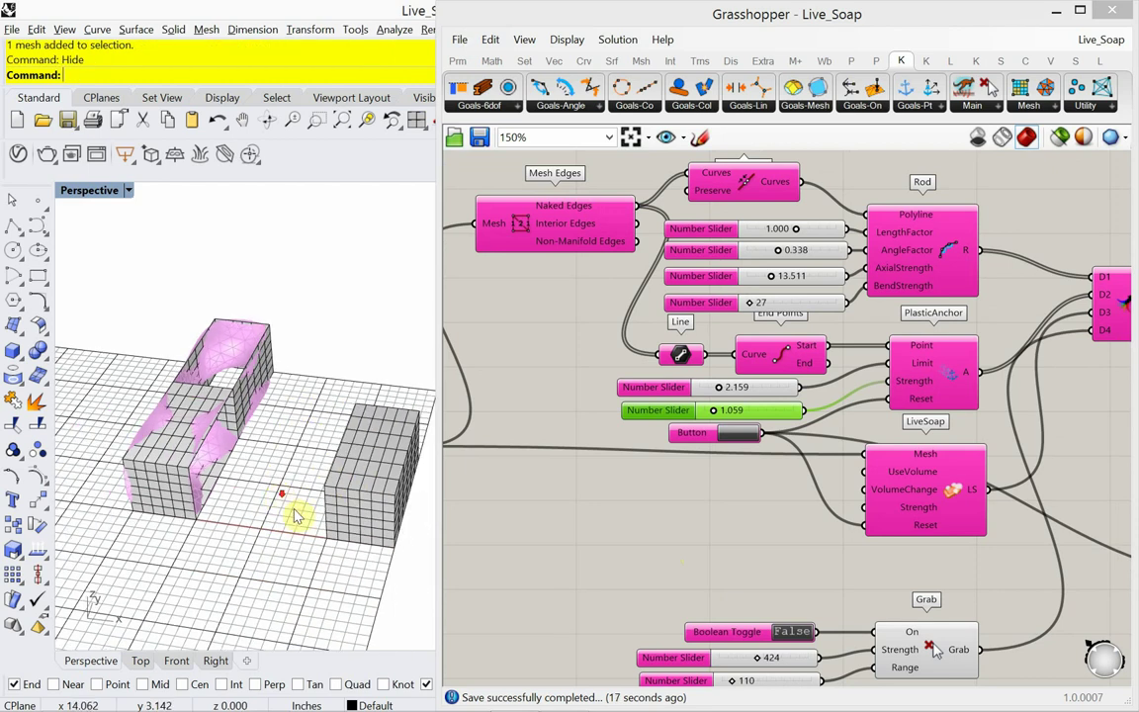
pyautogui.moveTo(292, 519); pyautogui.dragTo(236, 471, button='right')
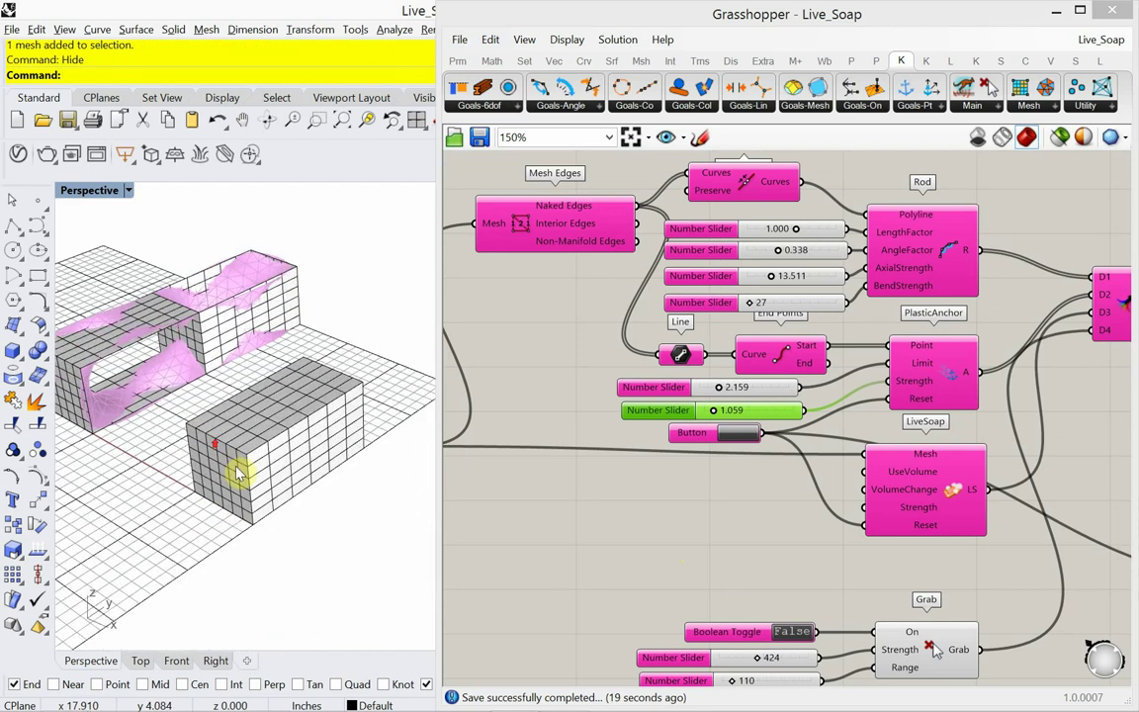
pyautogui.click(241, 472)
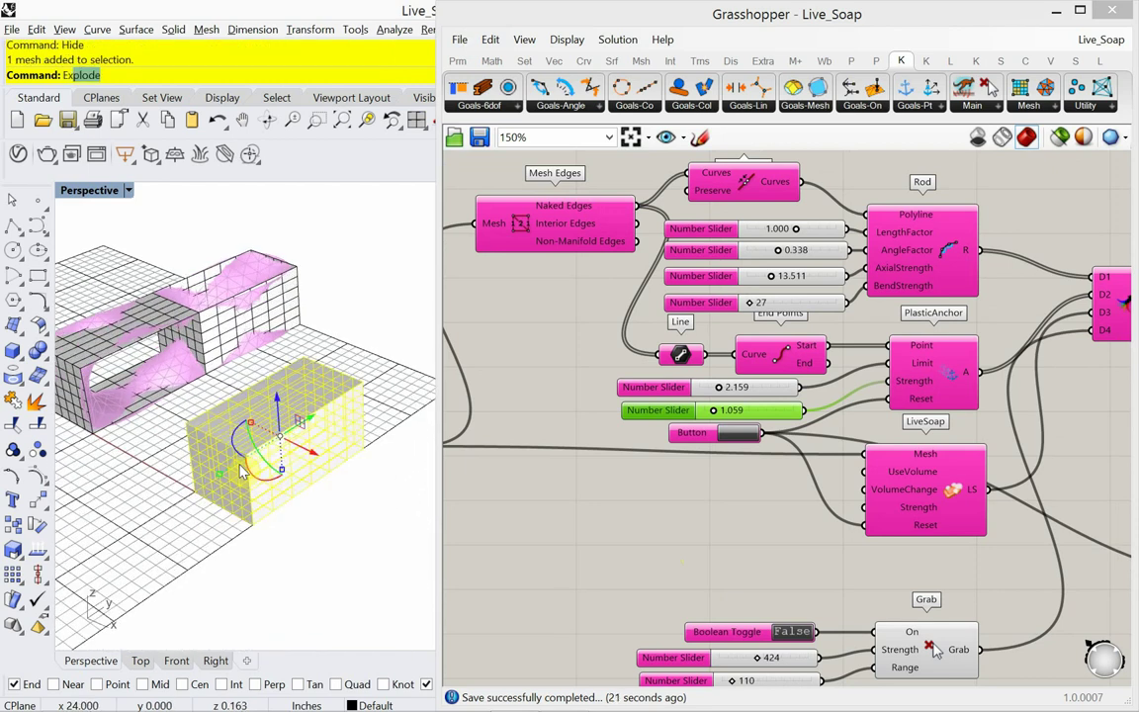
pyautogui.press('Return')
pyautogui.click(265, 534)
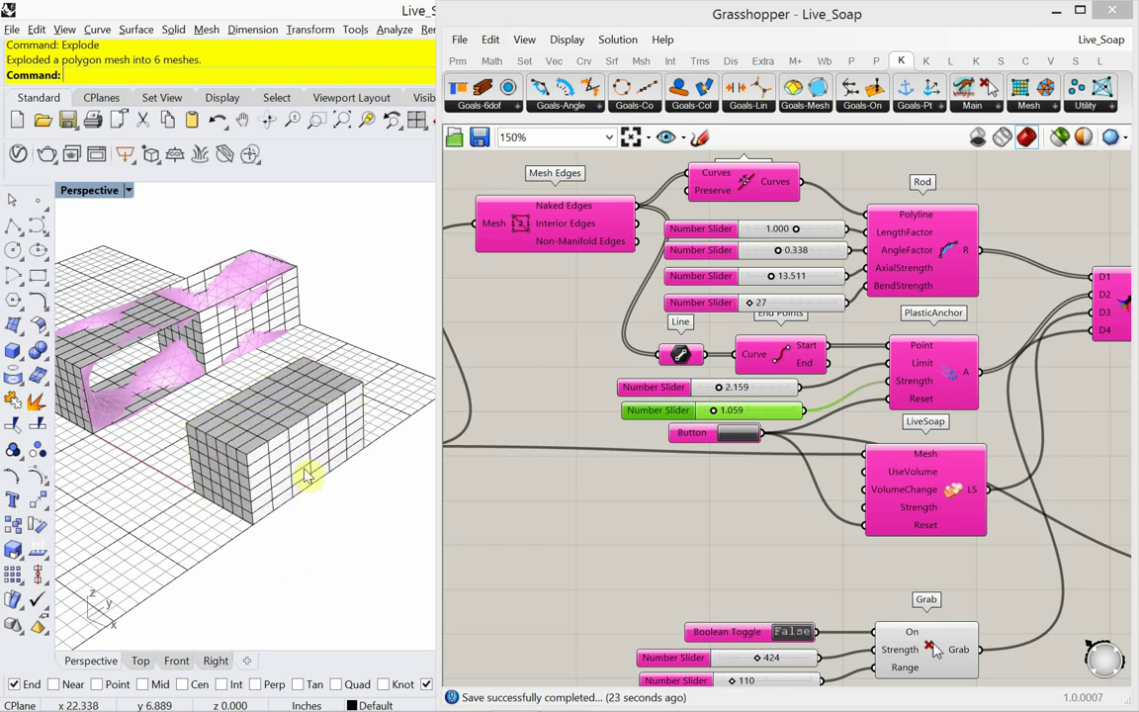
pyautogui.click(306, 467)
pyautogui.press('Delete')
# Step: Join the four remaining box faces into one open mesh
pyautogui.moveTo(300, 470); pyautogui.dragTo(368, 534, button='right')
pyautogui.scroll(-3, 376, 496)
pyautogui.moveTo(381, 595); pyautogui.dragTo(284, 413)
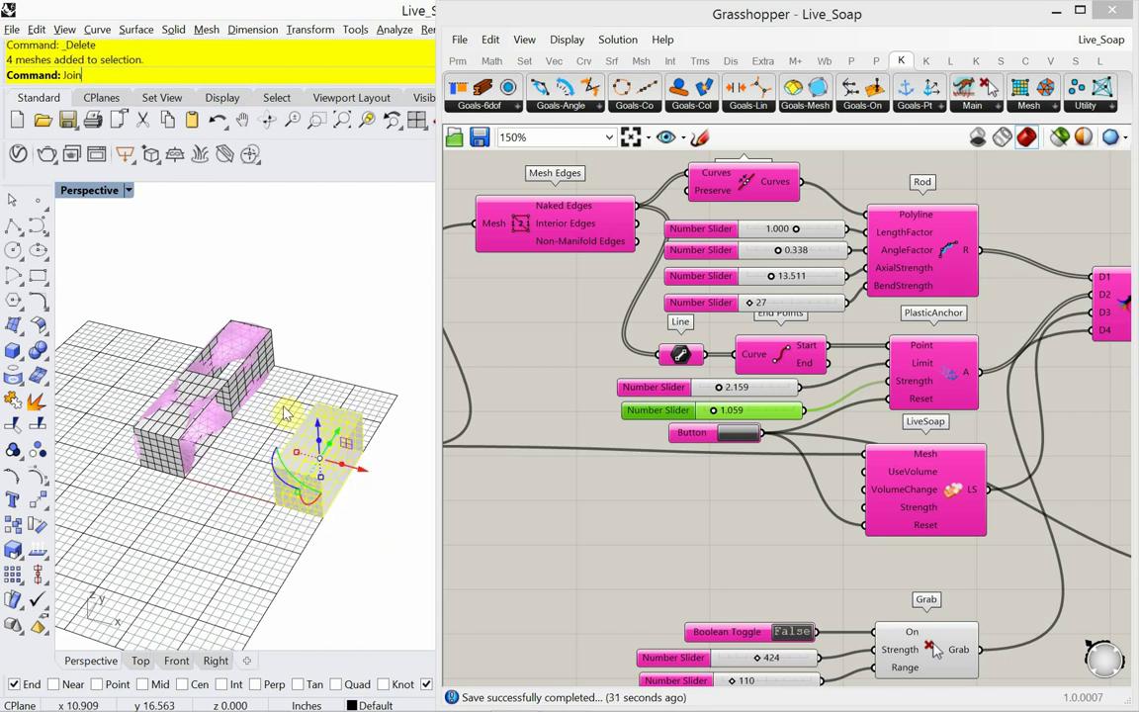
pyautogui.write('Join')
pyautogui.press('Return')
pyautogui.click(349, 524)
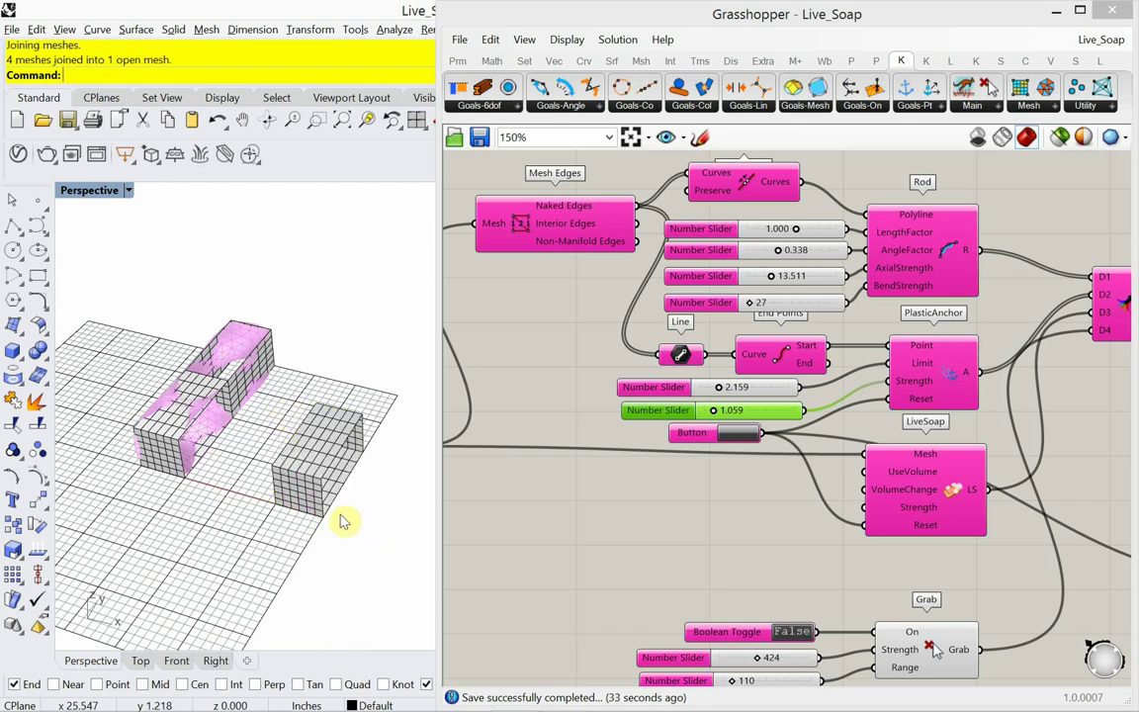
pyautogui.scroll(6, 341, 521)
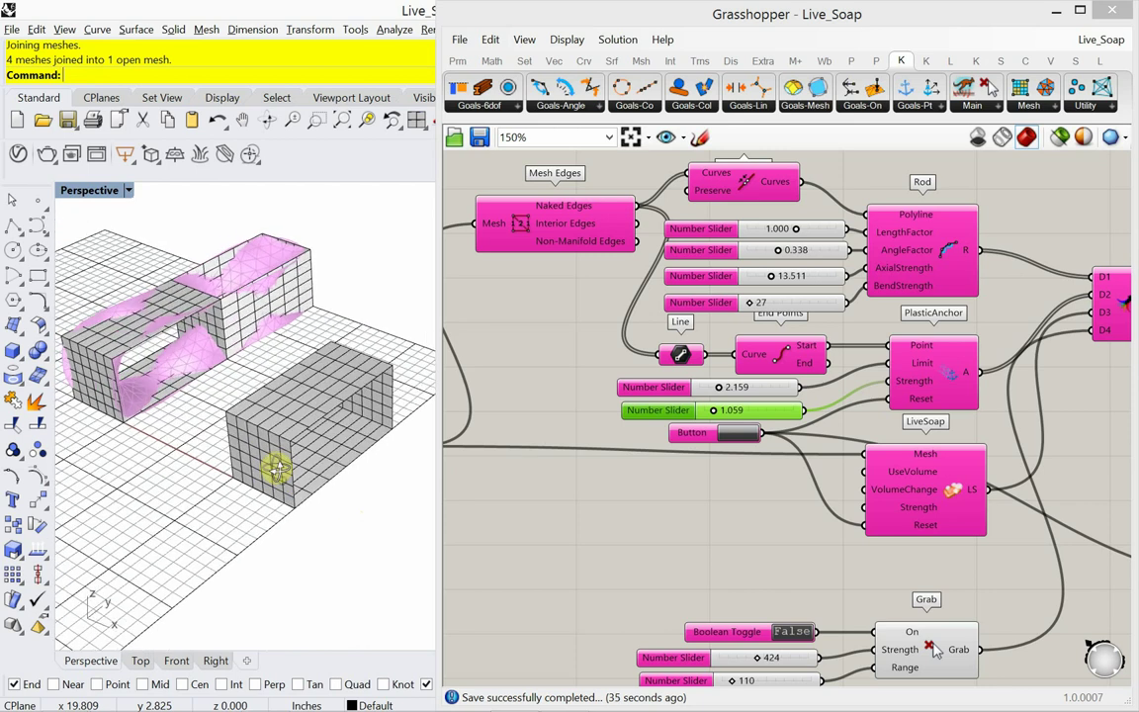
pyautogui.moveTo(278, 469); pyautogui.dragTo(327, 435, button='right')
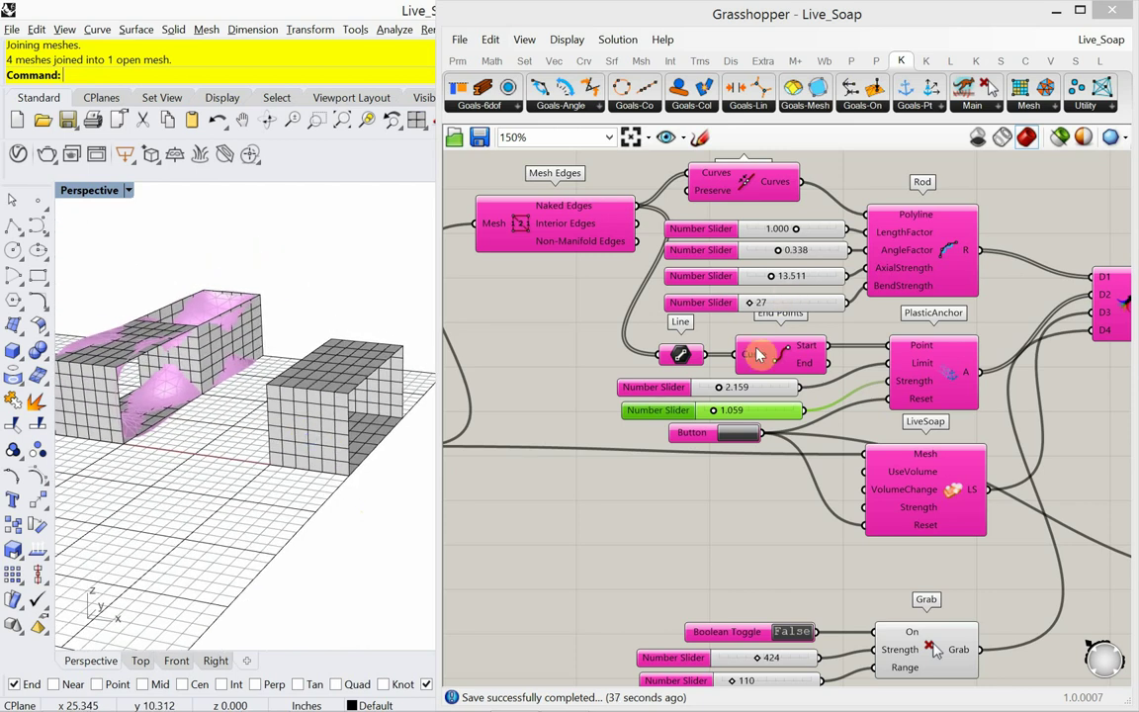
pyautogui.moveTo(297, 396); pyautogui.dragTo(395, 465, button='right')
pyautogui.moveTo(468, 455); pyautogui.dragTo(750, 516, button='right')
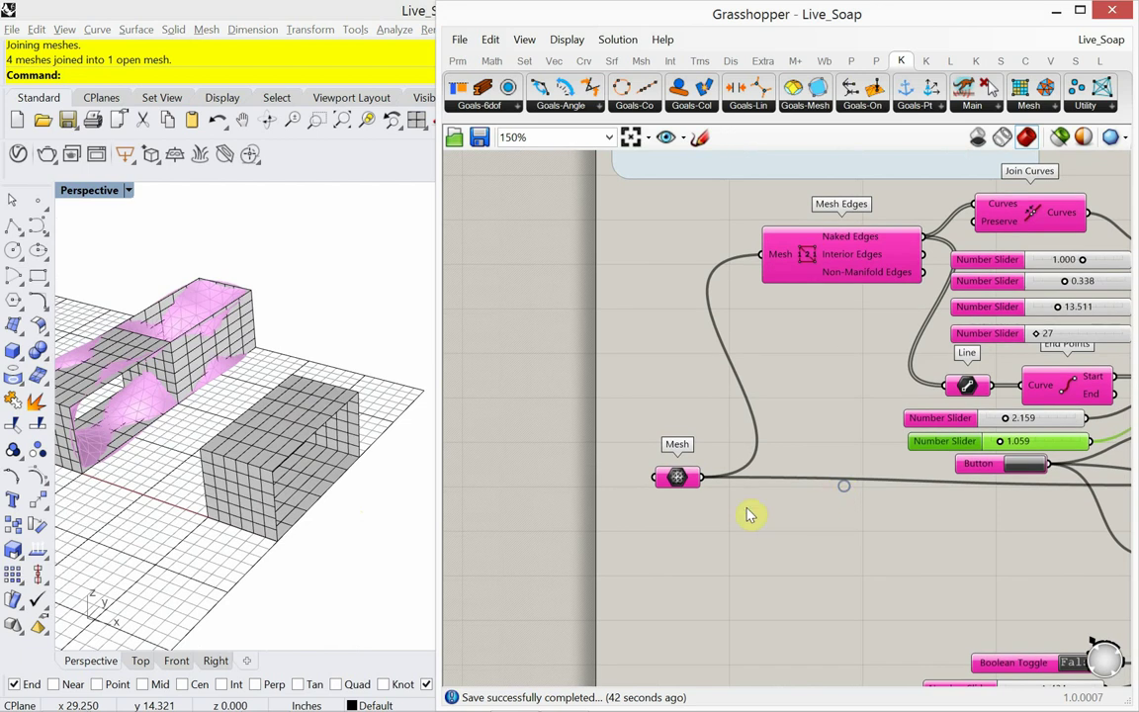
pyautogui.scroll(3, 720, 517)
# Step: Reference the new open box into the Mesh parameter with Set one Mesh and restart the simulation
pyautogui.click(658, 467)
pyautogui.rightClick(651, 458)
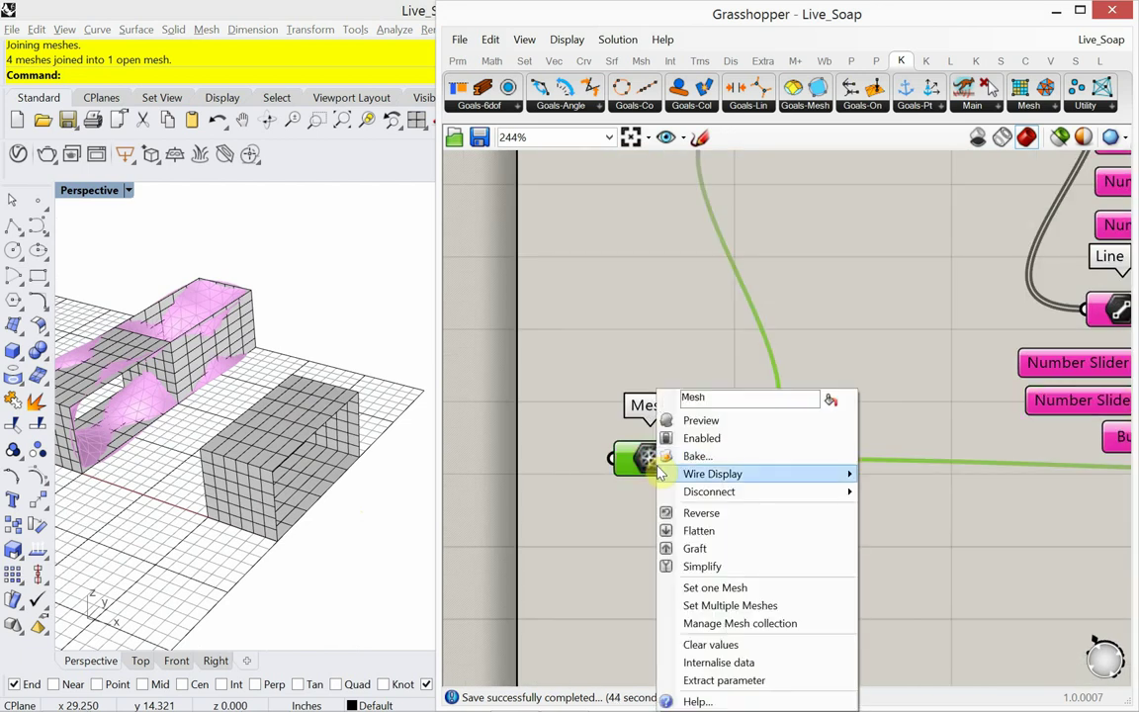
pyautogui.click(734, 588)
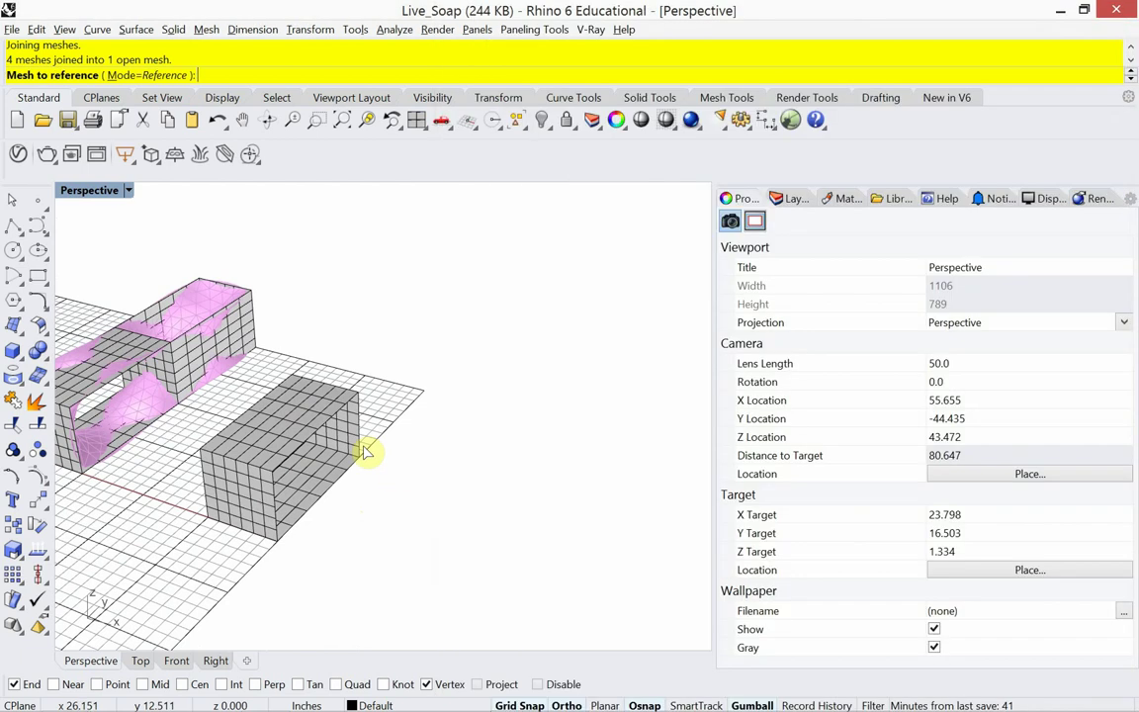
pyautogui.click(325, 406)
pyautogui.scroll(-2, 935, 460)
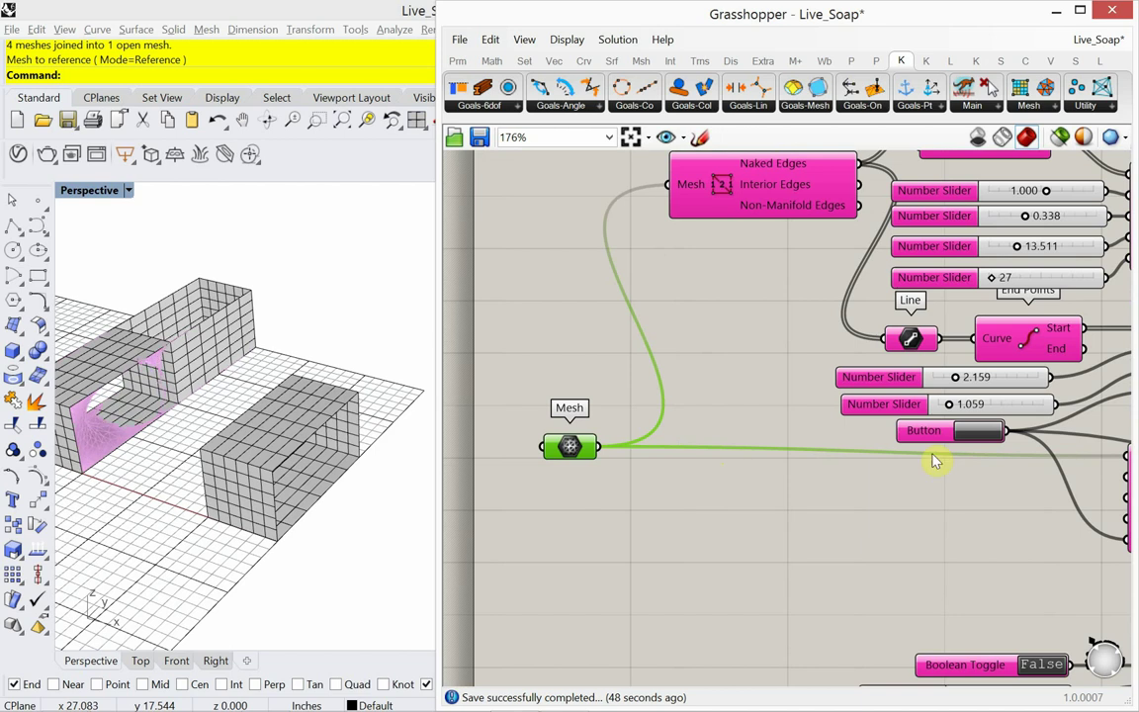
pyautogui.click(985, 434)
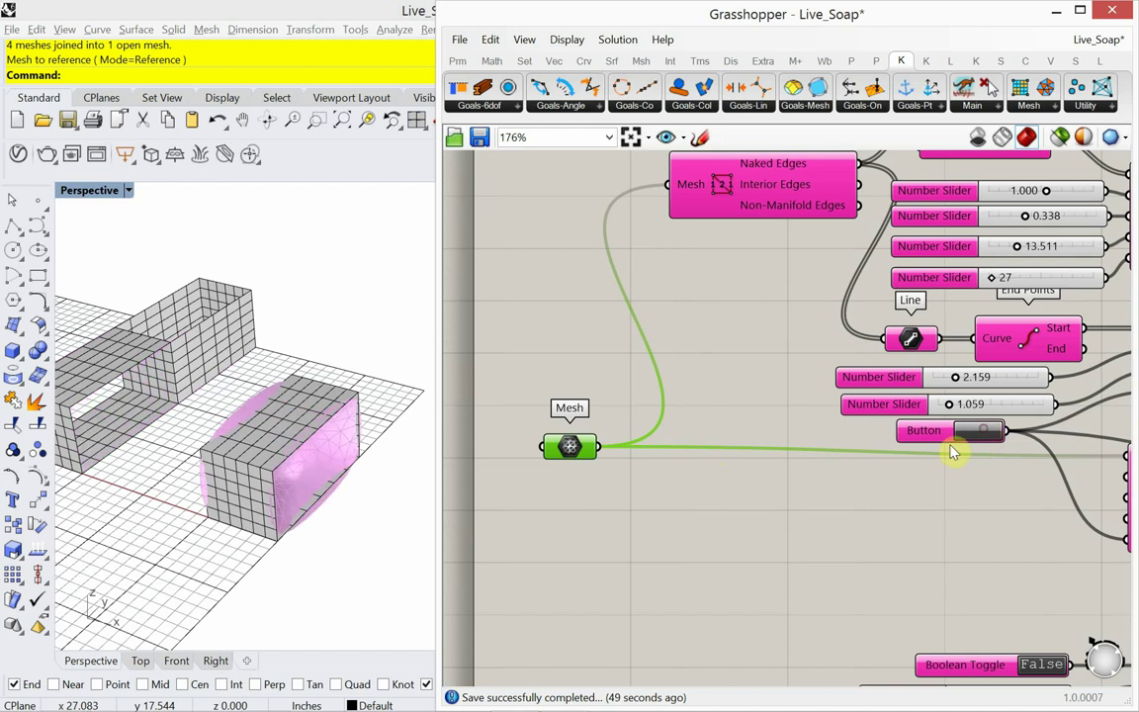
# Step: Hide the original box and the second box mesh in Rhino
pyautogui.click(155, 389)
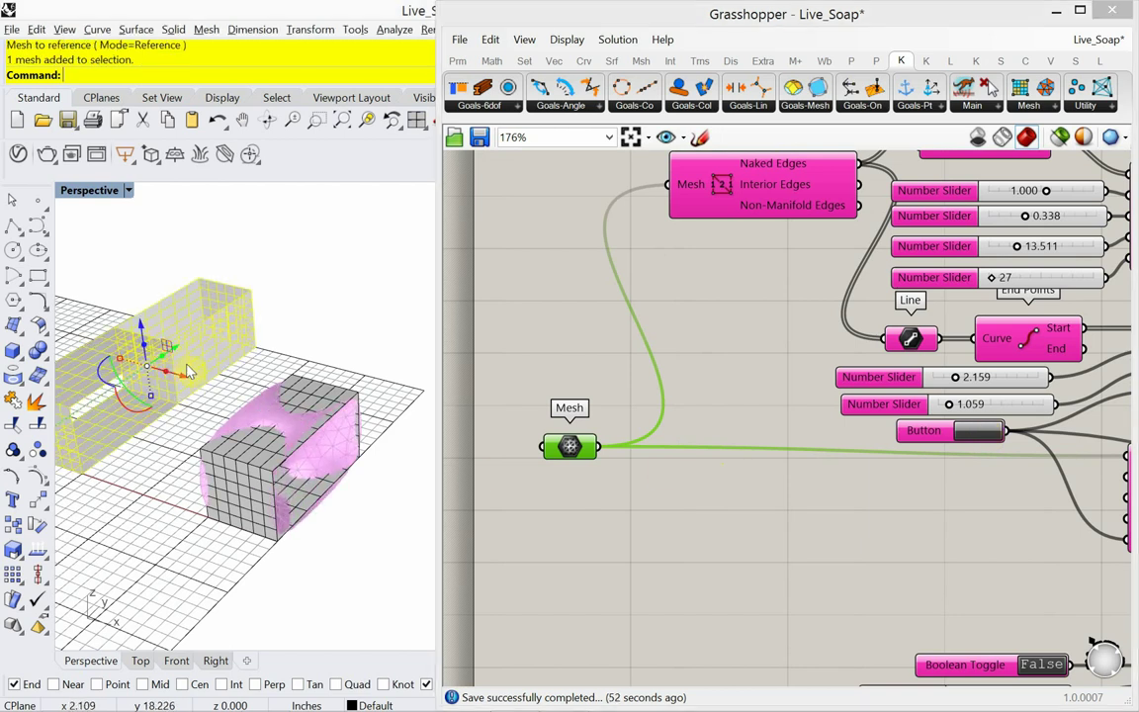
pyautogui.press('Return')
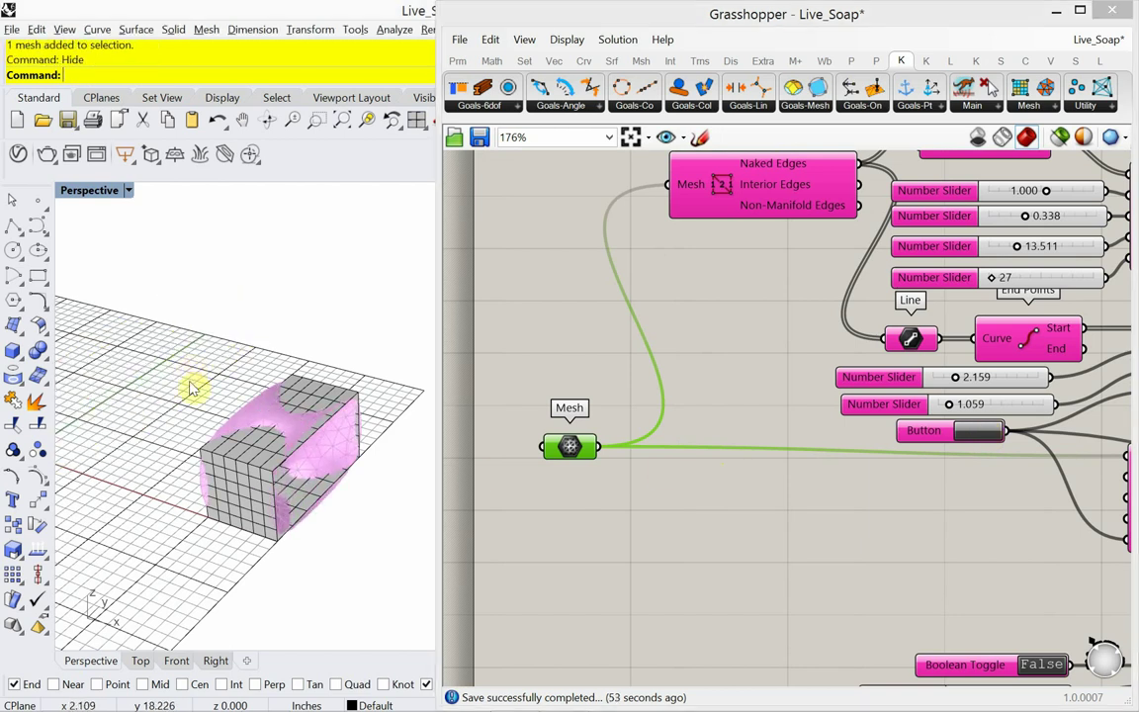
pyautogui.click(234, 472)
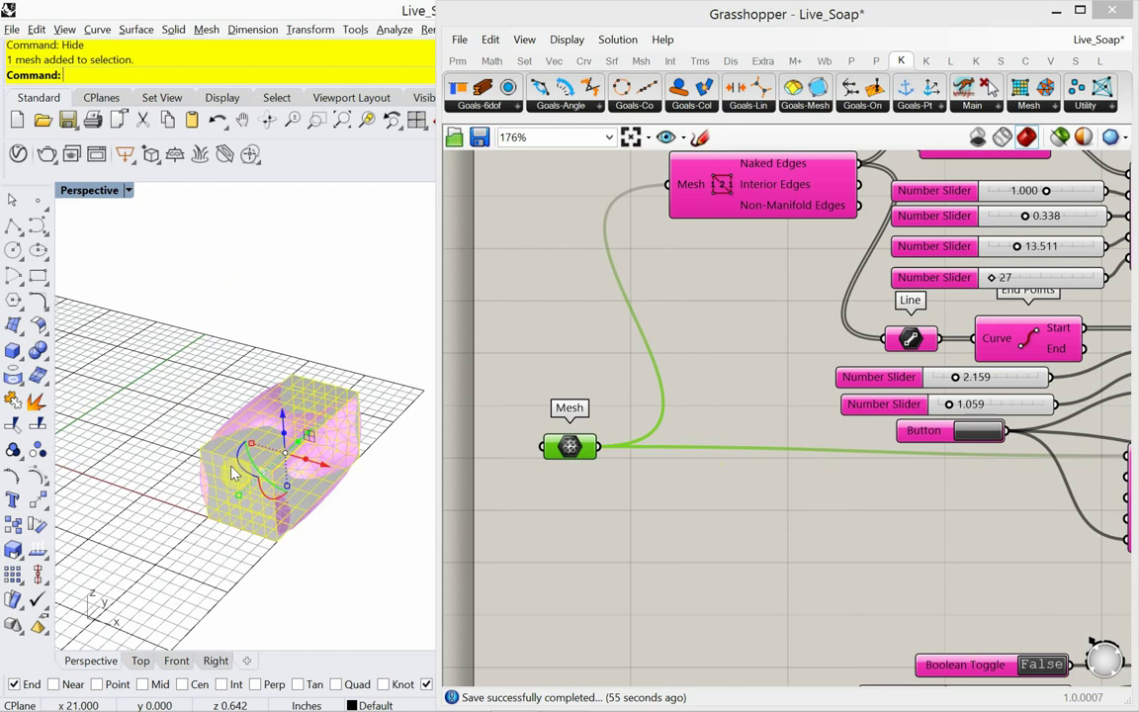
pyautogui.press('Return')
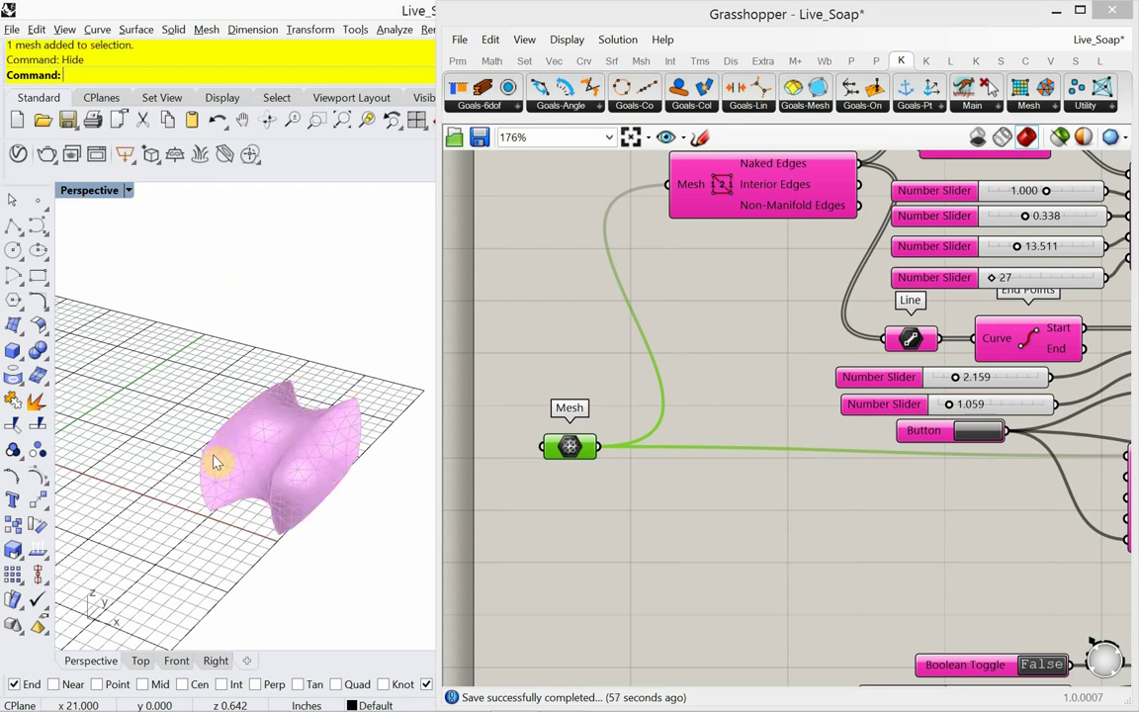
pyautogui.moveTo(216, 460); pyautogui.dragTo(209, 499, button='right')
pyautogui.scroll(3, 247, 501)
pyautogui.scroll(-2, 667, 539)
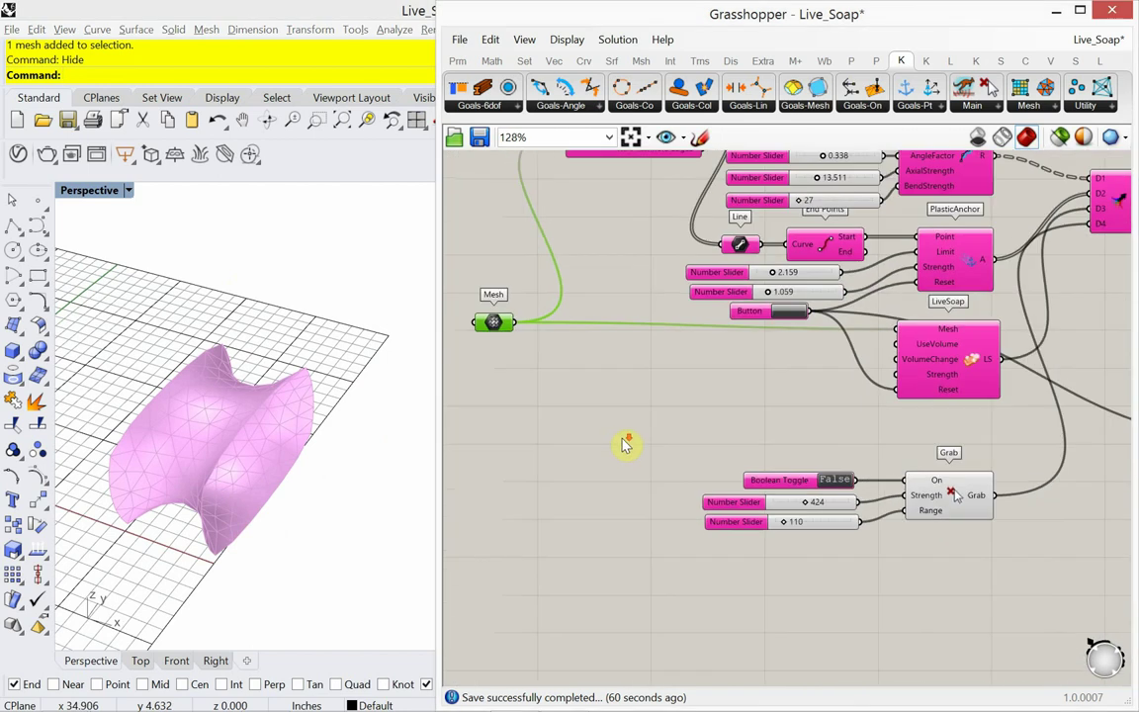
# Step: Add a Boolean Toggle wired into LiveSoap's UseVolume input
pyautogui.scroll(2, 899, 372)
pyautogui.scroll(2, 900, 384)
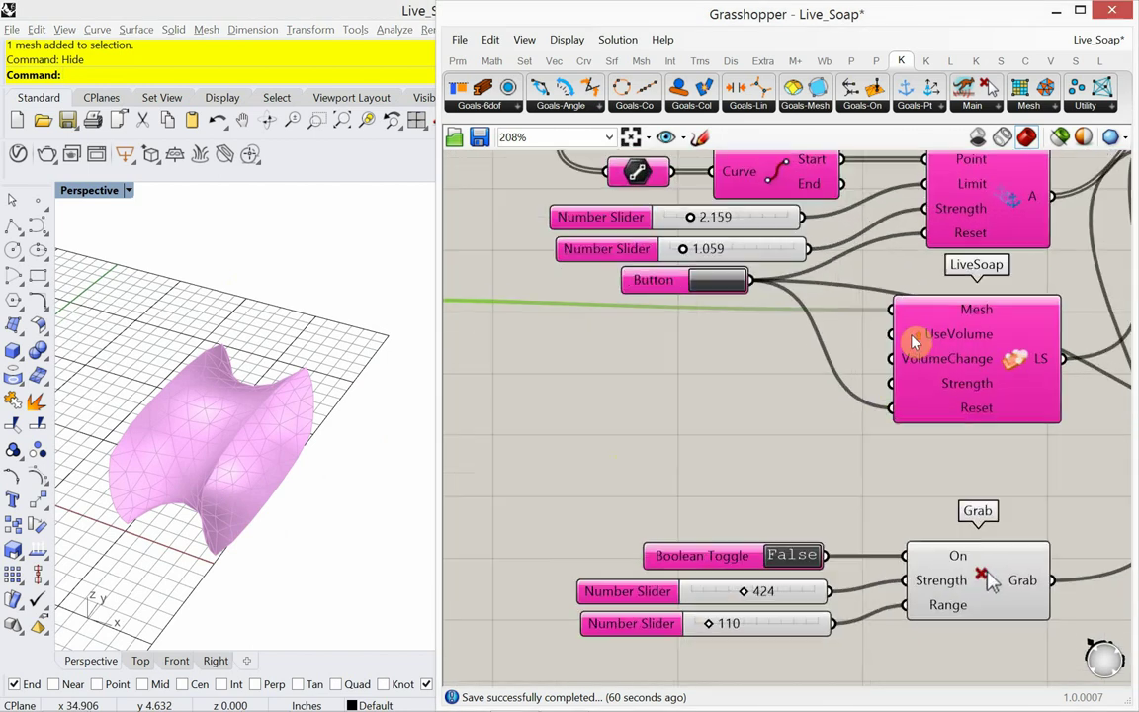
pyautogui.moveTo(914, 339)
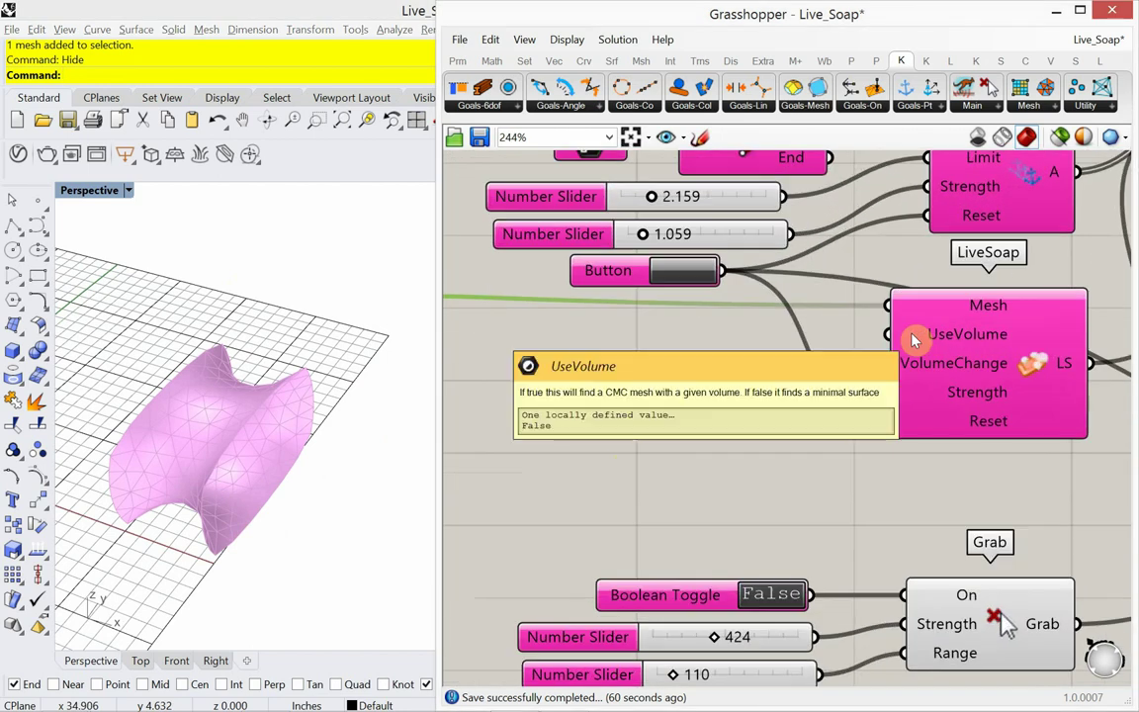
pyautogui.doubleClick(634, 384)
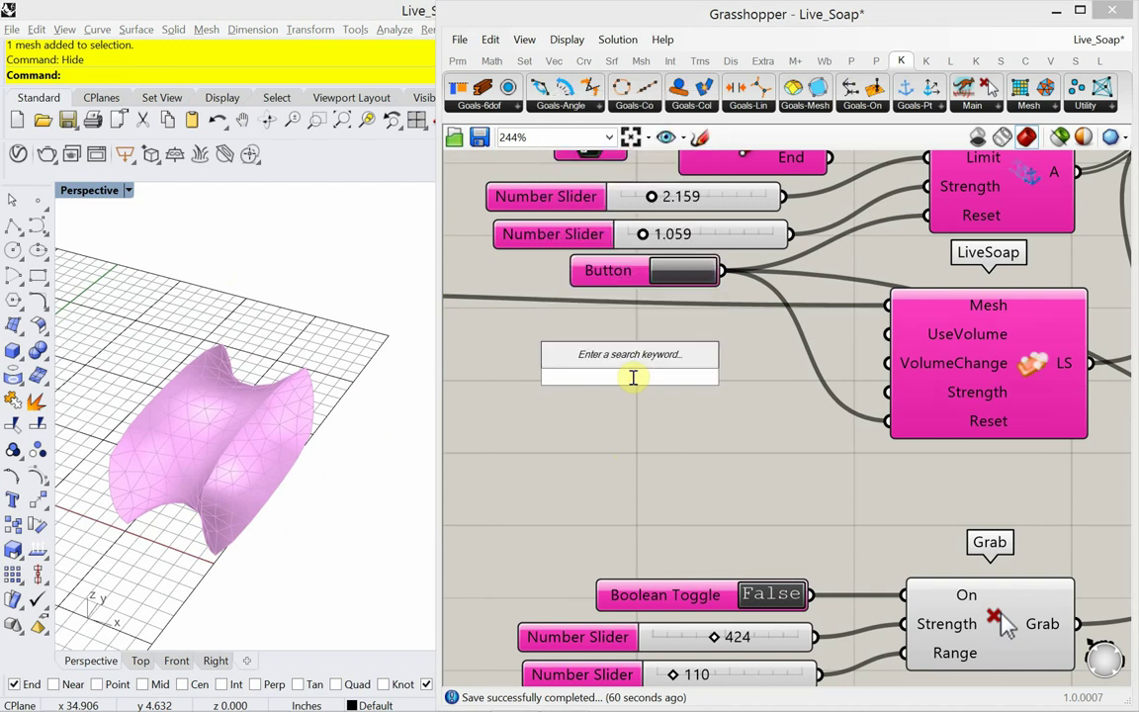
pyautogui.write('boo')
pyautogui.click(607, 332)
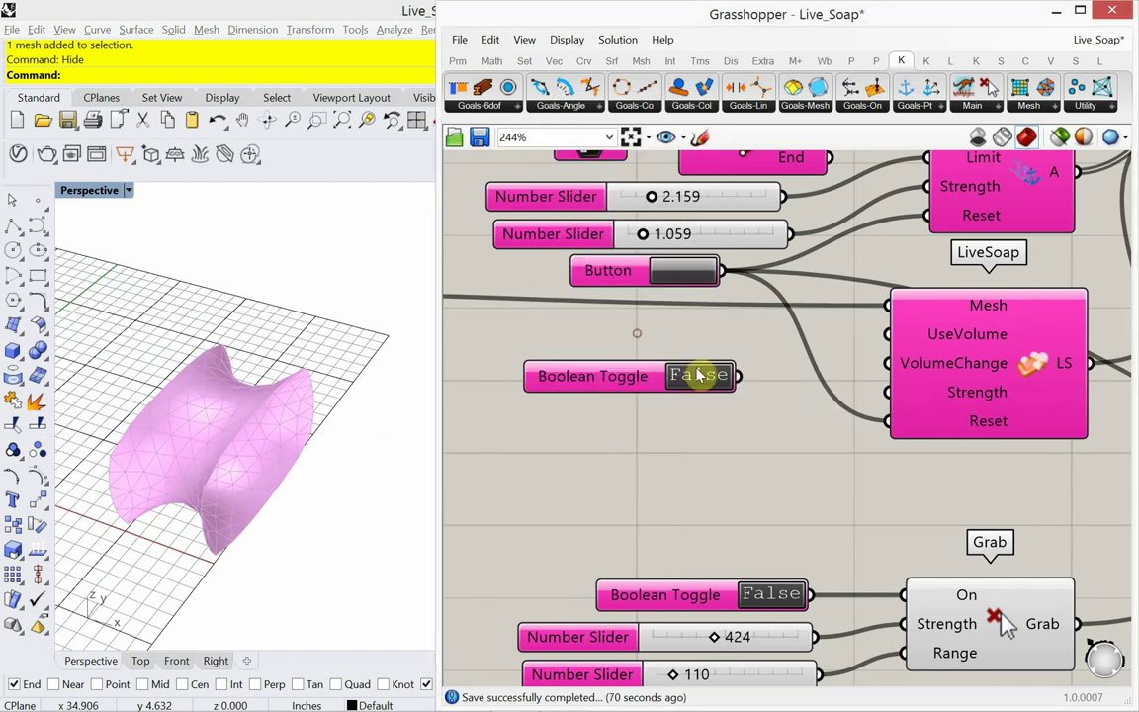
pyautogui.moveTo(748, 378); pyautogui.dragTo(887, 335)
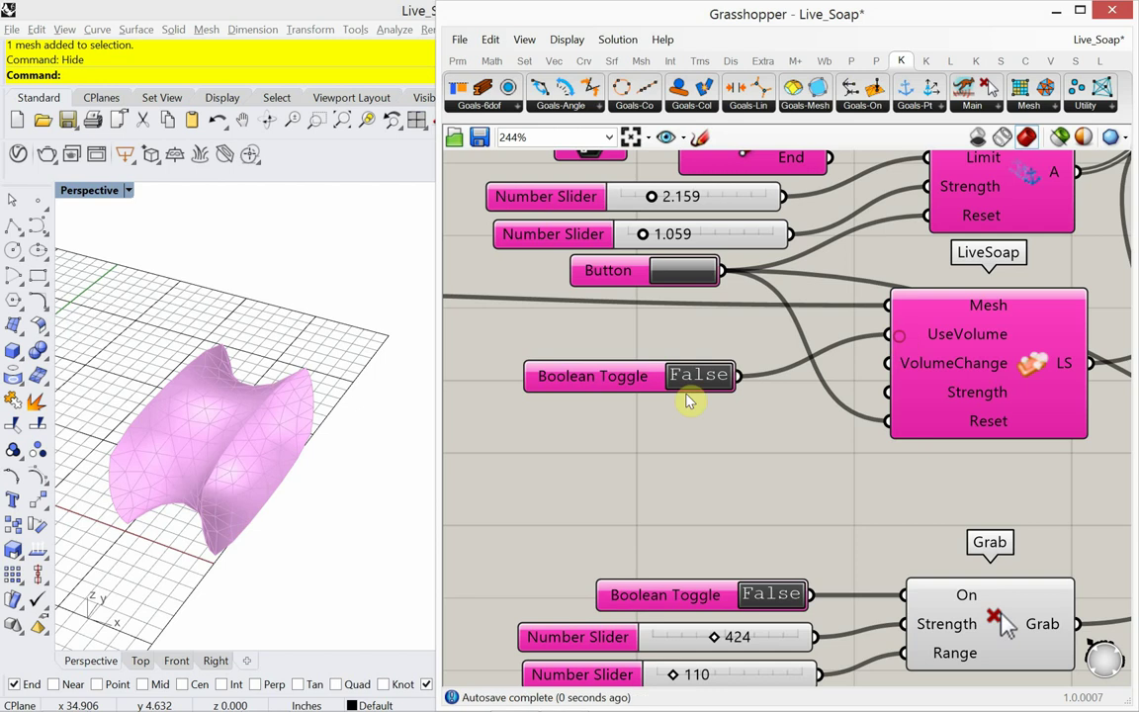
pyautogui.moveTo(636, 384); pyautogui.dragTo(645, 342)
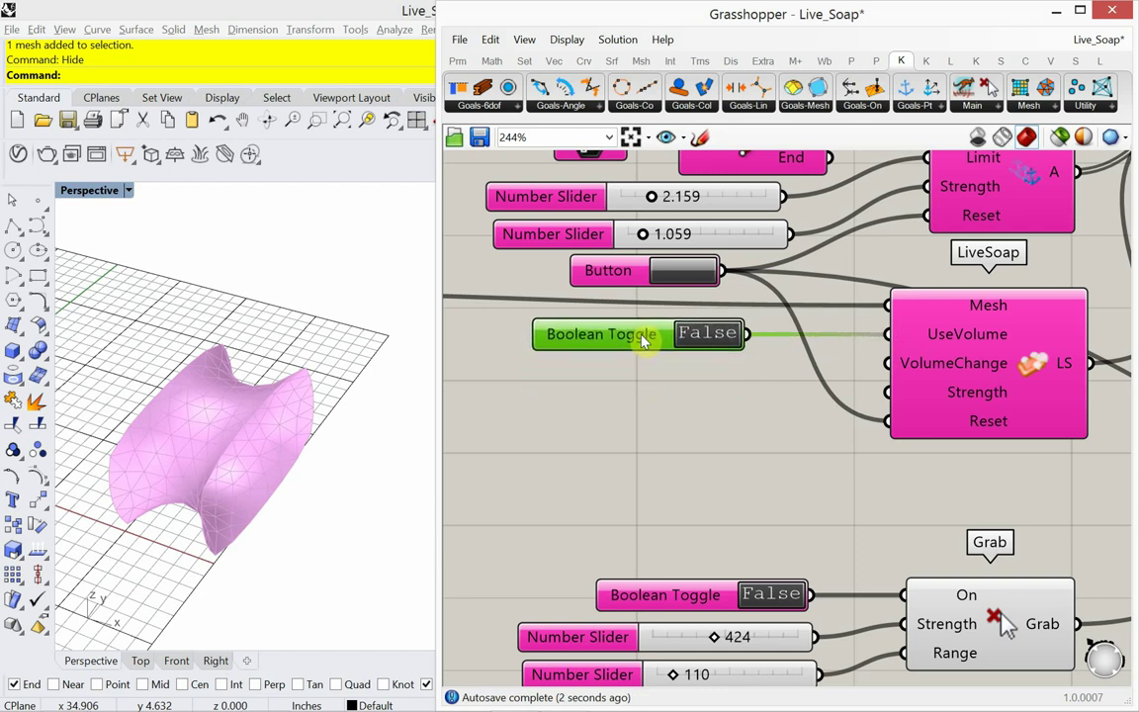
# Step: Flip UseVolume between True and False to compare soap shapes, leaving it False
pyautogui.doubleClick(706, 334)
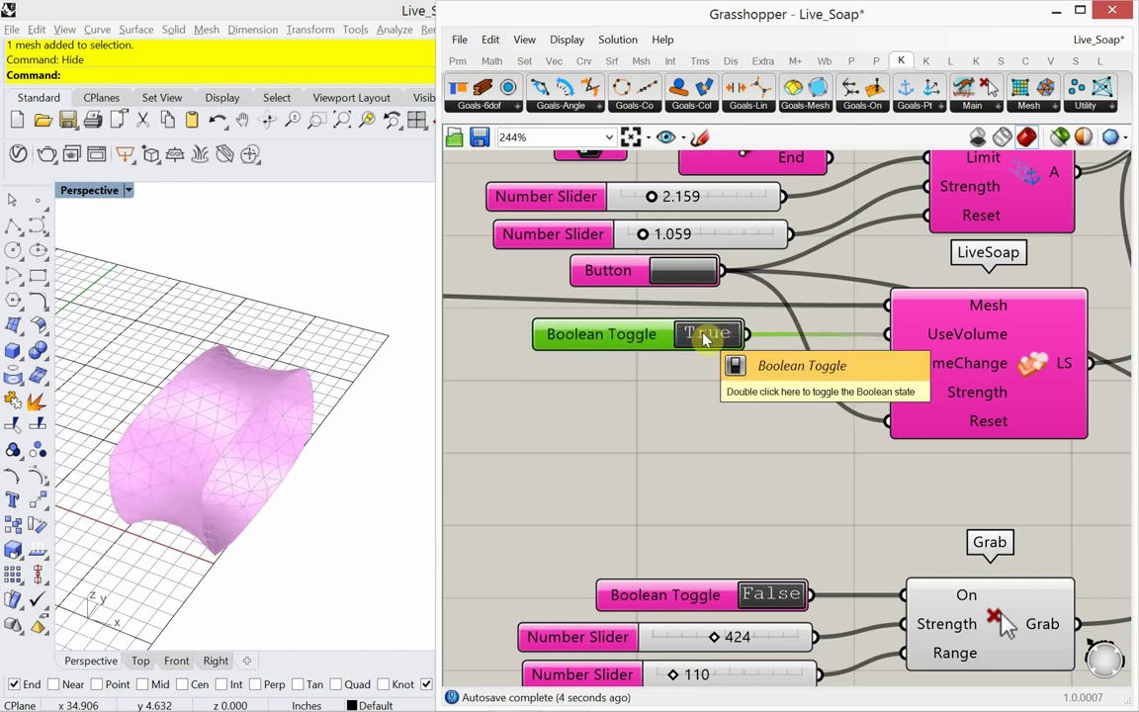
pyautogui.doubleClick(706, 334)
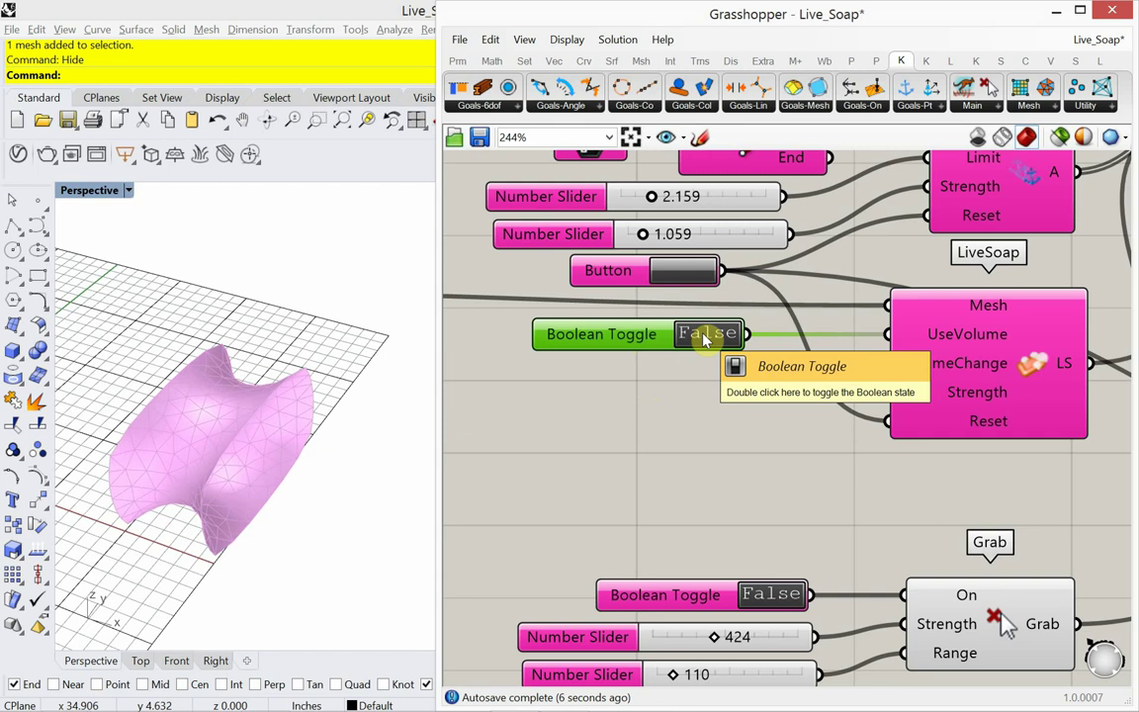
pyautogui.doubleClick(706, 334)
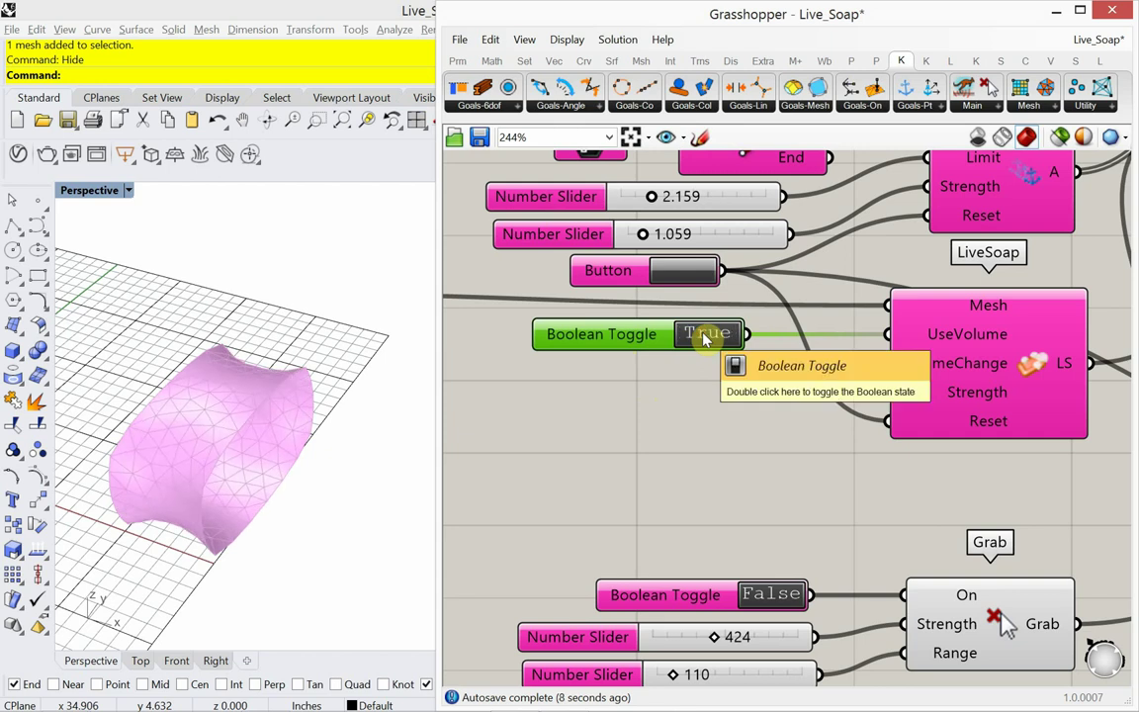
pyautogui.doubleClick(706, 334)
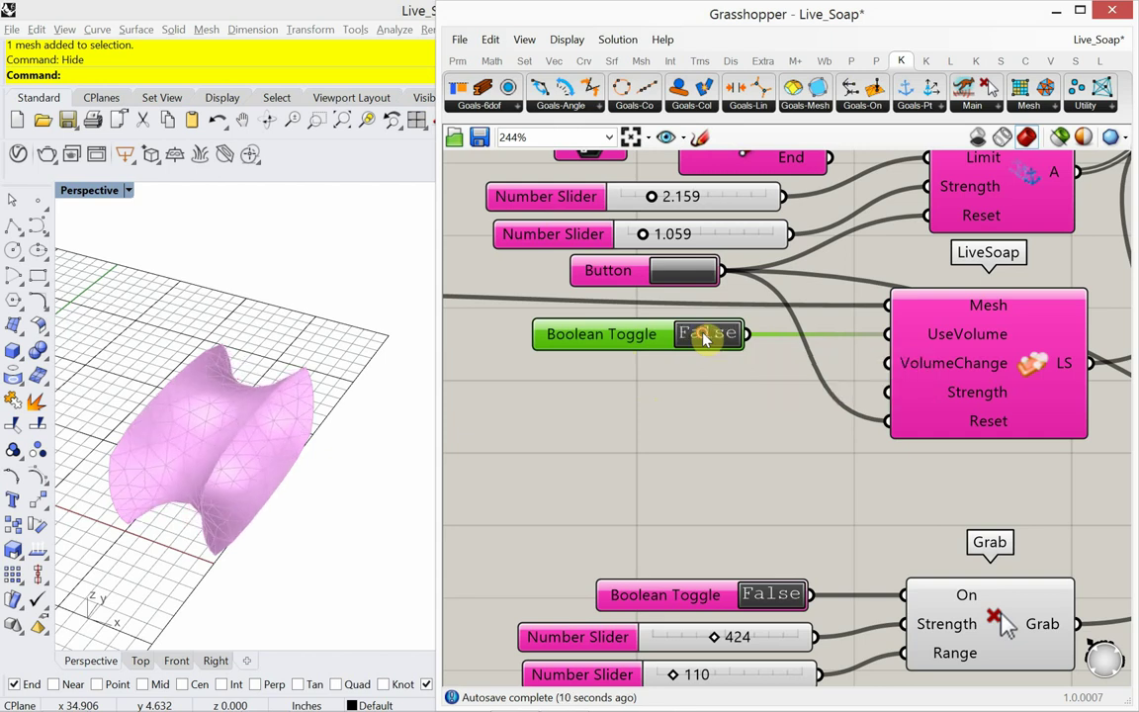
pyautogui.doubleClick(706, 334)
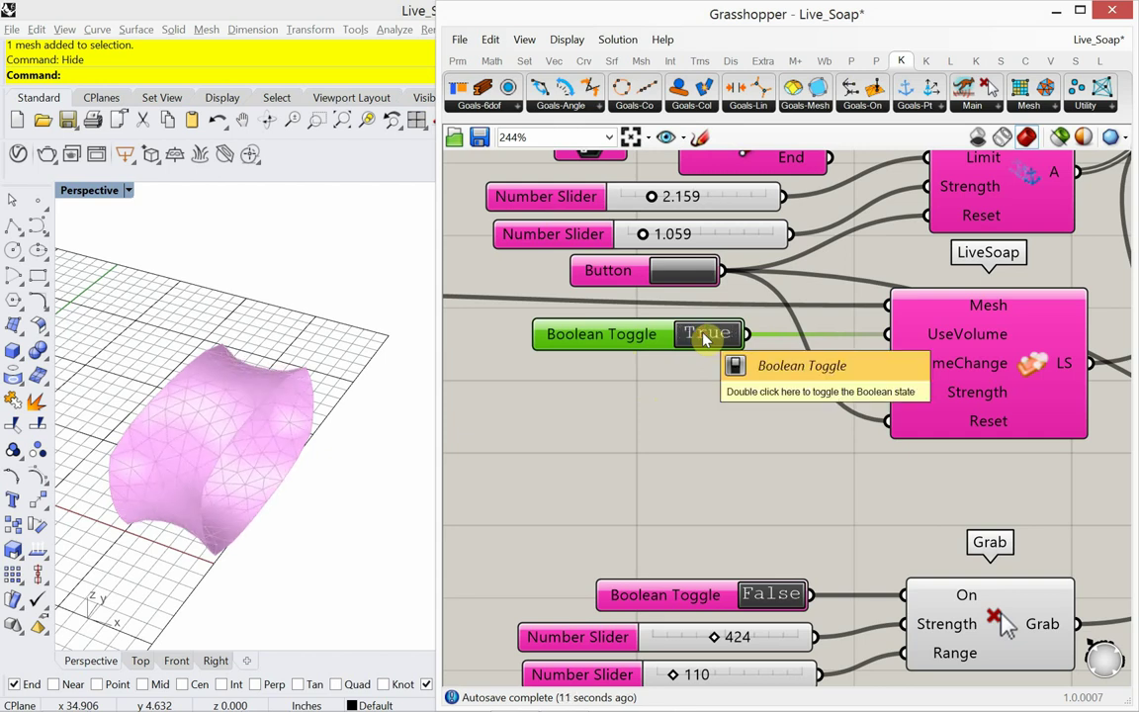
pyautogui.doubleClick(705, 334)
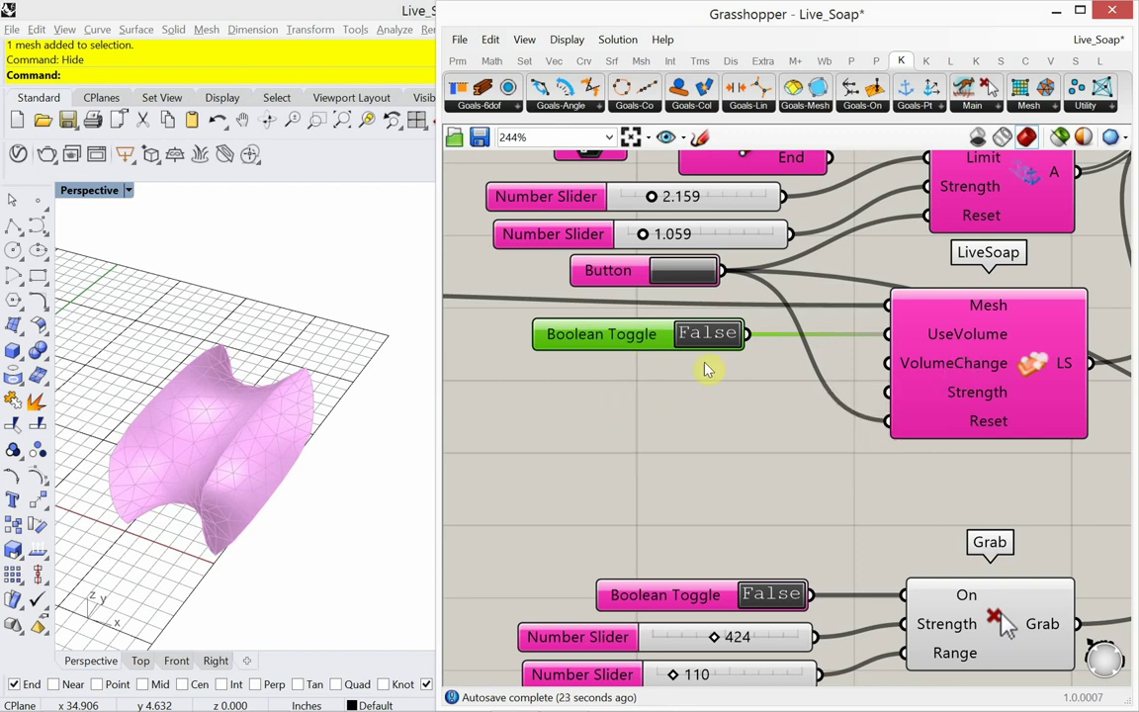
pyautogui.doubleClick(623, 406)
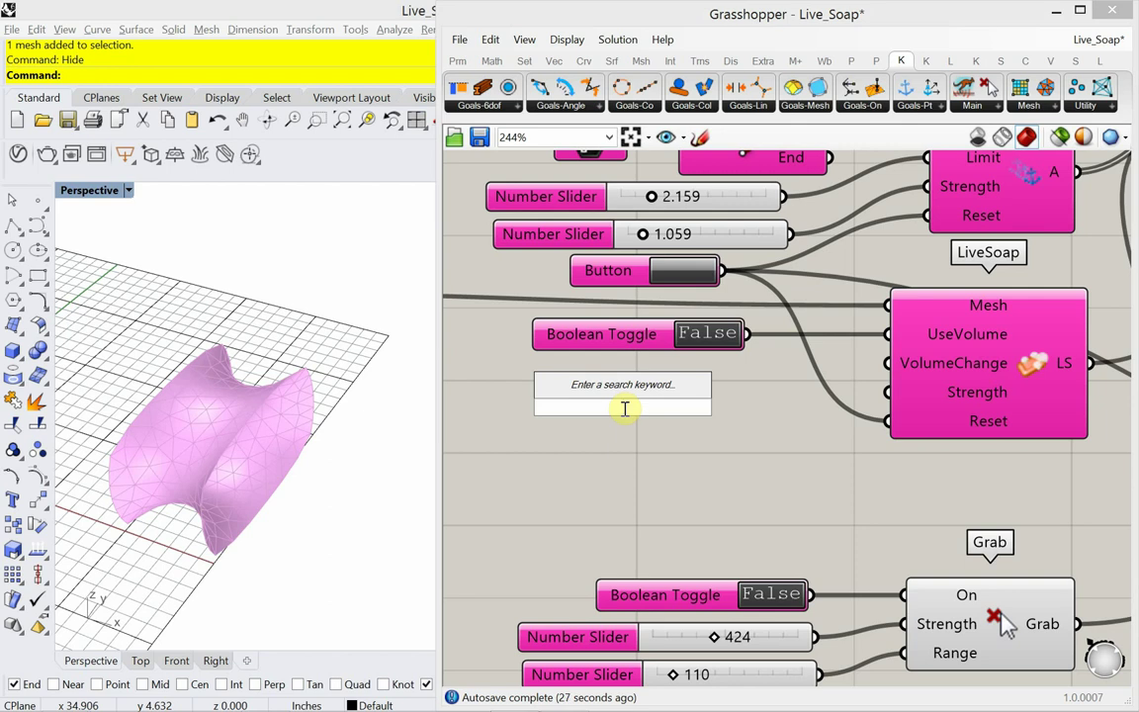
# Step: Create a -1000 to 1000 slider wired into LiveSoap's VolumeChange
pyautogui.write('-100')
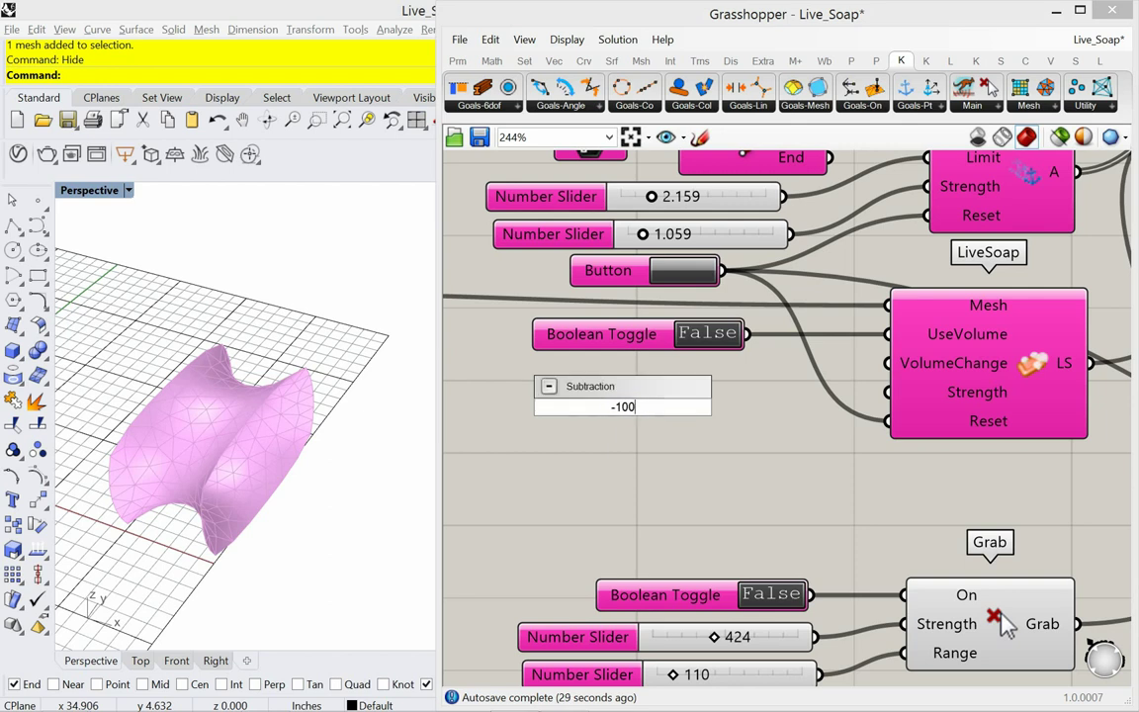
pyautogui.write('0<1000')
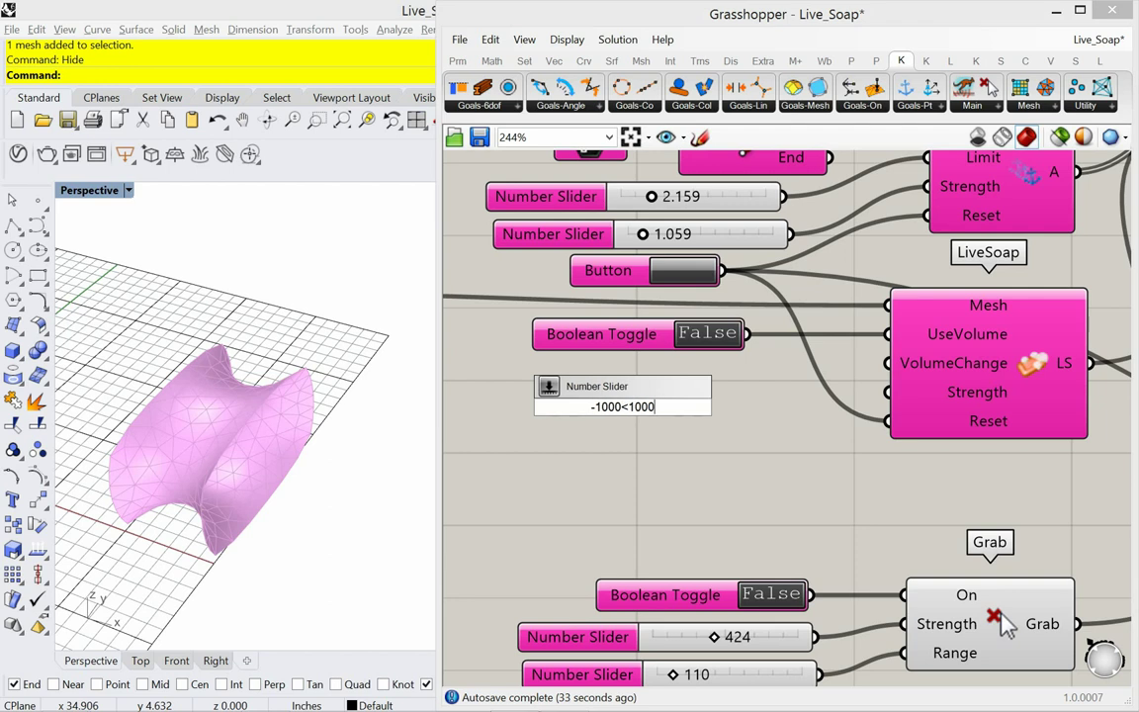
pyautogui.press('Return')
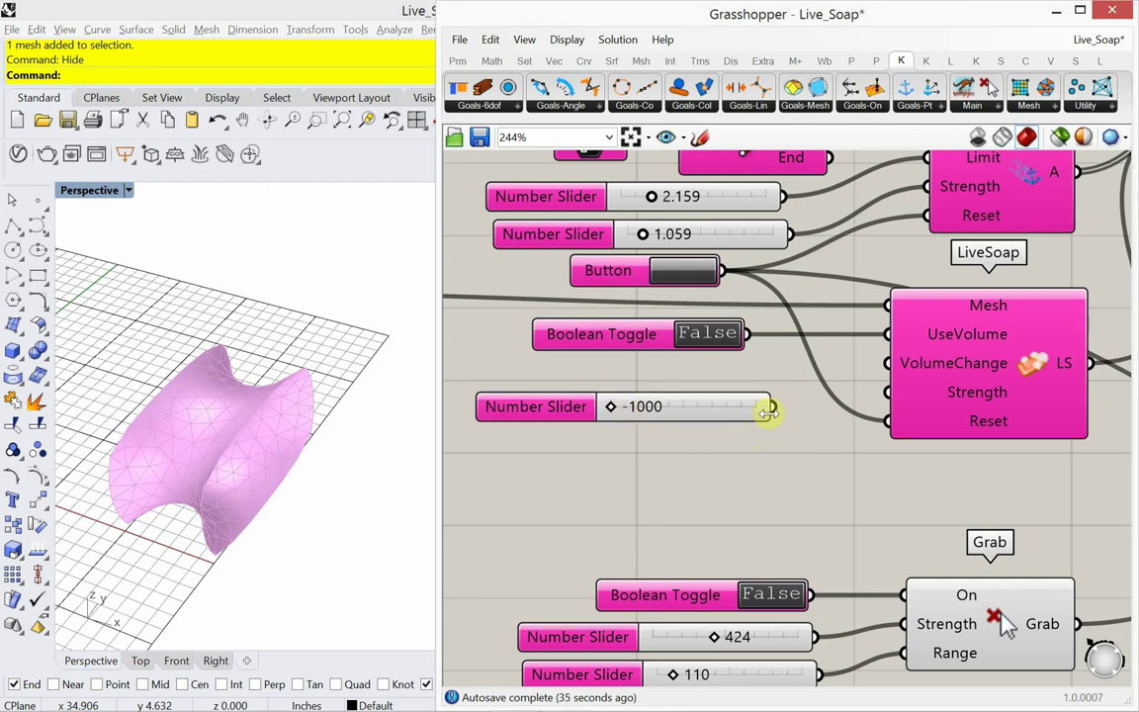
pyautogui.moveTo(805, 395); pyautogui.dragTo(869, 376)
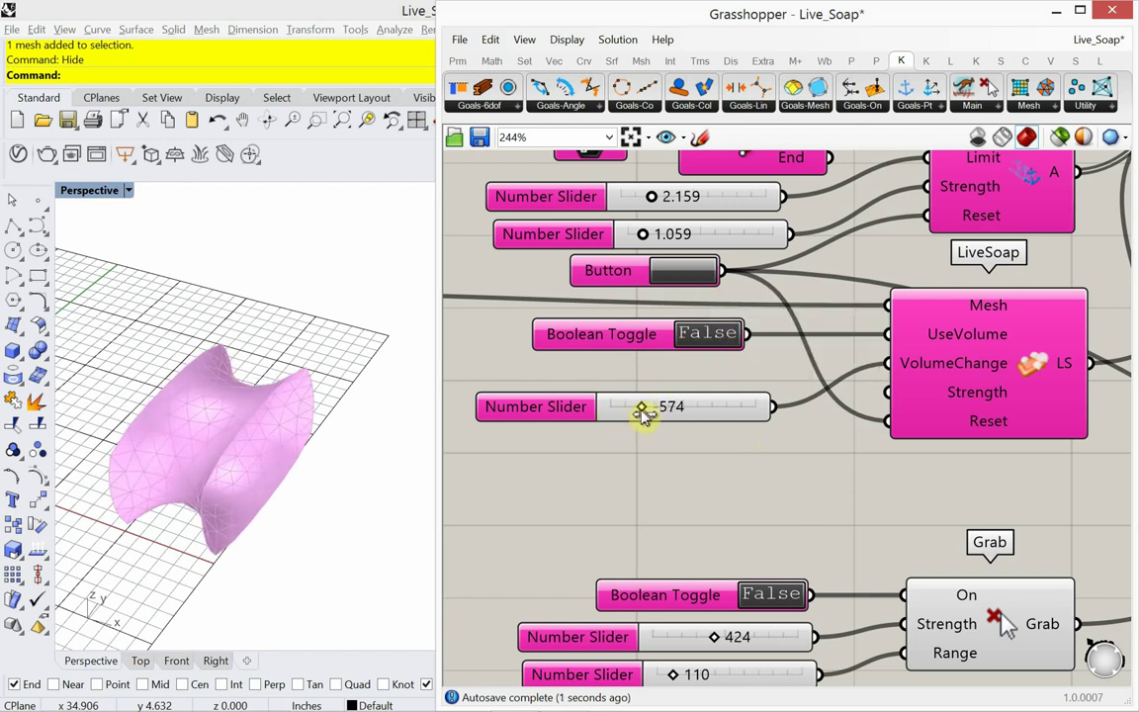
pyautogui.moveTo(640, 413); pyautogui.dragTo(706, 422)
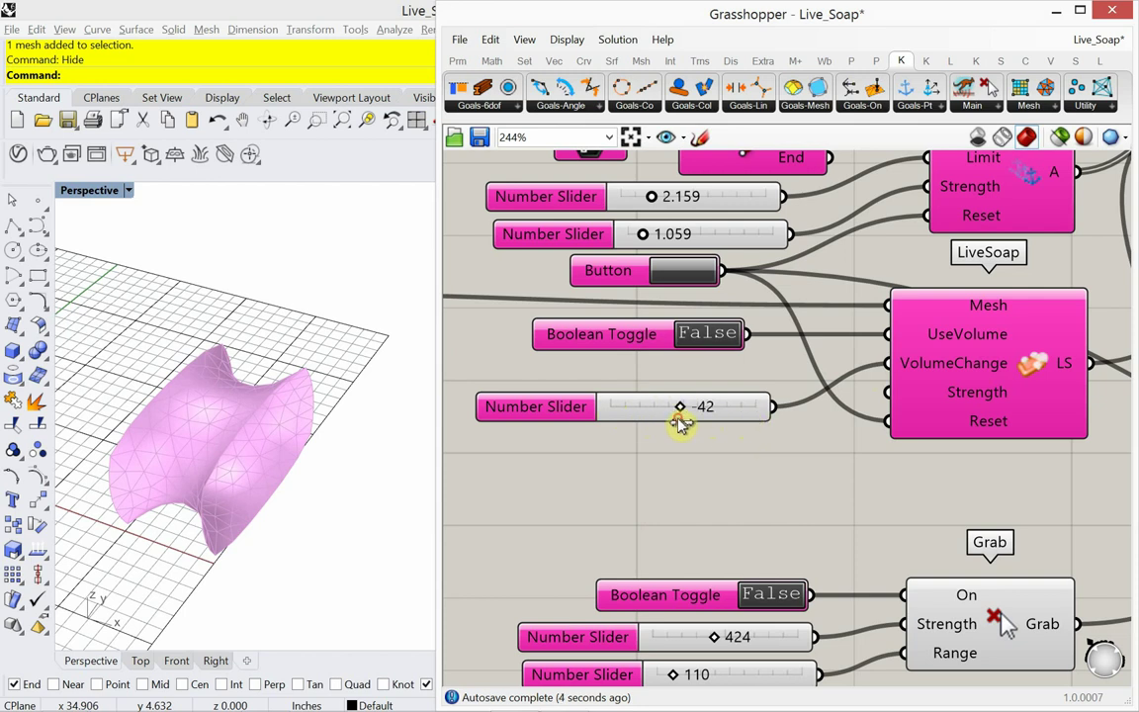
# Step: Switch UseVolume to True and settle VolumeChange at 188
pyautogui.moveTo(911, 346)
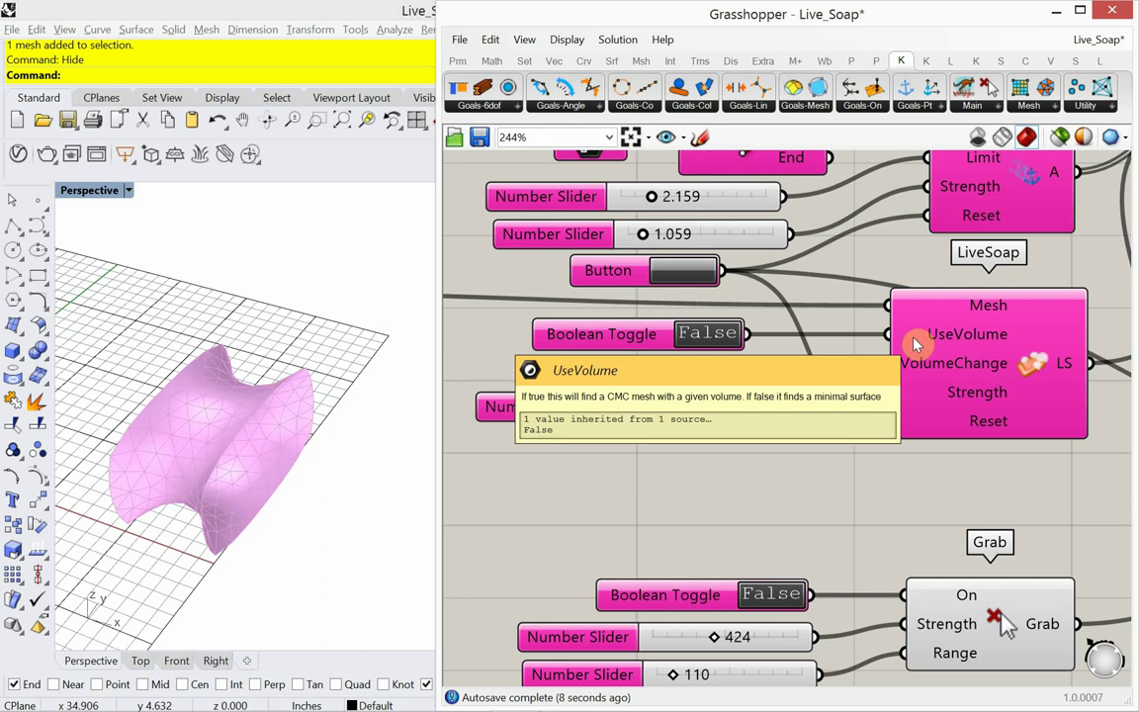
pyautogui.doubleClick(705, 333)
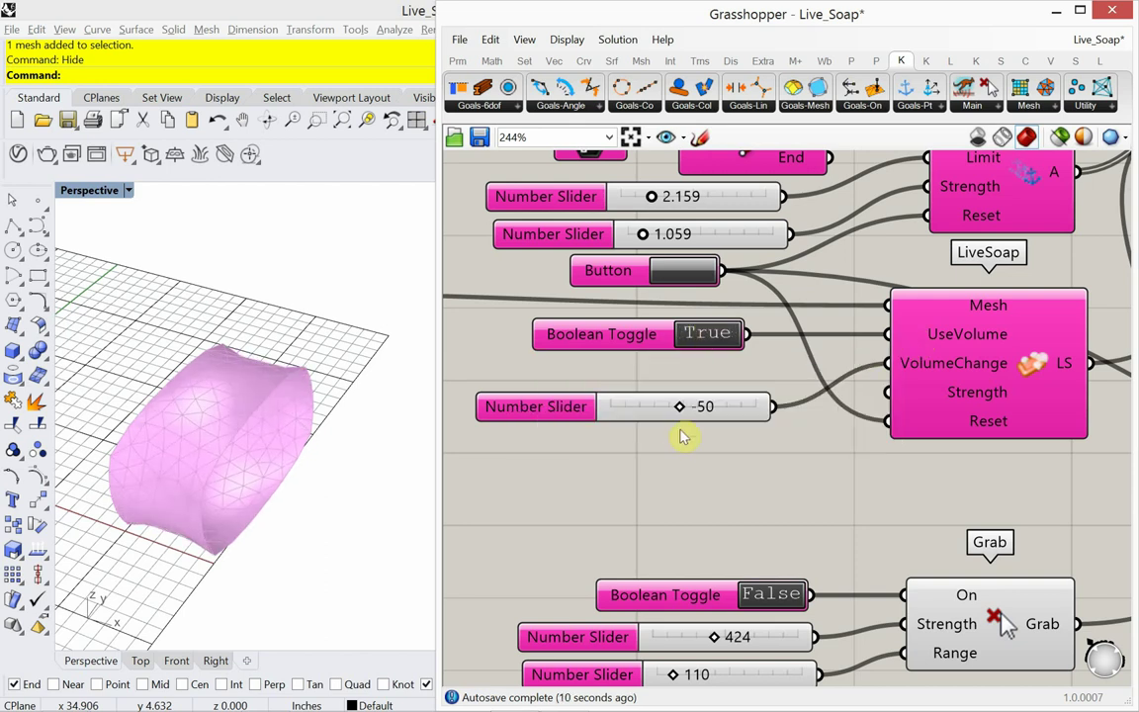
pyautogui.moveTo(682, 413); pyautogui.dragTo(619, 414)
pyautogui.moveTo(257, 531); pyautogui.dragTo(224, 452, button='right')
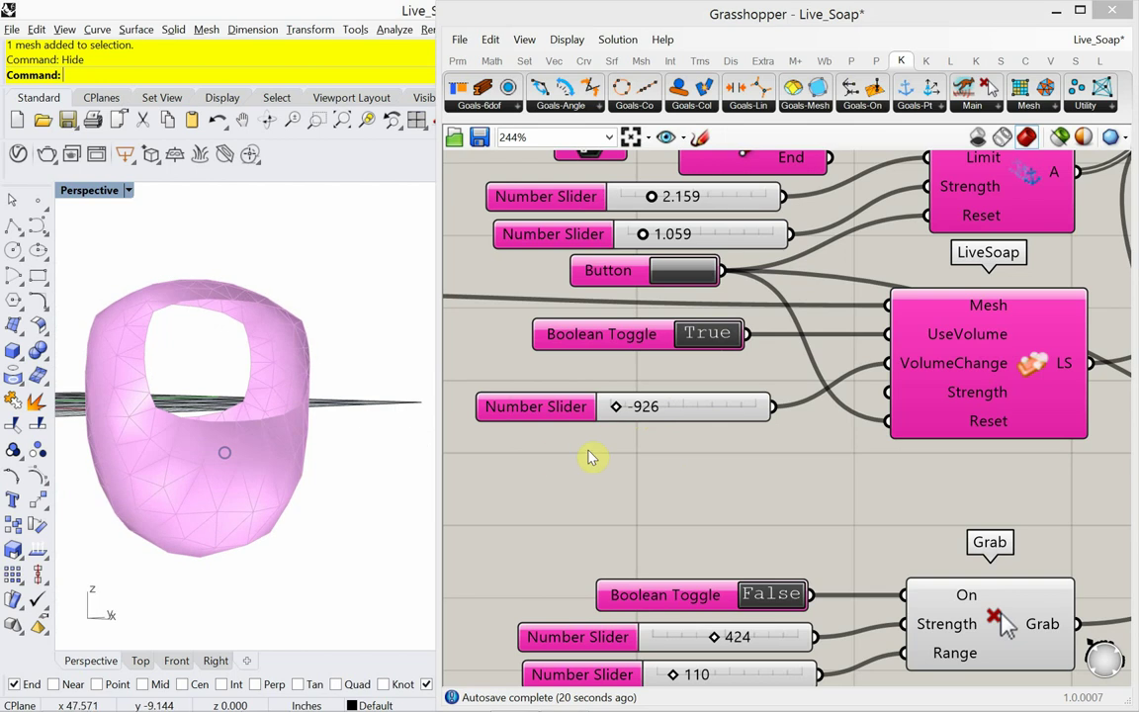
pyautogui.moveTo(622, 414); pyautogui.dragTo(694, 432)
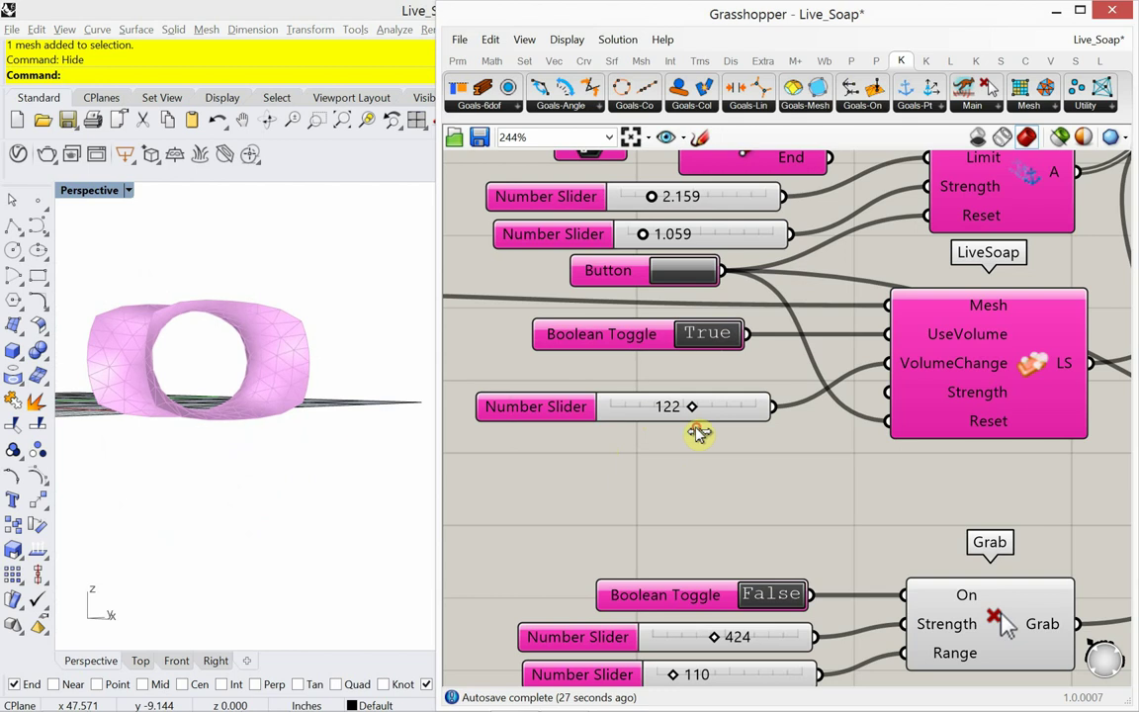
pyautogui.moveTo(325, 427); pyautogui.dragTo(247, 445, button='right')
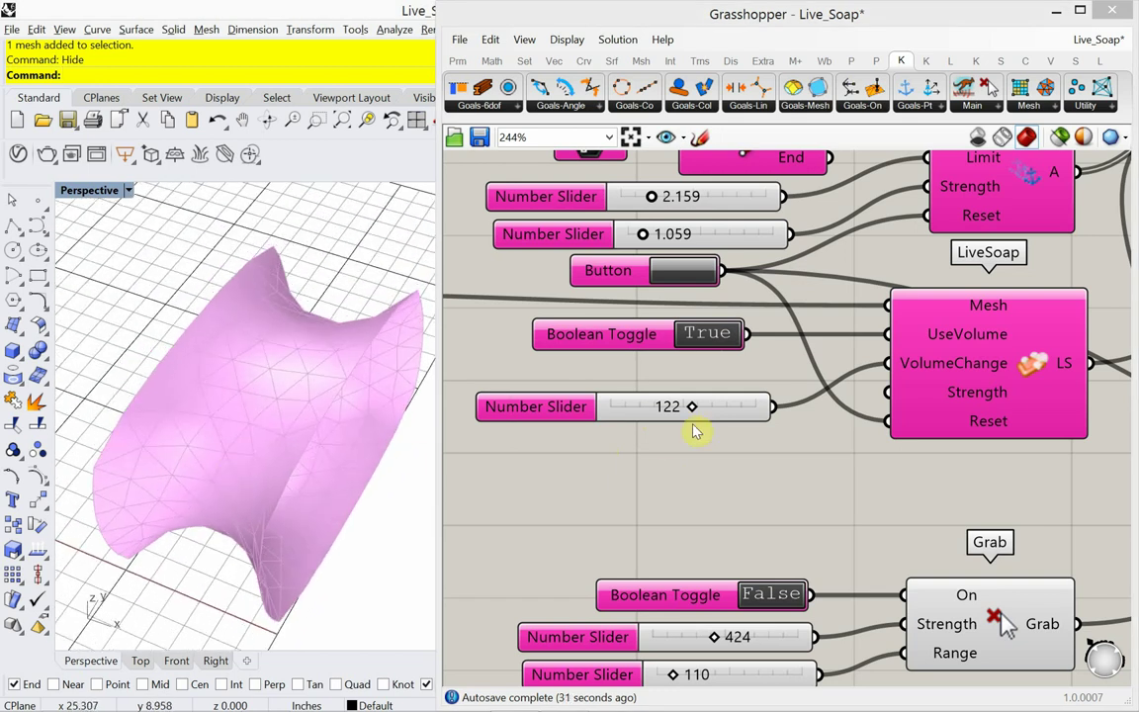
pyautogui.moveTo(695, 411)
pyautogui.mouseDown()
pyautogui.moveTo(710, 411)
pyautogui.moveTo(686, 415)
pyautogui.moveTo(702, 418)
pyautogui.mouseUp()
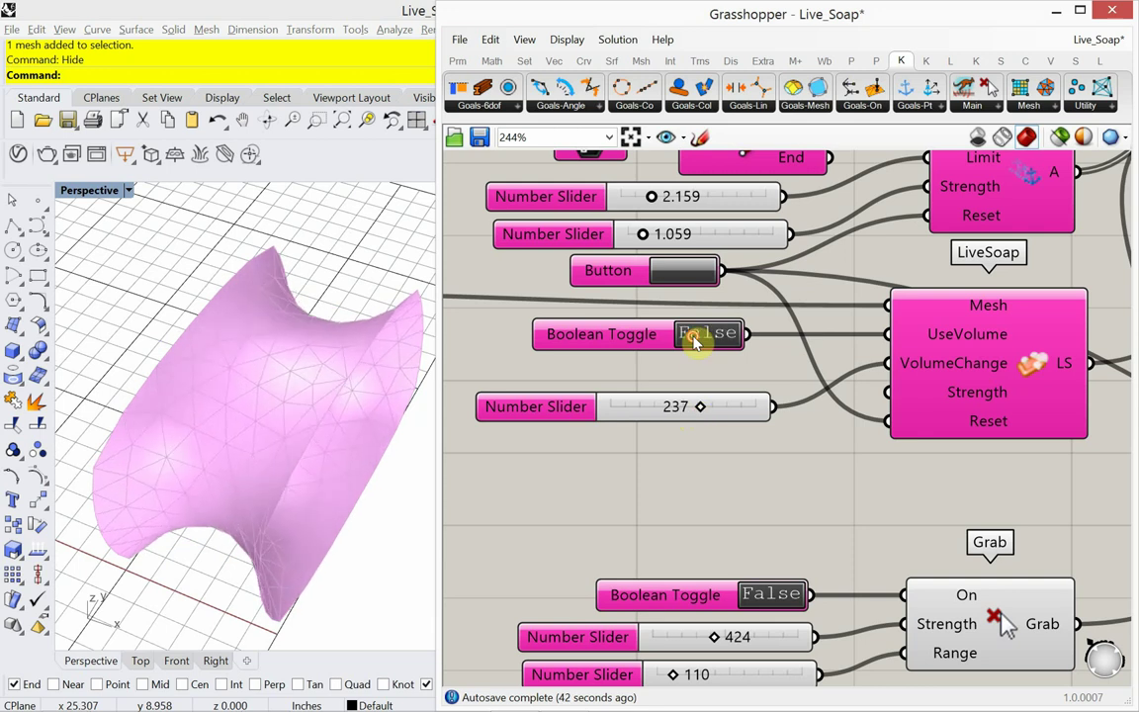
pyautogui.moveTo(698, 413); pyautogui.dragTo(696, 413)
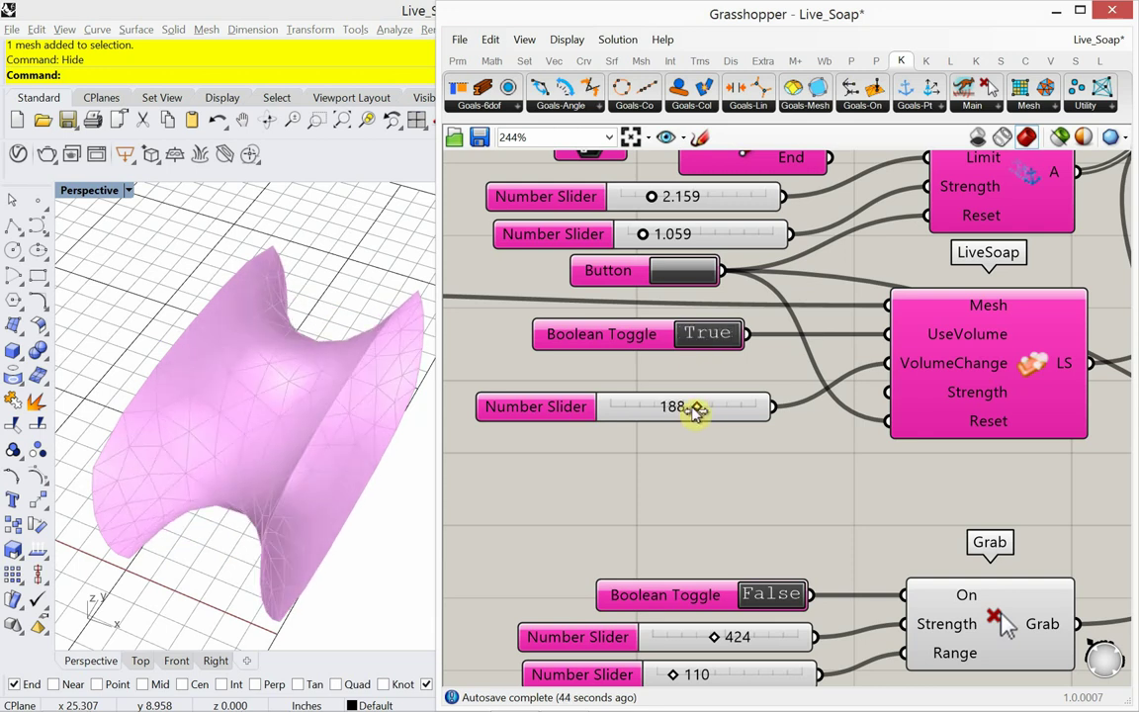
pyautogui.scroll(-3, 695, 415)
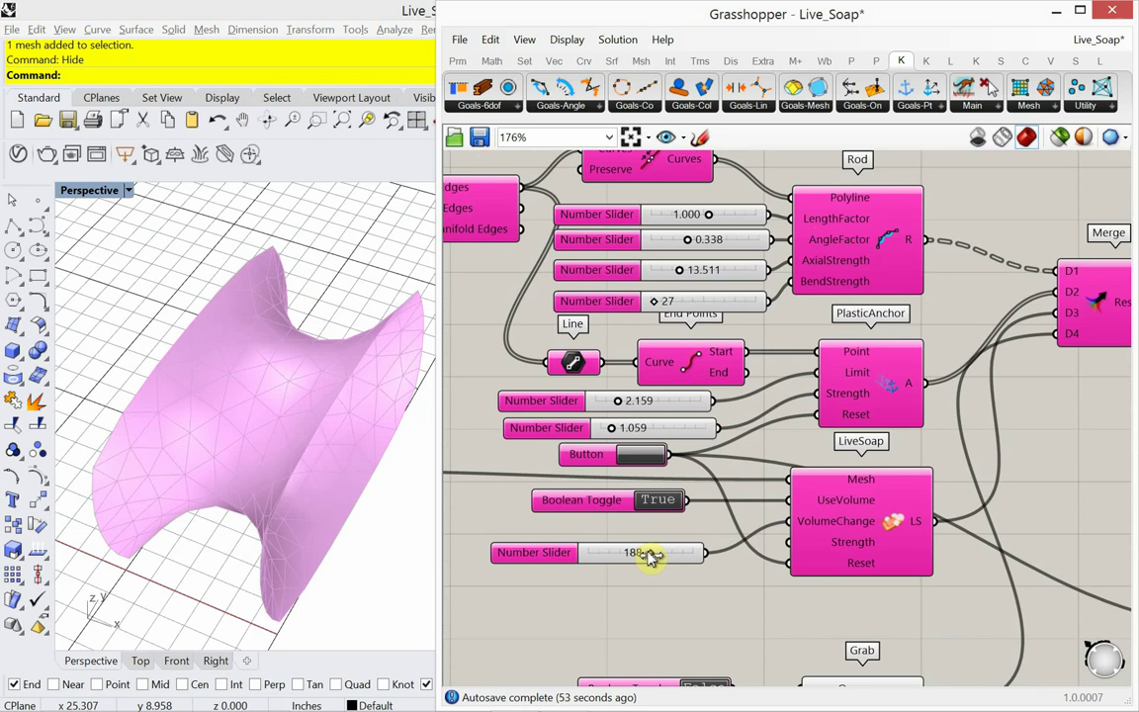
# Step: Lower VolumeChange to 75 and use Grab to pull a mesh vertex out to the right
pyautogui.moveTo(650, 557)
pyautogui.mouseDown()
pyautogui.moveTo(615, 554)
pyautogui.moveTo(643, 558)
pyautogui.mouseUp()
pyautogui.moveTo(247, 514); pyautogui.dragTo(173, 483, button='right')
pyautogui.moveTo(691, 583); pyautogui.dragTo(681, 398, button='right')
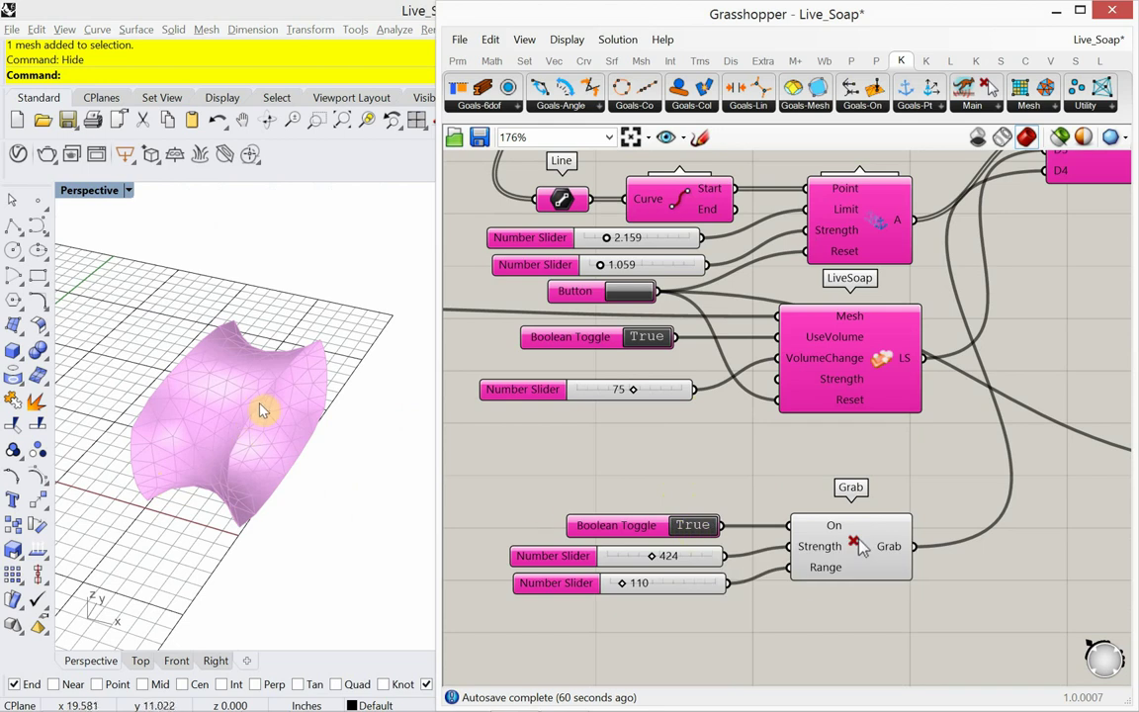
pyautogui.moveTo(262, 410); pyautogui.dragTo(381, 415)
# Step: Pull the bottom of the soap mesh to reshape it into a cushion-like saddle
pyautogui.moveTo(348, 471); pyautogui.dragTo(274, 470, button='right')
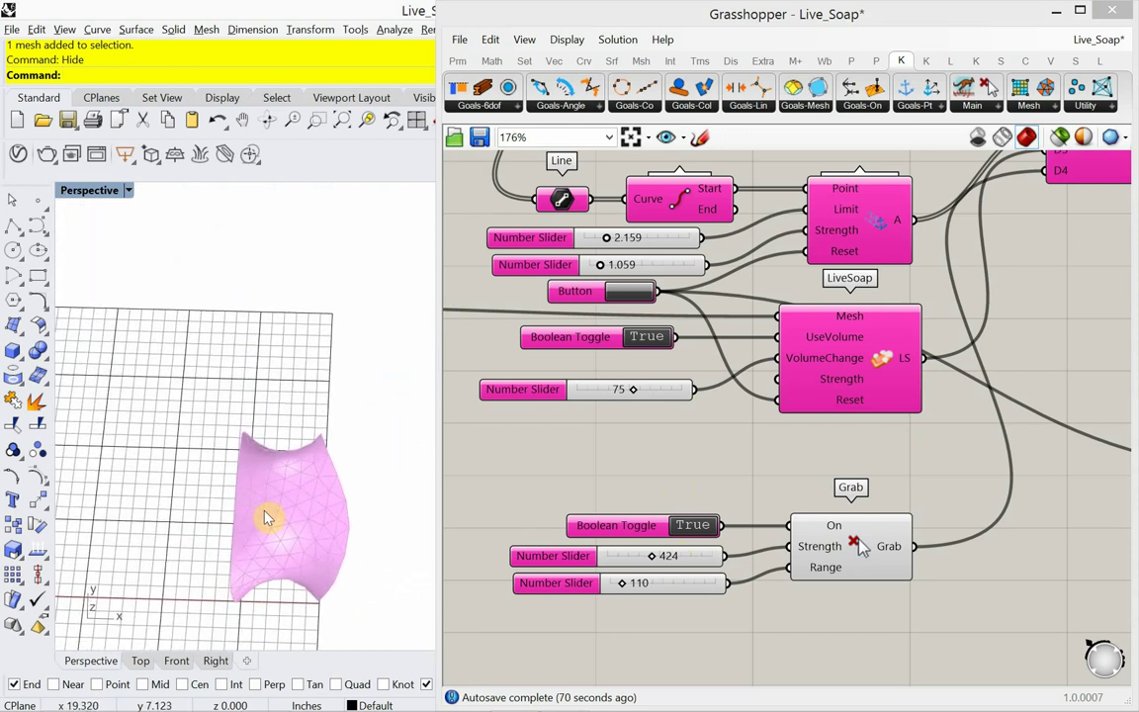
pyautogui.moveTo(254, 516); pyautogui.dragTo(190, 384, button='right')
pyautogui.moveTo(223, 432); pyautogui.dragTo(224, 399, button='right')
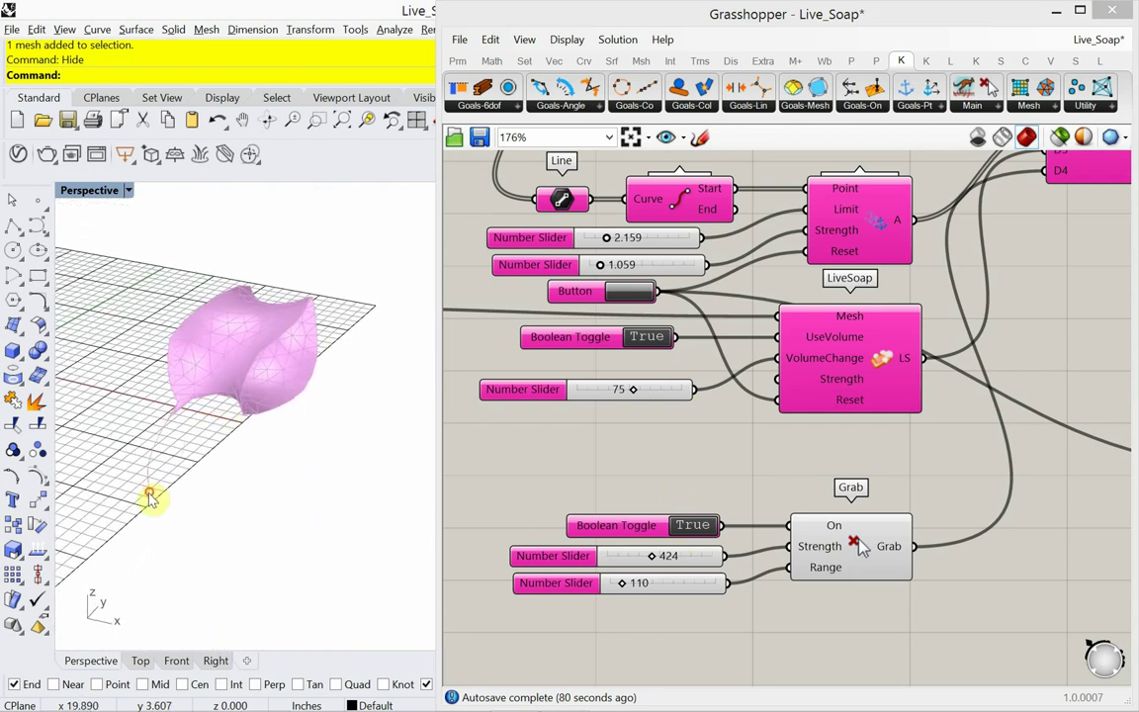
pyautogui.moveTo(171, 386)
pyautogui.mouseDown(button='right')
pyautogui.moveTo(193, 400)
pyautogui.moveTo(177, 372)
pyautogui.mouseUp(button='right')
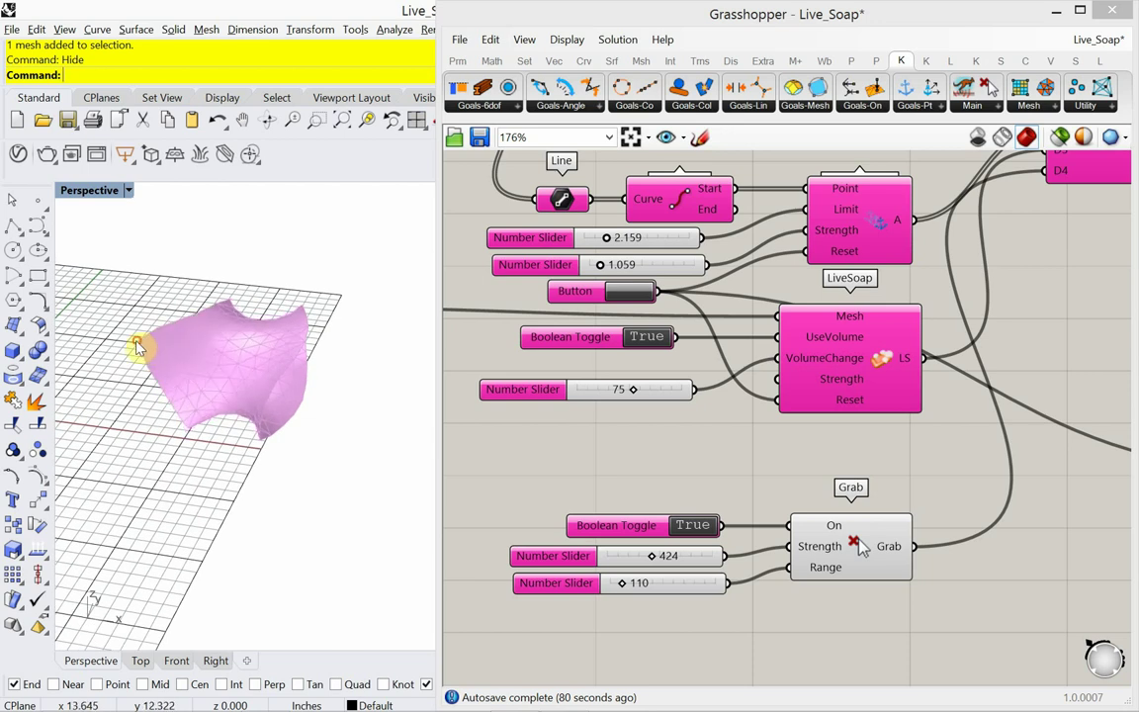
pyautogui.moveTo(145, 339); pyautogui.dragTo(237, 413, button='right')
pyautogui.moveTo(572, 447); pyautogui.dragTo(579, 452, button='right')
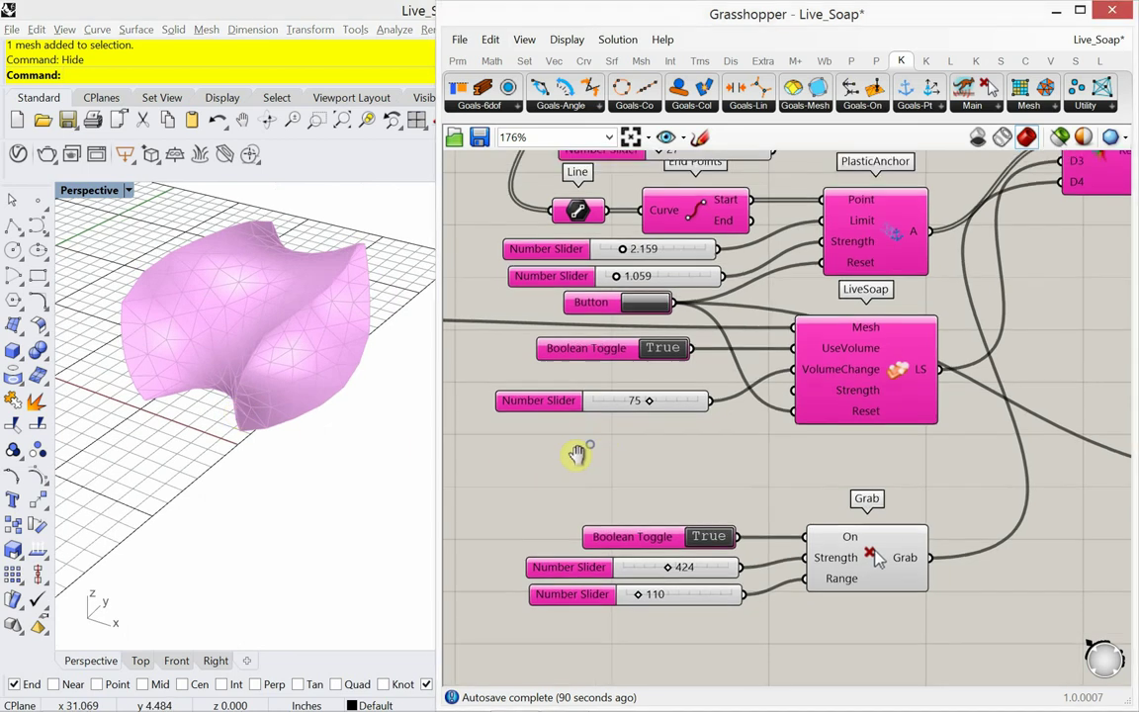
pyautogui.moveTo(237, 435); pyautogui.dragTo(229, 463)
pyautogui.moveTo(229, 463); pyautogui.dragTo(382, 427, button='right')
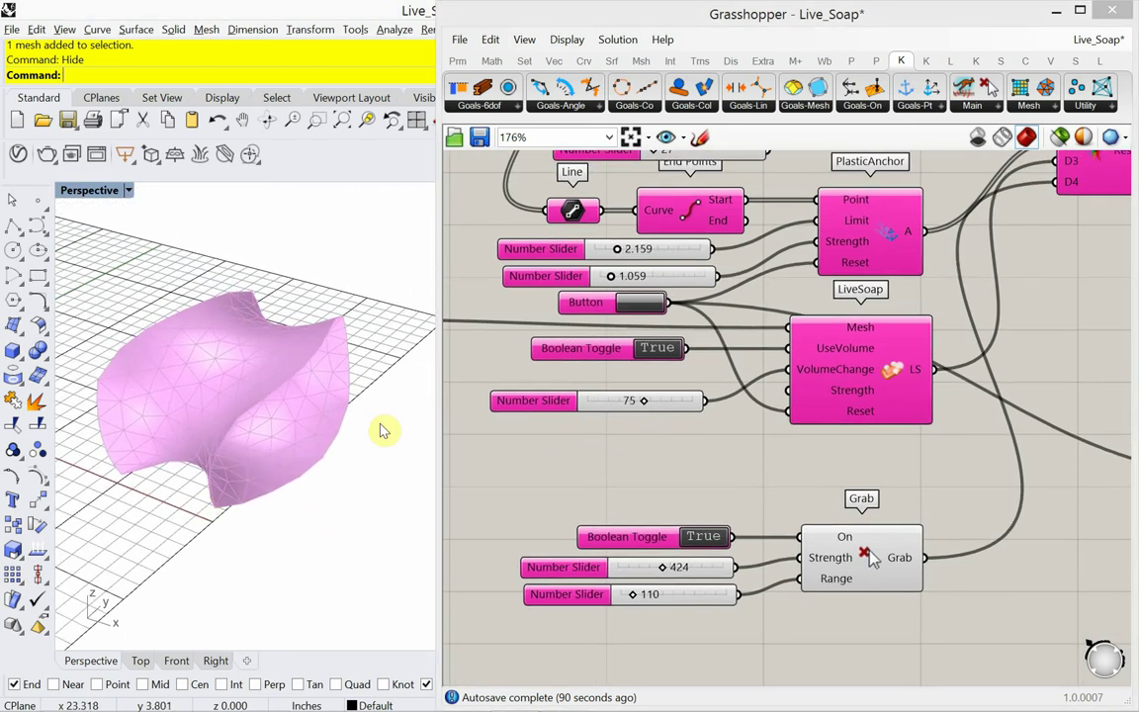
pyautogui.scroll(-4, 665, 423)
pyautogui.moveTo(632, 405); pyautogui.dragTo(574, 330, button='right')
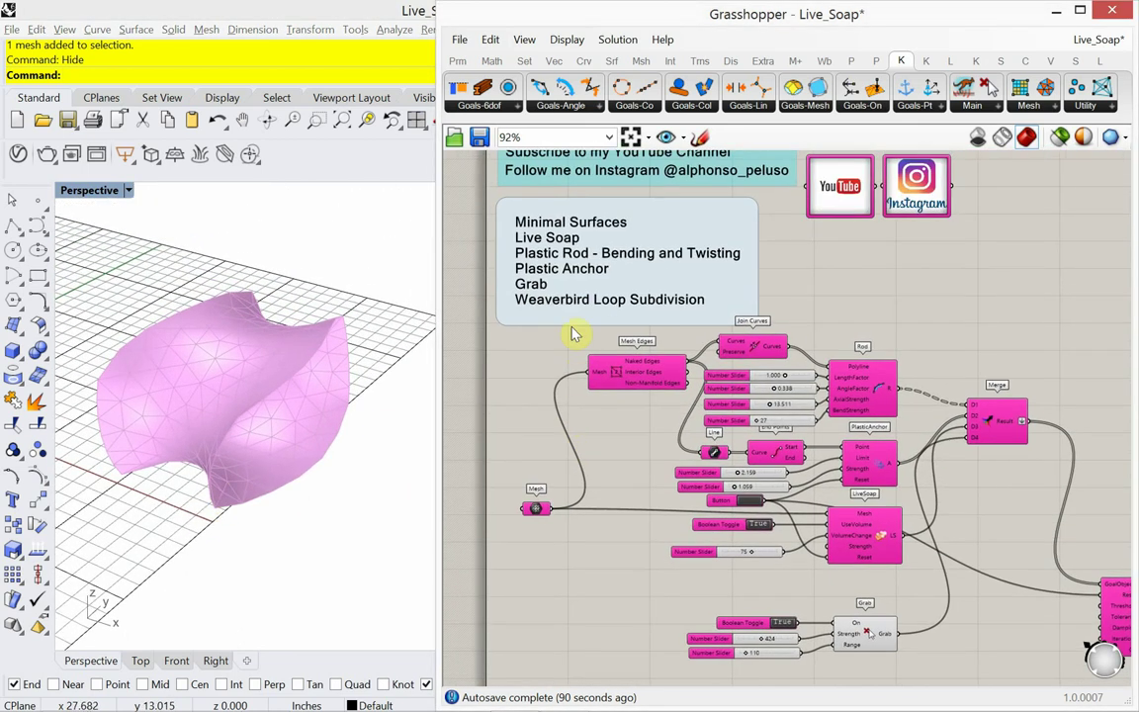
# Step: Reset the LiveSoap simulation with its Button so the mesh relaxes
pyautogui.scroll(2, 579, 310)
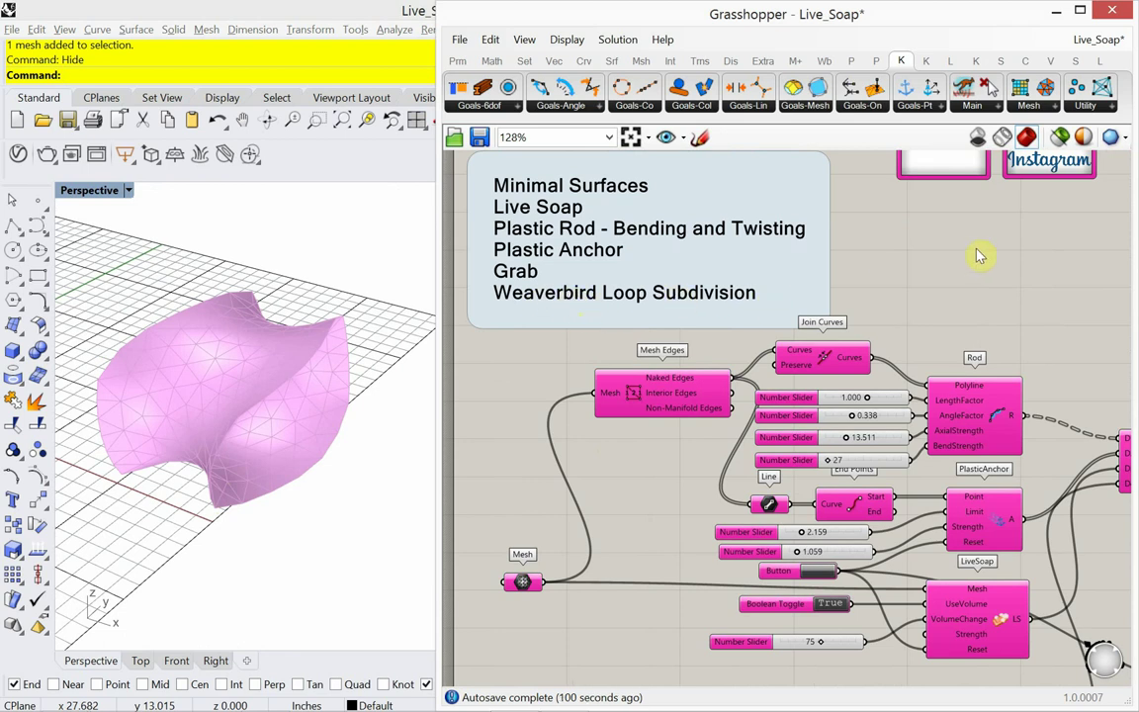
pyautogui.scroll(-4, 922, 277)
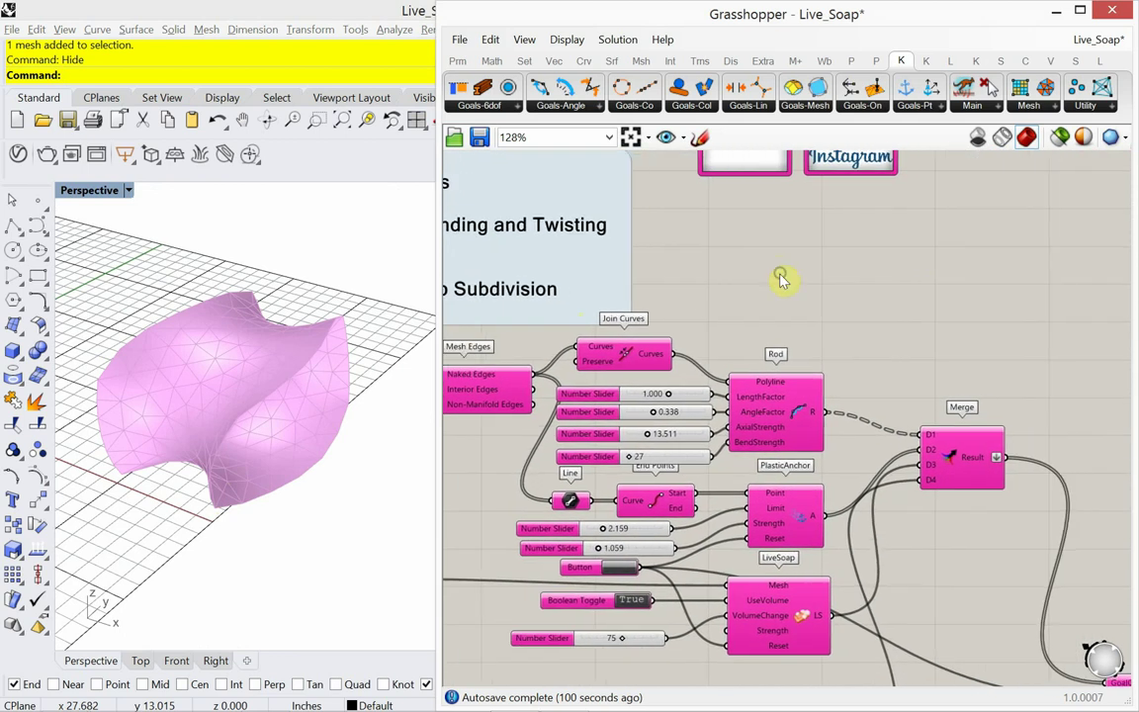
pyautogui.moveTo(946, 384); pyautogui.dragTo(780, 351, button='right')
pyautogui.scroll(4, 974, 521)
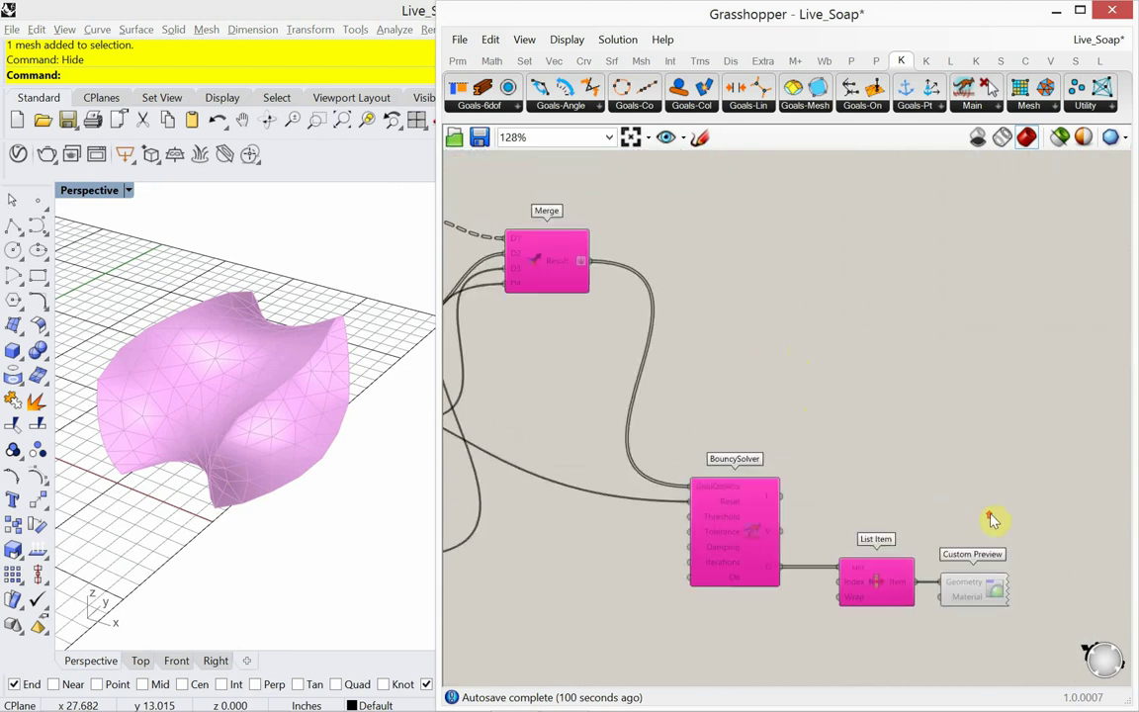
pyautogui.moveTo(992, 509); pyautogui.dragTo(772, 422, button='right')
pyautogui.moveTo(310, 477); pyautogui.dragTo(368, 465, button='right')
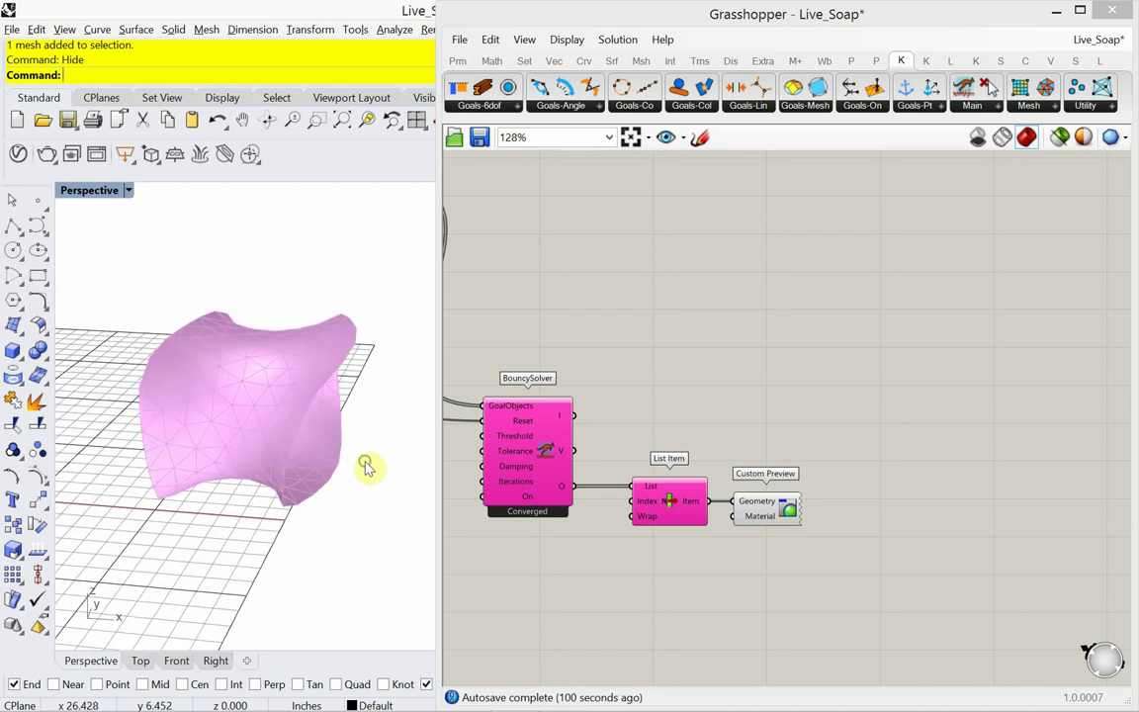
pyautogui.moveTo(639, 344); pyautogui.dragTo(854, 356, button='right')
pyautogui.scroll(-4, 655, 427)
pyautogui.moveTo(655, 427); pyautogui.dragTo(653, 393, button='right')
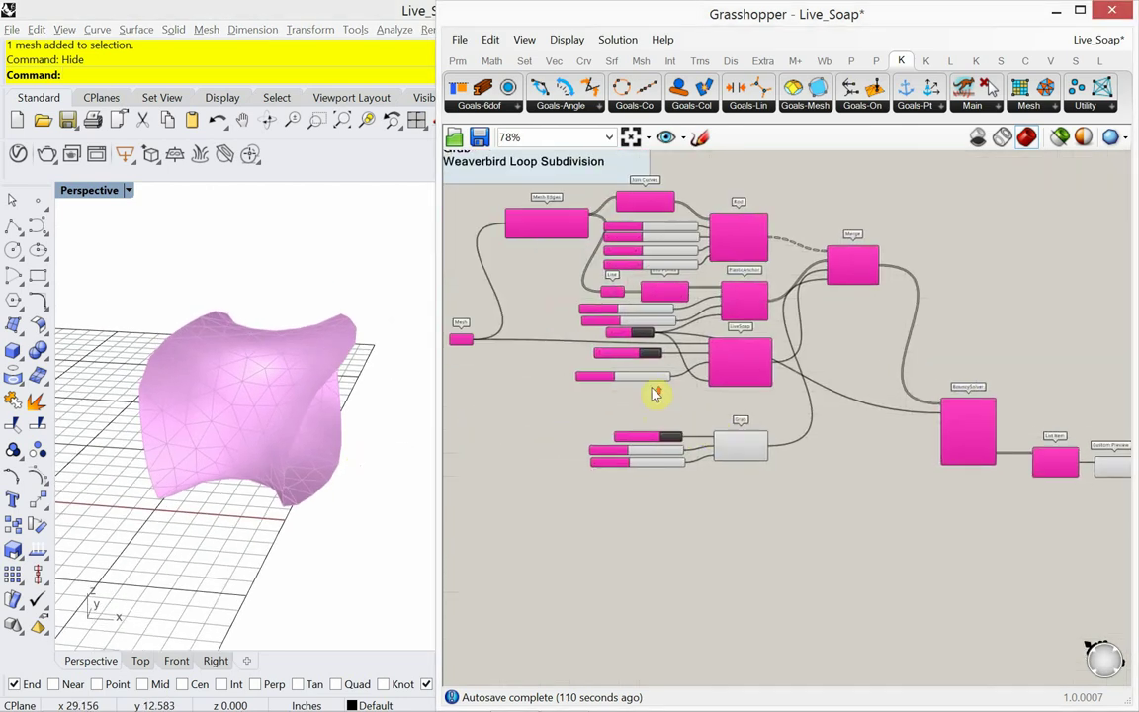
pyautogui.scroll(4, 662, 344)
pyautogui.click(641, 306)
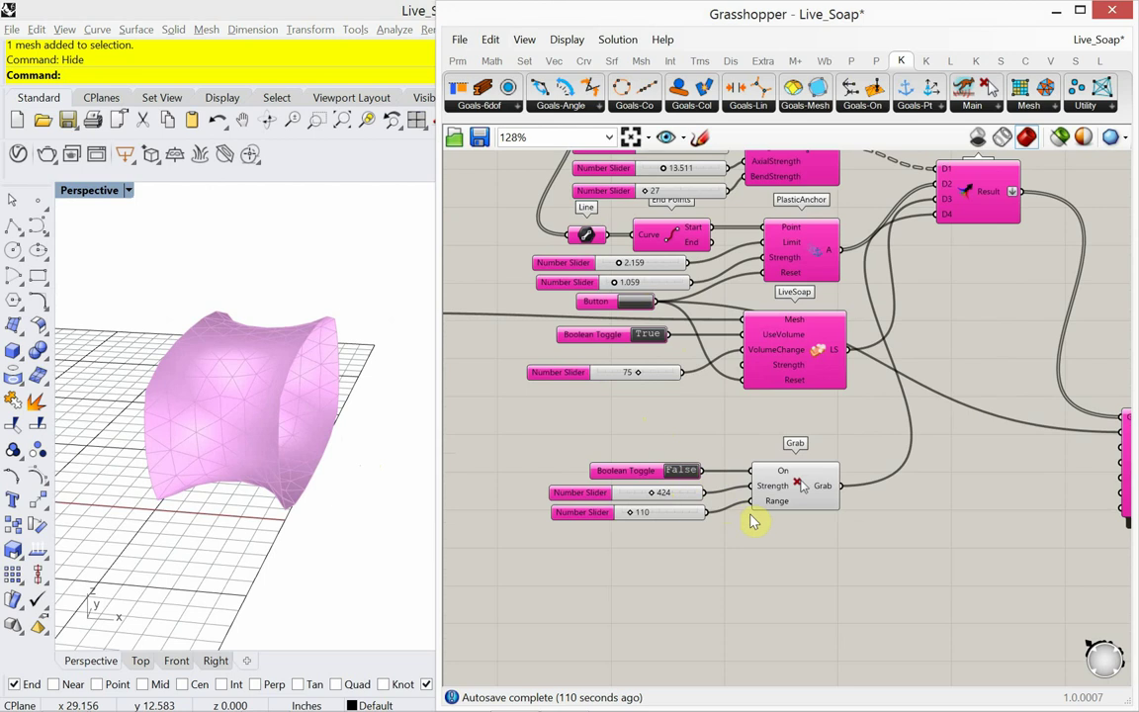
# Step: Inspect the relaxed mesh from another angle and bring up the Weaverbird (Wb) components
pyautogui.moveTo(306, 486)
pyautogui.mouseDown(button='right')
pyautogui.moveTo(217, 476)
pyautogui.moveTo(173, 414)
pyautogui.moveTo(257, 403)
pyautogui.moveTo(294, 472)
pyautogui.moveTo(289, 494)
pyautogui.mouseUp(button='right')
pyautogui.moveTo(885, 419); pyautogui.dragTo(850, 418, button='right')
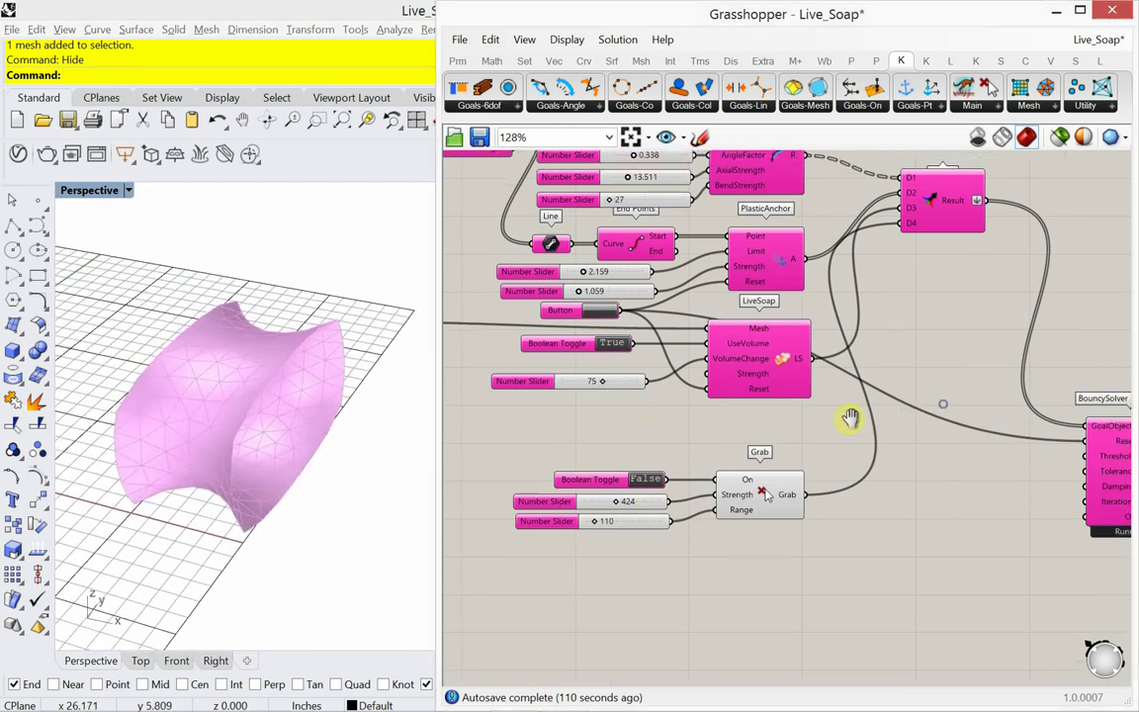
pyautogui.scroll(-3, 850, 418)
pyautogui.moveTo(987, 462); pyautogui.dragTo(820, 437, button='right')
pyautogui.scroll(3, 922, 477)
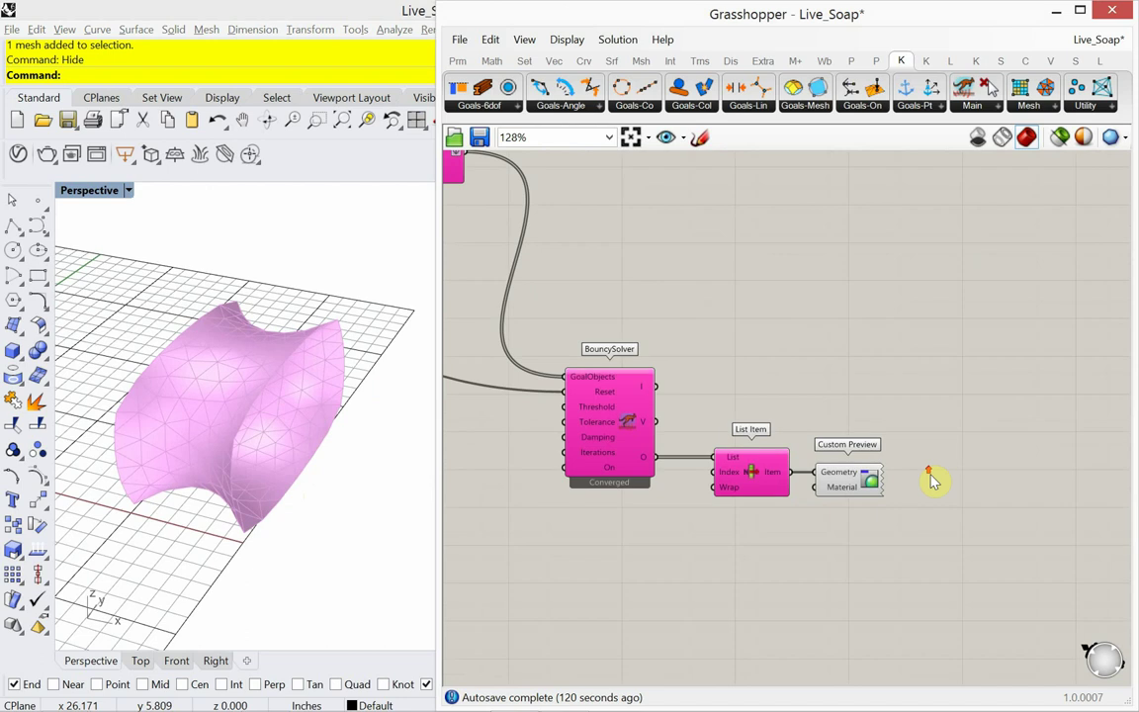
pyautogui.moveTo(932, 481); pyautogui.dragTo(852, 478, button='right')
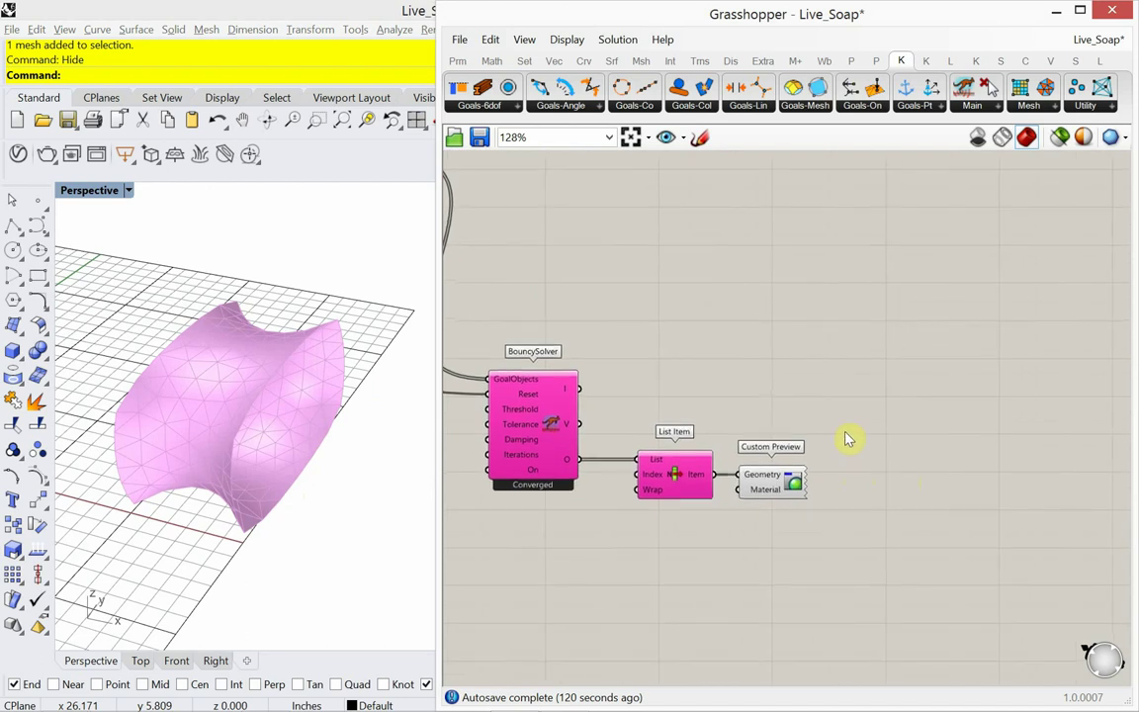
pyautogui.click(825, 61)
# Step: Place Weaverbird's Loop Subdivision component from the Wb SubD list
pyautogui.moveTo(338, 490); pyautogui.dragTo(303, 516, button='right')
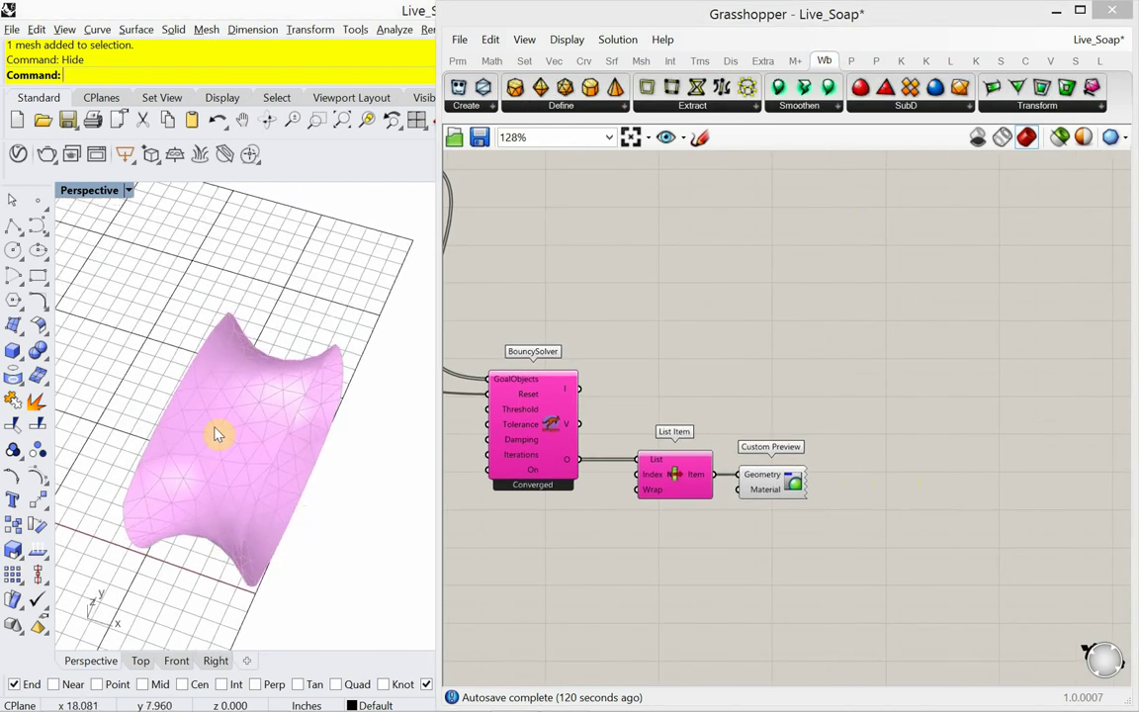
pyautogui.scroll(2, 224, 452)
pyautogui.moveTo(229, 454); pyautogui.dragTo(228, 437, button='right')
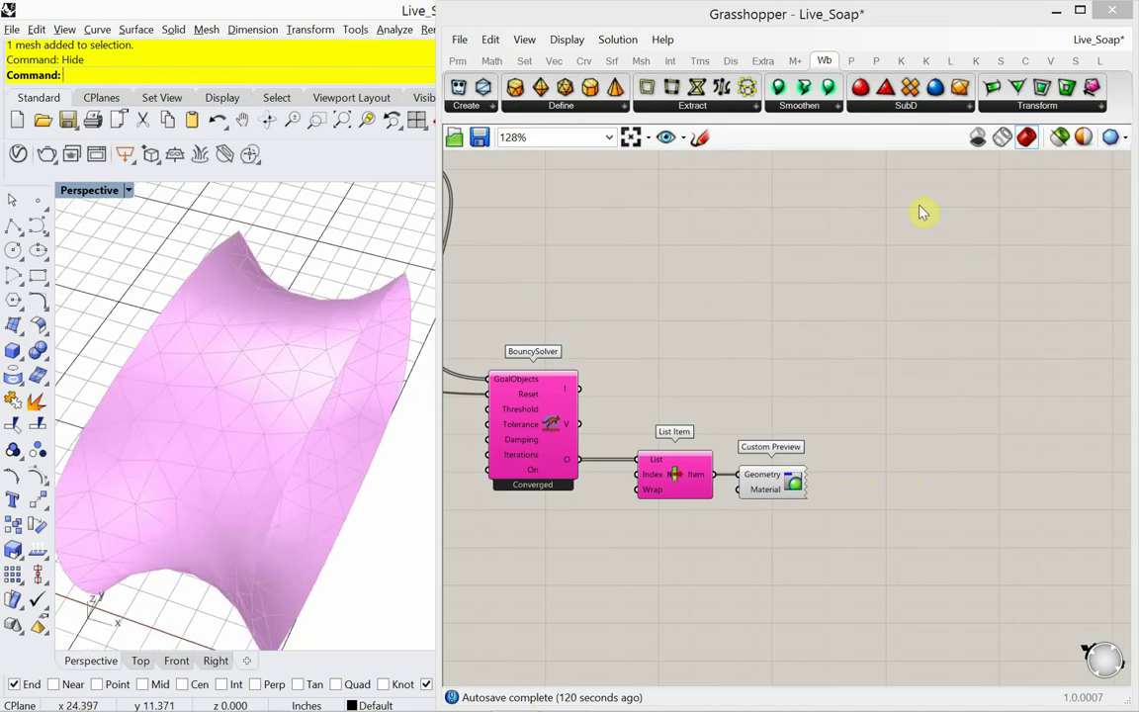
pyautogui.click(944, 113)
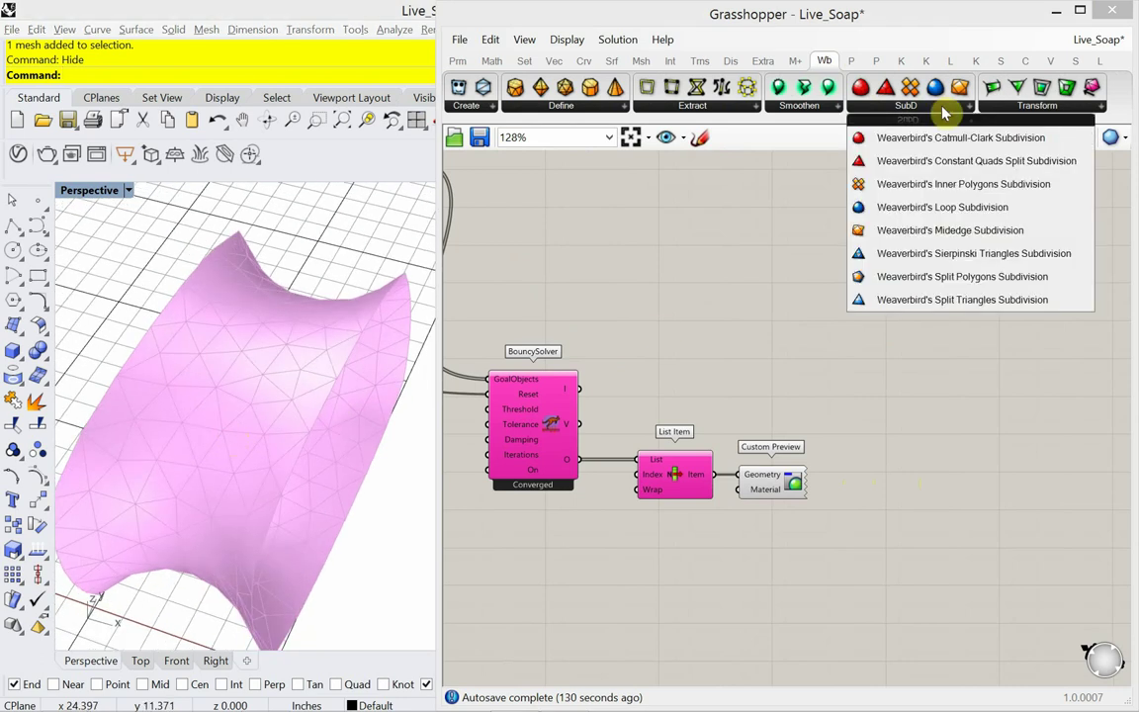
pyautogui.click(959, 210)
pyautogui.click(895, 597)
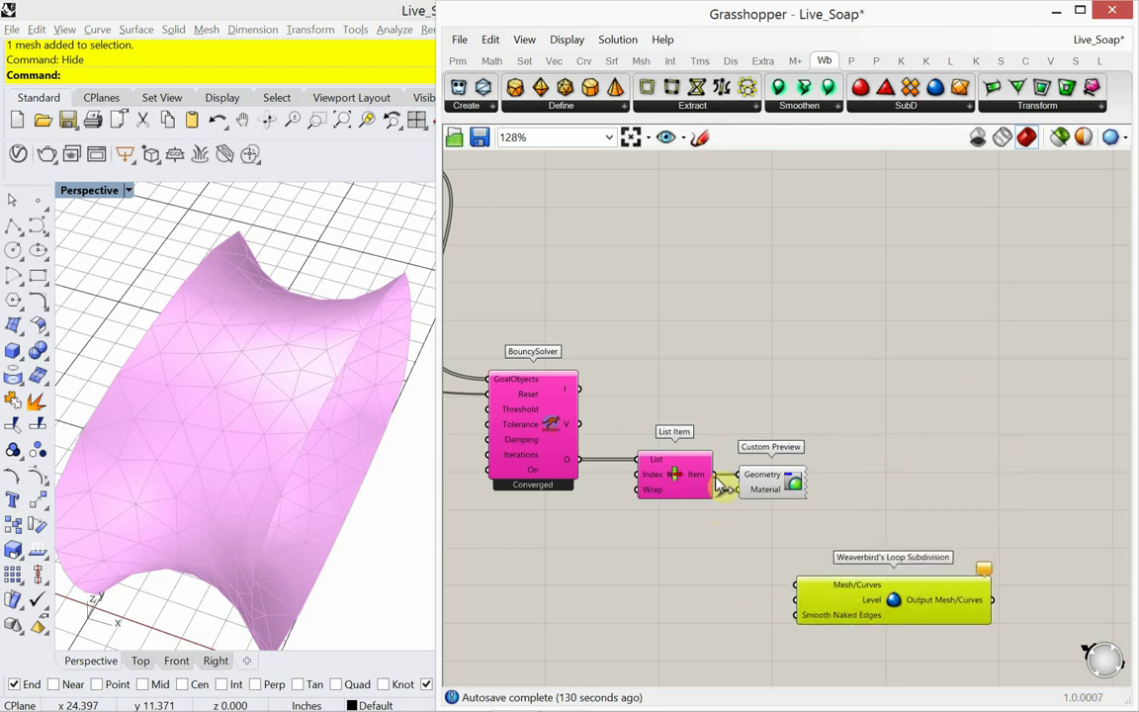
# Step: Wire List Item's mesh into Loop Subdivision and its output into Custom Preview's Geometry
pyautogui.moveTo(721, 484); pyautogui.dragTo(794, 585)
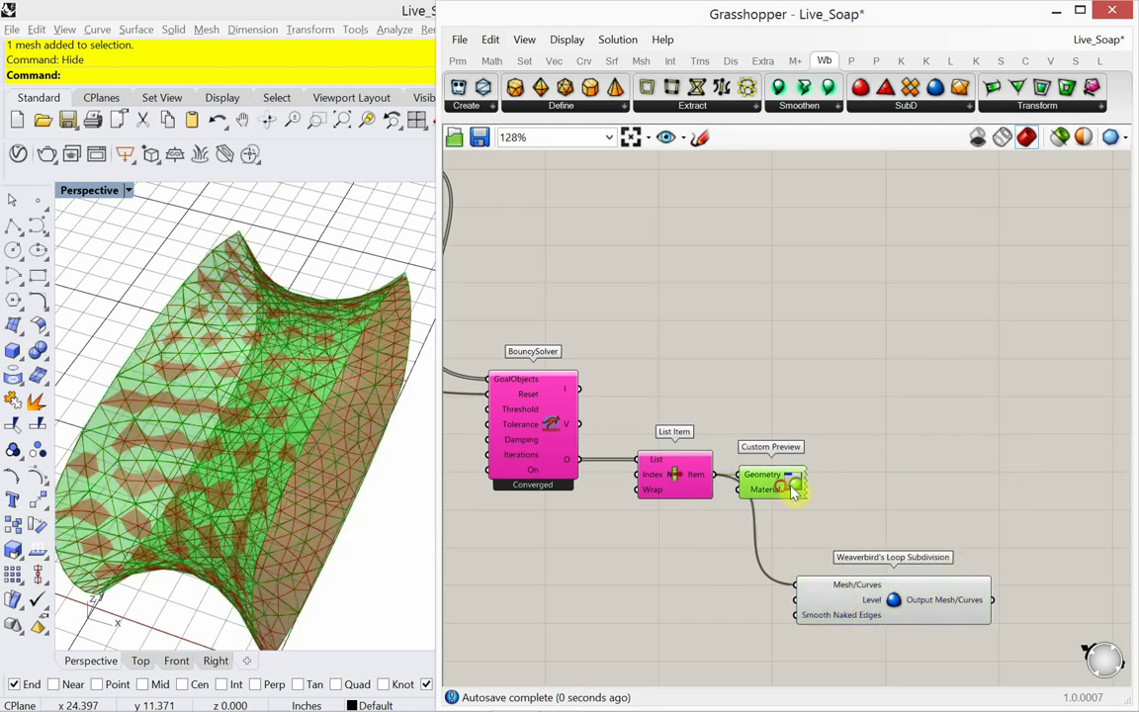
pyautogui.moveTo(793, 491); pyautogui.dragTo(1032, 492)
pyautogui.moveTo(996, 503); pyautogui.dragTo(808, 472, button='right')
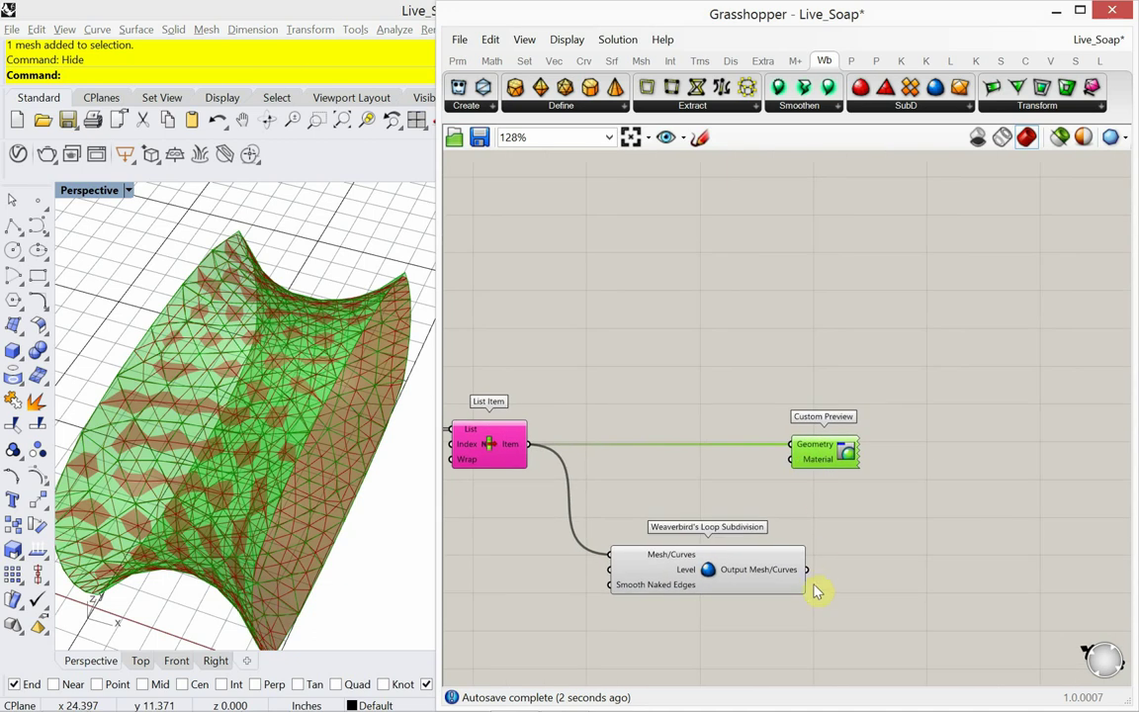
pyautogui.moveTo(796, 452); pyautogui.dragTo(904, 576)
# Step: Turn off Loop Subdivision's own preview
pyautogui.click(813, 475)
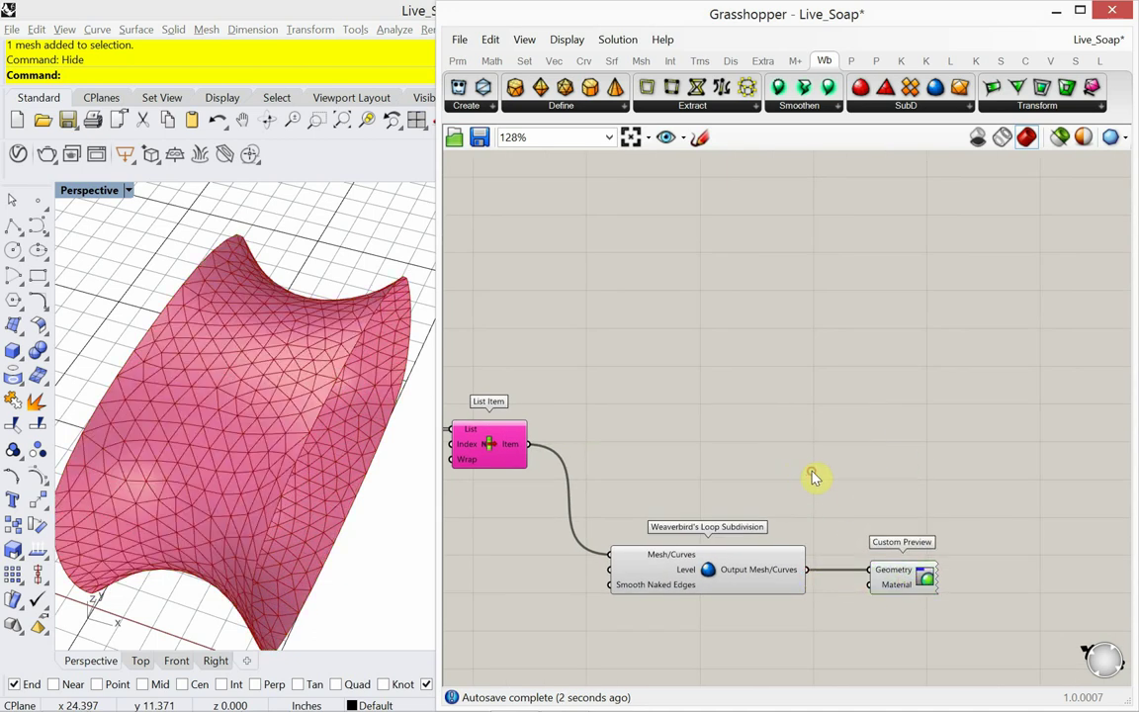
pyautogui.moveTo(760, 444); pyautogui.dragTo(877, 300, button='right')
pyautogui.click(834, 440)
pyautogui.rightClick(767, 478)
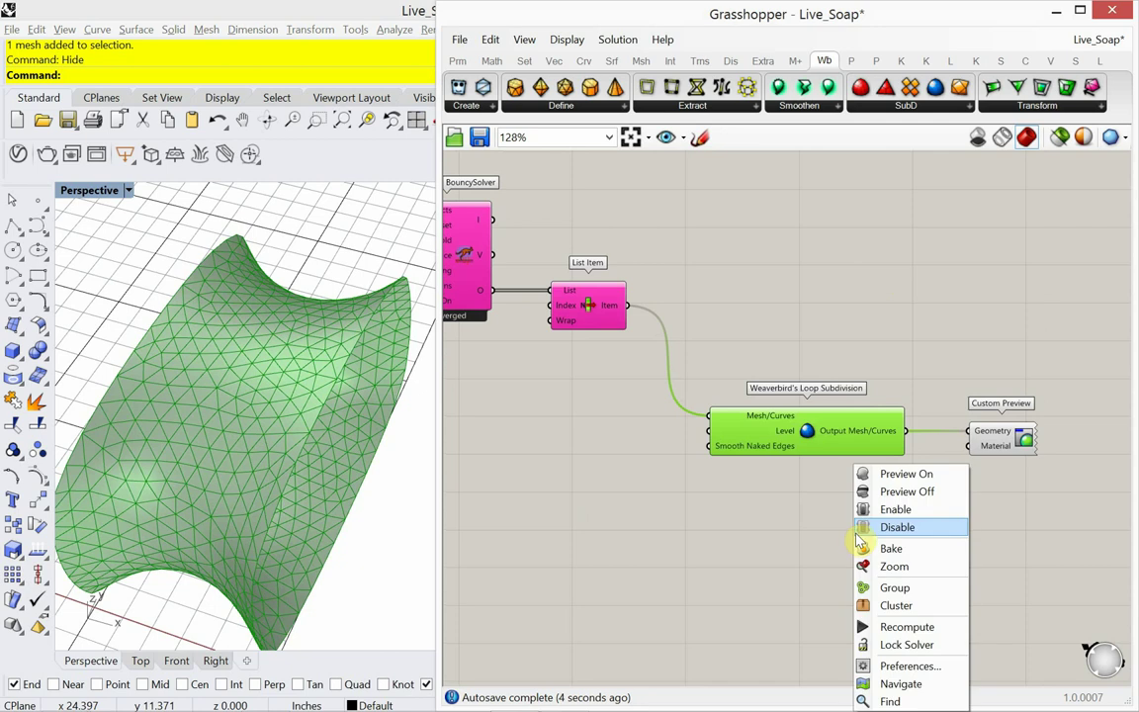
pyautogui.click(803, 447)
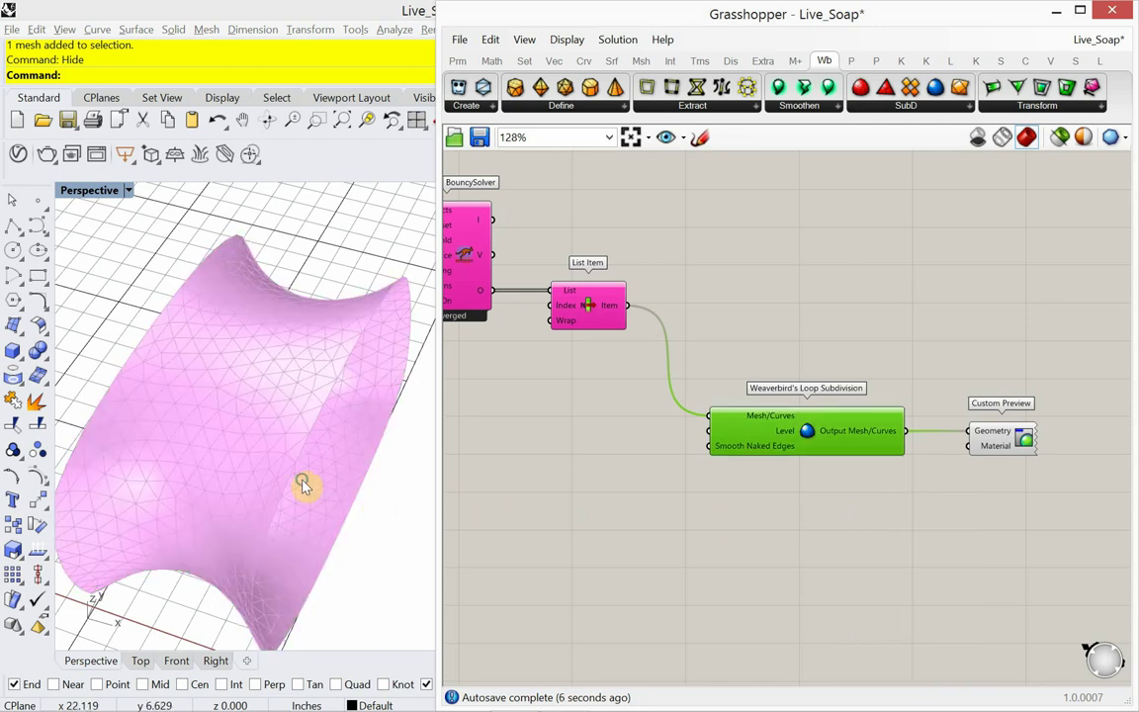
# Step: Compare List Item's coarse mesh with Custom Preview's fine mesh using selected-only preview, then restore all previews
pyautogui.moveTo(303, 481); pyautogui.dragTo(297, 423, button='right')
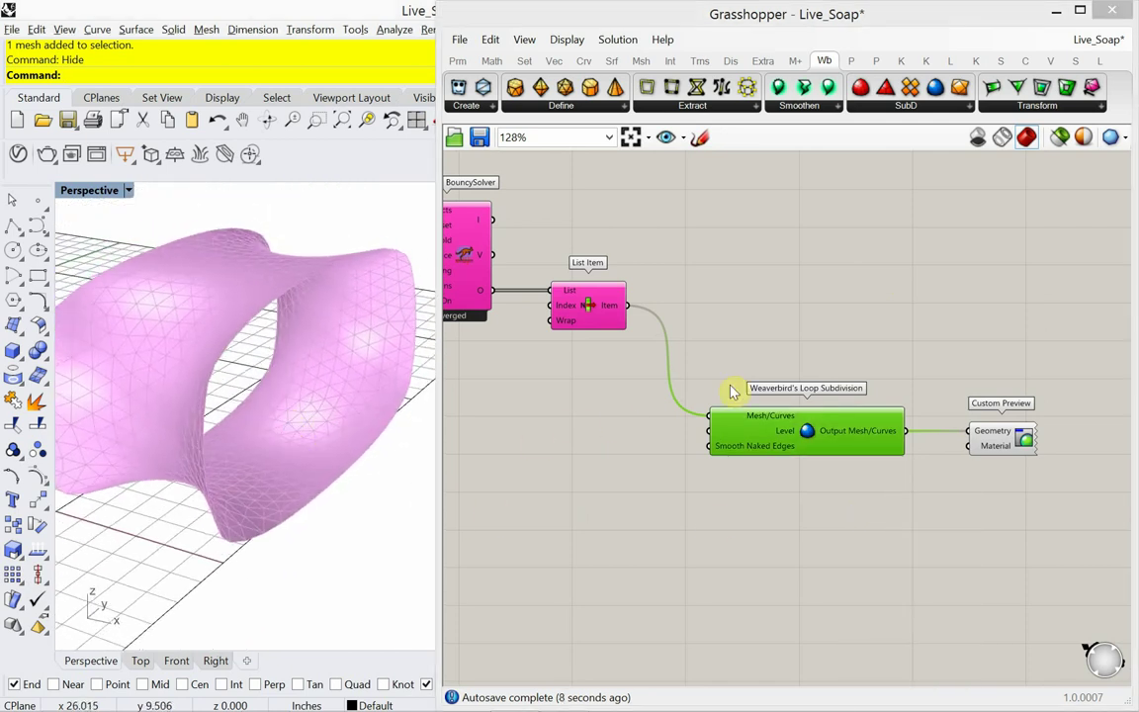
pyautogui.click(1059, 136)
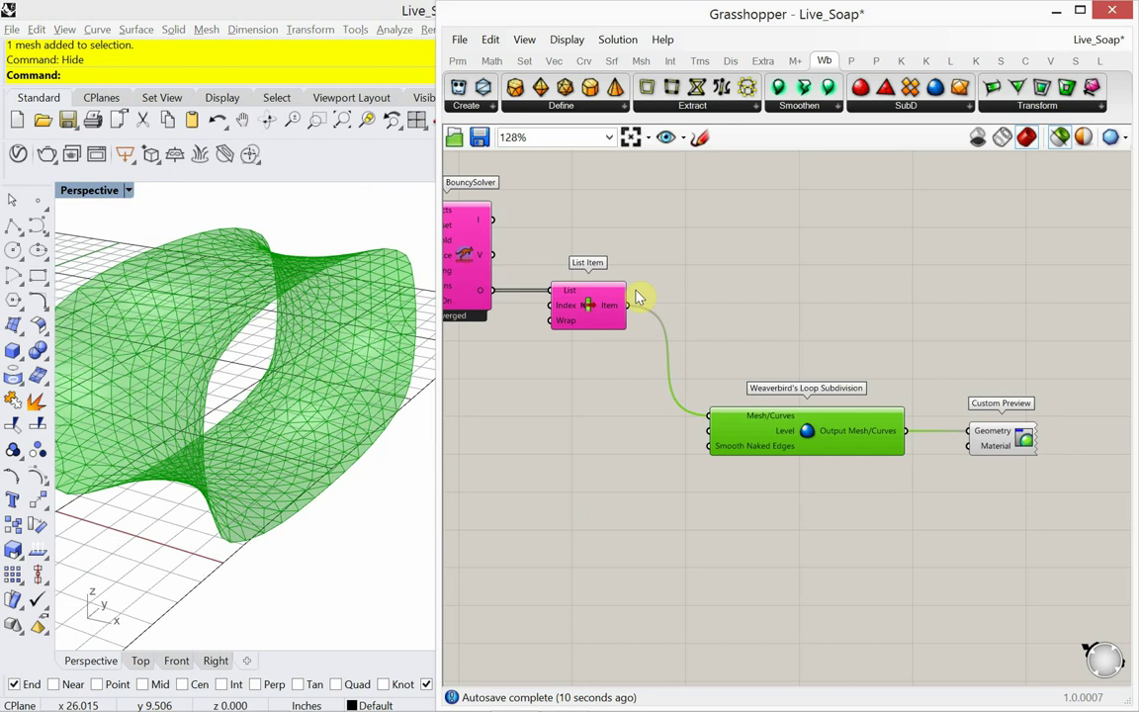
pyautogui.click(597, 313)
pyautogui.moveTo(305, 326); pyautogui.dragTo(303, 382, button='right')
pyautogui.click(1015, 443)
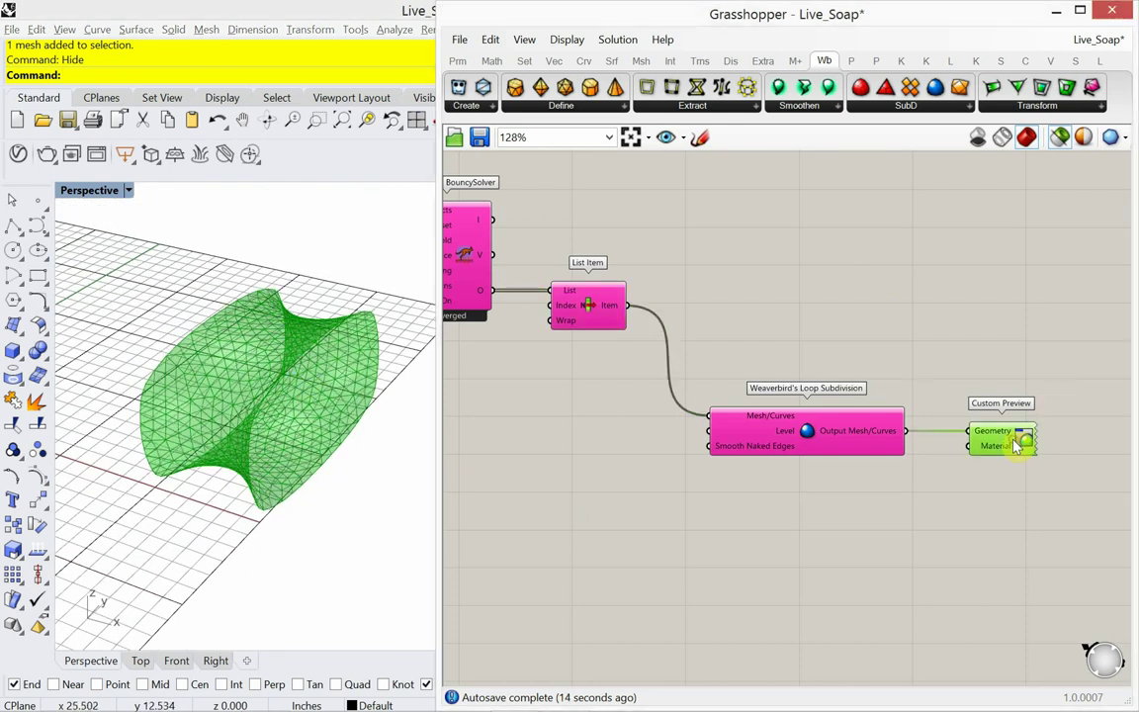
pyautogui.click(597, 321)
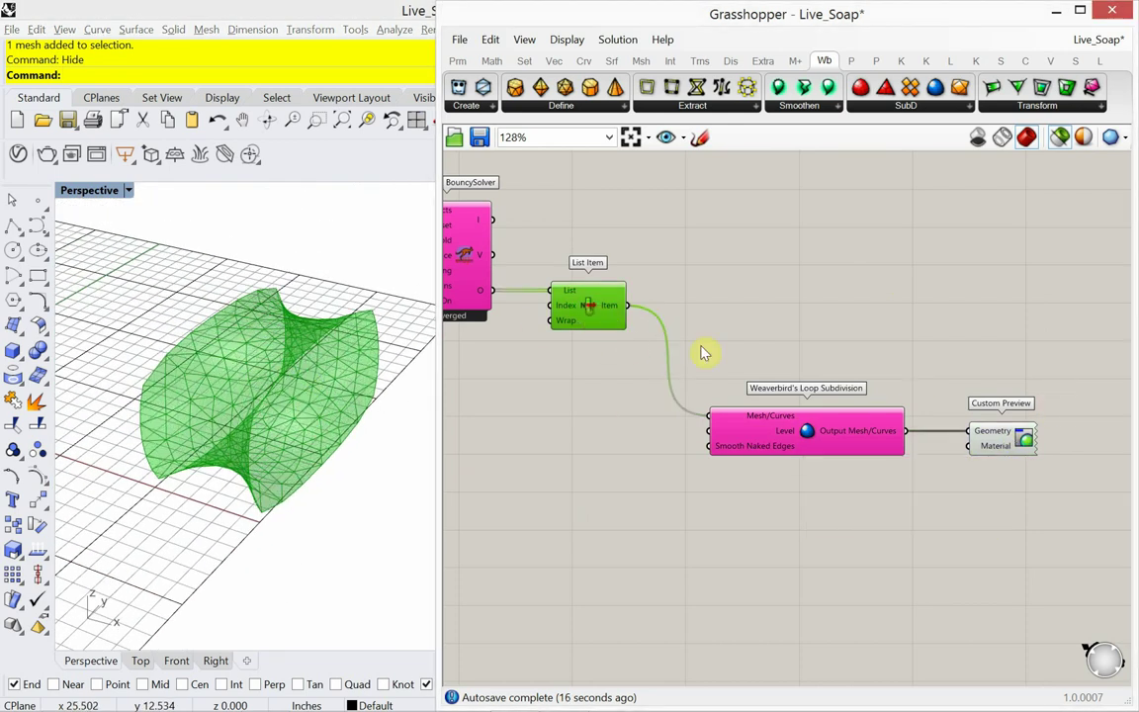
pyautogui.click(995, 425)
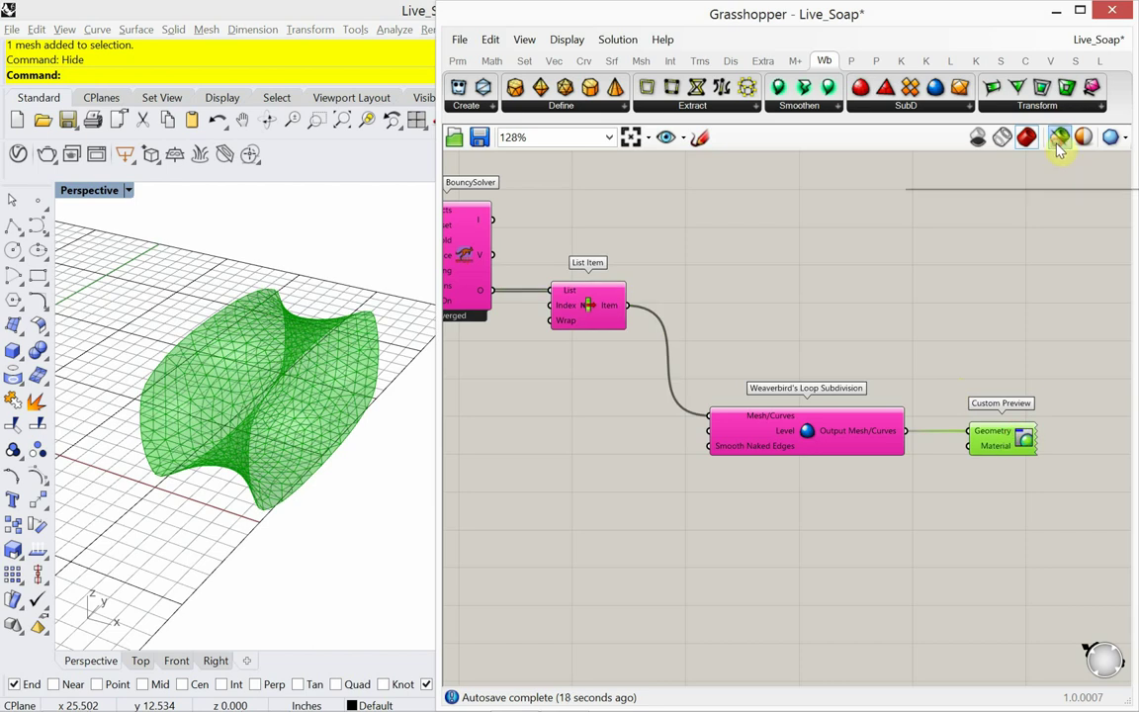
pyautogui.click(974, 253)
pyautogui.moveTo(337, 350); pyautogui.dragTo(317, 375, button='right')
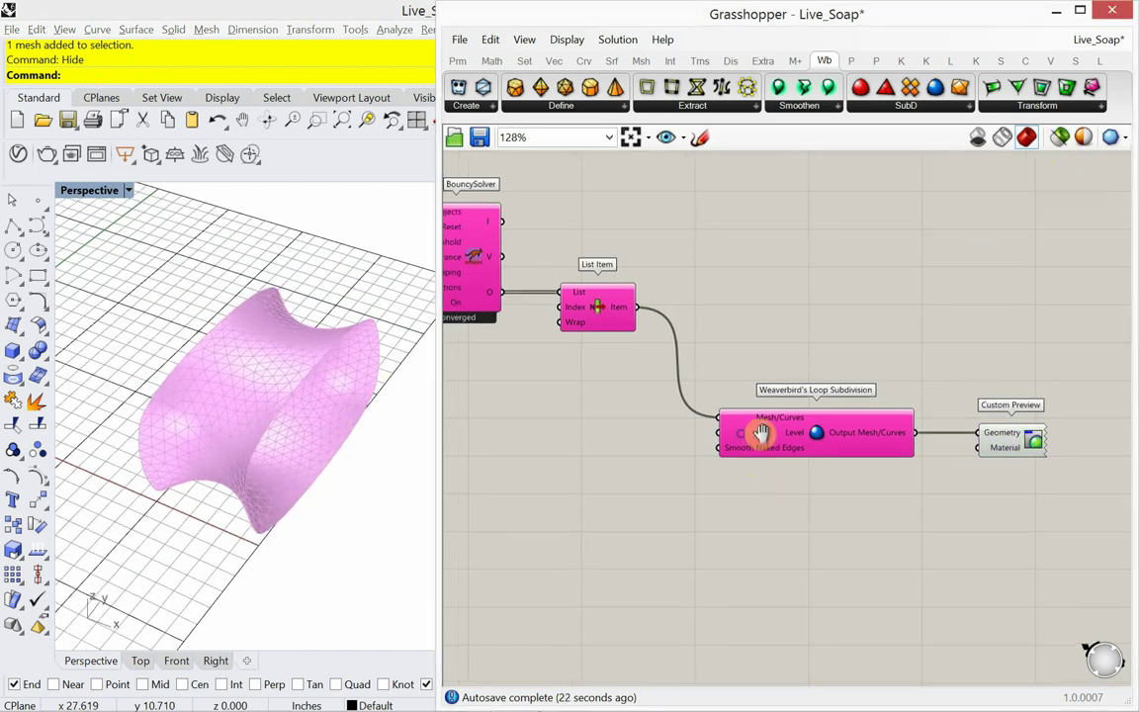
pyautogui.scroll(2, 752, 447)
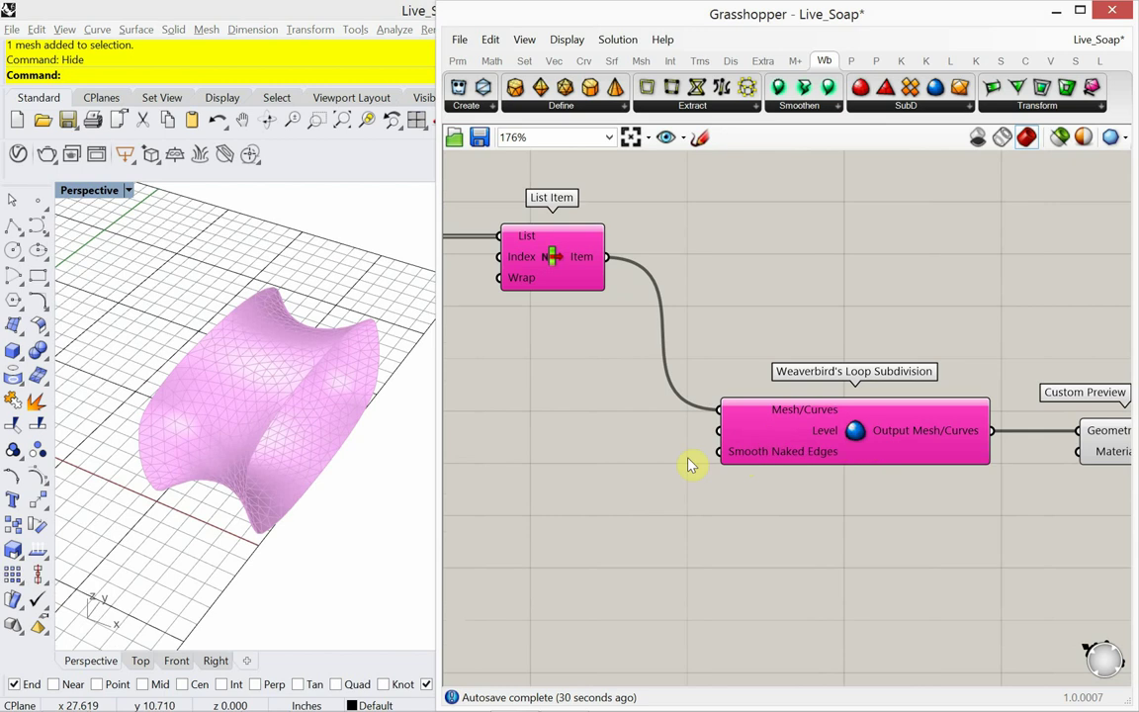
# Step: Create a 1<3 number slider on the canvas below Loop Subdivision
pyautogui.moveTo(596, 504); pyautogui.dragTo(664, 479, button='right')
pyautogui.doubleClick(654, 490)
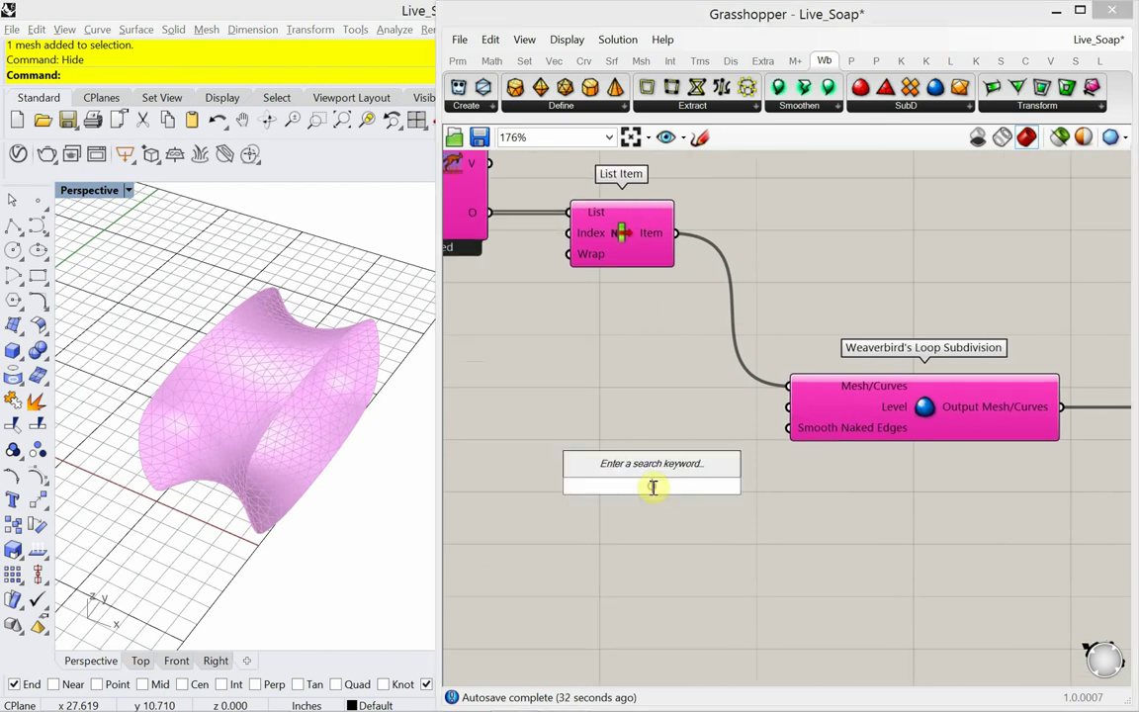
pyautogui.write('5')
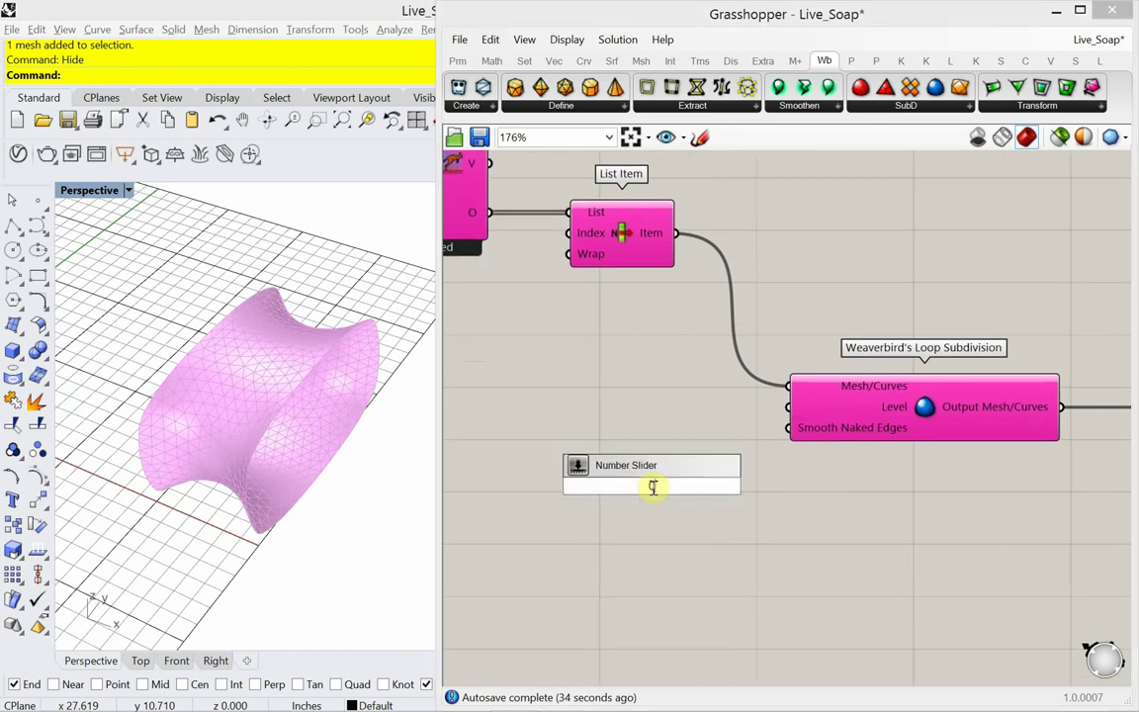
pyautogui.press('BackSpace')
pyautogui.write('5')
pyautogui.press('Return')
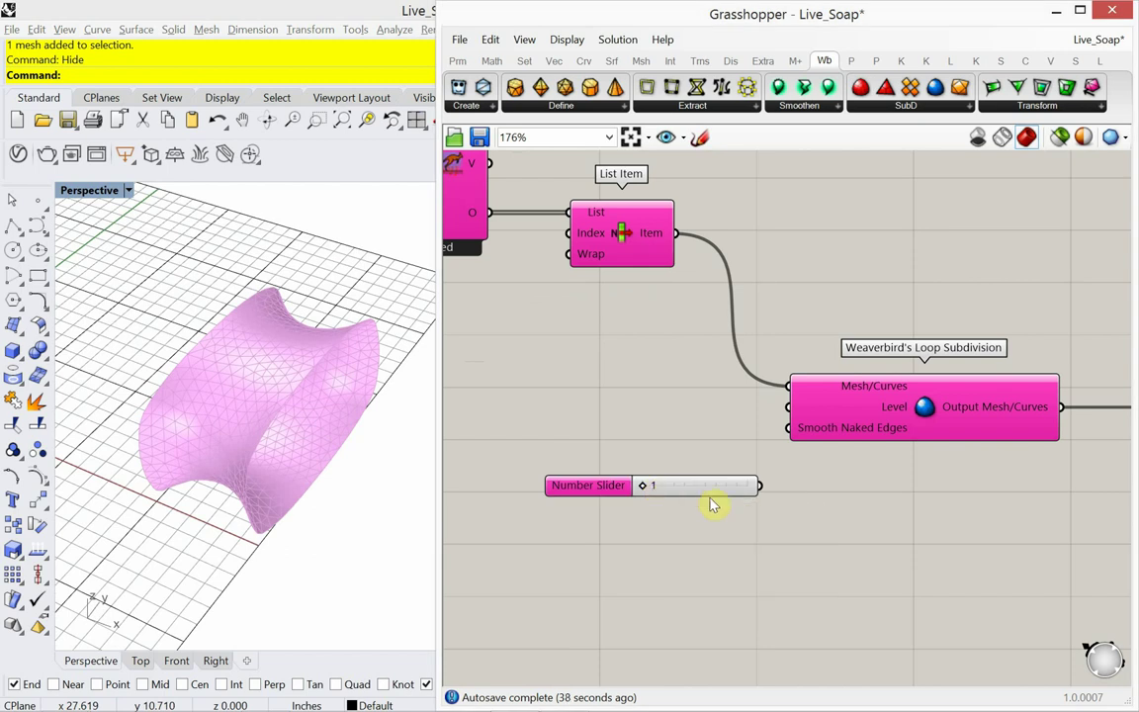
# Step: Wire the slider into Loop Subdivision's Level and set it to 3
pyautogui.moveTo(759, 485); pyautogui.dragTo(791, 406)
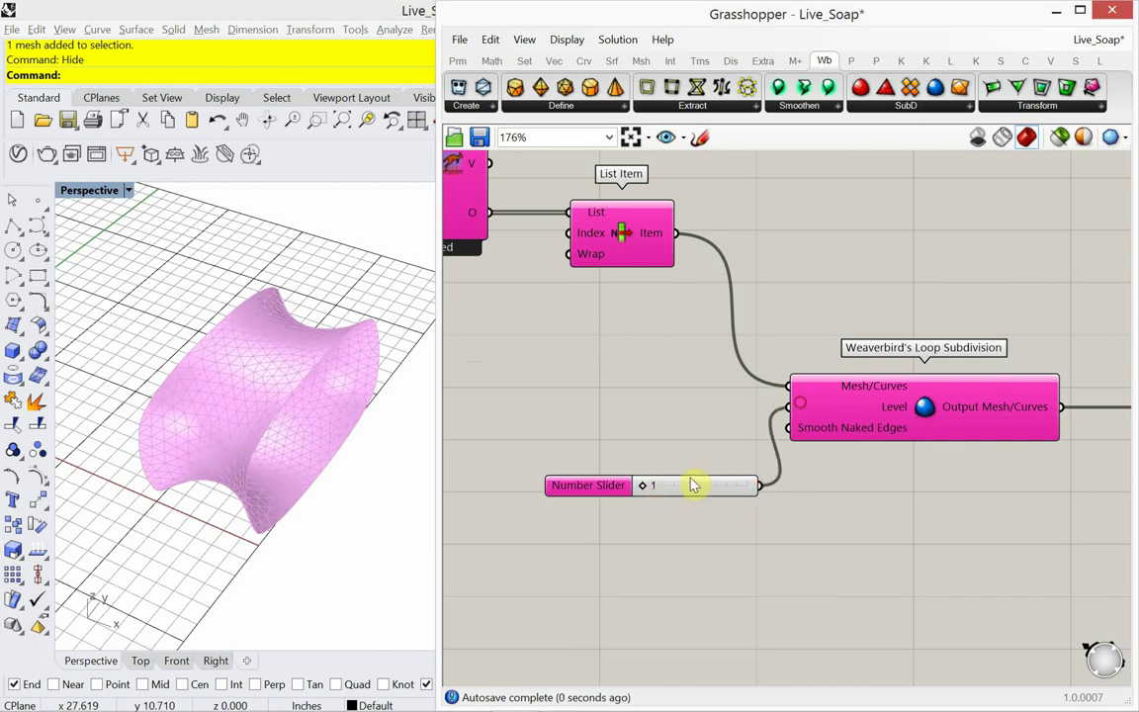
pyautogui.moveTo(690, 489); pyautogui.dragTo(744, 412)
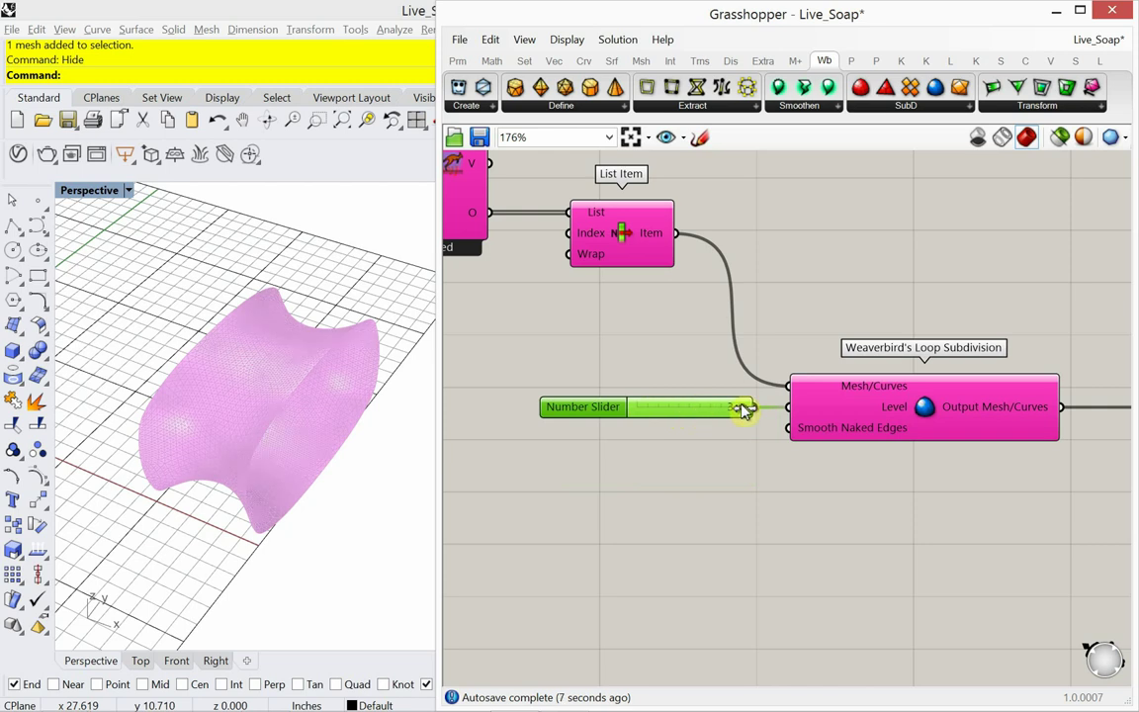
pyautogui.moveTo(234, 483); pyautogui.dragTo(249, 524, button='right')
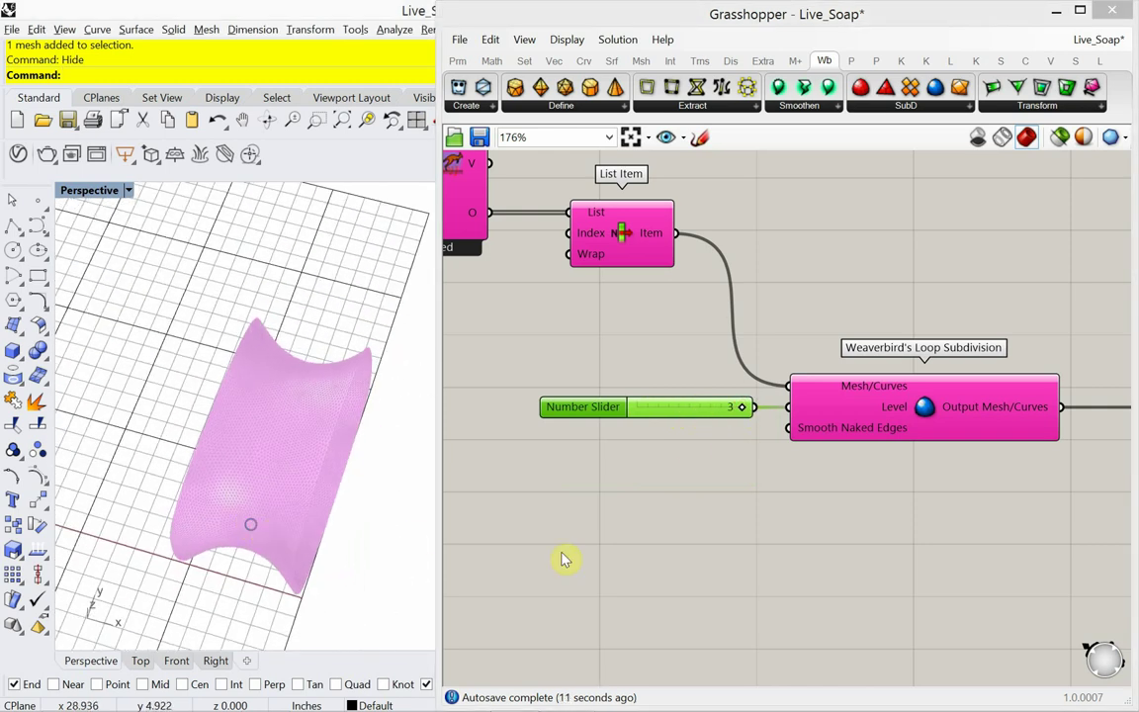
pyautogui.moveTo(576, 555); pyautogui.dragTo(685, 460, button='right')
# Step: Save the Live_Soap definition
pyautogui.scroll(-3, 601, 576)
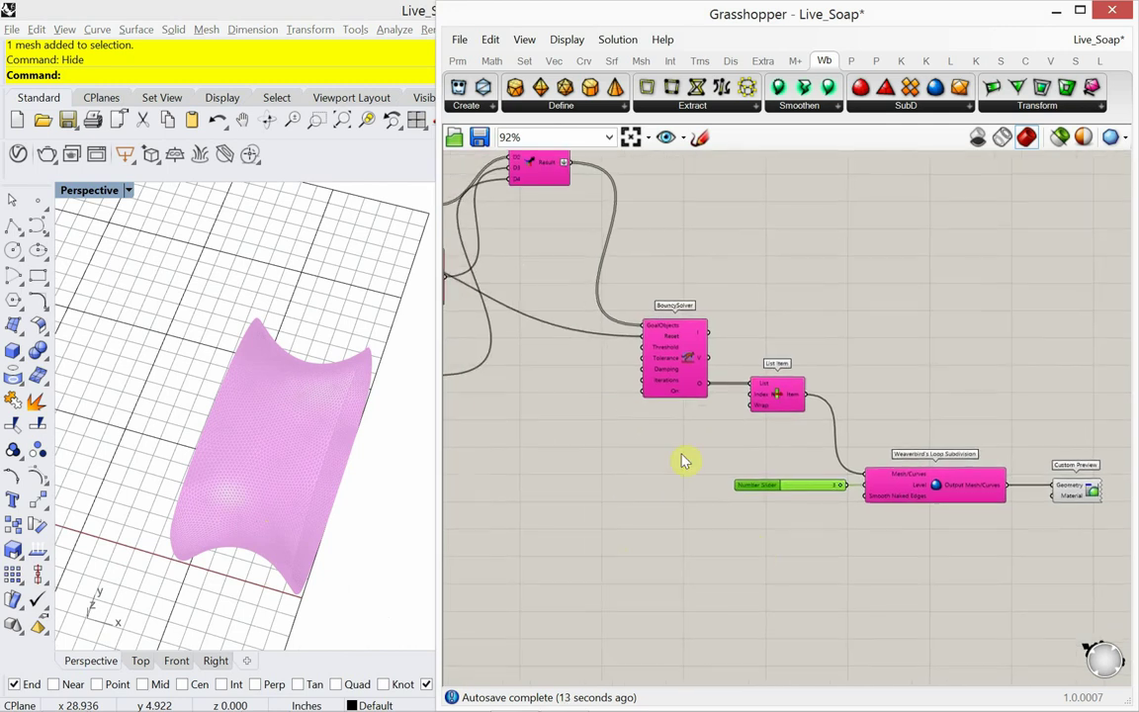
pyautogui.click(460, 40)
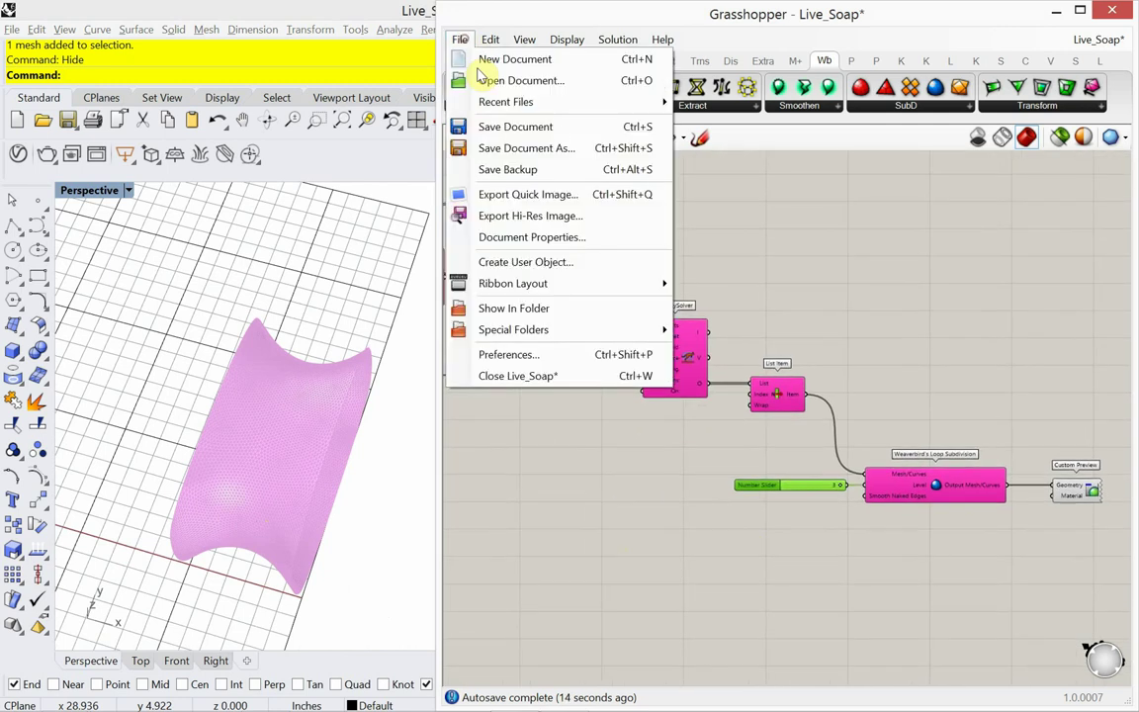
pyautogui.click(524, 134)
# Step: Run Show in Rhino to reveal the hidden box meshes
pyautogui.scroll(-4, 820, 424)
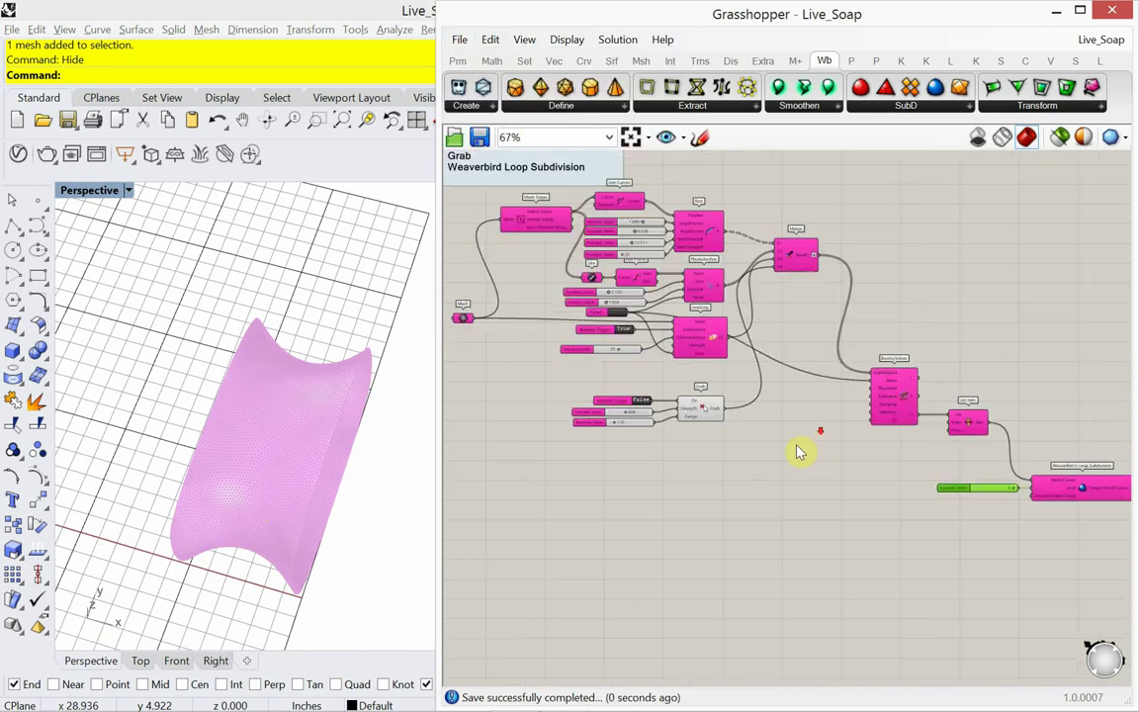
pyautogui.moveTo(294, 581); pyautogui.dragTo(287, 542, button='right')
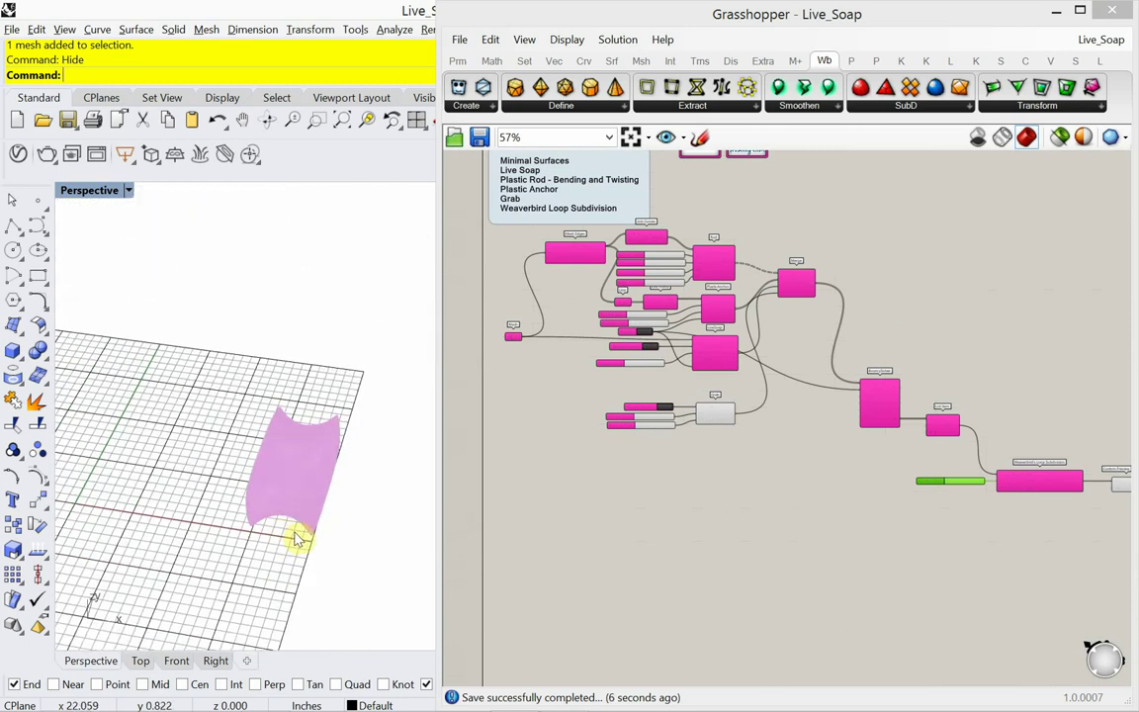
pyautogui.press('Return')
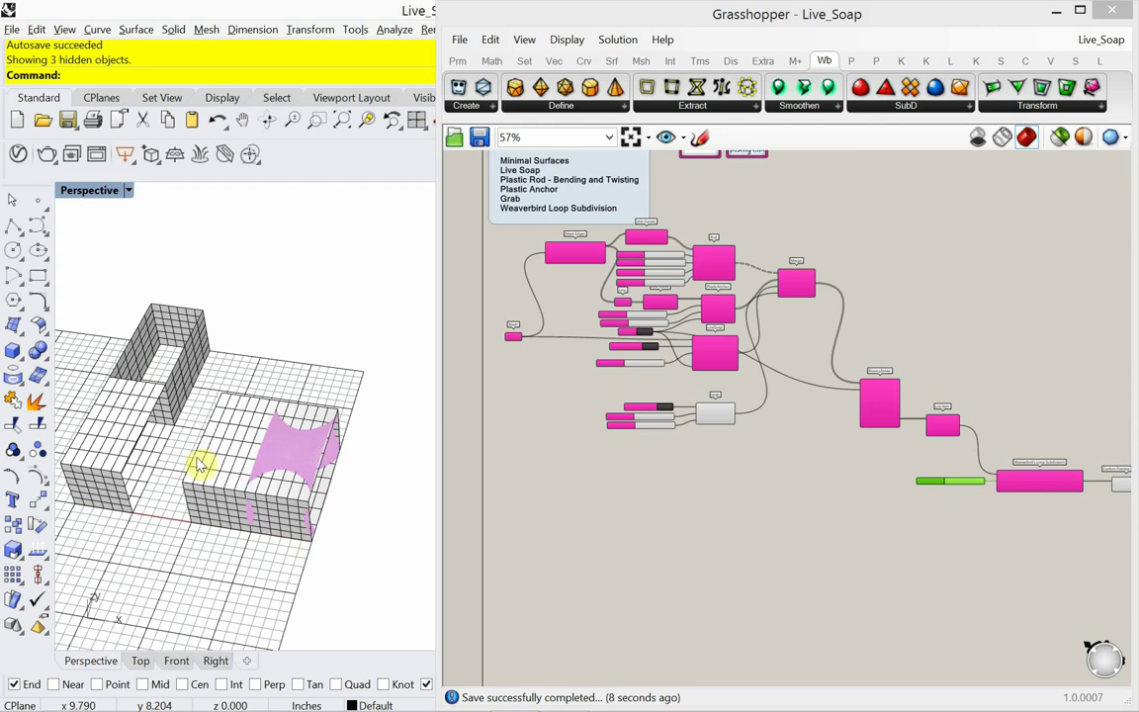
pyautogui.moveTo(198, 462); pyautogui.dragTo(131, 366, button='right')
pyautogui.scroll(5, 588, 410)
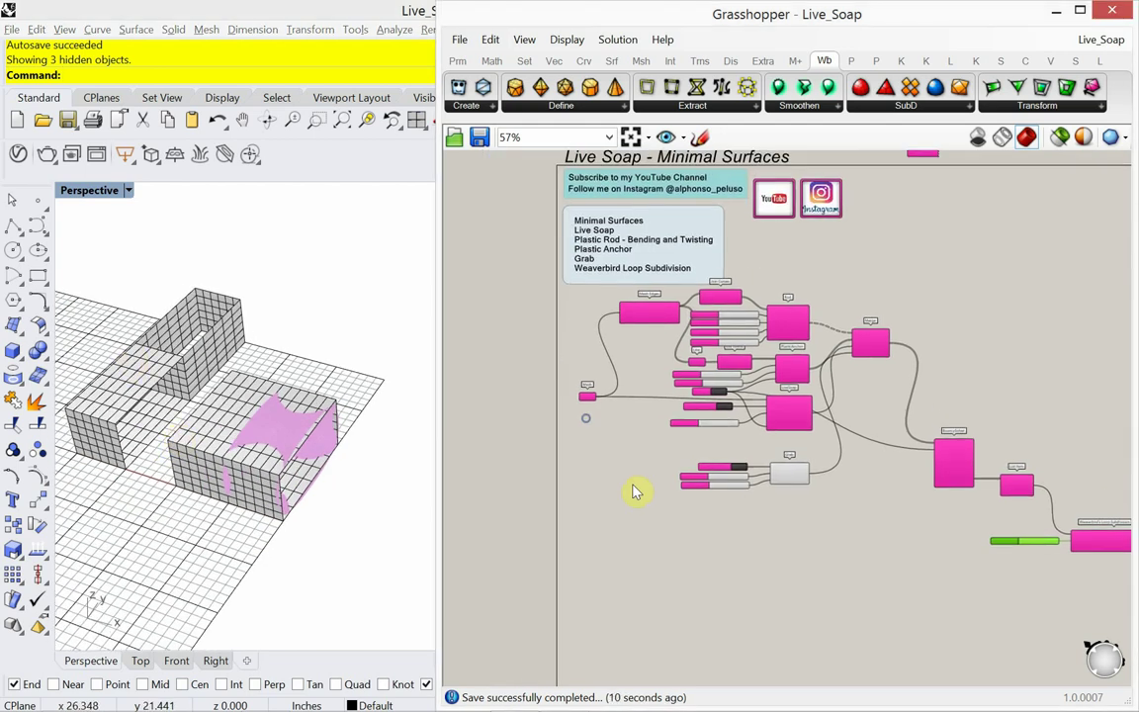
pyautogui.scroll(2, 589, 405)
# Step: Set the Mesh parameter to the long box and reset the soap simulation
pyautogui.click(592, 387)
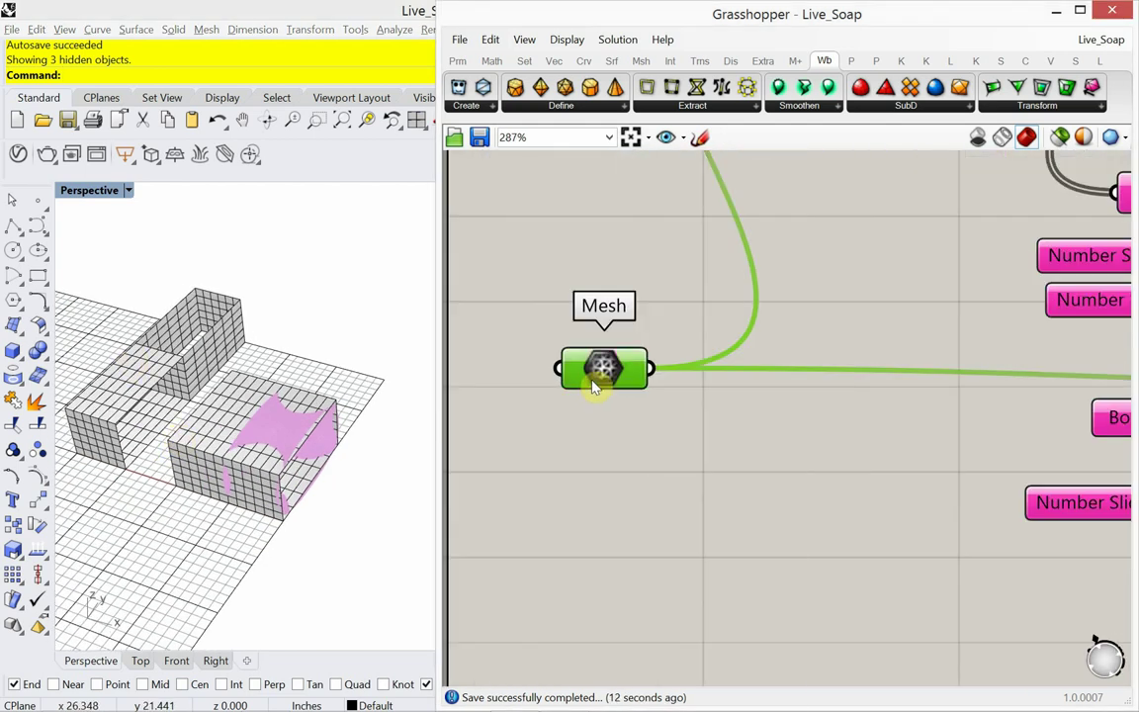
pyautogui.rightClick(593, 383)
pyautogui.click(652, 579)
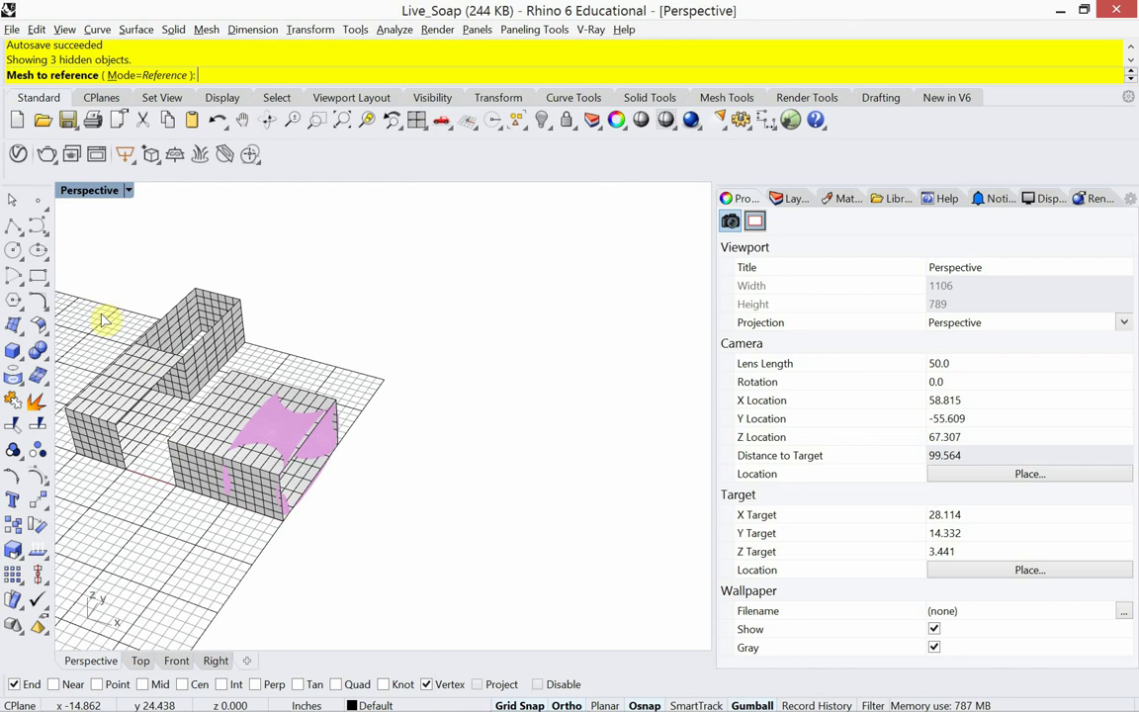
pyautogui.click(104, 321)
pyautogui.scroll(-2, 673, 476)
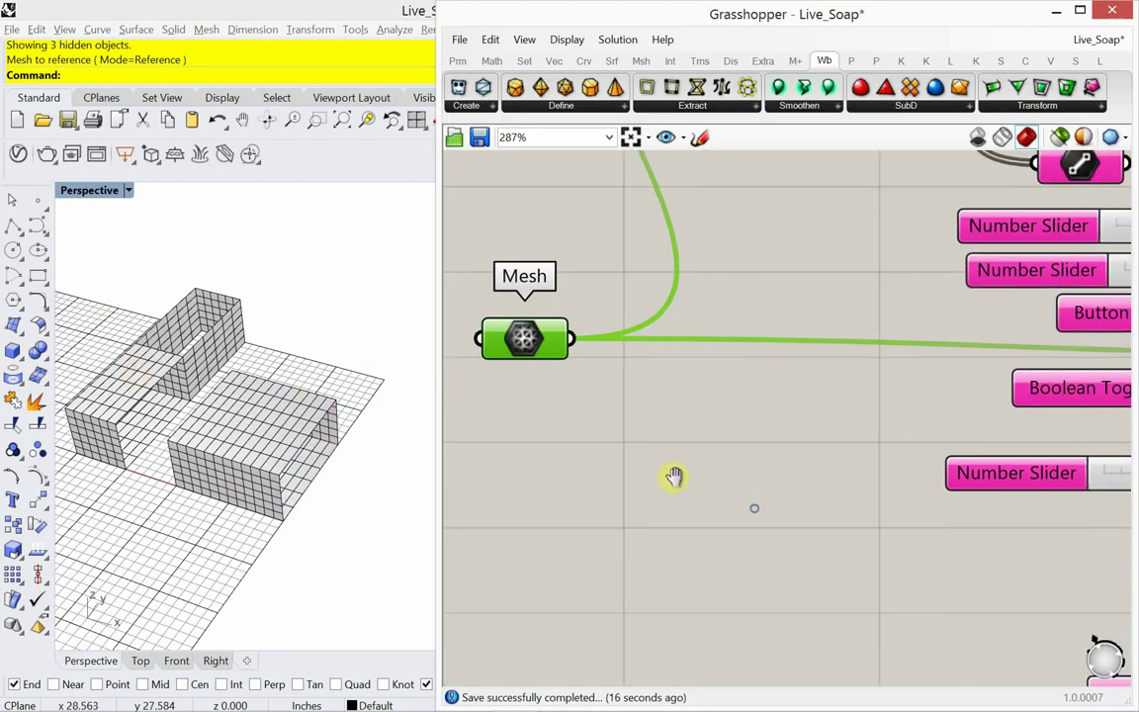
pyautogui.click(964, 373)
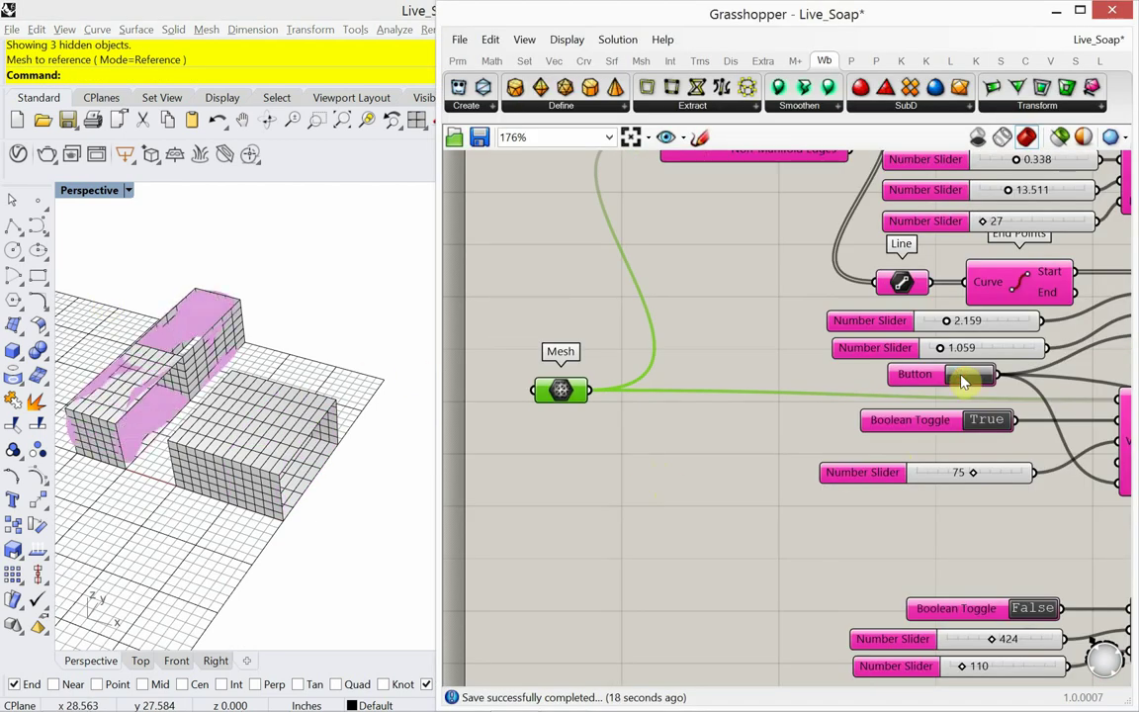
# Step: Hide the right-hand box meshes and the long box
pyautogui.click(269, 432)
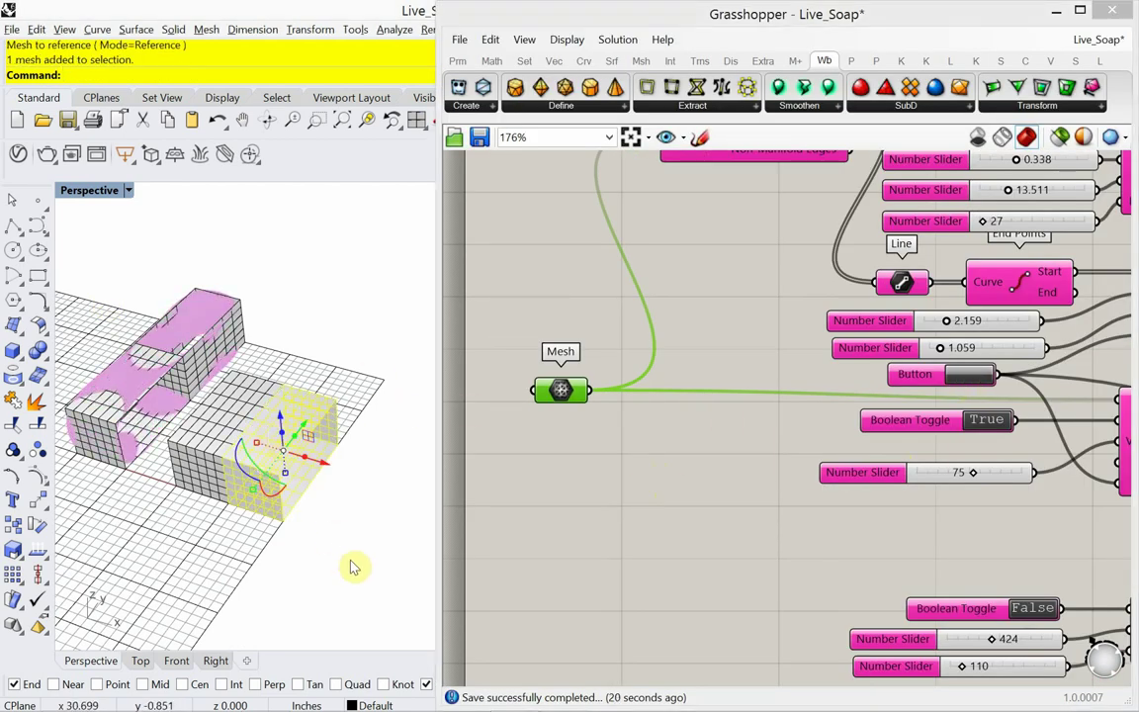
pyautogui.moveTo(343, 550); pyautogui.dragTo(208, 446)
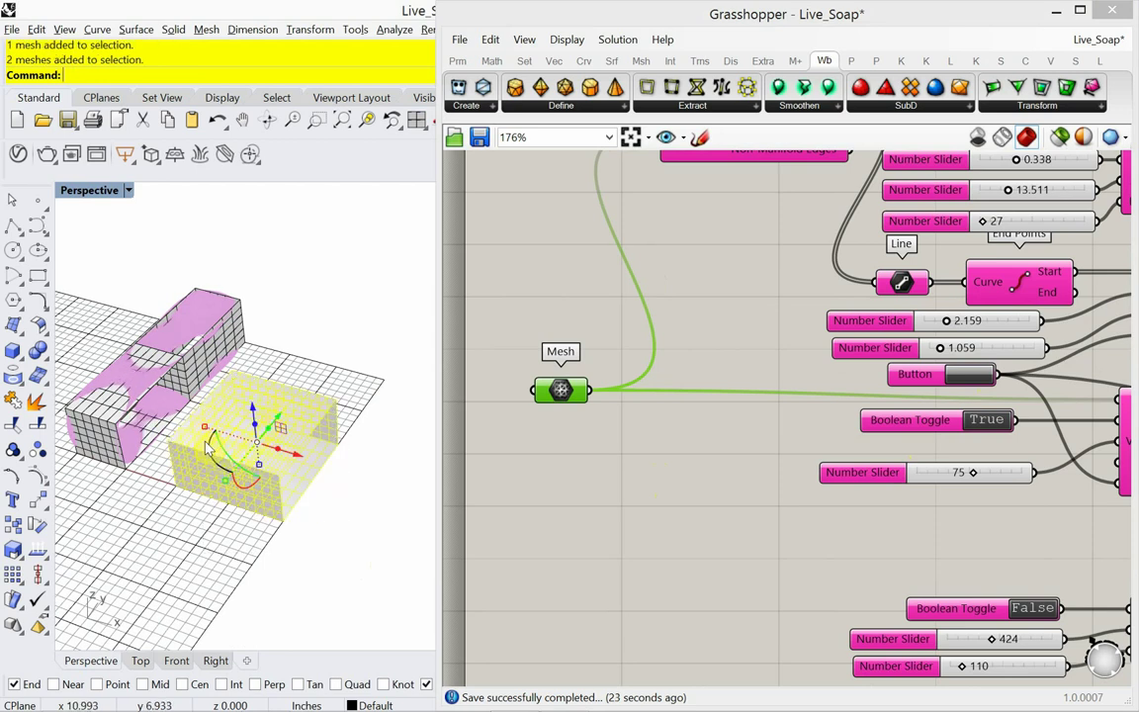
pyautogui.press('Return')
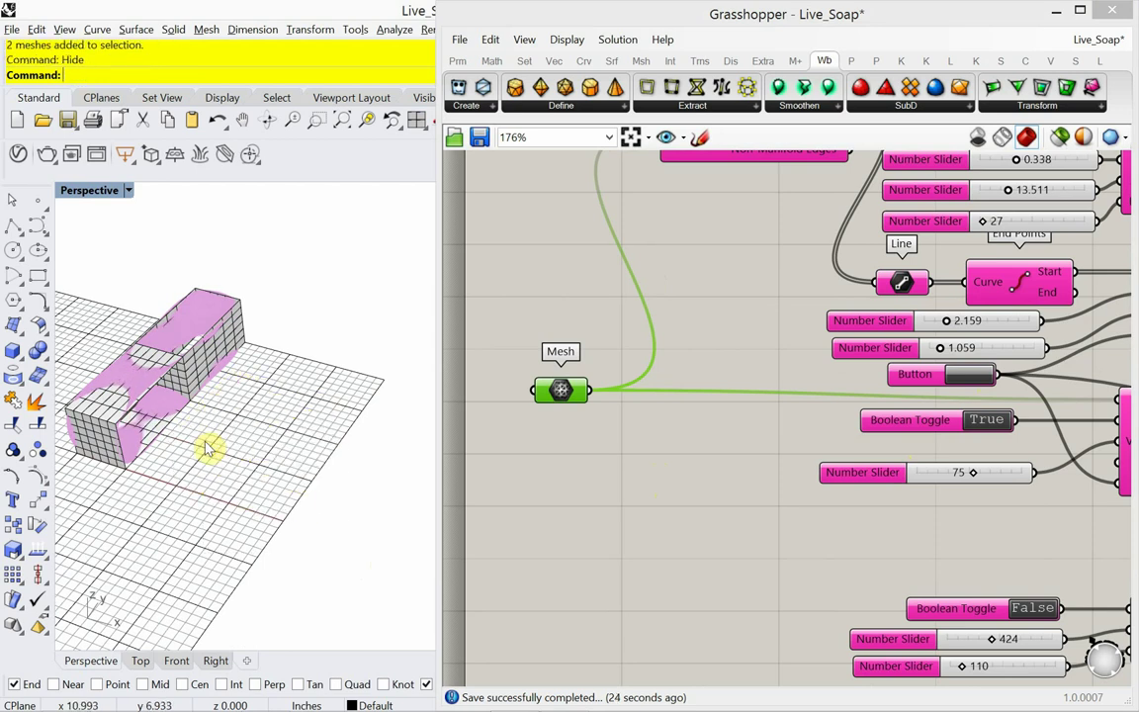
pyautogui.click(189, 373)
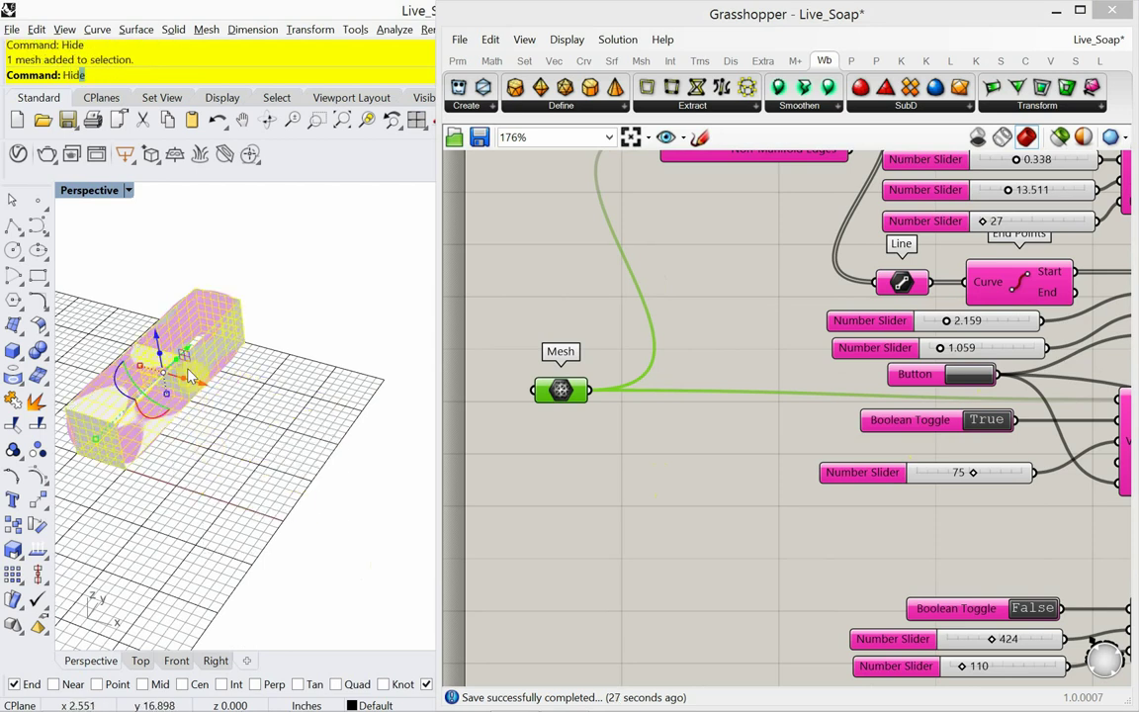
pyautogui.press('Return')
pyautogui.keyDown('shift'); pyautogui.moveTo(209, 437); pyautogui.dragTo(209, 407, button='right'); pyautogui.keyUp('shift')
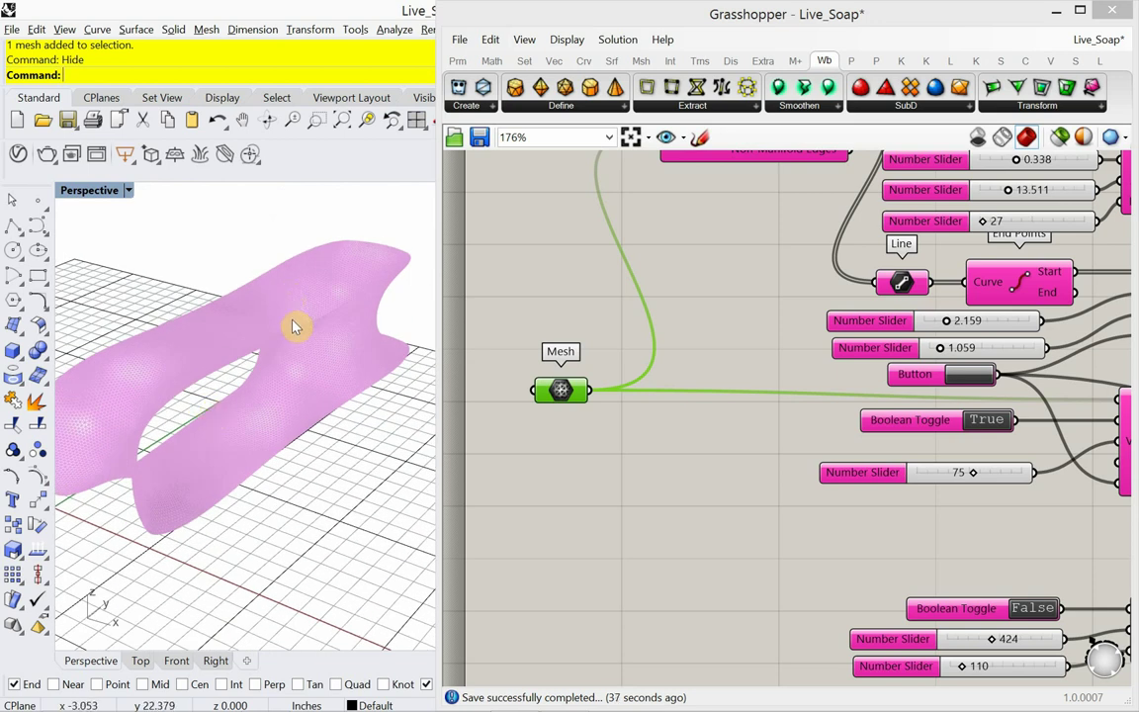
# Step: Turn off Preview Mesh Edges in Grasshopper's Display menu
pyautogui.click(567, 40)
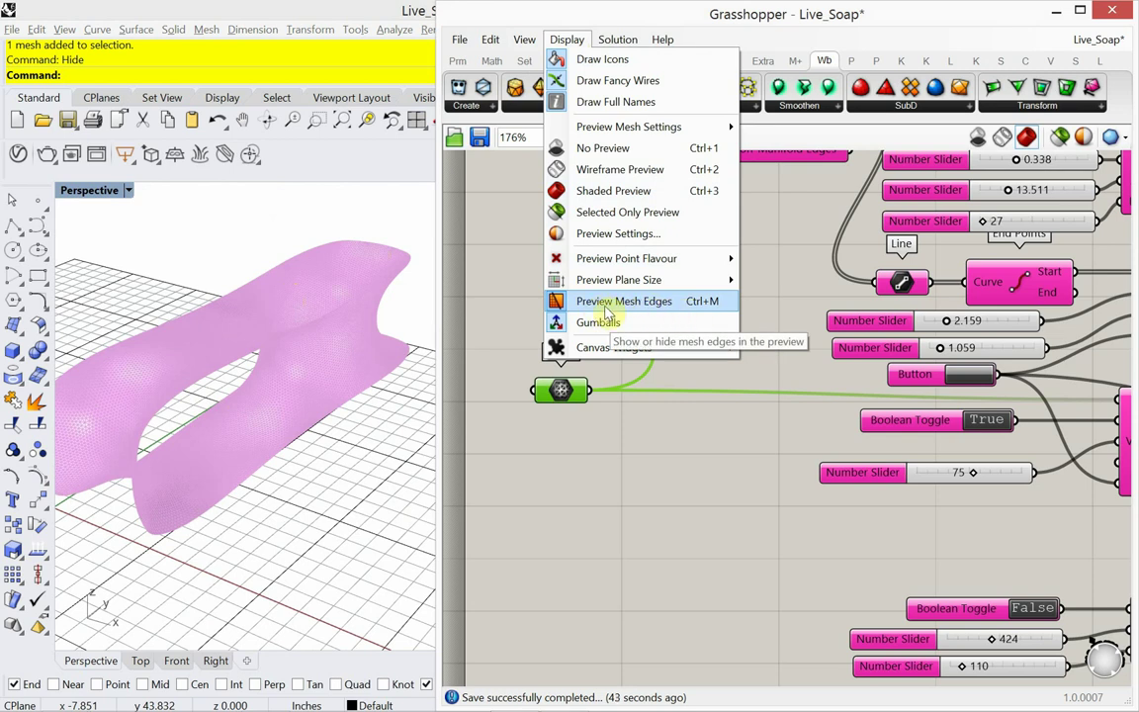
pyautogui.click(508, 330)
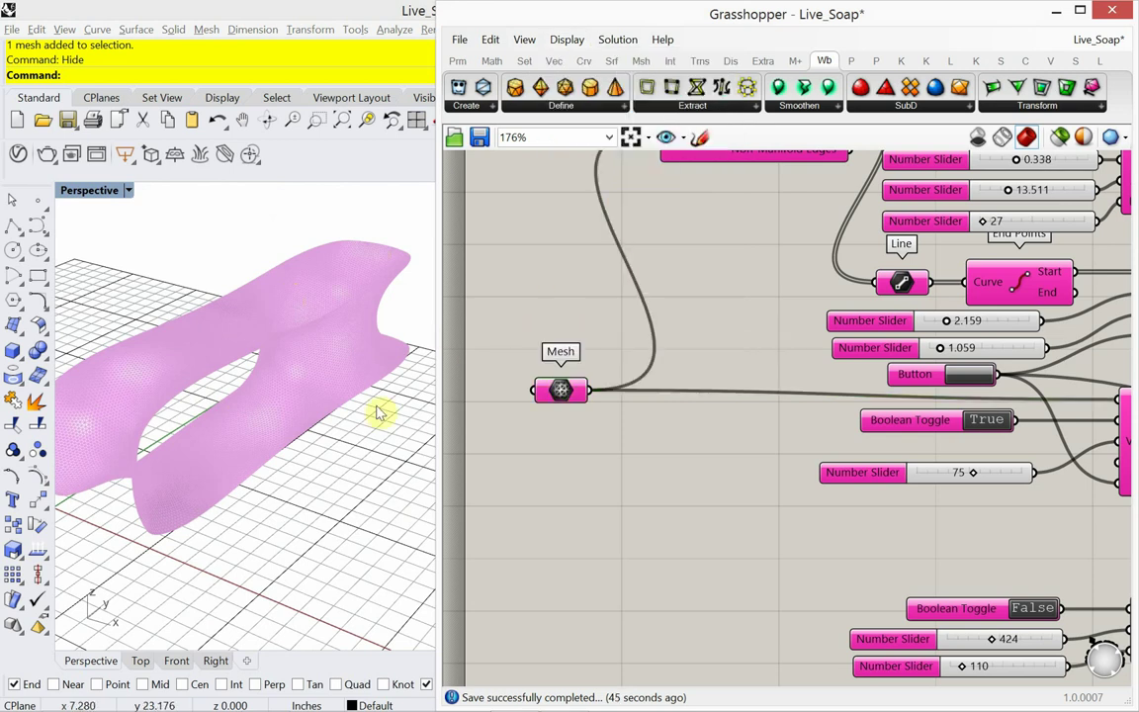
pyautogui.moveTo(376, 412); pyautogui.dragTo(299, 477, button='right')
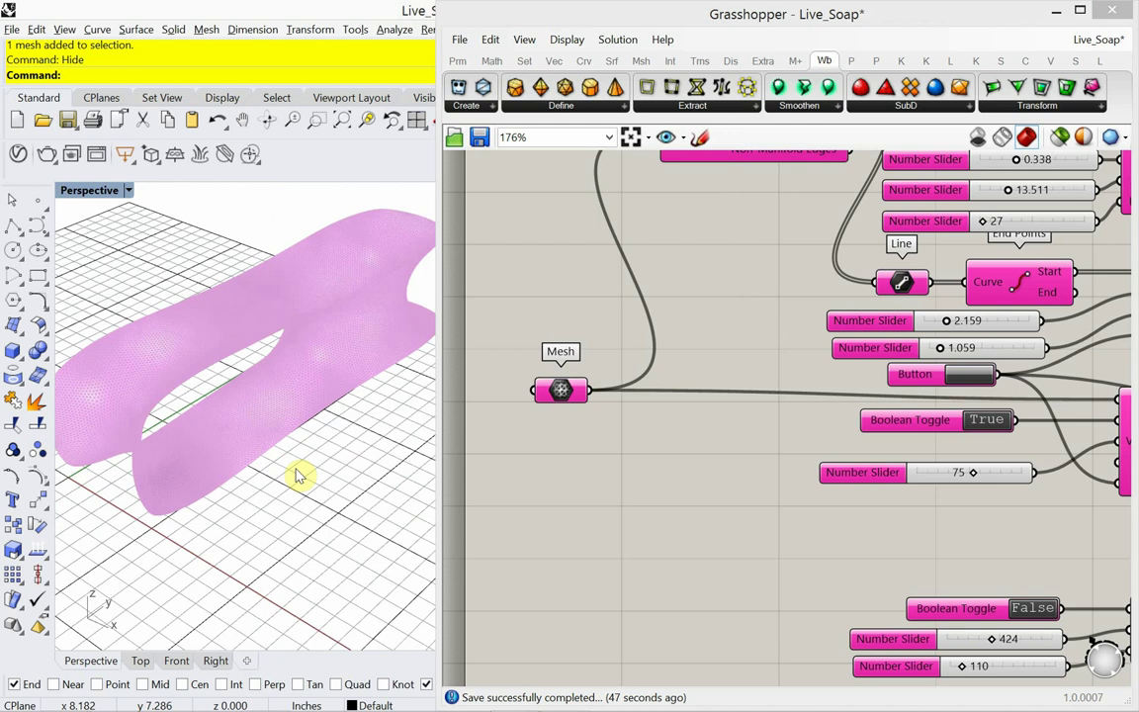
# Step: Restore Rhino's four-view layout and maximise the Perspective view to inspect the soap form
pyautogui.hotkey('ctrl', 'm')
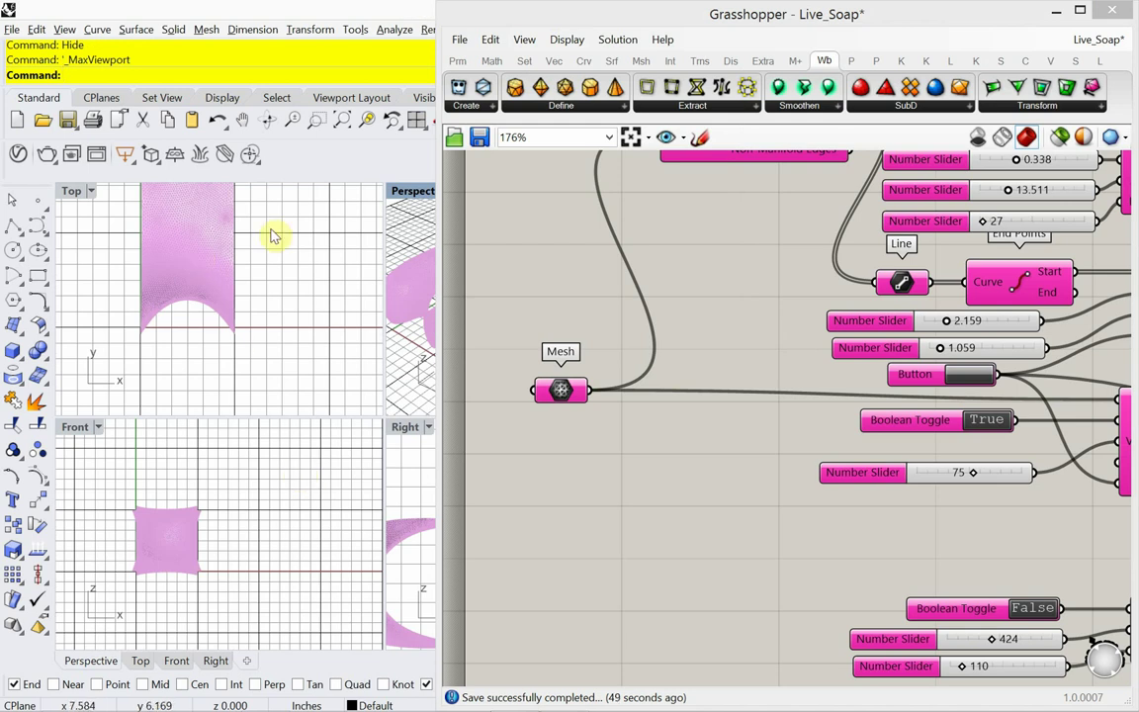
pyautogui.doubleClick(405, 203)
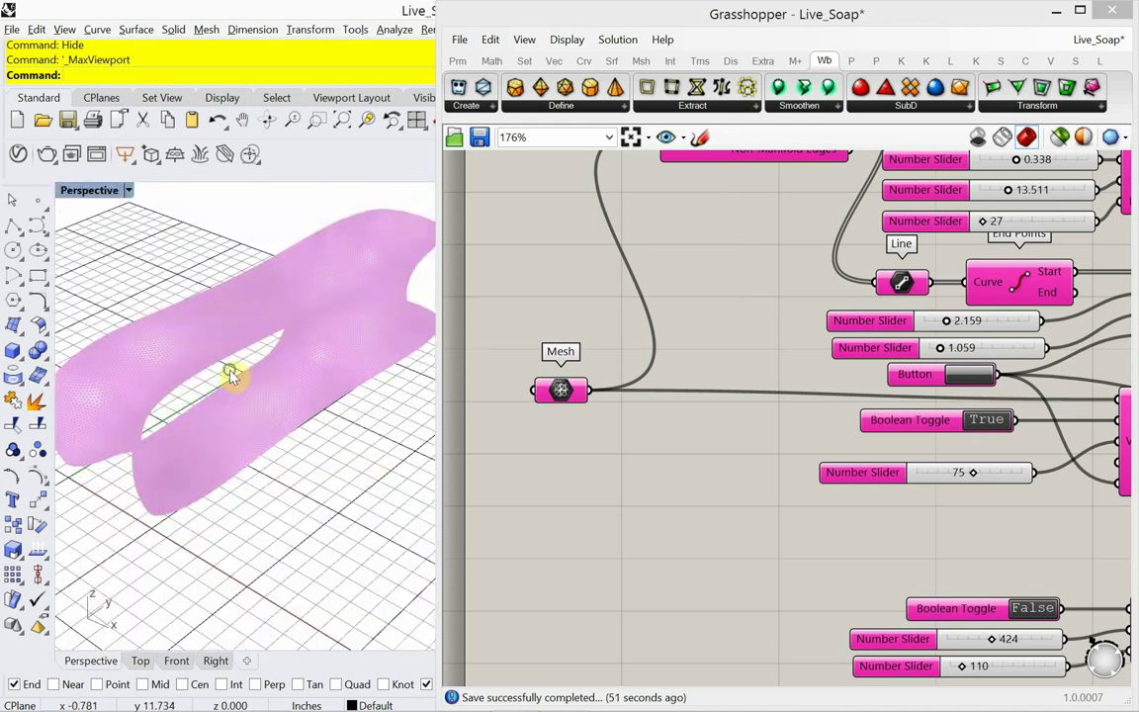
pyautogui.moveTo(229, 374); pyautogui.dragTo(209, 356, button='right')
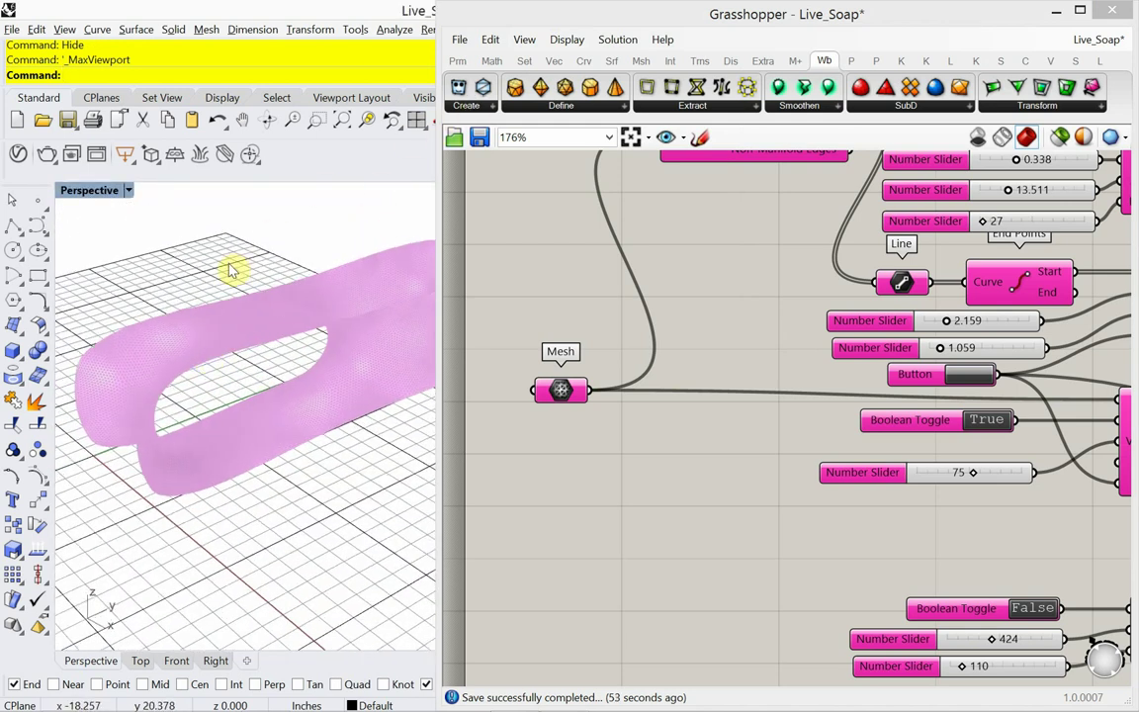
pyautogui.click(526, 14)
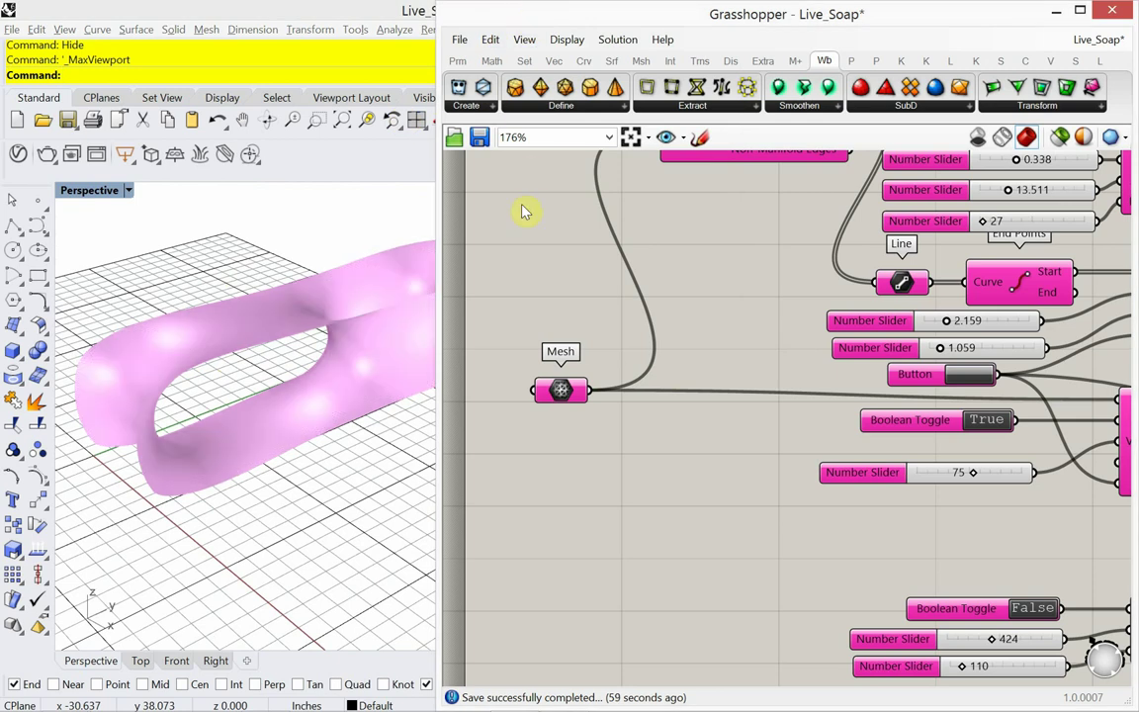
pyautogui.moveTo(324, 356); pyautogui.dragTo(265, 435, button='right')
pyautogui.scroll(-4, 592, 470)
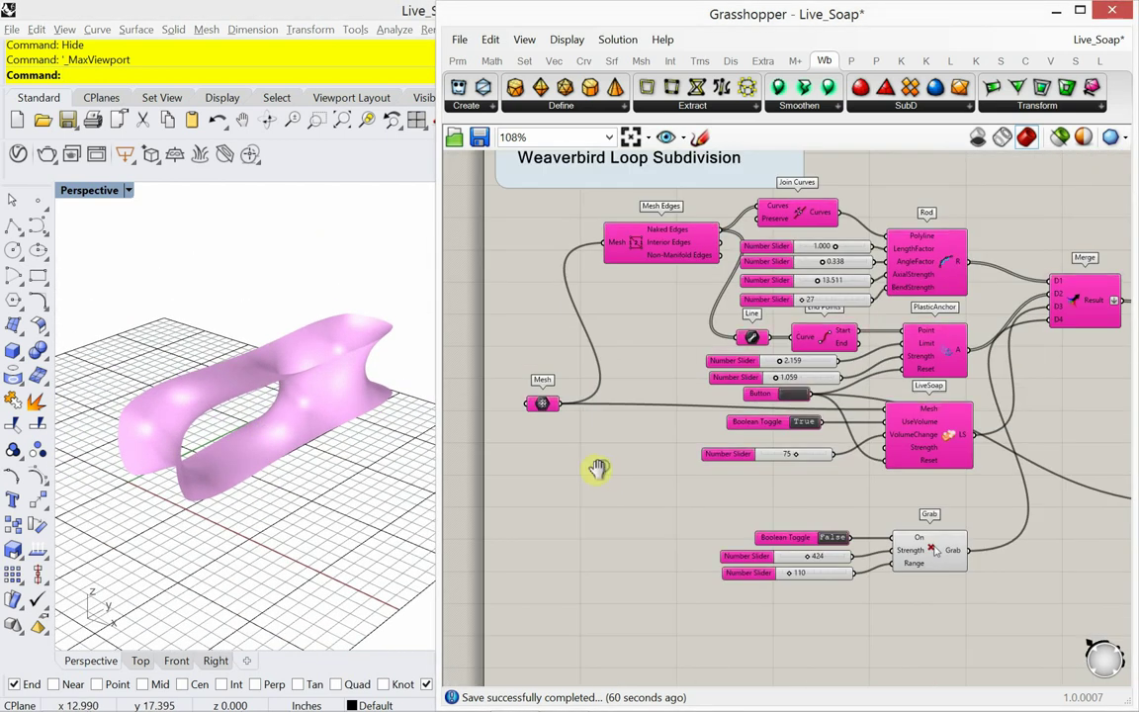
pyautogui.scroll(-2, 563, 533)
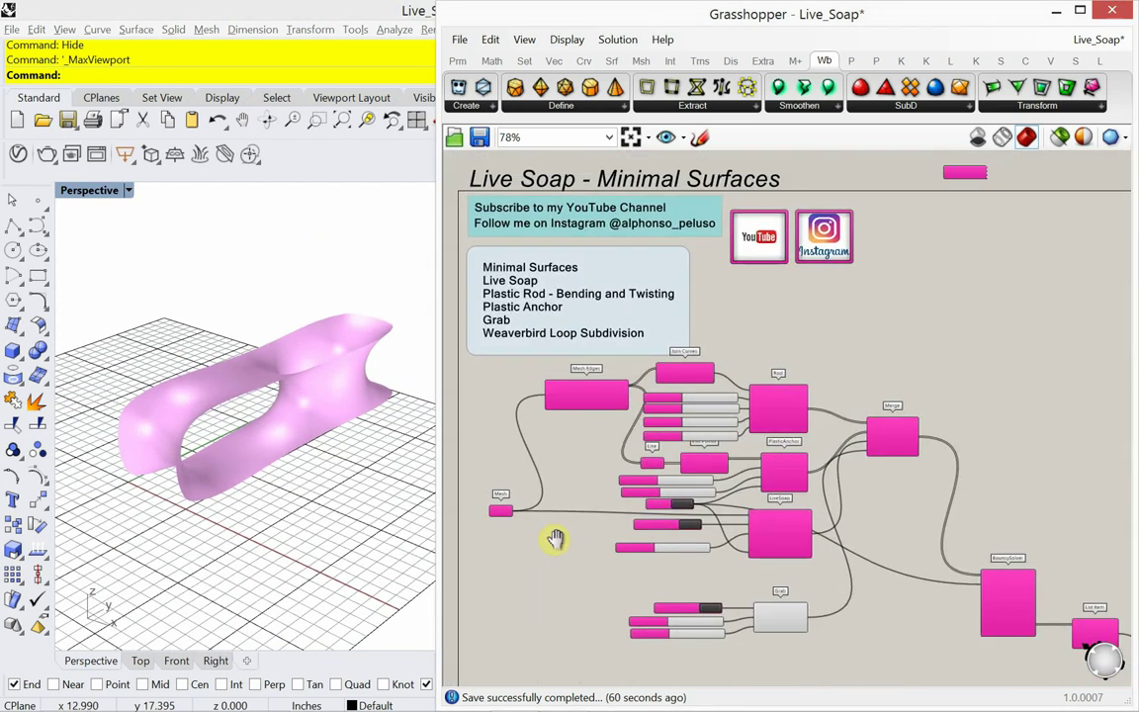
pyautogui.moveTo(618, 521); pyautogui.dragTo(592, 497, button='right')
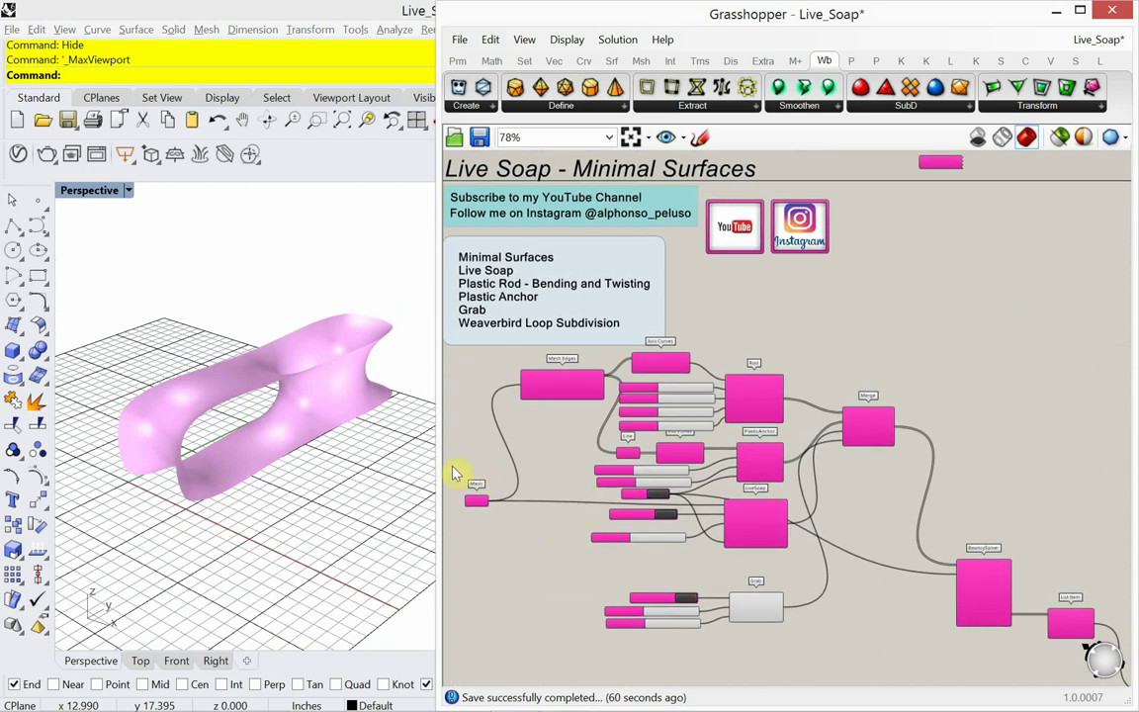
pyautogui.moveTo(435, 465); pyautogui.dragTo(379, 466)
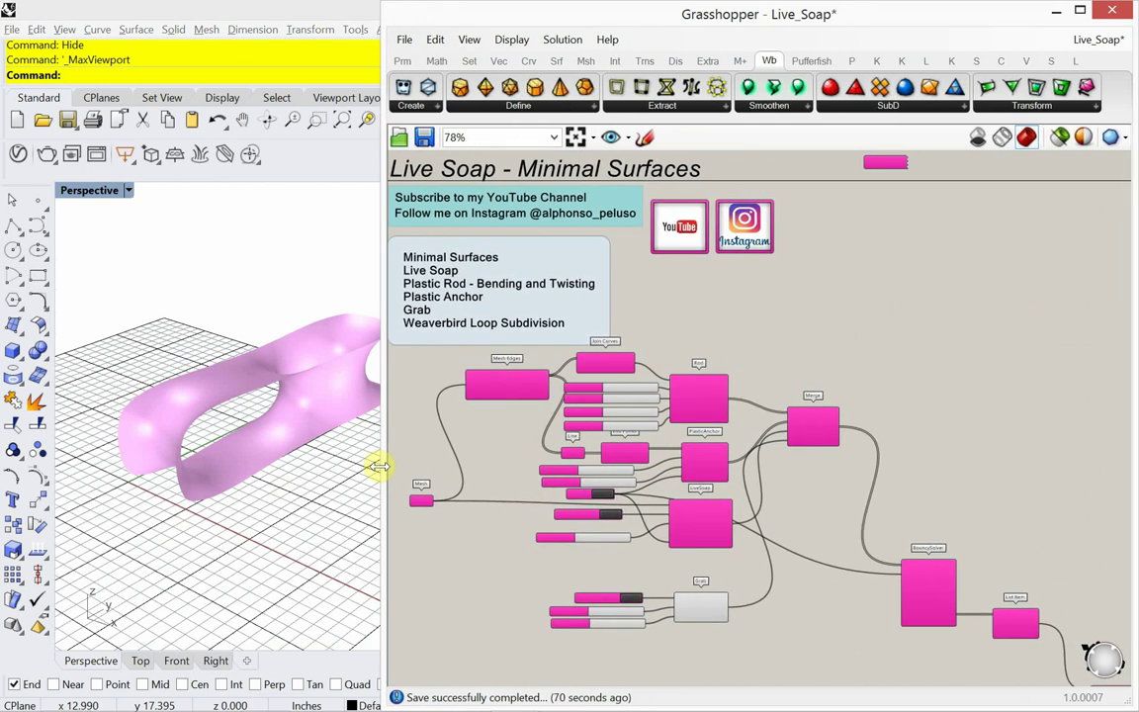
pyautogui.moveTo(698, 437); pyautogui.dragTo(728, 392, button='right')
pyautogui.scroll(-1, 731, 398)
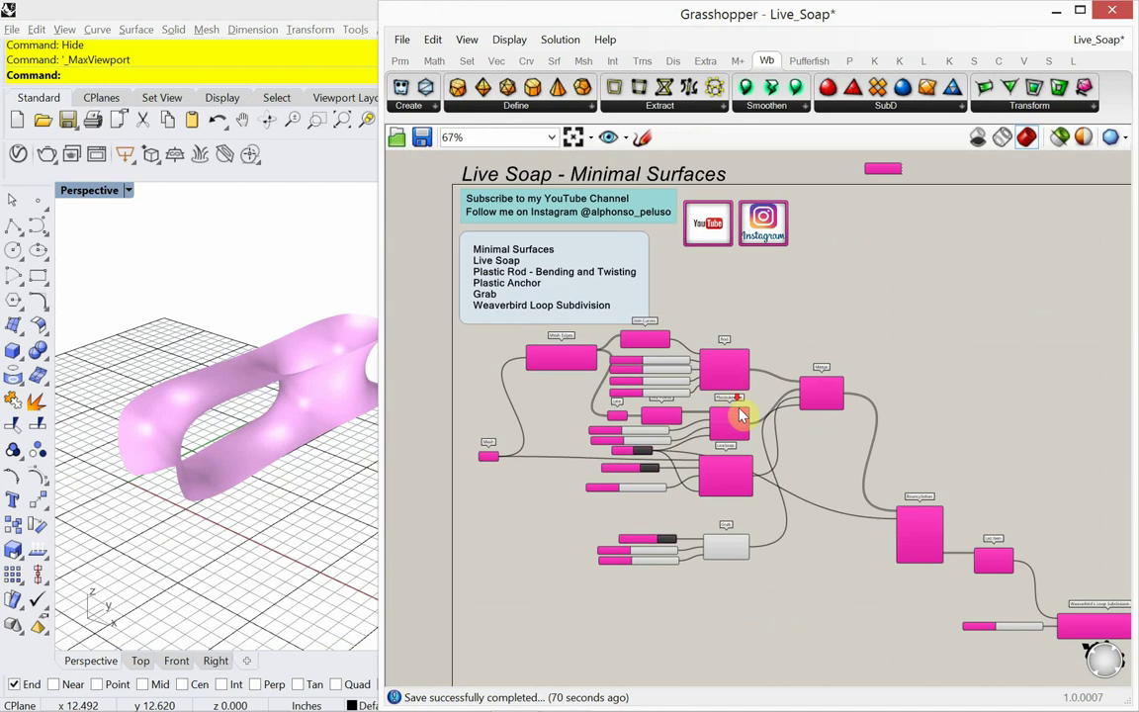
pyautogui.moveTo(828, 466); pyautogui.dragTo(803, 435, button='right')
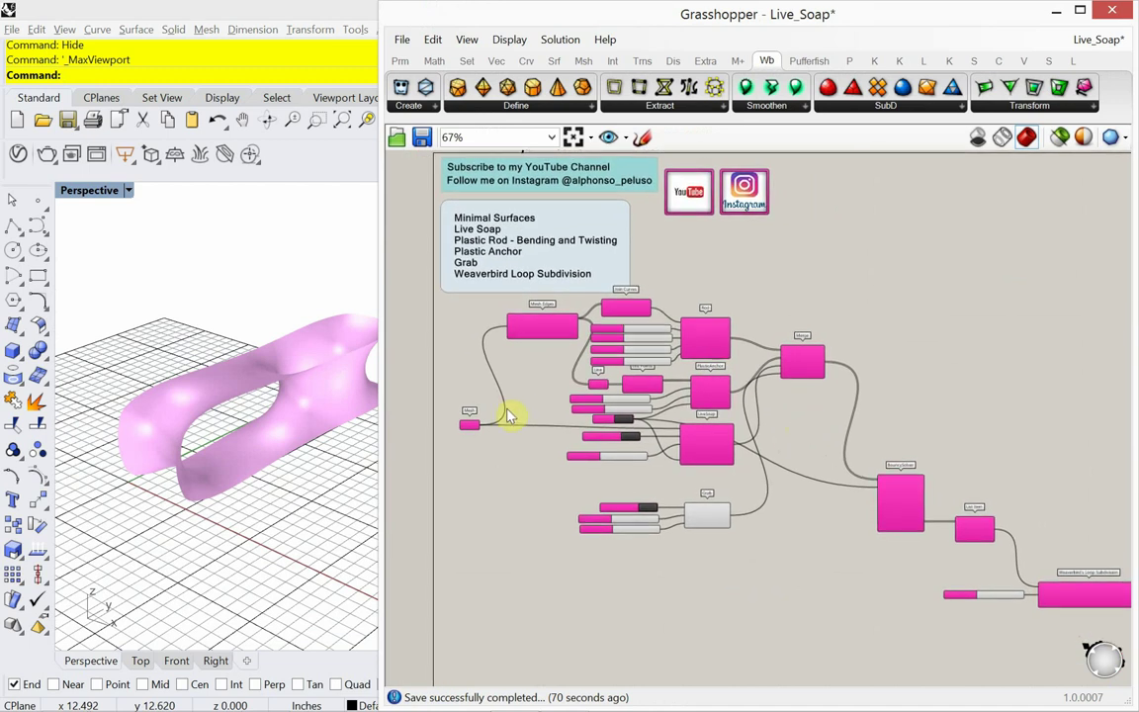
pyautogui.moveTo(381, 423); pyautogui.dragTo(418, 421)
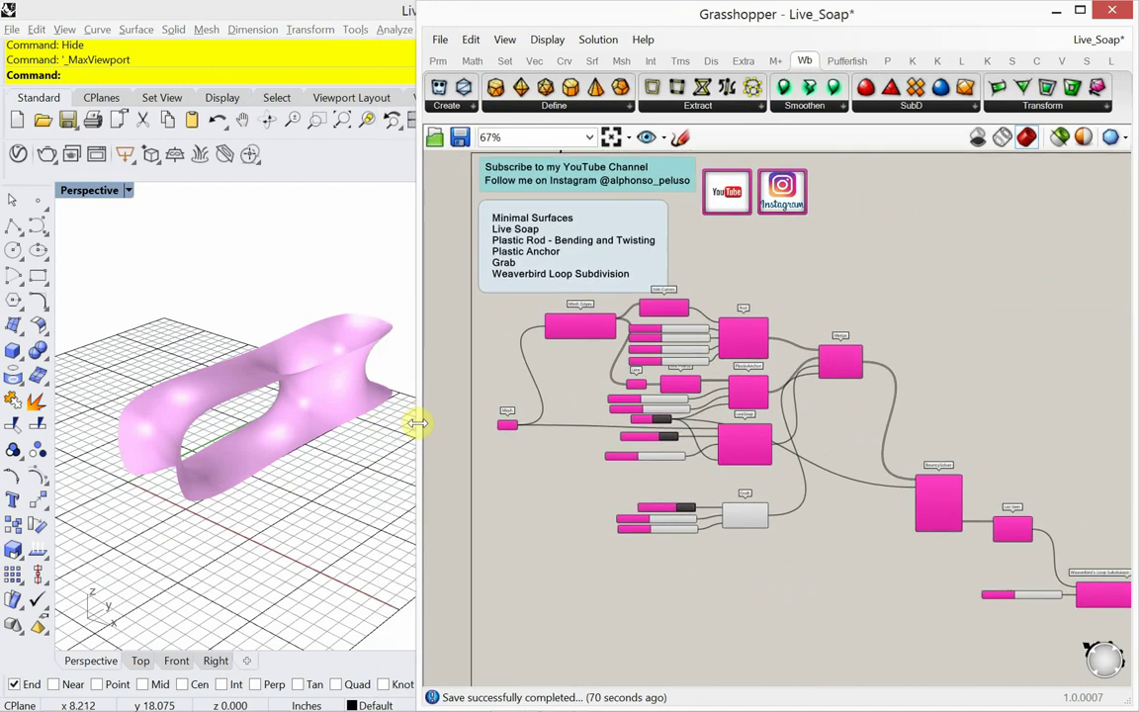
pyautogui.moveTo(356, 445); pyautogui.dragTo(304, 486, button='right')
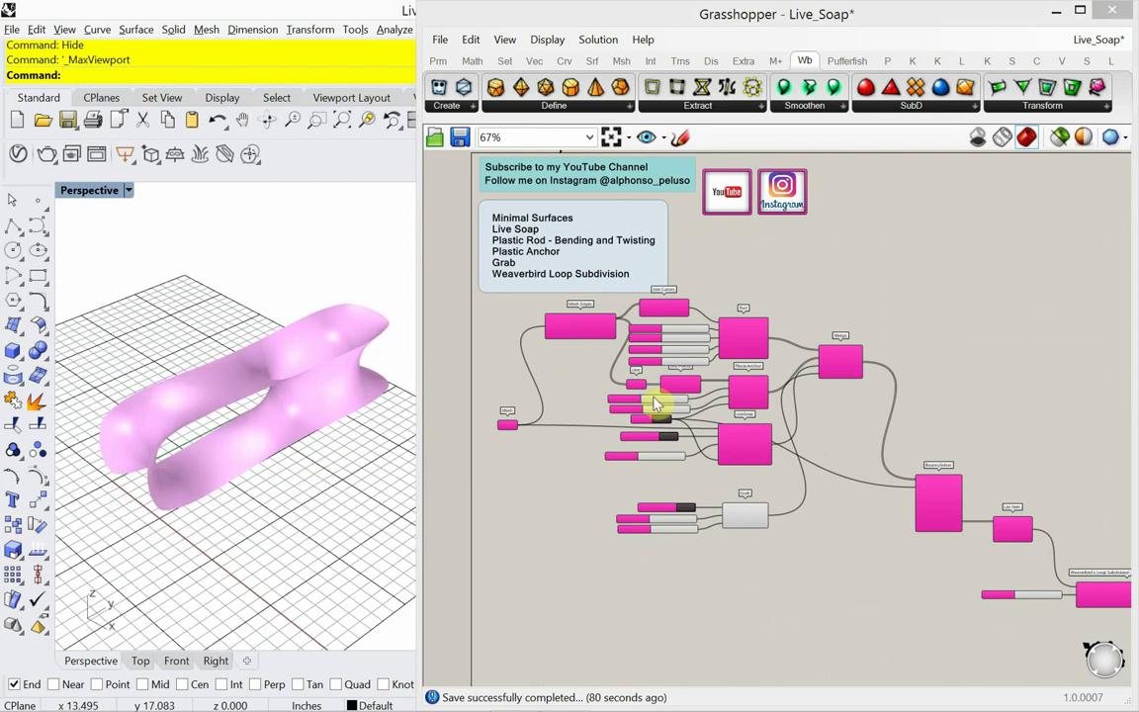